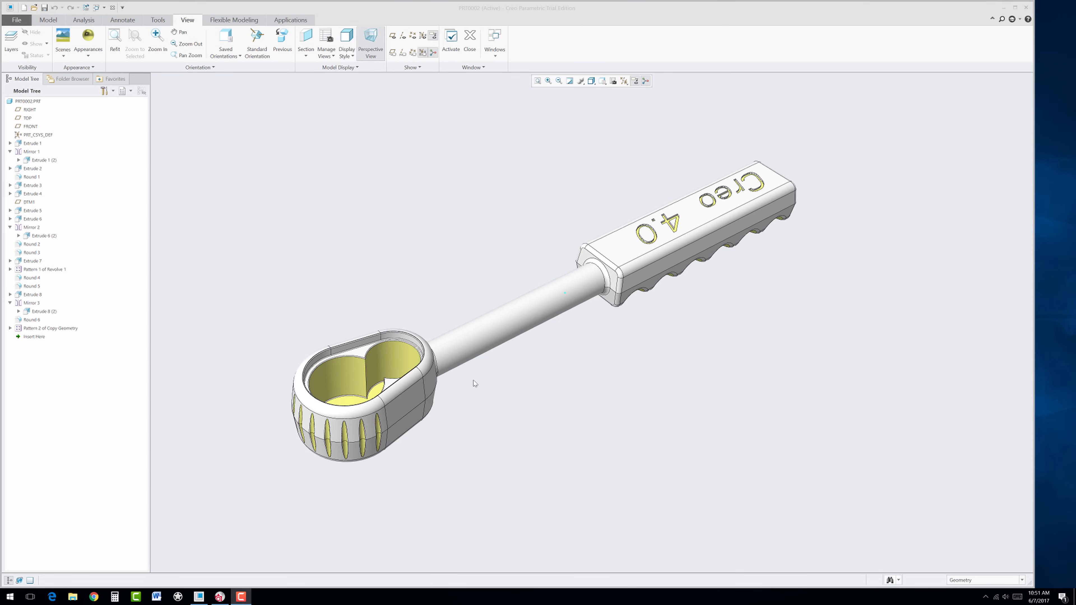
middle_click_drag(474, 381, 483, 406)
scroll(404, 417, "down", 3)
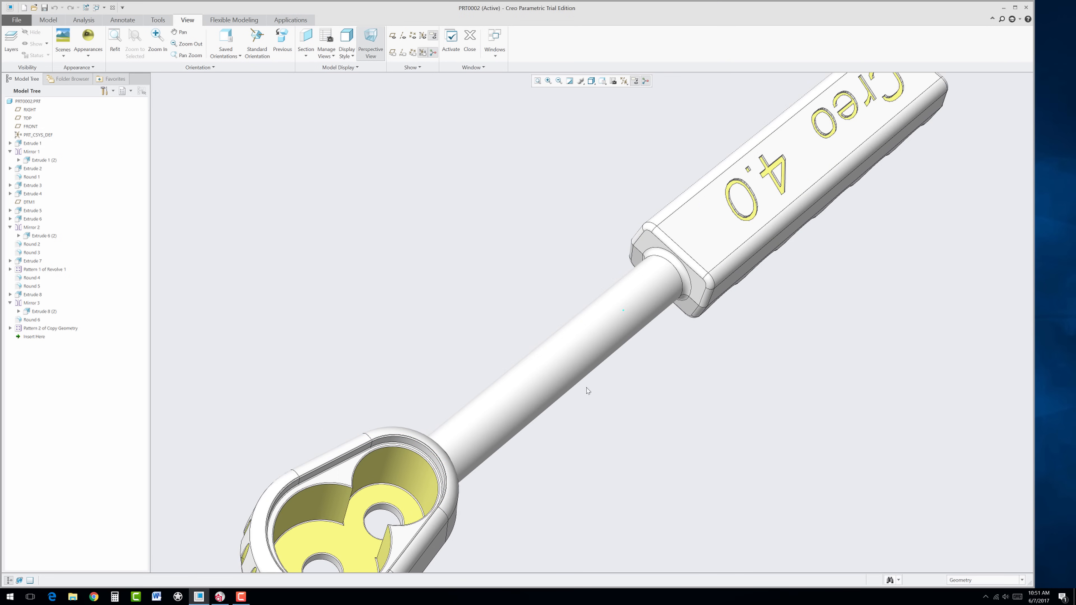
middle_click_drag(656, 423, 614, 459, "shift")
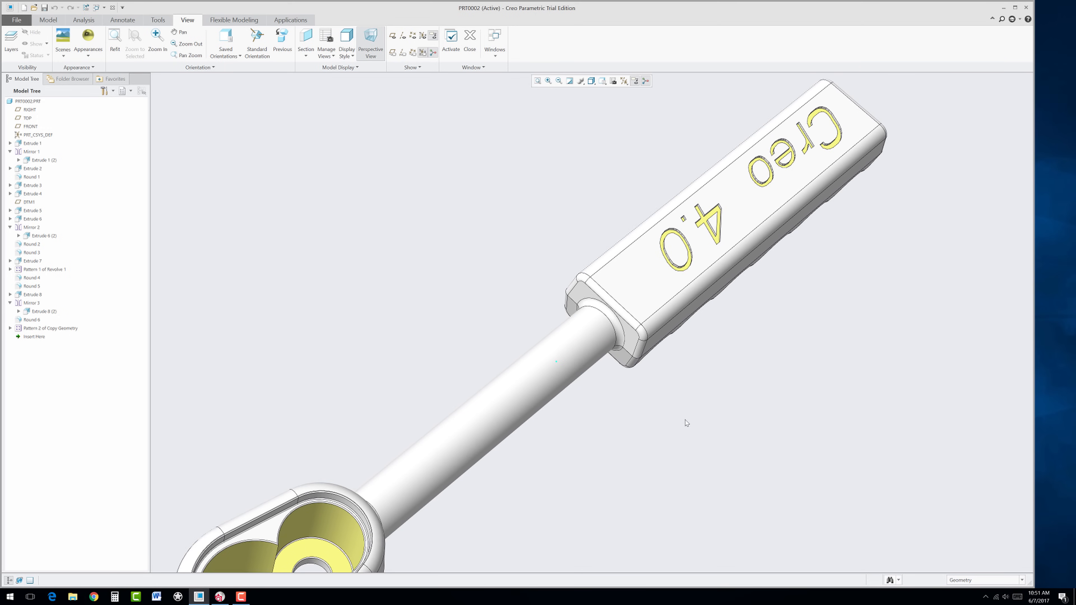
middle_click_drag(684, 424, 708, 363)
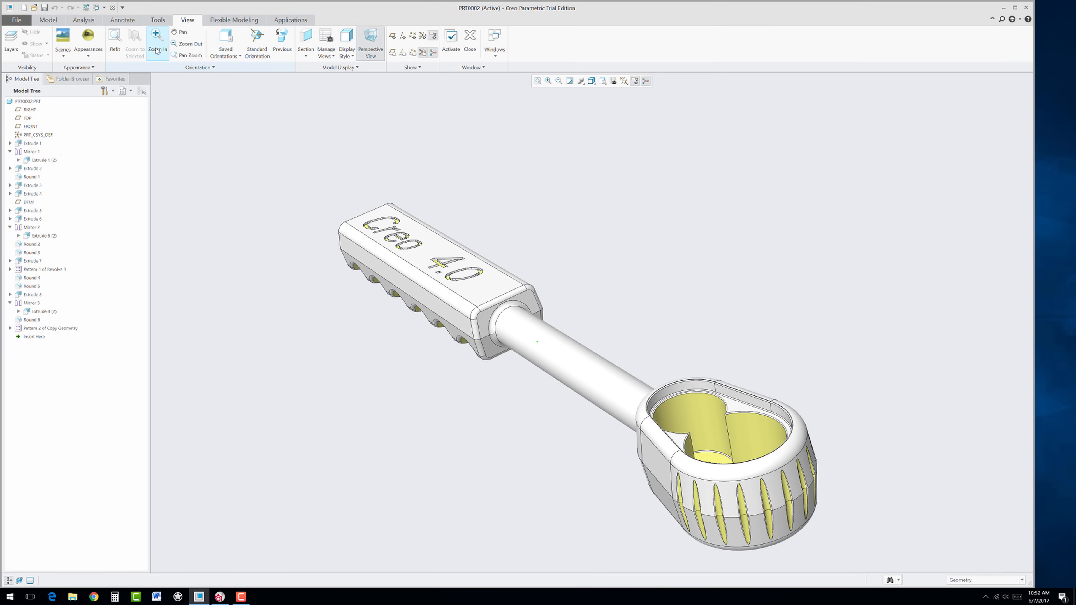
- Create a new solid part named E3 with the default template and turn on the datum plane display
left_click(24, 7)
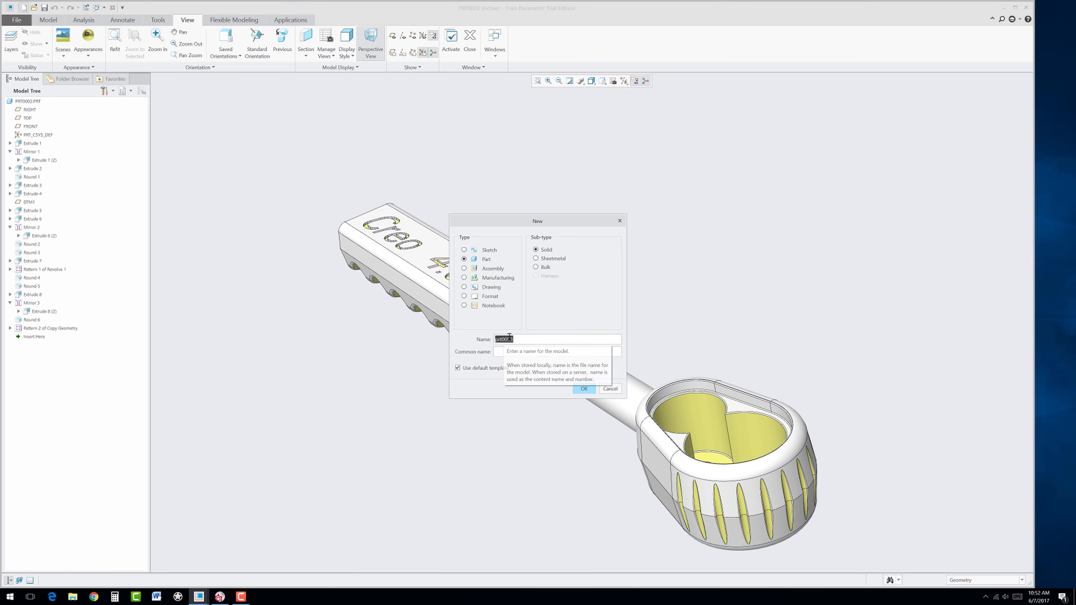
type("E3")
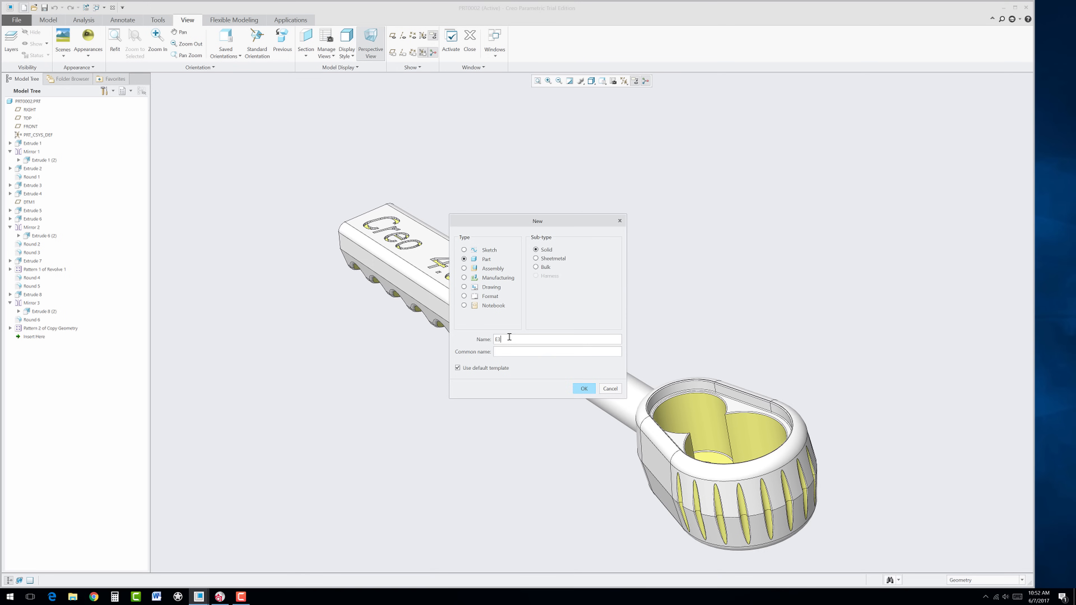
left_click(584, 388)
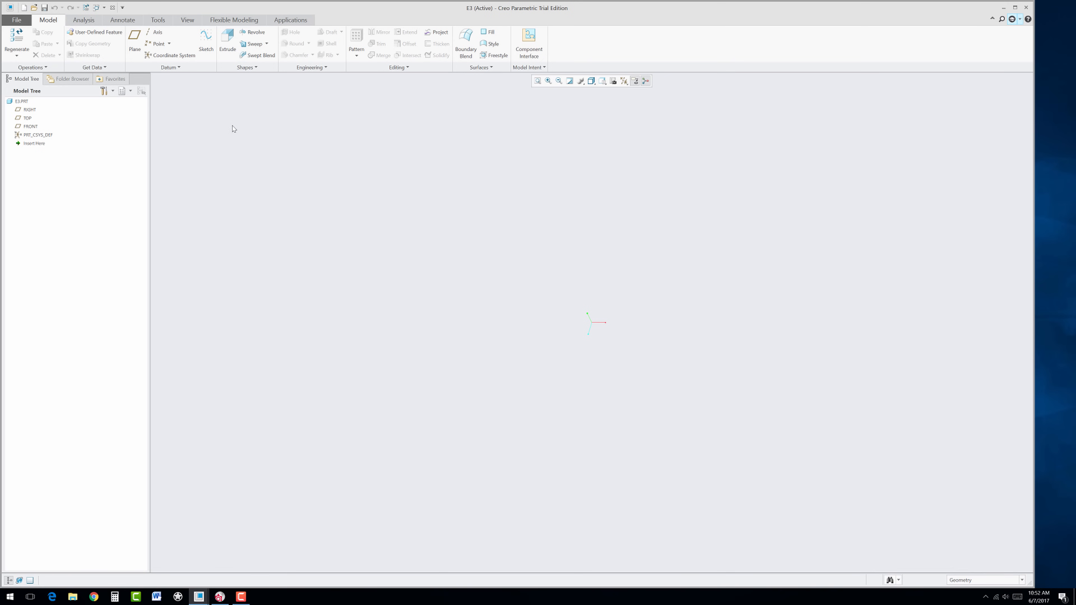
left_click(624, 81)
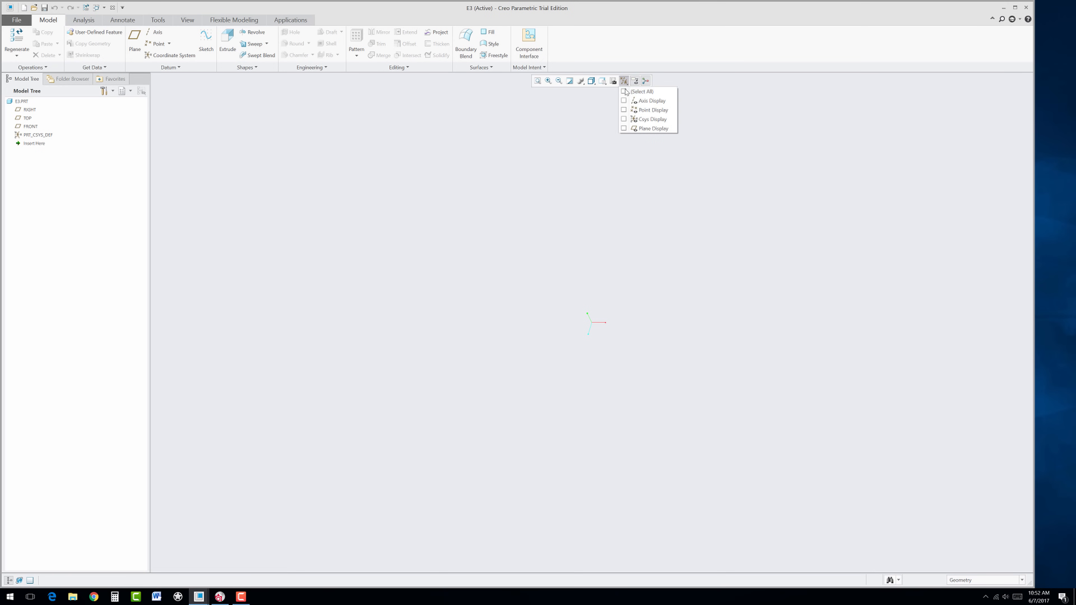
left_click(624, 129)
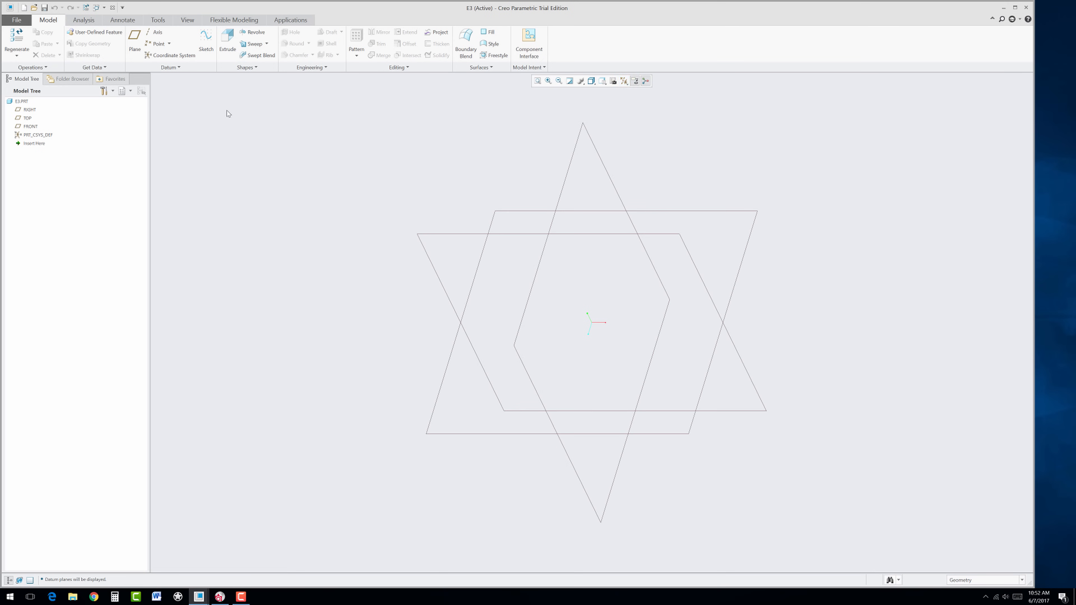
- Start an extrude sketch on the FRONT plane and add a vertical centerline through the origin
left_click(227, 40)
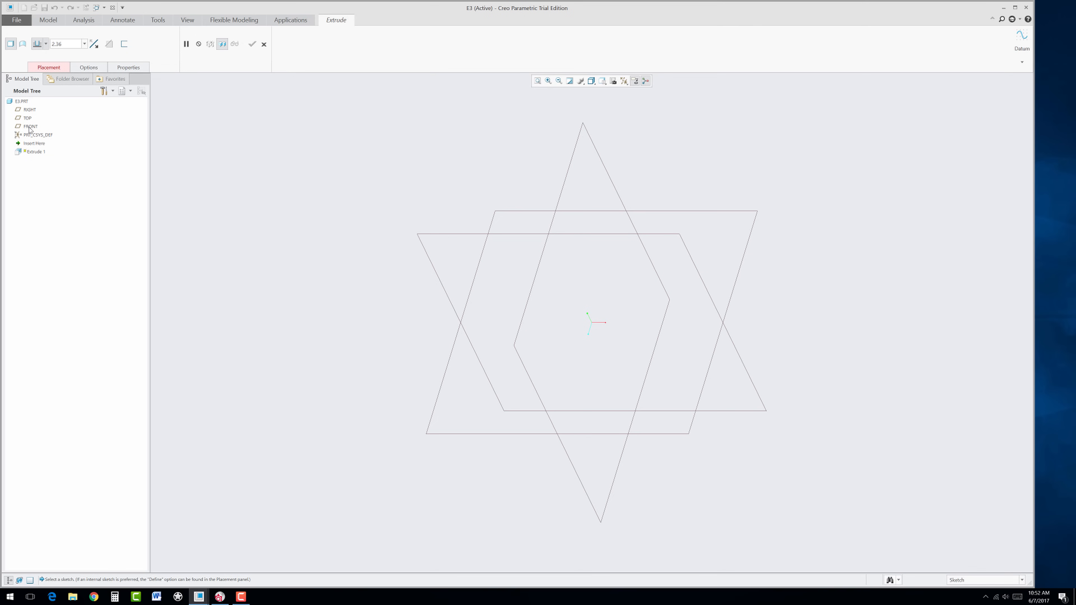
left_click(30, 127)
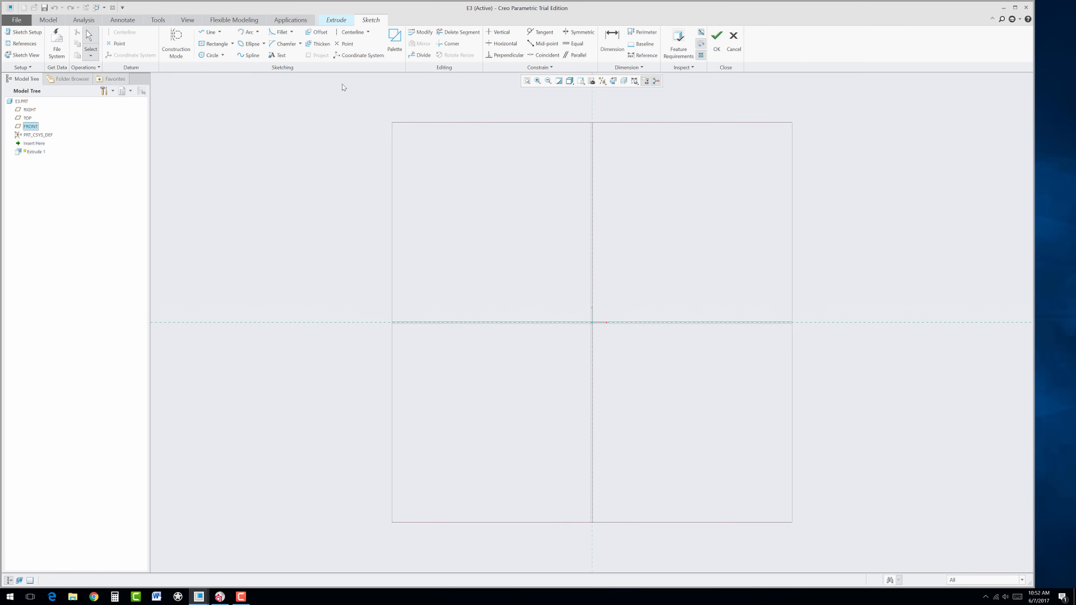
left_click(341, 38)
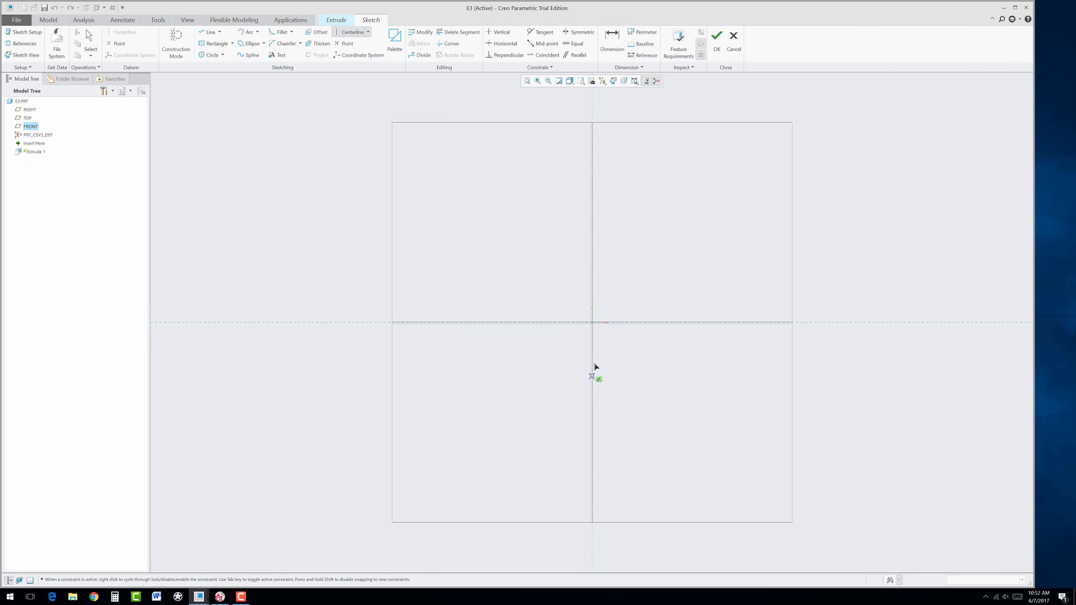
left_click(592, 322)
left_click(593, 261)
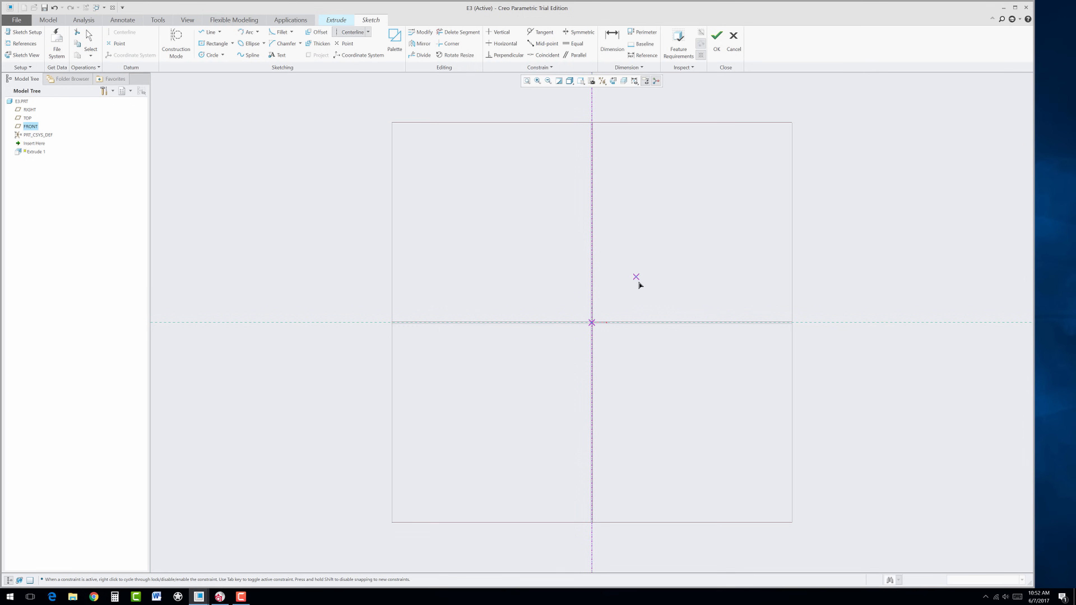
middle_click(640, 291)
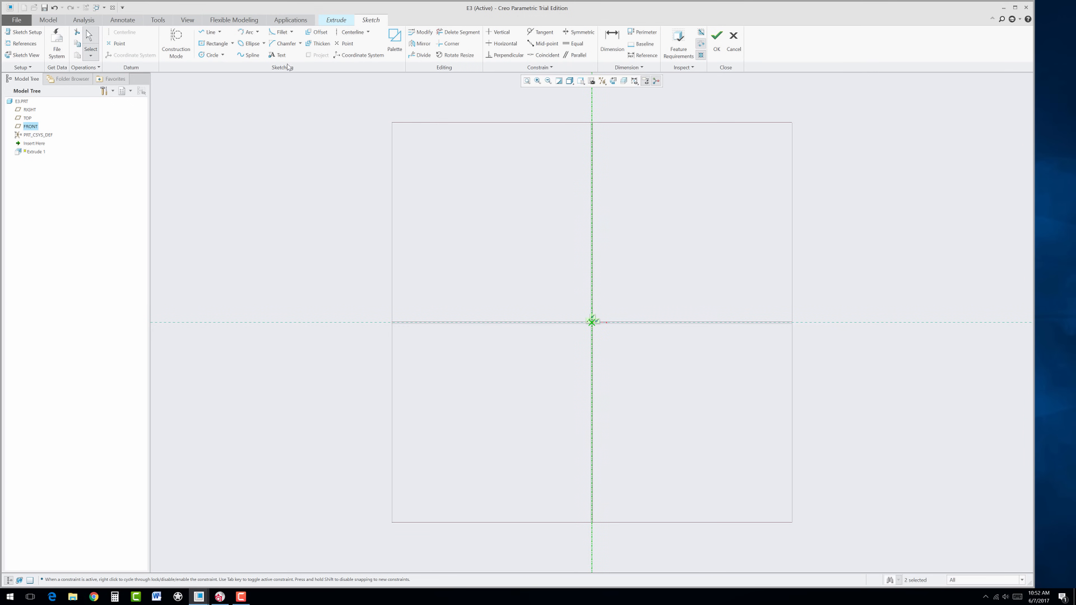
- Sketch a vertical construction line about 59.3 long, running upward from the origin along the centerline
left_click(212, 33)
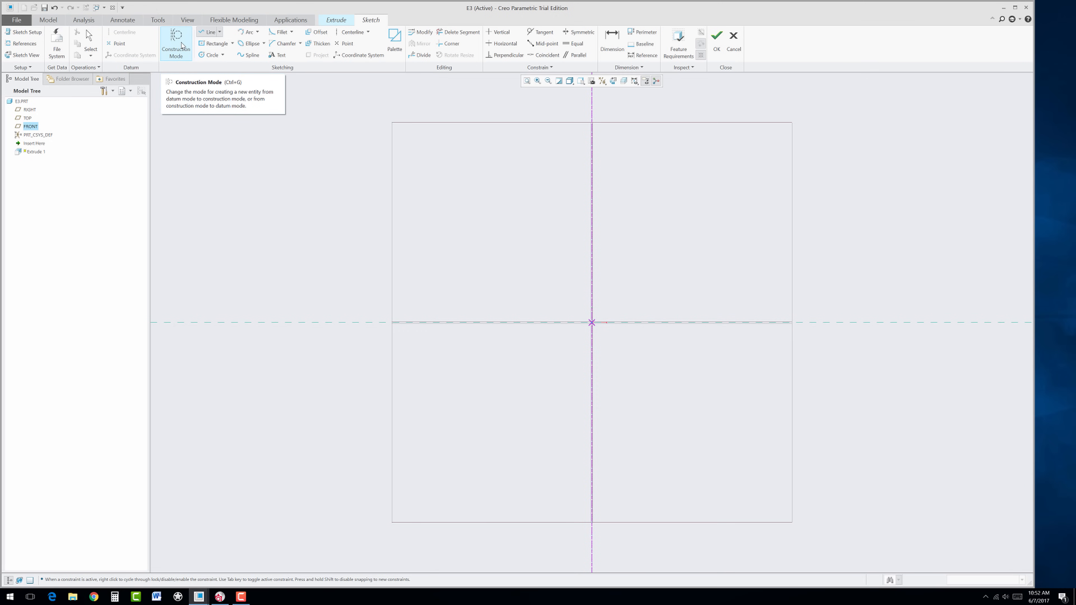
left_click(187, 52)
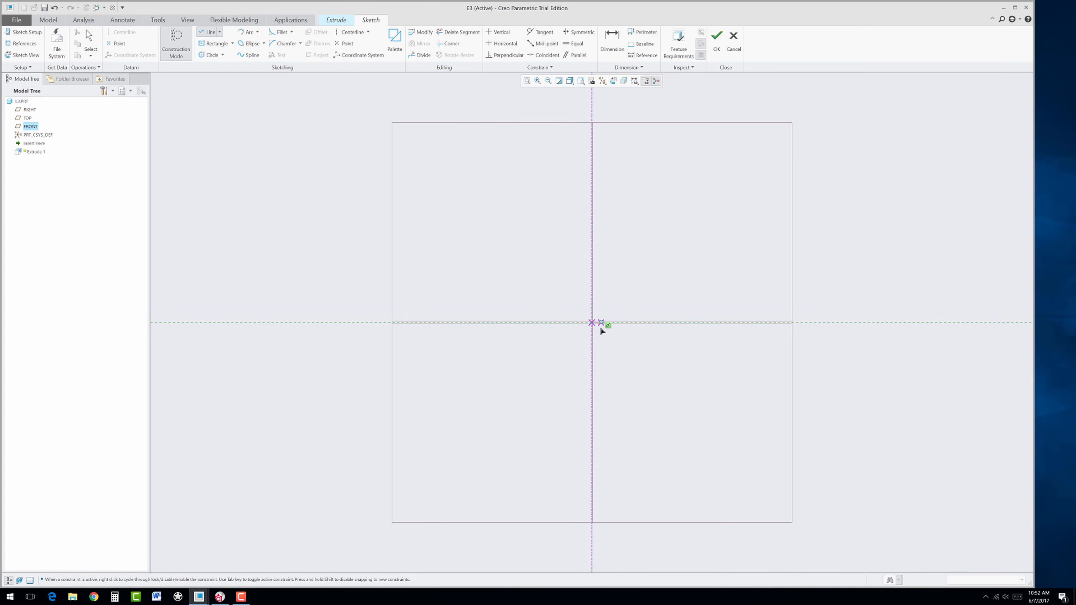
left_click(592, 277)
left_click(589, 284)
middle_click(634, 301)
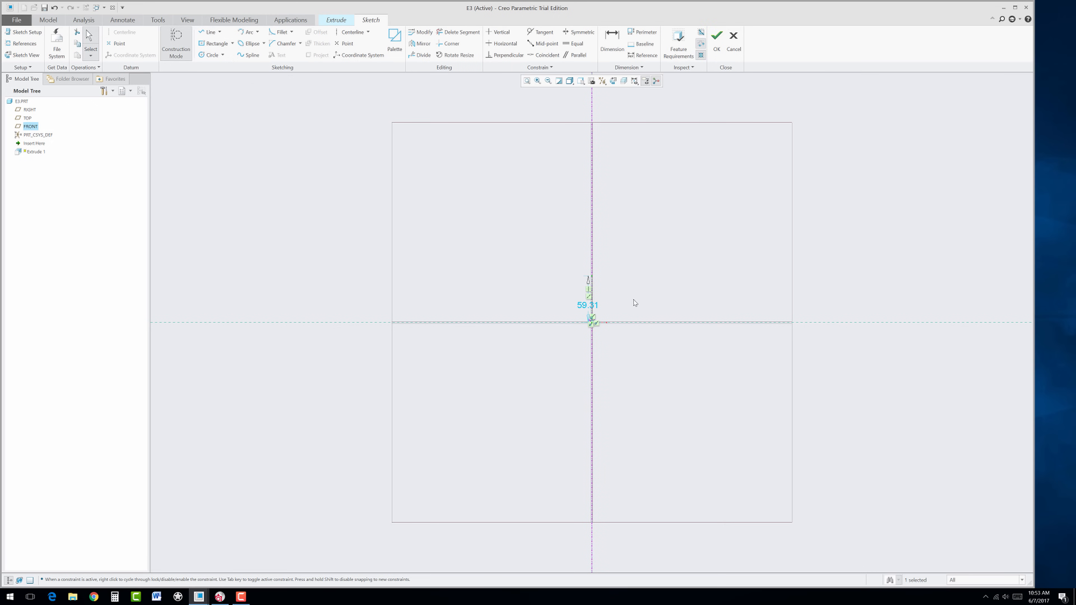
- Set the length of the vertical construction line to 2
scroll(584, 305, "down", 3)
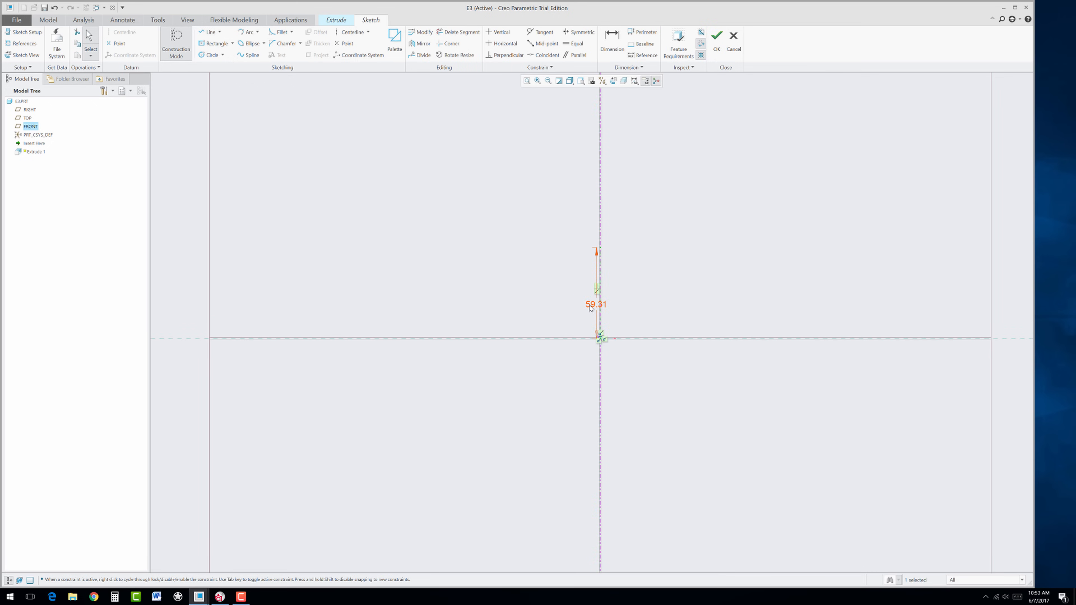
double_click(592, 305)
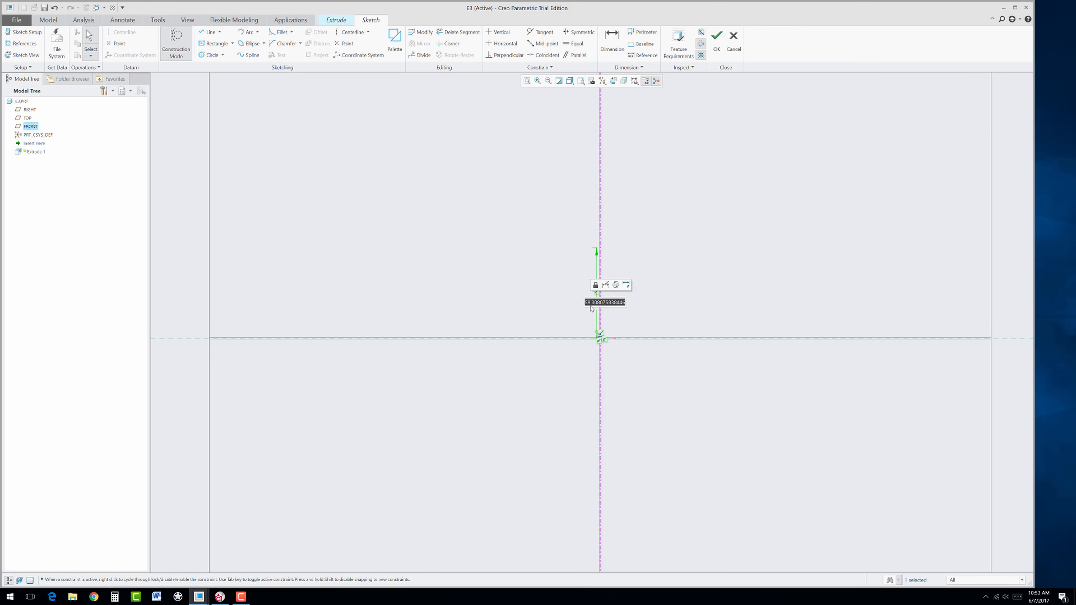
type("2")
key("Return")
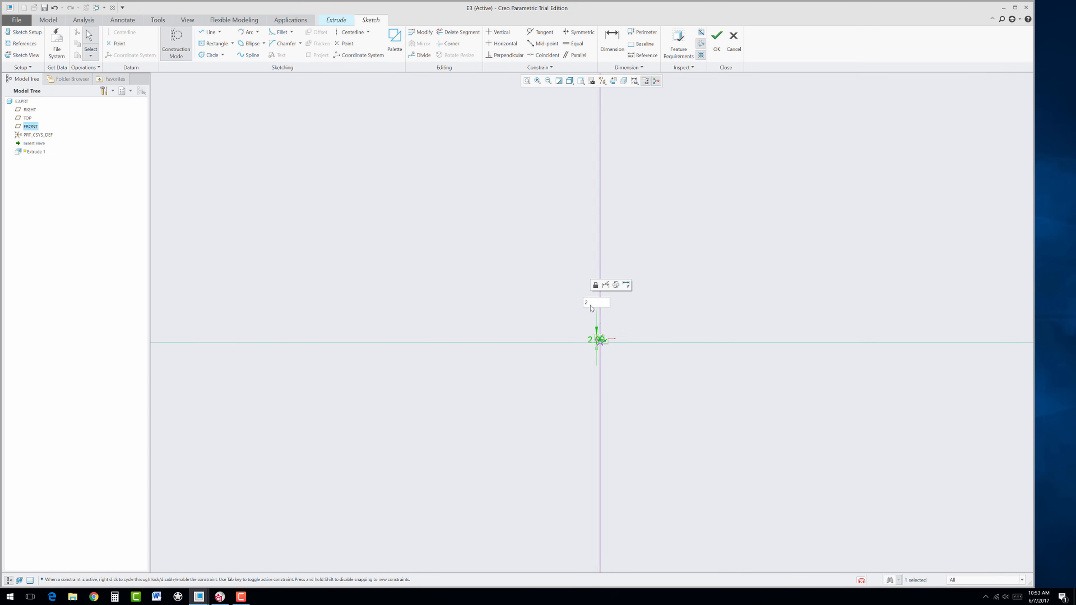
left_click(682, 364)
scroll(680, 374, "up", 2)
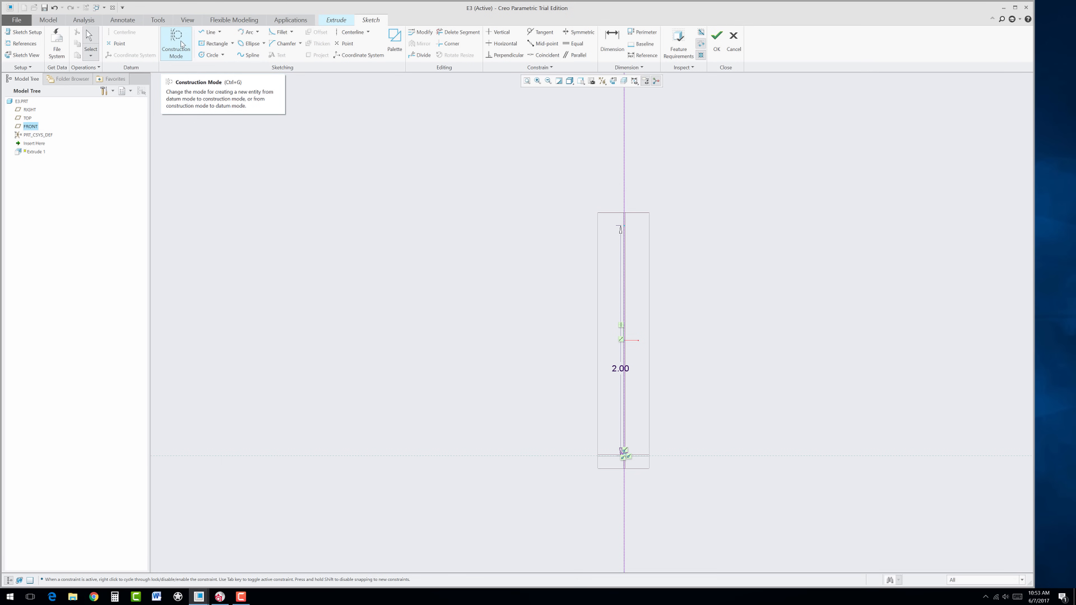
- Sketch a slanted line left of the centerline, about 19.5° from vertical, from about 0.37 below to about 0.54 above the horizontal reference
left_click(173, 50)
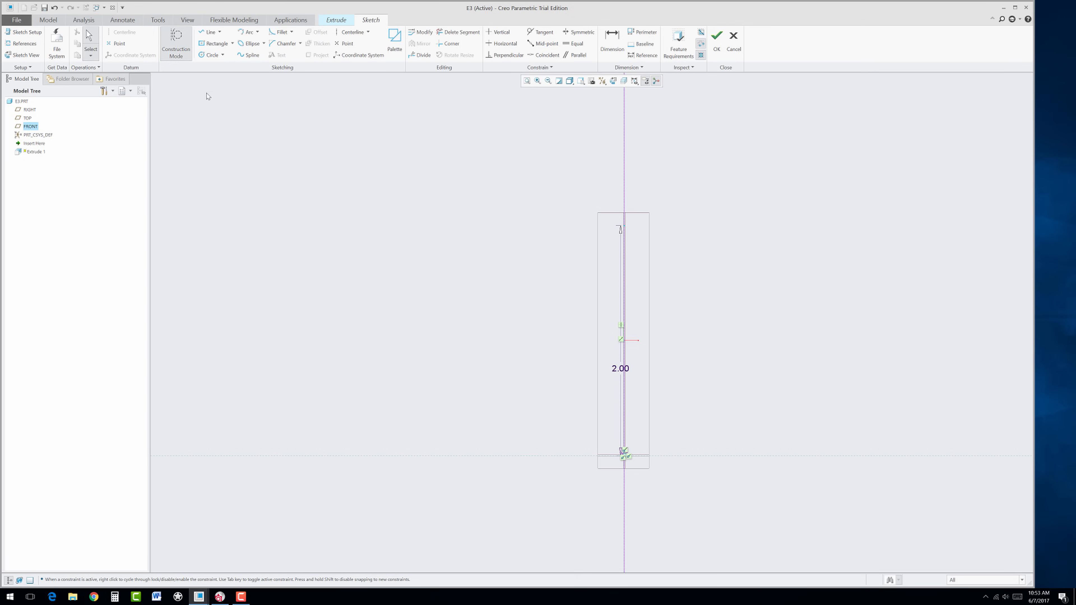
left_click(213, 36)
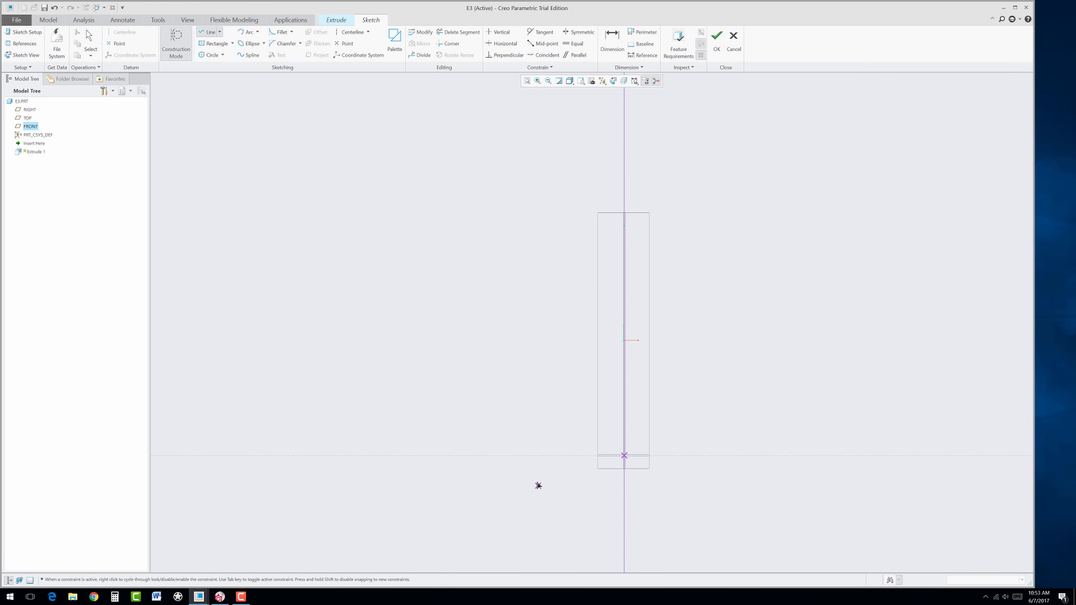
left_click(558, 497)
left_click(523, 394)
middle_click(568, 417)
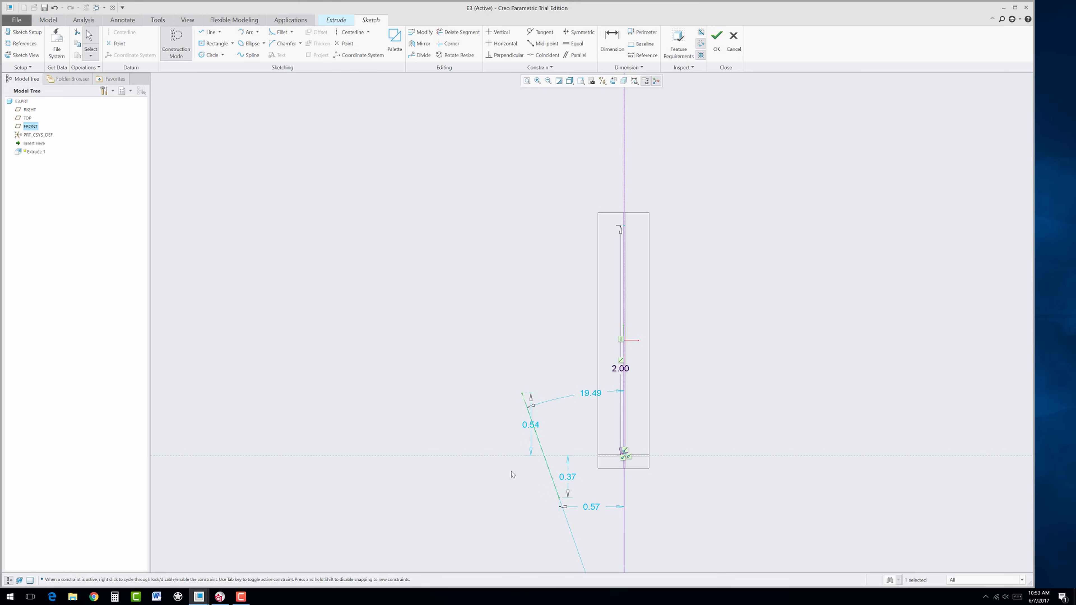
- Convert the slanted line from construction to solid geometry and turn off construction mode
left_click(544, 453)
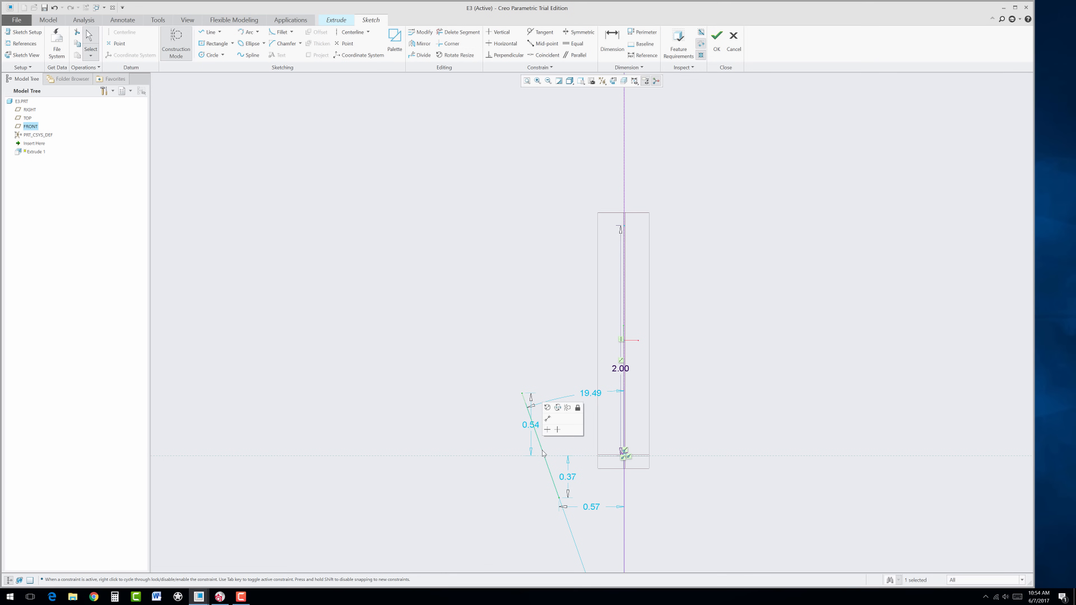
left_click(568, 407)
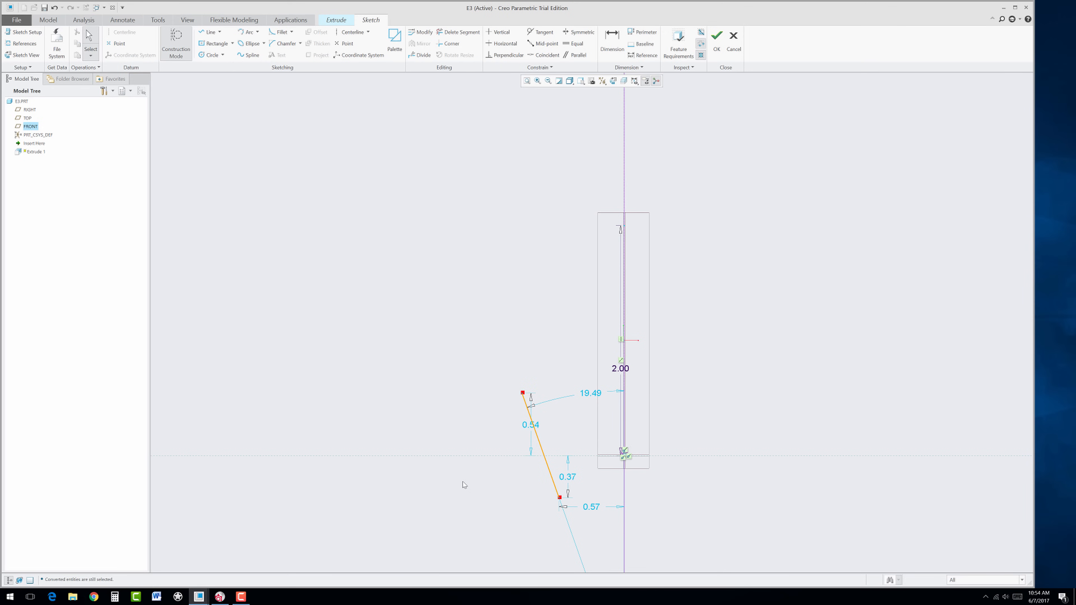
left_click(181, 54)
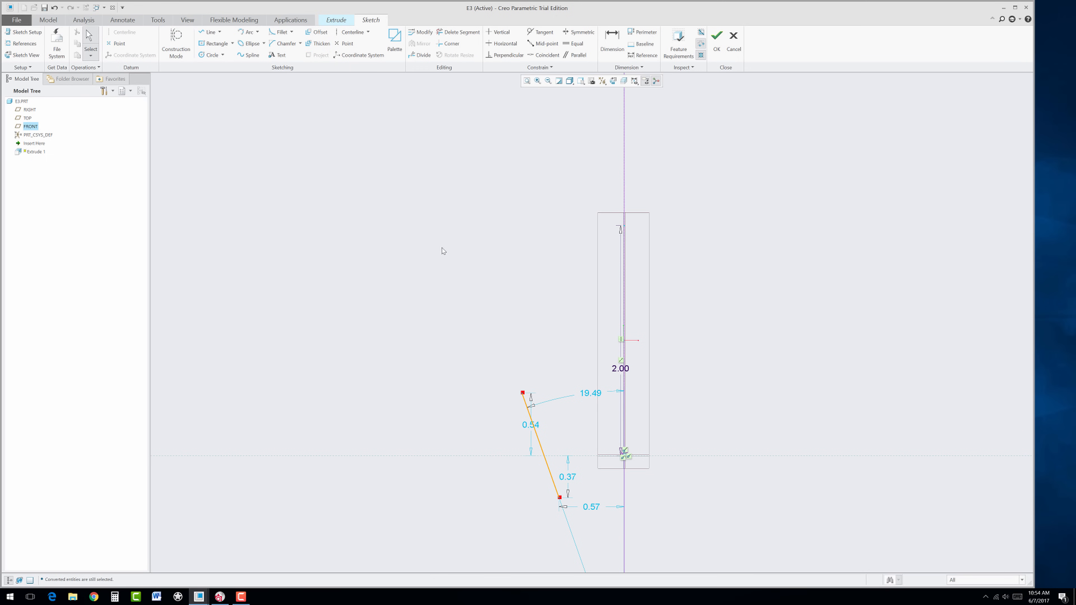
- Mirror the slanted line about the vertical centerline
scroll(473, 261, "up", 1)
scroll(597, 415, "down", 1)
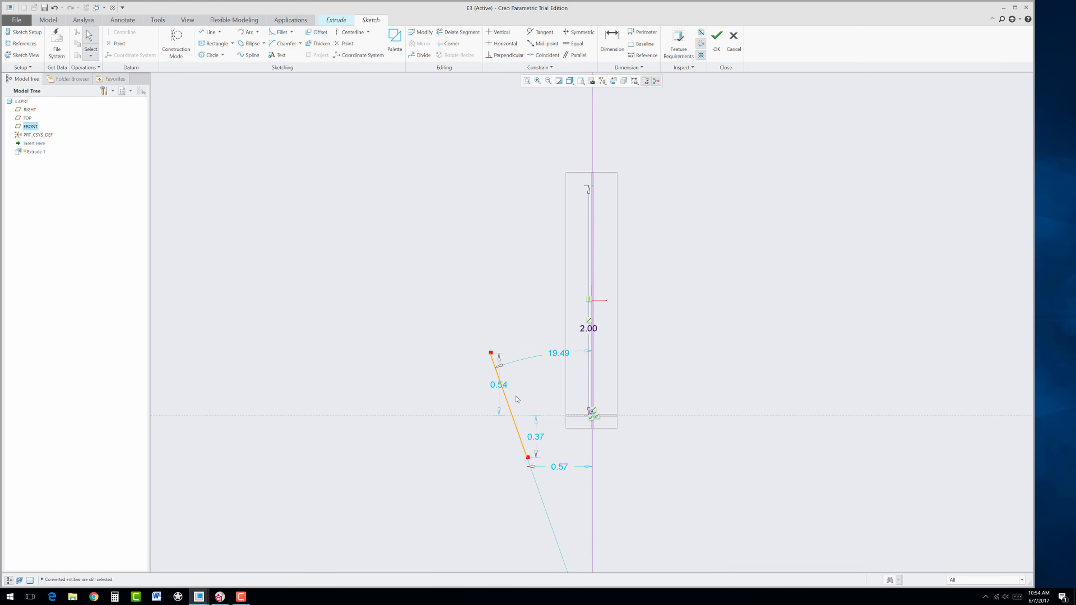
left_click(509, 400)
left_click(422, 45)
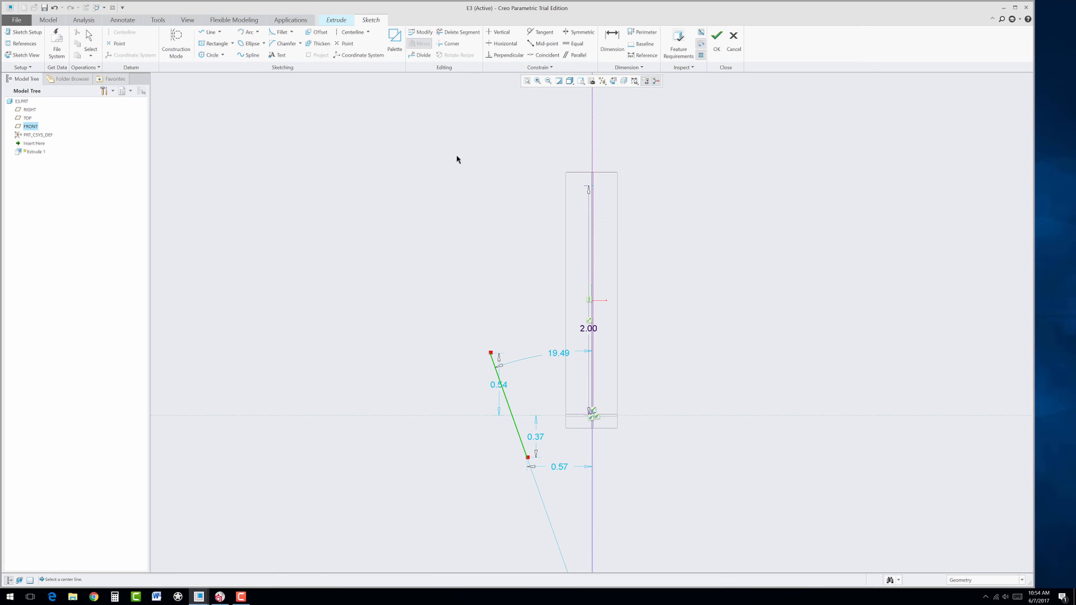
left_click(592, 379)
left_click(612, 506)
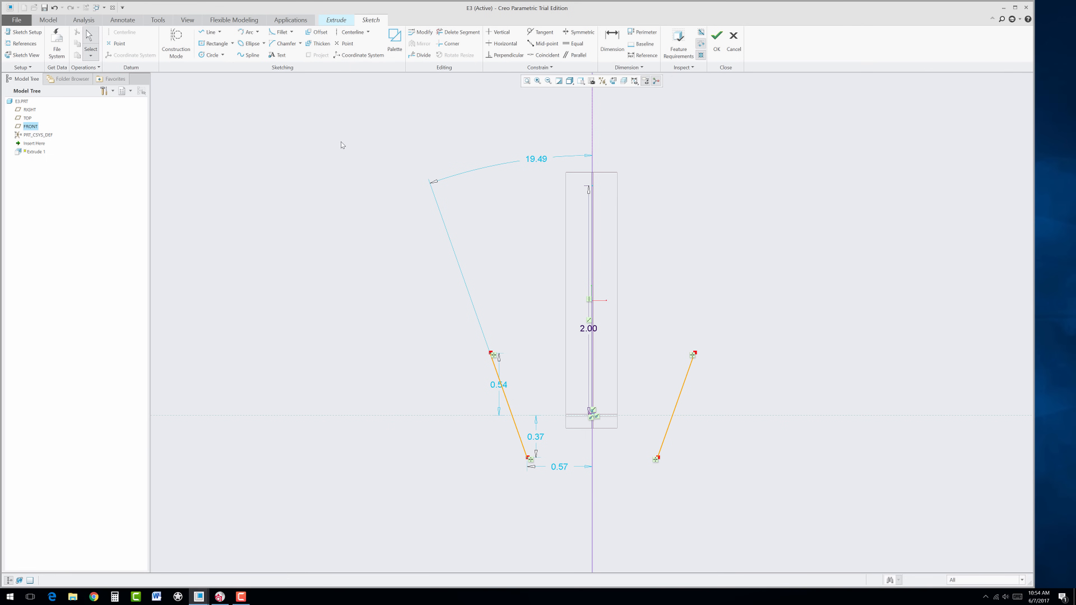
- Join the upper ends of the two slanted lines with a tangent-end arc of about 0.94 radius bulging upward
left_click(258, 32)
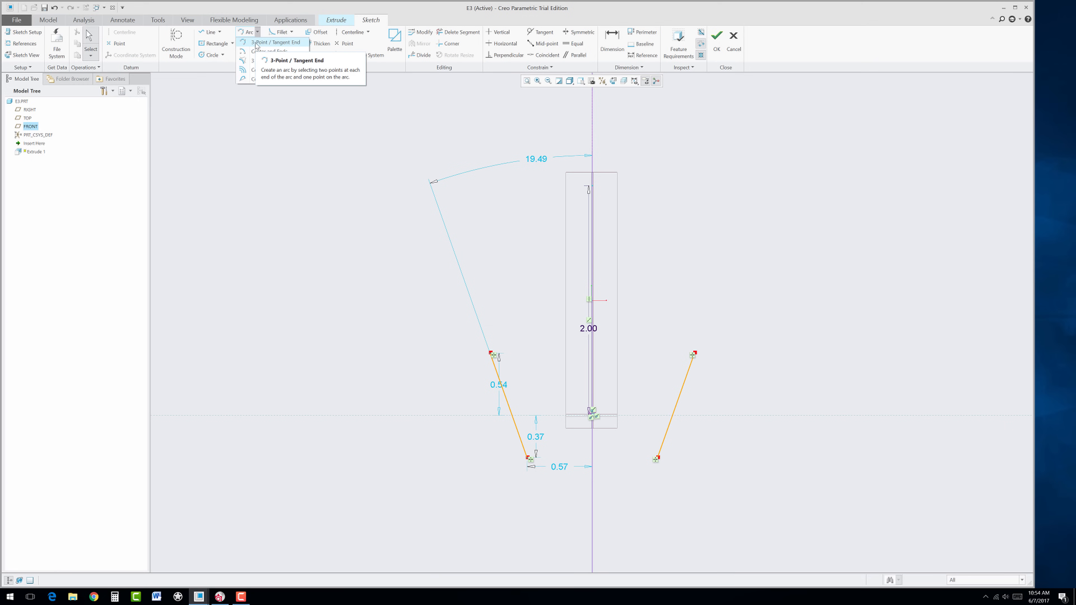
left_click(256, 43)
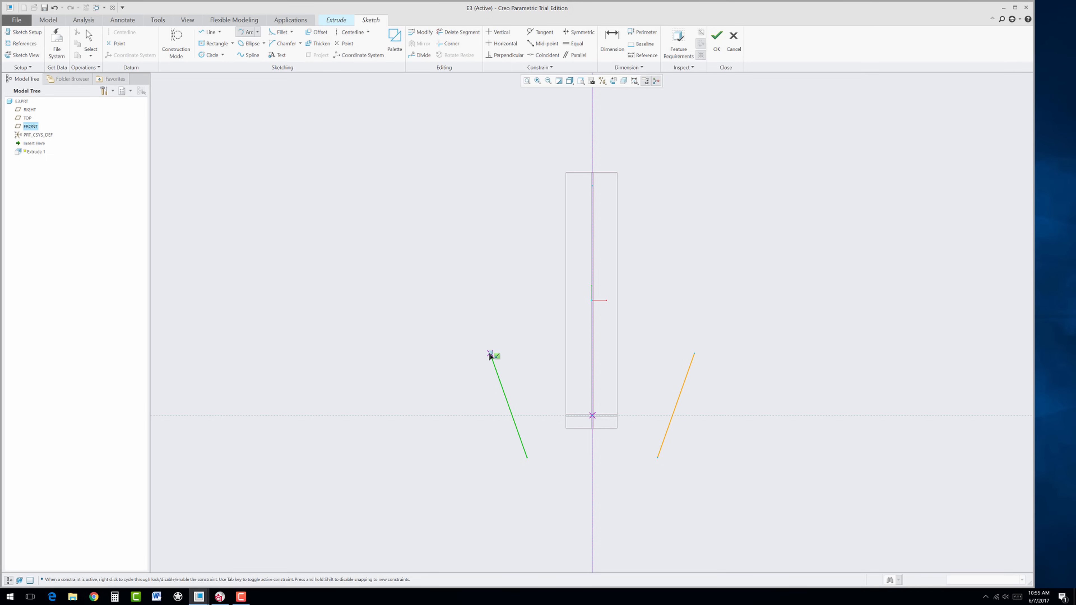
left_click(491, 355)
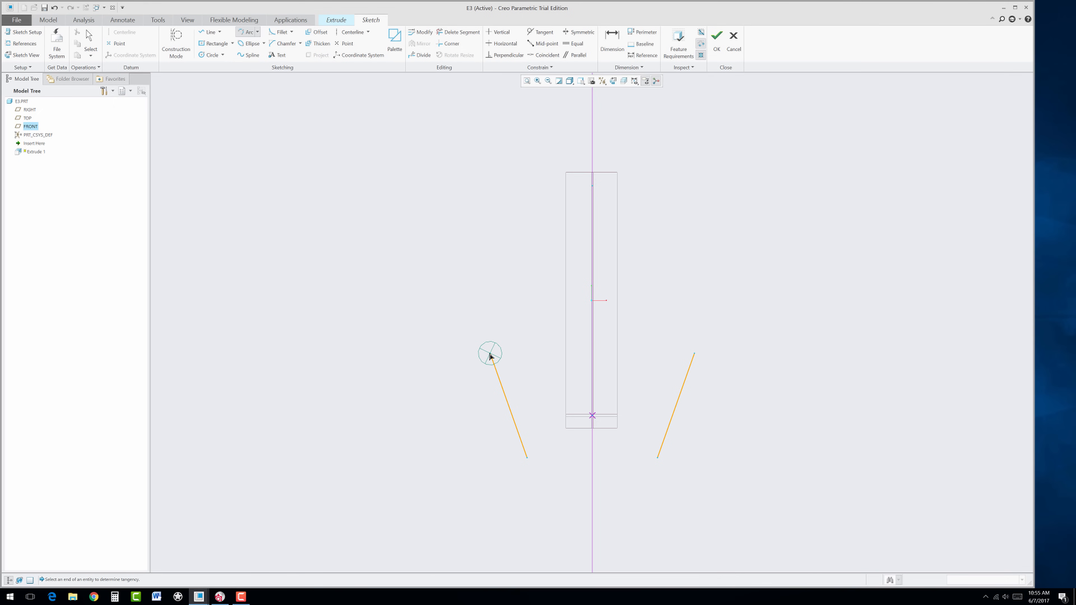
left_click(490, 354)
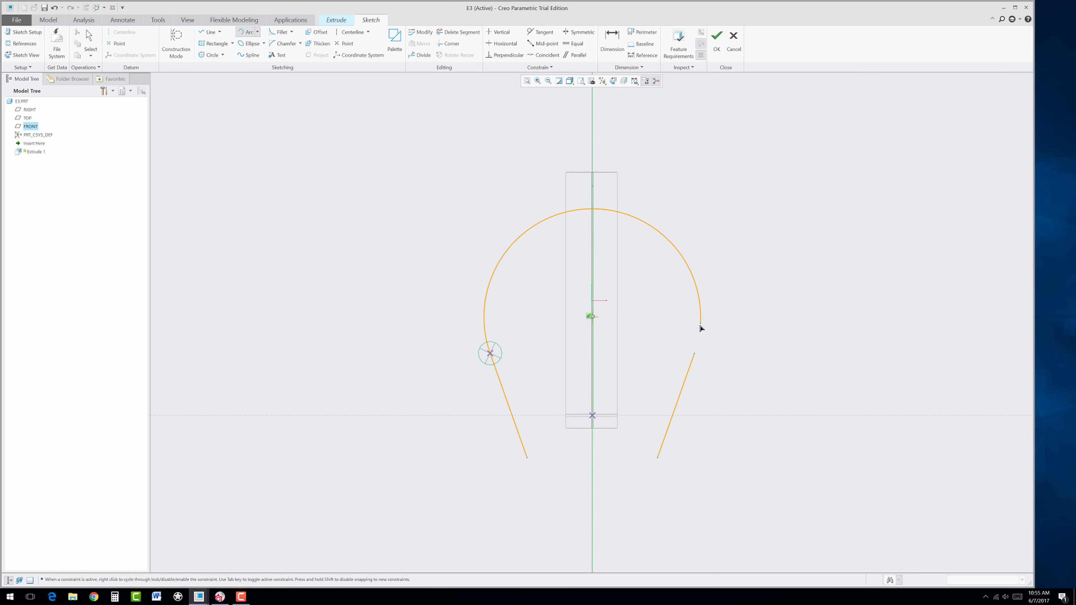
left_click(696, 355)
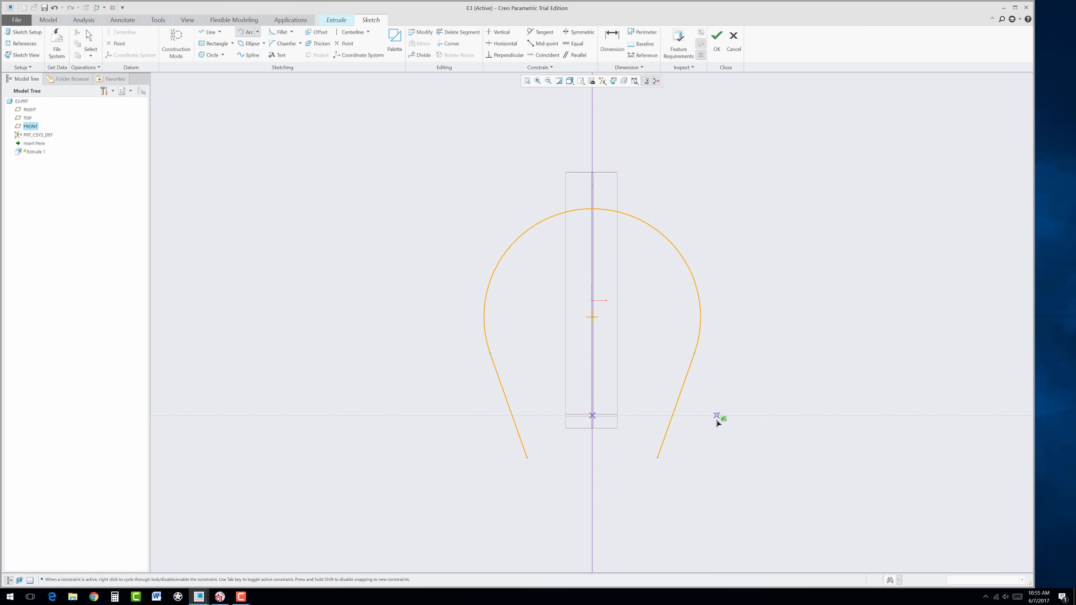
- Close the profile with a tangent-end arc of about 0.60 radius joining the lower ends of the slanted lines
left_click(657, 459)
left_click(527, 458)
left_click(424, 437)
middle_click(428, 440)
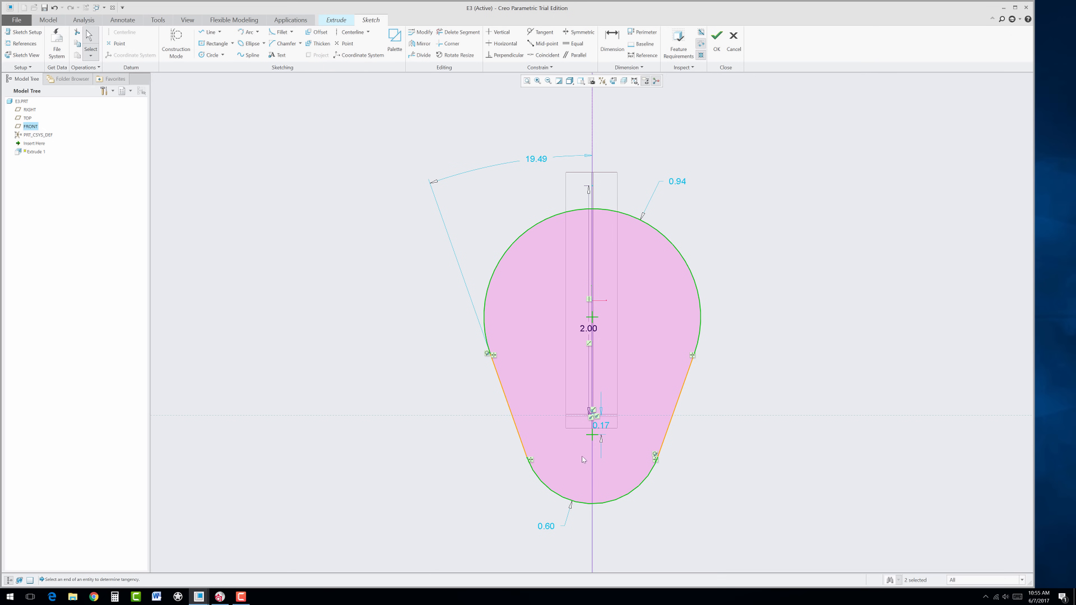
- Set the upper arc's radius to 0.75 and the lower arc's radius to 0.60, placing the lower radius dimension outside the profile
double_click(678, 181)
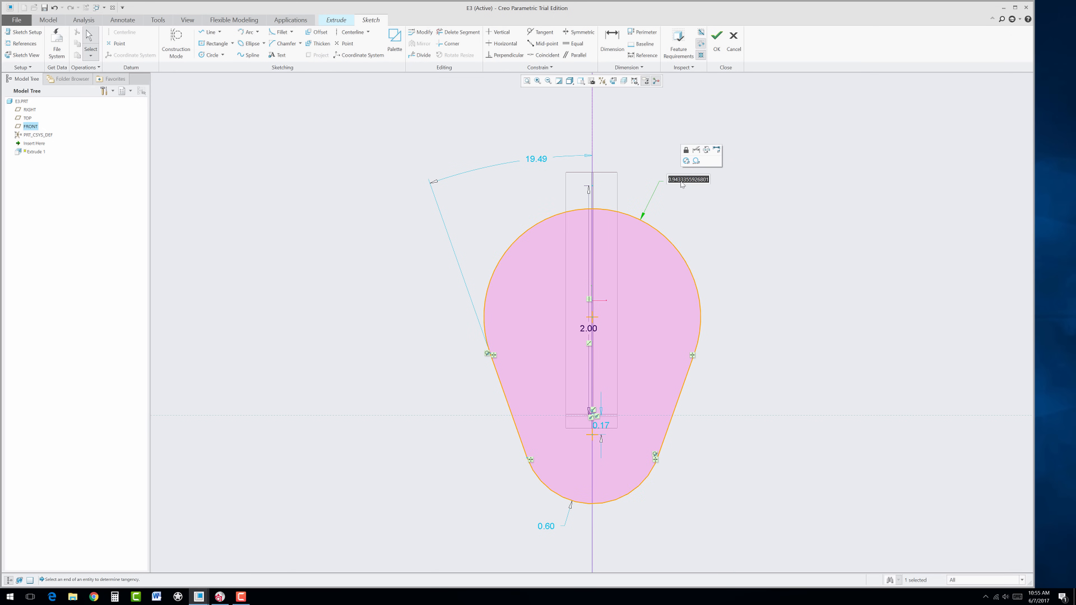
type(".75")
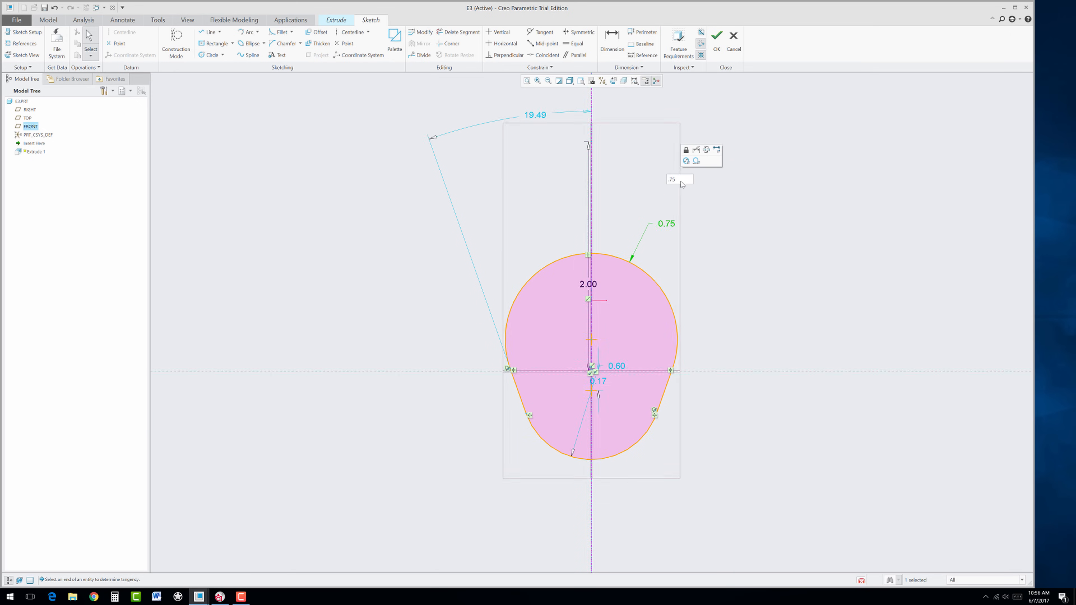
key("Return")
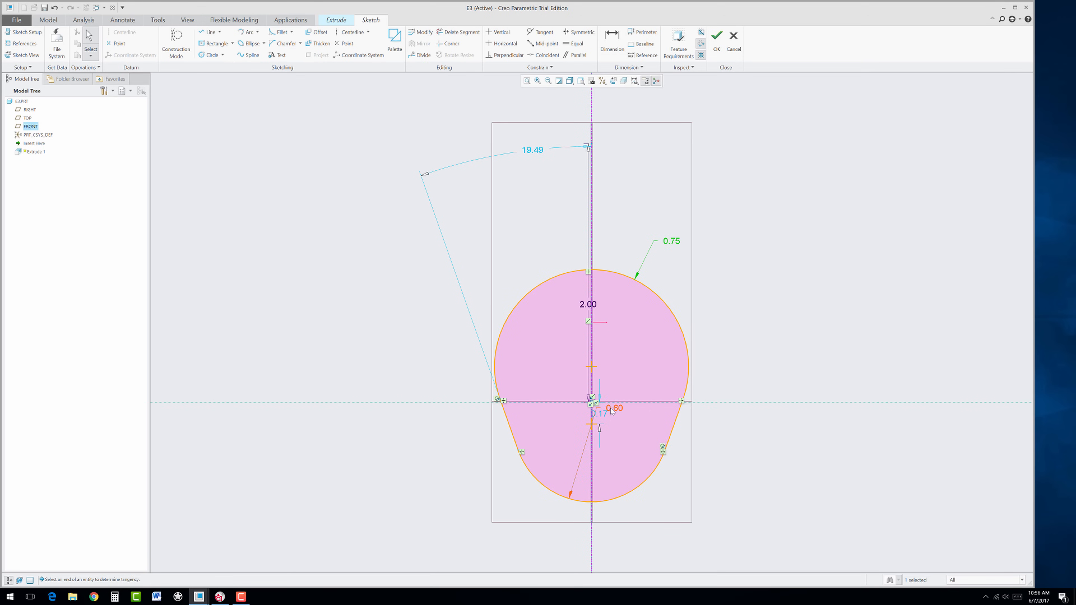
mouse_move(615, 411)
left_mouse_down()
mouse_move(620, 512)
mouse_move(499, 554)
left_mouse_up()
double_click(499, 552)
key("BackSpace")
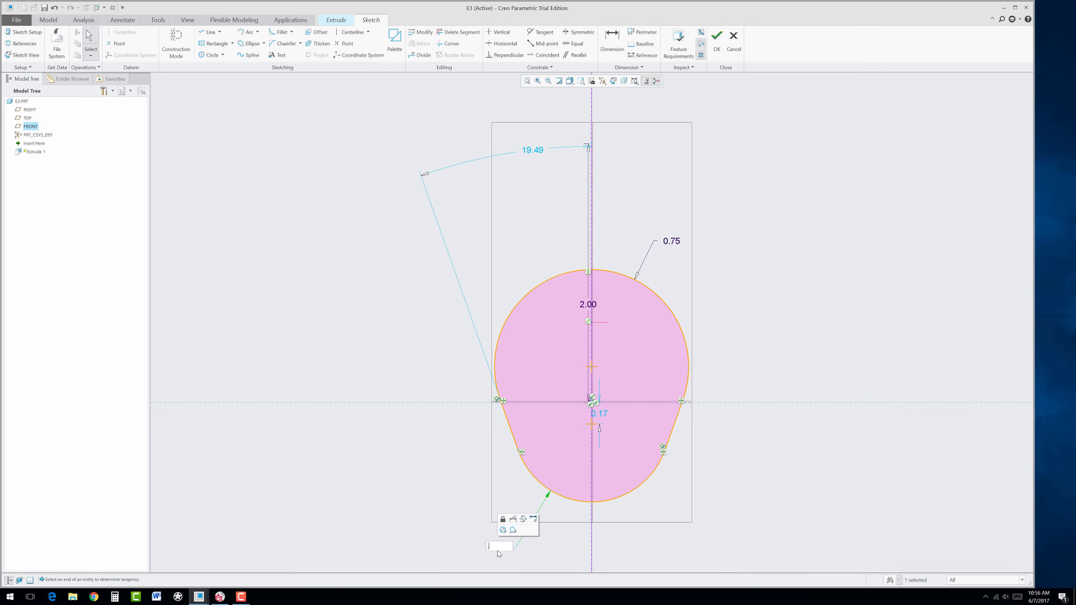
type(".6")
key("Return")
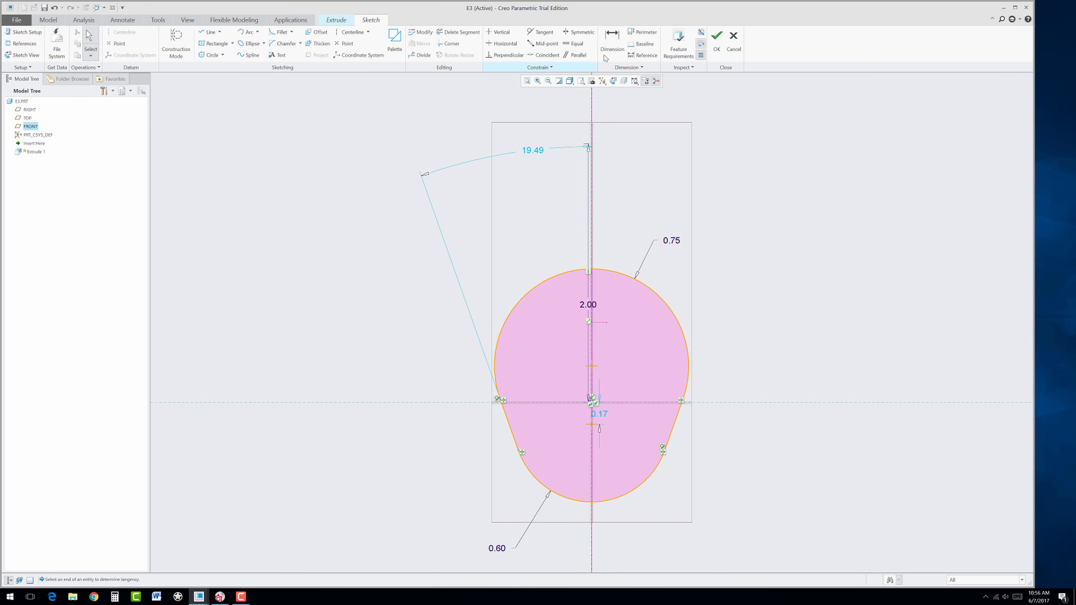
- Dimension the vertical distance between the centers of the lower and upper arcs as 0.75
left_click(613, 49)
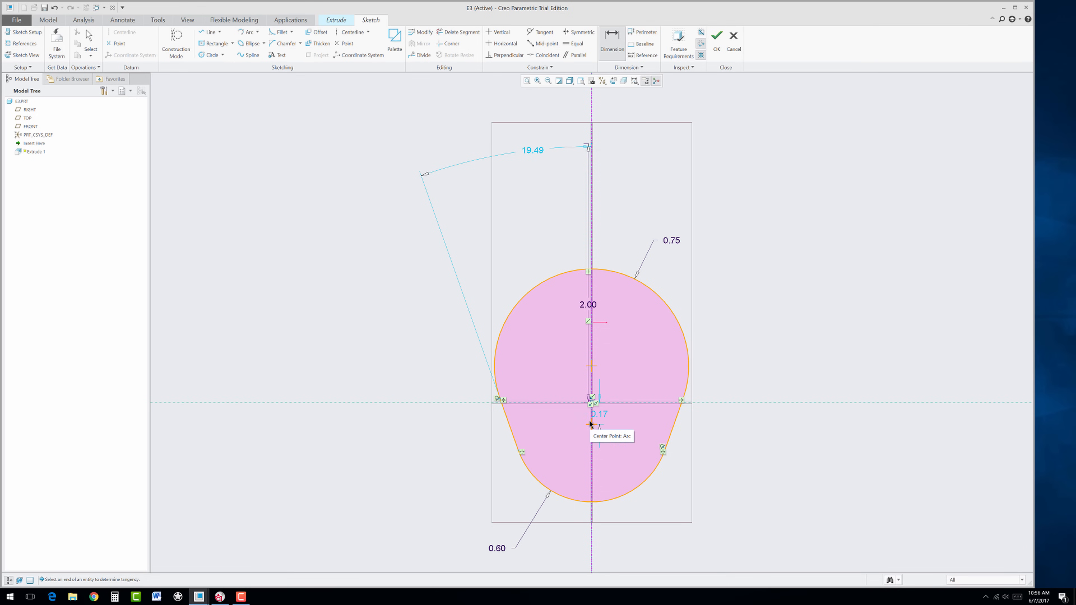
left_click(591, 424)
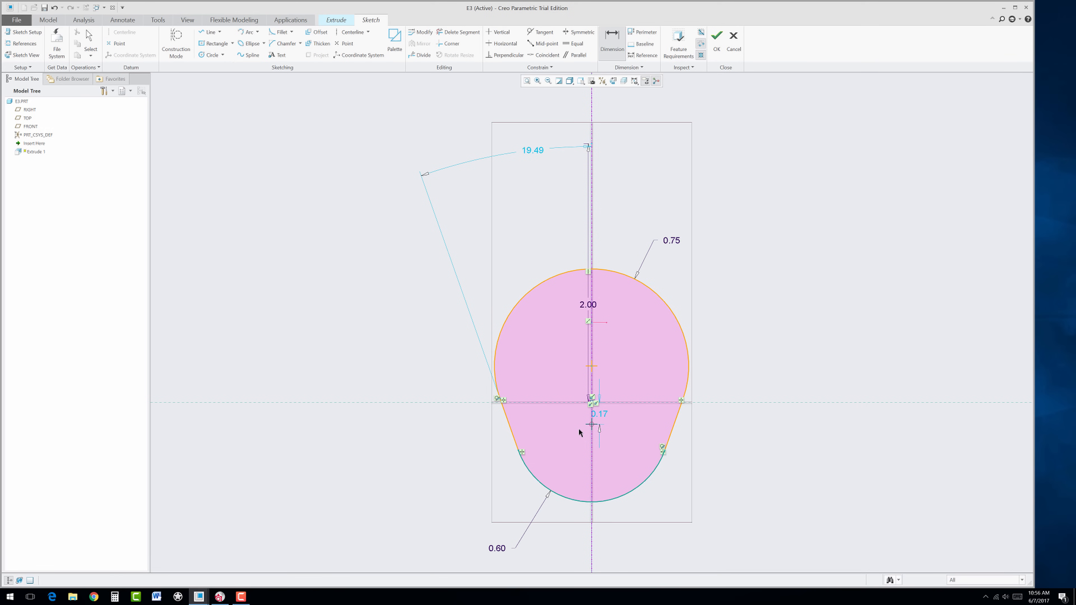
left_click(592, 367, "ctrl")
middle_click(731, 385)
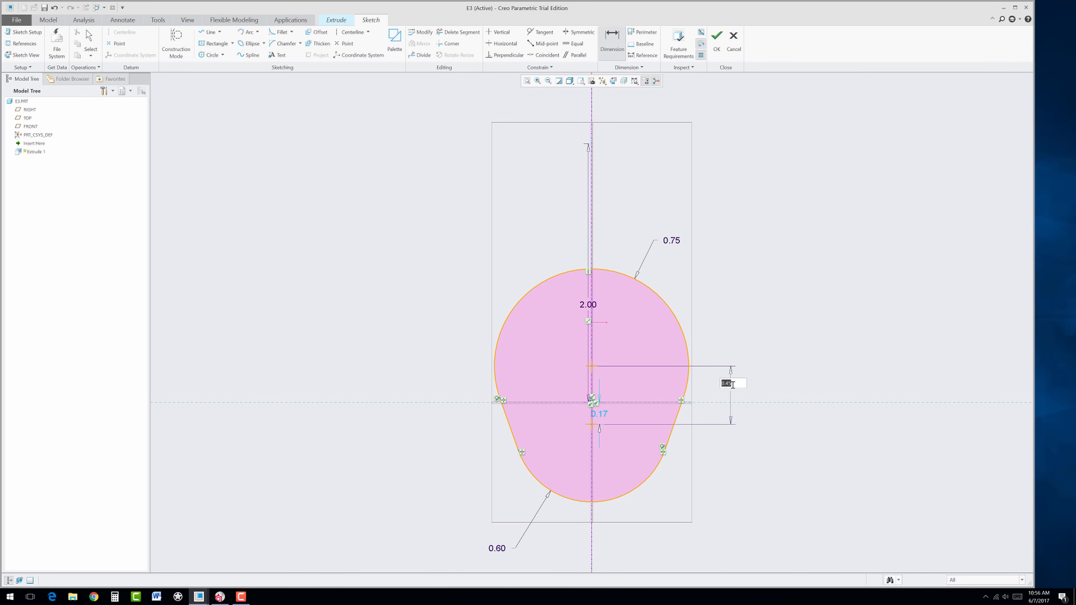
key("BackSpace")
type(".75")
key("Return")
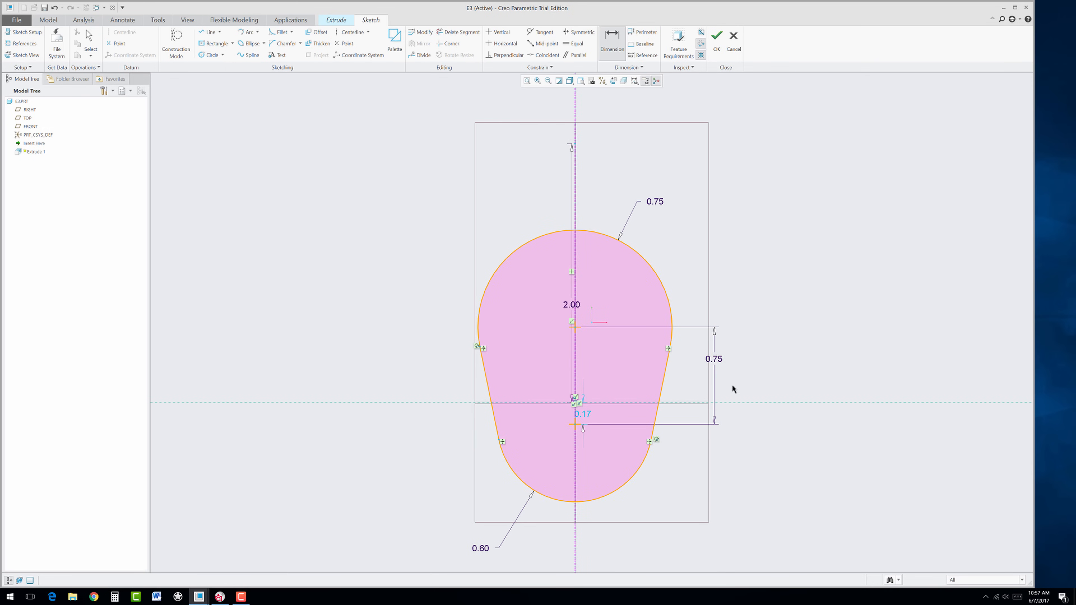
middle_click(690, 454)
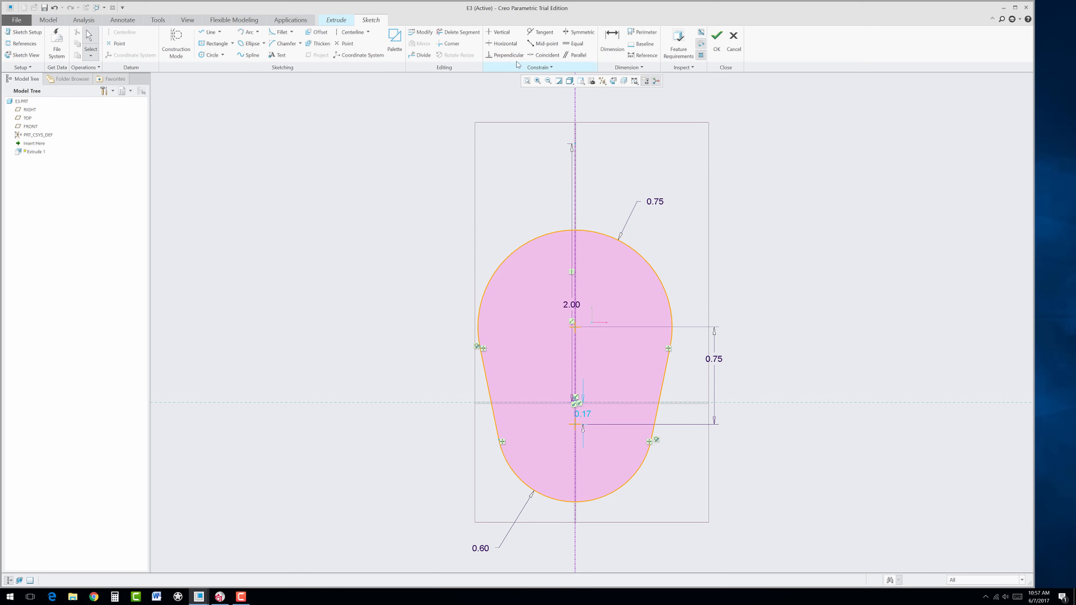
- Make the lower arc's center coincident with the sketch origin and finish the sketch
left_click(536, 55)
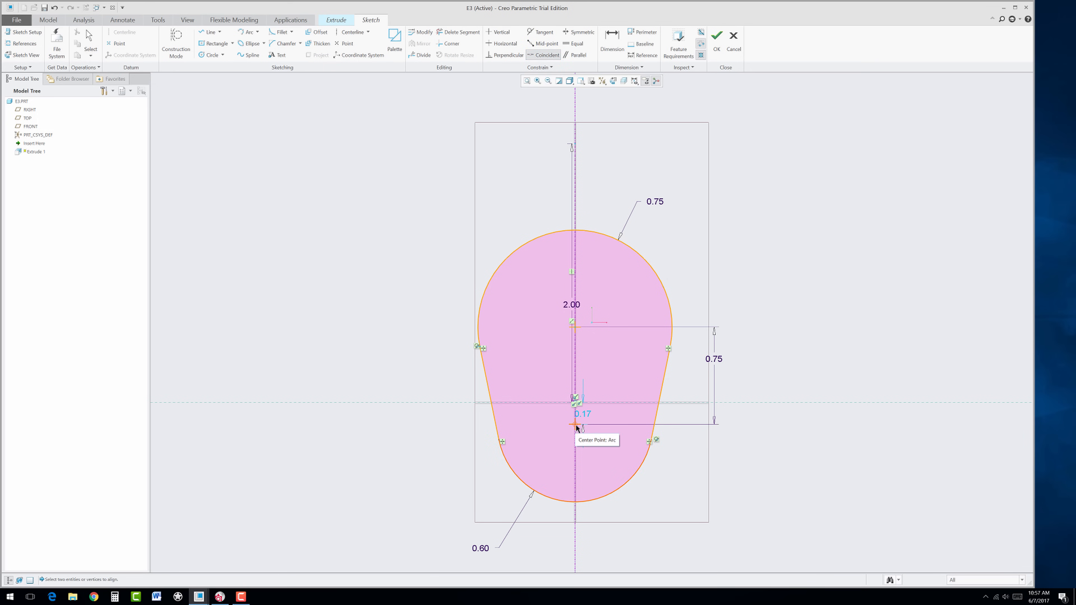
left_click(576, 425)
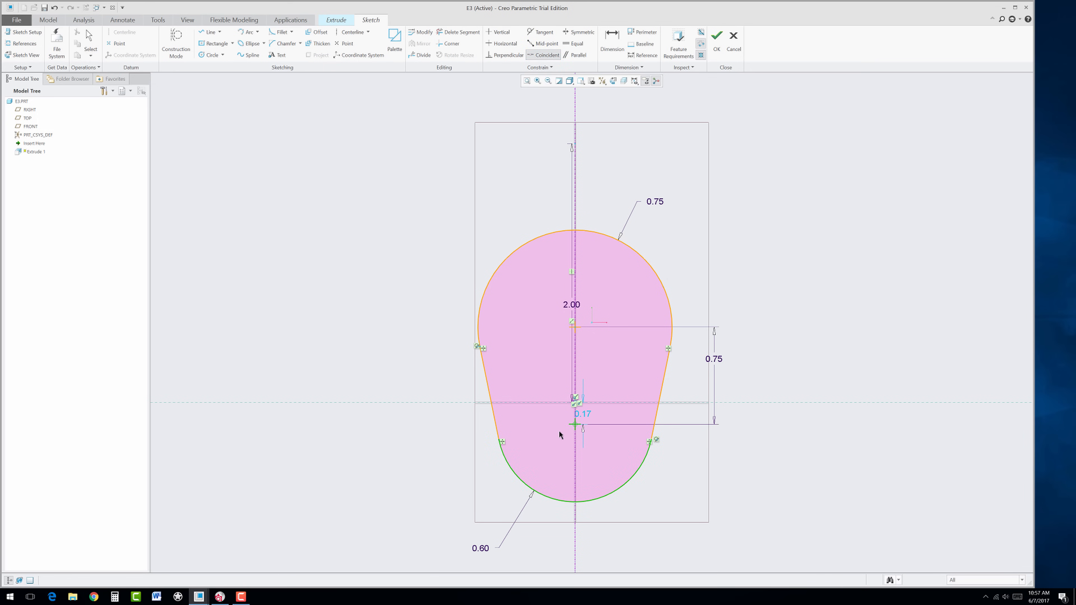
left_click(576, 403)
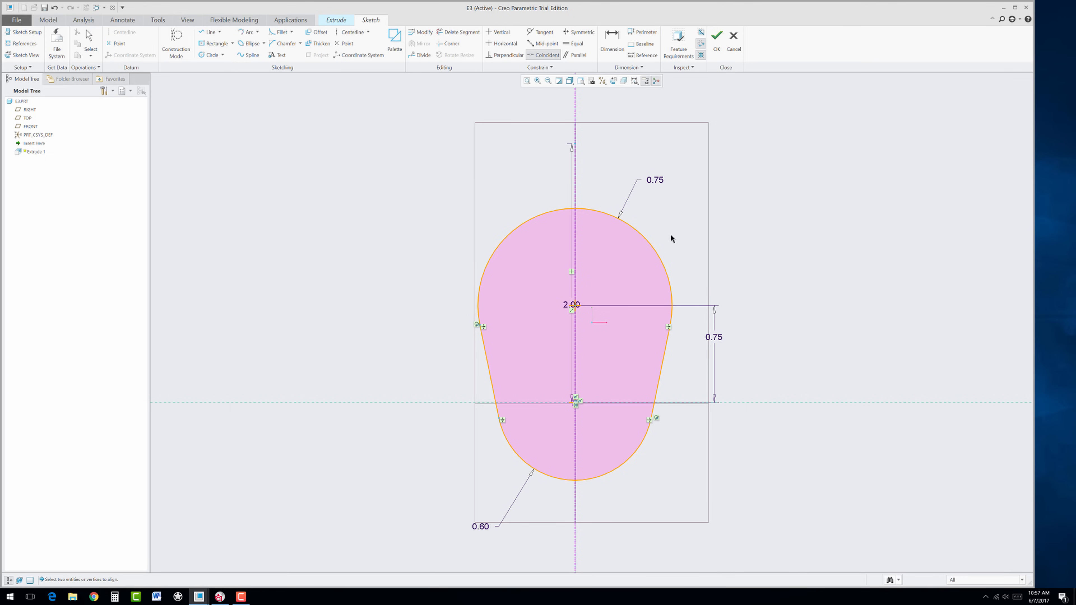
left_click(716, 42)
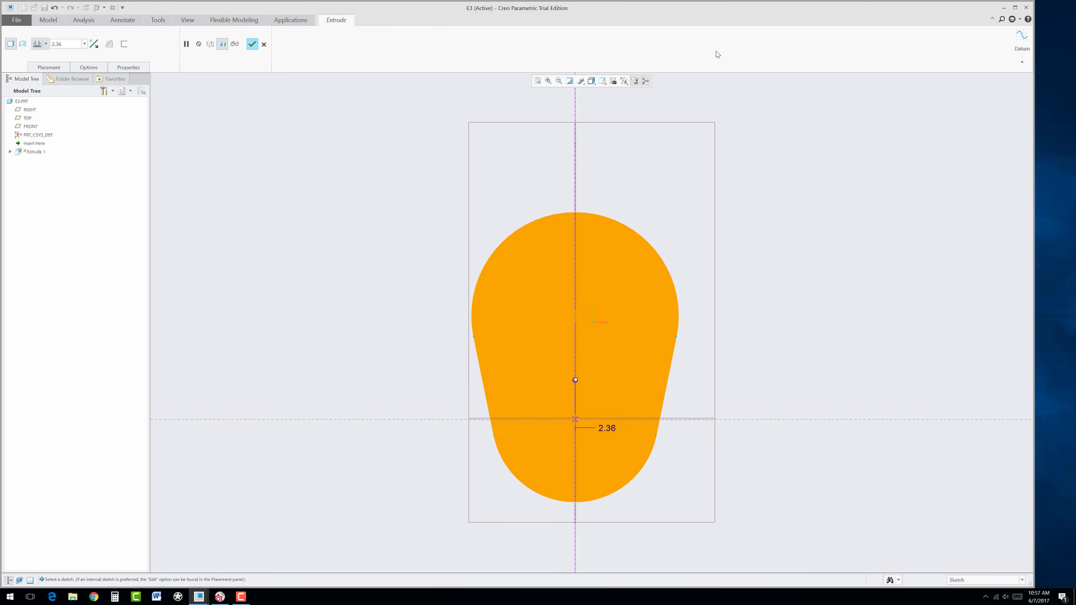
- Set the extrusion of the head profile to a blind depth of 0.50
middle_click_drag(594, 352, 547, 413)
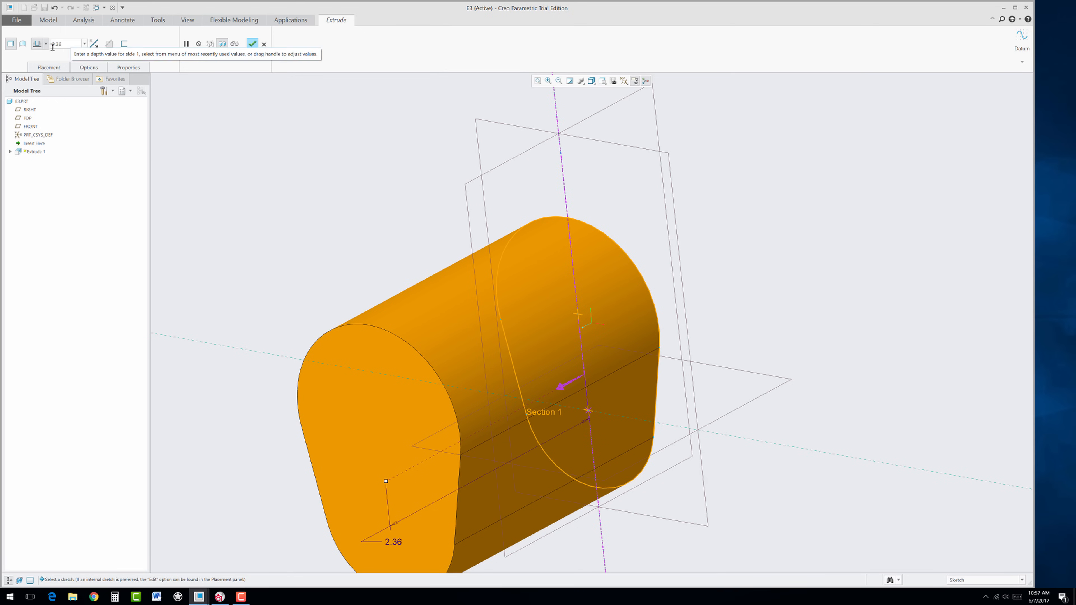
double_click(69, 44)
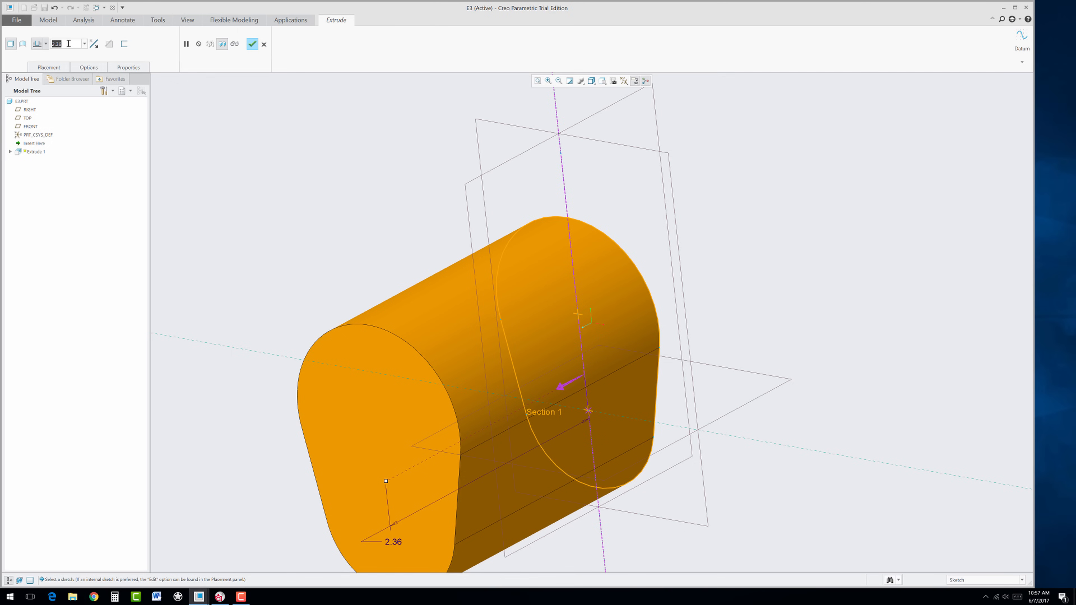
type("0.5")
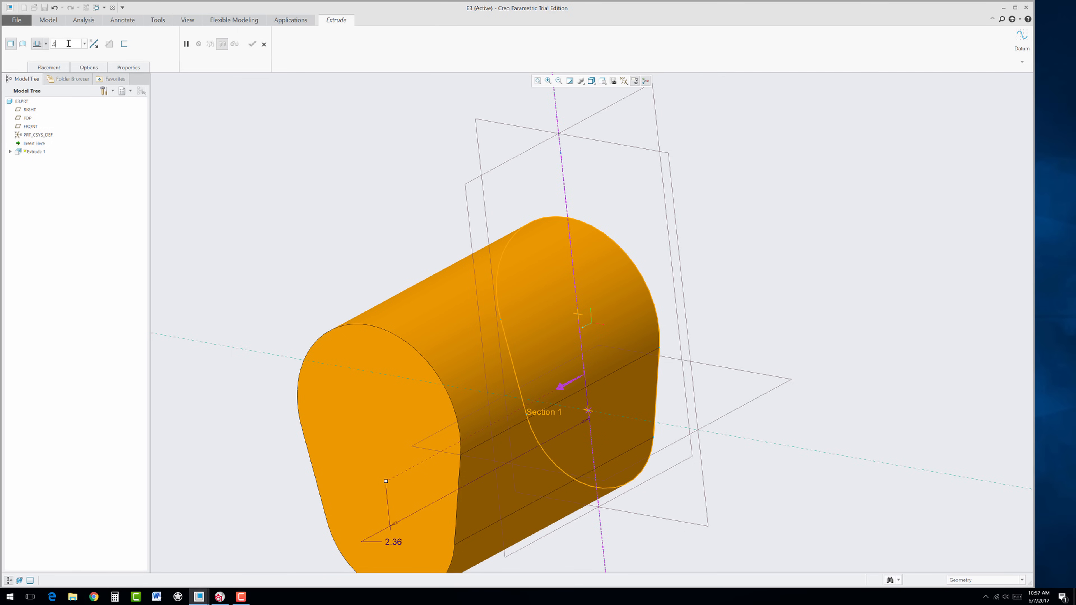
key("Return")
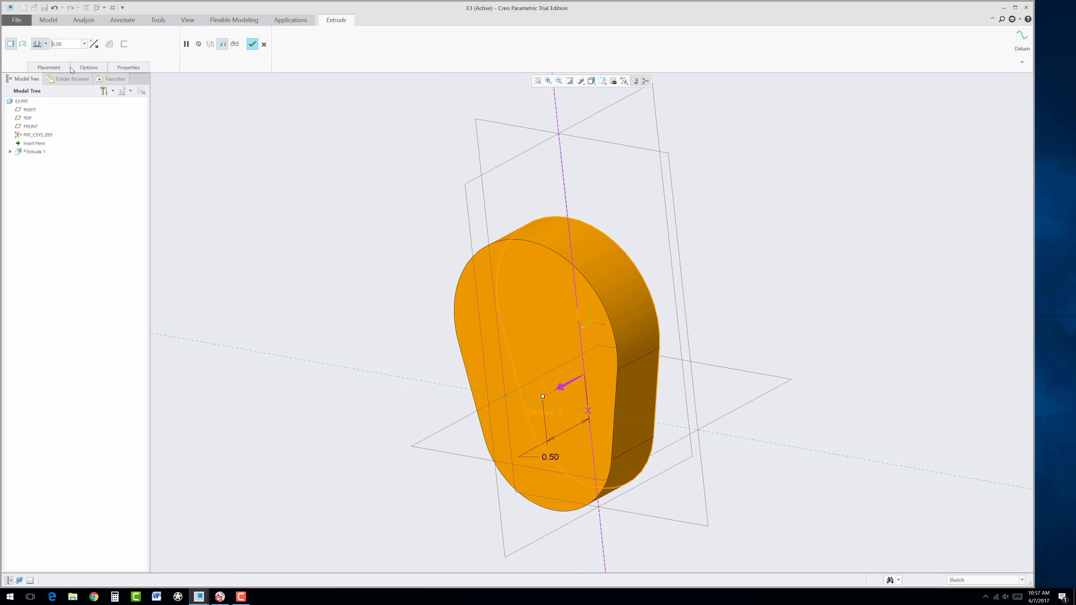
left_click(45, 44)
left_click(39, 69)
- Add a 7.0 degree taper to the extrusion so it narrows away from the sketch plane, and complete the feature
left_click(88, 69)
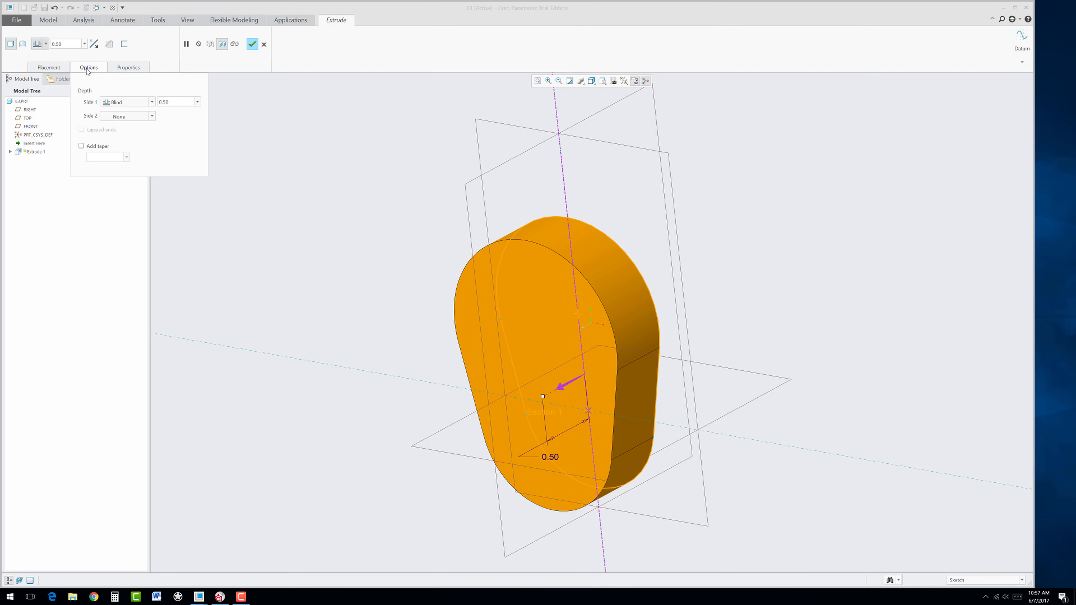
left_click(81, 146)
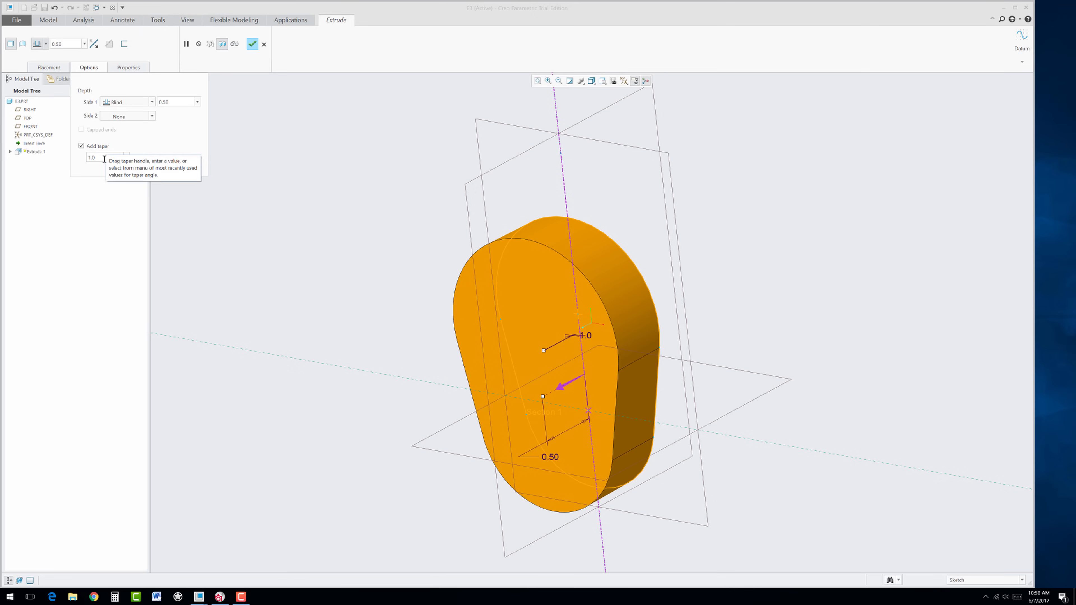
left_click(116, 160)
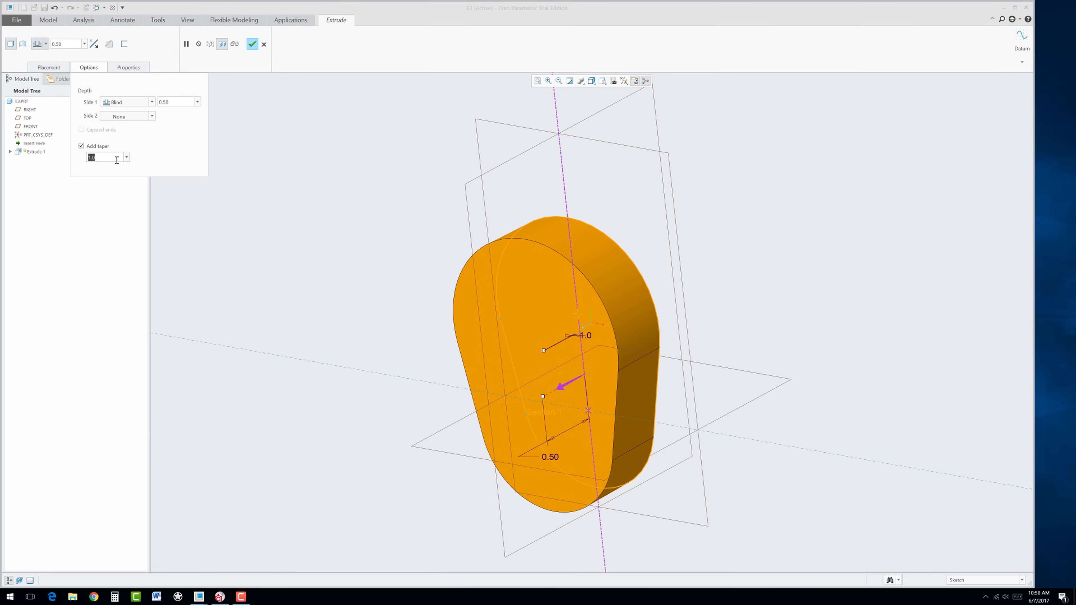
type("-7")
key("Return")
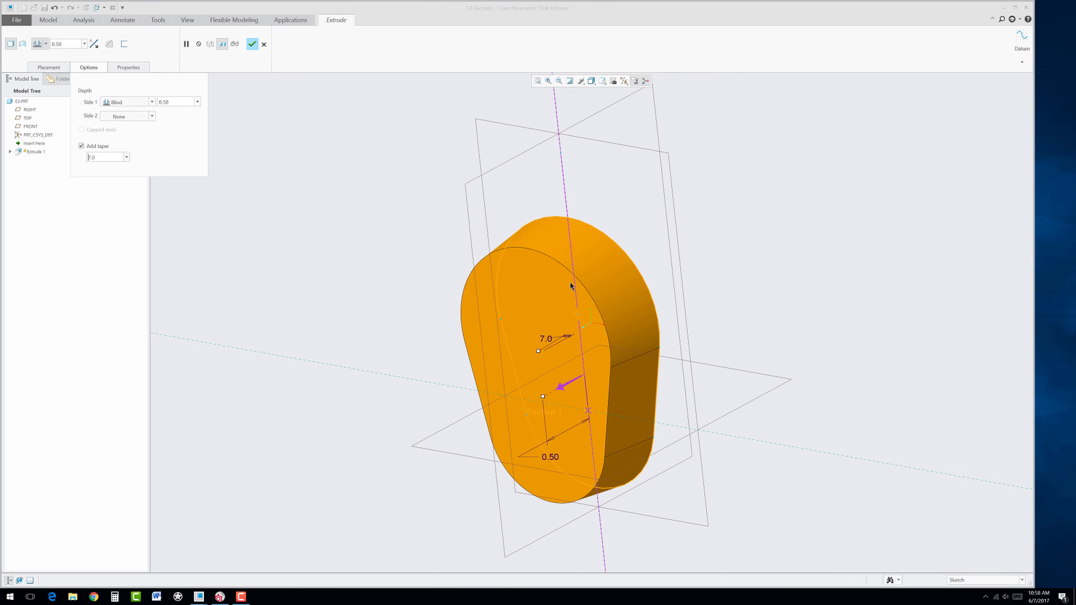
middle_click_drag(570, 286, 551, 218)
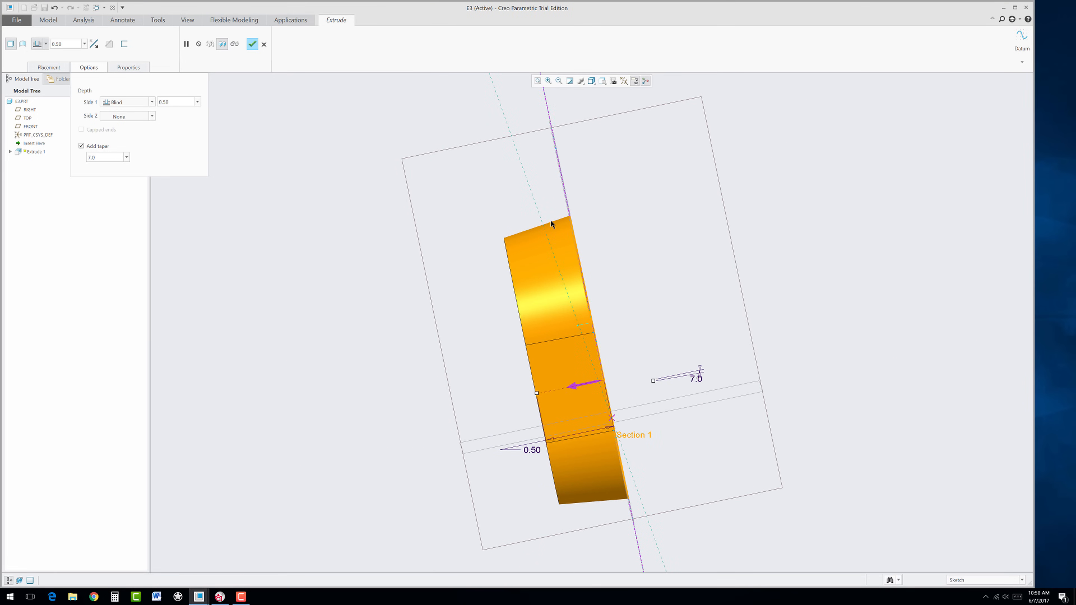
middle_click_drag(493, 258, 517, 307)
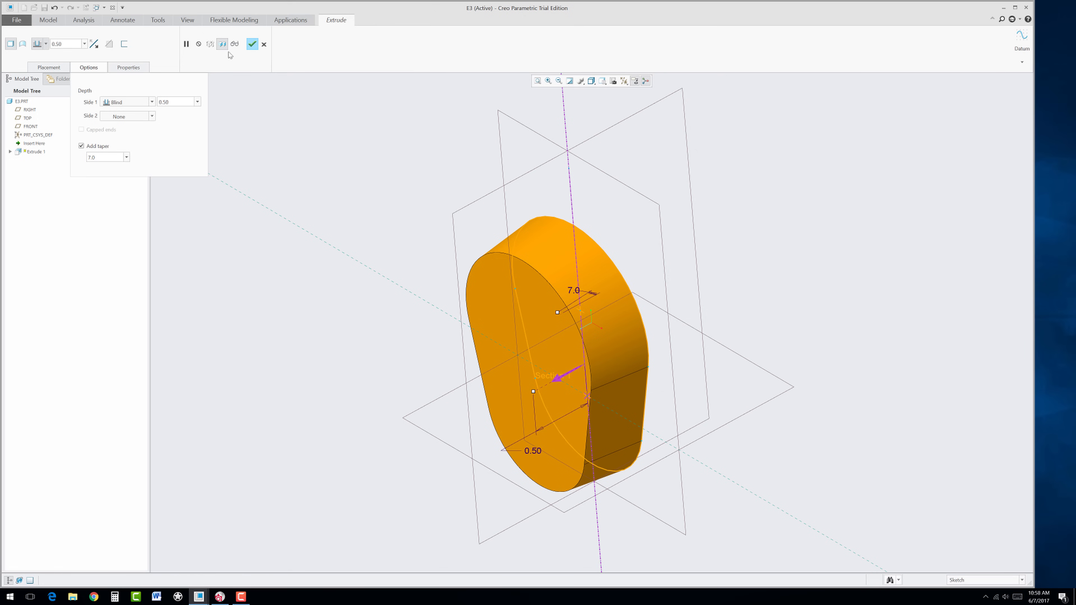
left_click(253, 45)
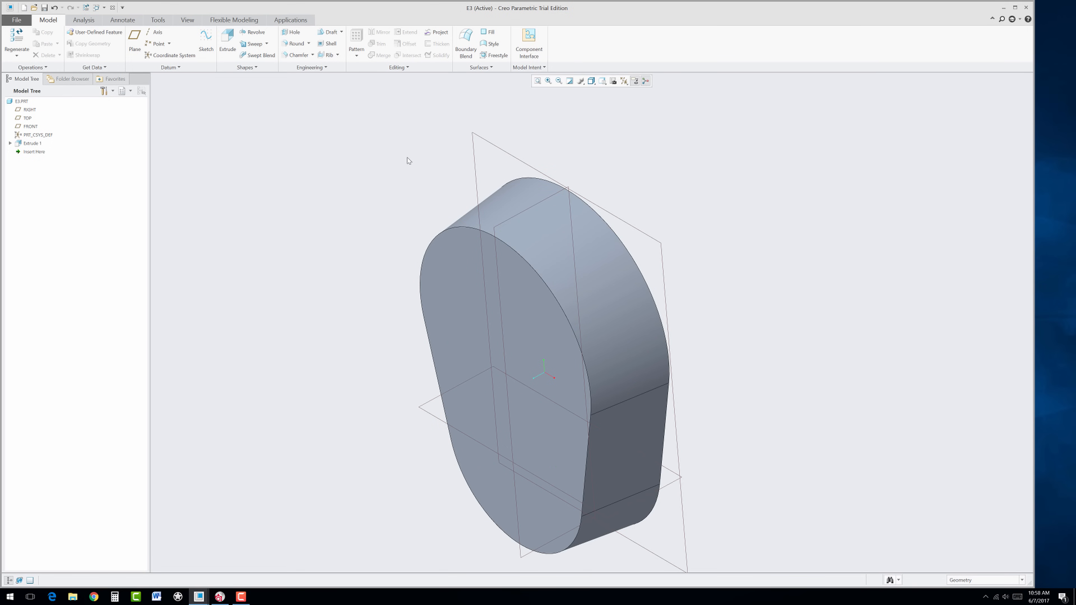
- Mirror the tapered extrusion about its larger flat face on the FRONT plane to form a double-tapered head
left_click(35, 144)
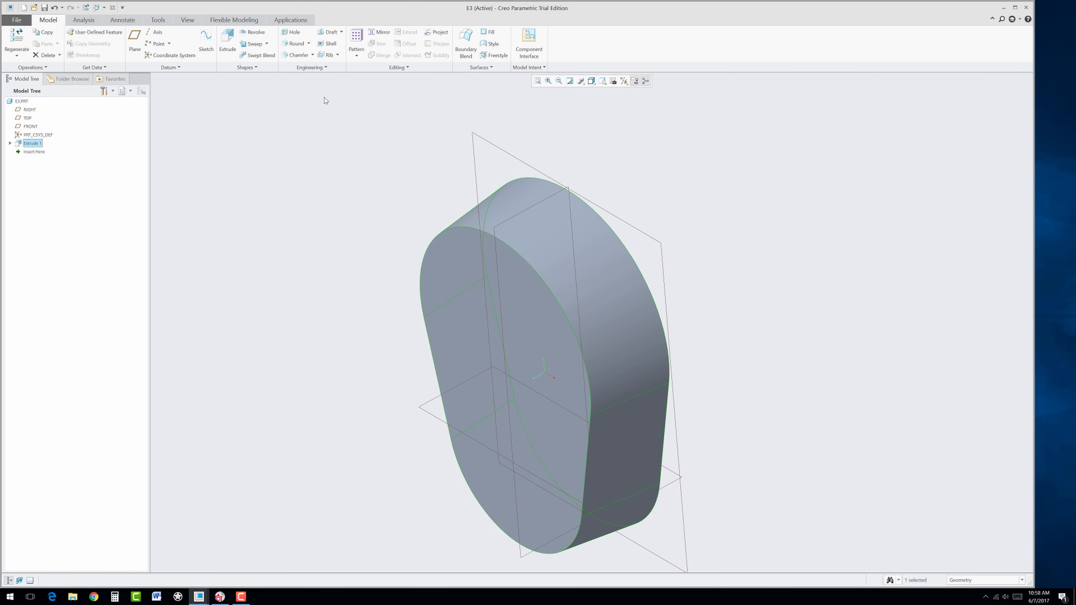
left_click(380, 33)
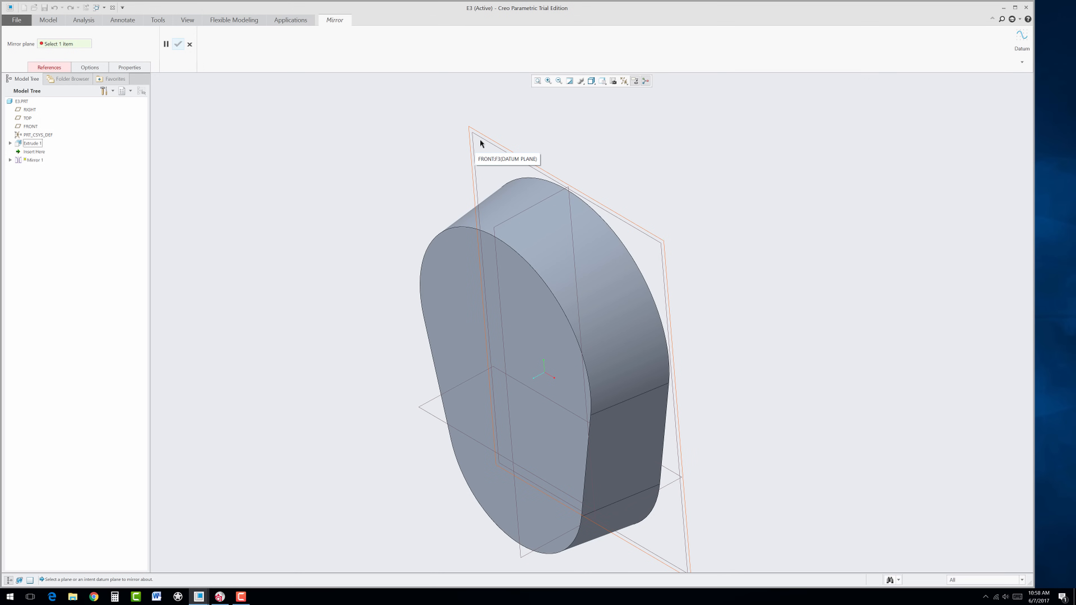
middle_click_drag(334, 243, 251, 238)
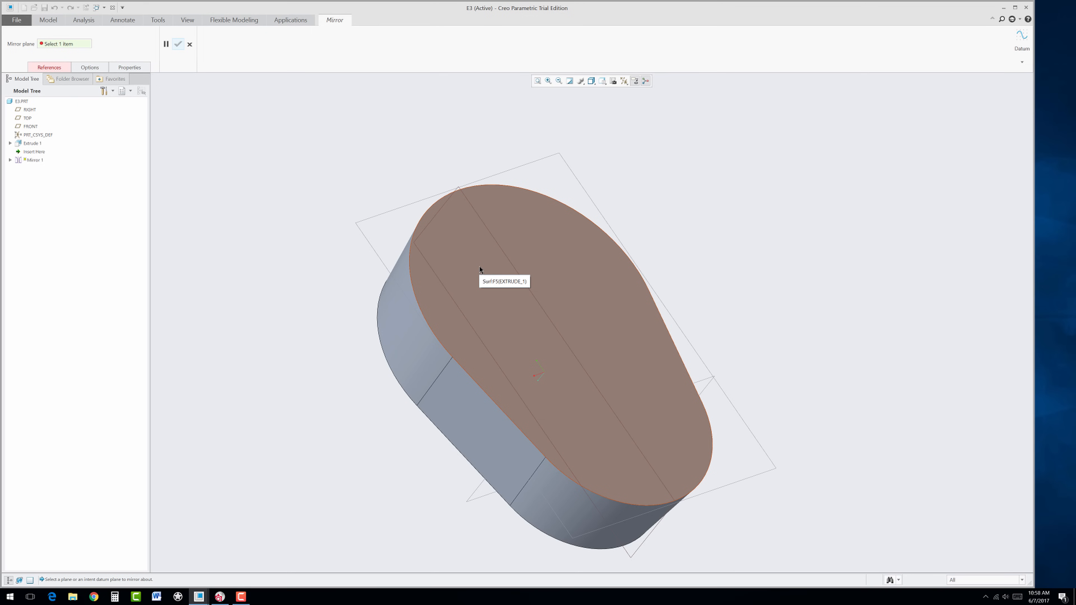
left_click(480, 270)
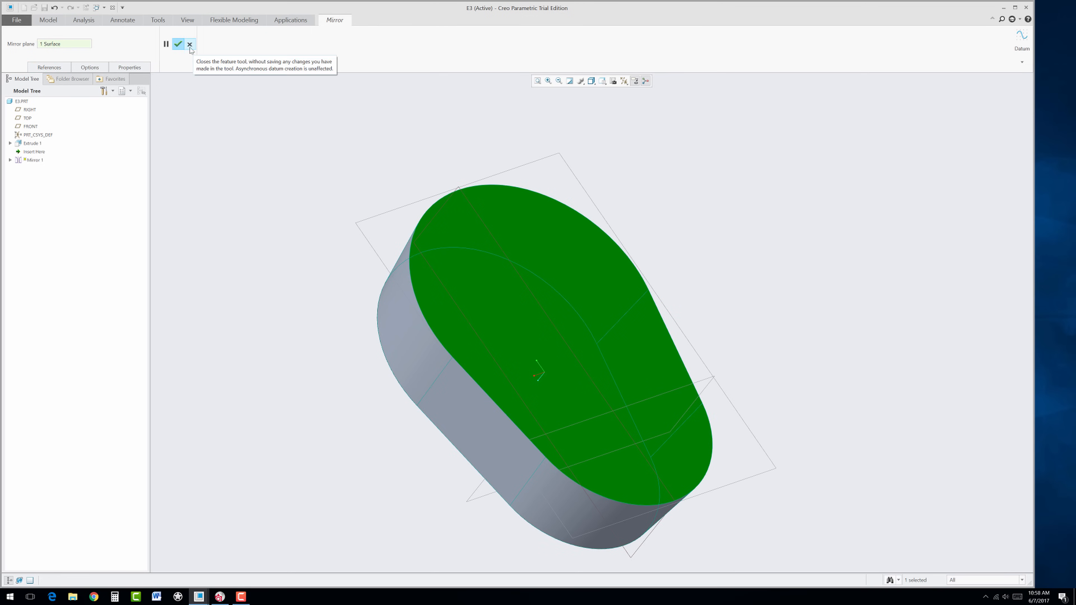
left_click(178, 44)
- Examine the mirrored head from several angles and check which half belongs to the mirrored extrusion
middle_click_drag(253, 259, 294, 241)
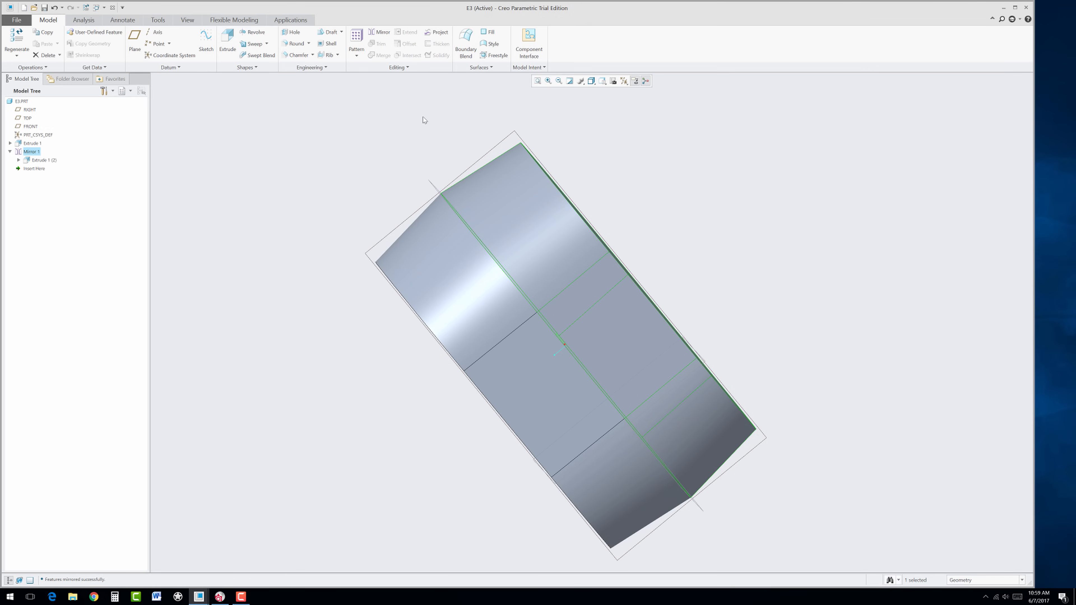
middle_click_drag(374, 205, 424, 207)
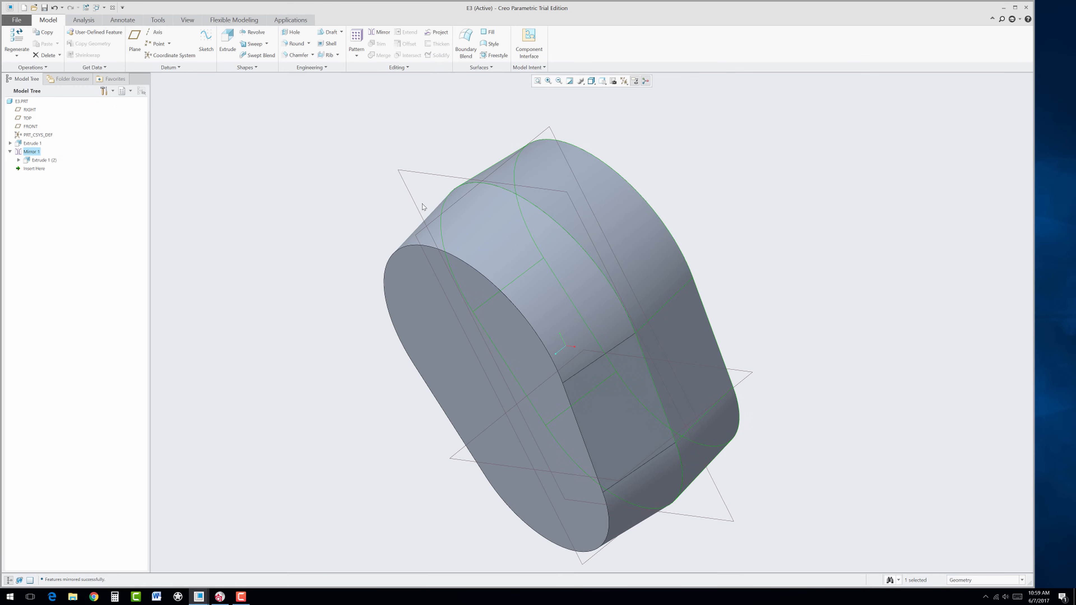
mouse_move(408, 220)
middle_mouse_down()
mouse_move(430, 185)
mouse_move(406, 222)
mouse_move(400, 214)
middle_mouse_up()
left_click(346, 118)
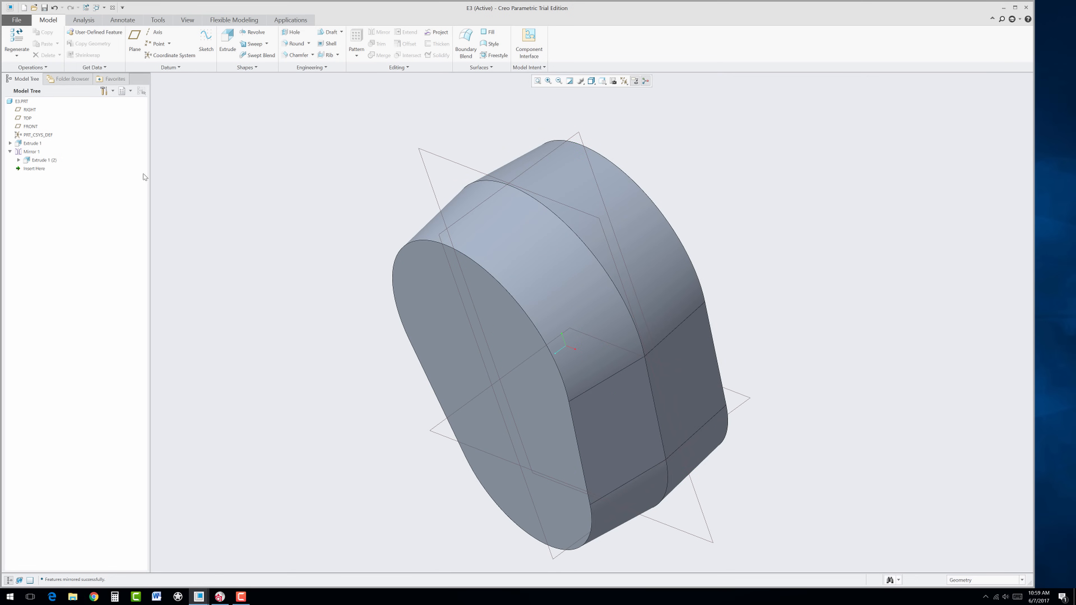
left_click(34, 161)
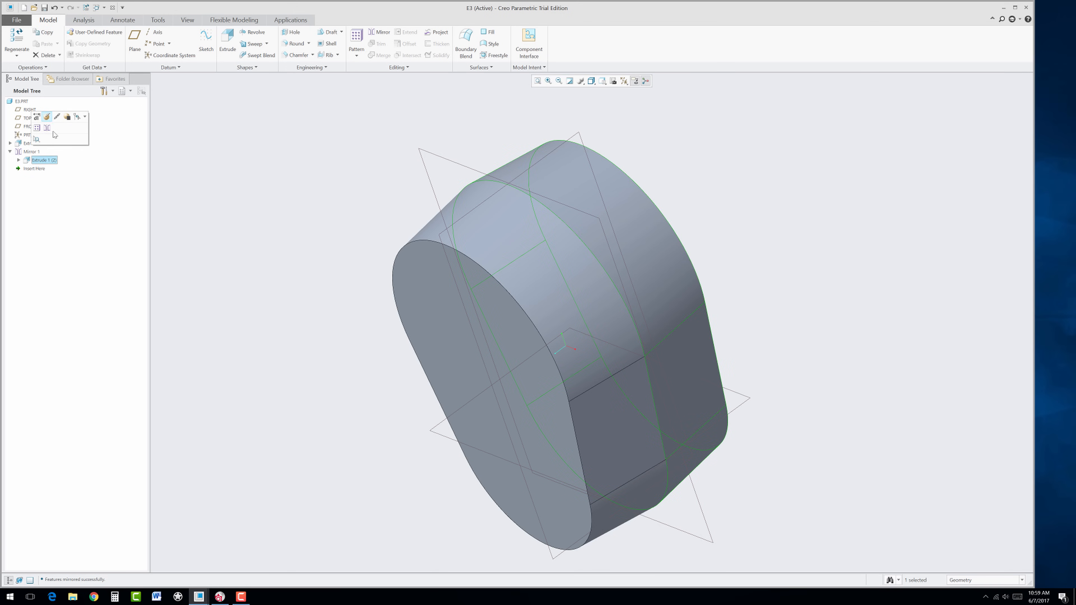
left_click(257, 223)
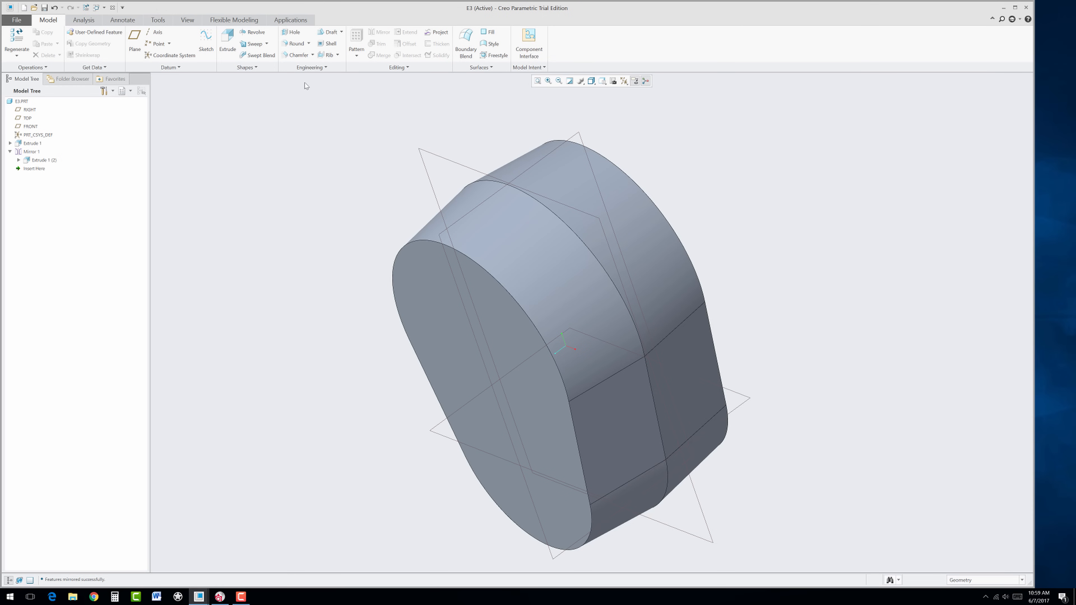
middle_click_drag(365, 243, 396, 197)
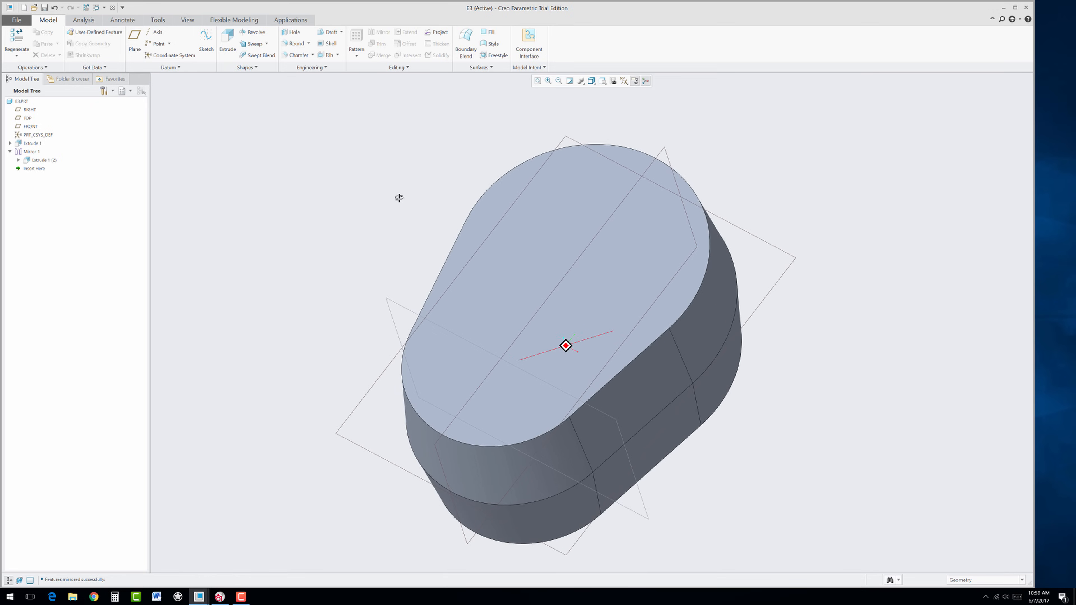
- Hide the datum planes and return the model to its standard orientation
left_click(626, 82)
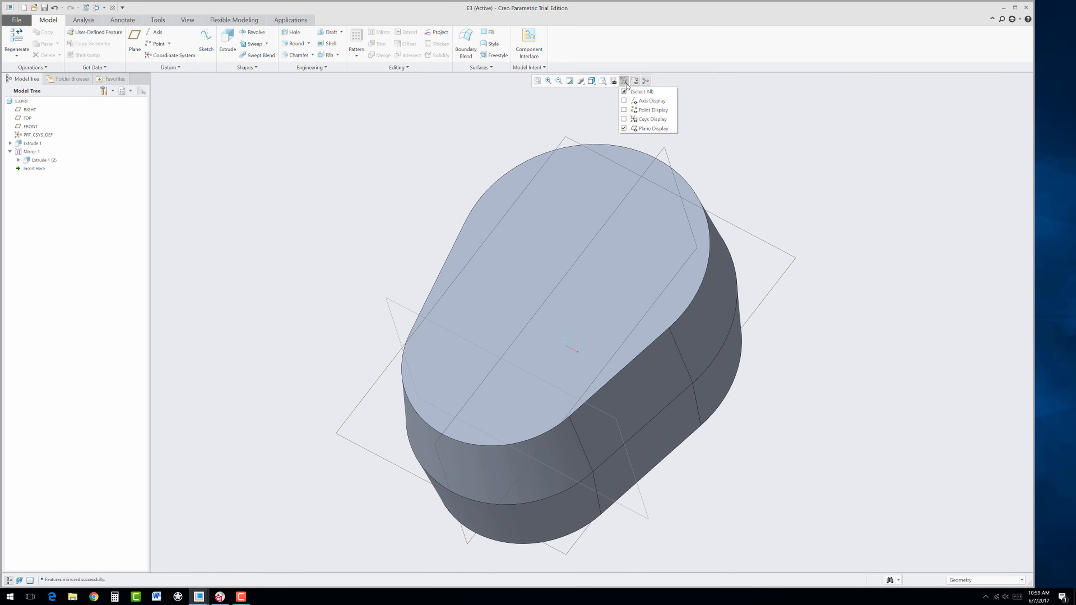
left_click(624, 129)
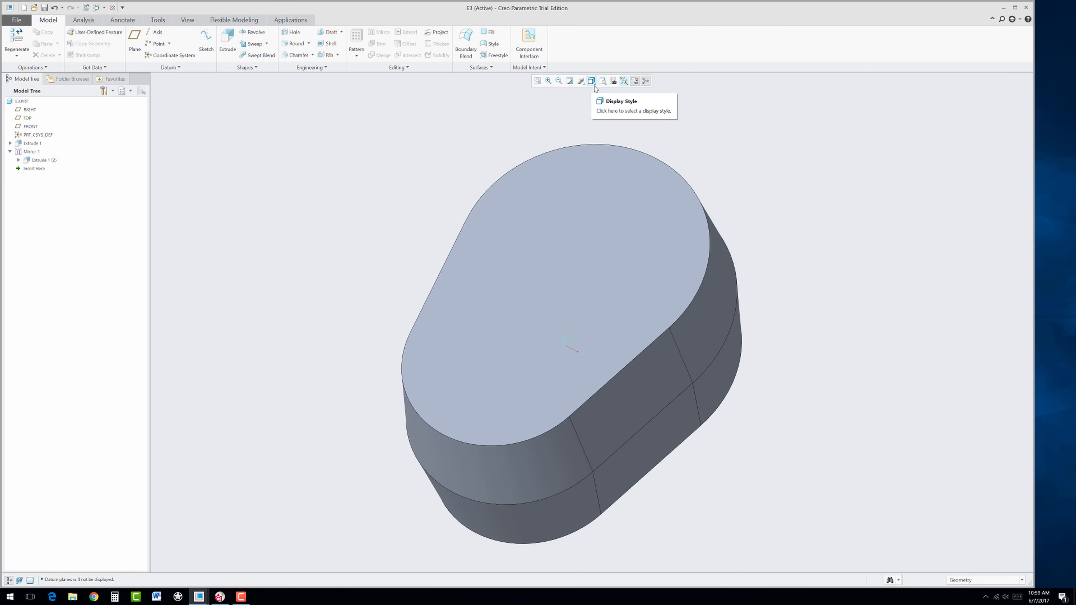
left_click(605, 87)
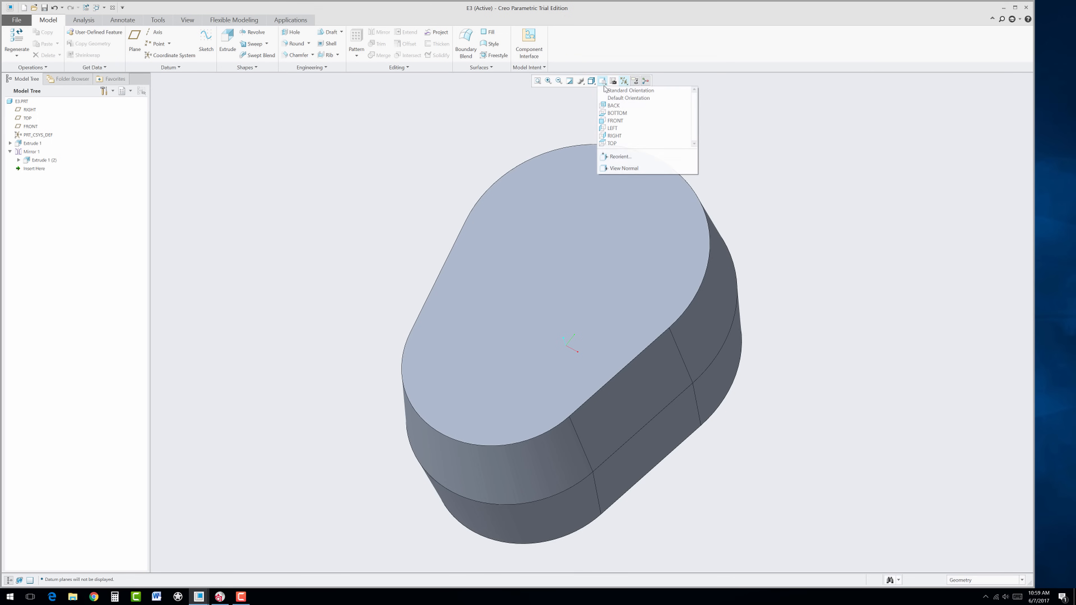
left_click(606, 93)
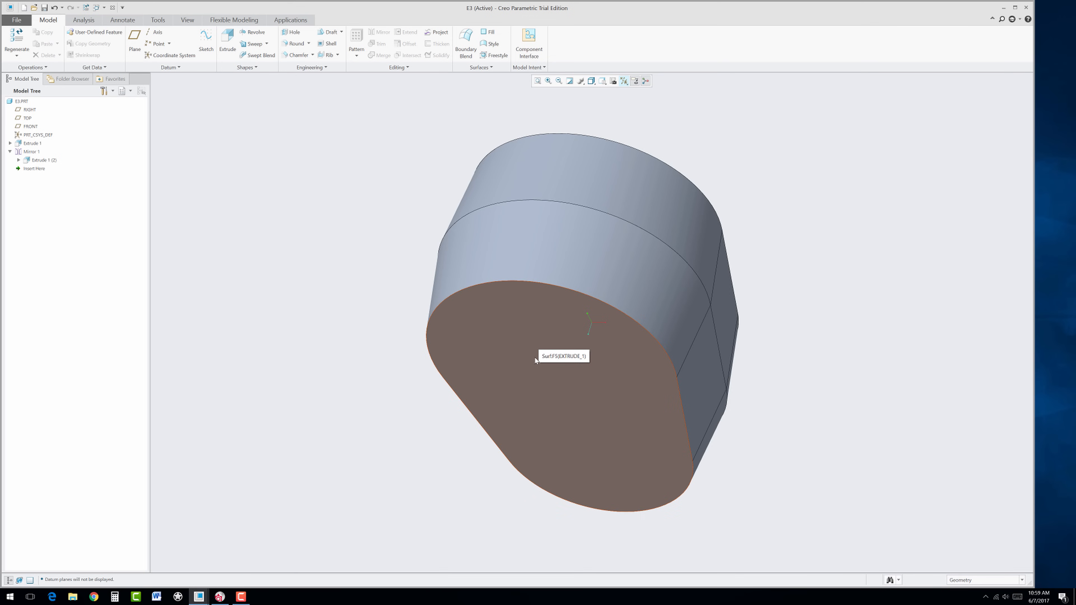
- Start an extrusion sketch on the flat face of the original extrusion and offset its whole edge loop inward by 0.125
left_click(519, 369)
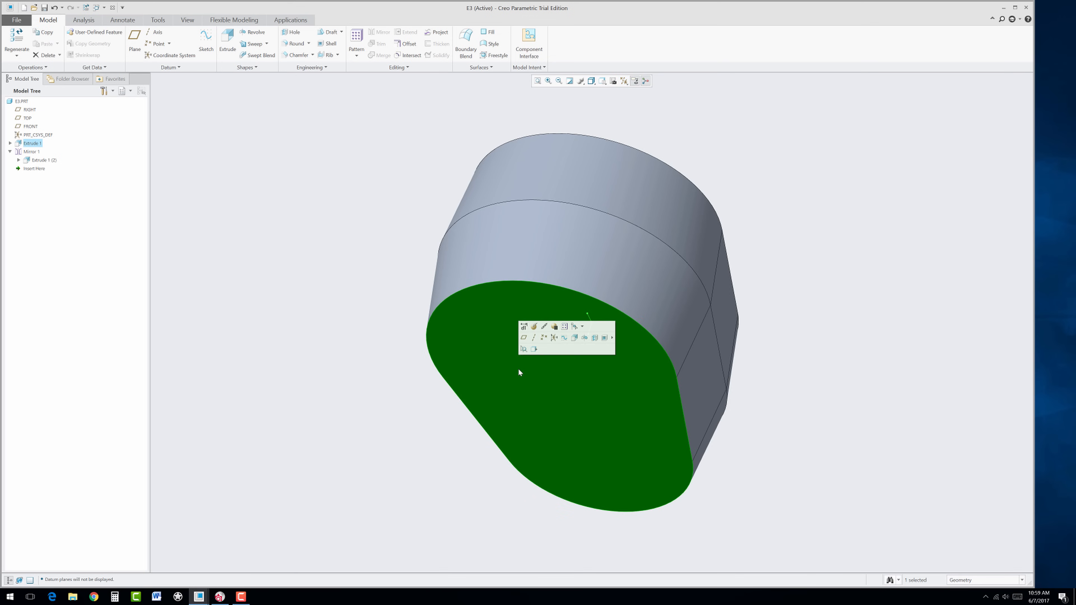
left_click(575, 340)
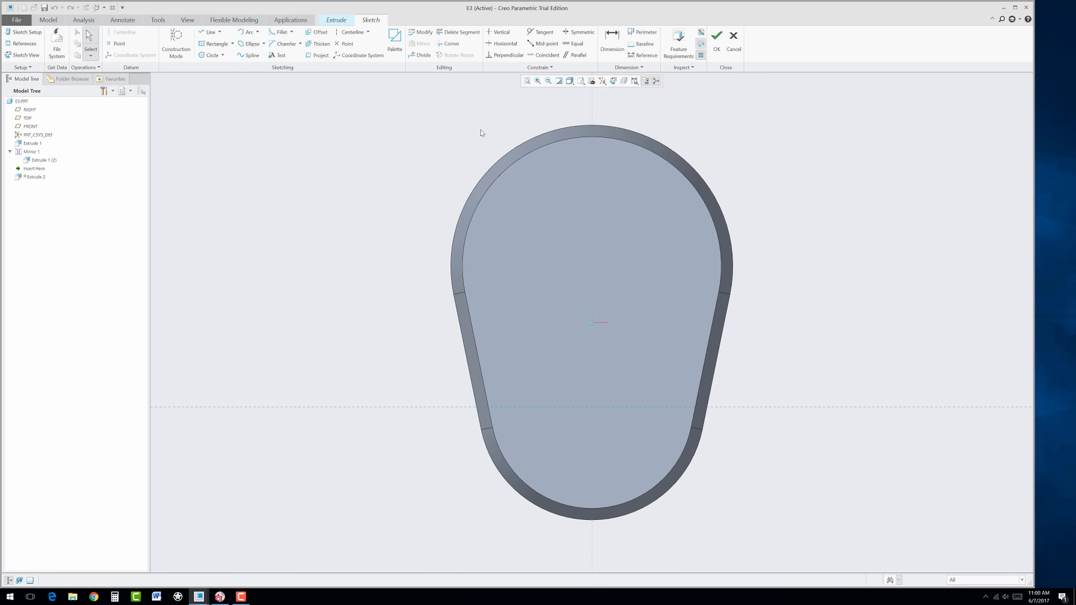
left_click(322, 36)
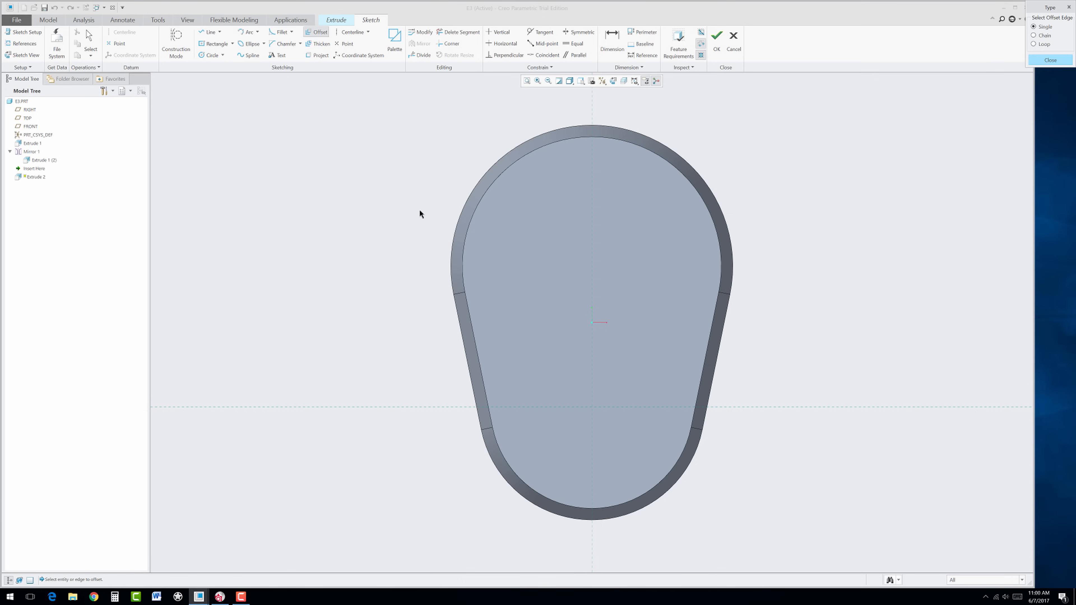
left_click(1034, 45)
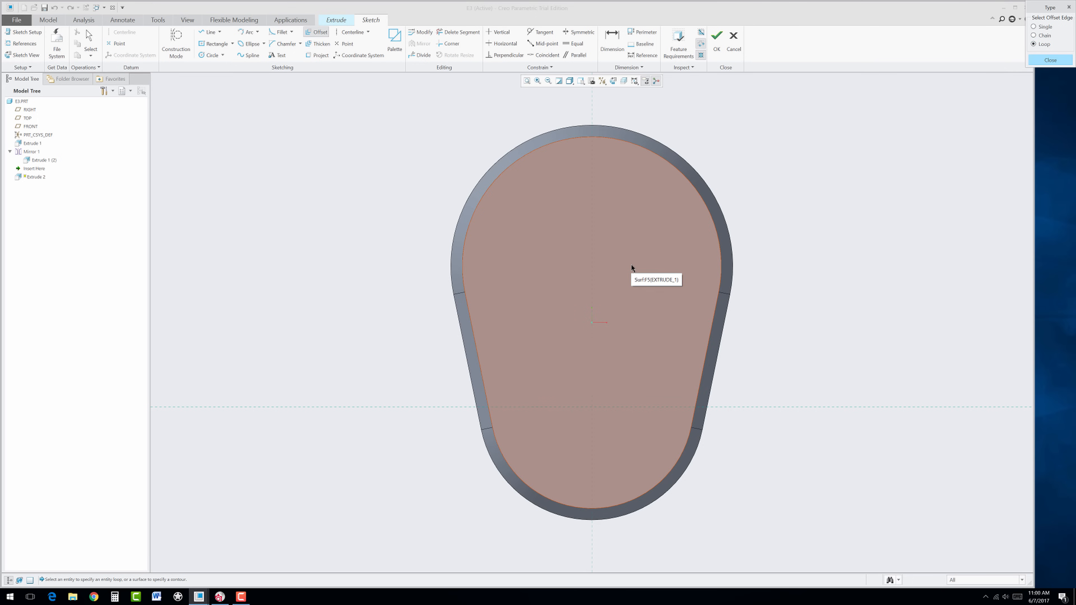
left_click(631, 265)
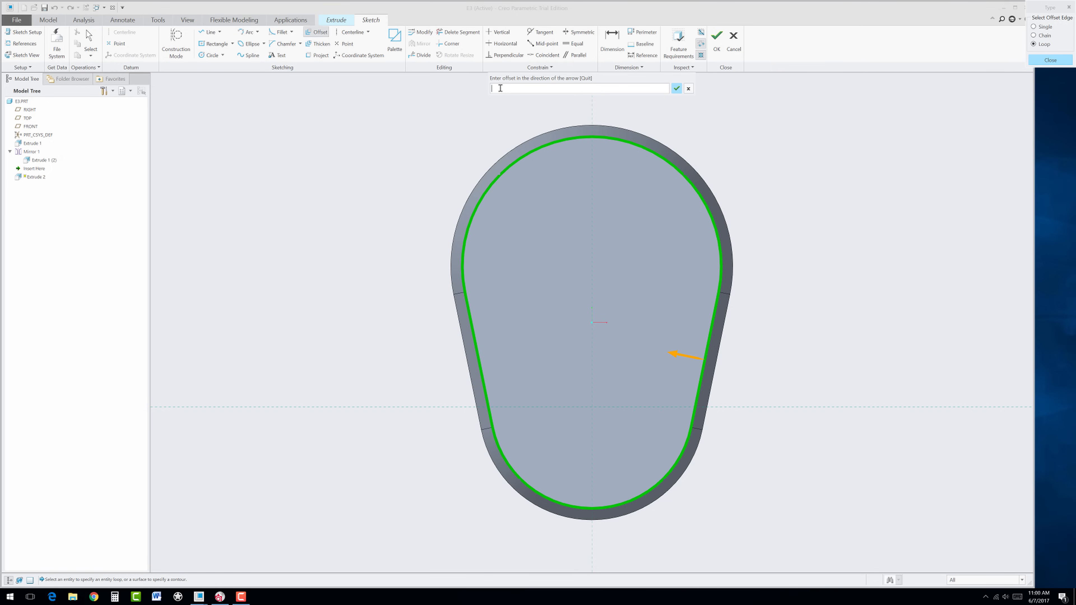
type(".125")
key("Return")
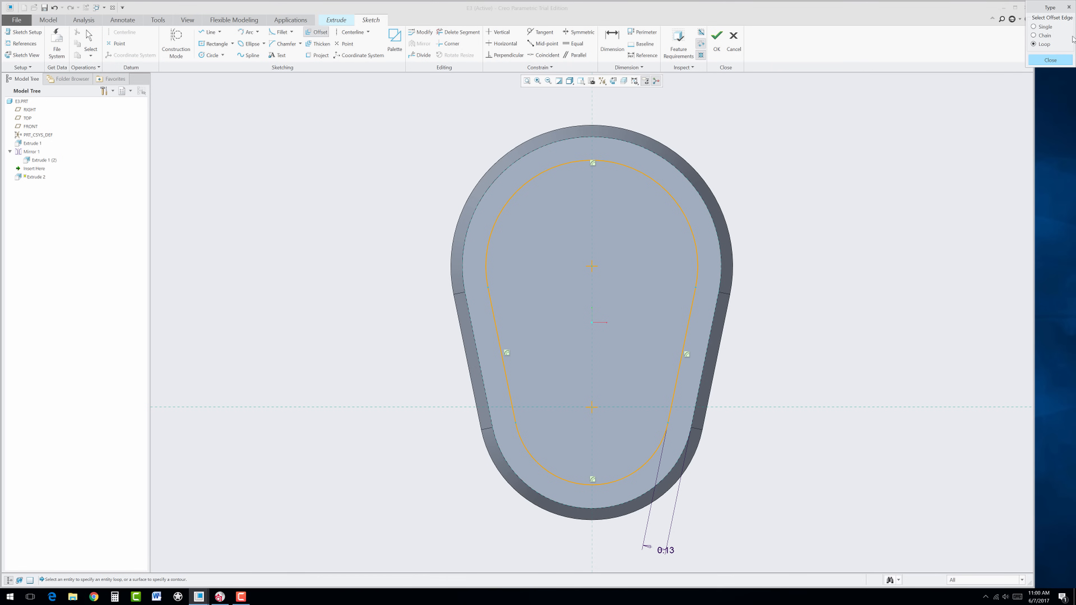
left_click(1051, 60)
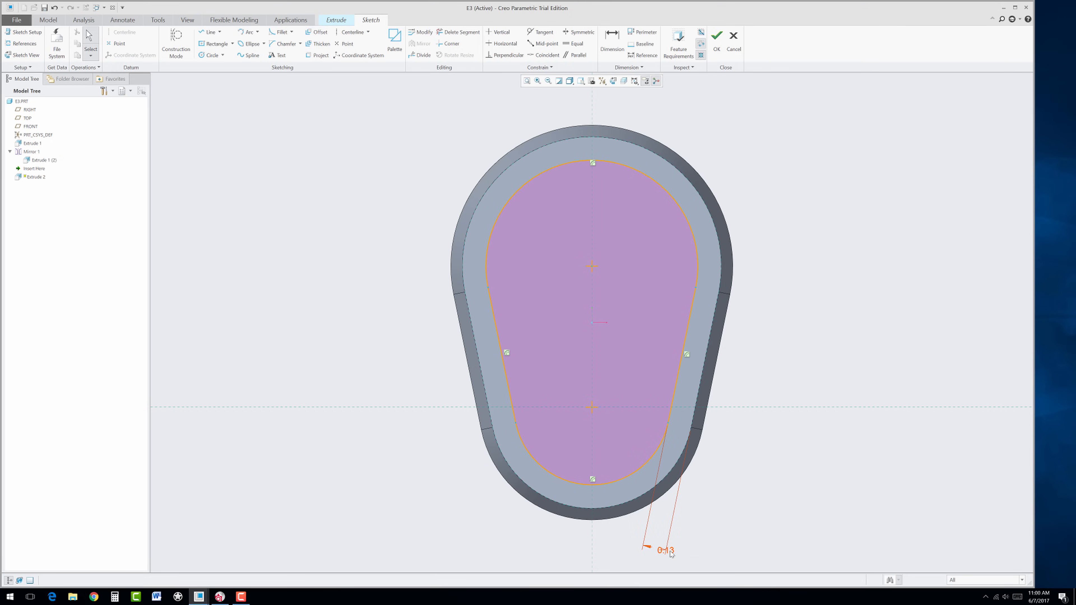
- Turn off the rounded display of the offset dimension and move its text clear of the profile
right_click(671, 554)
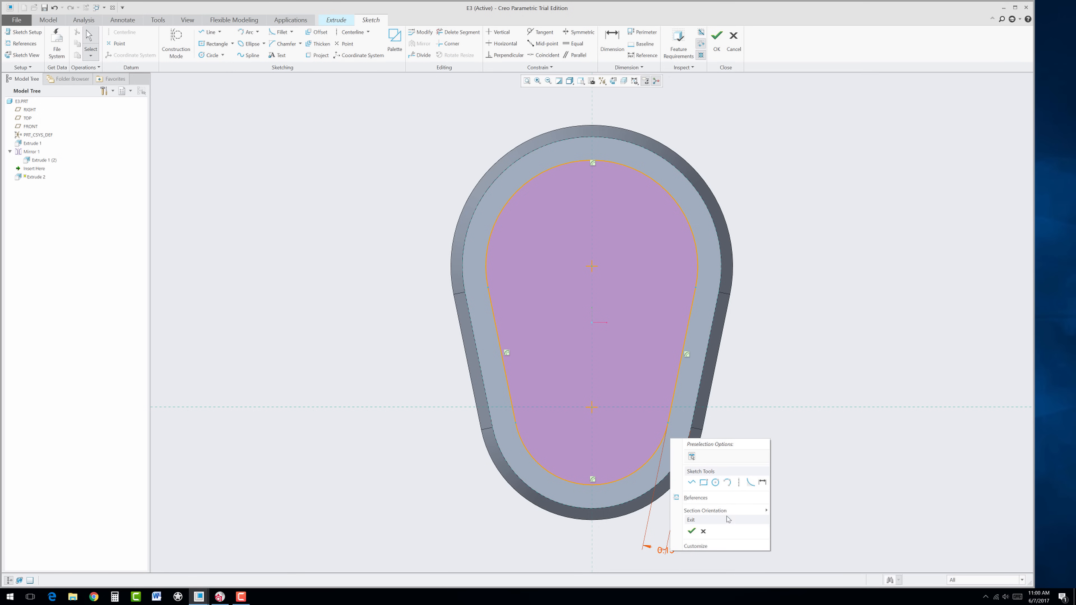
left_click(809, 459)
left_click(670, 550)
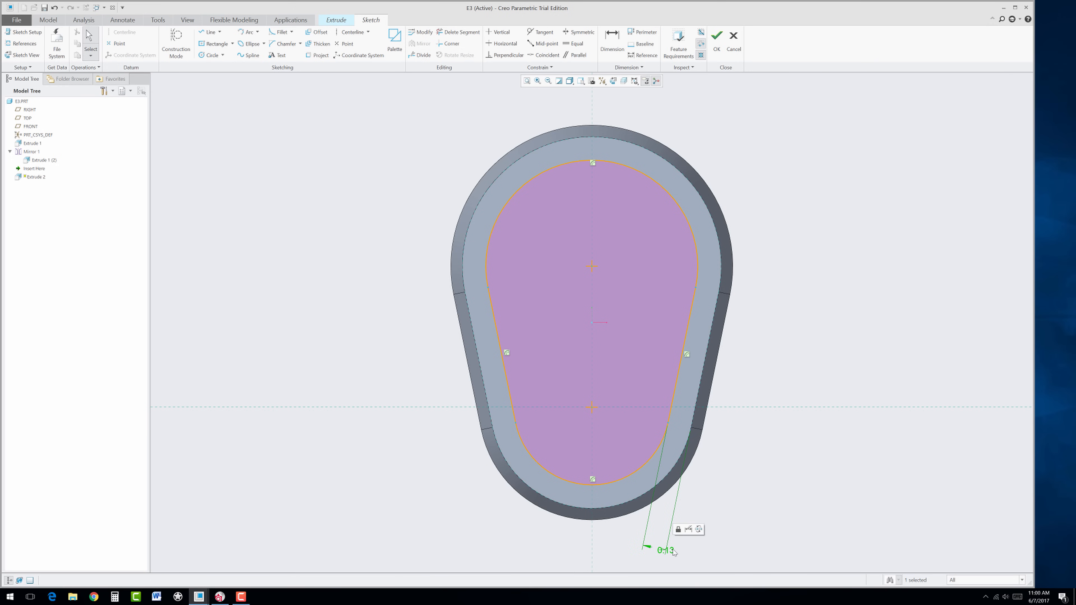
right_click(673, 550)
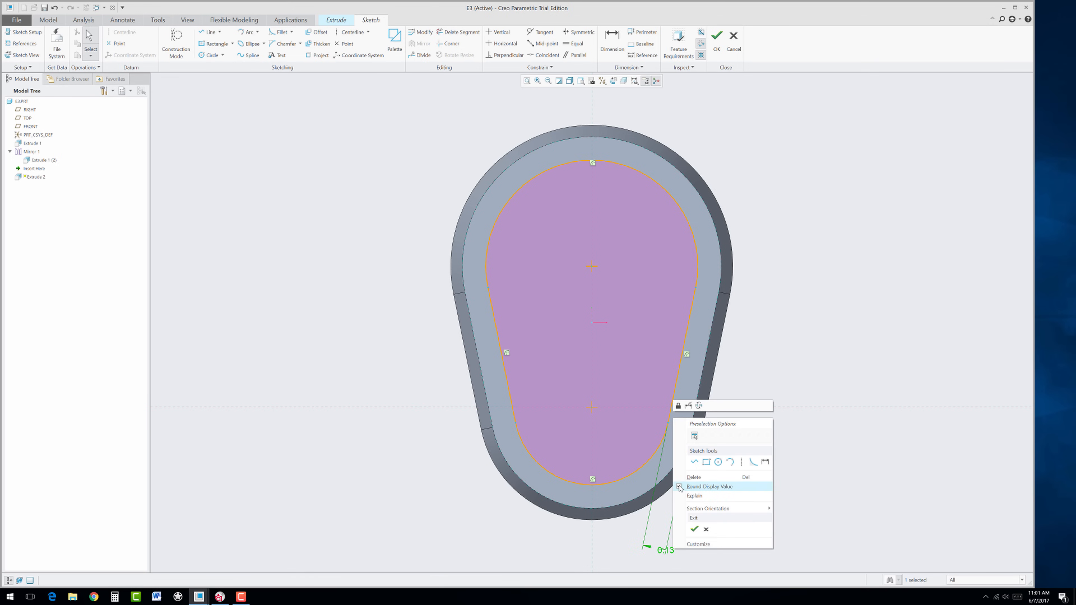
left_click(692, 488)
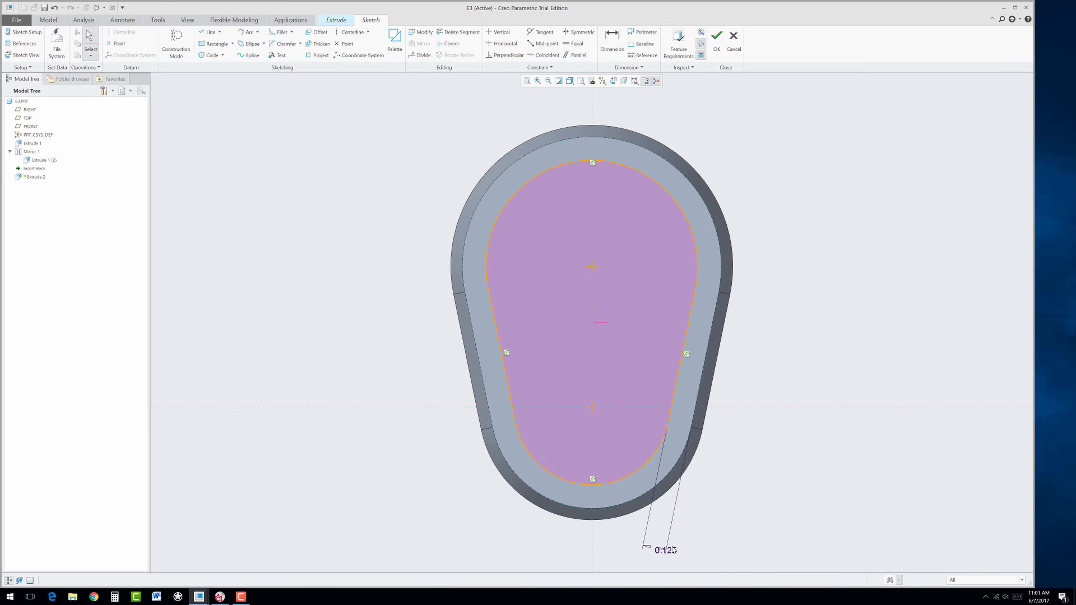
left_click_drag(674, 549, 717, 541)
- Finish the offset sketch and flip the extrusion into the head to remove material, suppressing future notices about the switch
mouse_move(721, 429)
middle_mouse_down()
mouse_move(673, 444)
mouse_move(708, 435)
middle_mouse_up()
left_click(716, 46)
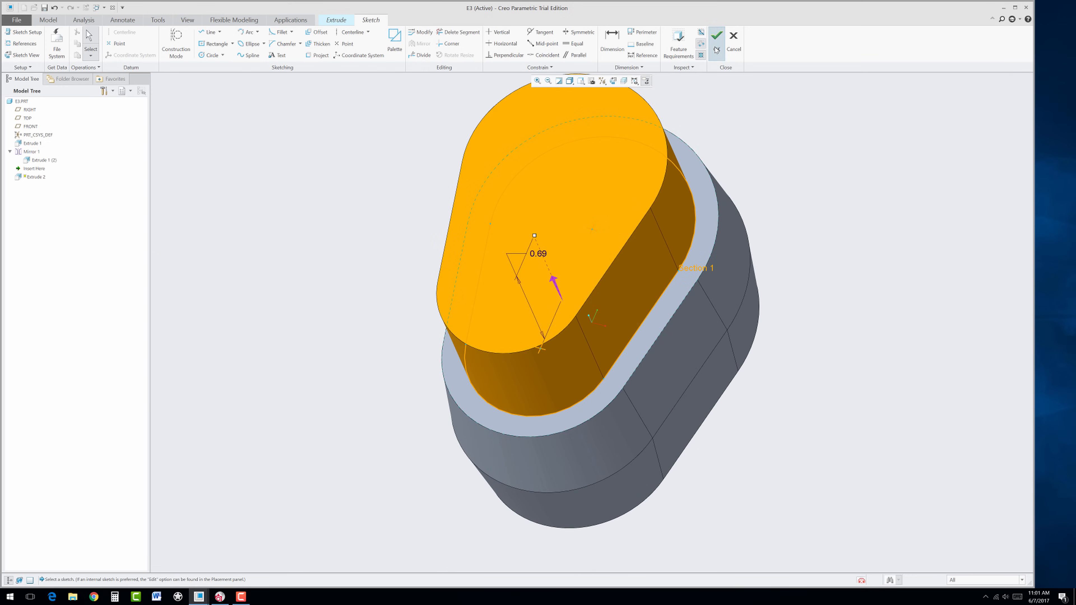
mouse_move(606, 313)
middle_mouse_down()
mouse_move(601, 335)
mouse_move(612, 323)
middle_mouse_up()
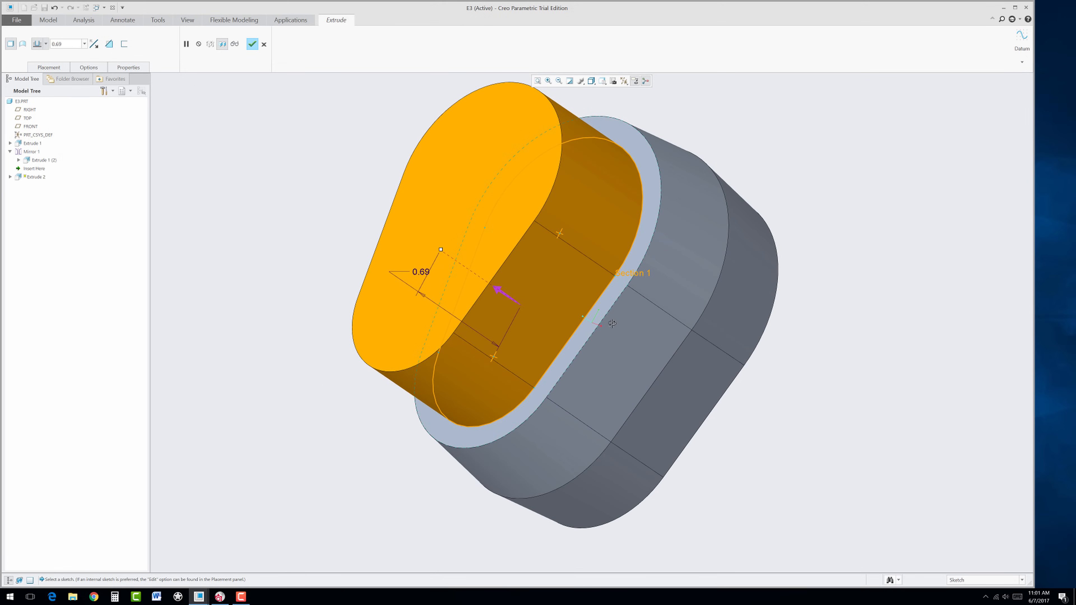
left_click(500, 292)
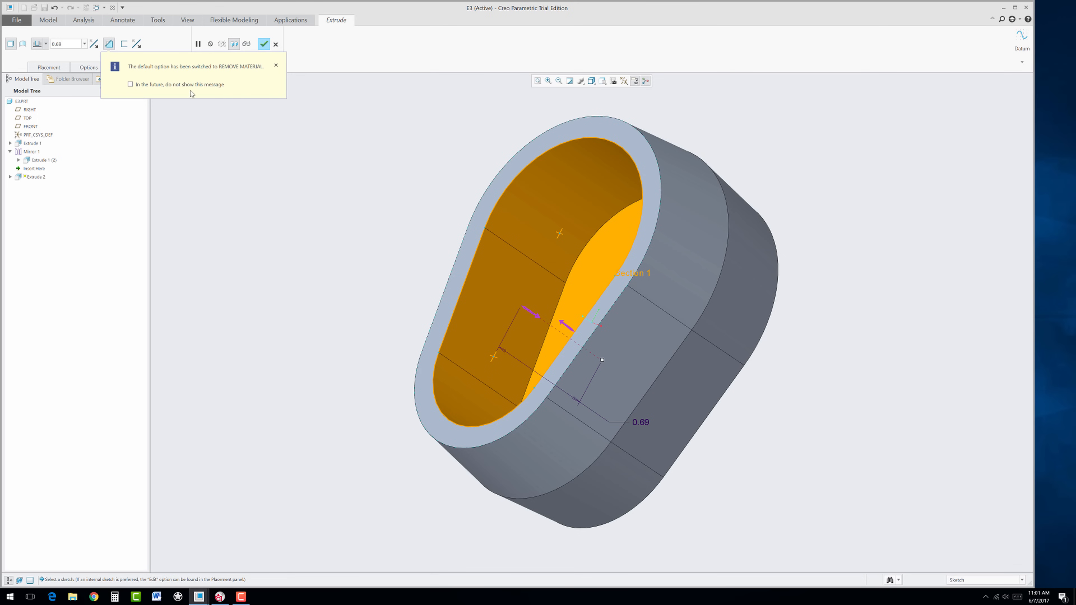
left_click(131, 85)
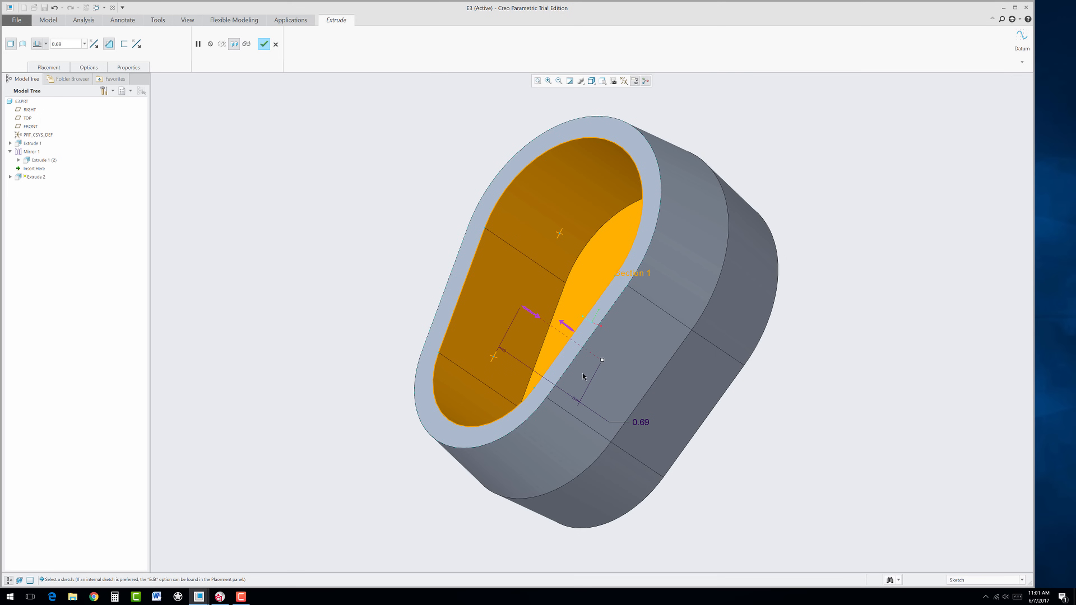
- Set the depth of the recess cut to 0.125 and complete the feature
left_click_drag(602, 360, 532, 312)
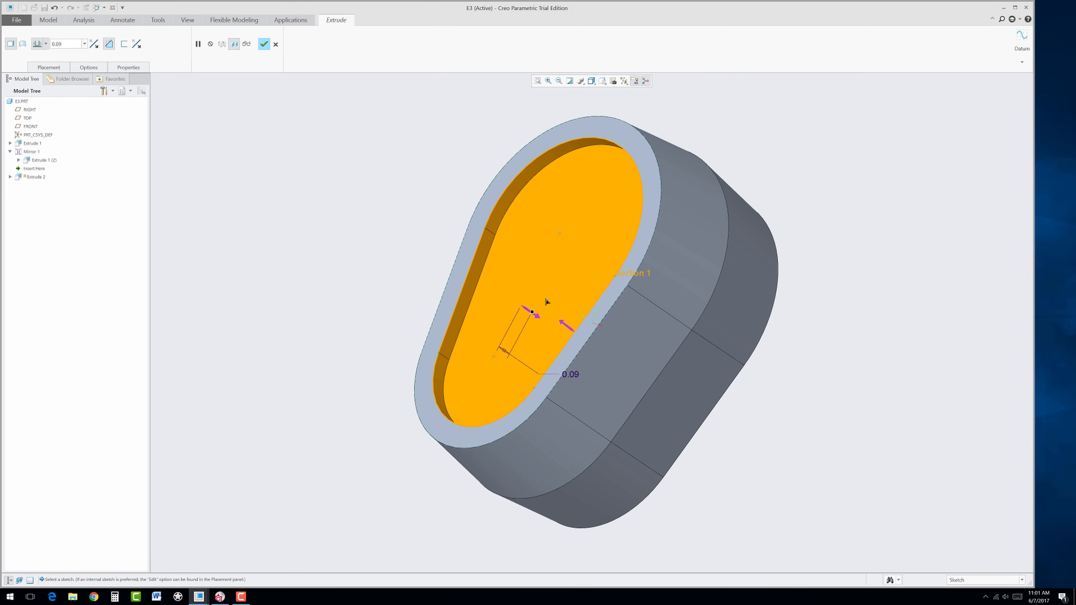
double_click(576, 376)
type(".125")
key("Return")
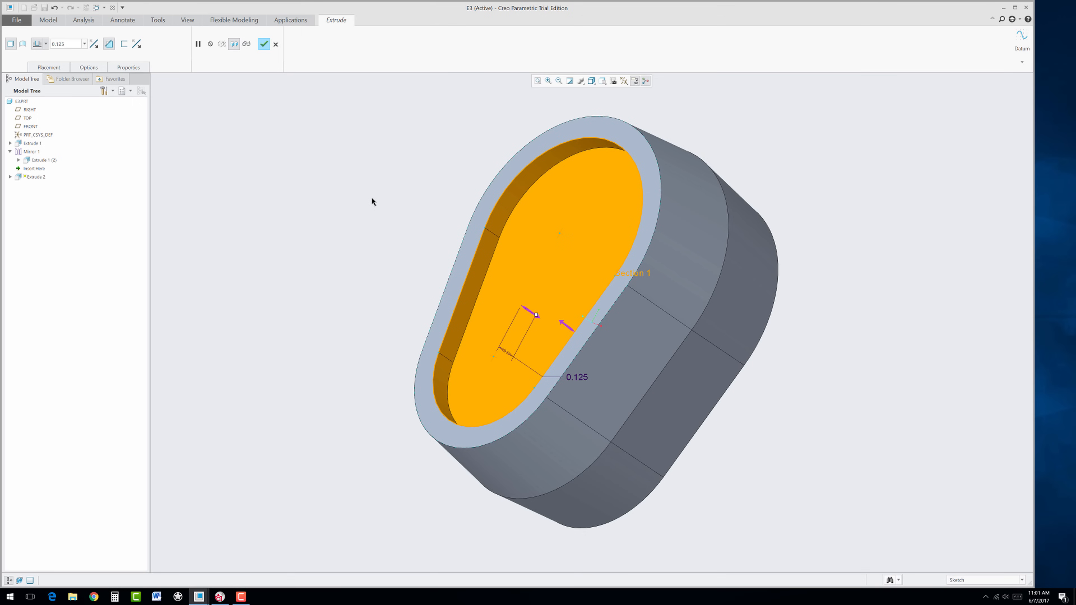
left_click(263, 44)
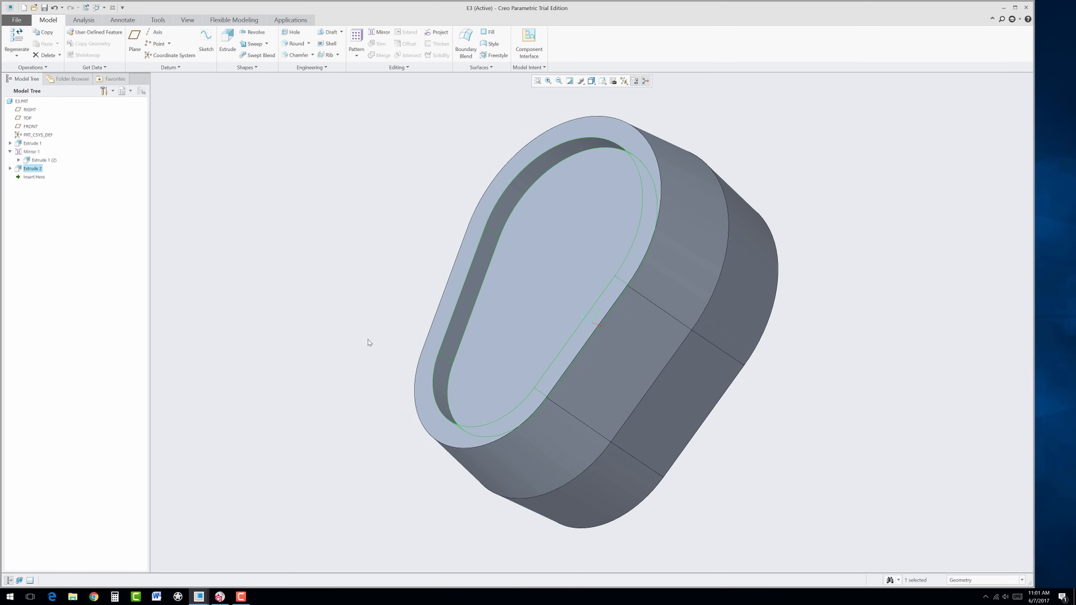
- Start an extrusion sketch on the recess floor and draw a circle about 0.73 in diameter centred on the smaller rounded end
middle_click_drag(543, 326, 548, 325)
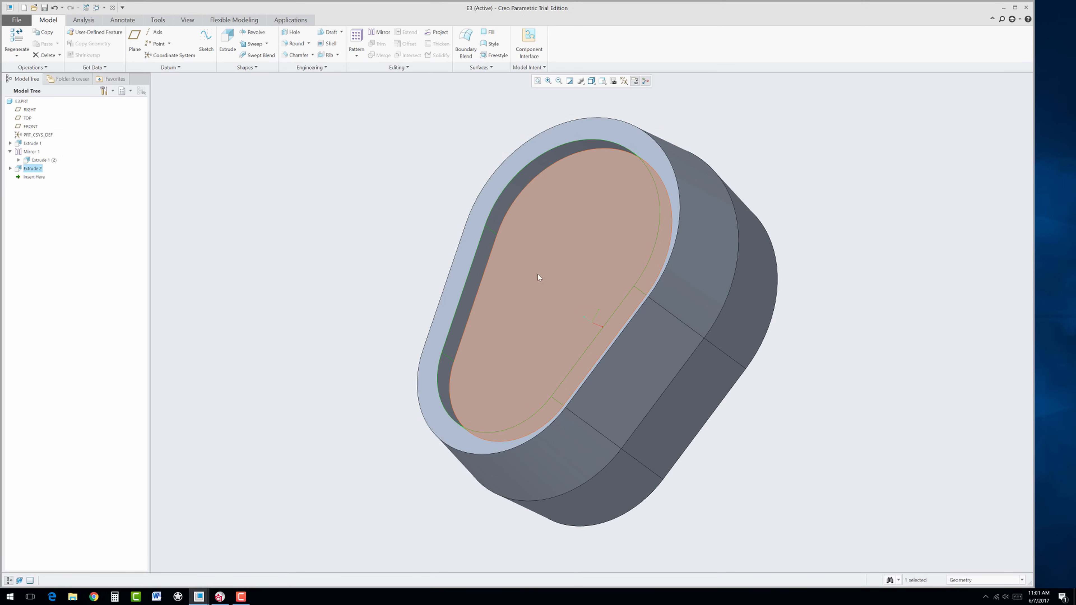
left_click(581, 254)
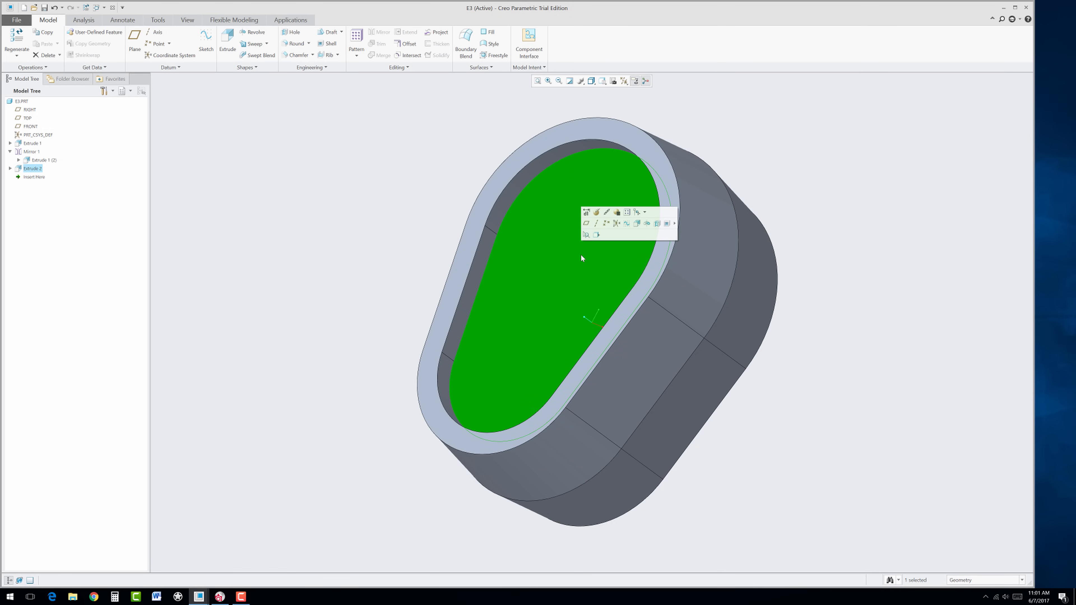
left_click(637, 224)
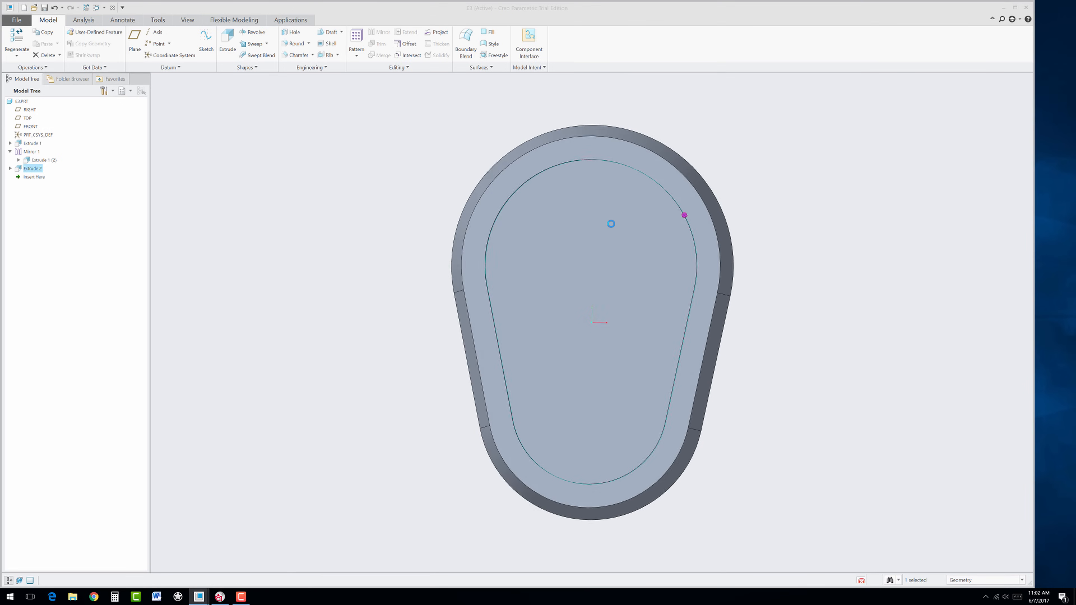
left_click(210, 55)
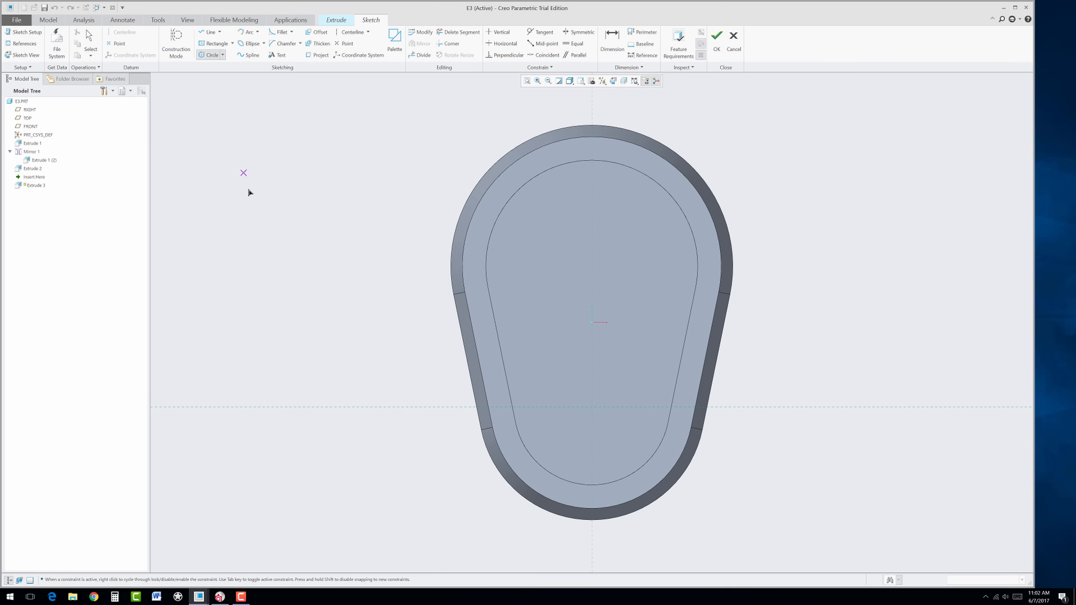
left_click(592, 408)
left_click(539, 451)
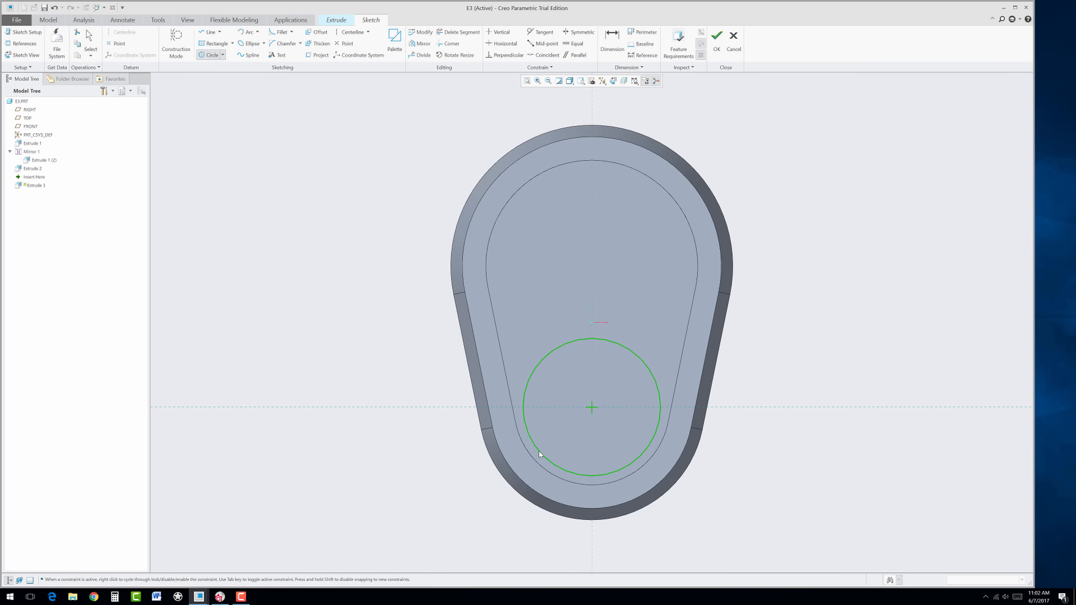
middle_click(569, 435)
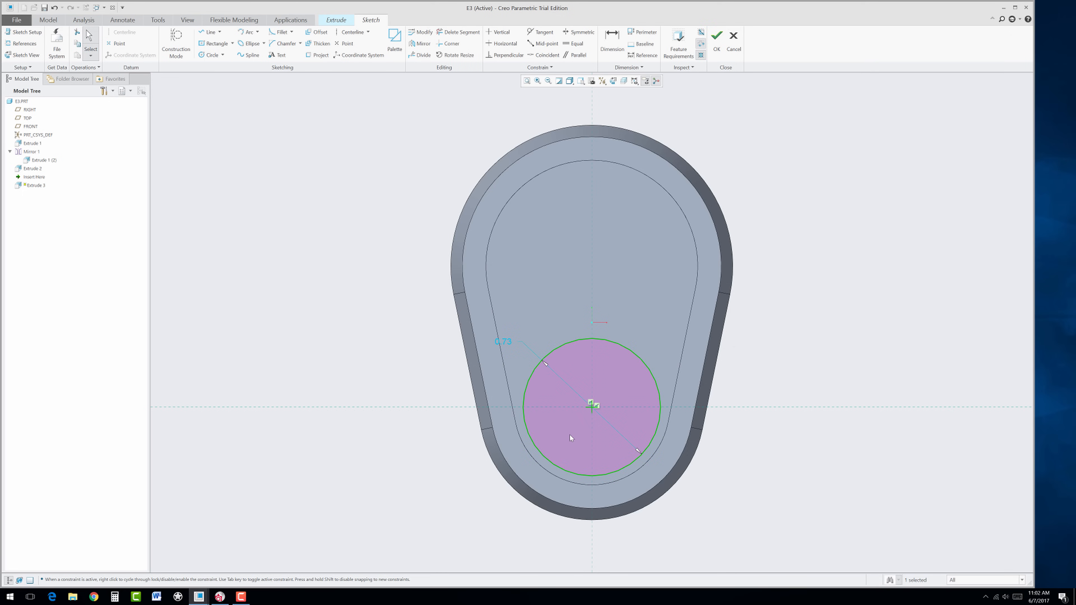
- Set the diameter of the circle at the smaller end to 0.75 and move its dimension outside the head
double_click(507, 342)
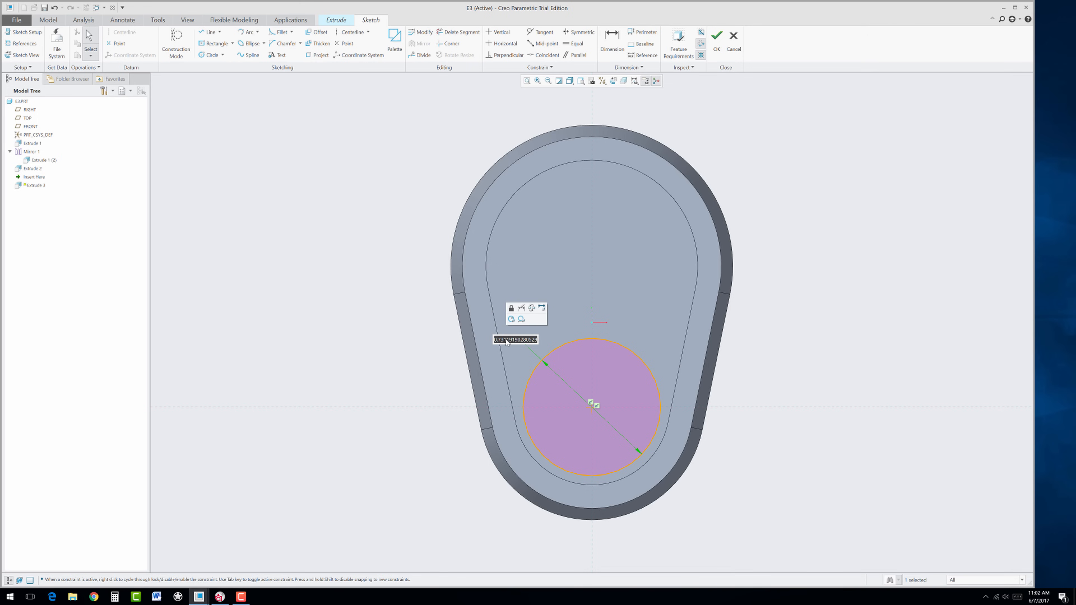
type("0.75")
key("Return")
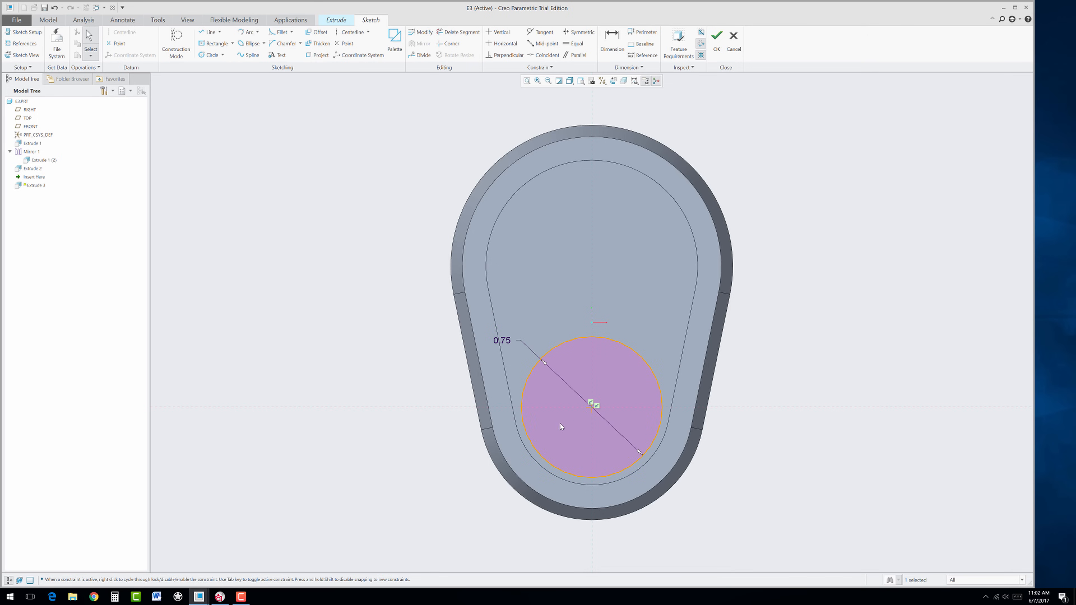
left_click_drag(512, 347, 487, 537)
left_click(409, 479)
- Draw a second, larger circle concentric with the head's larger rounded end, overlapping the 0.75 circle and staying inside the recess outline
left_click(223, 55)
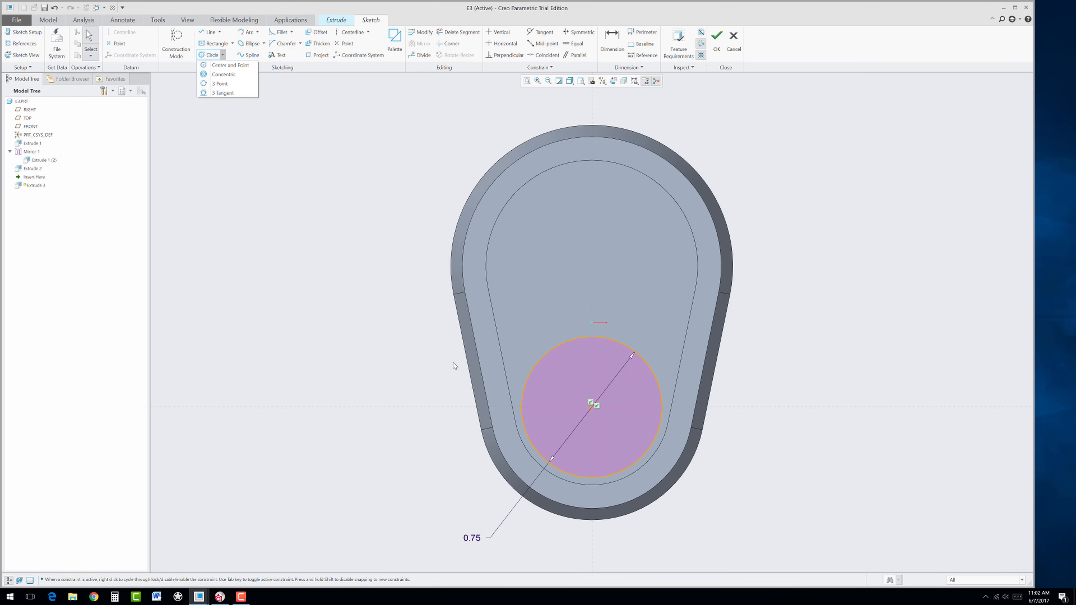
left_click(301, 135)
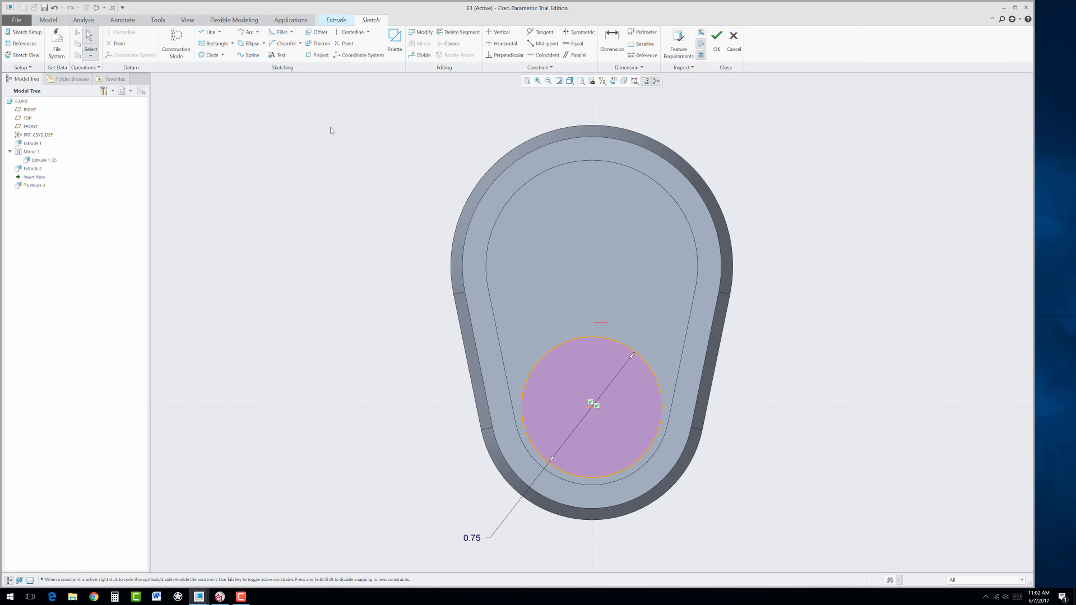
left_click(203, 56)
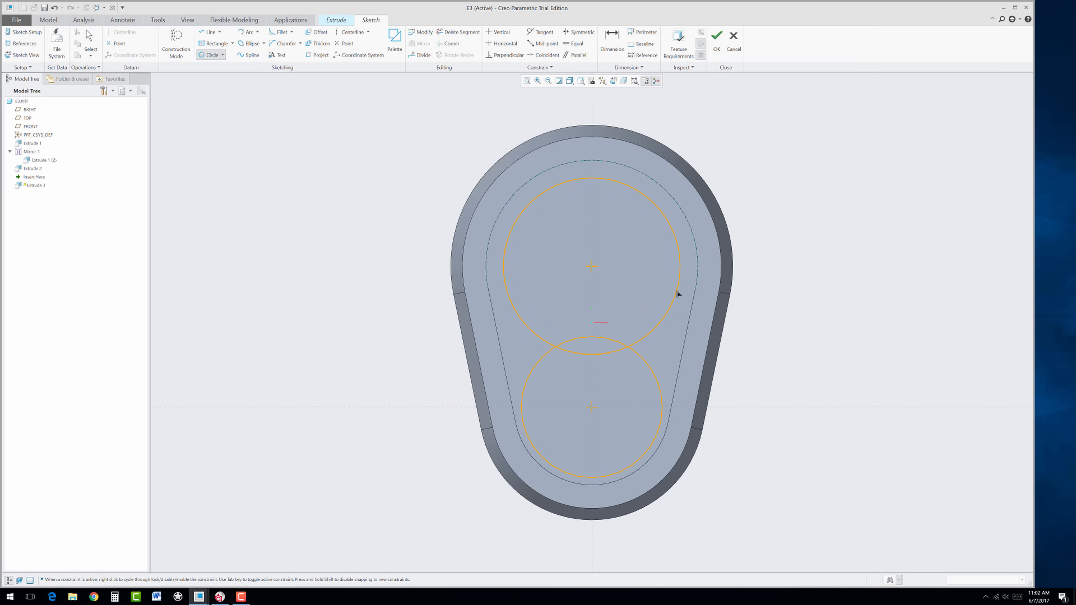
left_click(599, 359)
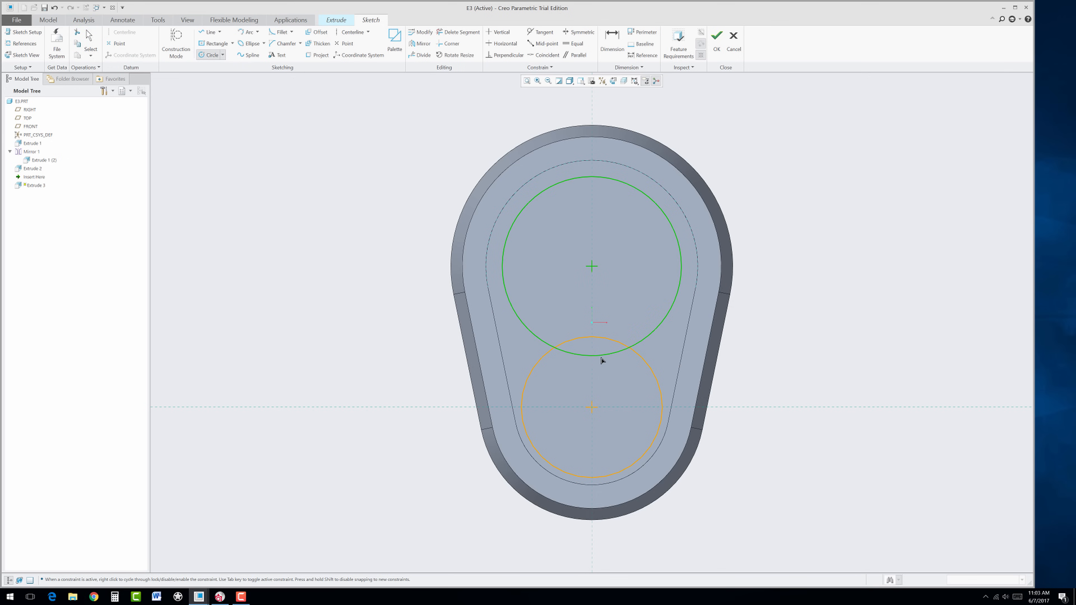
middle_click(644, 300)
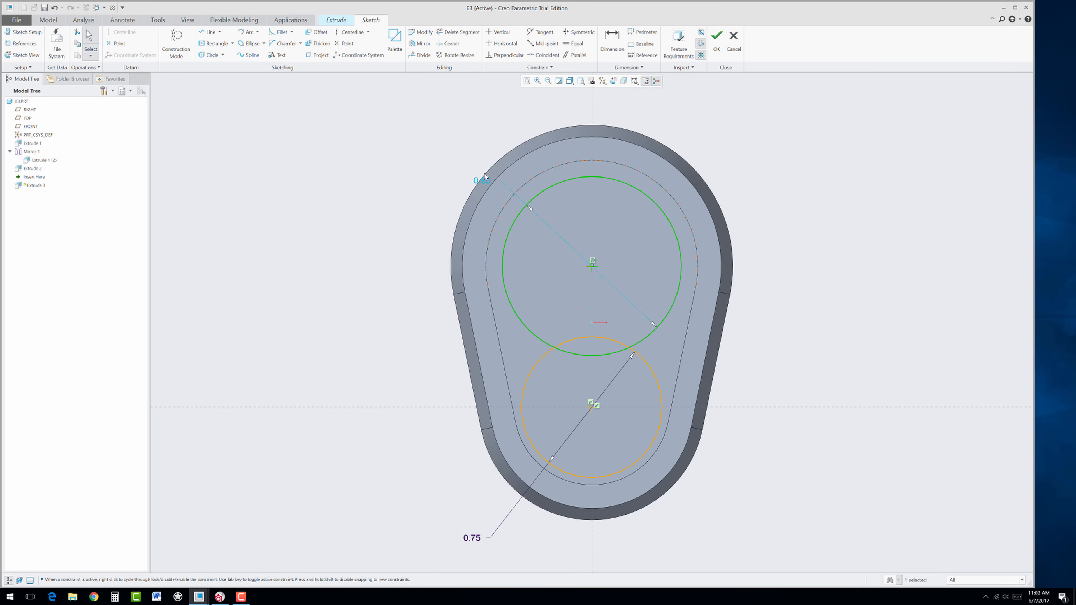
- Set the diameter of the circle at the head's larger end to 1.00
double_click(485, 180)
type("1")
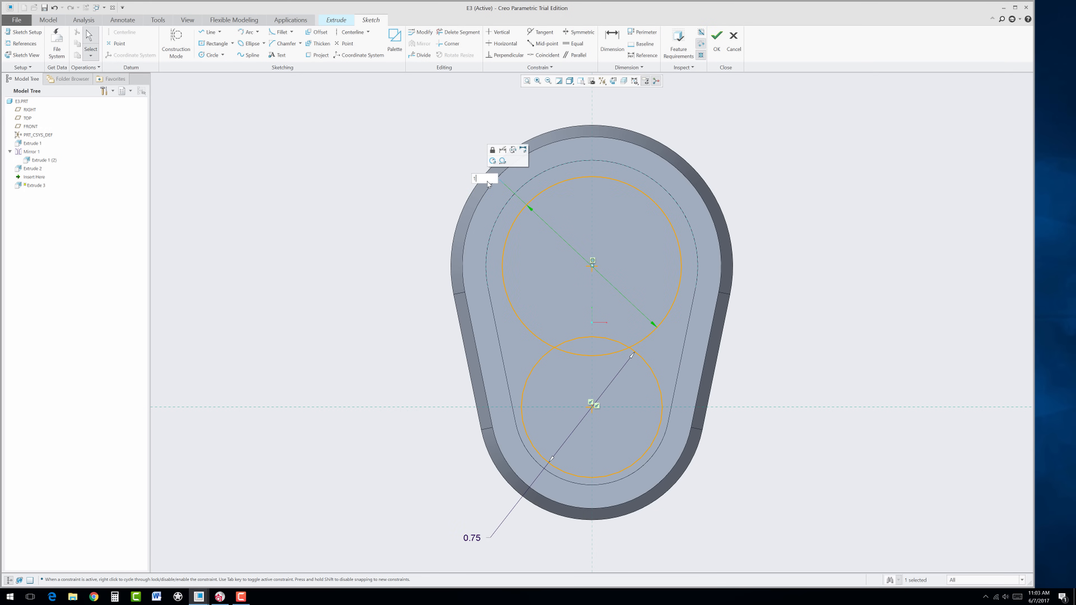
key("Return")
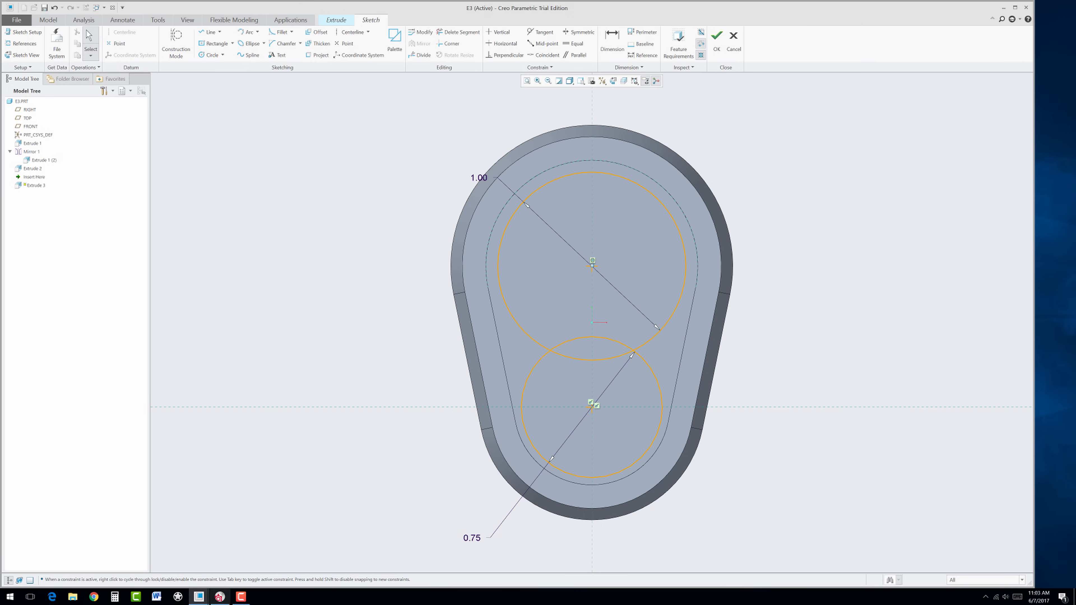
left_click(1004, 8)
left_click(1003, 8)
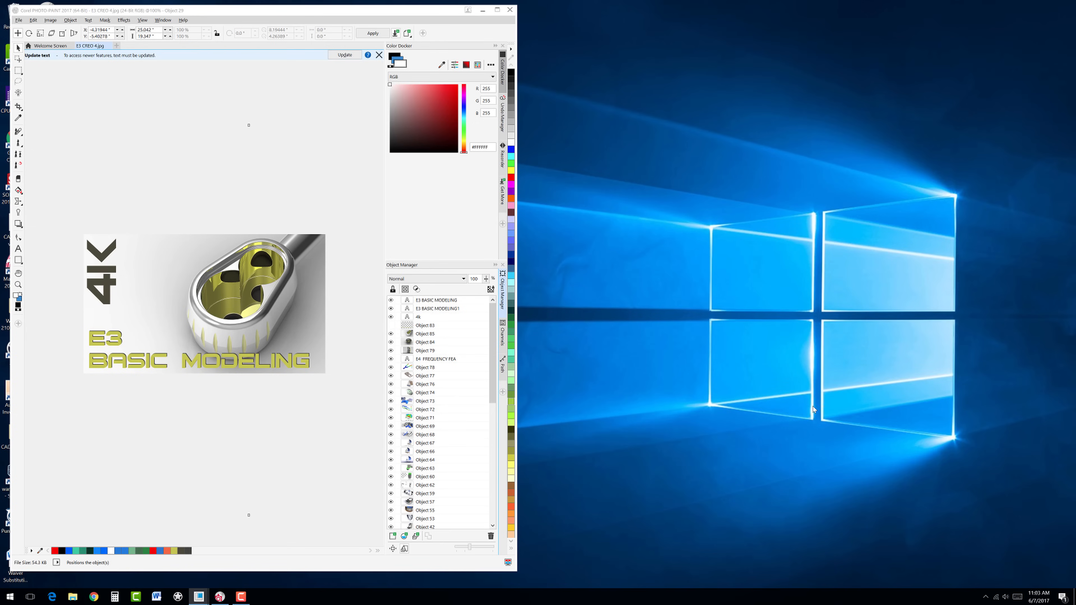
left_click(482, 10)
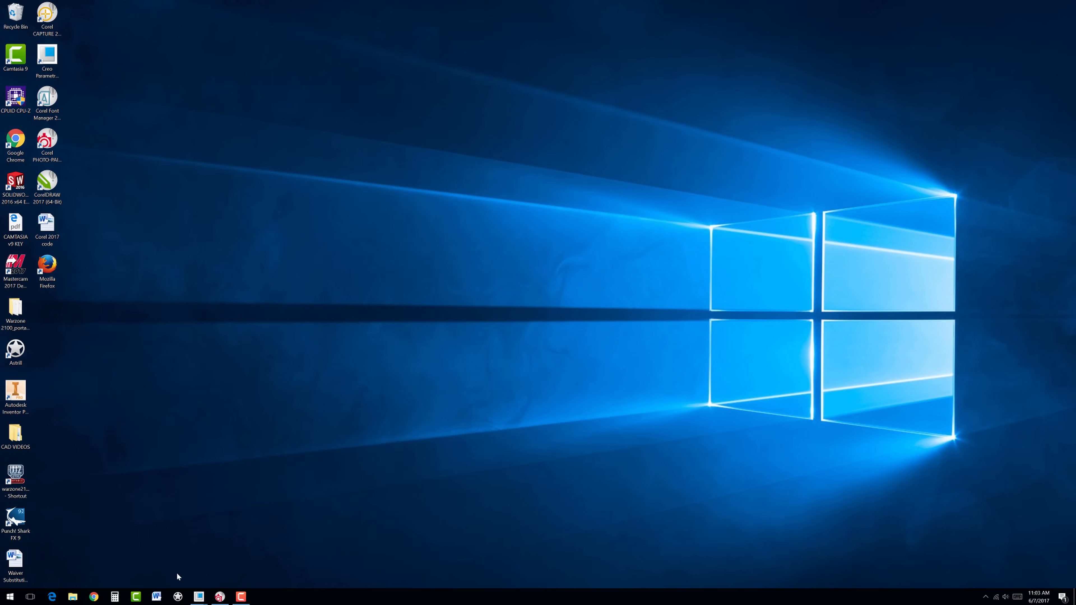
left_click(241, 597)
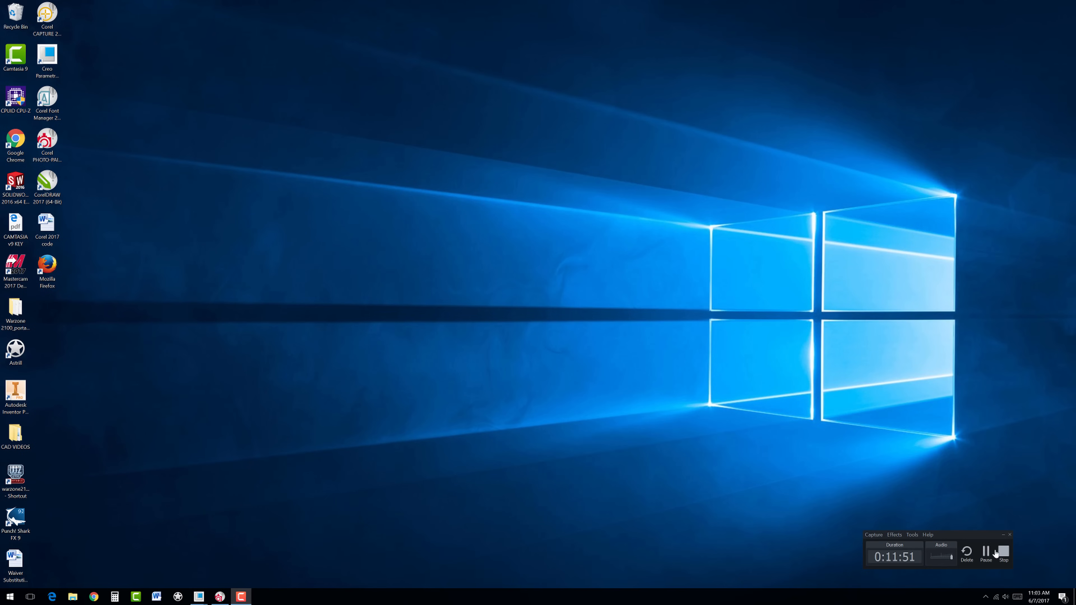
mouse_move(198, 598)
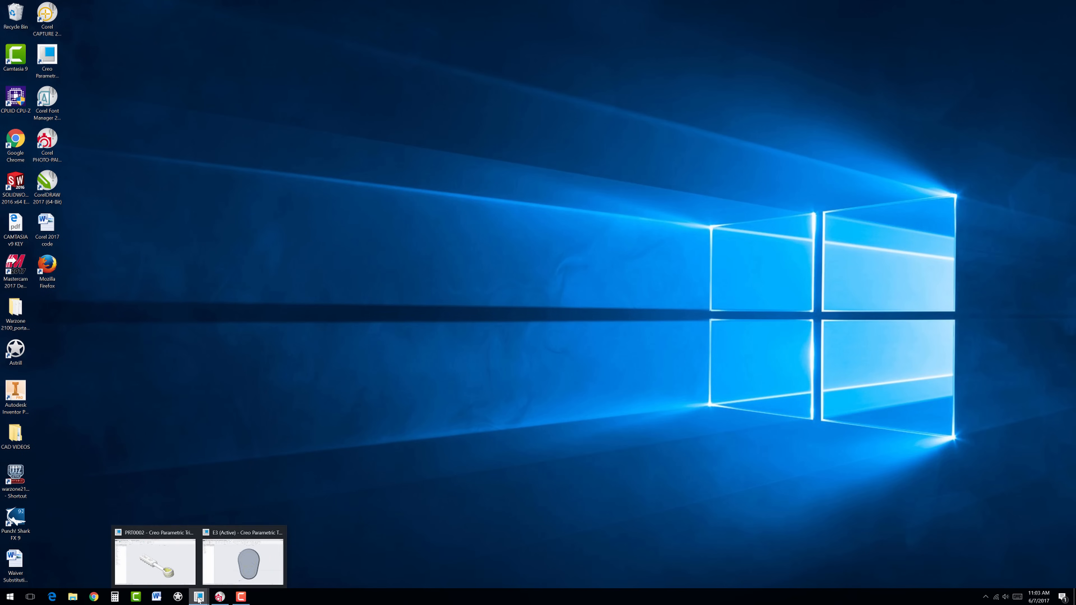
left_click(223, 565)
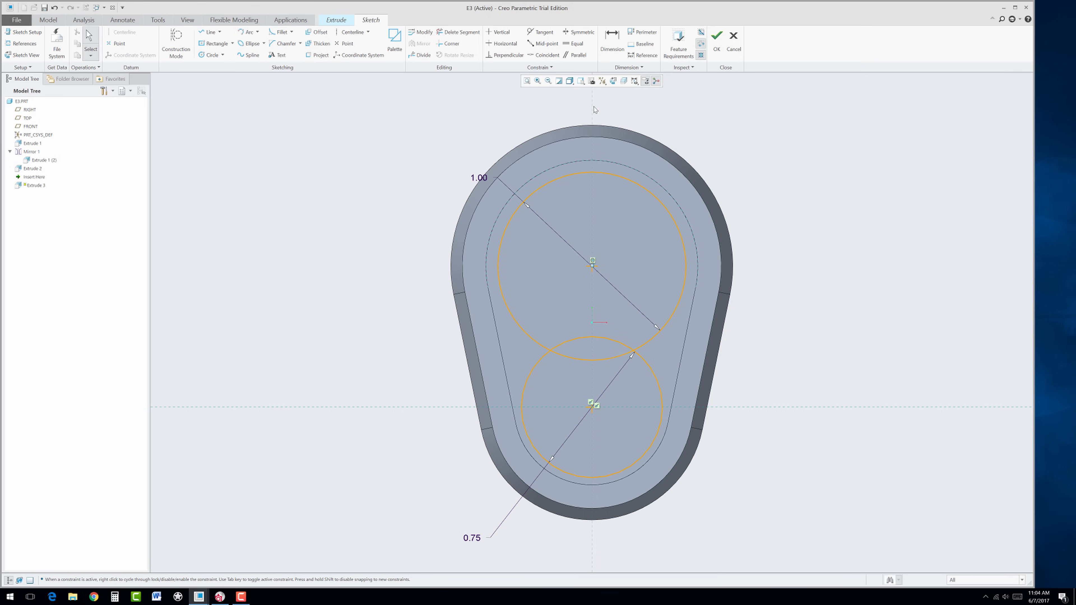
- Trim away the overlapping arc segments between the two circles, leaving one closed figure-eight outline
left_click(445, 34)
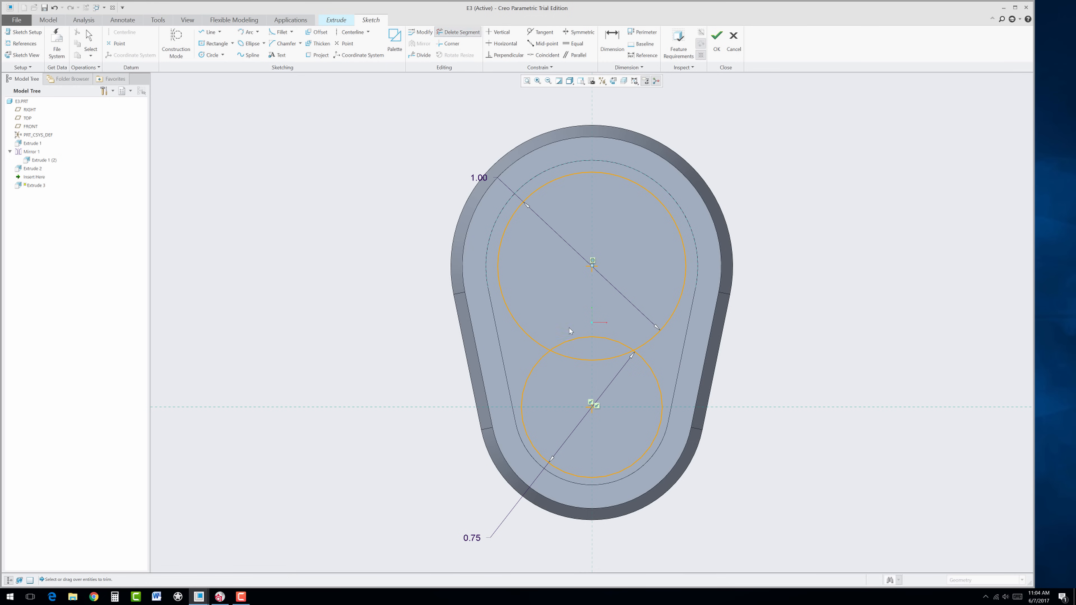
left_click(573, 341)
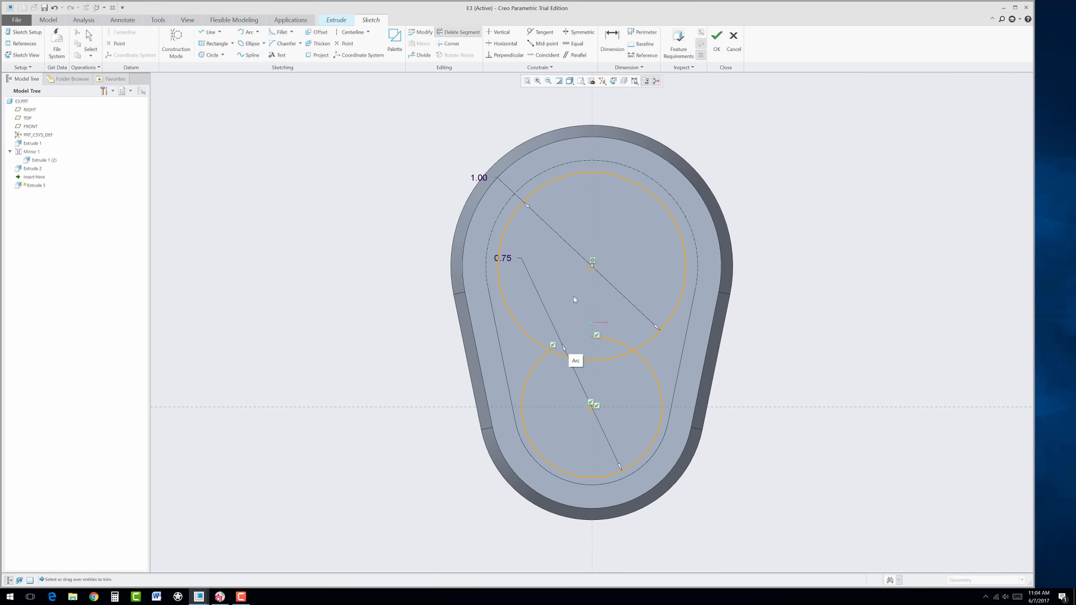
mouse_move(571, 295)
left_mouse_down()
mouse_move(578, 355)
mouse_move(617, 367)
mouse_move(604, 345)
mouse_move(626, 330)
mouse_move(629, 305)
left_mouse_up()
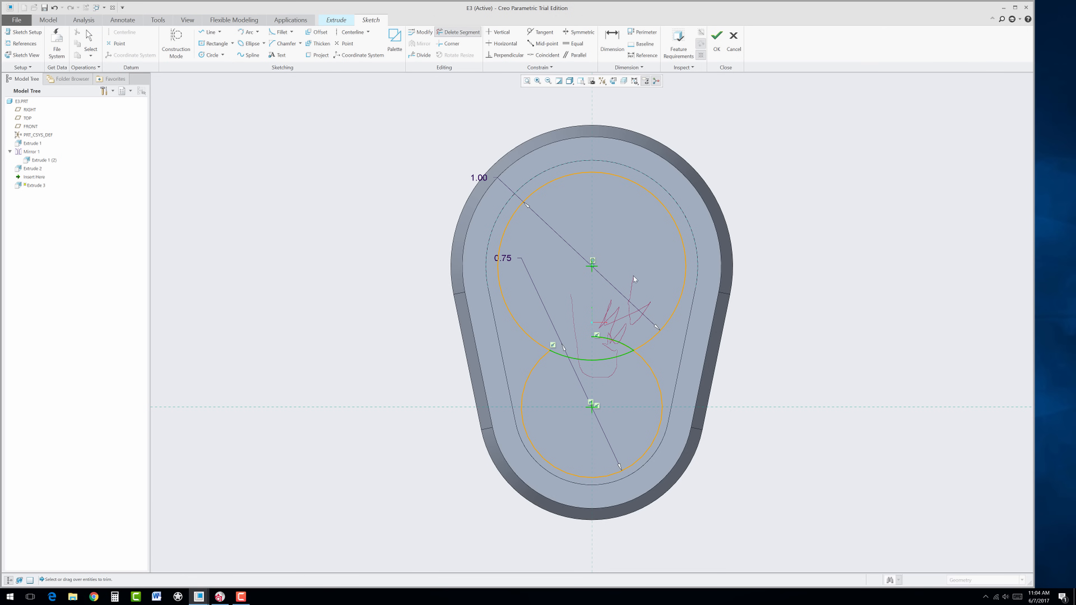
left_click_drag(634, 276, 634, 276)
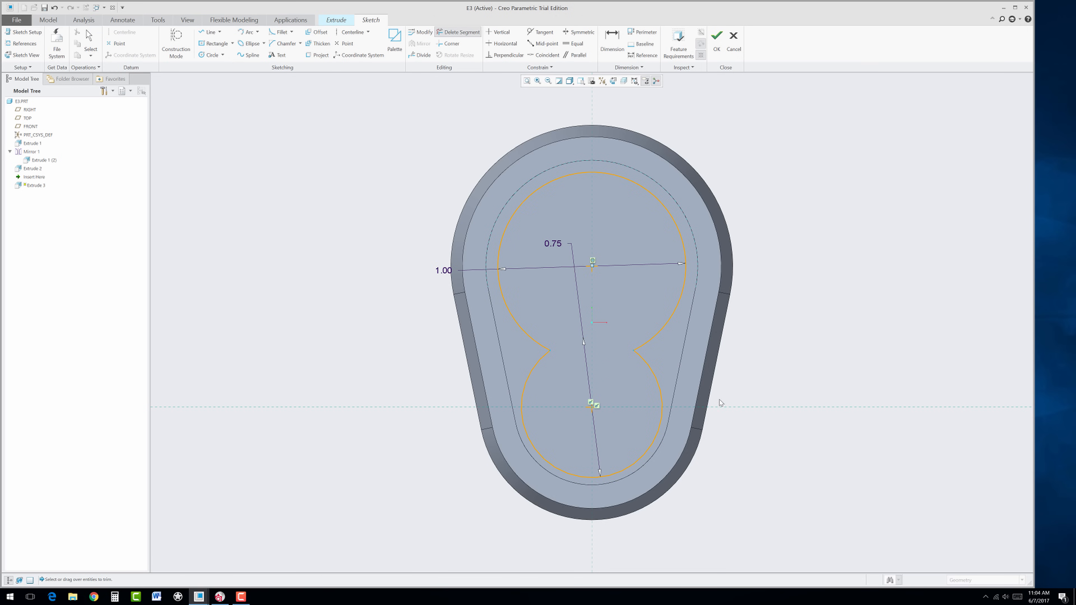
middle_click(781, 372)
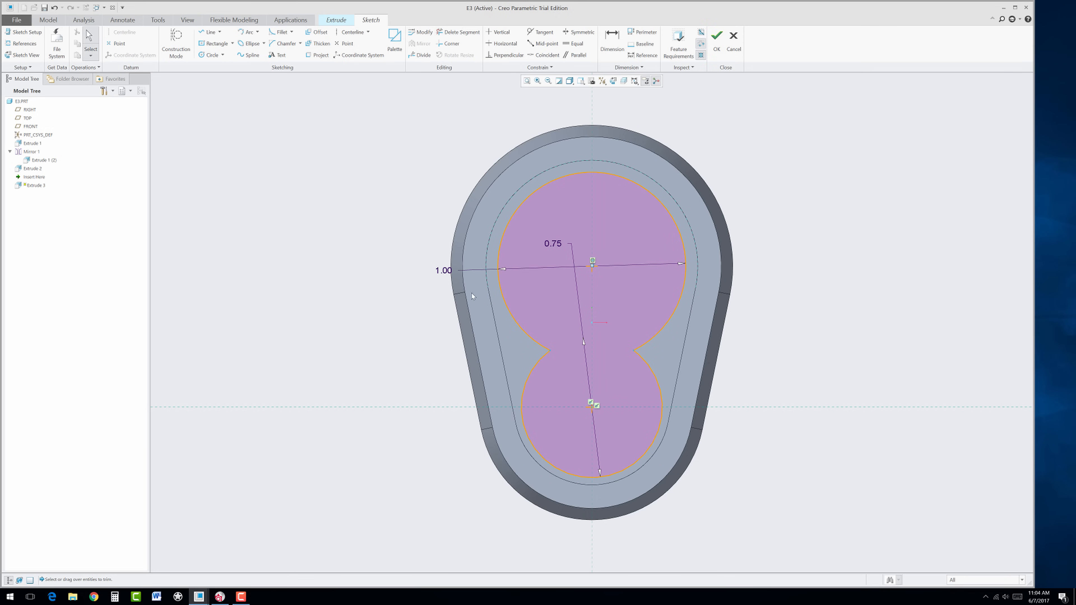
- Move the 1.00 and 0.75 diameter dimensions outside the head and finish the pocket sketch
left_click_drag(447, 275, 449, 127)
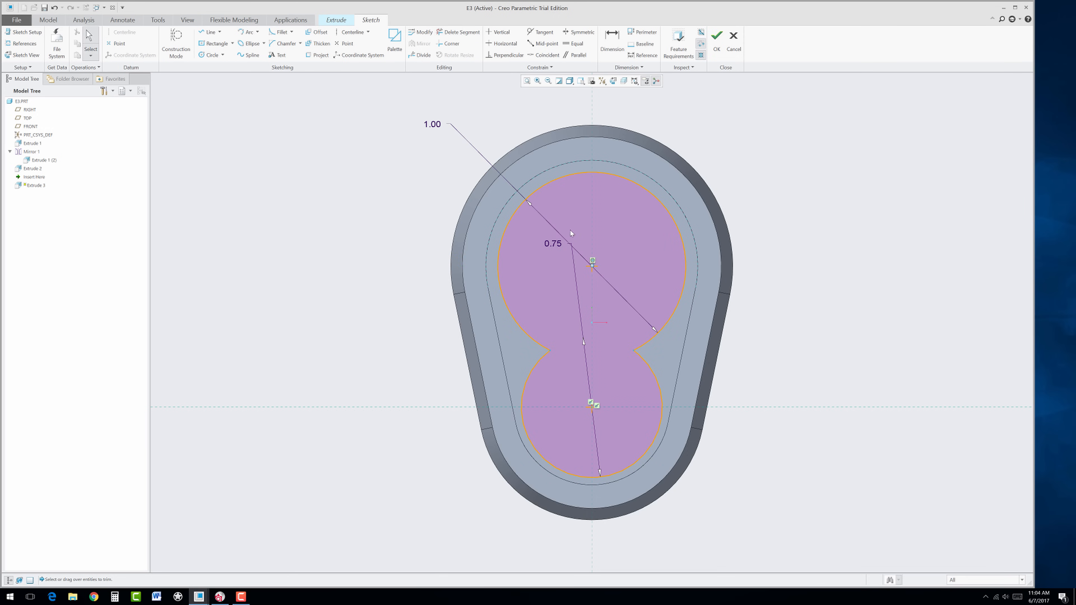
left_click_drag(544, 271, 456, 555)
left_click(717, 39)
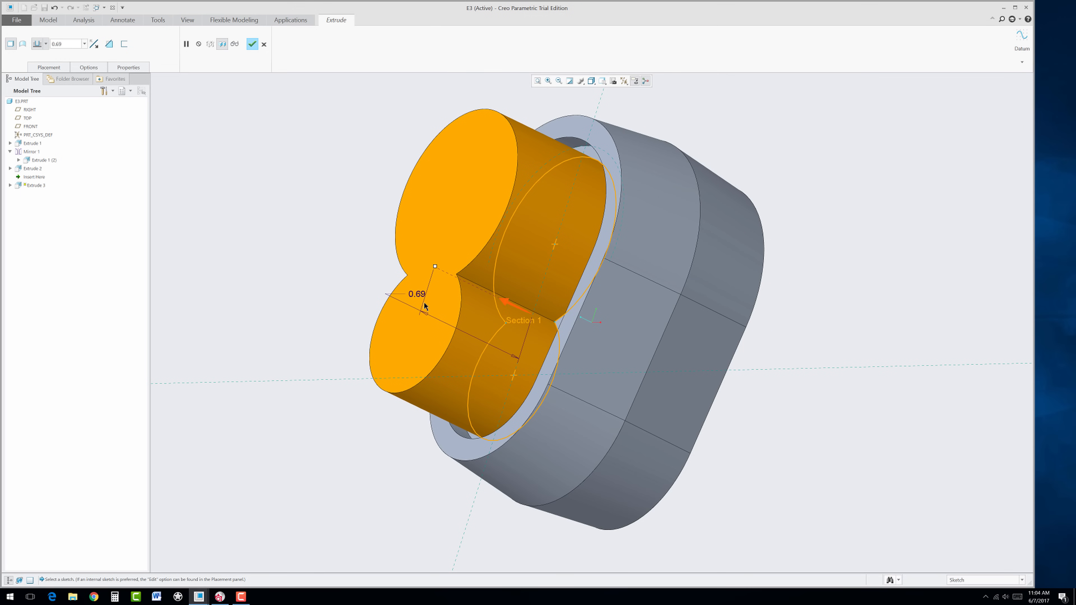
- Reverse the extrusion into the head as a cut, set its depth to 0.75, and complete the feature
double_click(417, 295)
type(".75")
left_click(506, 301)
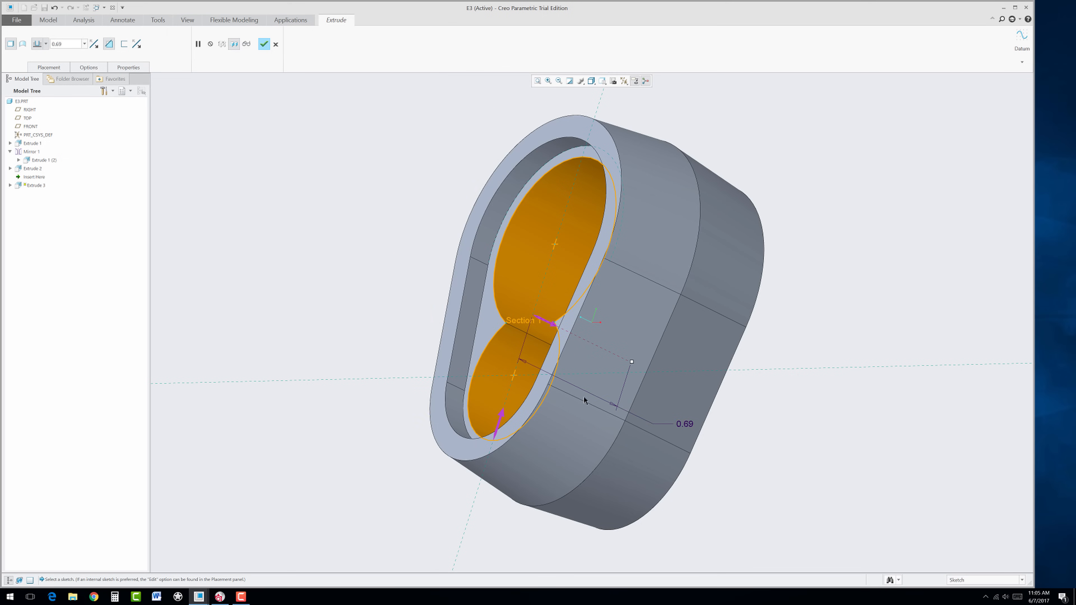
double_click(686, 425)
key("BackSpace")
key("Return")
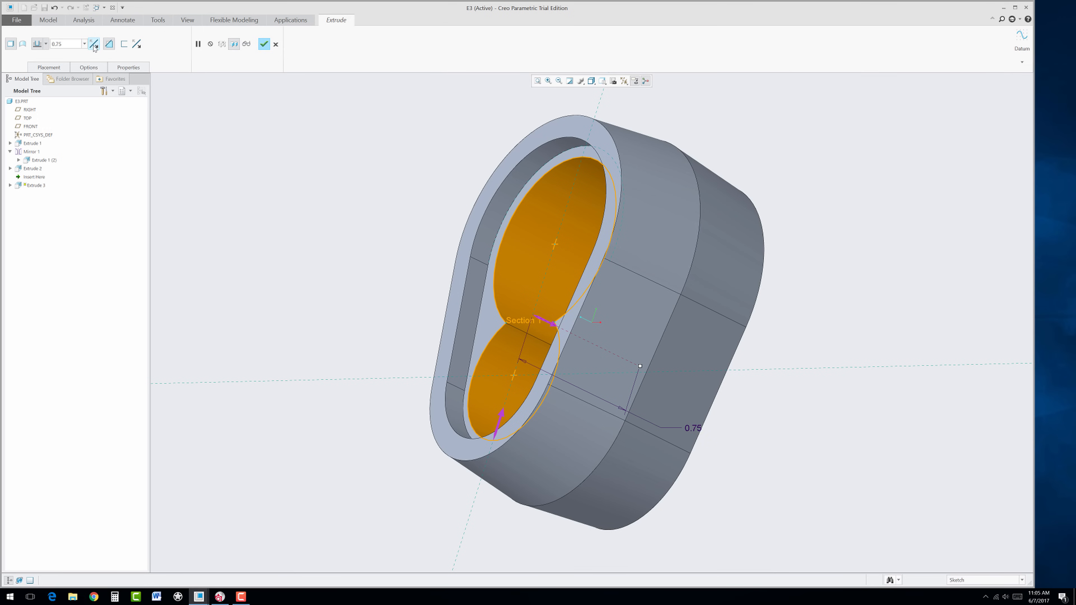
left_click(264, 44)
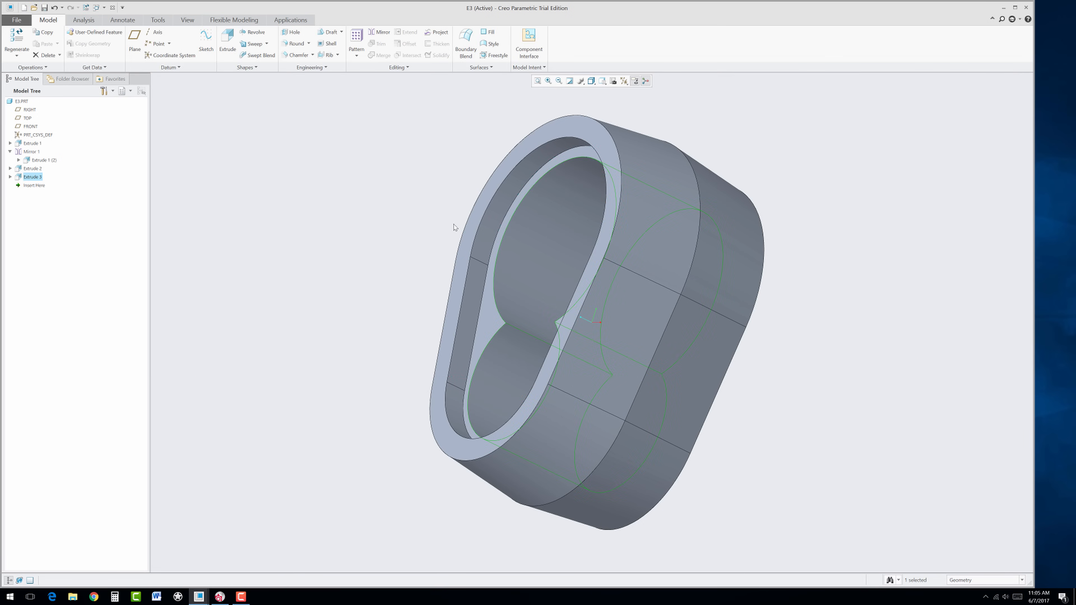
- Start an extrusion sketch on the pocket floor and draw two equal circles about 0.36 in diameter, concentric with the pocket's two lobes
mouse_move(455, 229)
middle_mouse_down()
mouse_move(430, 257)
mouse_move(463, 257)
mouse_move(463, 240)
middle_mouse_up()
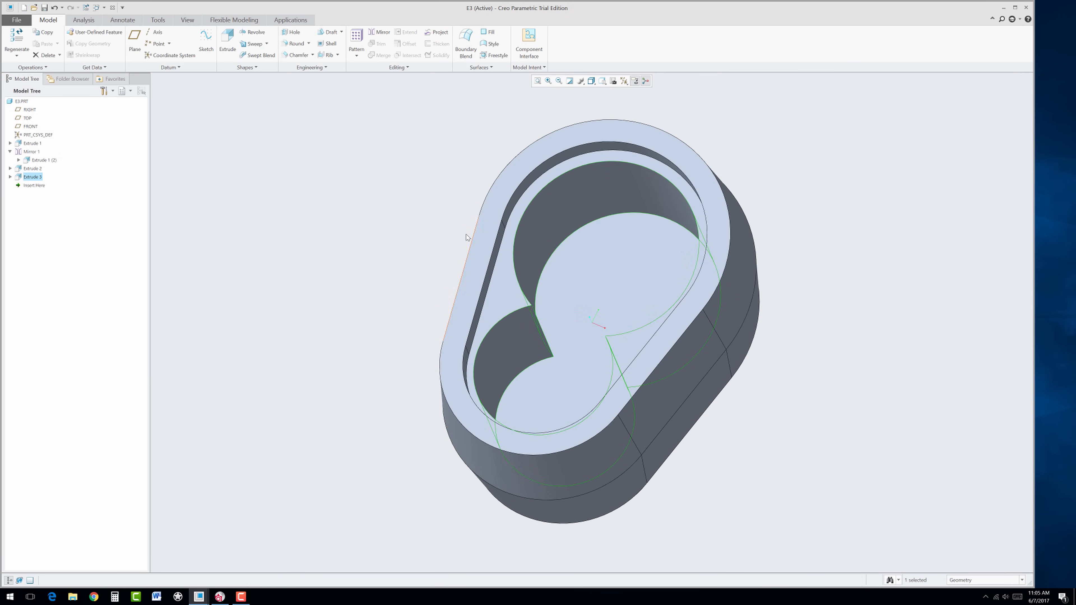
left_click(470, 240)
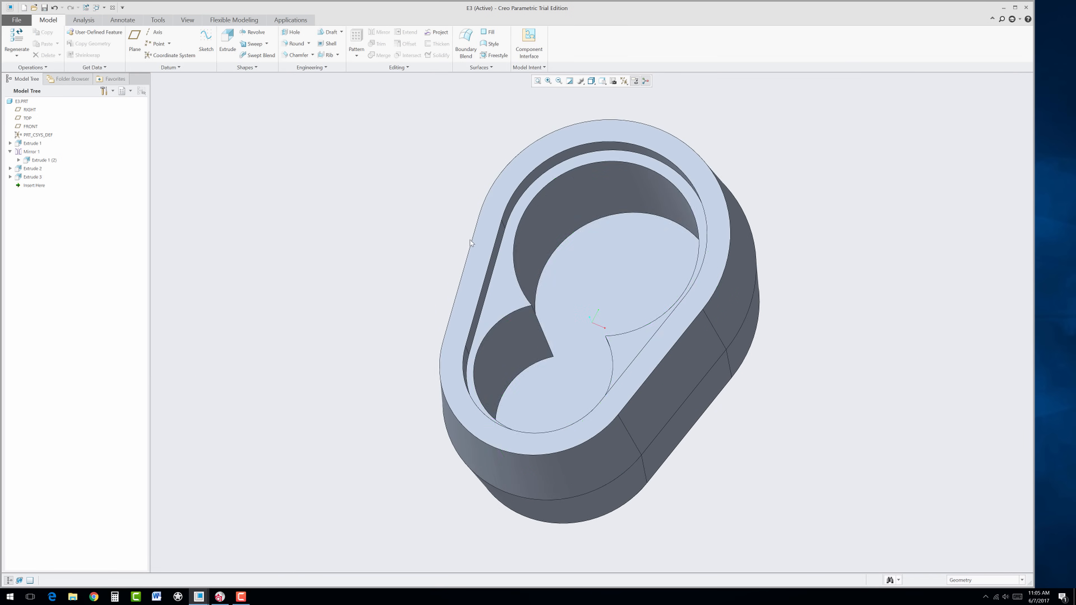
left_click(616, 288)
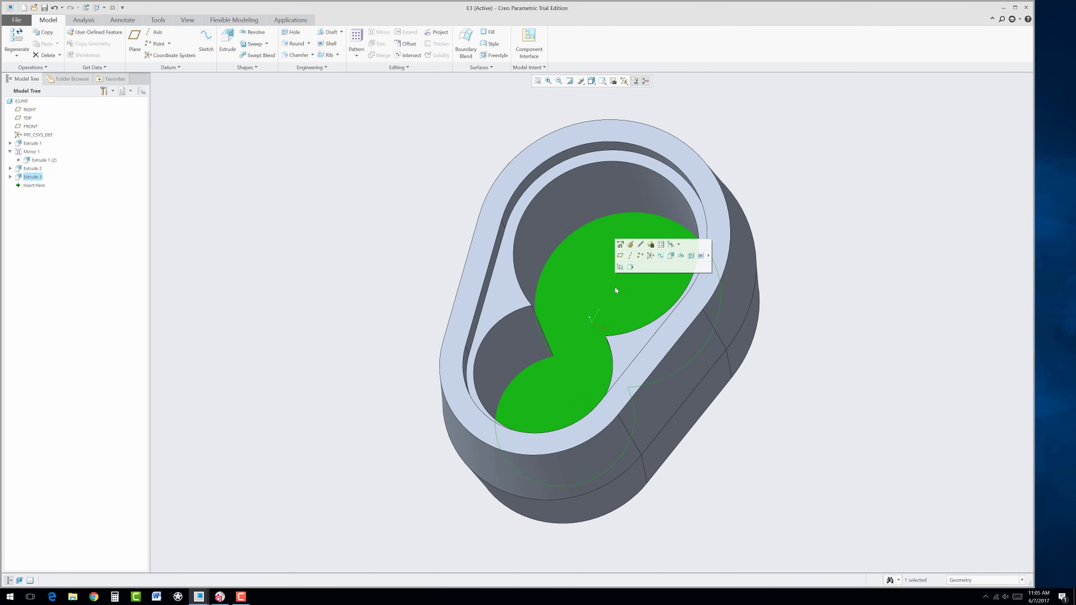
left_click(671, 256)
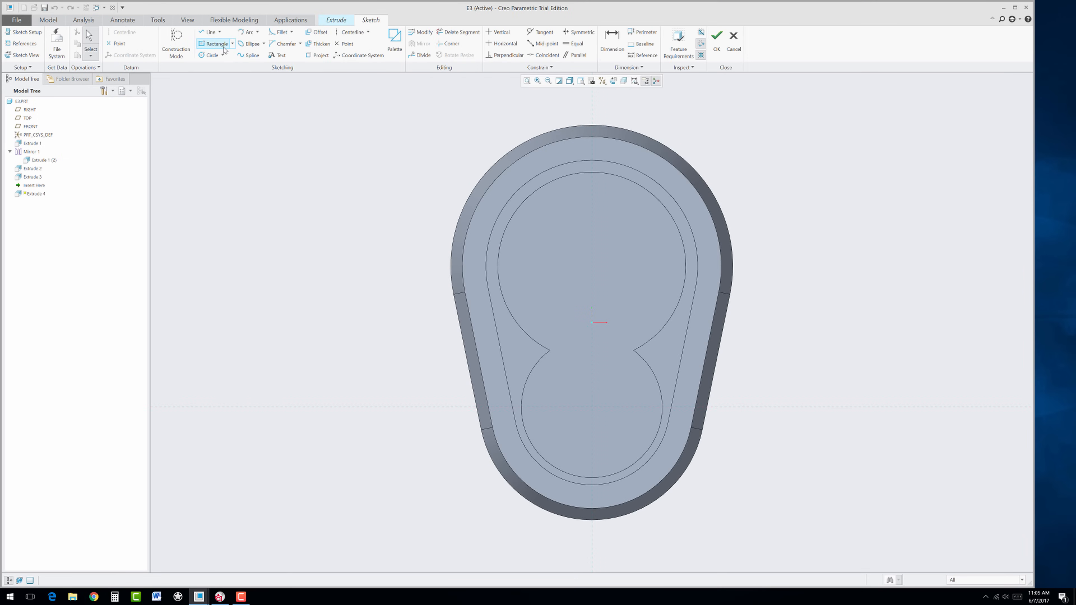
left_click(207, 57)
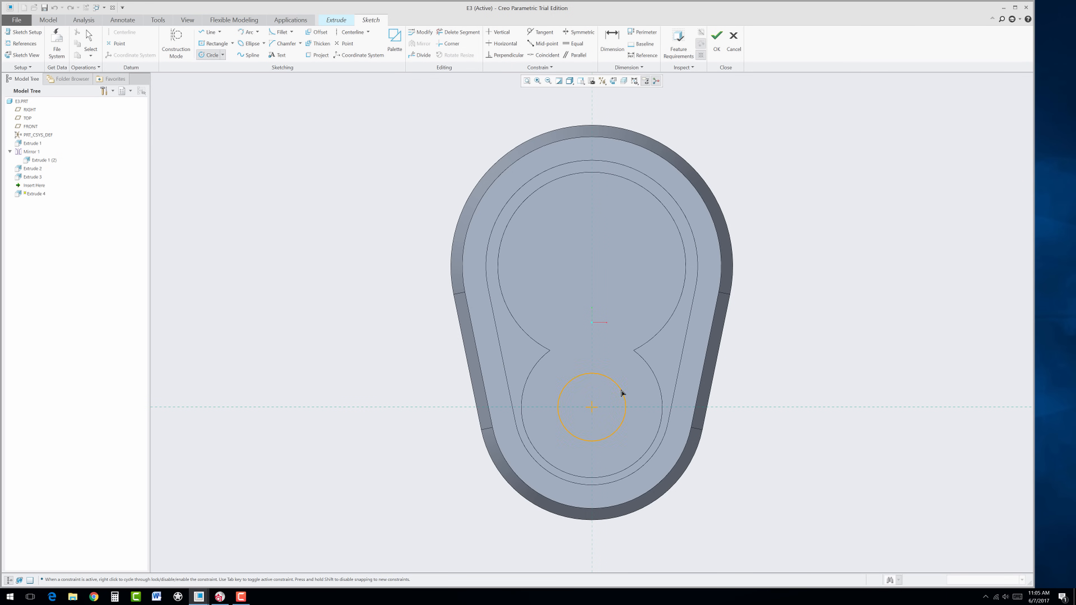
left_click(624, 394)
left_click(592, 267)
left_click(623, 283)
middle_click(645, 281)
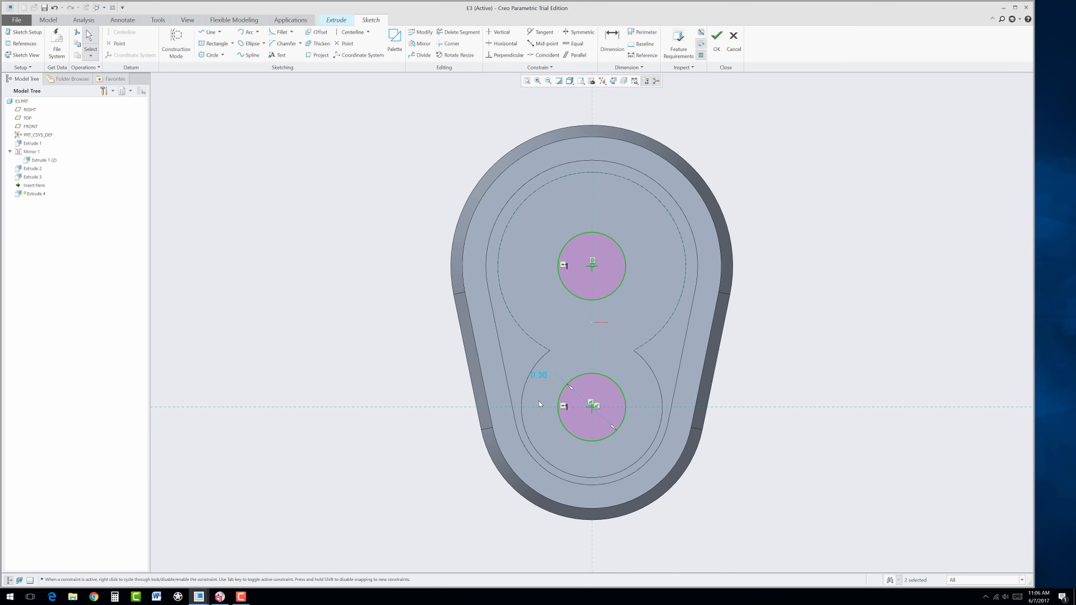
- Move the circle dimension outside the head, set the shared diameter to 0.35, and finish the sketch
left_click_drag(543, 376, 727, 514)
double_click(728, 514)
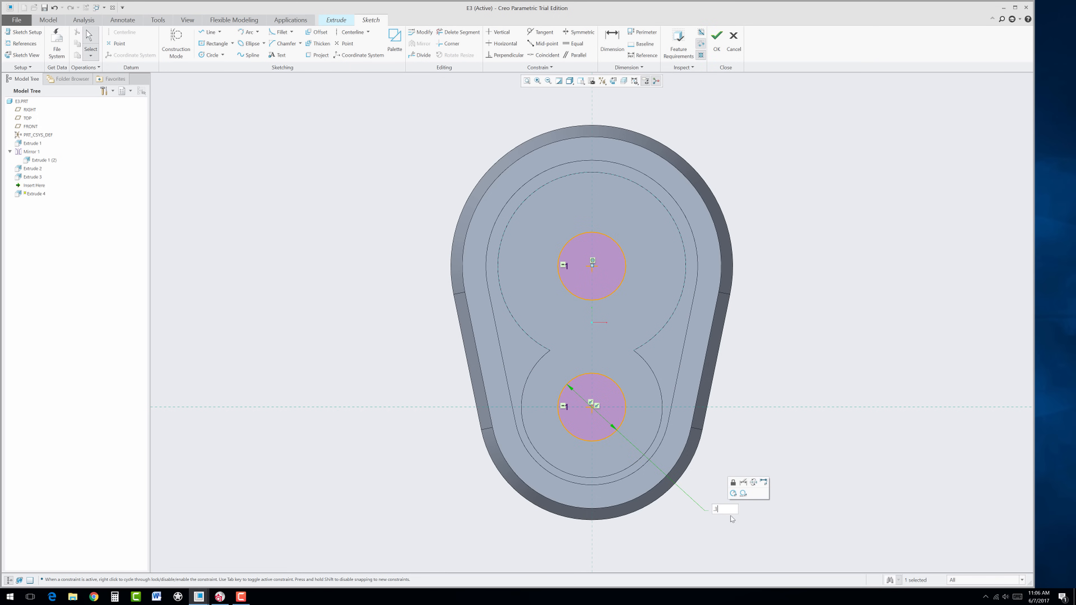
type(".35")
key("Return")
key("ctrl+d")
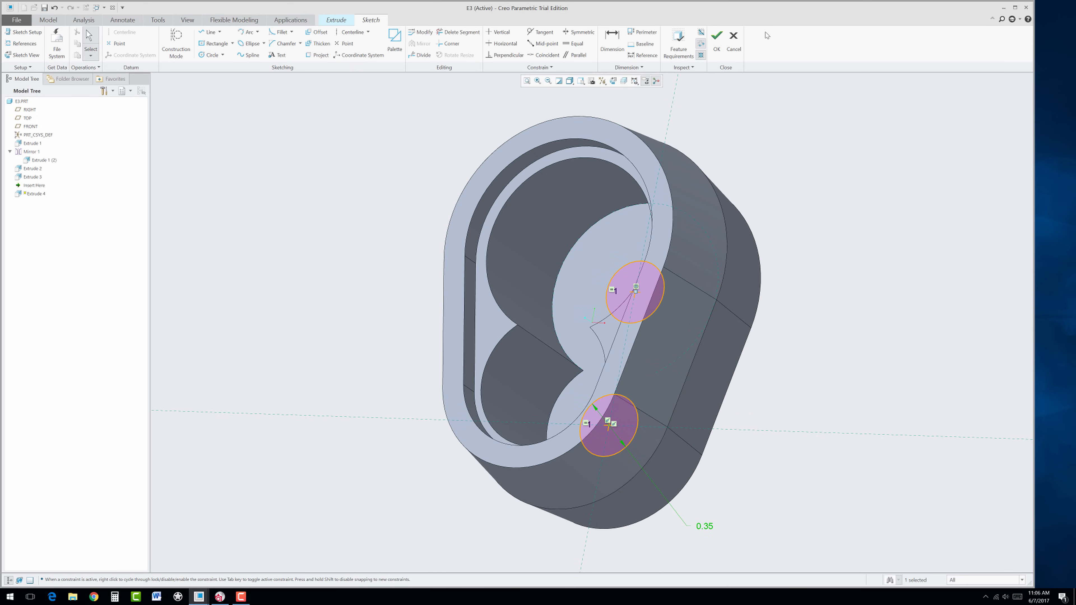
left_click(718, 49)
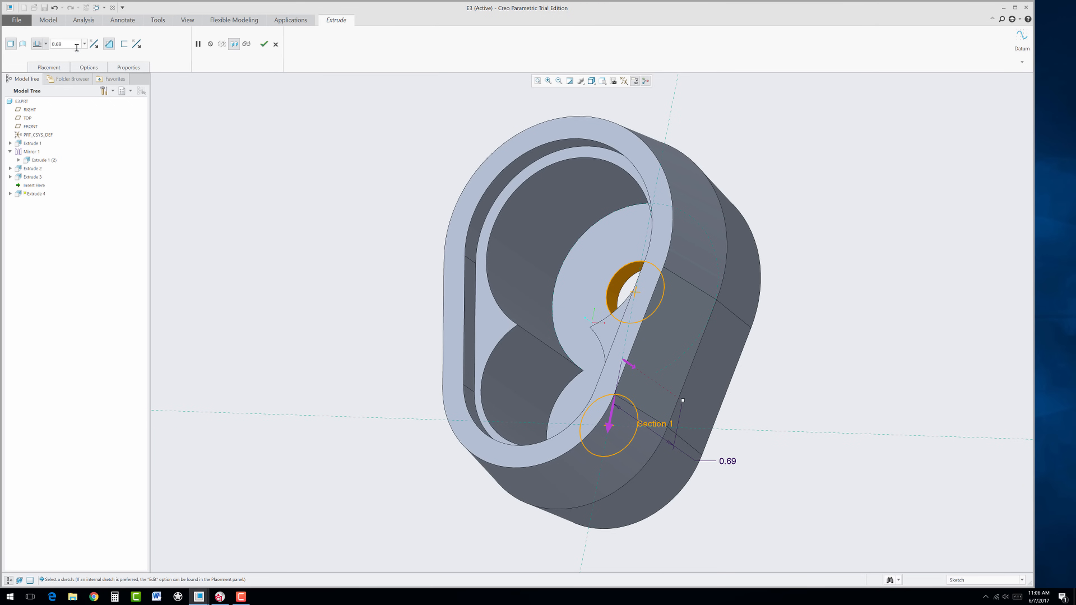
- Set the depth of the two-hole cut to Through All and complete the feature
left_click(46, 44)
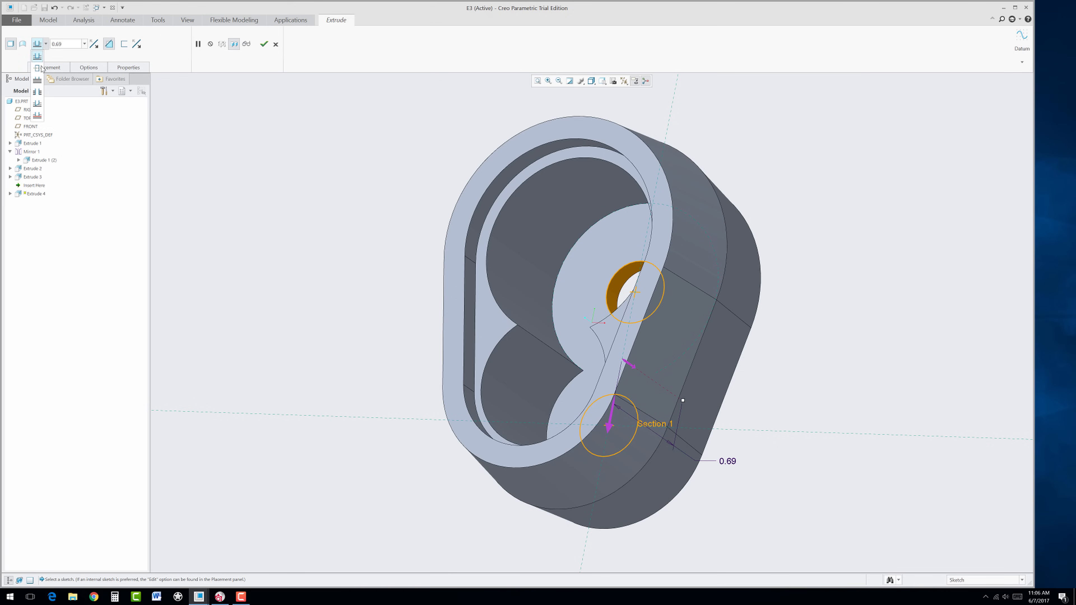
left_click(39, 94)
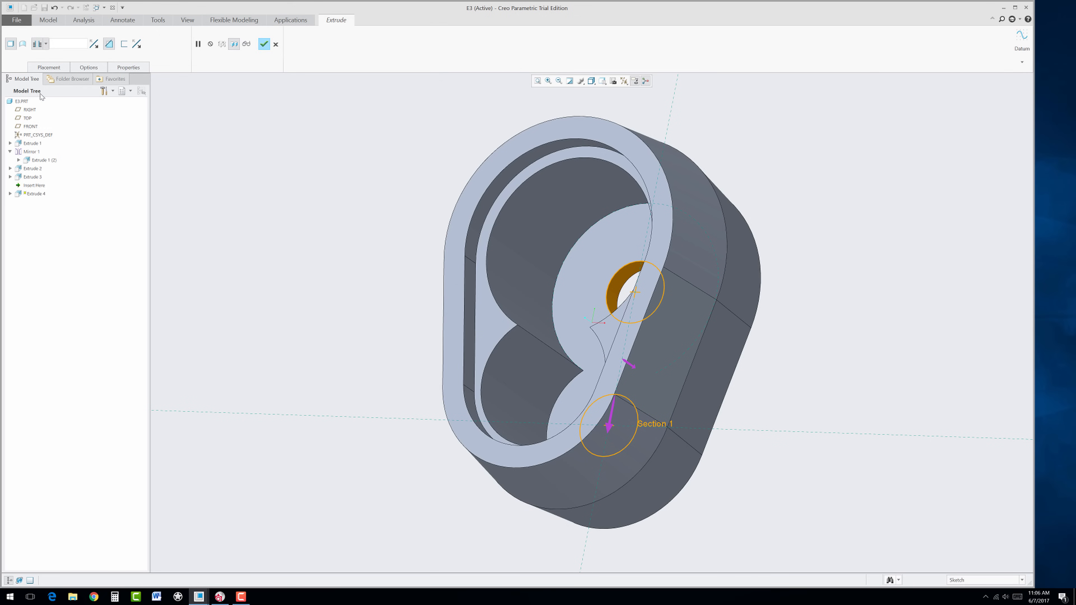
left_click(263, 44)
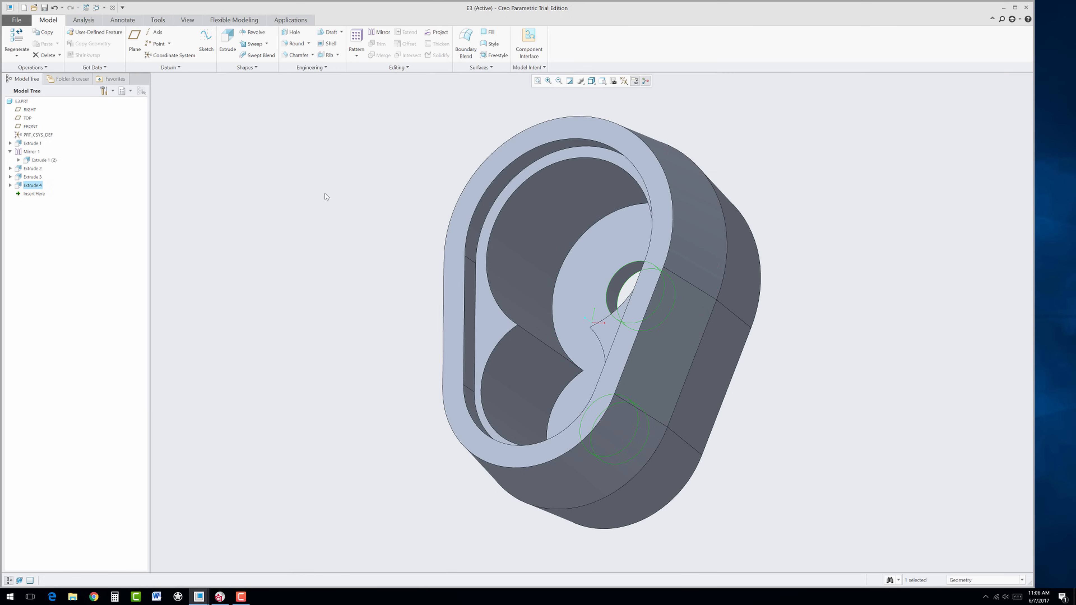
left_click(408, 313)
mouse_move(408, 313)
middle_mouse_down()
mouse_move(416, 344)
mouse_move(425, 313)
mouse_move(438, 315)
mouse_move(413, 308)
middle_mouse_up()
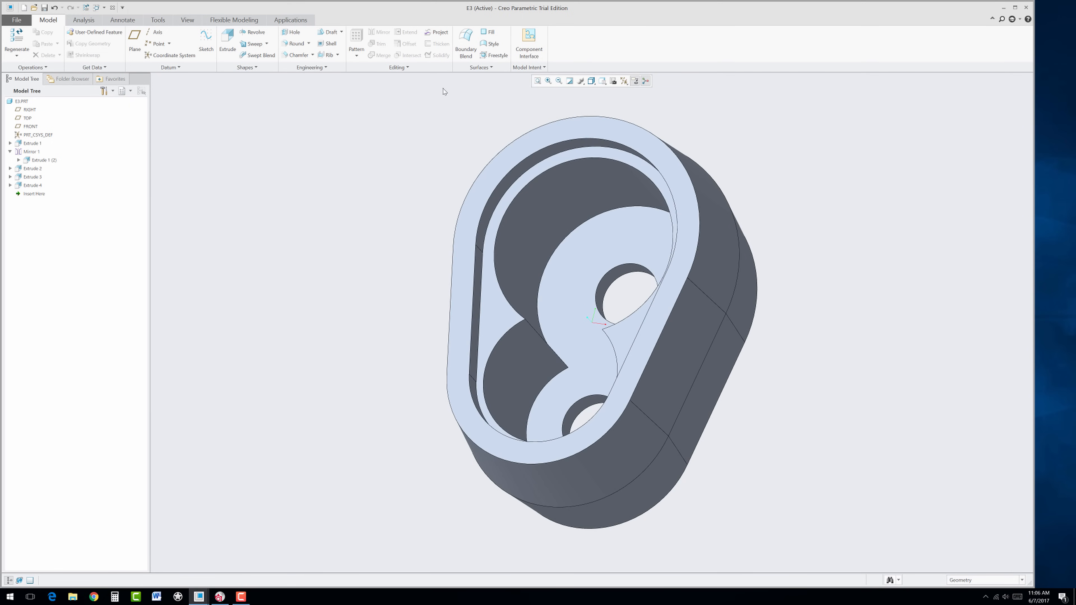
- Round the outer perimeter edges of the head's open face and opposite face with a 0.125 radius
left_click(292, 44)
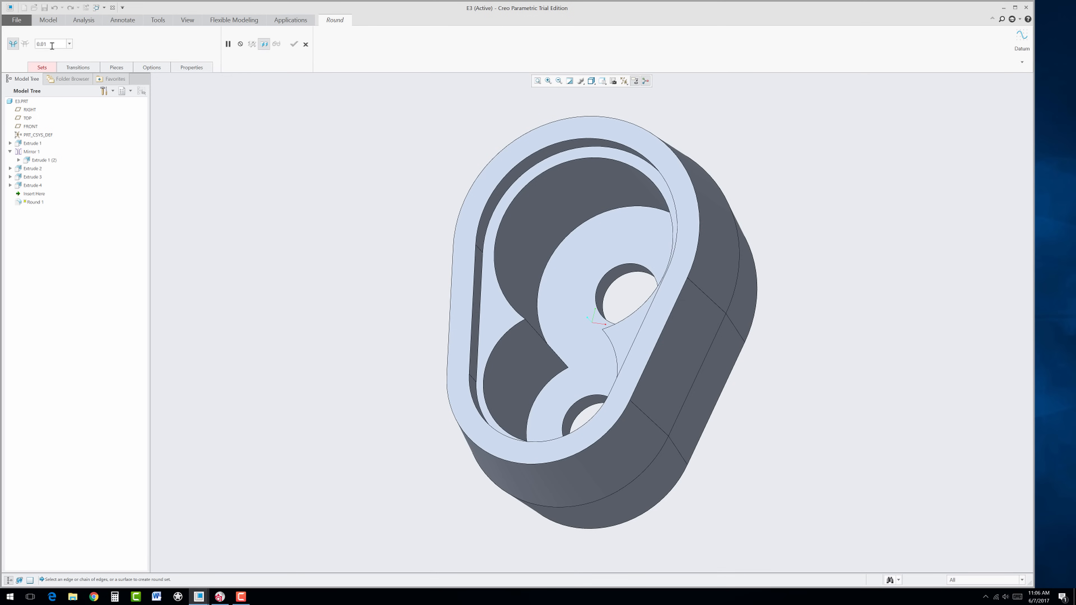
double_click(50, 44)
key("BackSpace")
type(".125")
key("Return")
left_click(648, 364)
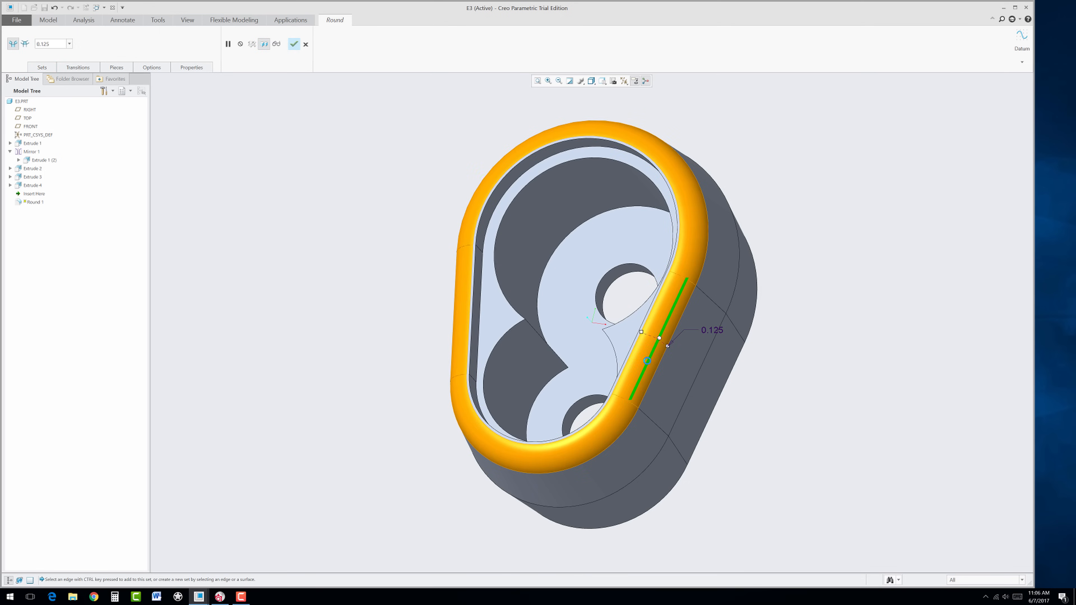
left_click(707, 427)
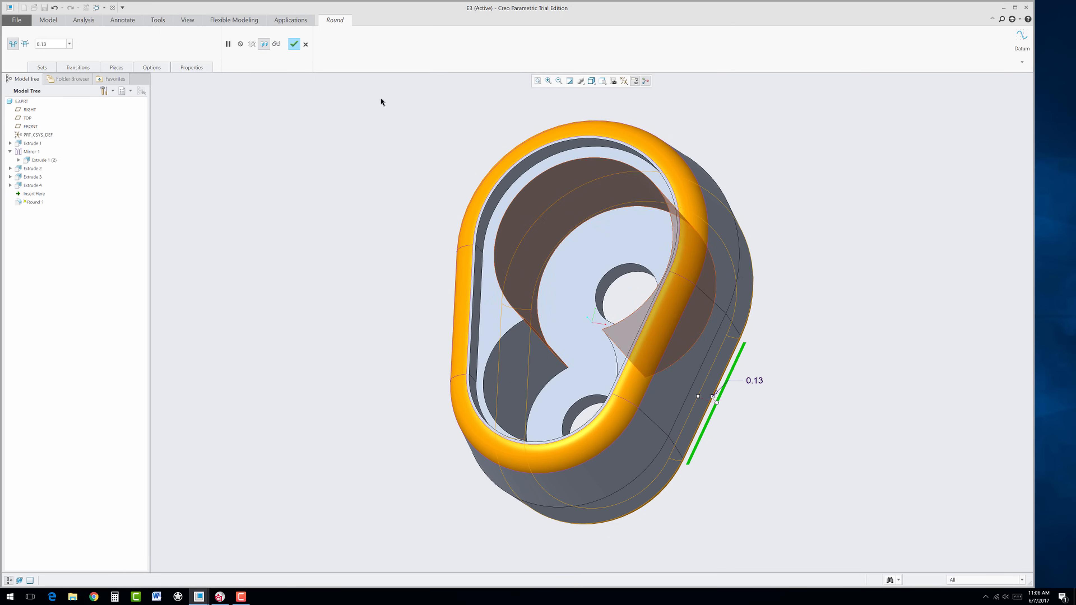
left_click(293, 43)
left_click(403, 353)
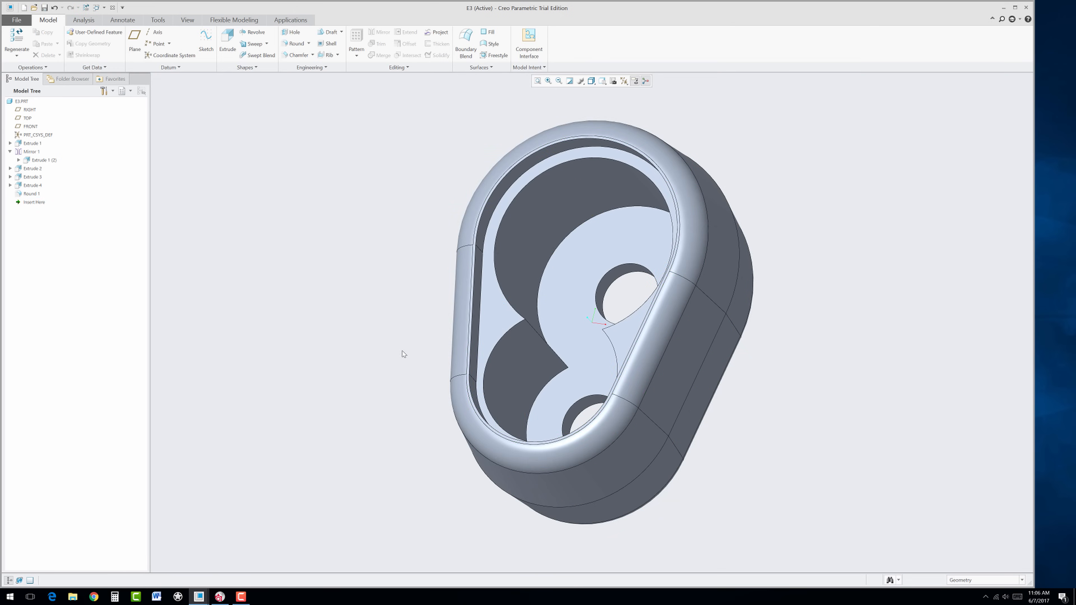
mouse_move(402, 353)
middle_mouse_down()
mouse_move(356, 353)
mouse_move(387, 414)
mouse_move(420, 368)
middle_mouse_up()
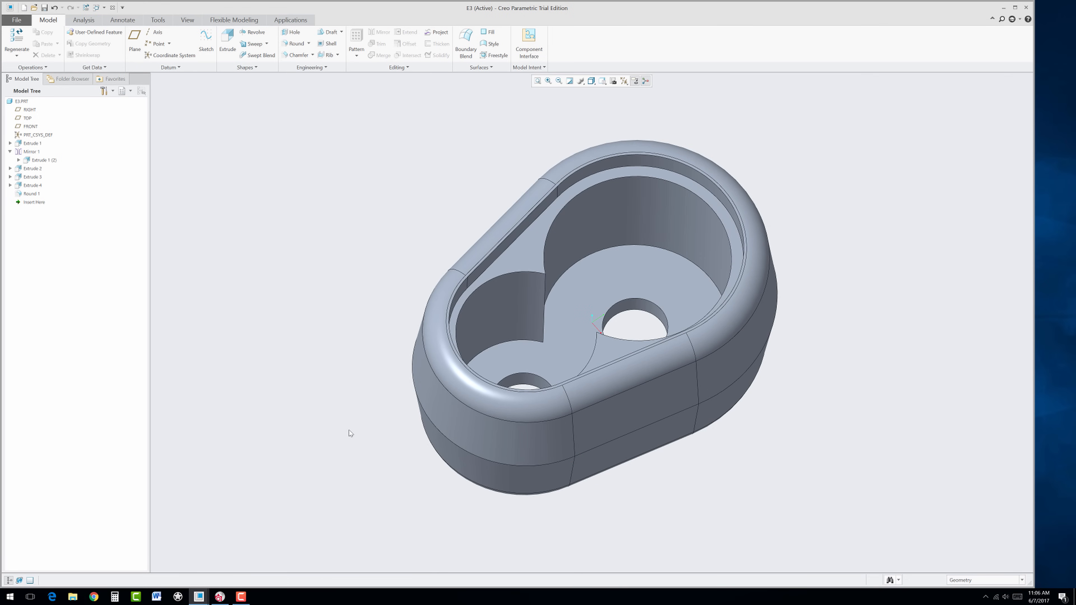
- View the finished wrench model PRT0002 for reference and return to part E3
left_click(199, 597)
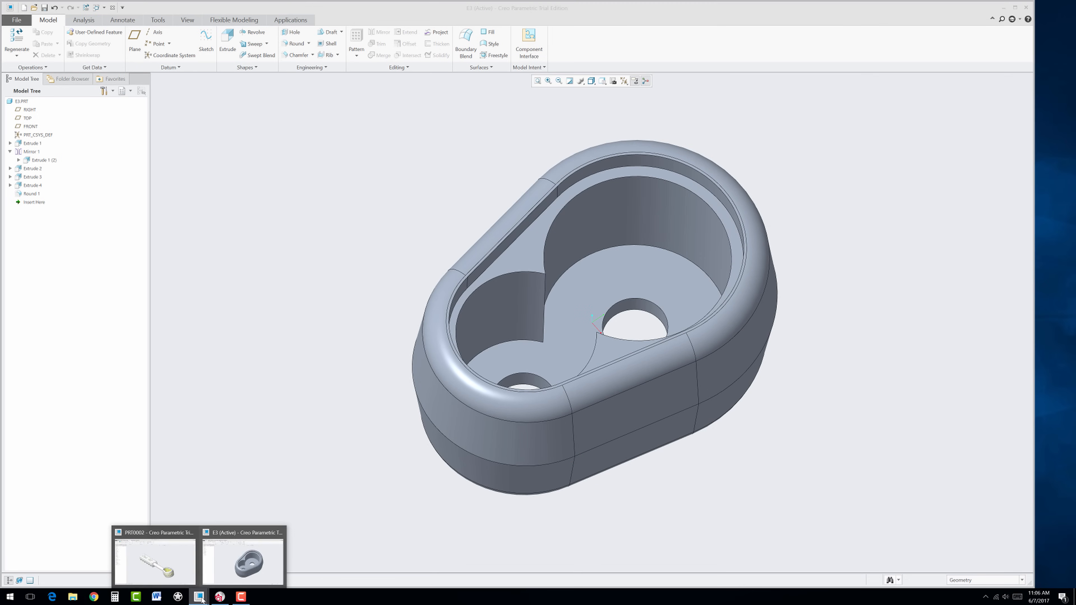
left_click(178, 565)
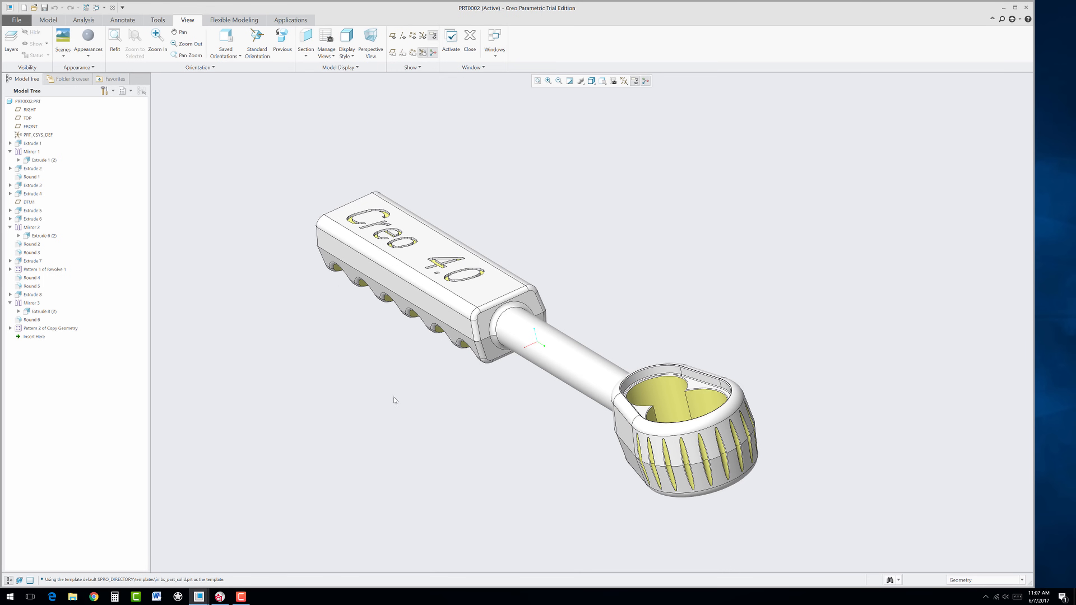
left_click(1005, 8)
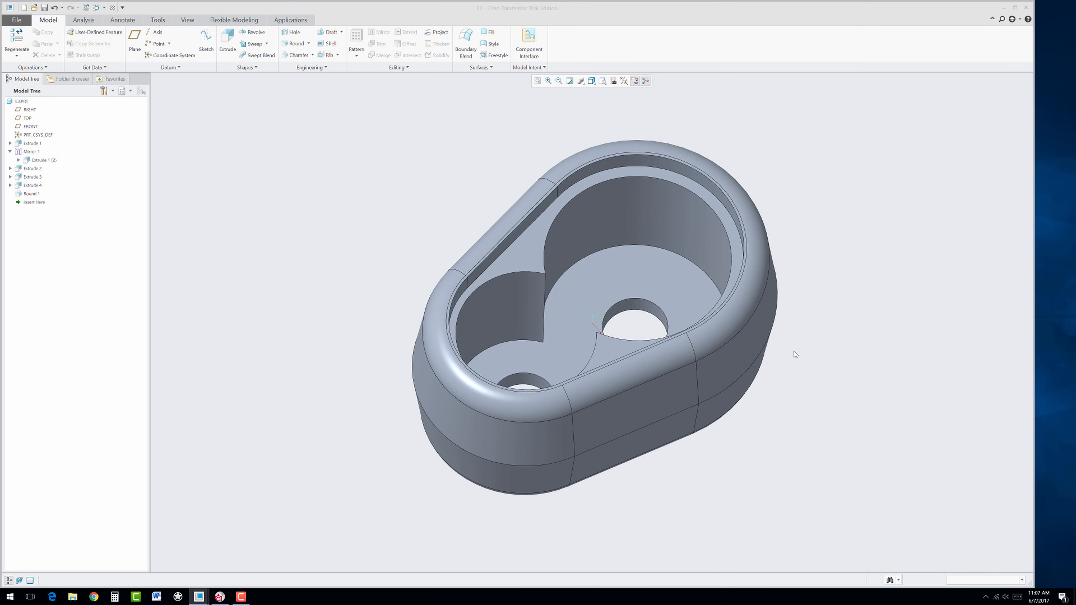
- Turn on the display of datum planes in the model
scroll(676, 427, "down", 2)
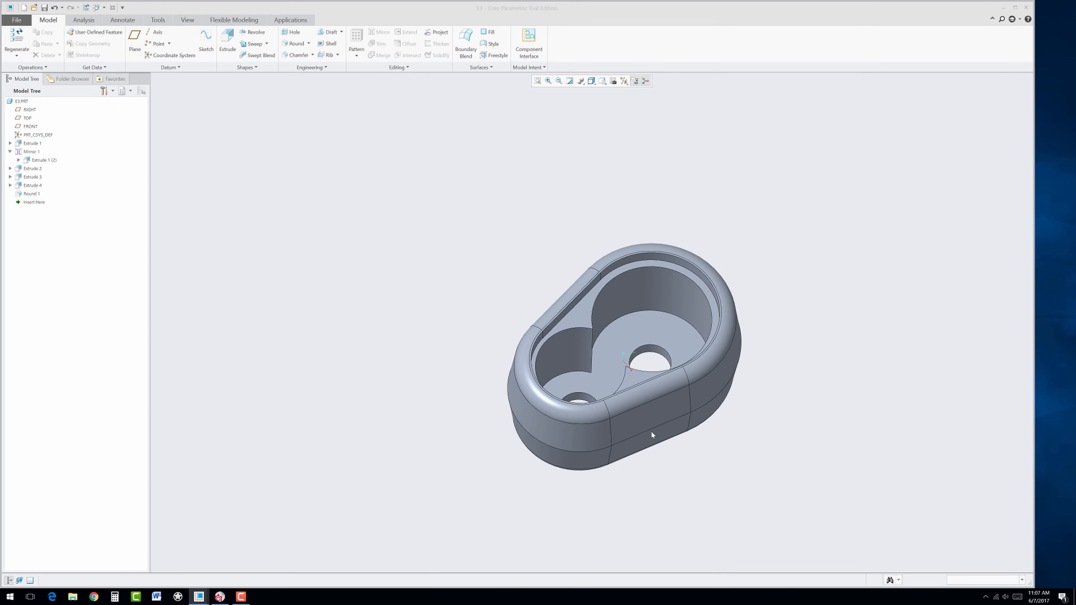
scroll(478, 487, "up", 1)
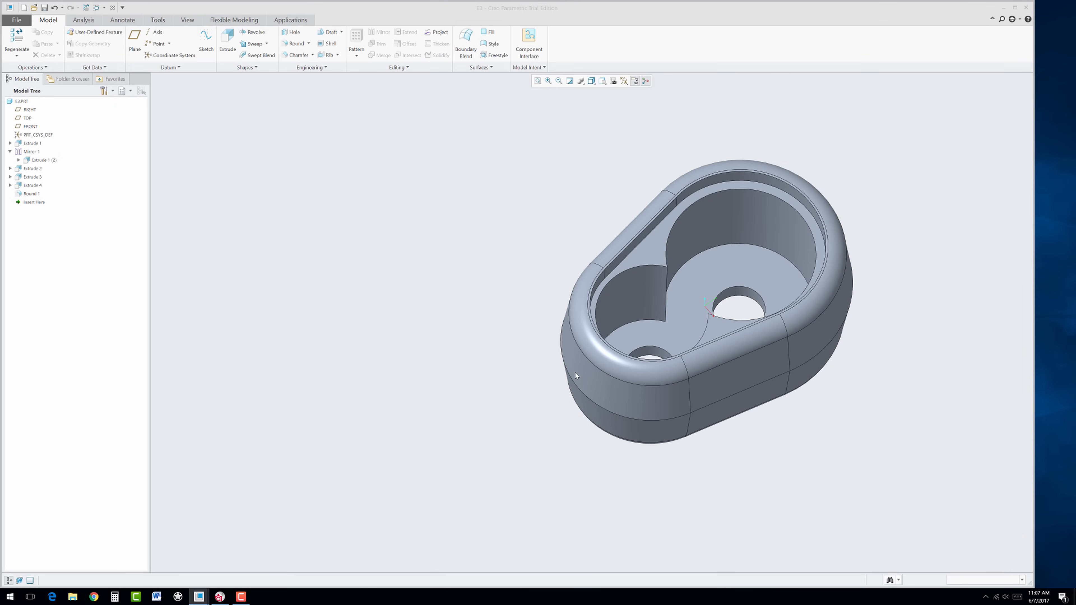
left_click(624, 82)
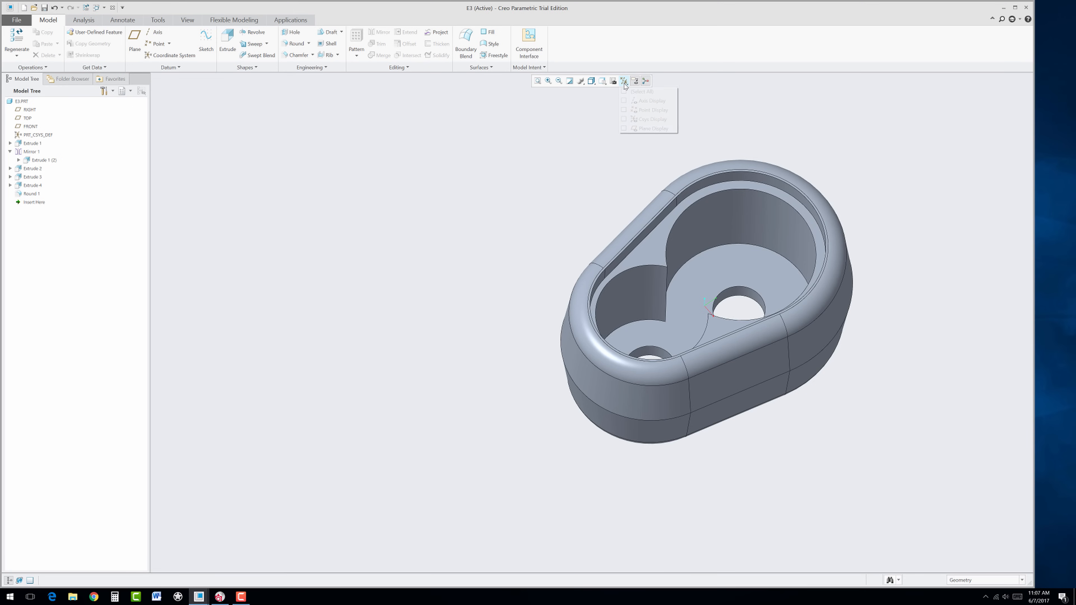
left_click(625, 130)
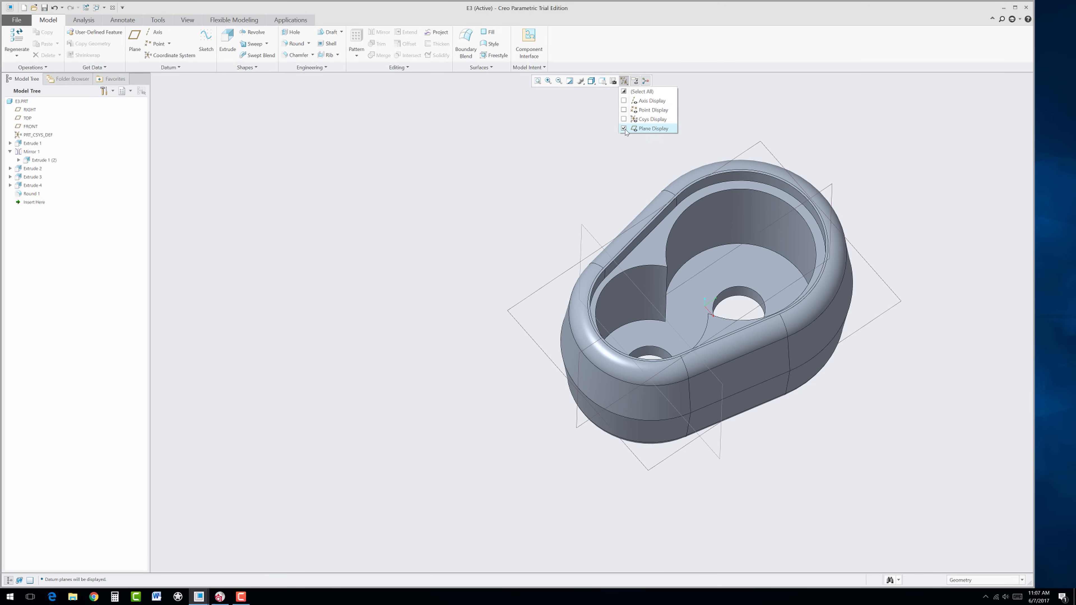
- Create a datum plane offset 4 from the TOP plane, on the small-lobe side beyond the head, with its normal flipped away from the head
left_click(593, 239)
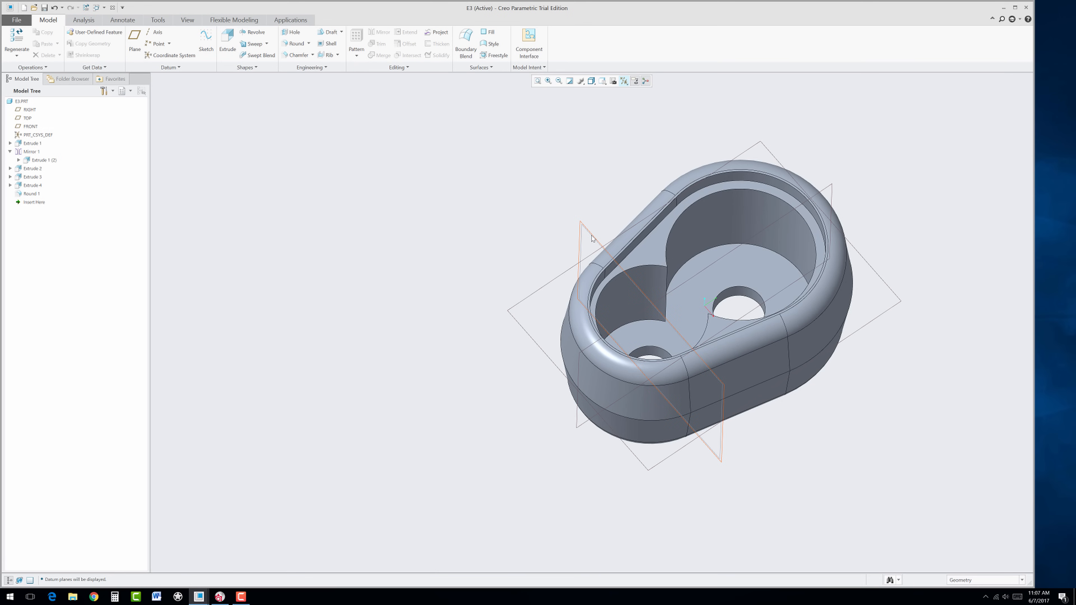
left_click(593, 238)
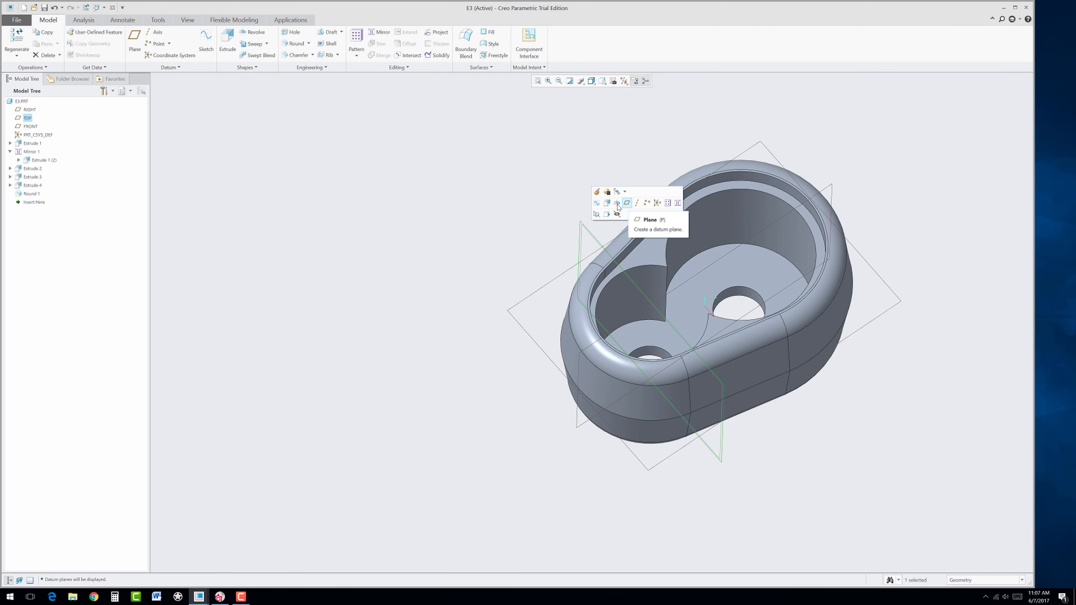
left_click(135, 45)
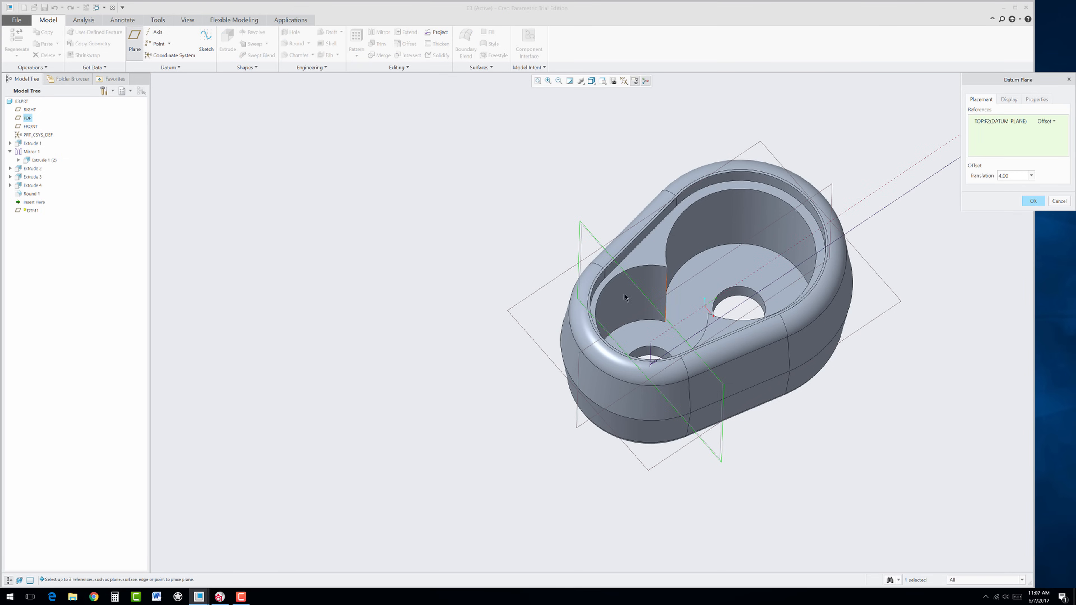
scroll(623, 293, "down", 4)
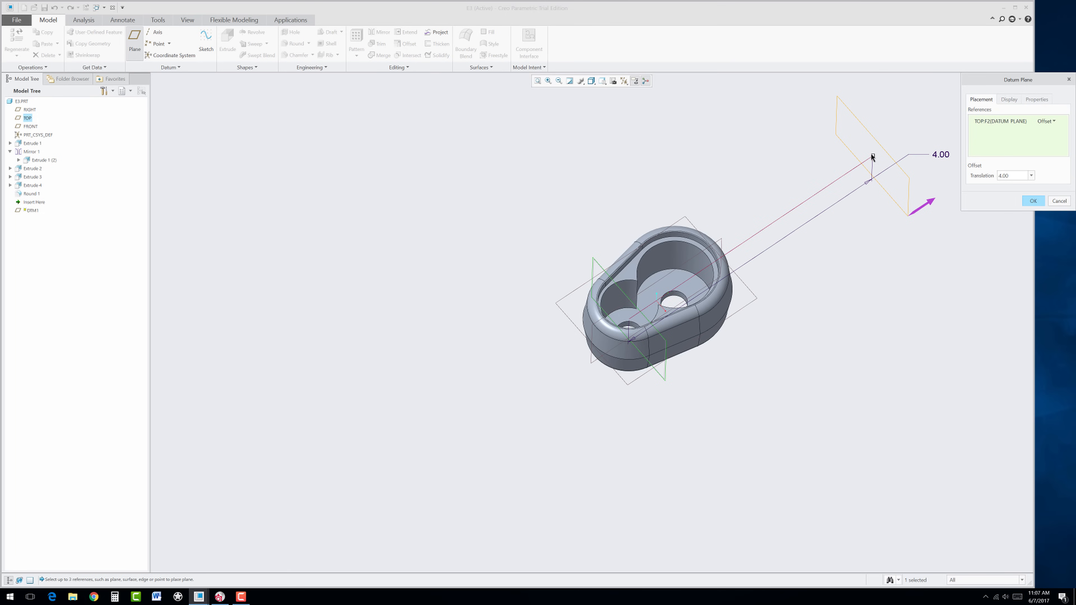
left_click(931, 205)
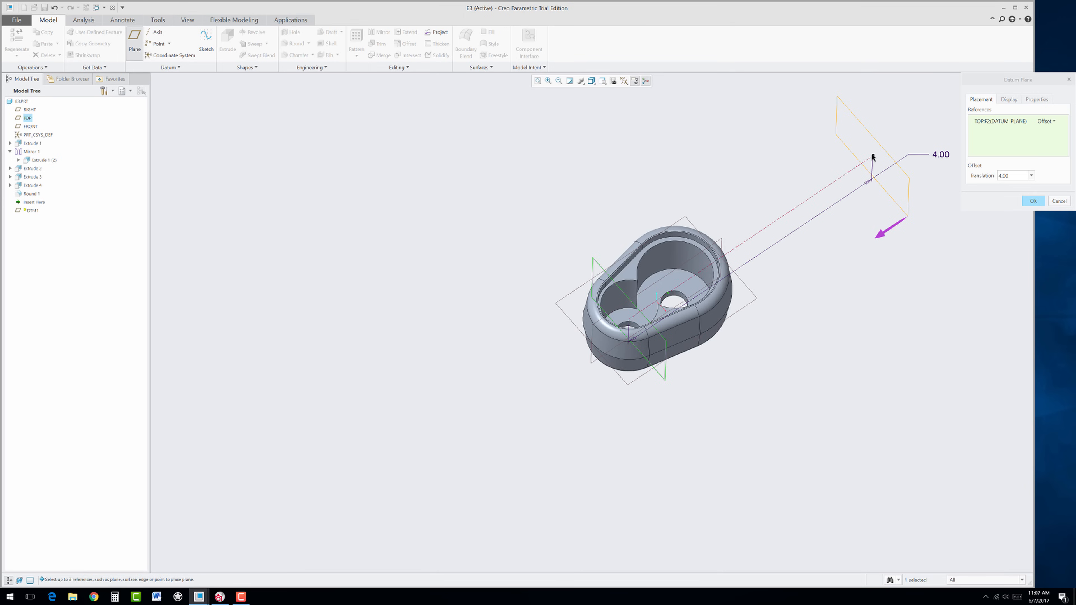
left_click_drag(872, 156, 466, 444)
double_click(473, 472)
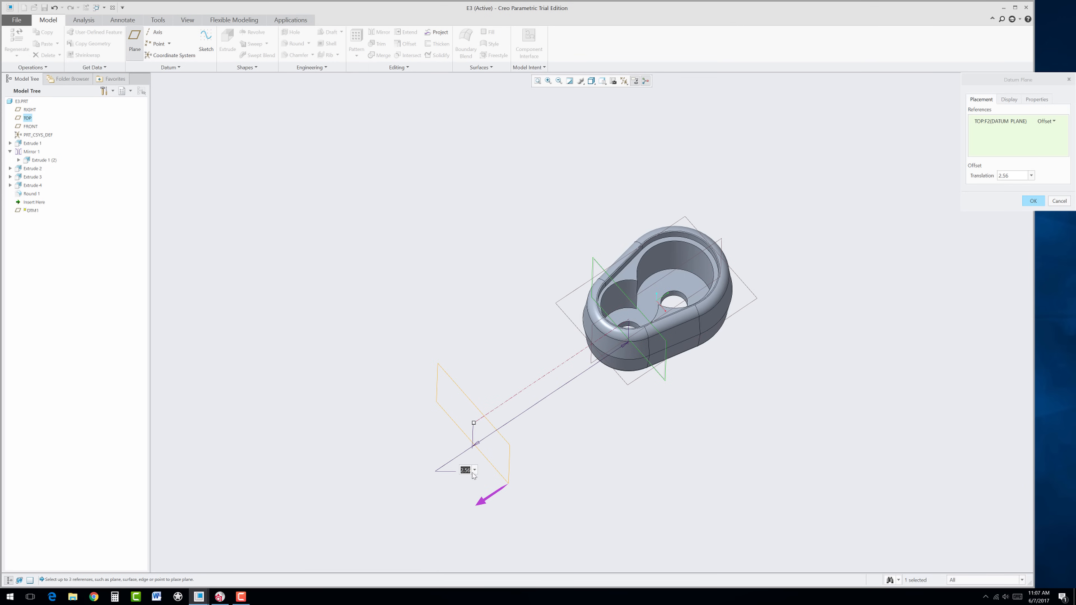
type("4")
key("Return")
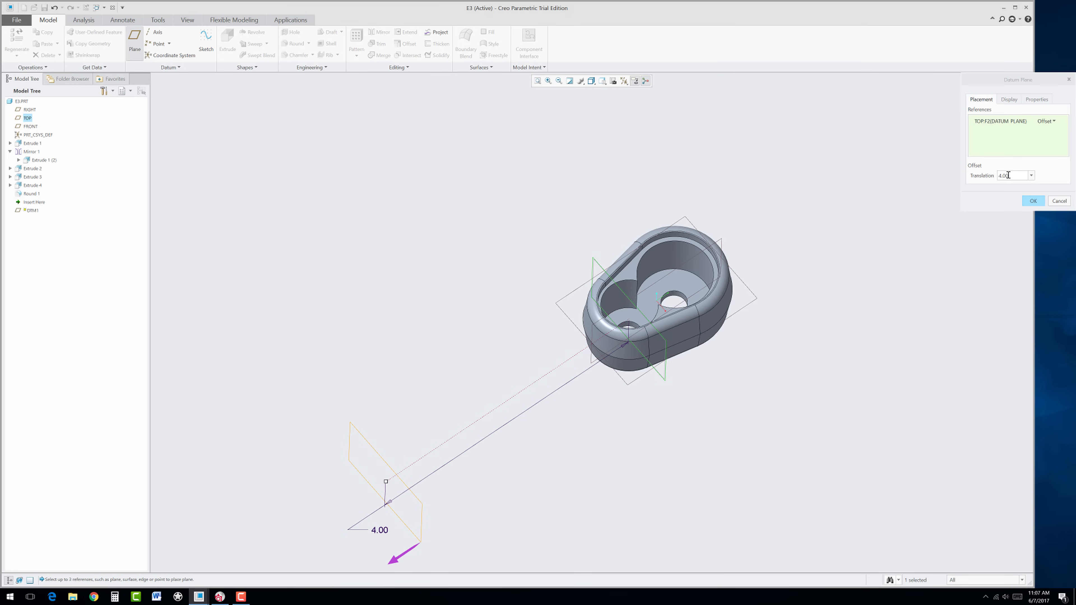
middle_click_drag(709, 396, 474, 479)
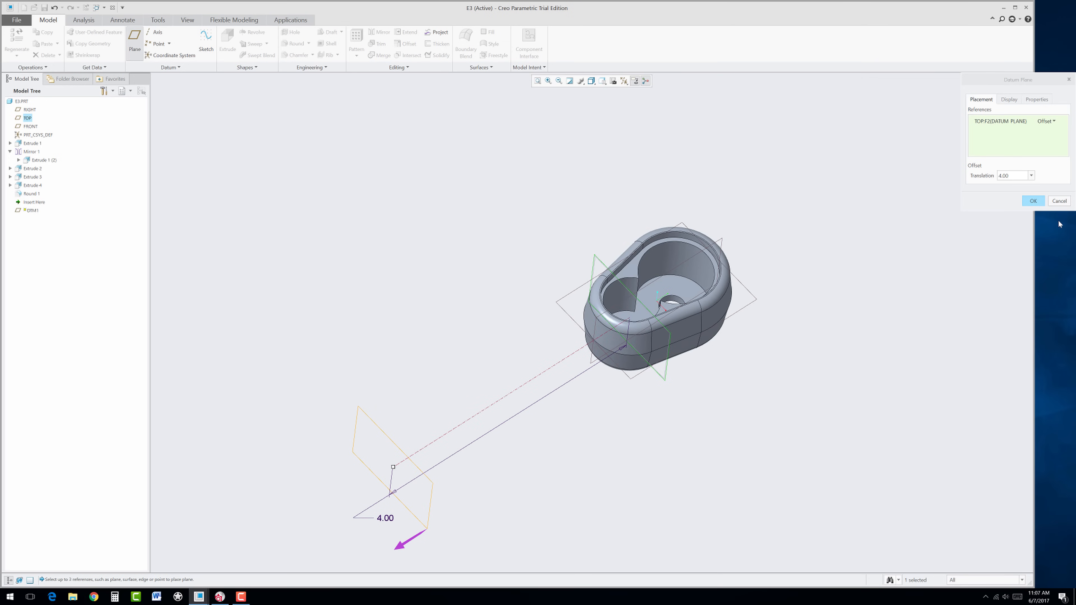
left_click(1034, 201)
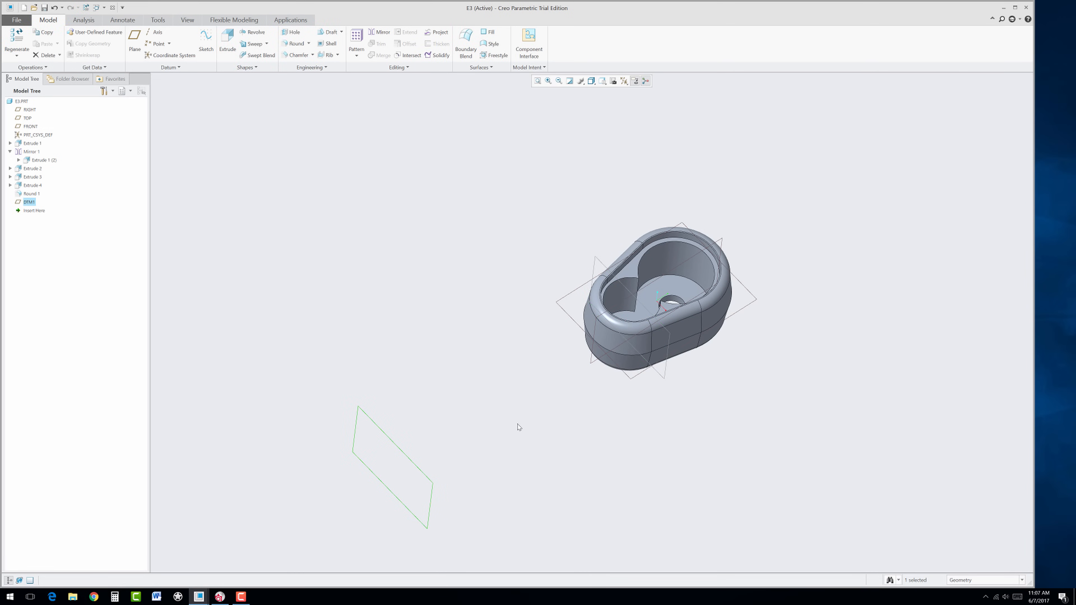
- Start an extrusion sketch on the new offset plane and draw a circle about 0.47 in diameter centred on the reference intersection
middle_click_drag(519, 427, 610, 396)
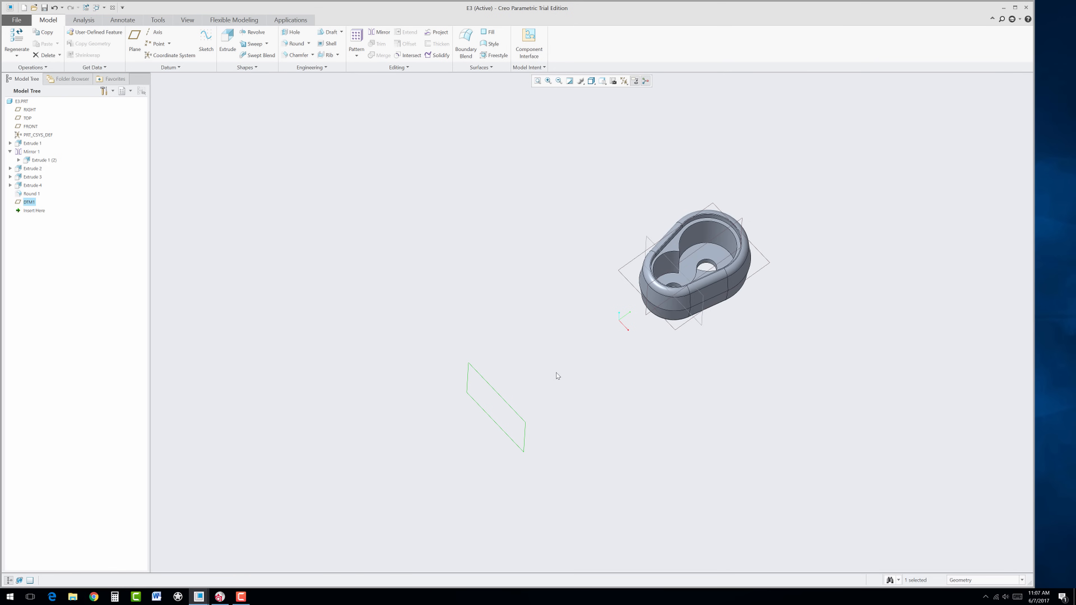
left_click(491, 388)
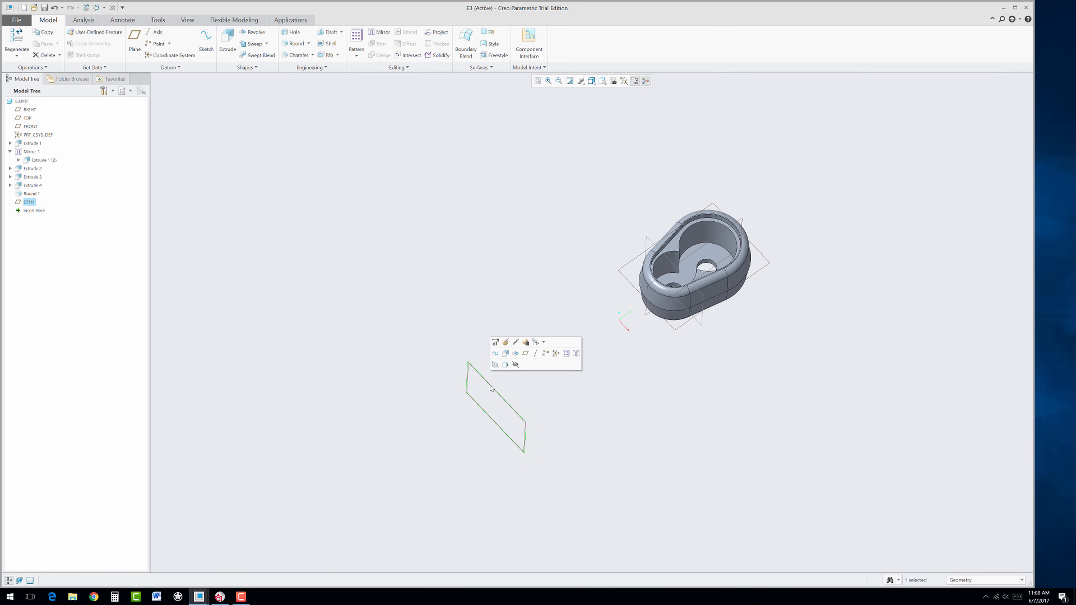
left_click(506, 353)
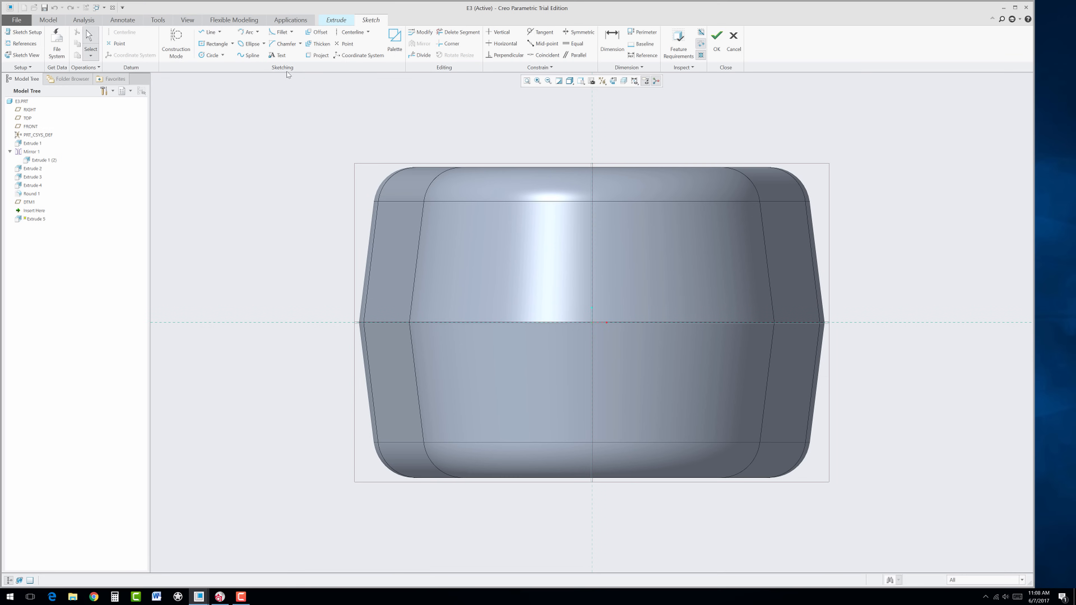
left_click(206, 55)
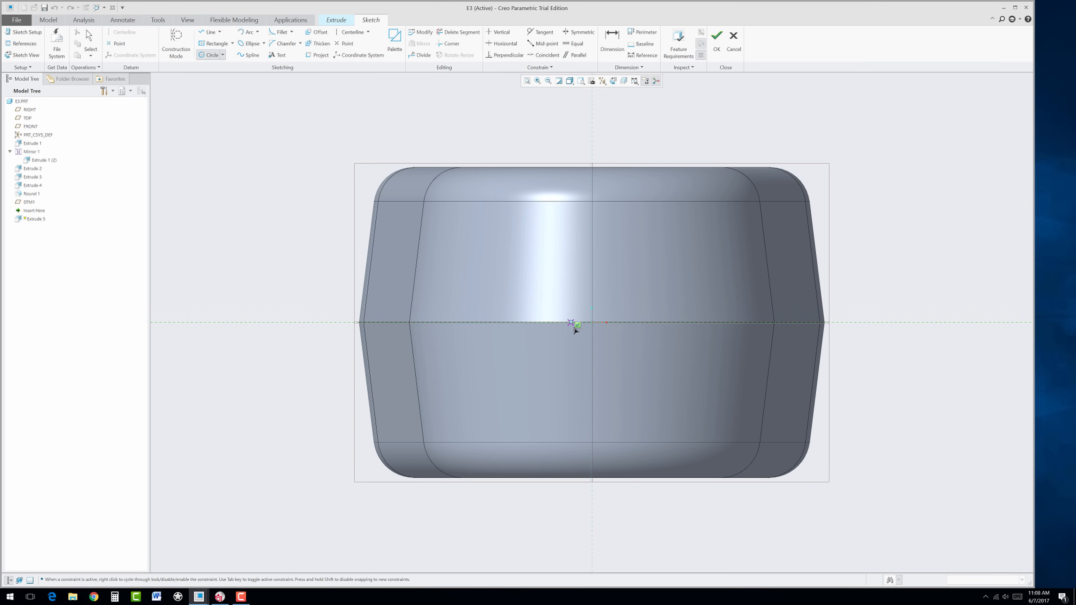
left_click(592, 328)
left_click(642, 272)
middle_click(700, 263)
- Set the circle's diameter to 0.5 and finish the sketch
double_click(504, 254)
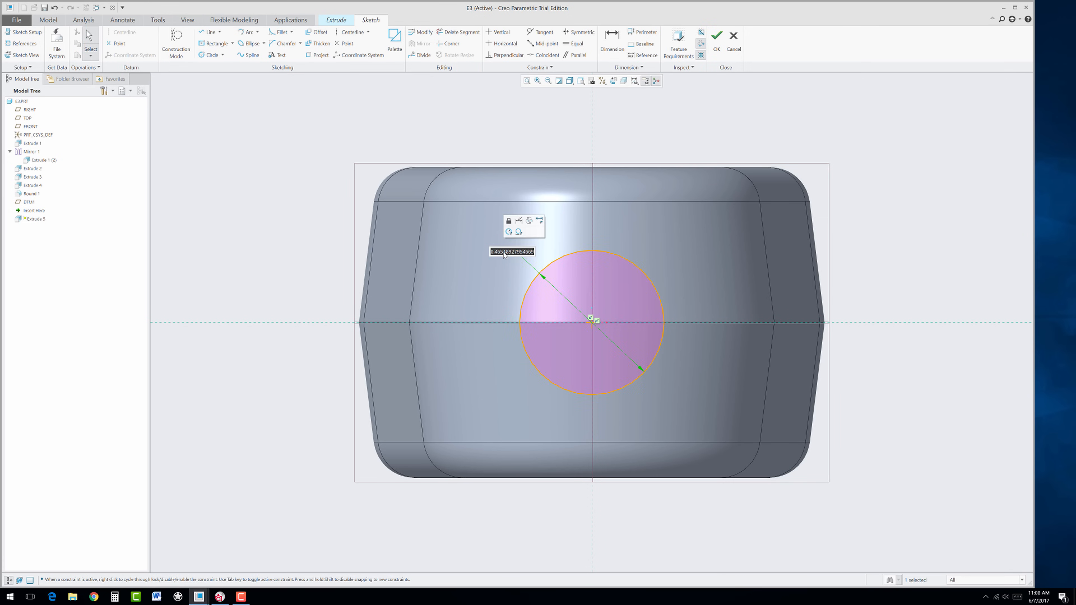
key("BackSpace")
type(".5")
key("Return")
mouse_move(679, 271)
middle_mouse_down()
mouse_move(647, 300)
mouse_move(709, 320)
mouse_move(710, 309)
mouse_move(698, 321)
middle_mouse_up()
scroll(647, 299, "down", 5)
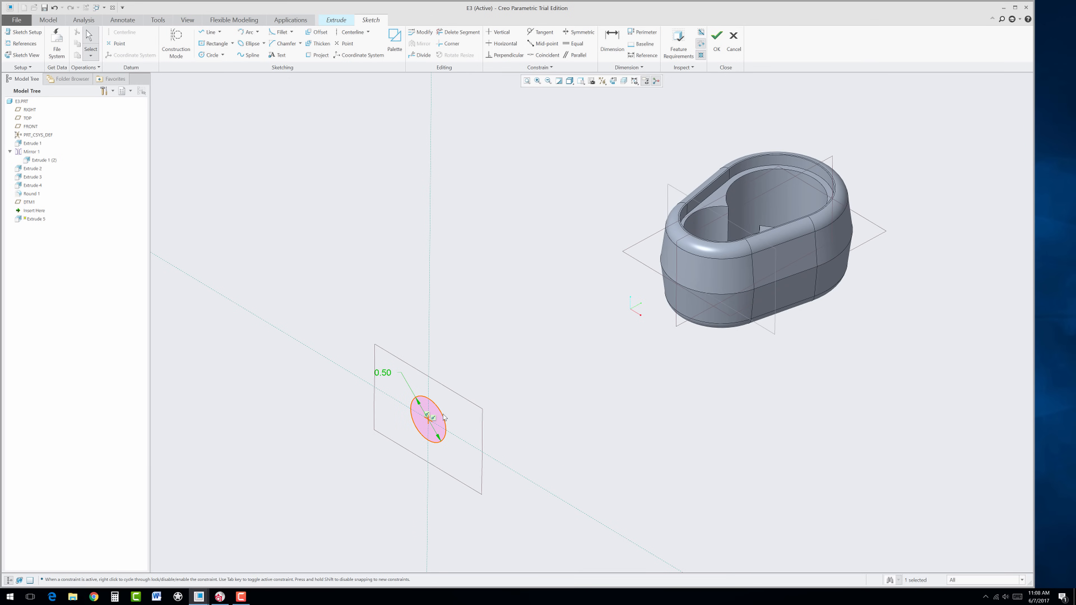
left_click(716, 41)
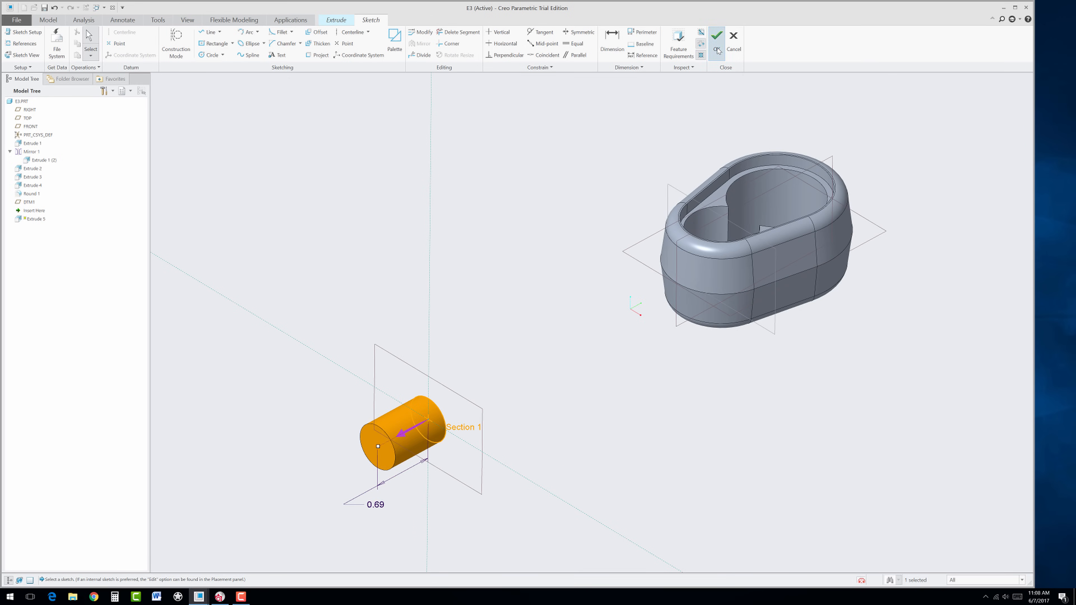
- Reverse the shaft extrusion towards the head and extend it to a depth of about 3.84, reaching into the small pocket lobe
left_click(401, 435)
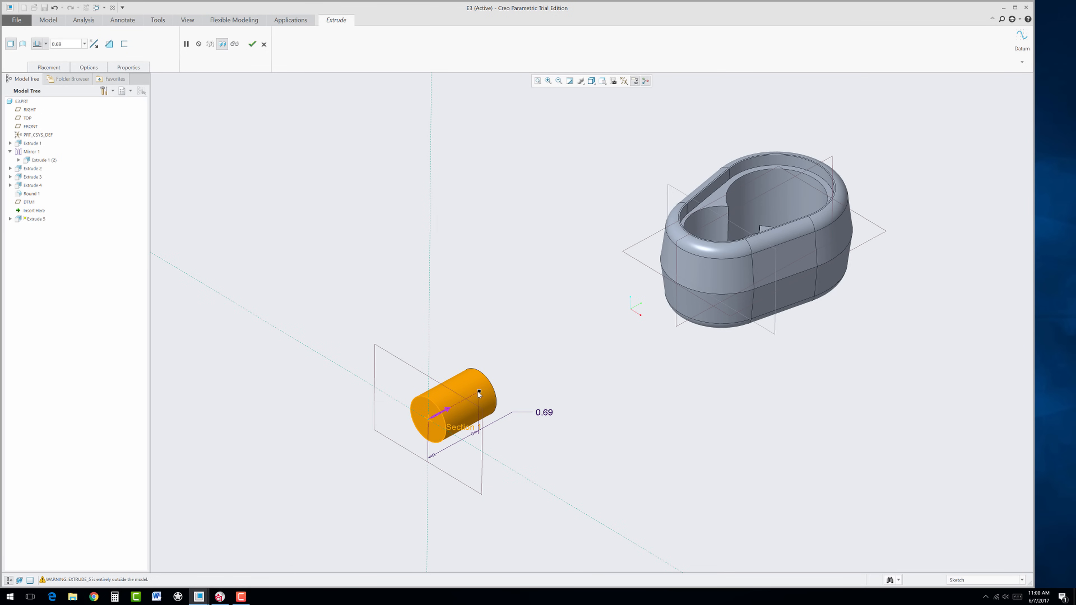
left_click_drag(479, 395, 722, 285)
mouse_move(719, 352)
middle_mouse_down()
mouse_move(705, 371)
mouse_move(709, 353)
middle_mouse_up()
scroll(712, 258, "up", 4)
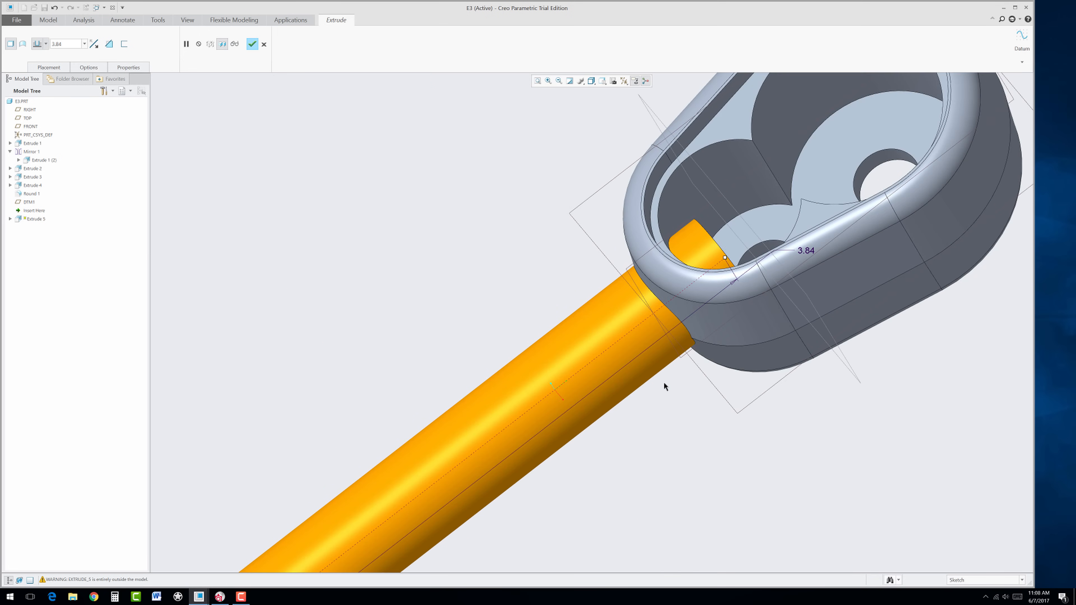
middle_click_drag(660, 384, 663, 377)
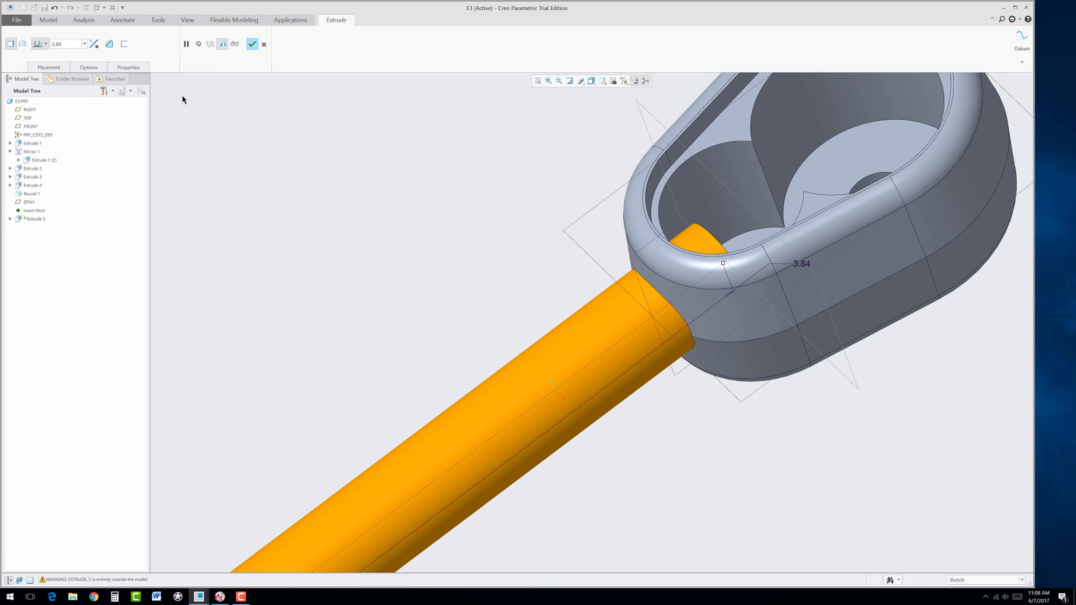
- Change the shaft extrusion's depth option to To Next so it ends at the head's outer surface, and complete the feature
left_click(46, 44)
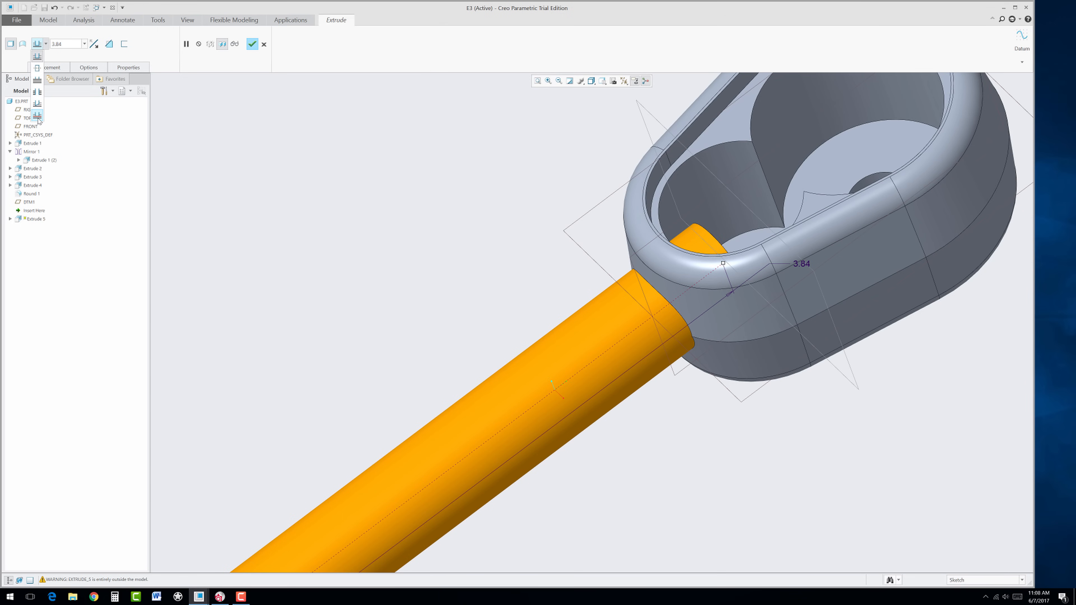
left_click(37, 80)
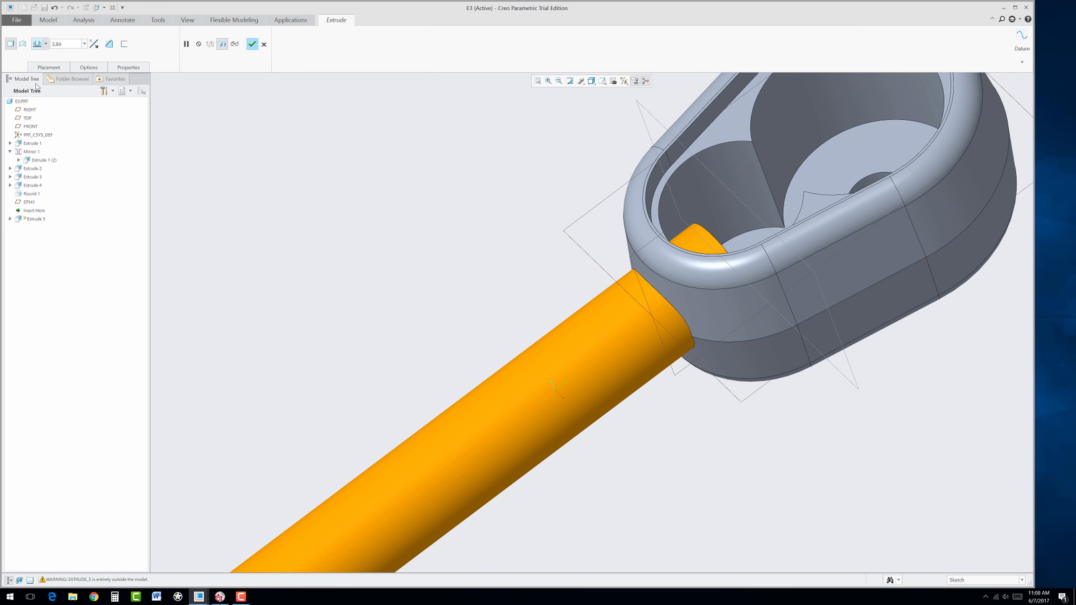
middle_click_drag(533, 284, 555, 254)
scroll(564, 275, "down", 3)
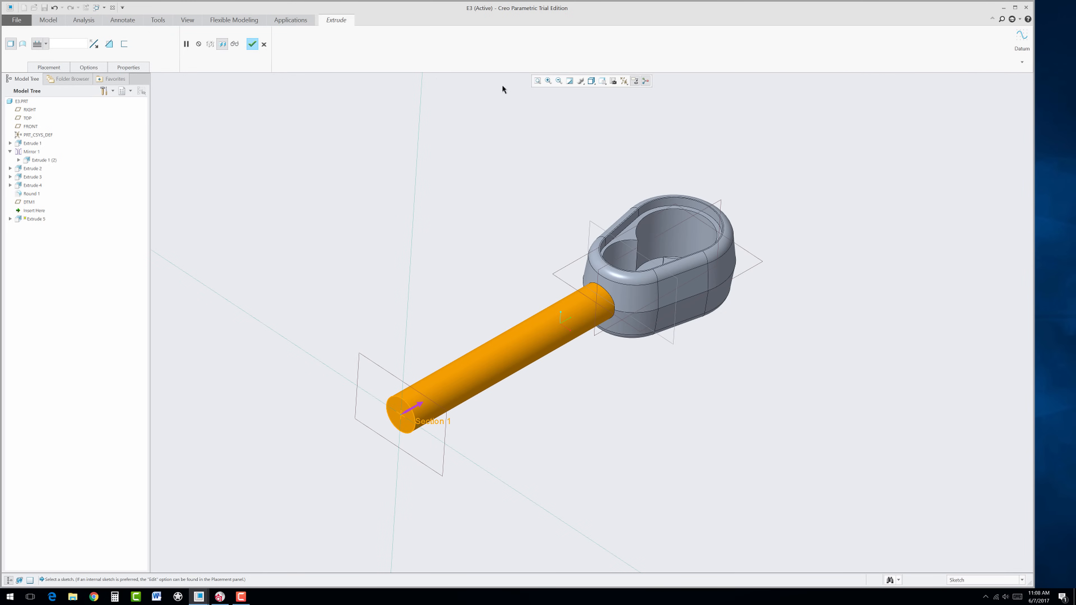
left_click(252, 44)
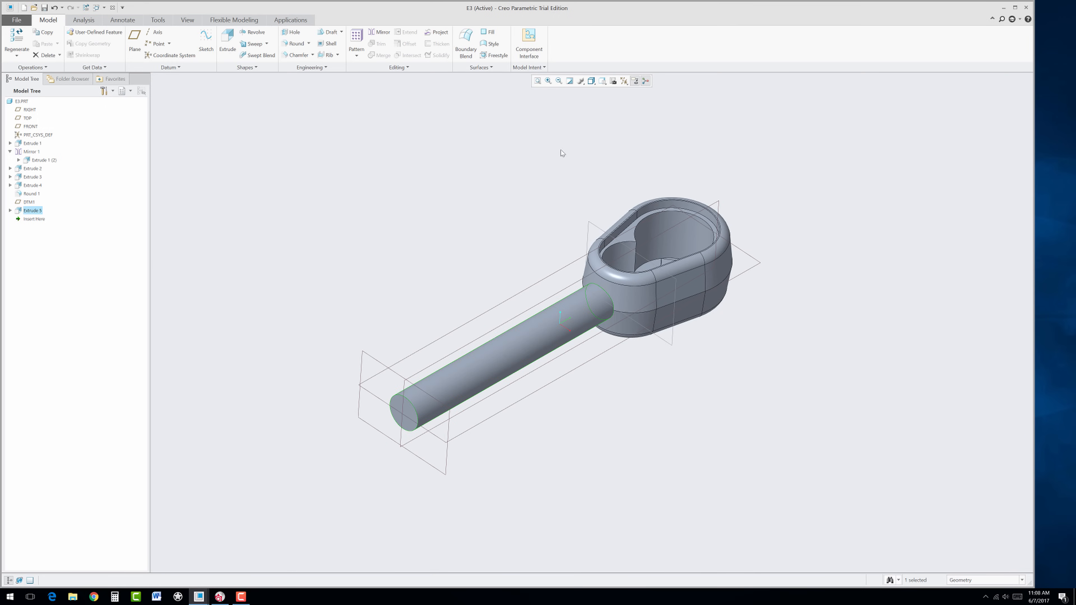
- Start an extrusion sketch on the FRONT plane for the wrench handle
scroll(487, 245, "down", 2)
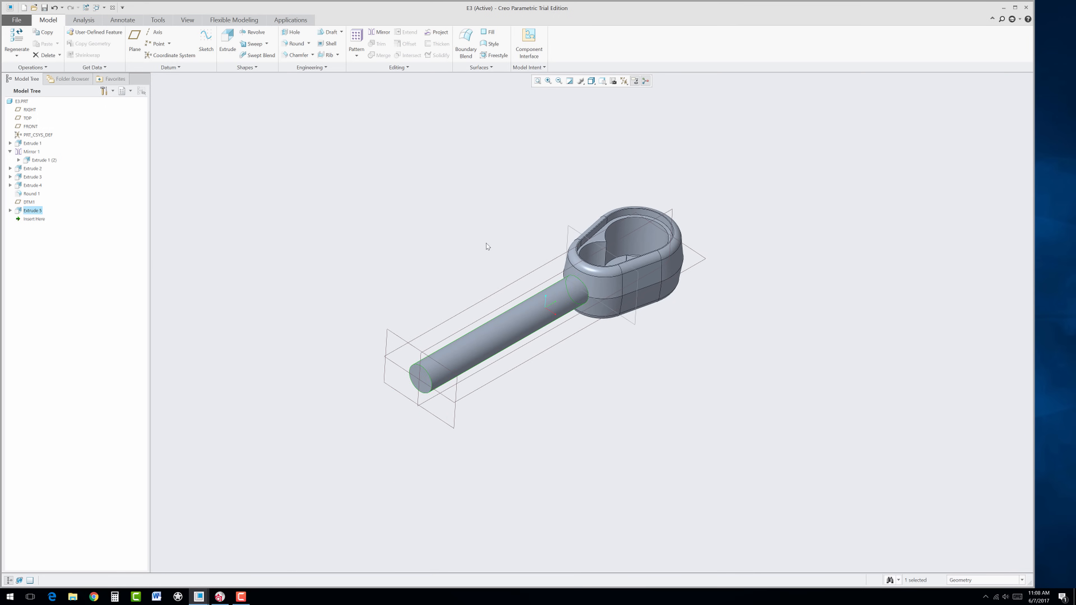
middle_click_drag(485, 244, 476, 275)
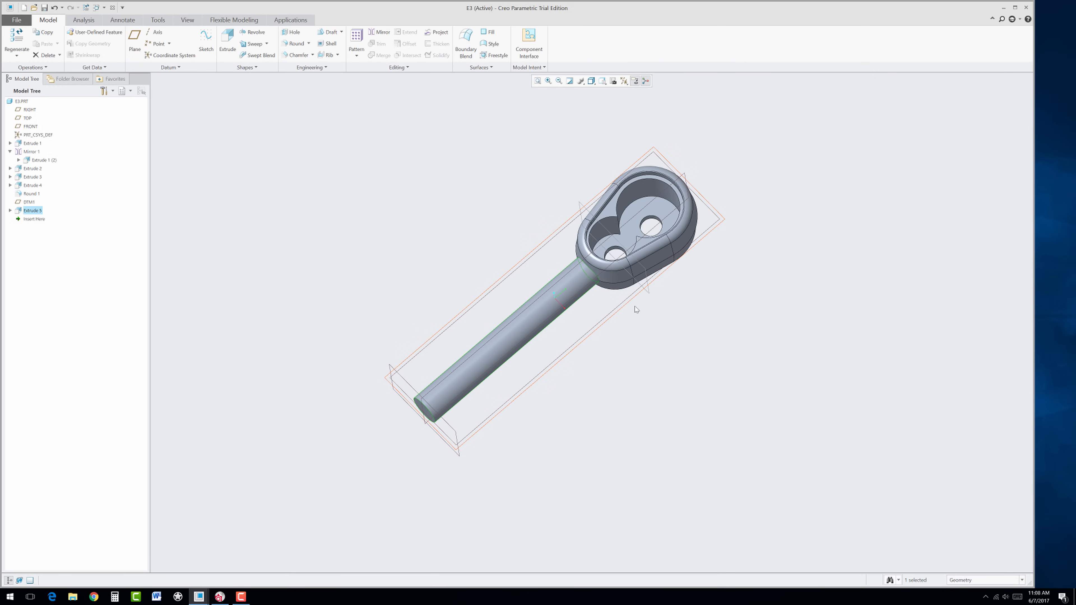
middle_click_drag(503, 273, 482, 288)
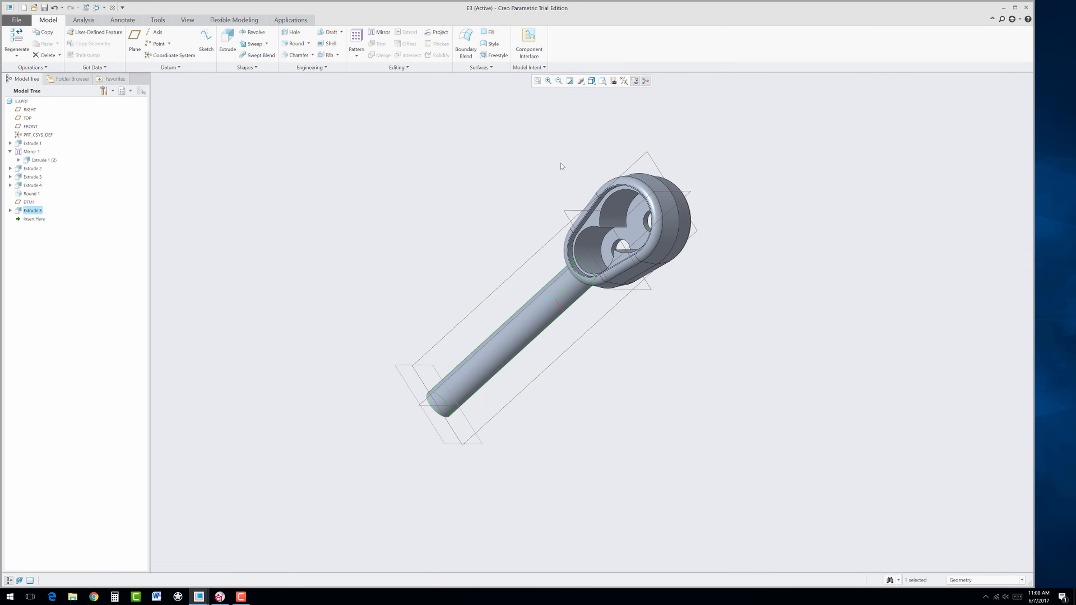
left_click(654, 157)
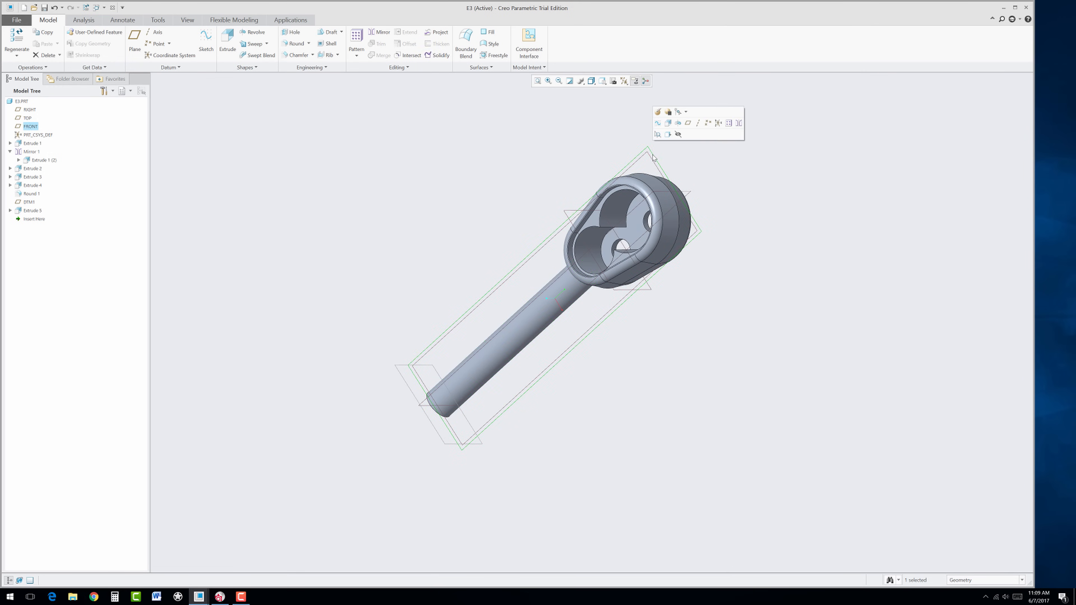
left_click(669, 123)
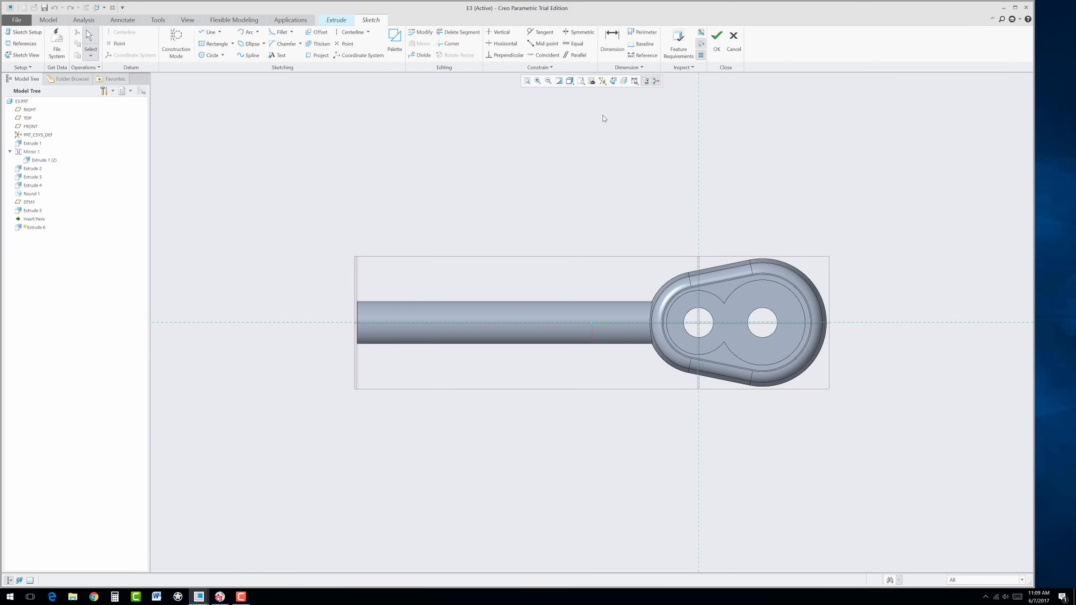
- Switch the sketch to the saved FRONT orientation so the wrench stands upright with room below the shaft
left_click(591, 84)
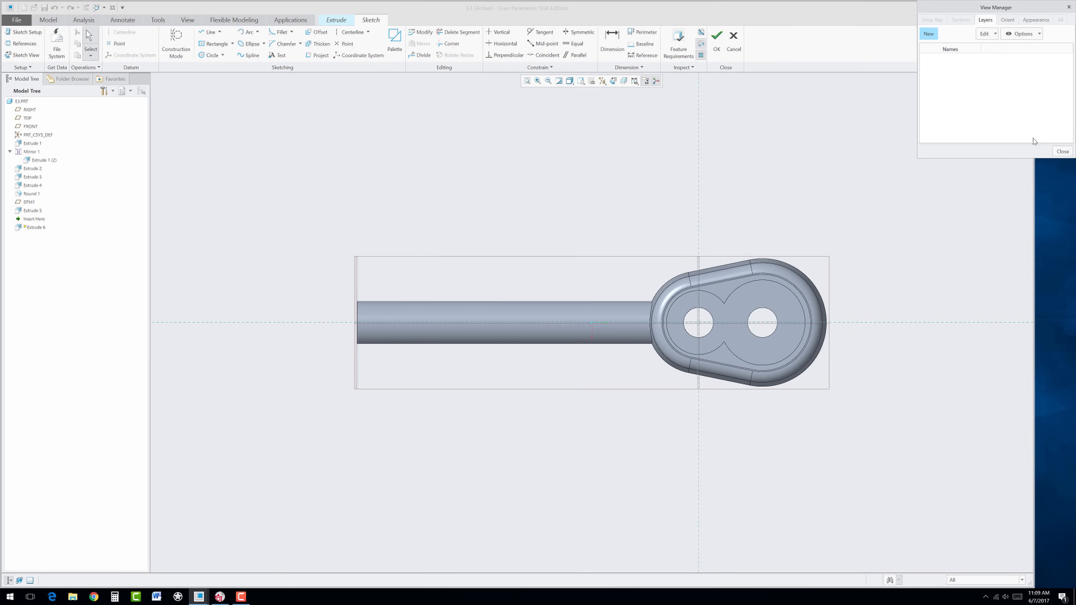
left_click(1064, 151)
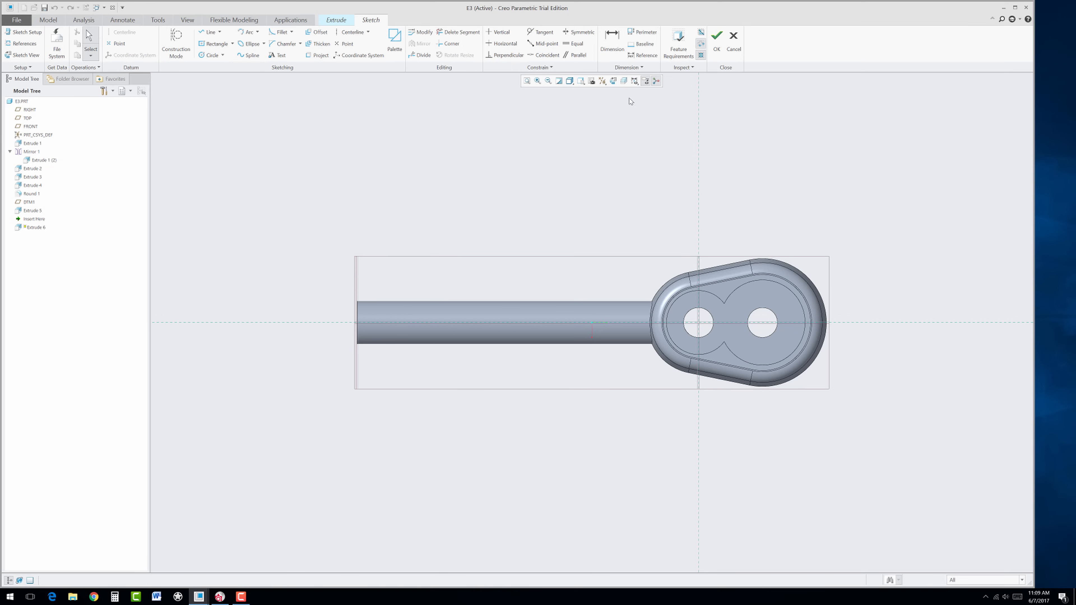
left_click(581, 82)
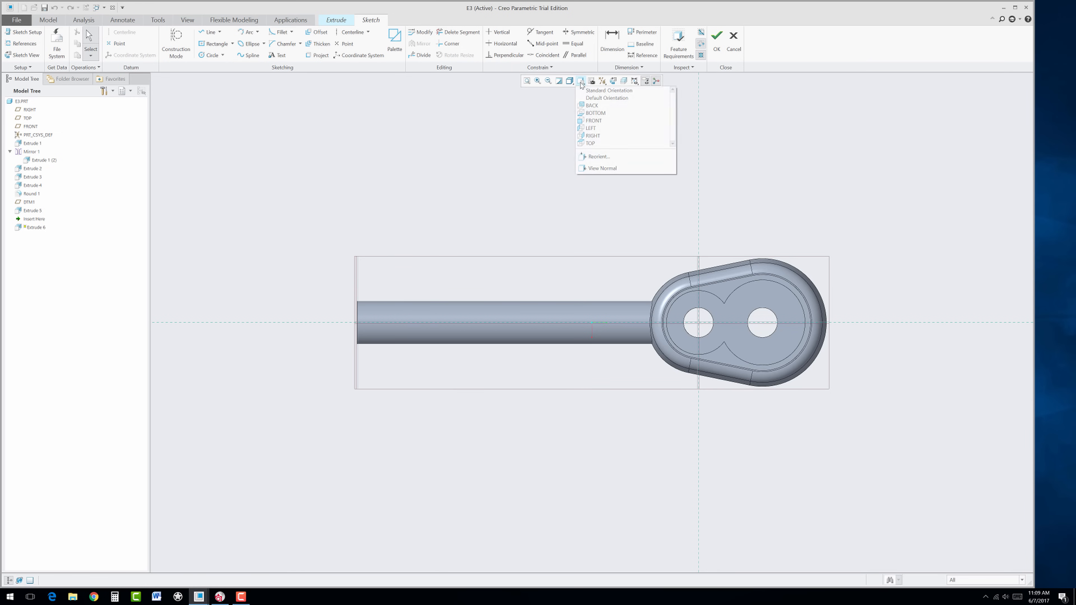
left_click(583, 120)
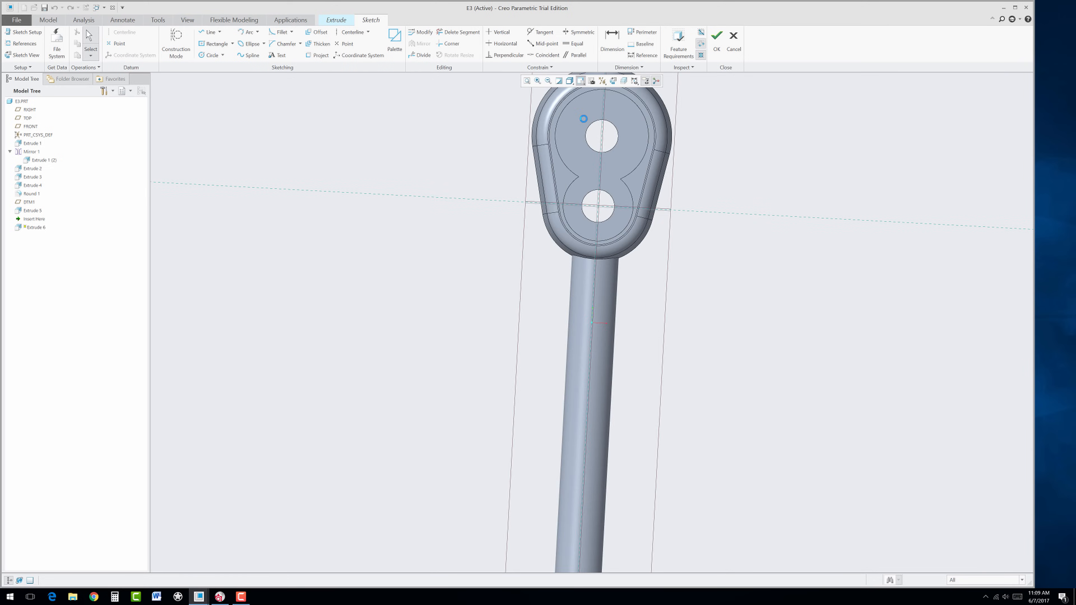
scroll(536, 320, "down", 5)
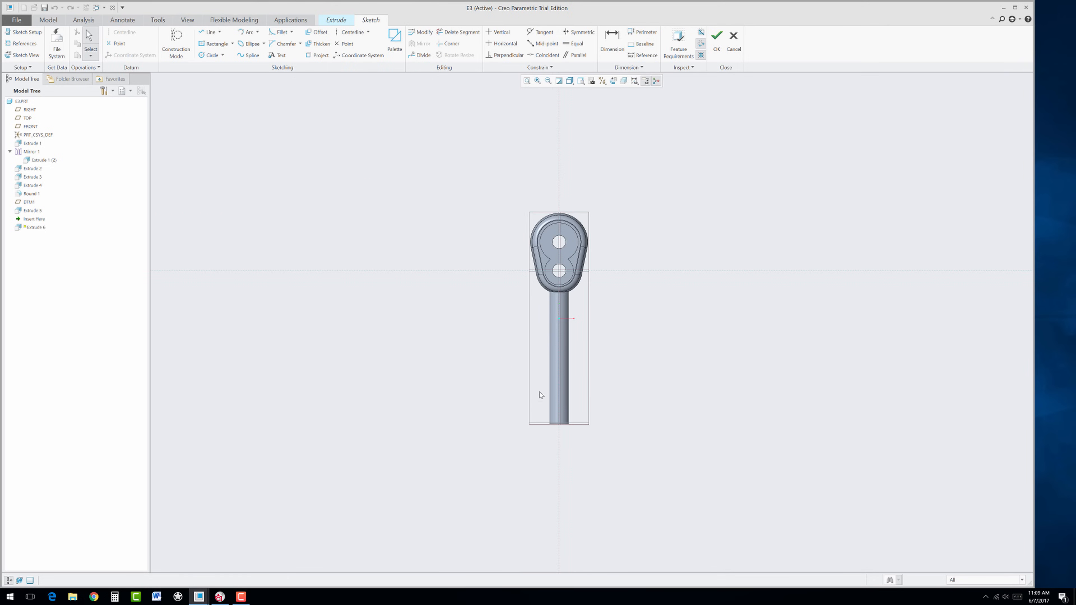
scroll(548, 465, "up", 1)
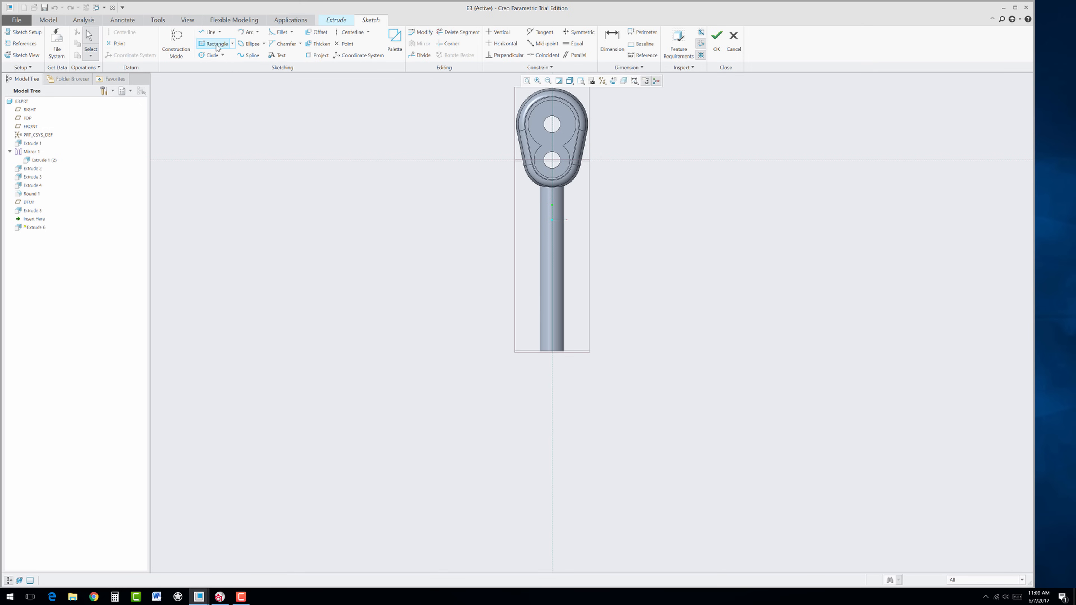
- Draw a corner rectangle about 1.22 wide and 3.46 long beside the shaft, about 3.49 below the horizontal reference
left_click(233, 43)
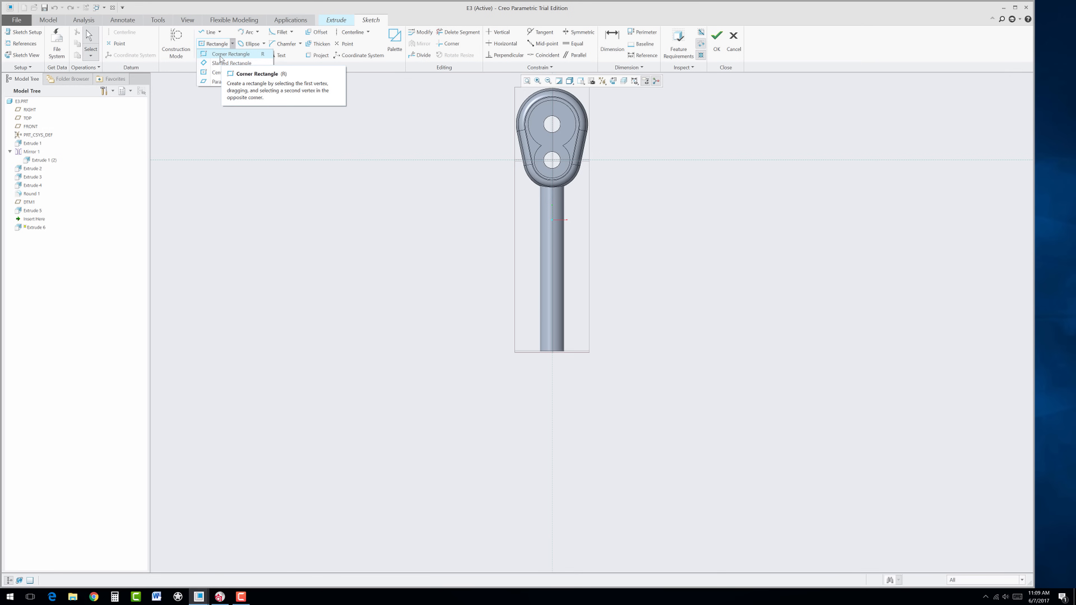
left_click(220, 55)
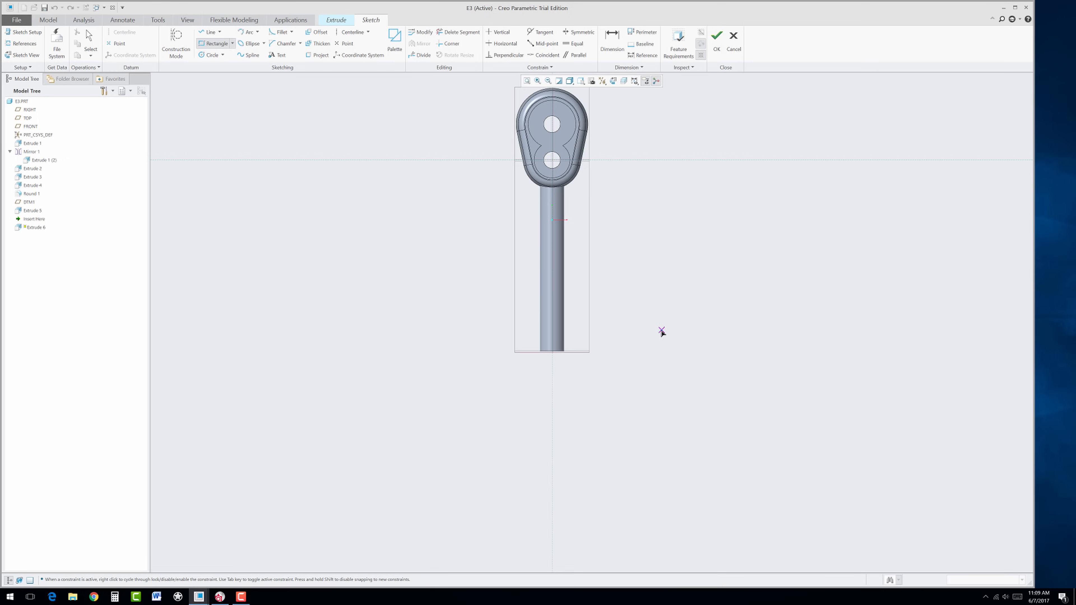
left_click(654, 327)
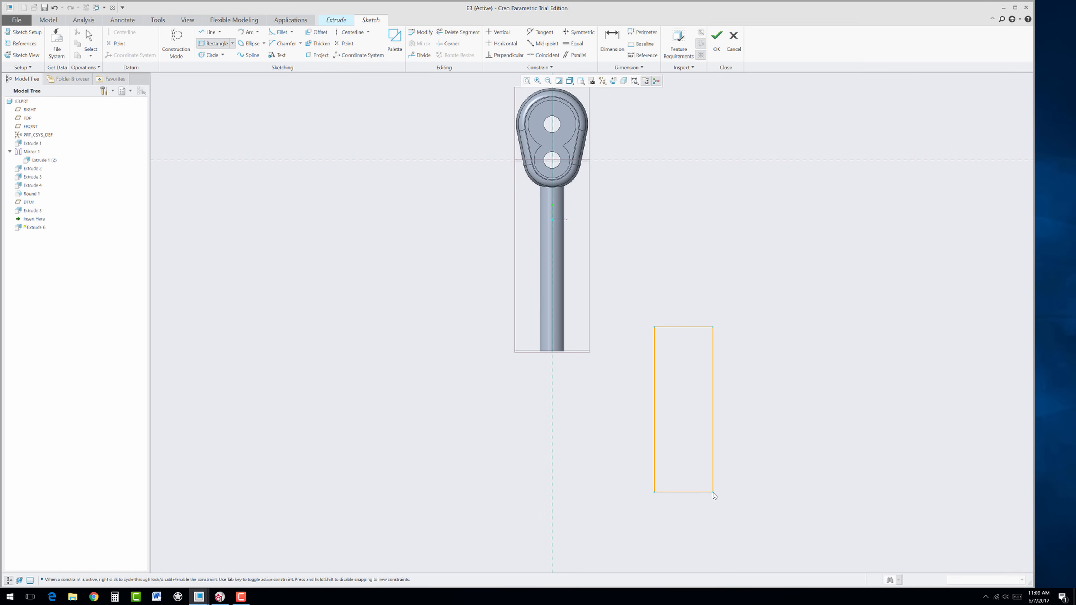
left_click(714, 492)
middle_click(780, 403)
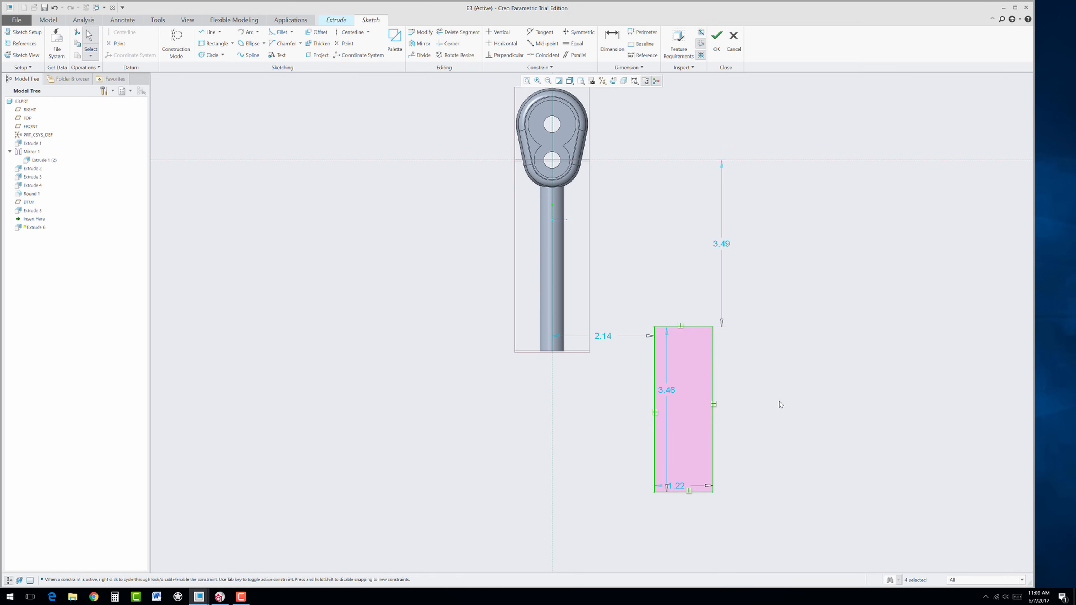
- Set the rectangle's distance from the horizontal reference to 3.75 and its length to 4, placing the length dimension outside the profile
double_click(726, 246)
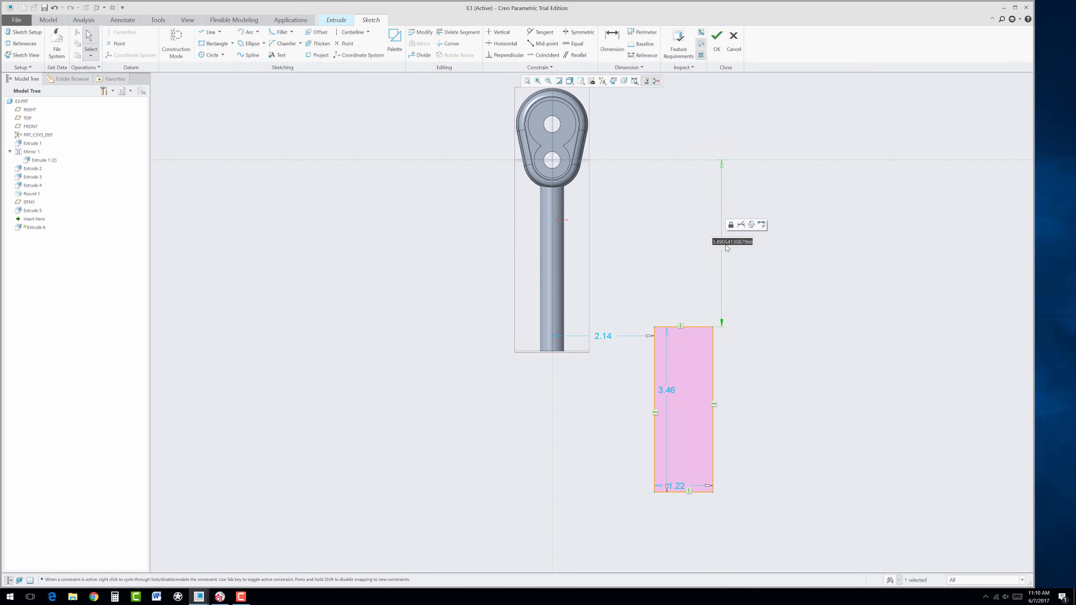
type("3.75")
key("Return")
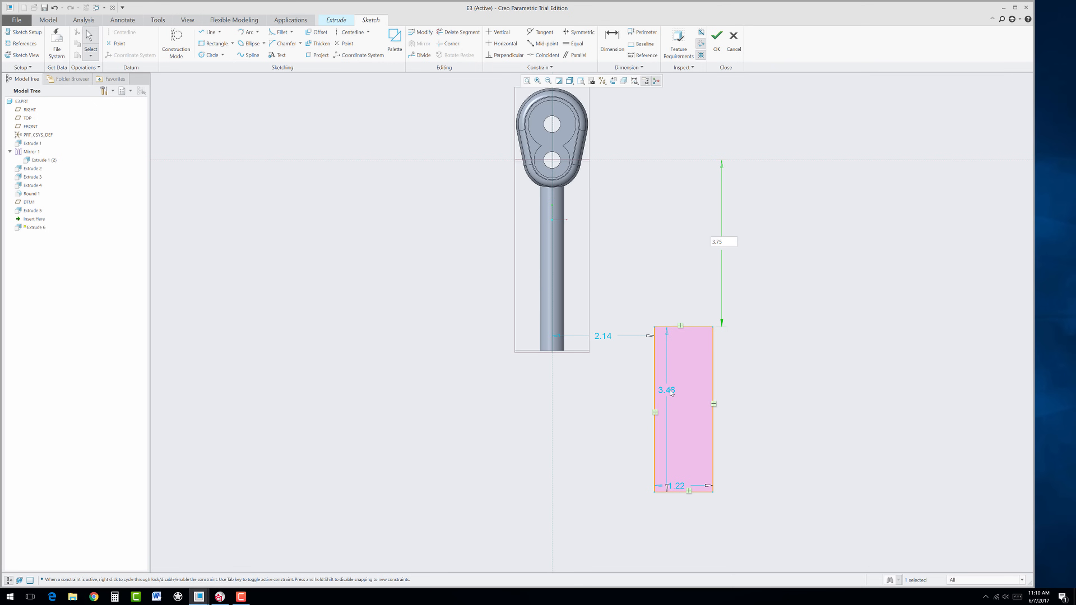
double_click(726, 245)
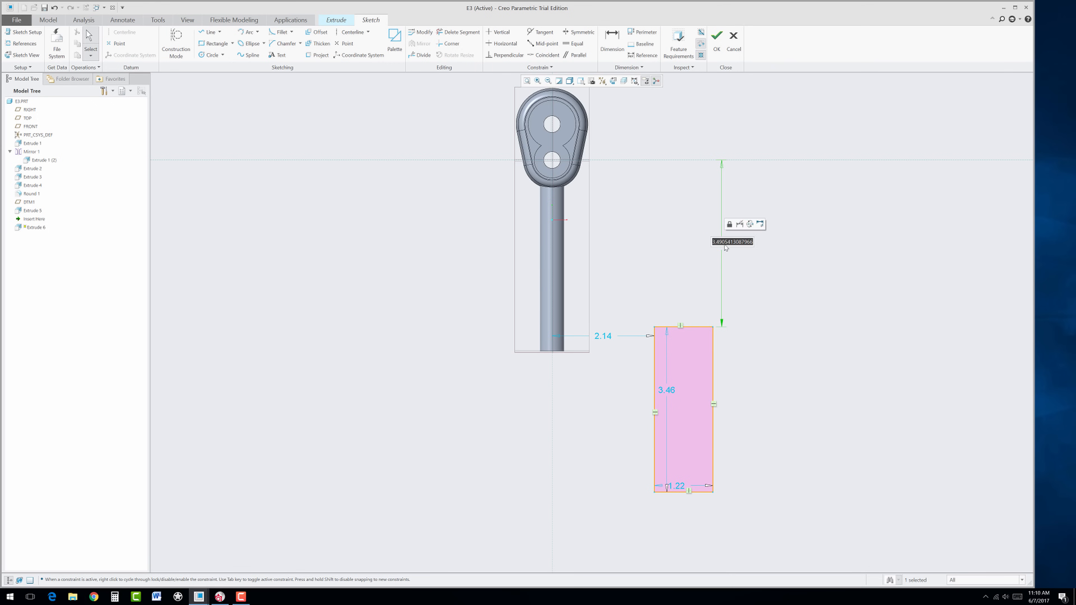
type("3.75")
key("Return")
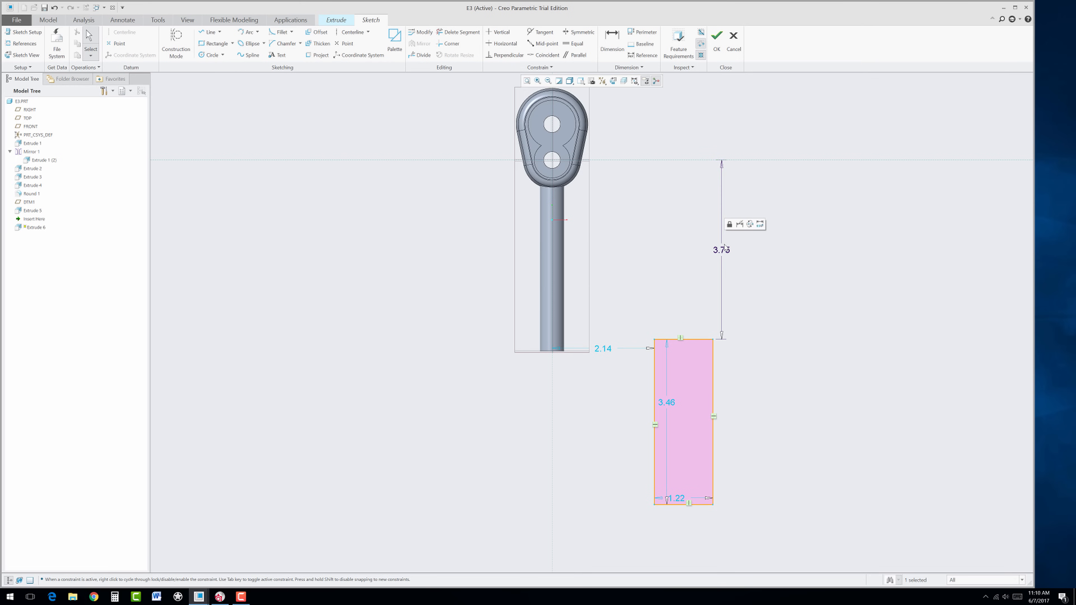
double_click(670, 404)
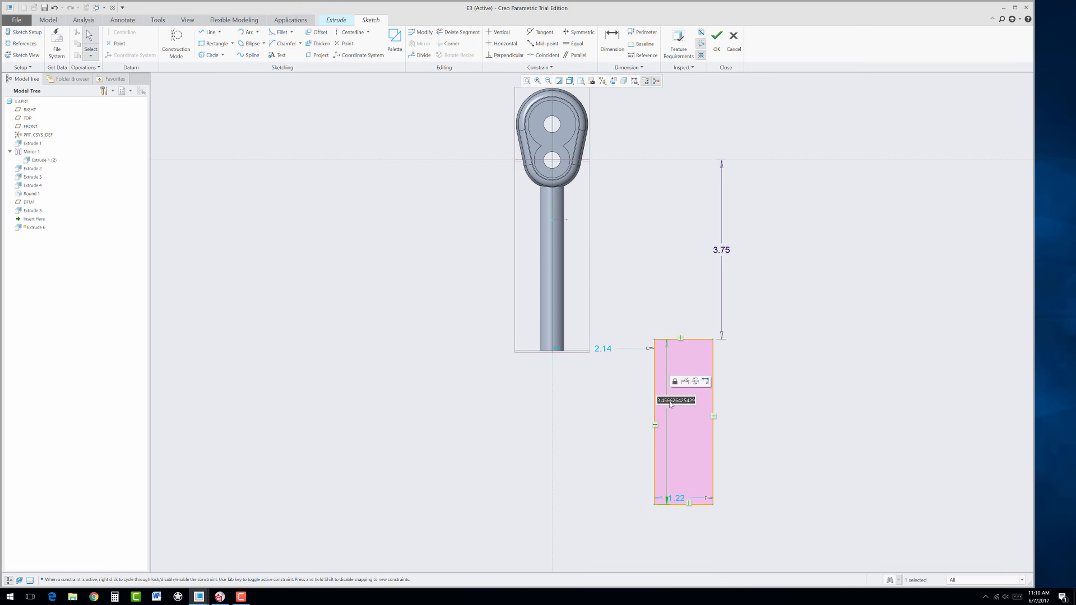
type("4")
key("Return")
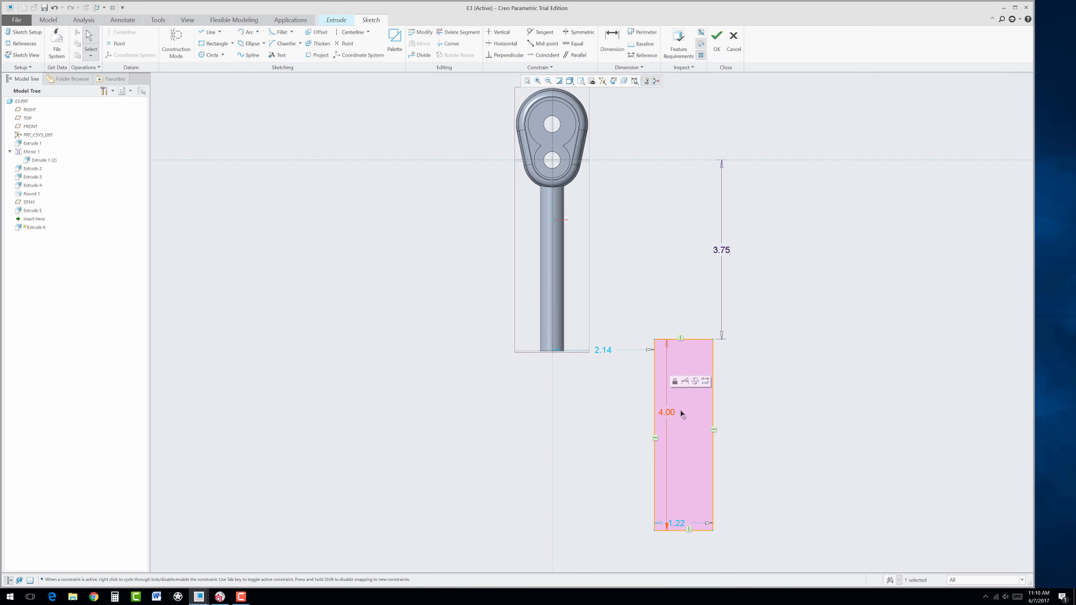
left_click_drag(737, 415, 737, 415)
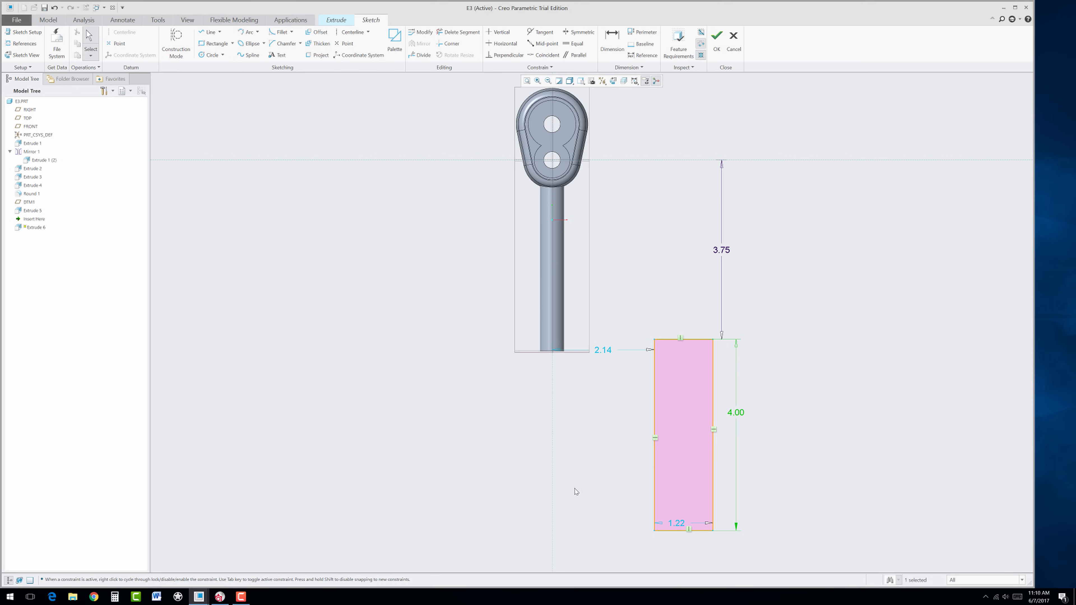
- Add a vertical centerline through the midpoint of the rectangle's upper edge
left_click(346, 34)
left_click(683, 340)
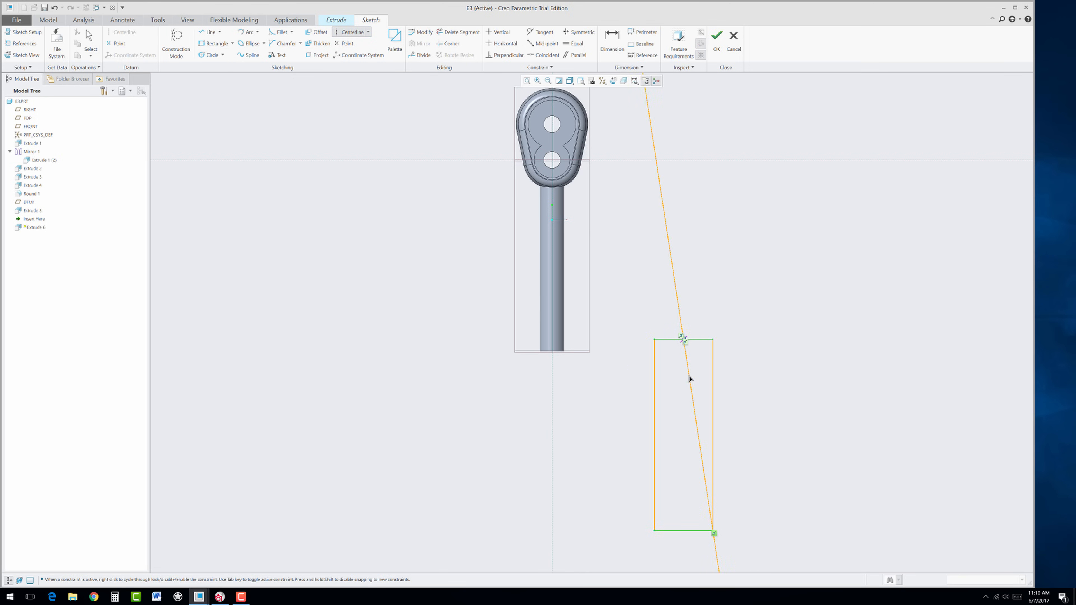
left_click(685, 391)
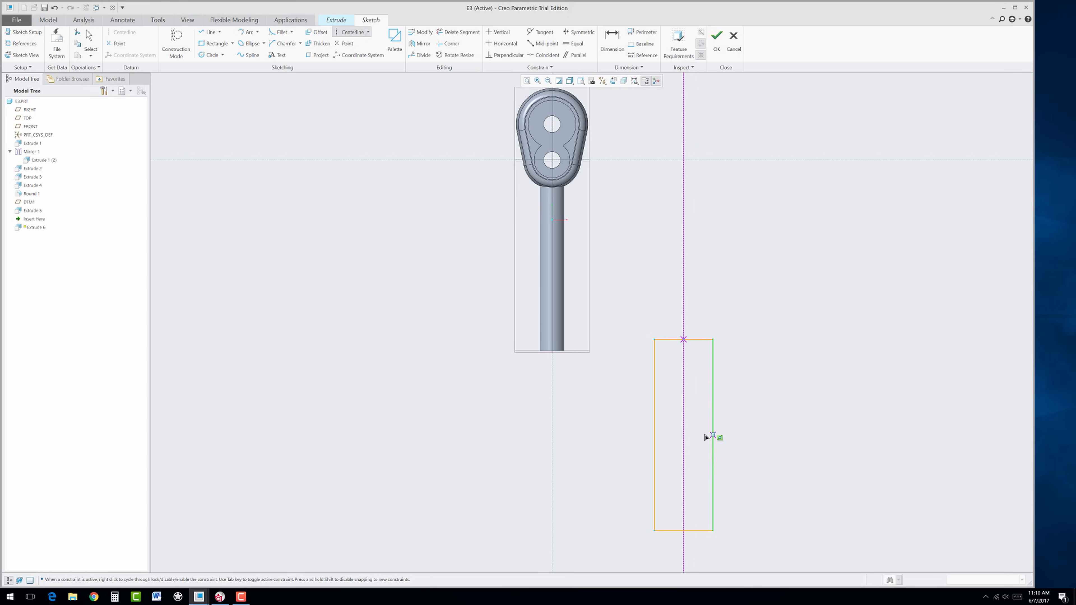
middle_click(753, 353)
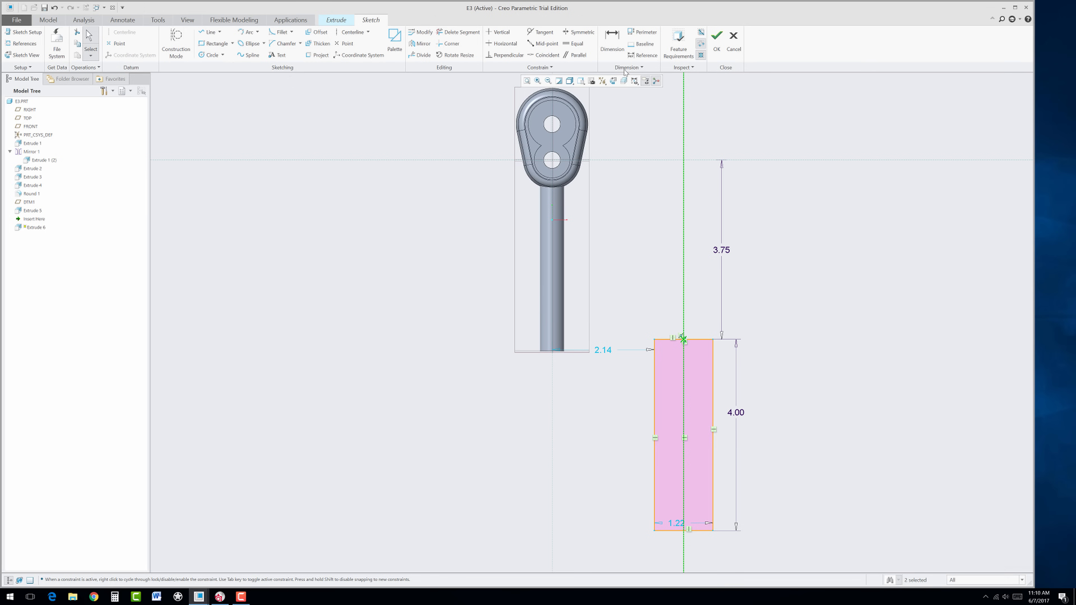
- Constrain the rectangle's centerline coincident with the vertical reference so the handle profile is centred on the shaft
left_click(547, 56)
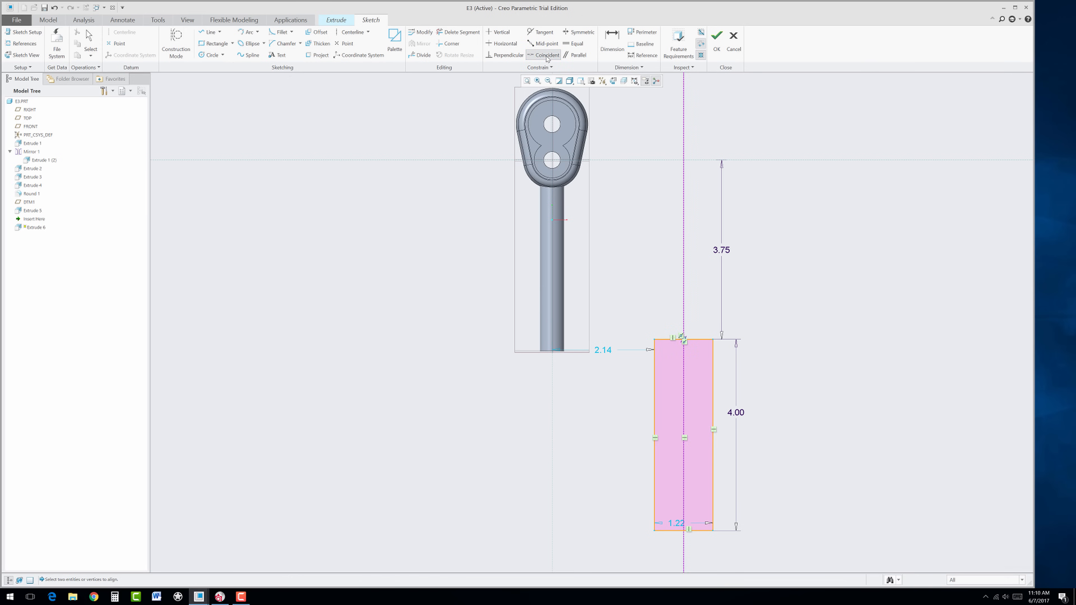
left_click(683, 398)
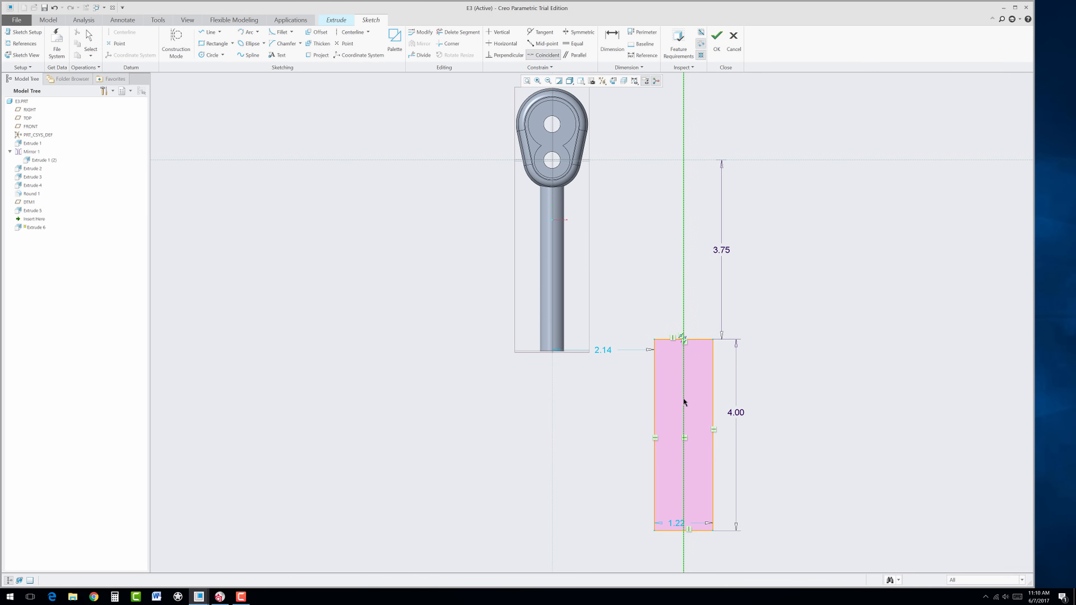
left_click(553, 331)
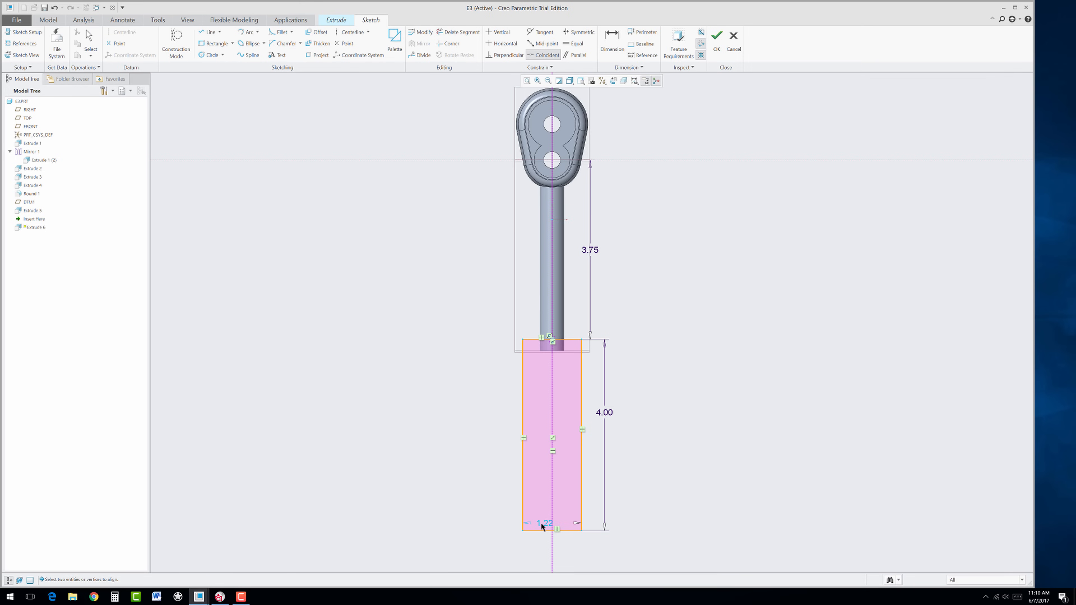
middle_click(649, 530)
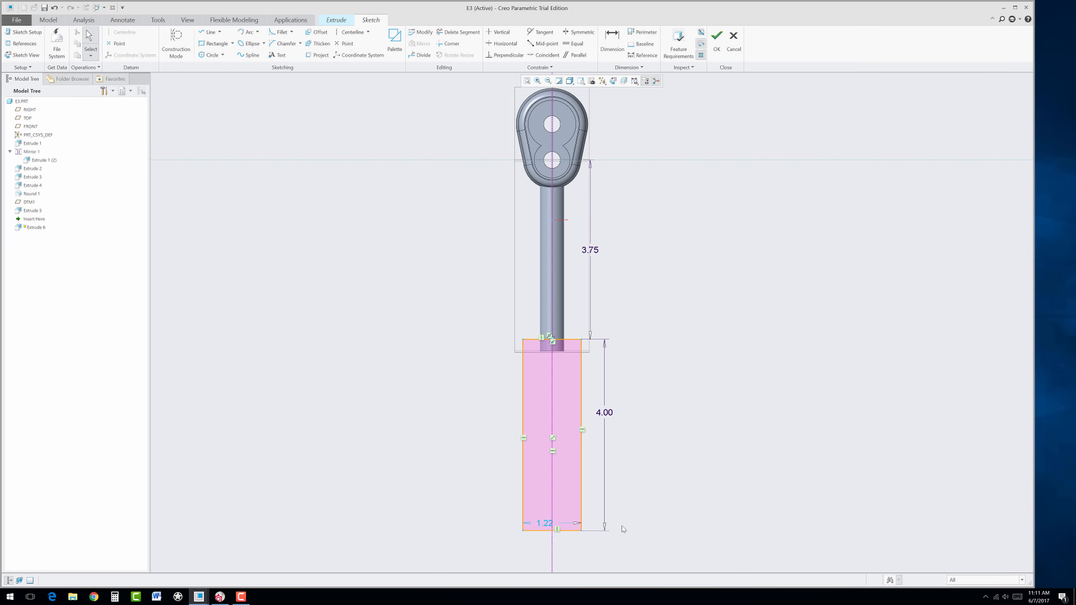
- Move the width dimension below the rectangle, set the width to 1, and finish the sketch
left_click_drag(548, 525, 615, 553)
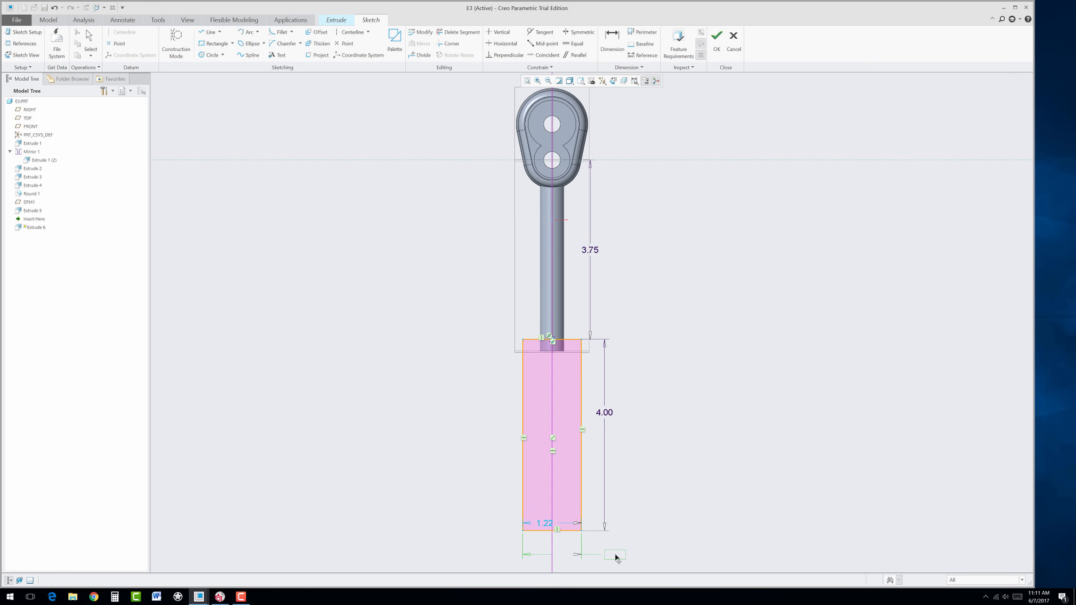
double_click(616, 554)
type("1")
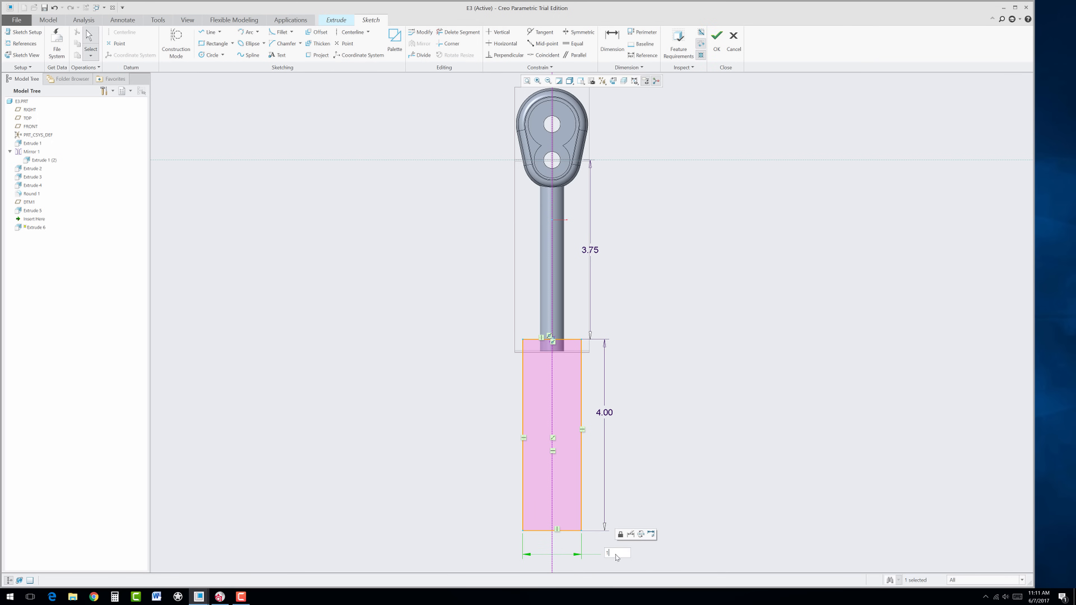
key("Return")
mouse_move(662, 437)
middle_mouse_down()
mouse_move(550, 390)
mouse_move(481, 408)
mouse_move(510, 419)
mouse_move(491, 407)
middle_mouse_up()
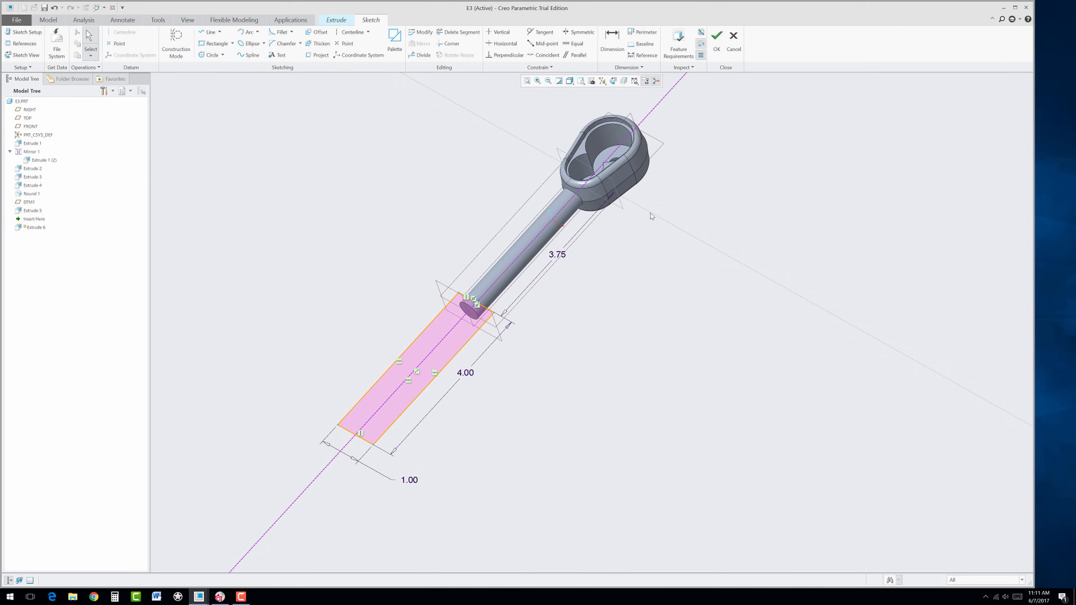
left_click(716, 42)
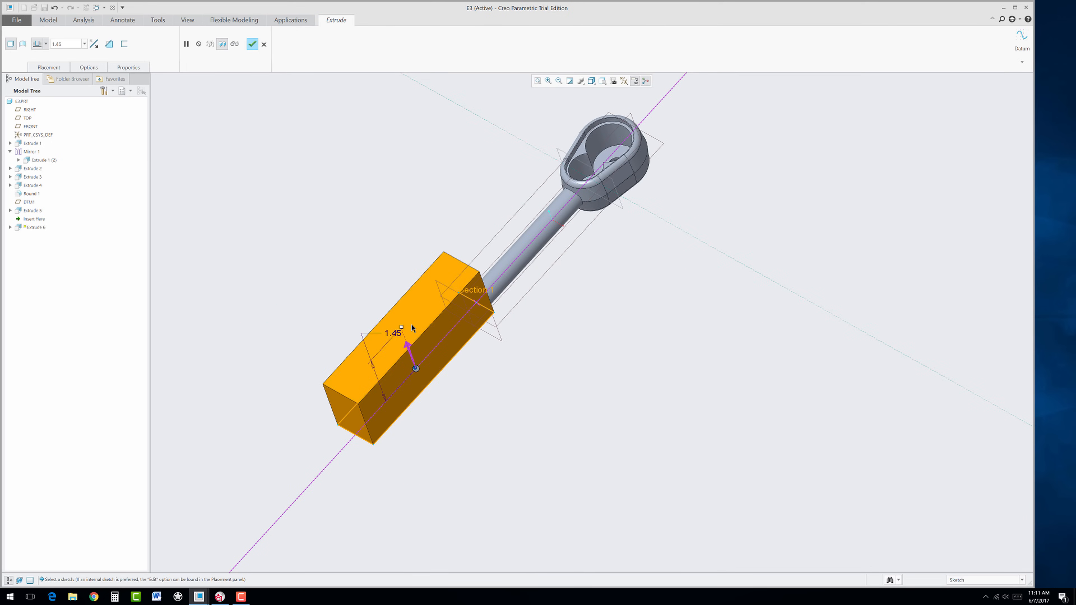
- Set the handle extrusion's depth to 0.375
double_click(394, 334)
key("BackSpace")
type(".3")
type("75")
key("Return")
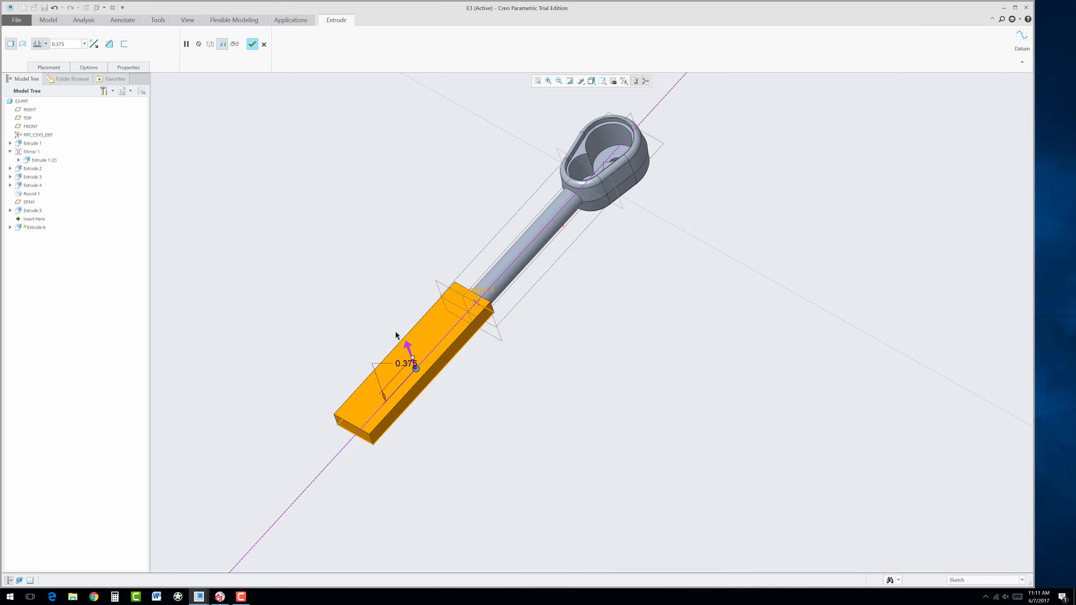
middle_click_drag(396, 336, 377, 373)
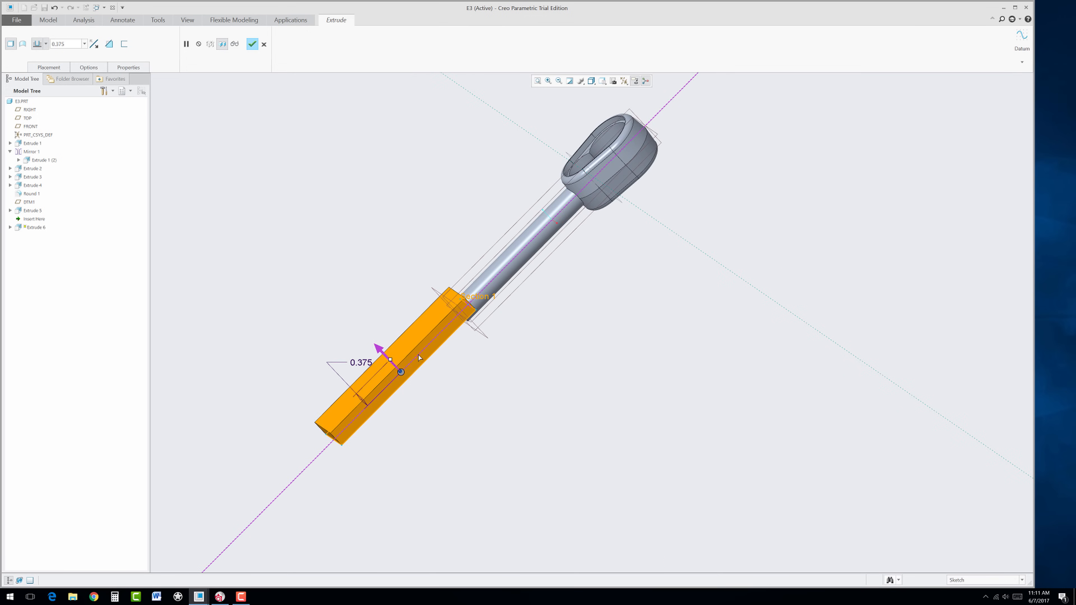
- Add a 7-degree taper to the handle extrusion and complete the feature
scroll(375, 377, "up", 2)
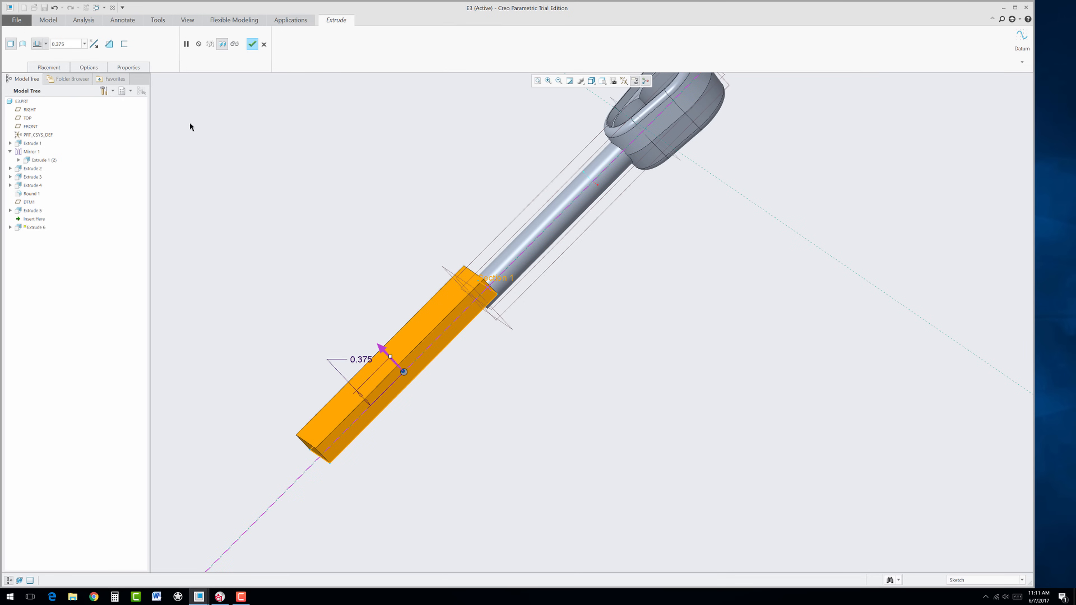
left_click(89, 68)
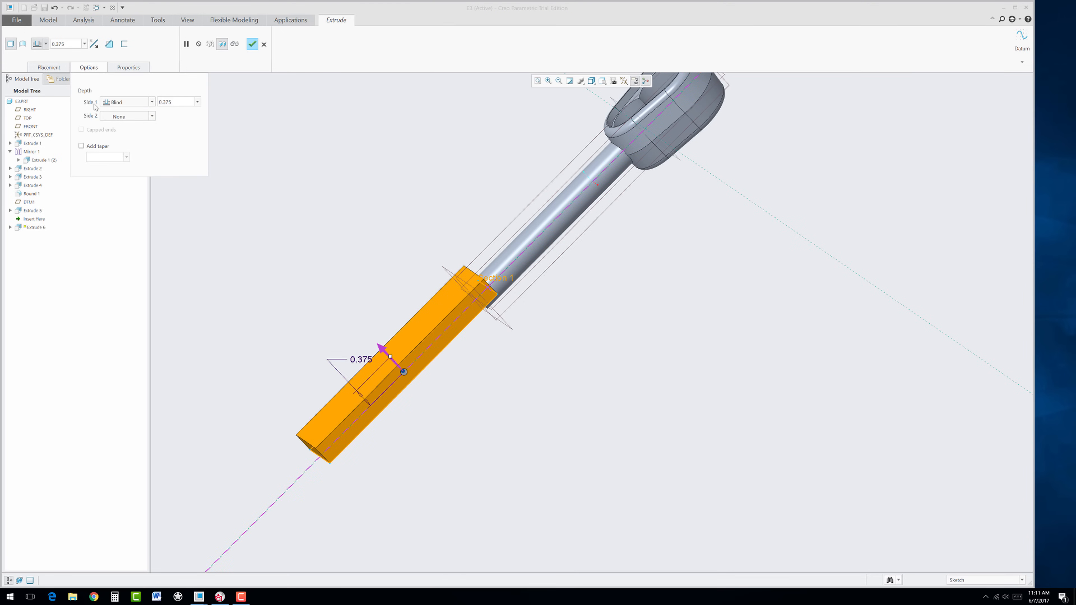
left_click(82, 146)
left_click_drag(106, 159, 80, 153)
type("7")
key("Return")
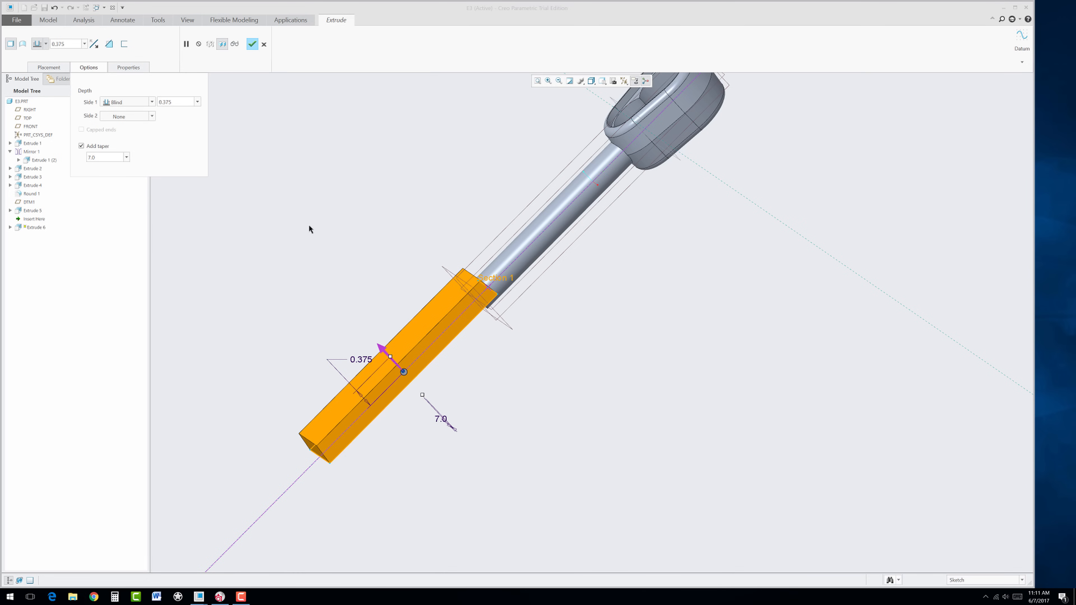
left_click(252, 44)
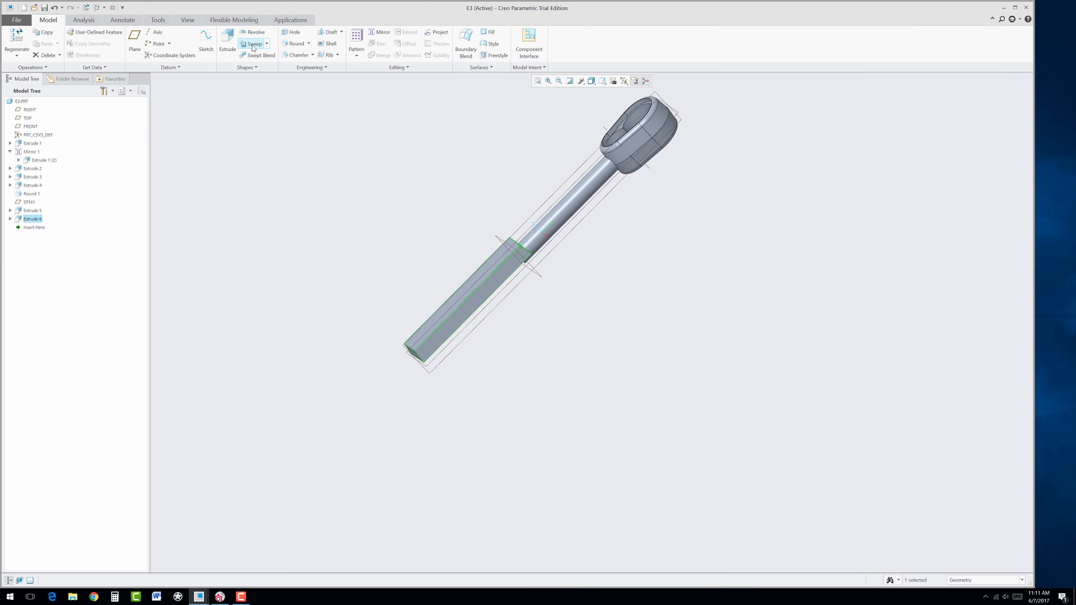
- Mirror the tapered handle extrusion about its flat base face to form the full handle
middle_click_drag(439, 240, 445, 144)
scroll(523, 175, "down", 2)
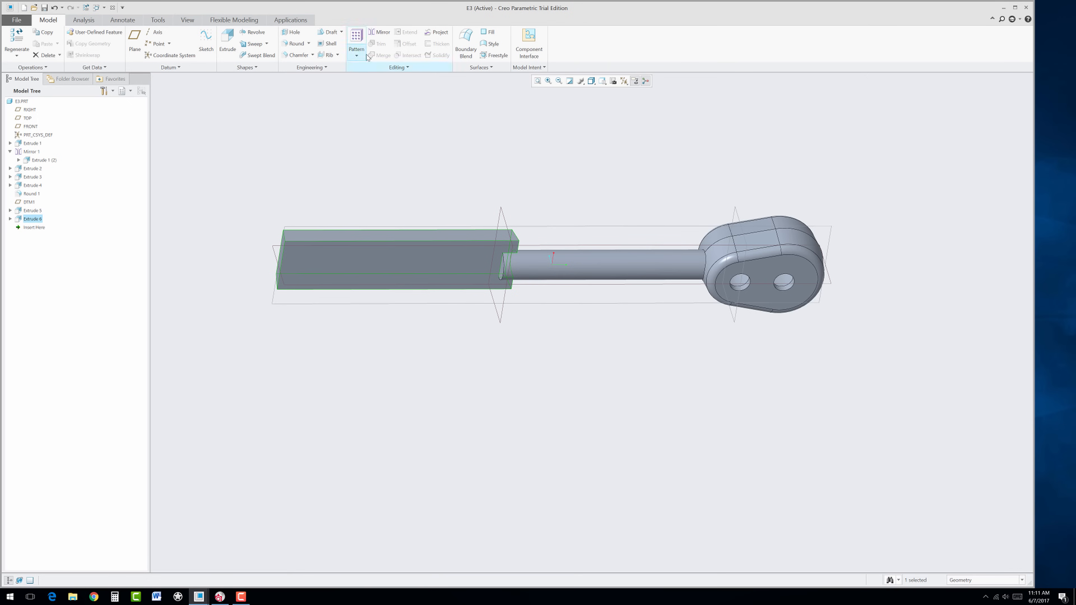
left_click(380, 33)
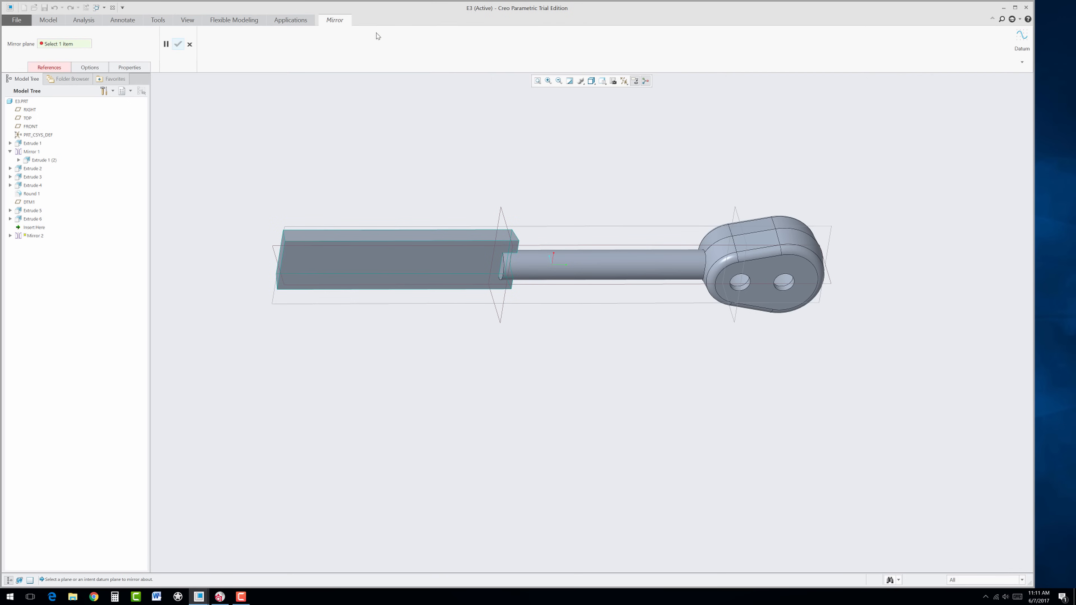
left_click(354, 268)
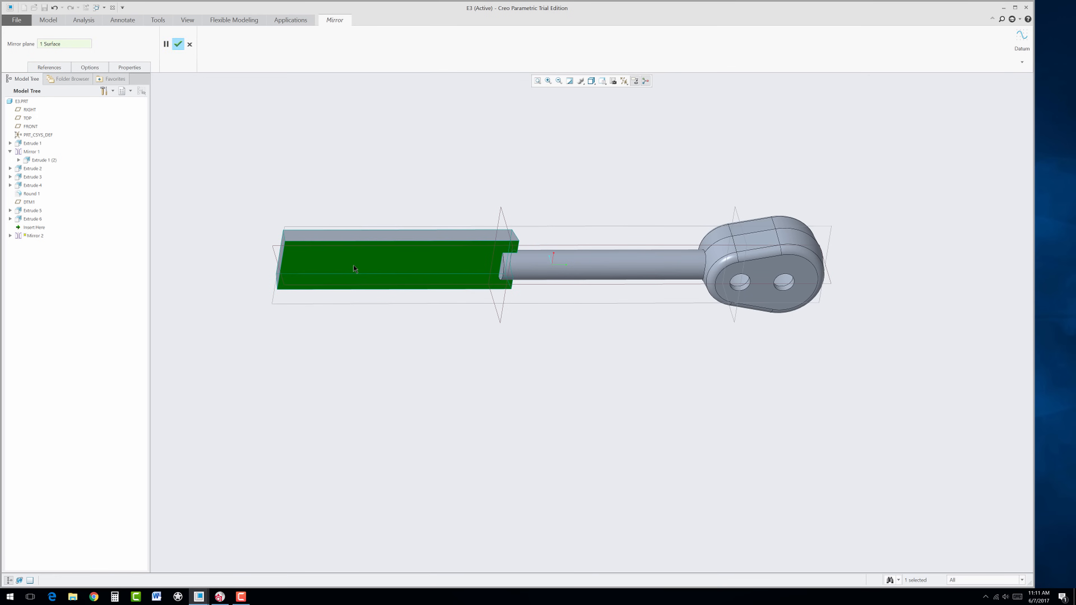
left_click(178, 44)
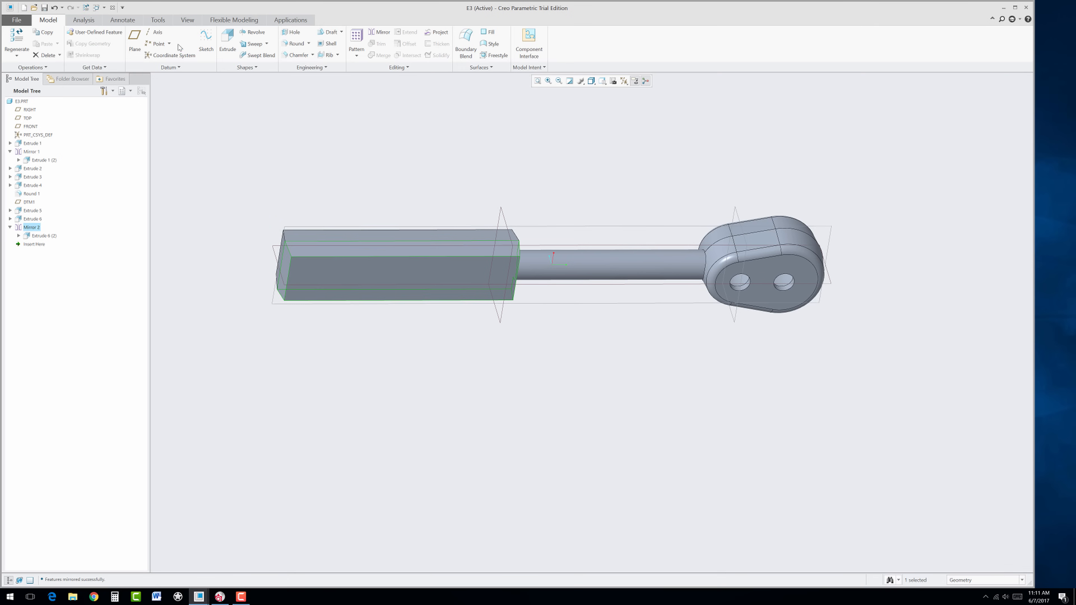
middle_click_drag(333, 224, 387, 391)
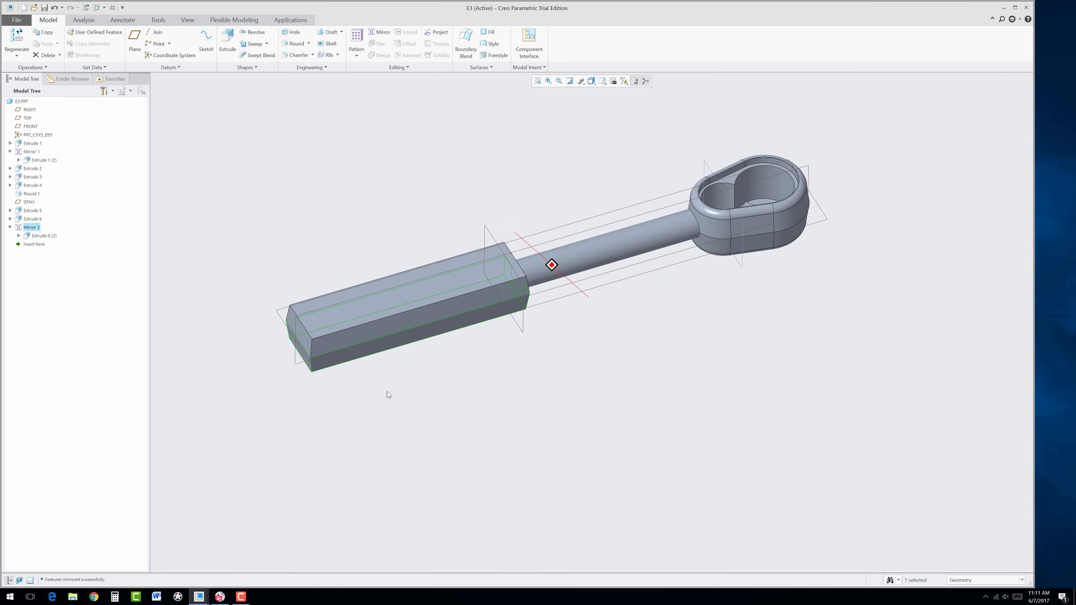
left_click(387, 391)
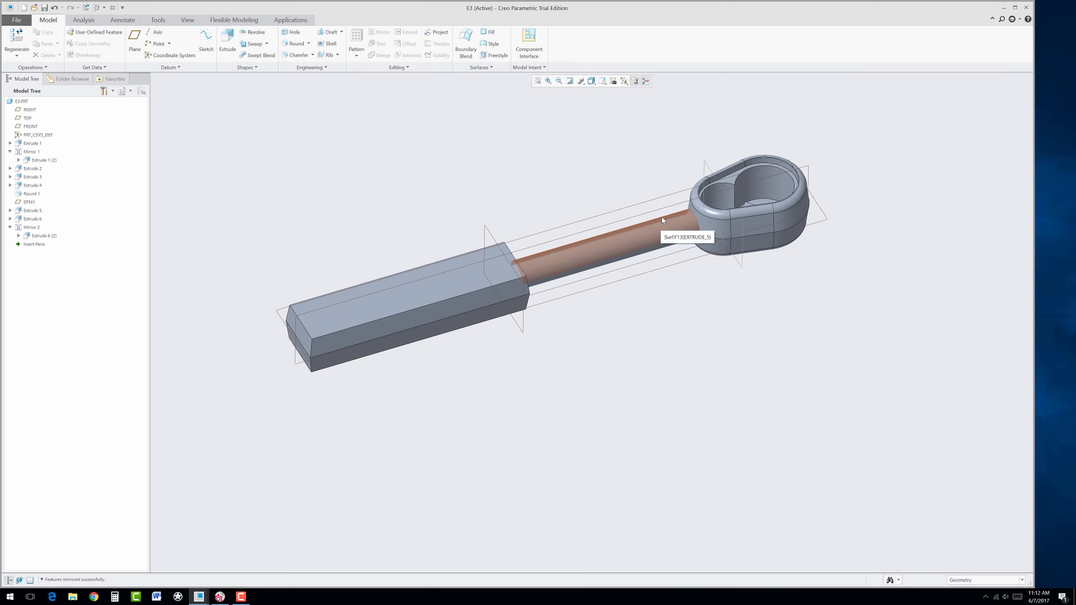
- Hide the datum planes in the model display
mouse_move(476, 205)
middle_mouse_down()
mouse_move(463, 258)
mouse_move(473, 207)
middle_mouse_up()
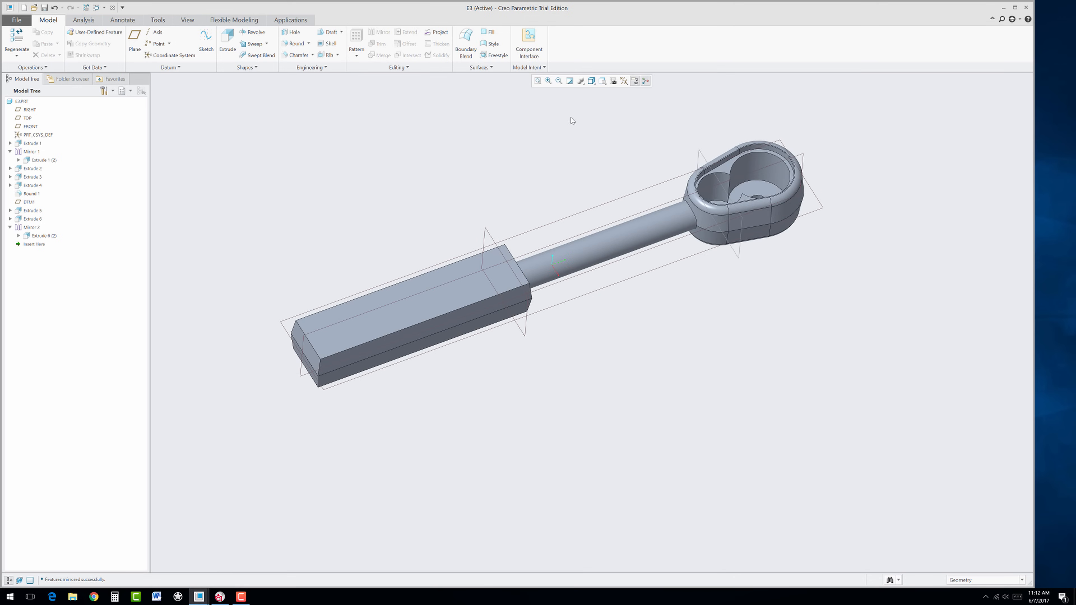
left_click(625, 81)
left_click(648, 128)
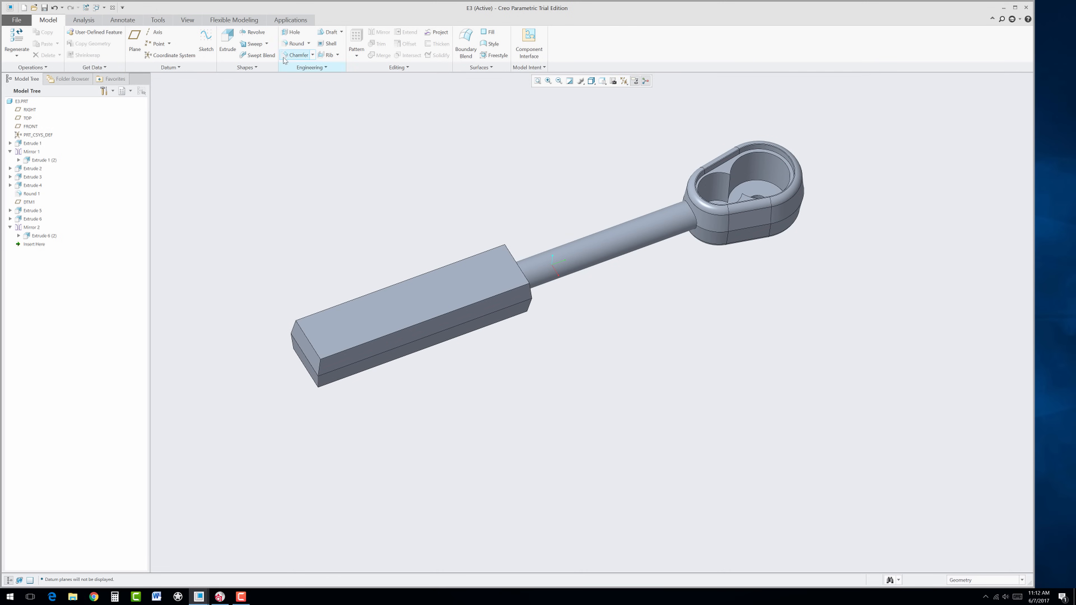
- Start a Round with a 0.125 radius and apply it to the handle's four outer lengthwise edges
left_click(285, 44)
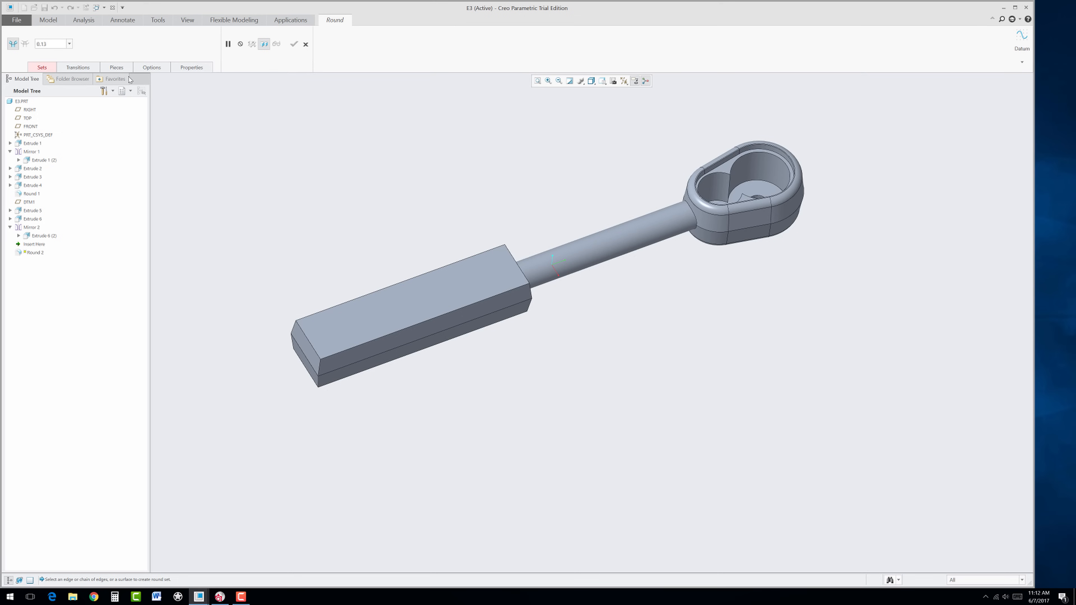
left_click(70, 44)
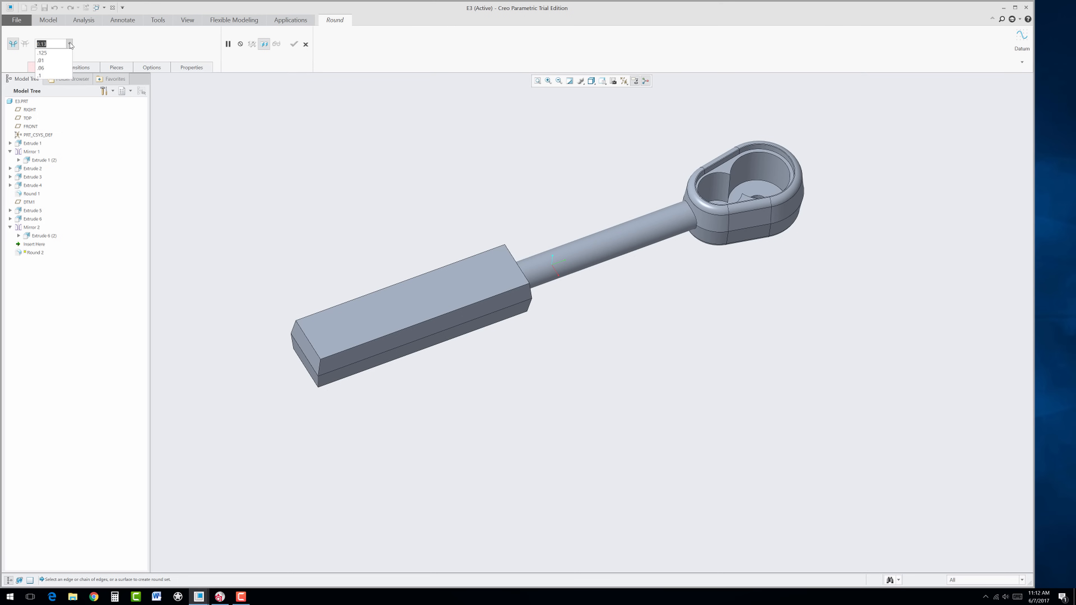
left_click(52, 56)
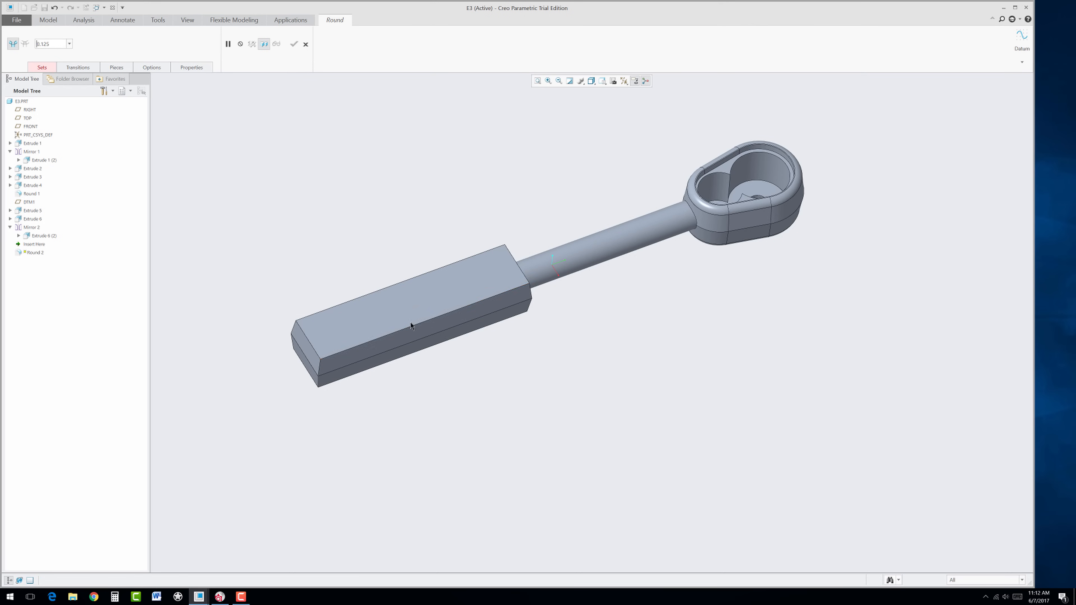
left_click(413, 329)
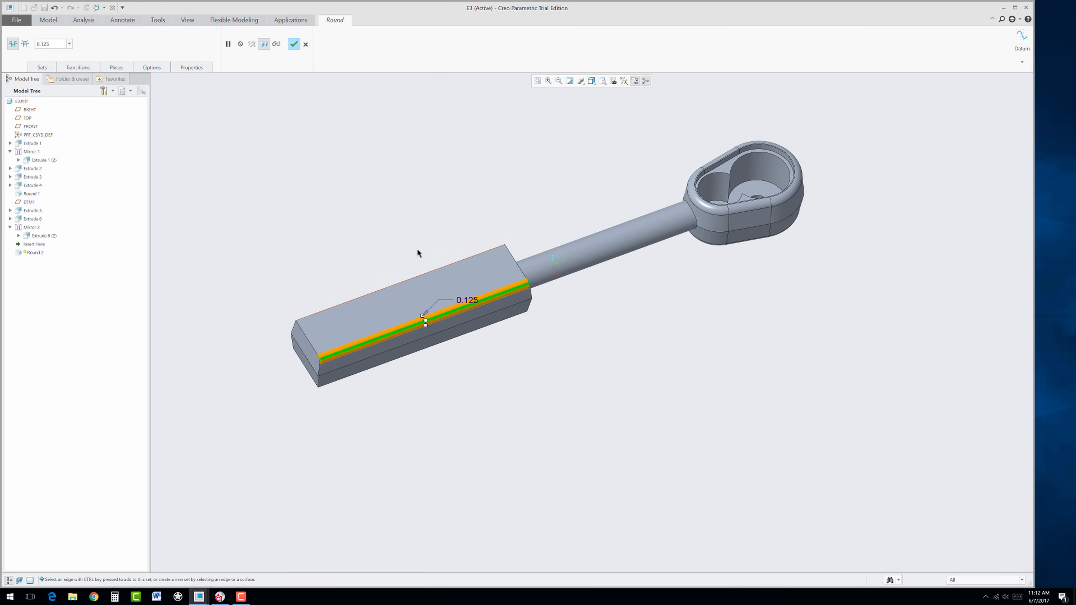
left_click(417, 277, "ctrl")
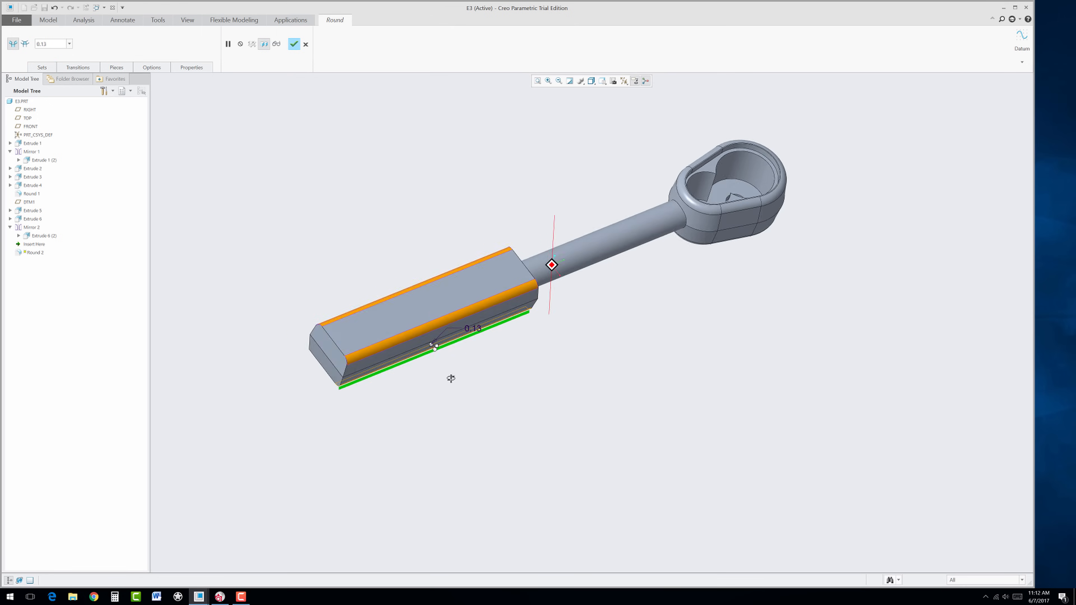
mouse_move(449, 377)
middle_mouse_down()
mouse_move(589, 409)
mouse_move(569, 401)
mouse_move(550, 424)
mouse_move(617, 359)
middle_mouse_up()
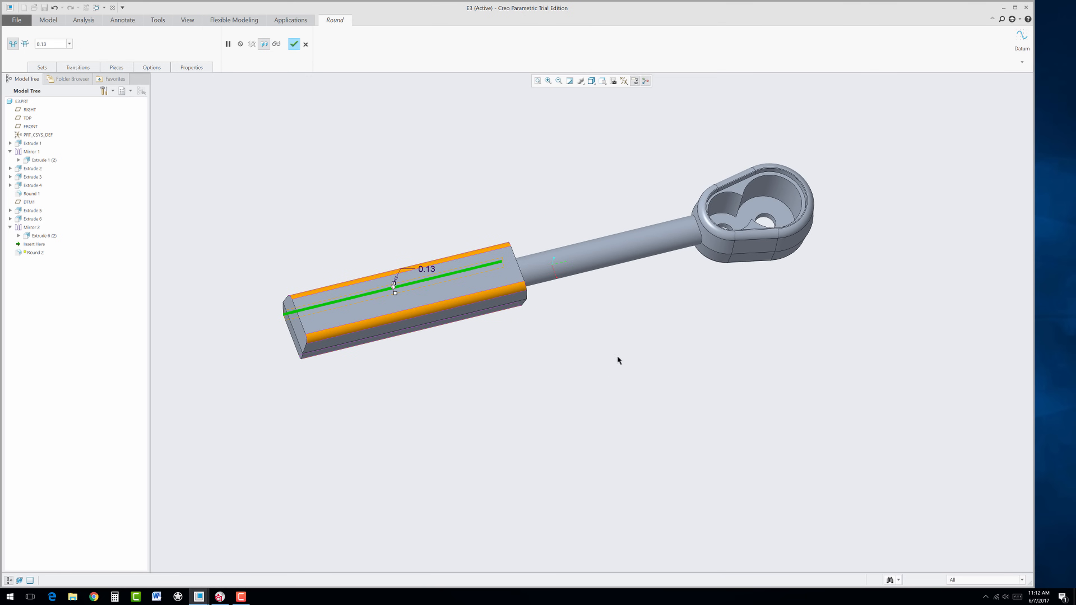
- Add a 0.06 radius round around the edges where the shaft meets the ratchet head
left_click(702, 235)
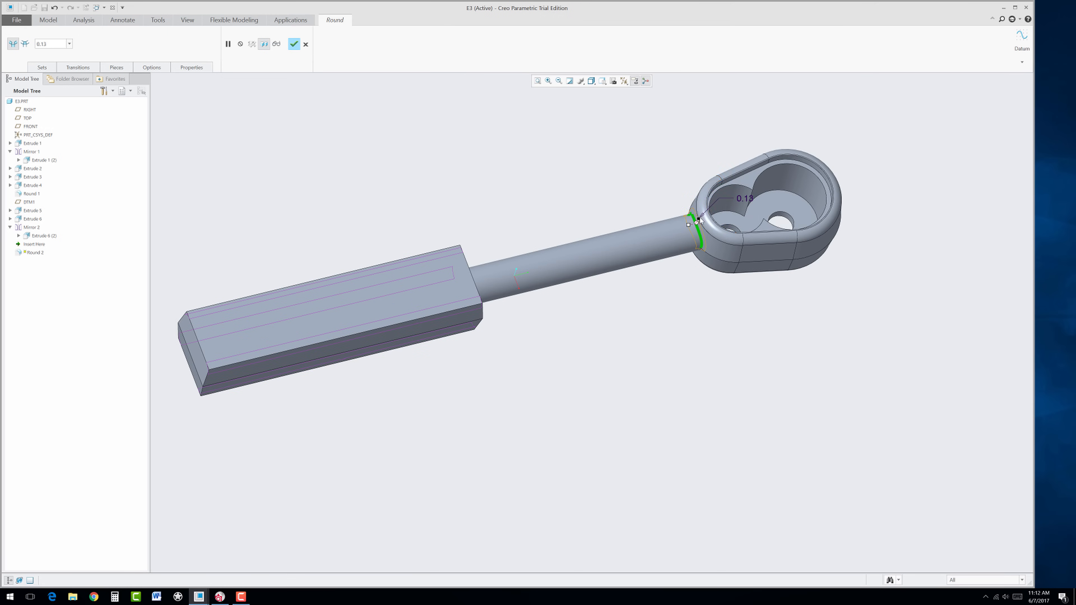
scroll(699, 222, "up", 2)
double_click(746, 198)
type(".06")
key("Return")
mouse_move(684, 279)
middle_mouse_down()
mouse_move(710, 230)
mouse_move(696, 225)
middle_mouse_up()
scroll(686, 291, "down", 2)
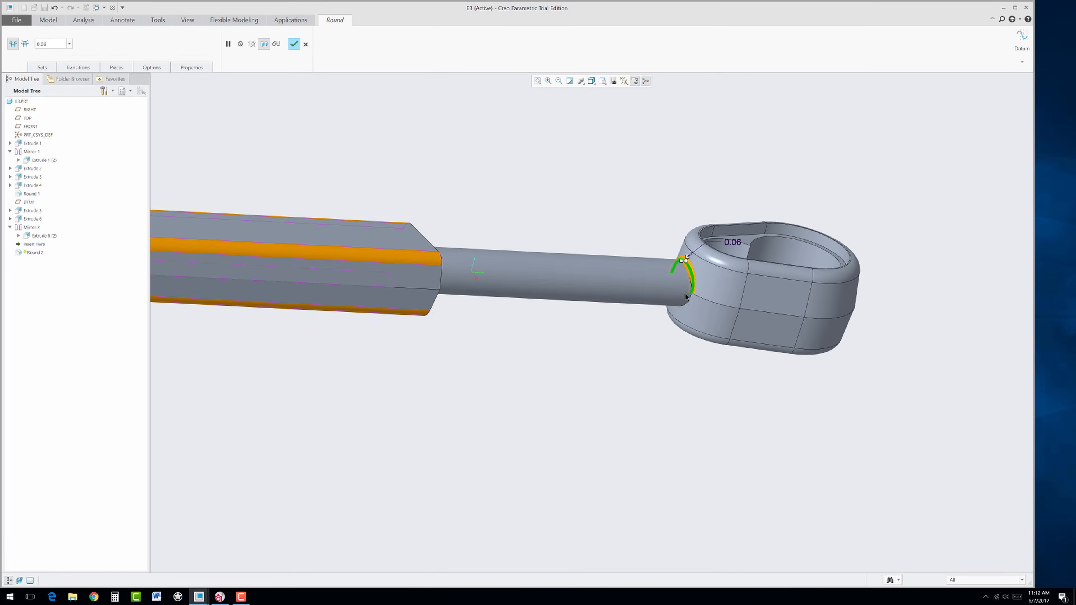
left_click(687, 306)
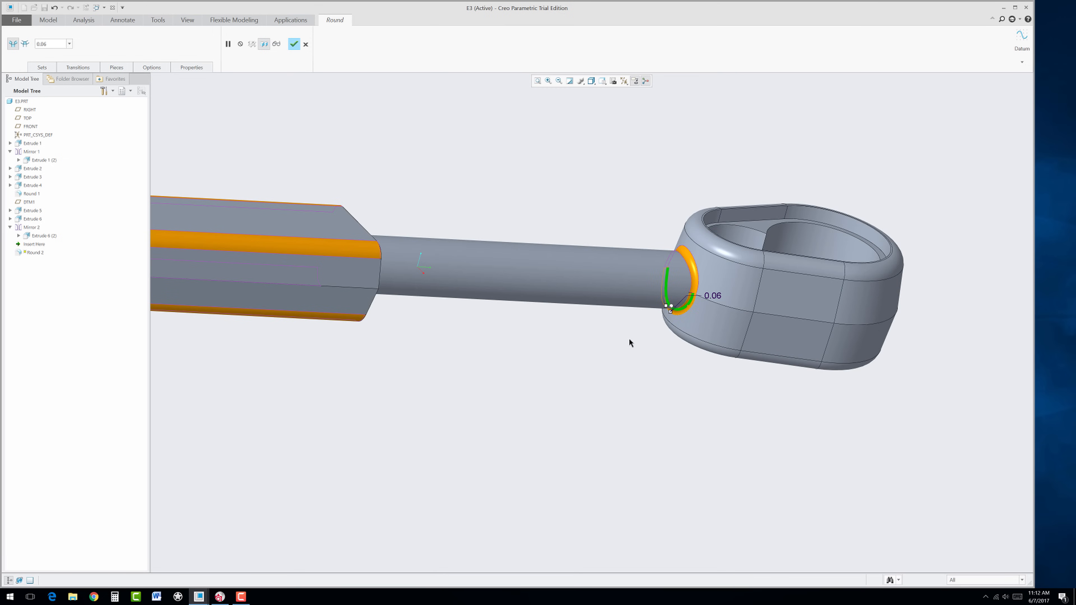
- Add a 0.06 radius round around the edge where the shaft meets the handle
mouse_move(630, 341)
middle_mouse_down()
mouse_move(562, 346)
mouse_move(399, 298)
middle_mouse_up()
scroll(360, 259, "down", 3)
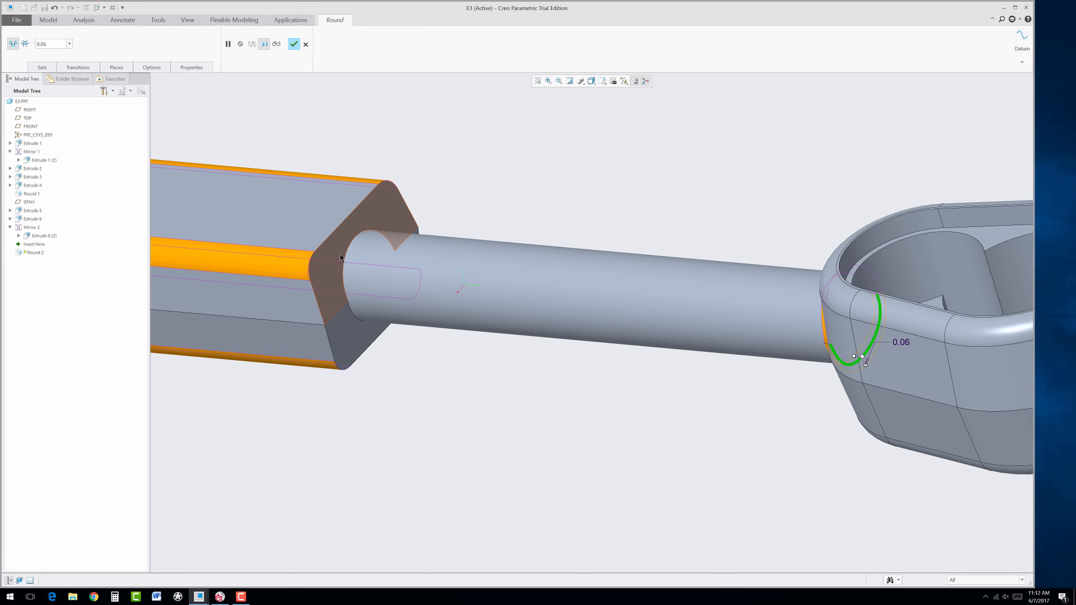
left_click(346, 263)
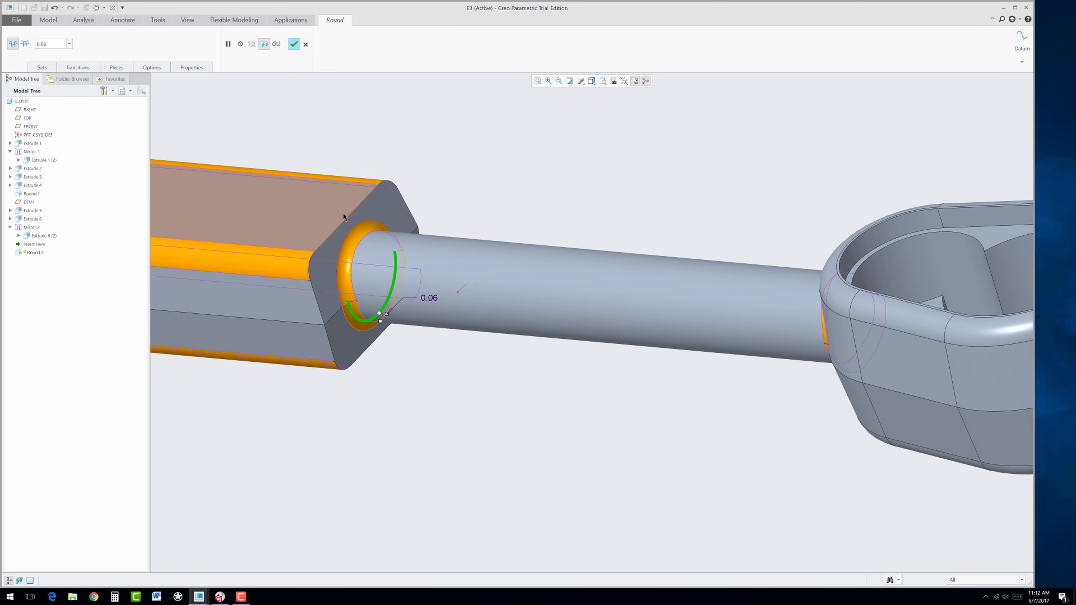
- Round the outer edges of the handle's shaft-side end face with a 0.06 radius
left_click(346, 222)
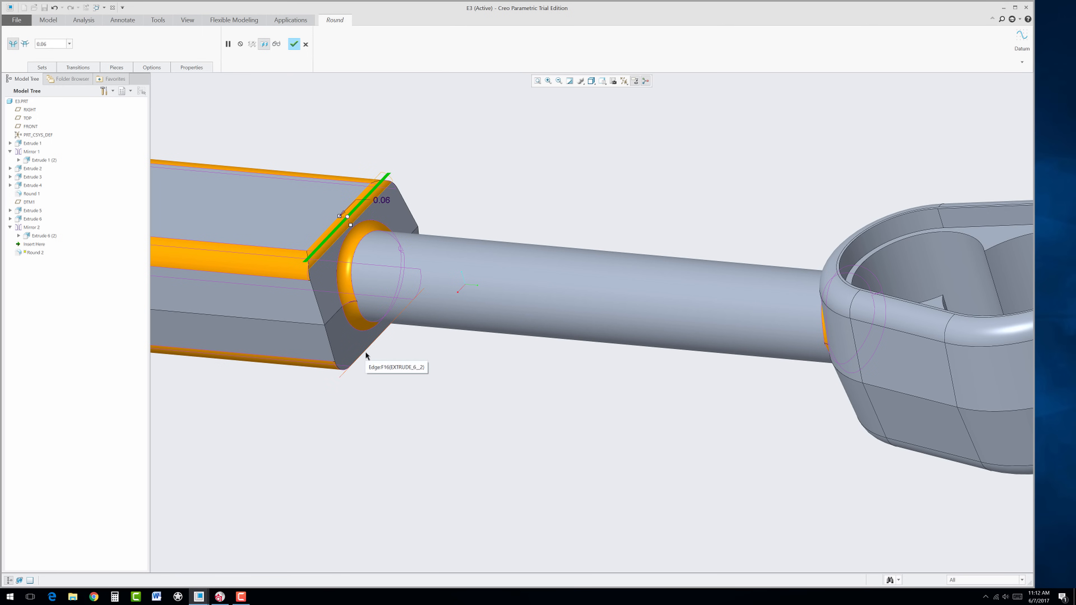
left_click(316, 299)
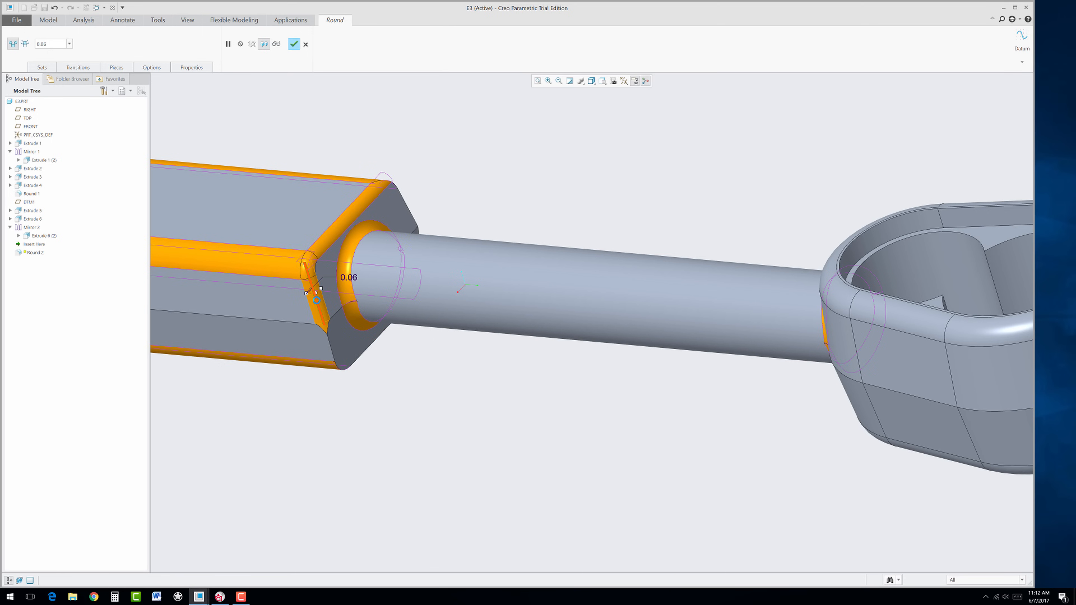
left_click(401, 196)
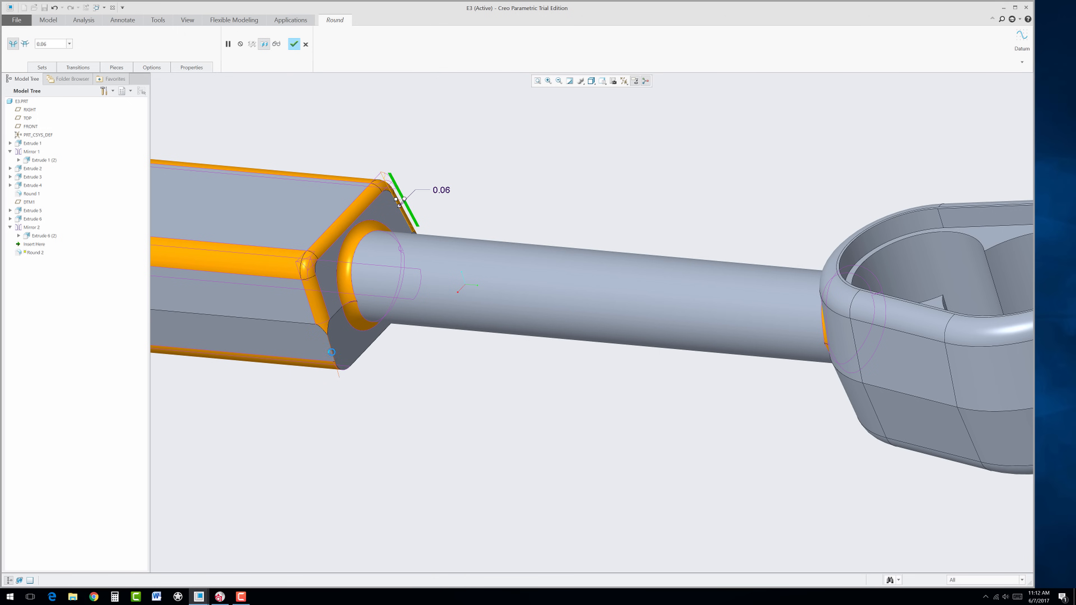
left_click(333, 356)
left_click(367, 354)
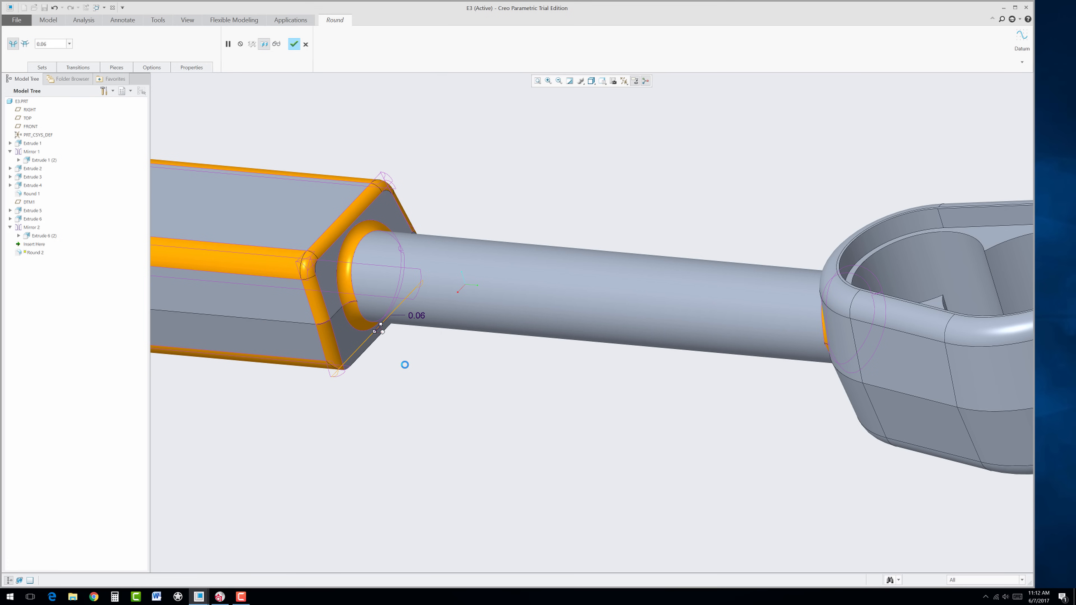
middle_click_drag(416, 365, 444, 303)
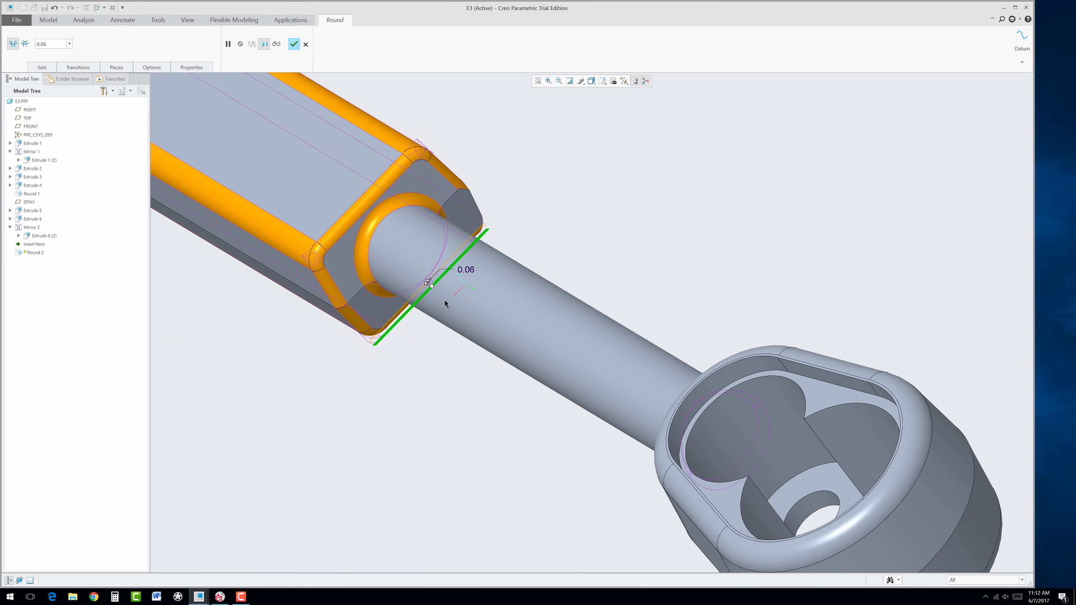
left_click(481, 211)
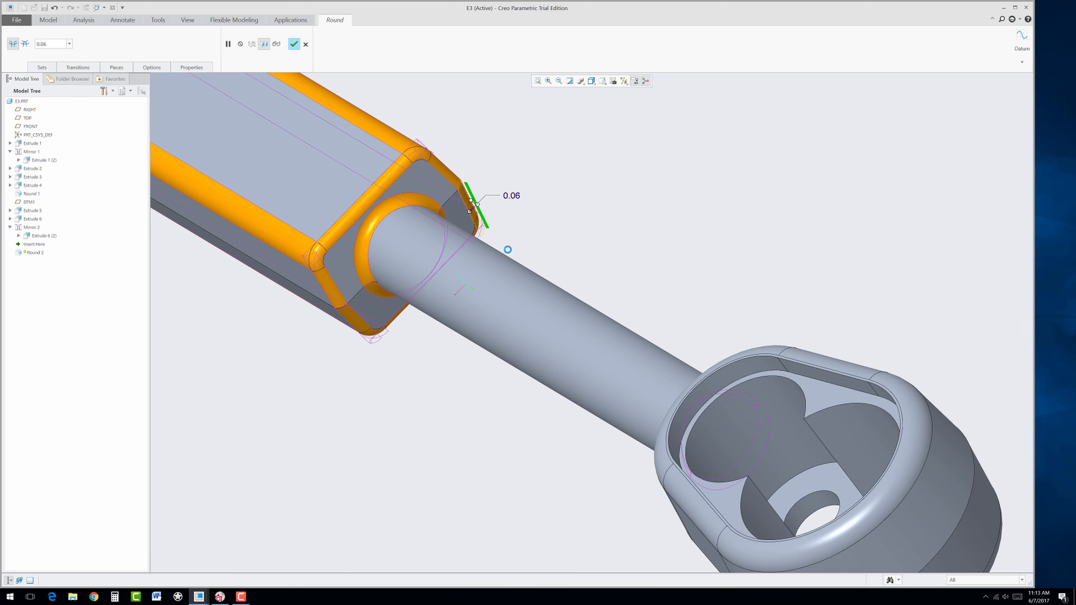
- Round the outer edges of the handle's free end face with a 0.06 radius and complete the Round feature
scroll(562, 324, "up", 3)
middle_click_drag(411, 373, 462, 348)
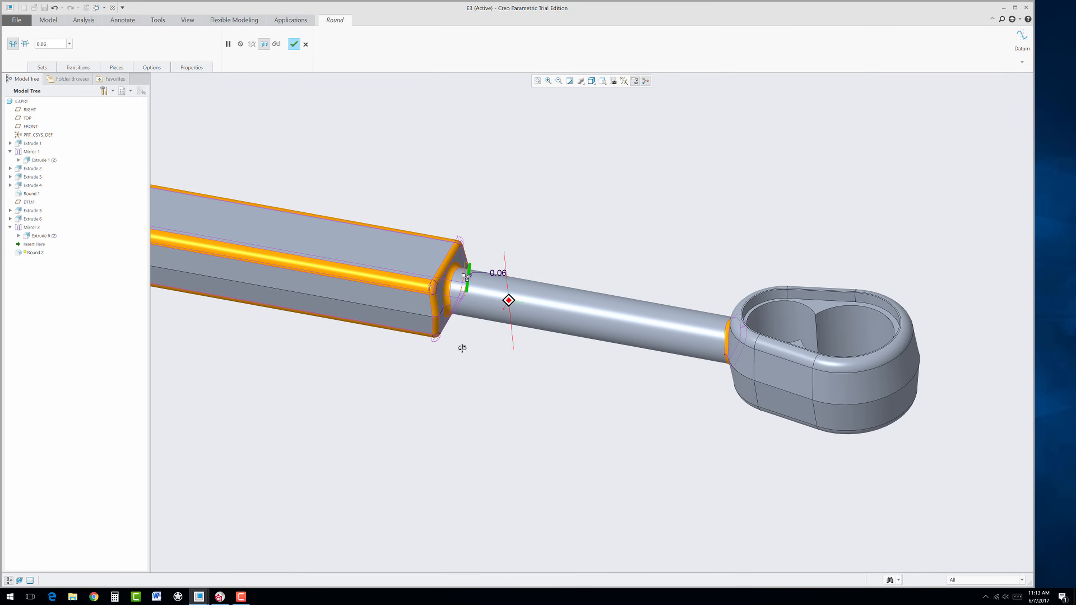
scroll(567, 392, "up", 2)
scroll(243, 336, "down", 3)
mouse_move(243, 337)
middle_mouse_down()
mouse_move(250, 320)
mouse_move(282, 339)
middle_mouse_up()
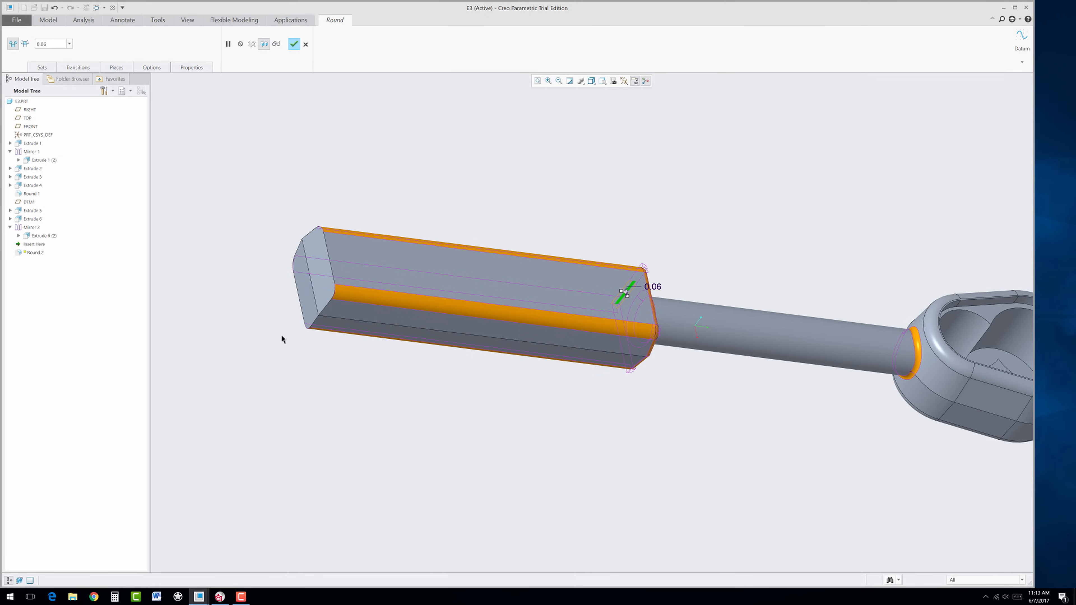
scroll(297, 297, "down", 3)
left_click(363, 248)
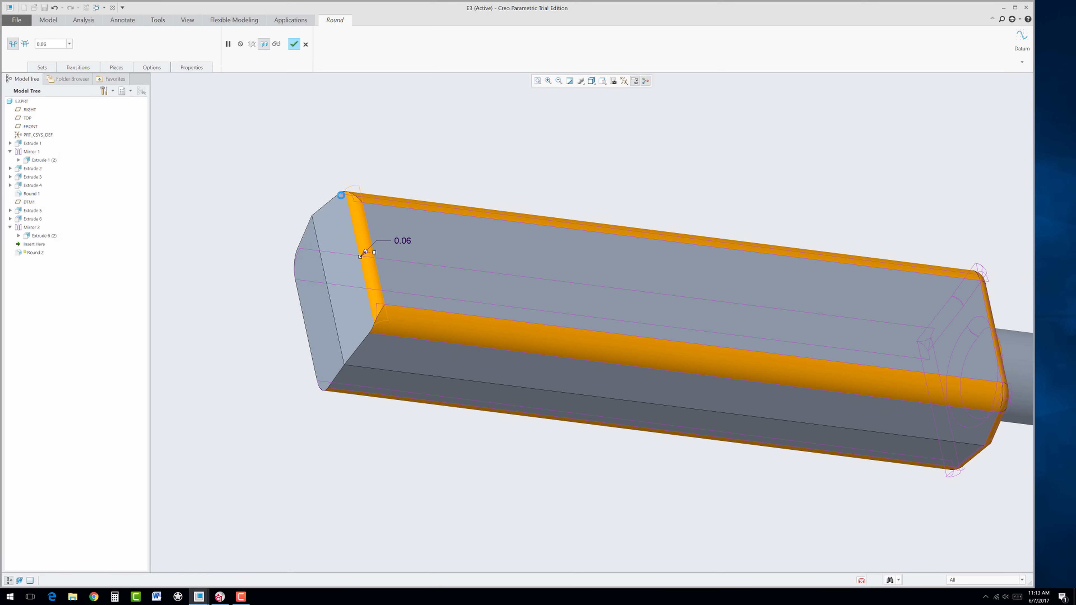
left_click(337, 197, "ctrl")
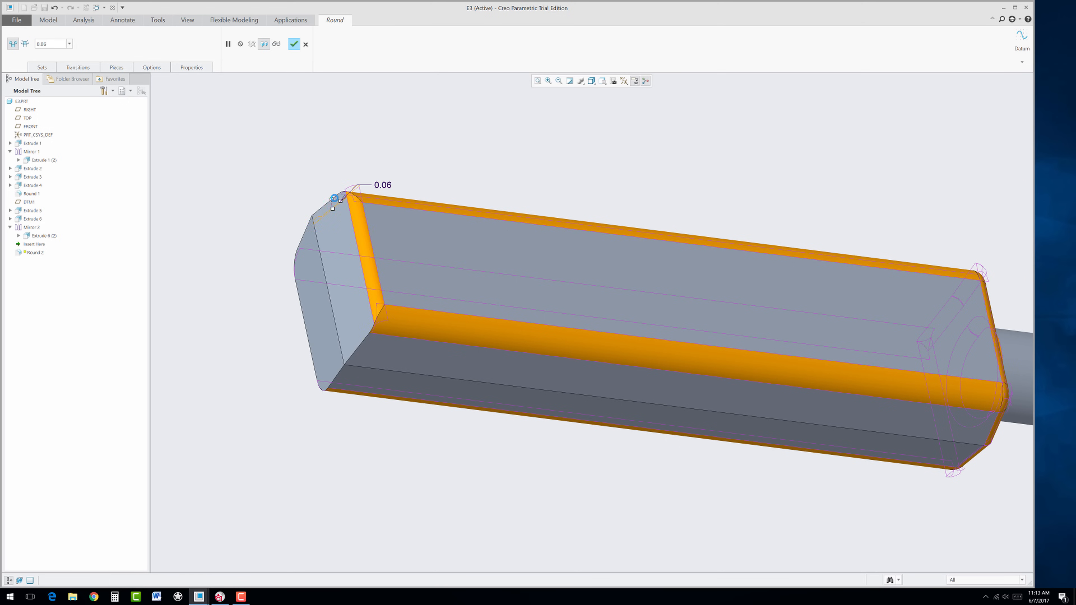
left_click(366, 342, "ctrl")
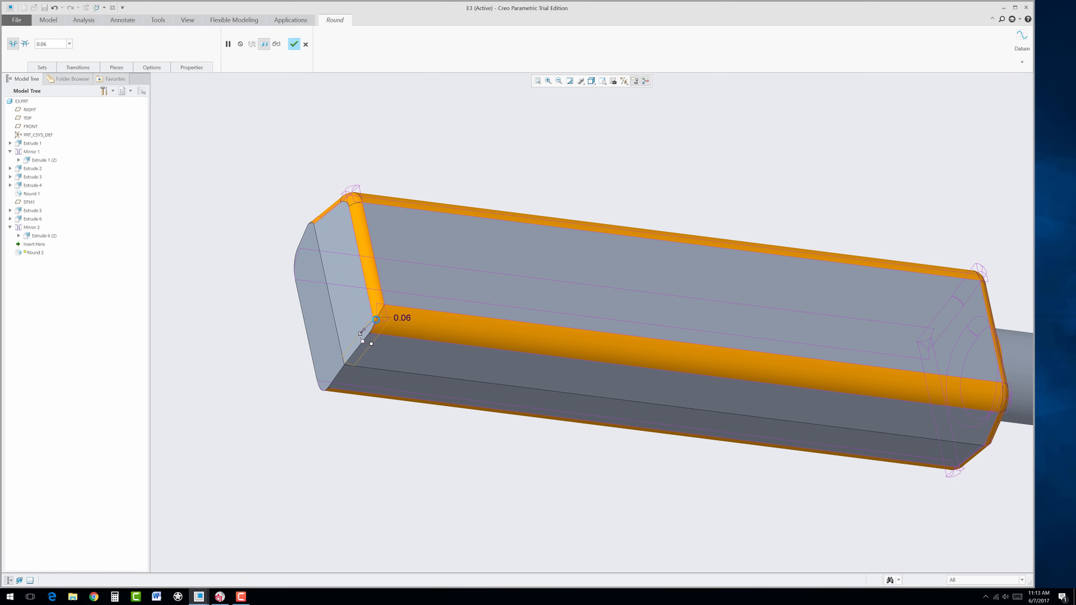
left_click(332, 386, "ctrl")
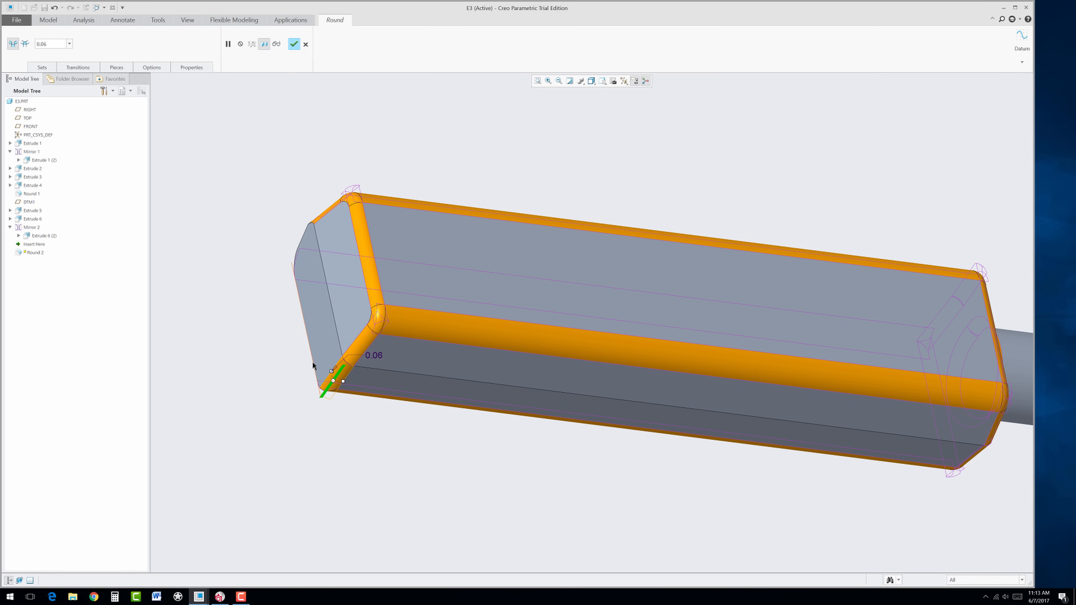
left_click(300, 244, "ctrl")
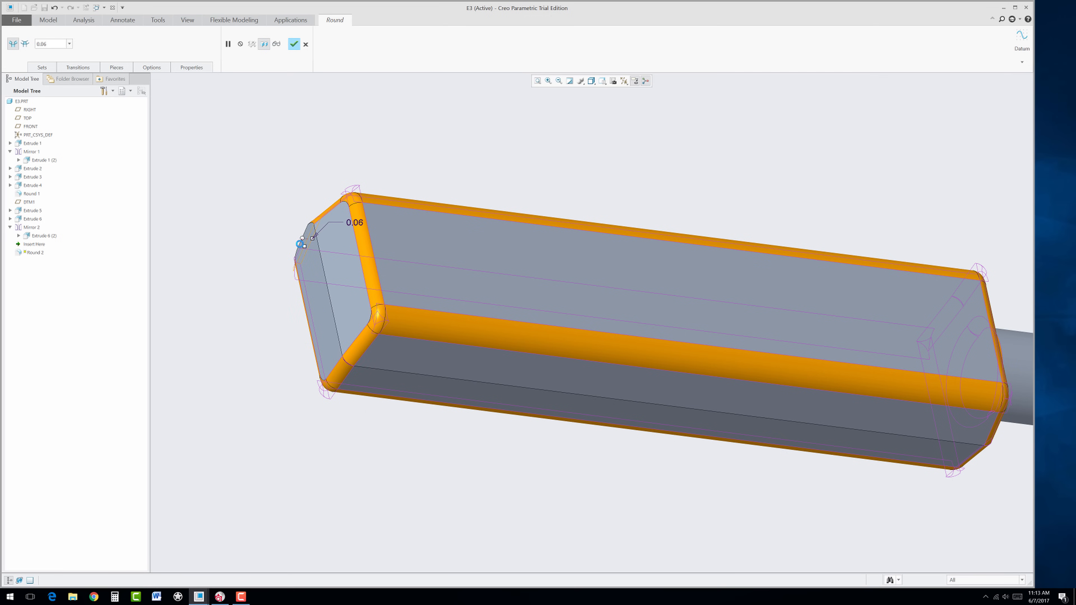
middle_click_drag(394, 390, 252, 161)
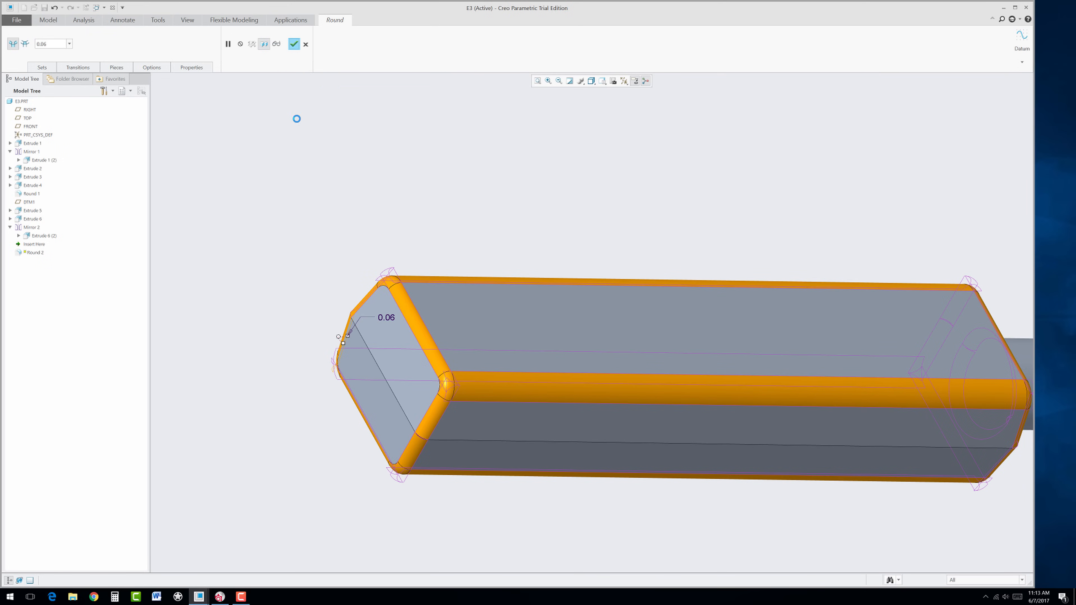
key("ctrl+d")
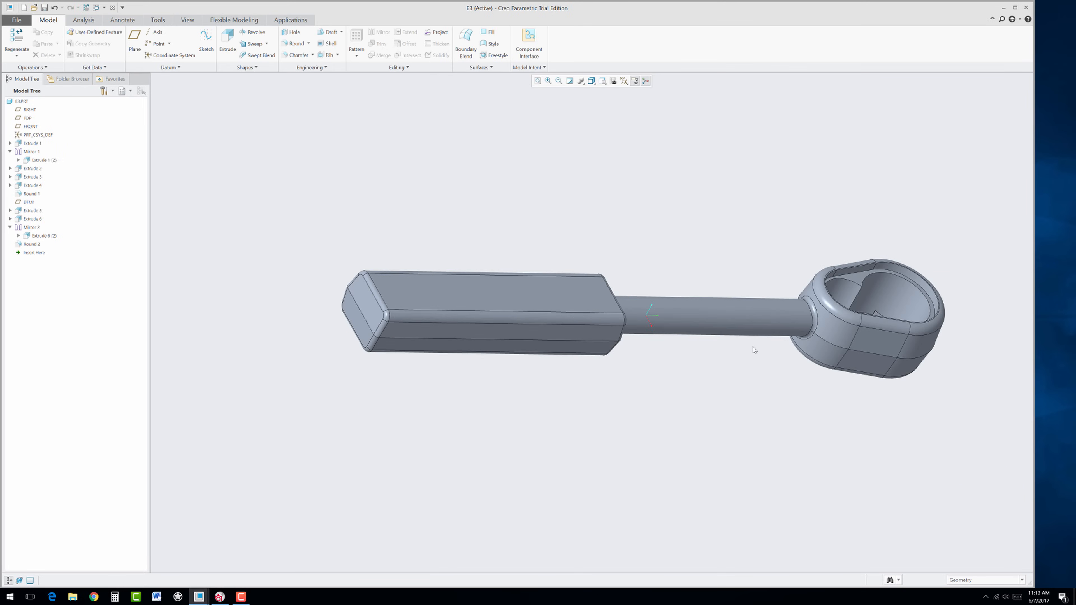
- Start an Extrude with its sketch on the handle's wide flat face, on the side where the ratchet head is open
middle_click_drag(754, 350, 683, 348)
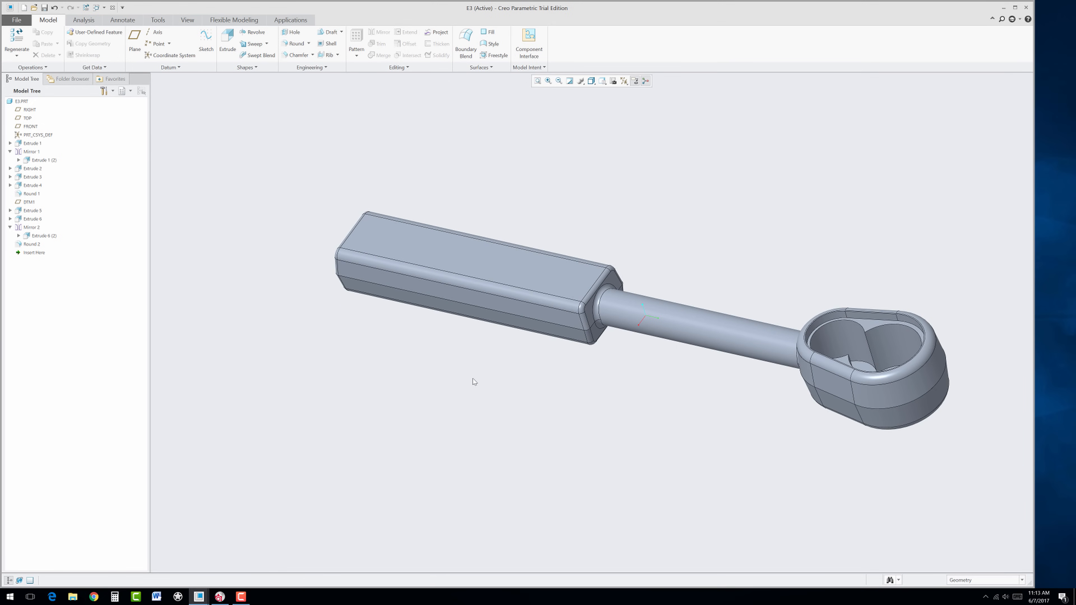
middle_click_drag(473, 379, 530, 403)
scroll(480, 415, "up", 5)
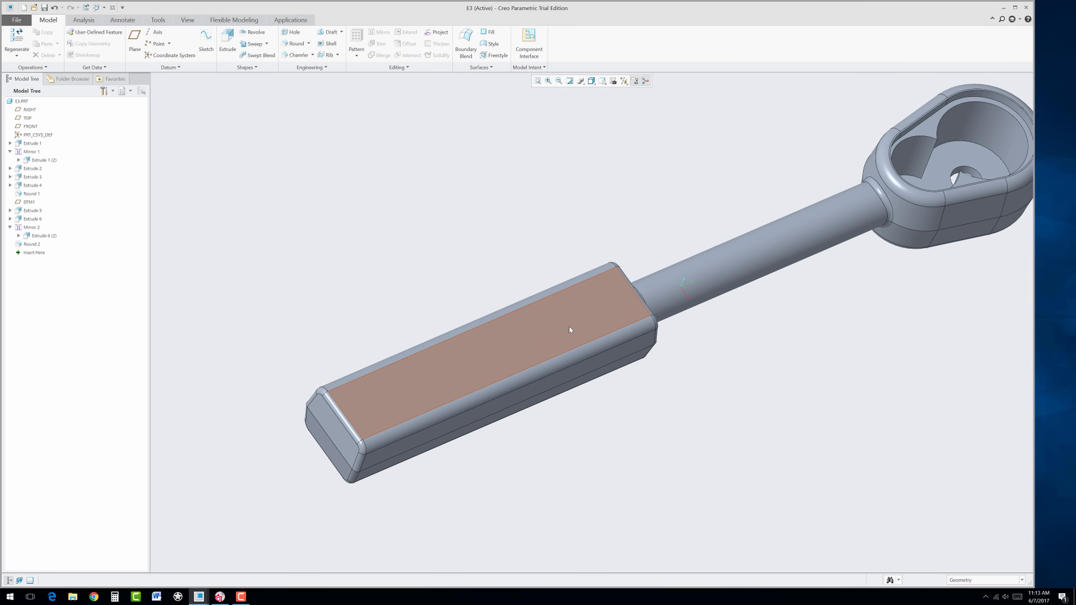
left_click(484, 364)
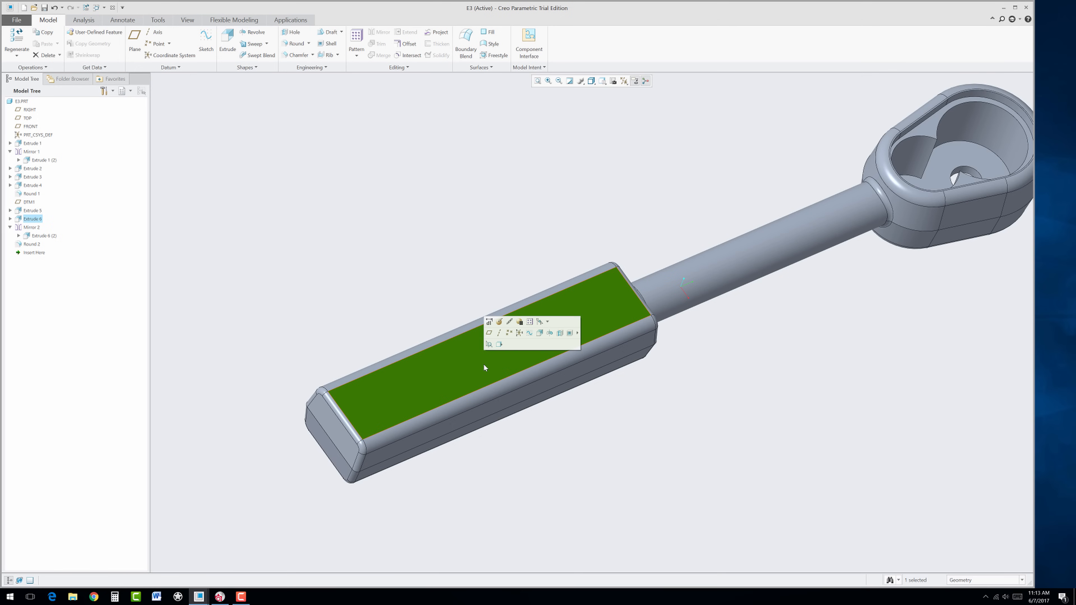
left_click(539, 334)
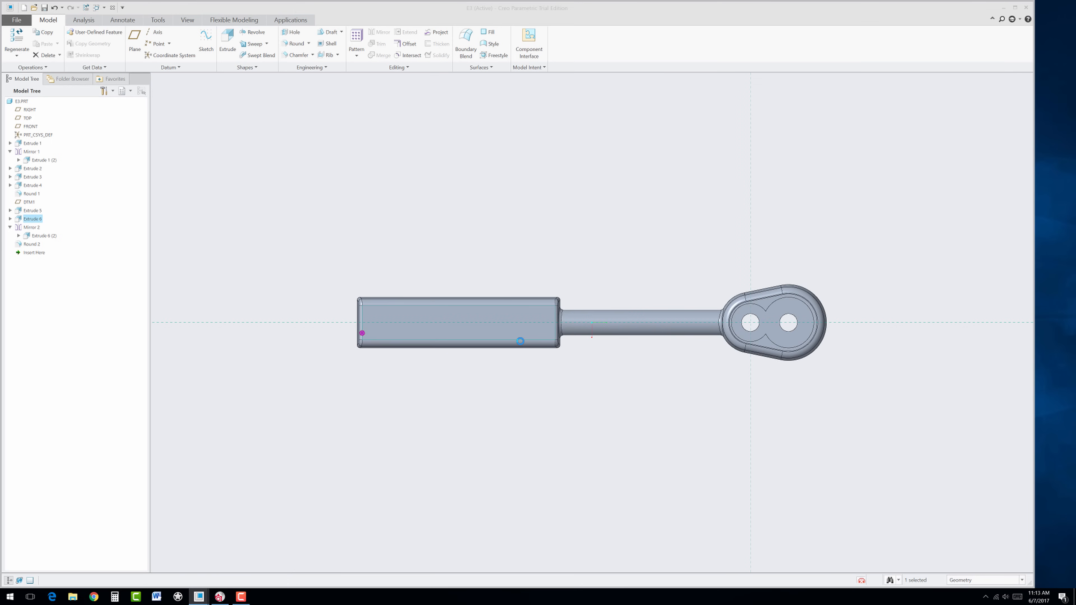
scroll(424, 331, "down", 4)
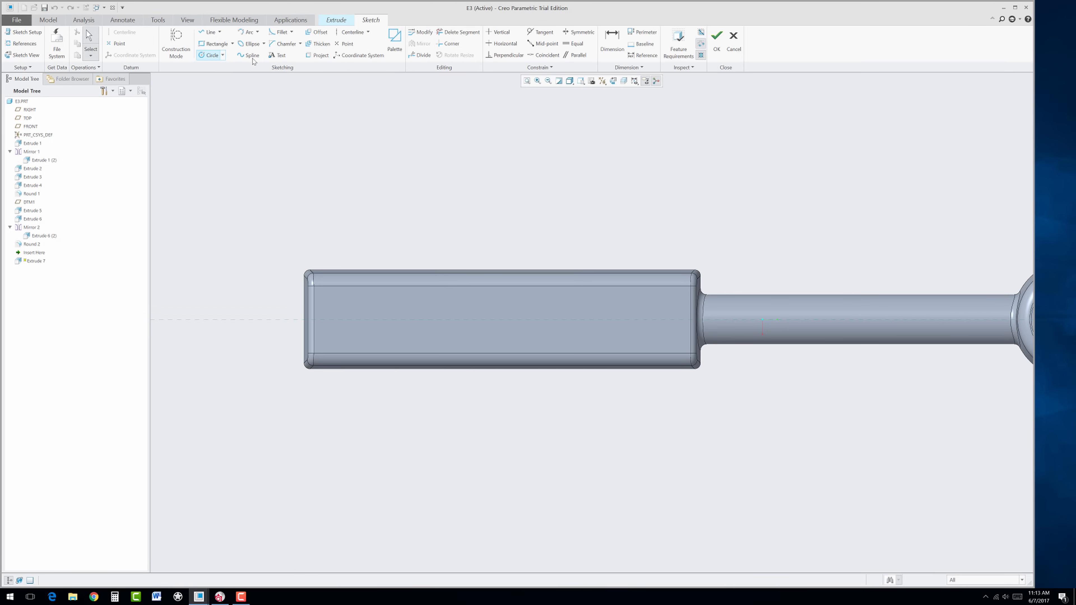
- Sketch the text "ECC" on the handle face, starting near its free end, with a height of about 0.39
left_click(275, 56)
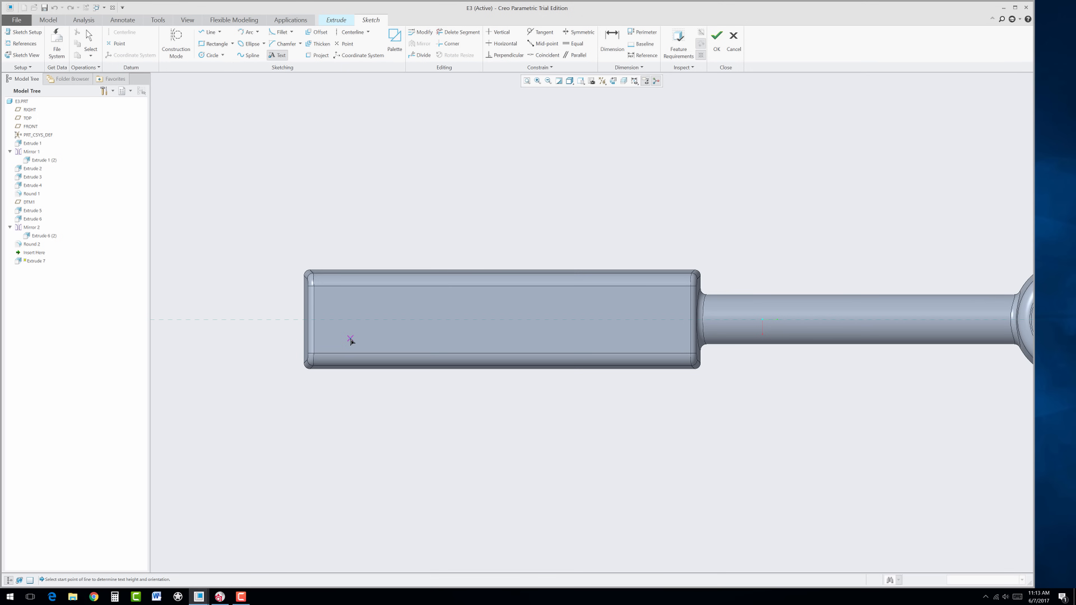
left_click(350, 339)
left_click(352, 303)
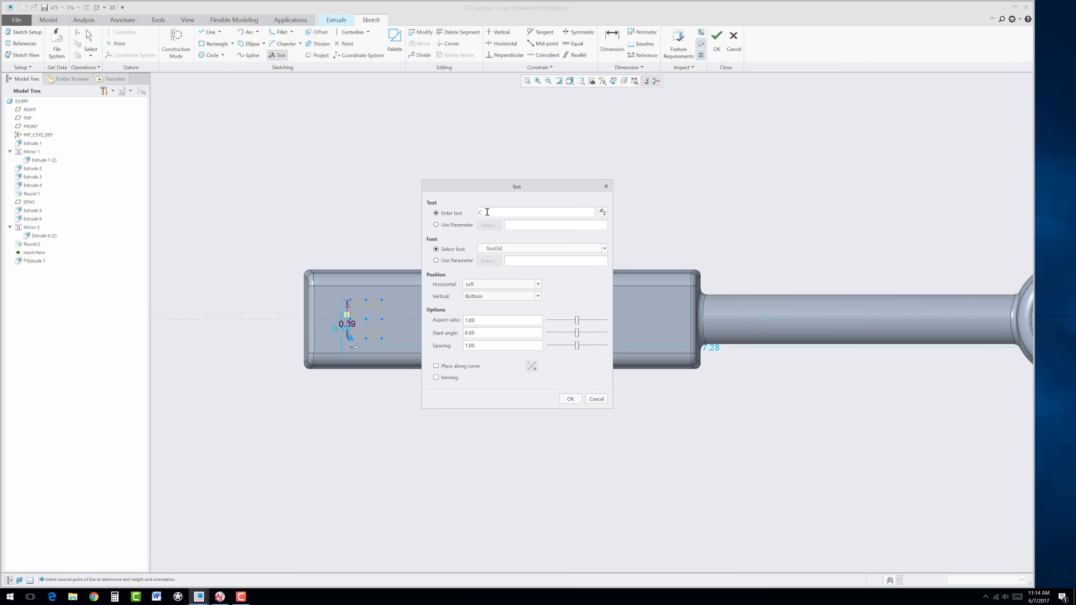
key("BackSpace")
type("ECC")
left_click_drag(510, 187, 793, 168)
middle_click_drag(592, 340, 524, 304)
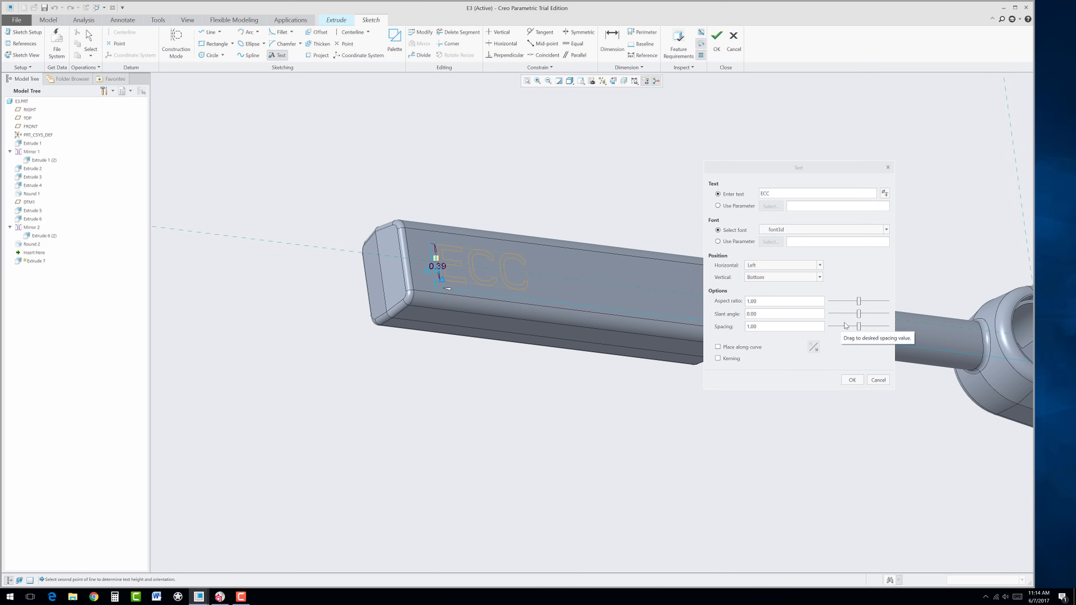
- Set the text's slant angle to 12 and aspect ratio to 2.95, keep the font3d font, and accept the text
left_click(860, 314)
left_click_drag(861, 315, 865, 315)
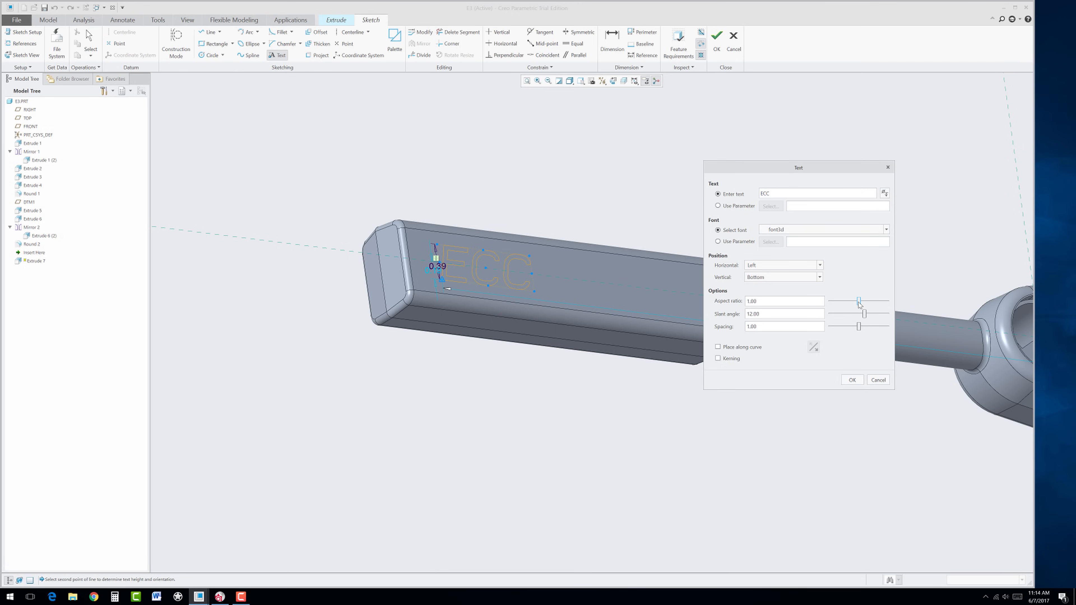
left_click_drag(860, 301, 873, 303)
left_click(782, 230)
scroll(799, 263, "down", 3)
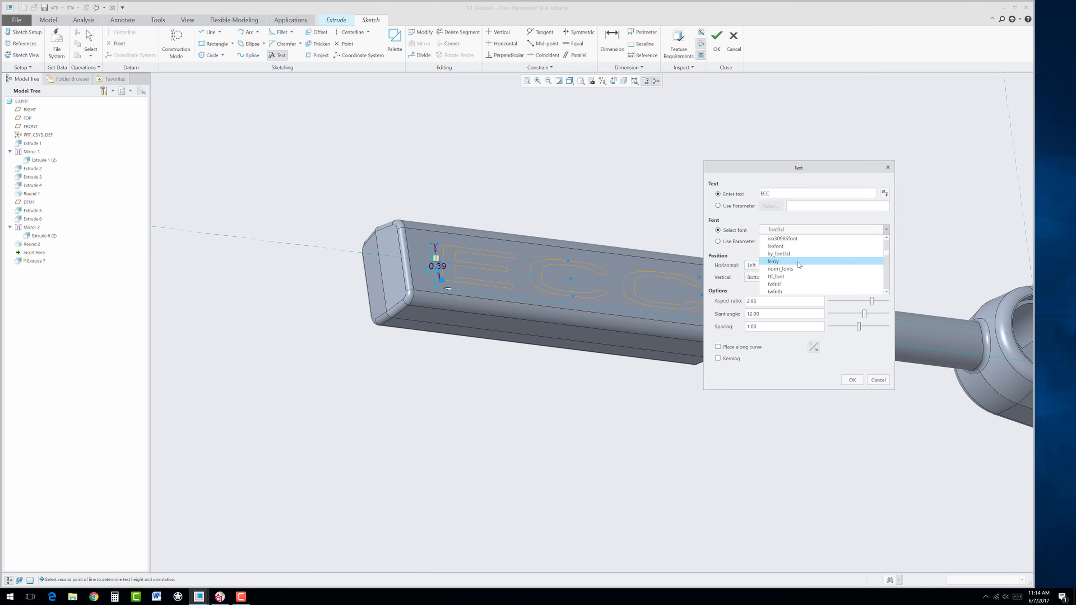
left_click(887, 230)
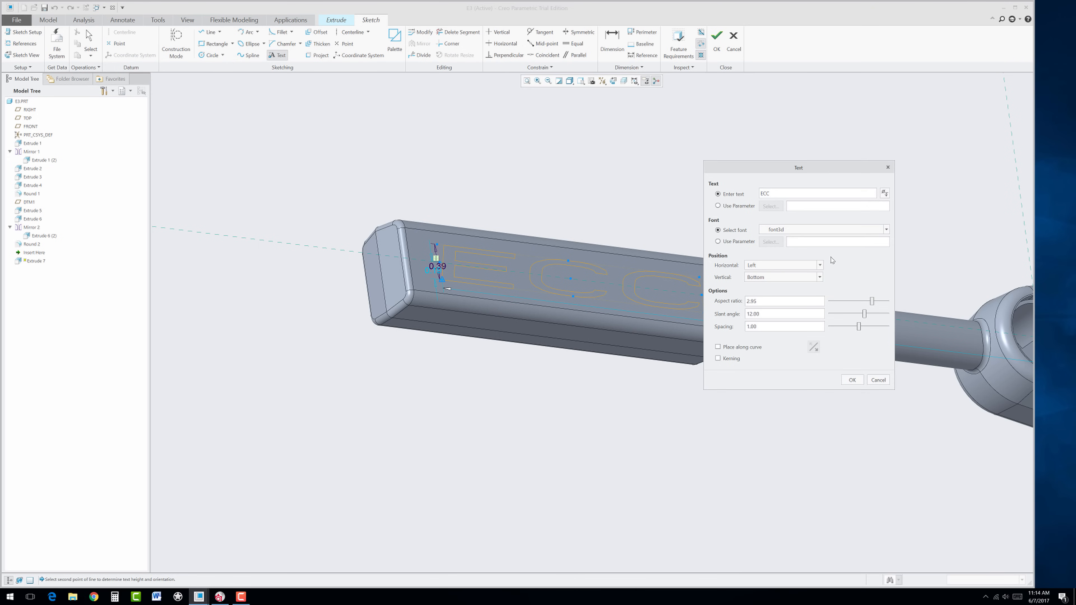
scroll(580, 325, "up", 2)
middle_click_drag(606, 328, 670, 313)
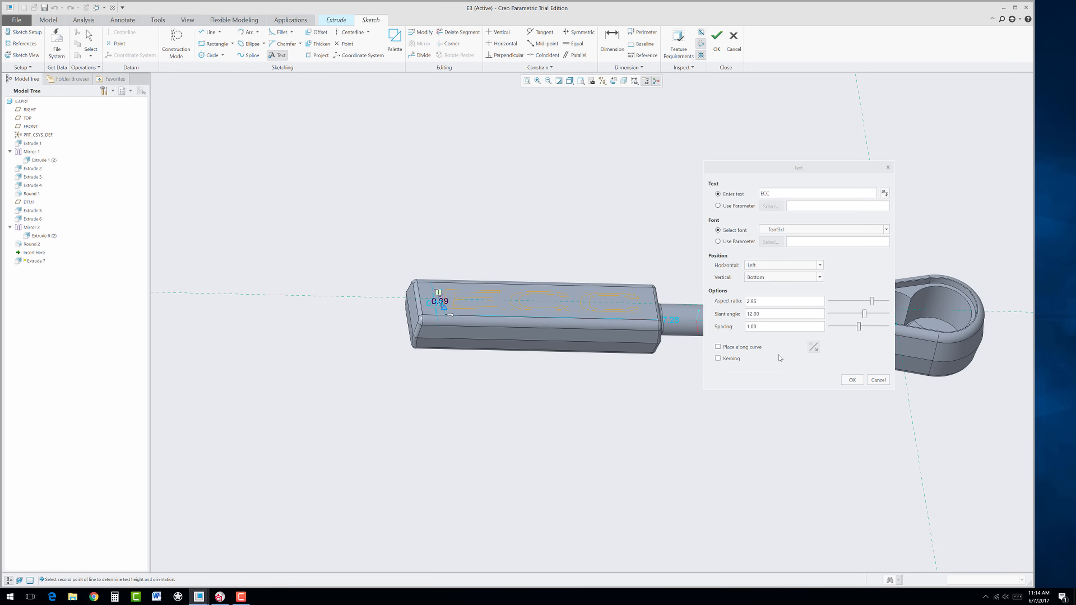
left_click(852, 380)
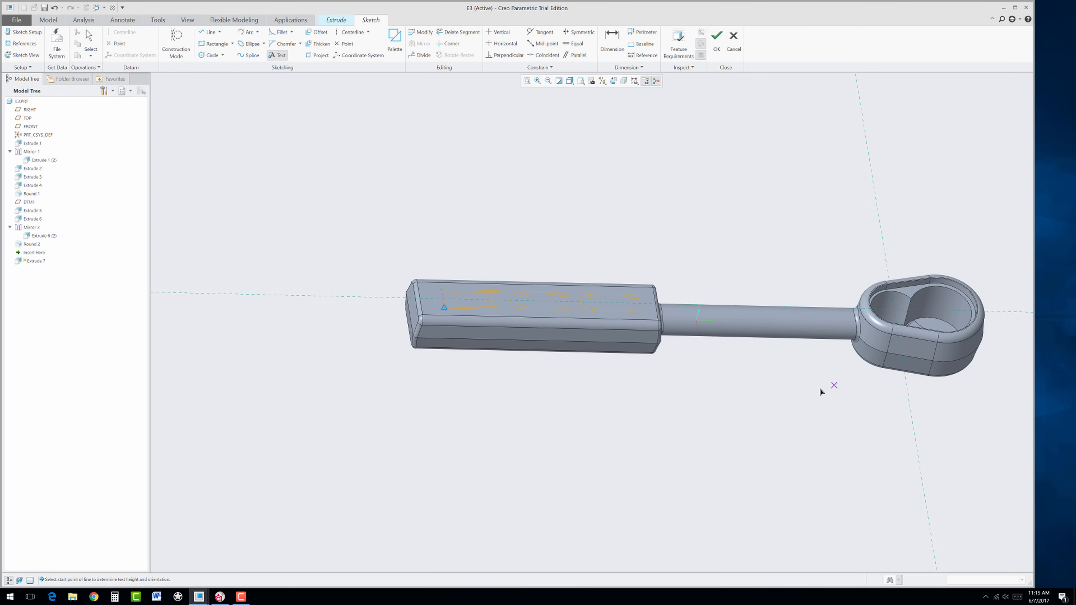
- Finish the sketch and extrude the ECC lettering as a 0.03 deep cut into the handle
left_click(717, 44)
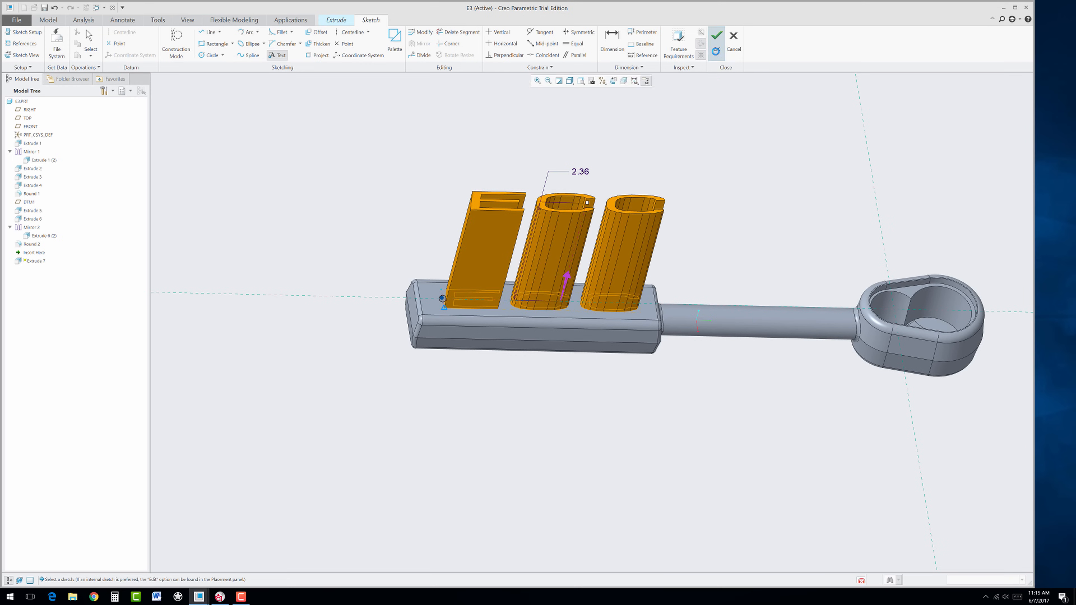
middle_click_drag(648, 357, 649, 302)
left_click_drag(584, 189, 560, 310)
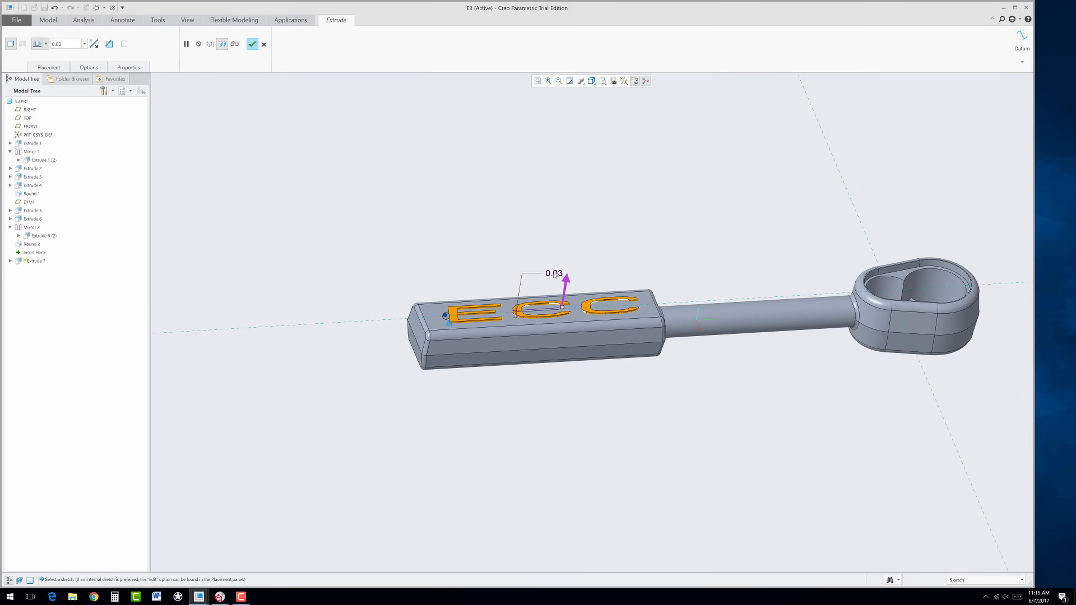
scroll(581, 282, "up", 2)
scroll(525, 410, "up", 1)
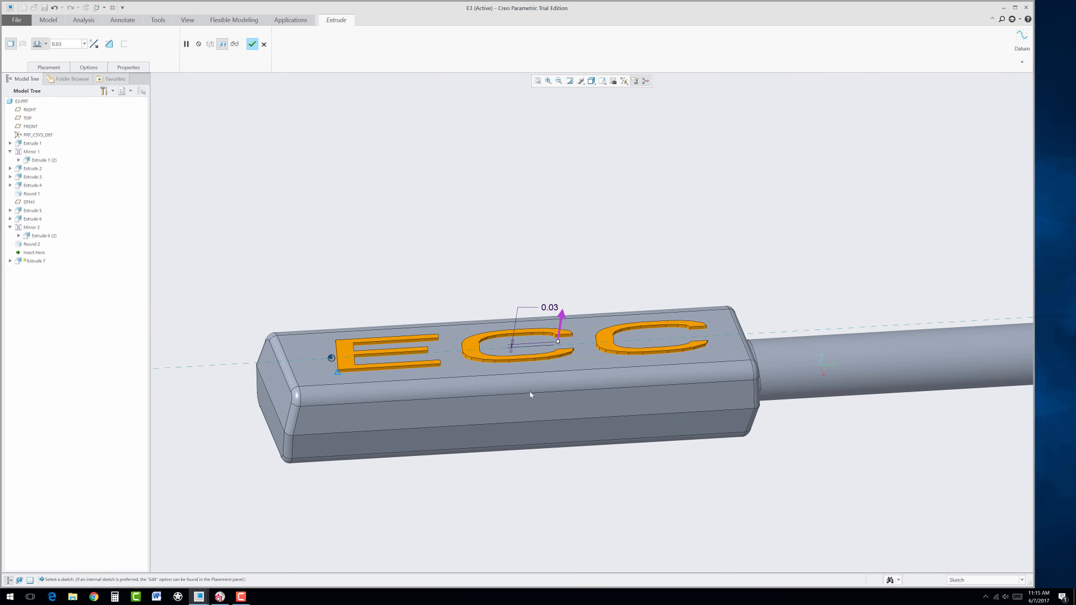
left_click(562, 318)
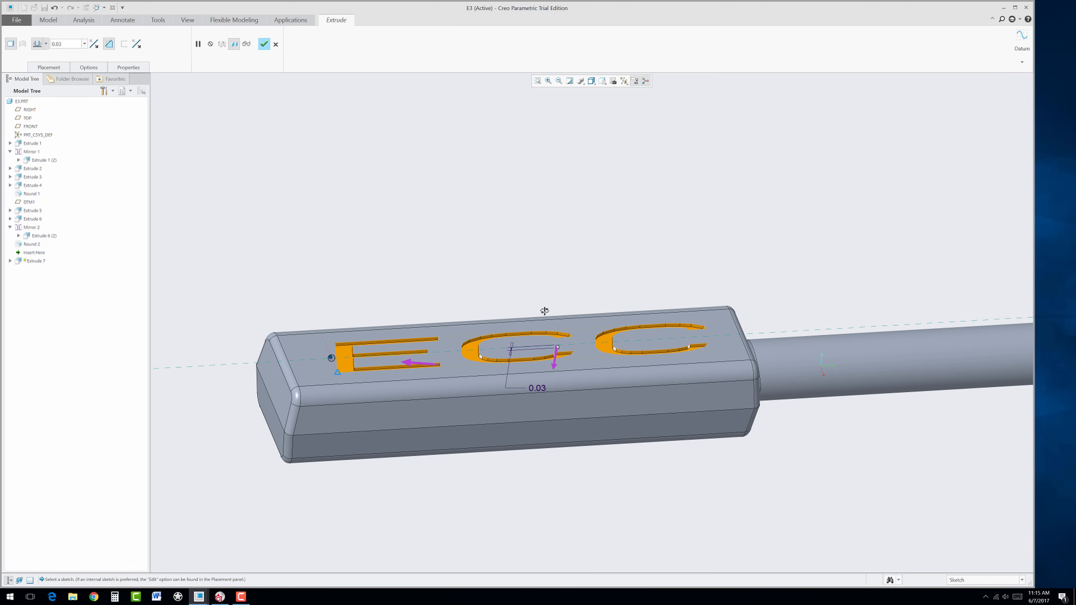
mouse_move(548, 308)
middle_mouse_down()
mouse_move(541, 344)
mouse_move(545, 313)
middle_mouse_up()
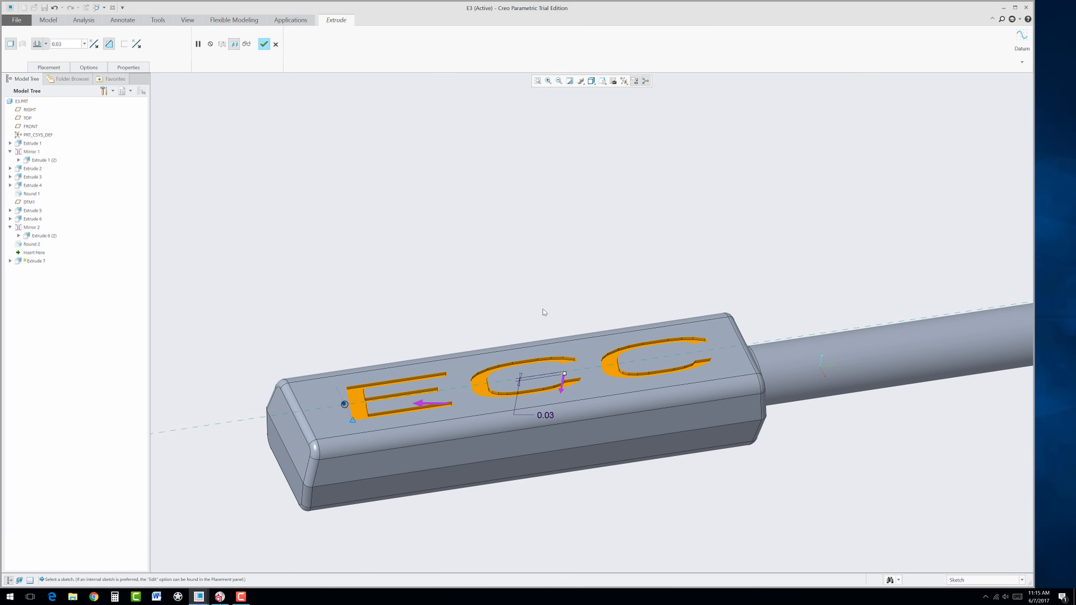
left_click(264, 44)
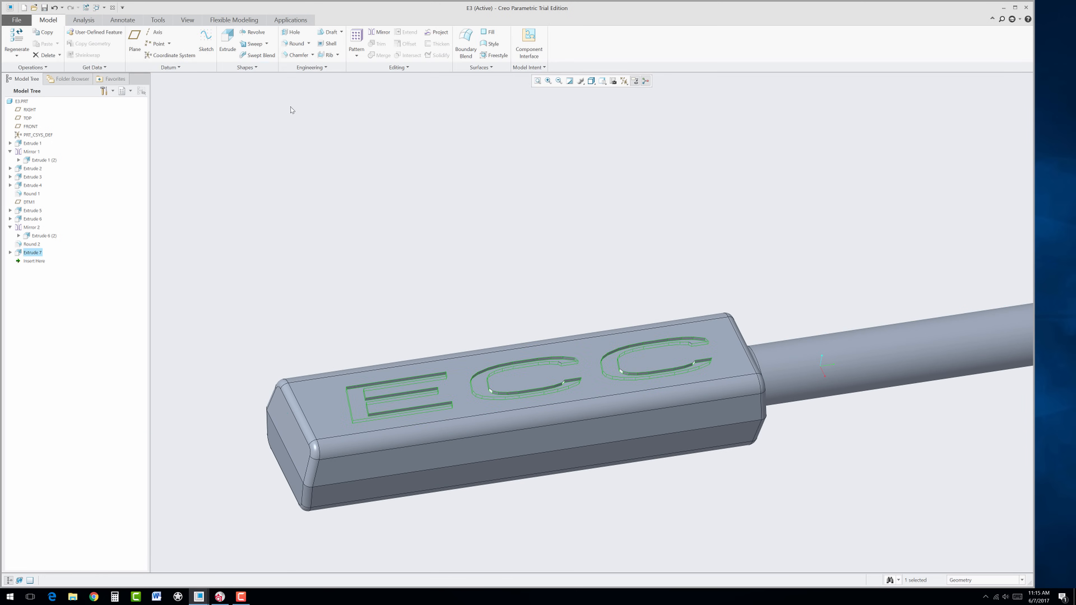
scroll(418, 253, "down", 3)
mouse_move(419, 255)
middle_mouse_down()
mouse_move(592, 276)
mouse_move(636, 231)
mouse_move(594, 274)
mouse_move(583, 259)
mouse_move(555, 255)
mouse_move(555, 243)
mouse_move(605, 240)
middle_mouse_up()
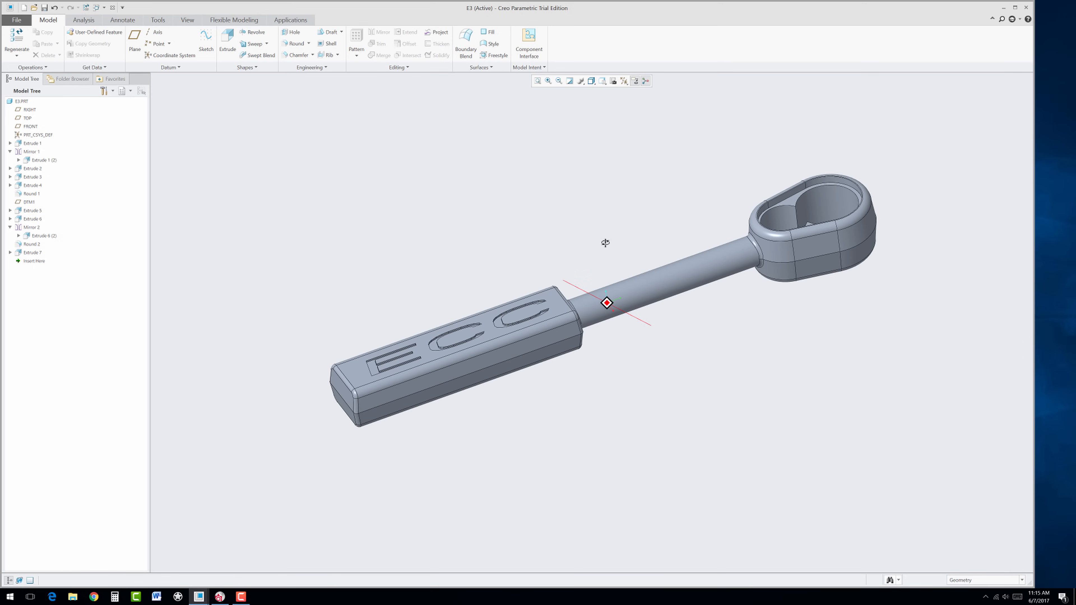
- Switch to the PRT0002 window and examine the finished wrench's scalloped handle grip and the grooves around its head
mouse_move(204, 601)
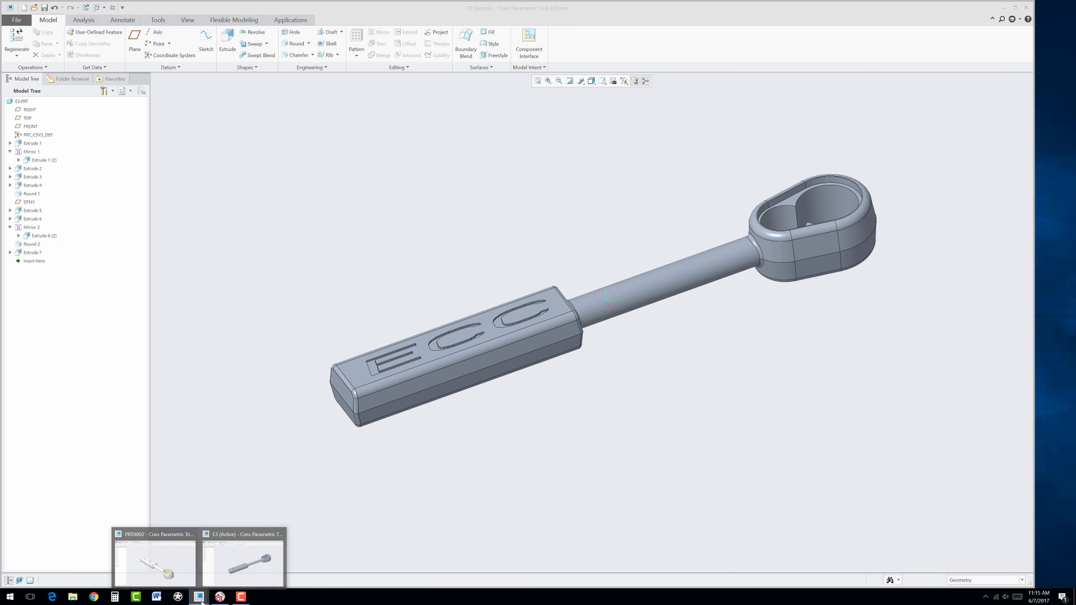
left_click(173, 574)
middle_click_drag(524, 473, 504, 433)
scroll(475, 456, "up", 5)
scroll(476, 456, "down", 4)
scroll(505, 434, "down", 4)
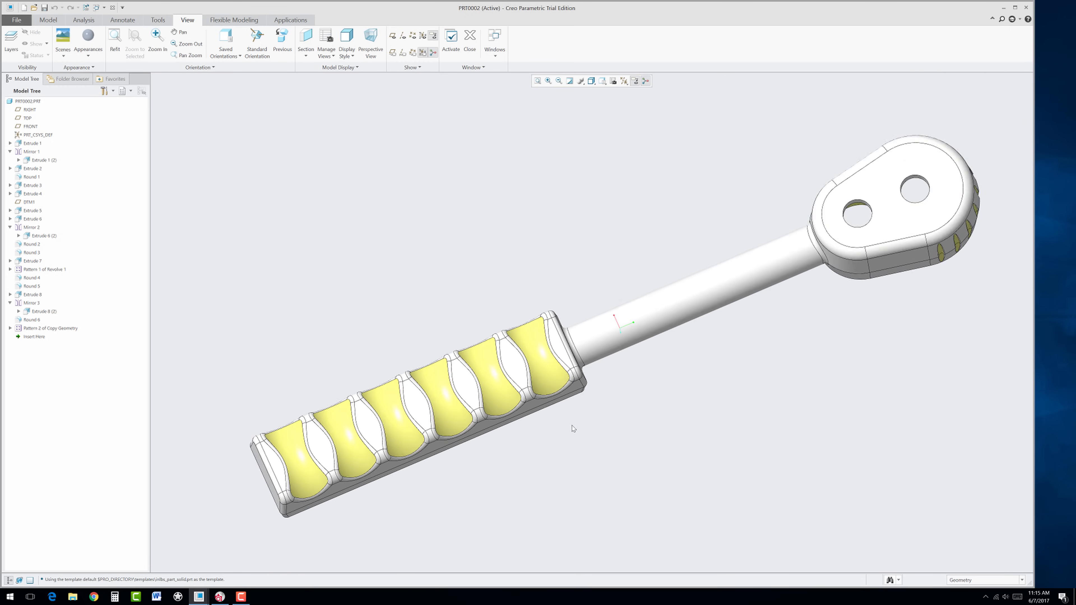
mouse_move(572, 431)
middle_mouse_down()
mouse_move(747, 394)
mouse_move(705, 429)
middle_mouse_up()
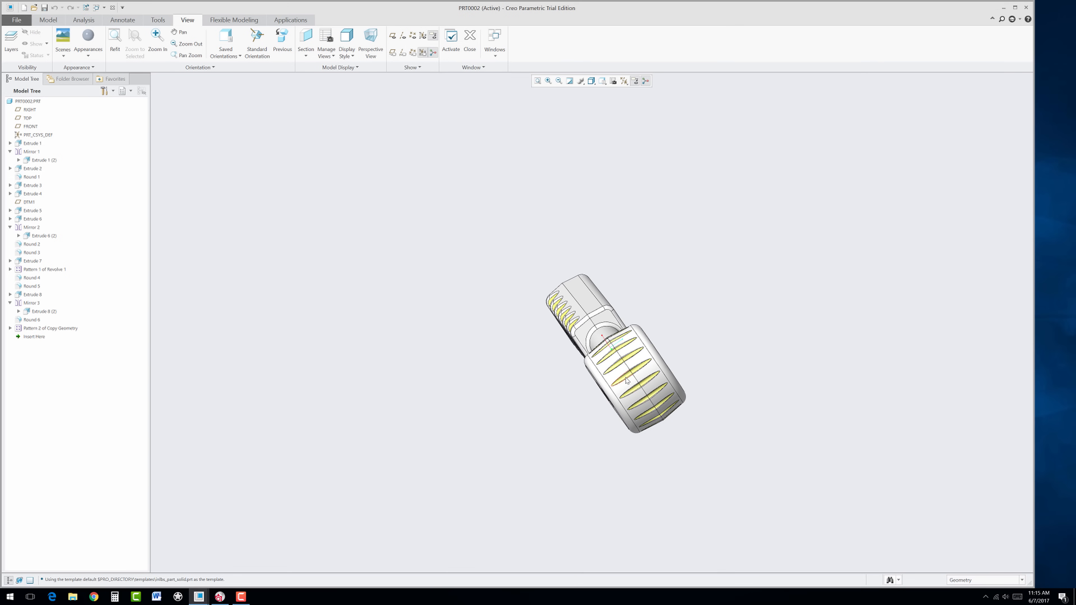
scroll(627, 380, "up", 3)
middle_click_drag(608, 425, 731, 397)
scroll(712, 409, "down", 3)
scroll(509, 395, "up", 5)
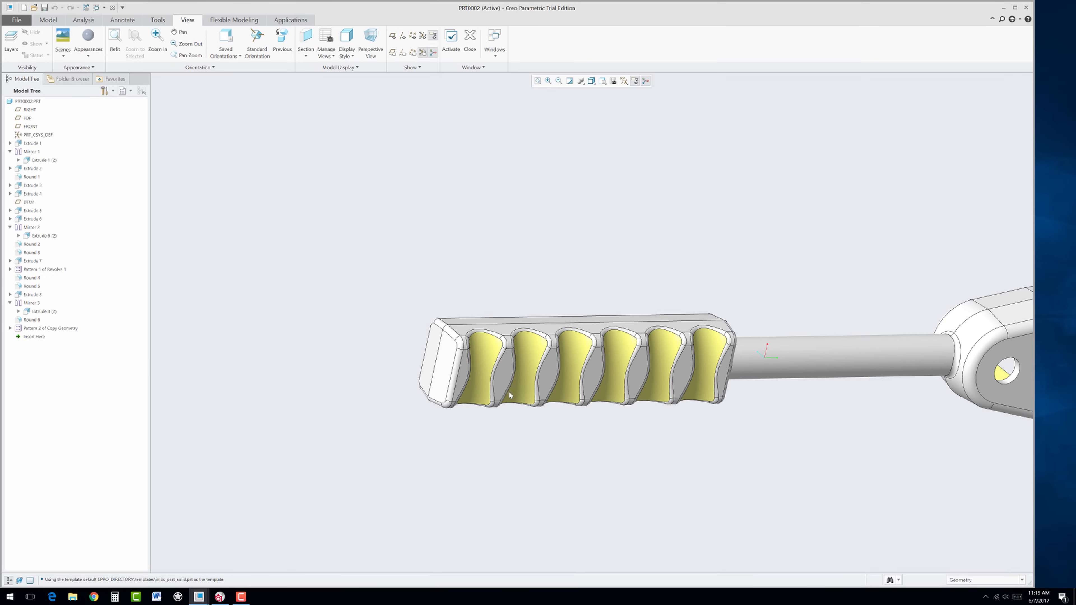
middle_click_drag(574, 418, 555, 353)
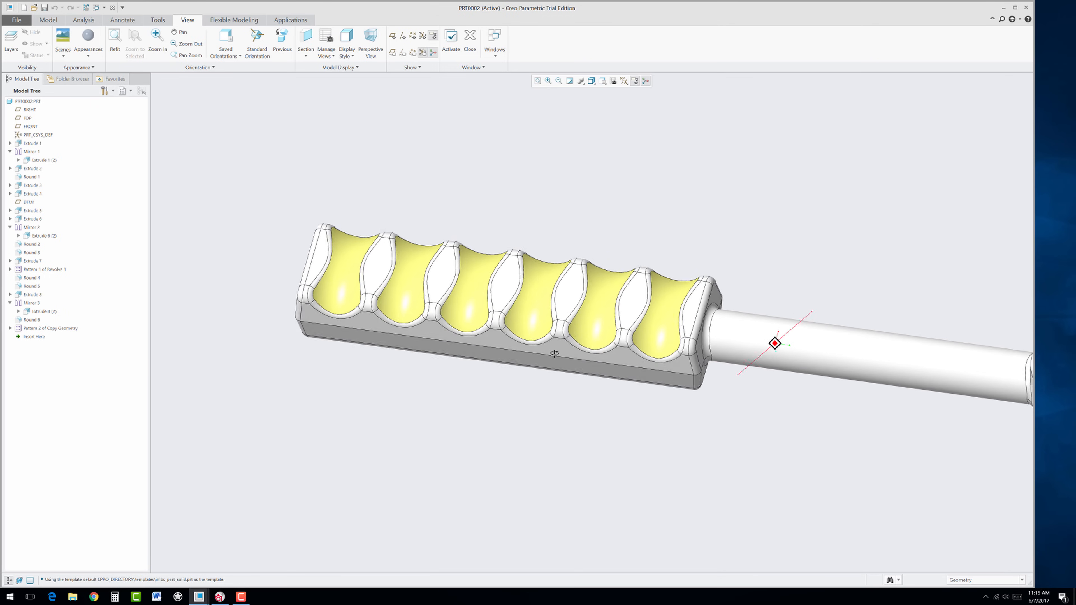
scroll(648, 276, "up", 3)
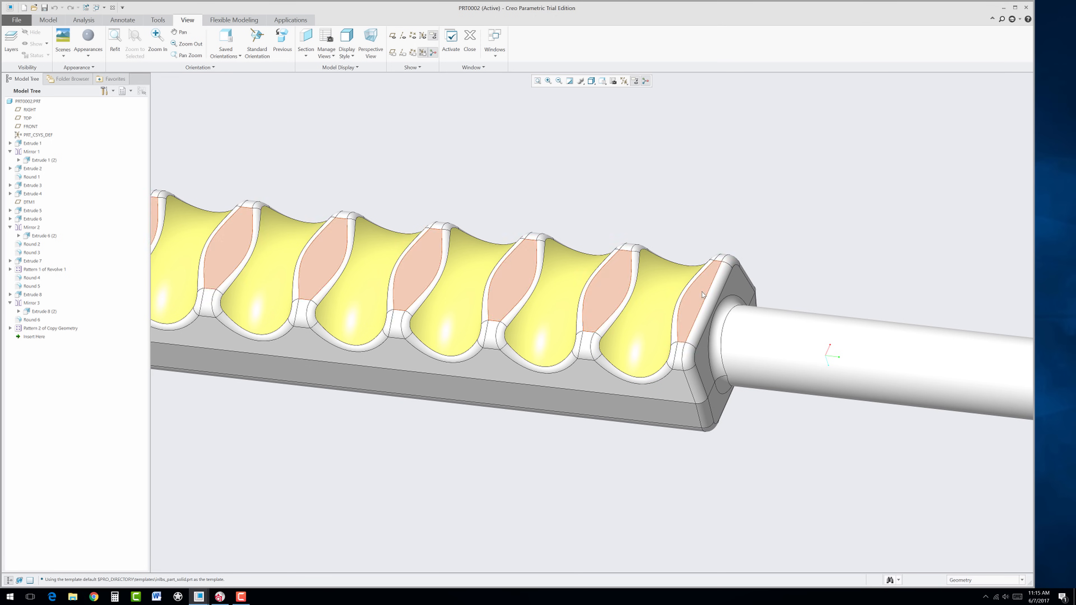
- Finish viewing the PRT0002 grip and switch back to the E3 part window
mouse_move(557, 476)
middle_mouse_down()
mouse_move(548, 406)
mouse_move(534, 429)
mouse_move(528, 447)
mouse_move(541, 464)
mouse_move(584, 479)
mouse_move(571, 435)
mouse_move(582, 424)
middle_mouse_up()
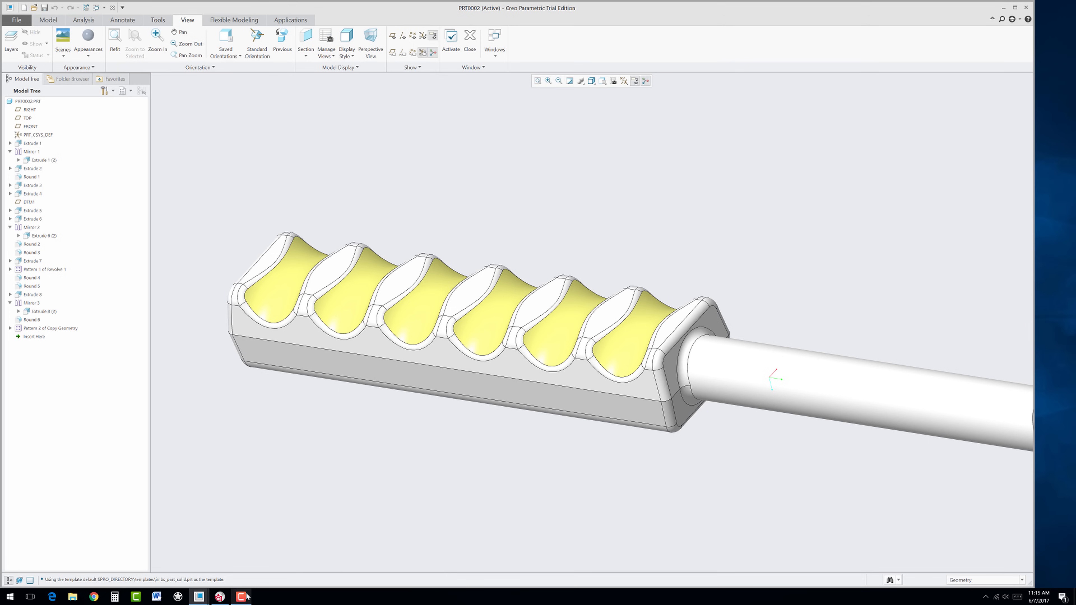
left_click(170, 565)
mouse_move(199, 596)
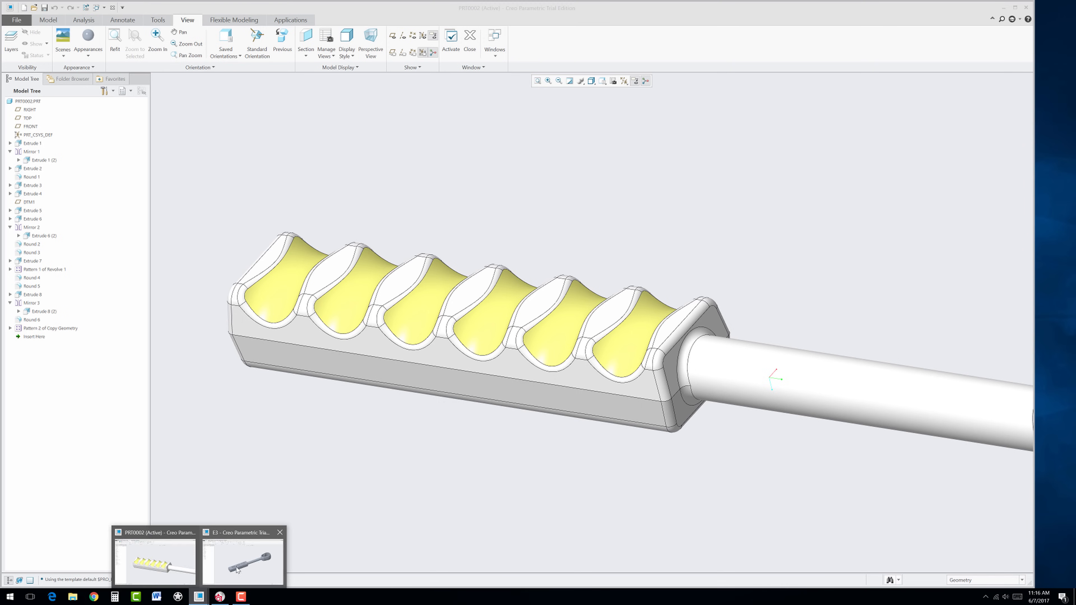
left_click(240, 560)
middle_click_drag(629, 419, 605, 389)
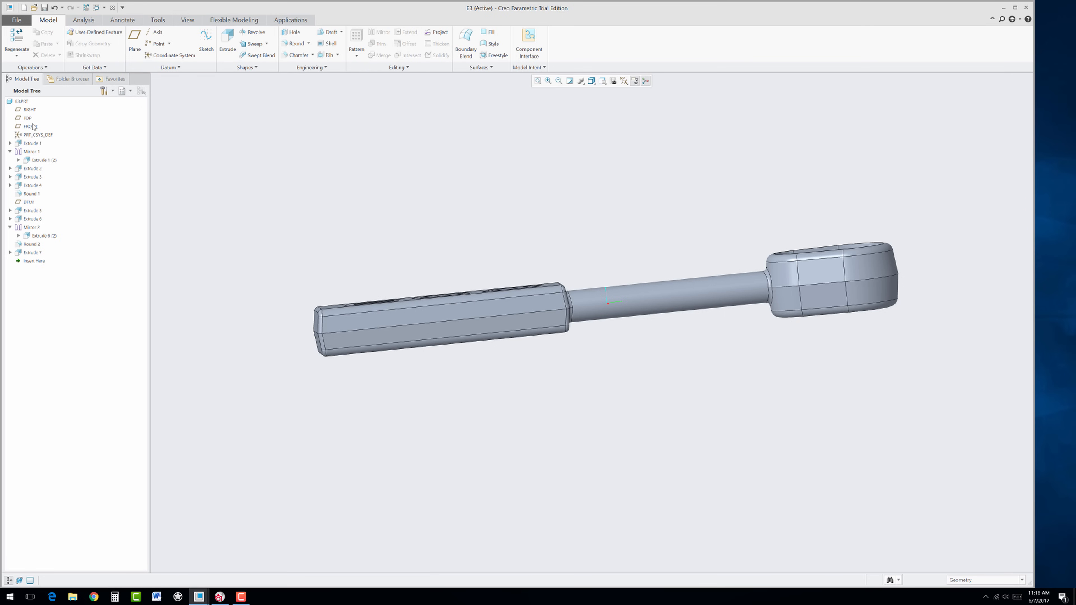
- Start a Revolve sketch on the RIGHT datum plane and draw a horizontal centerline along the handle's upper edge
left_click(29, 111)
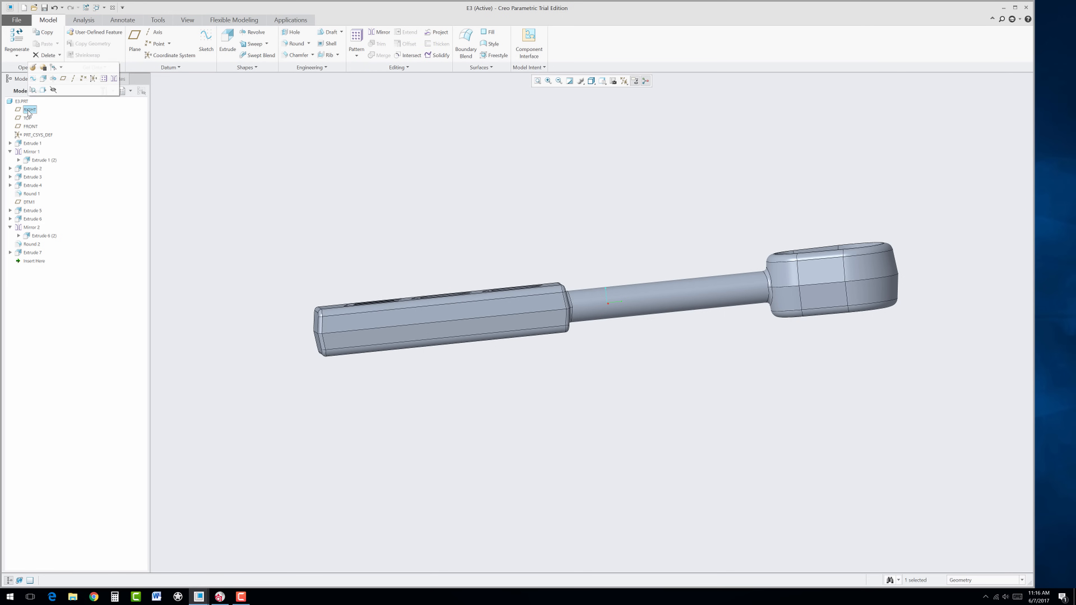
left_click(53, 79)
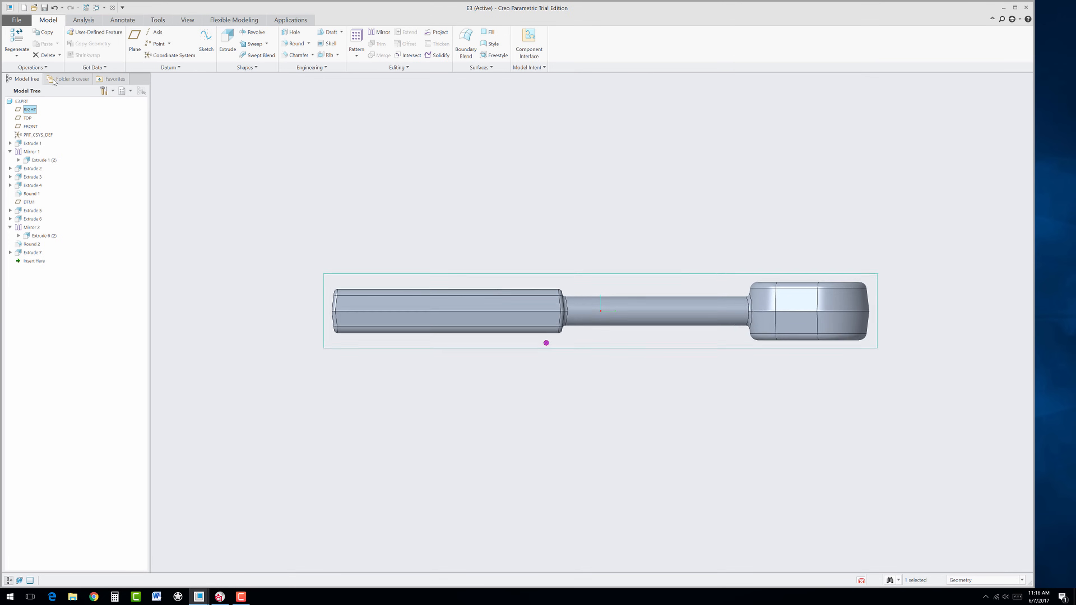
scroll(482, 289, "down", 2)
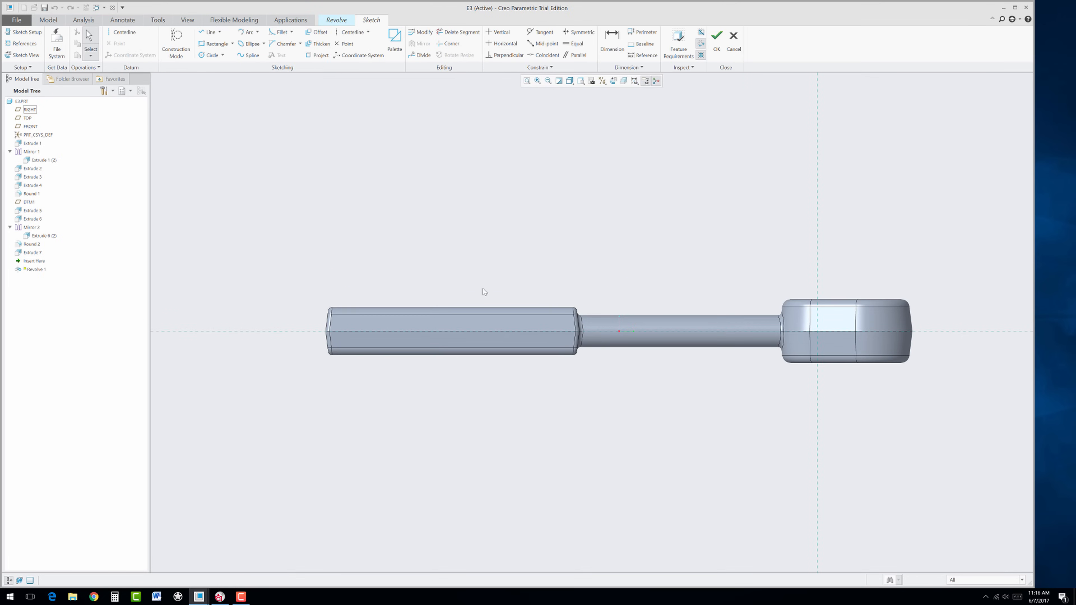
scroll(608, 373, "down", 1)
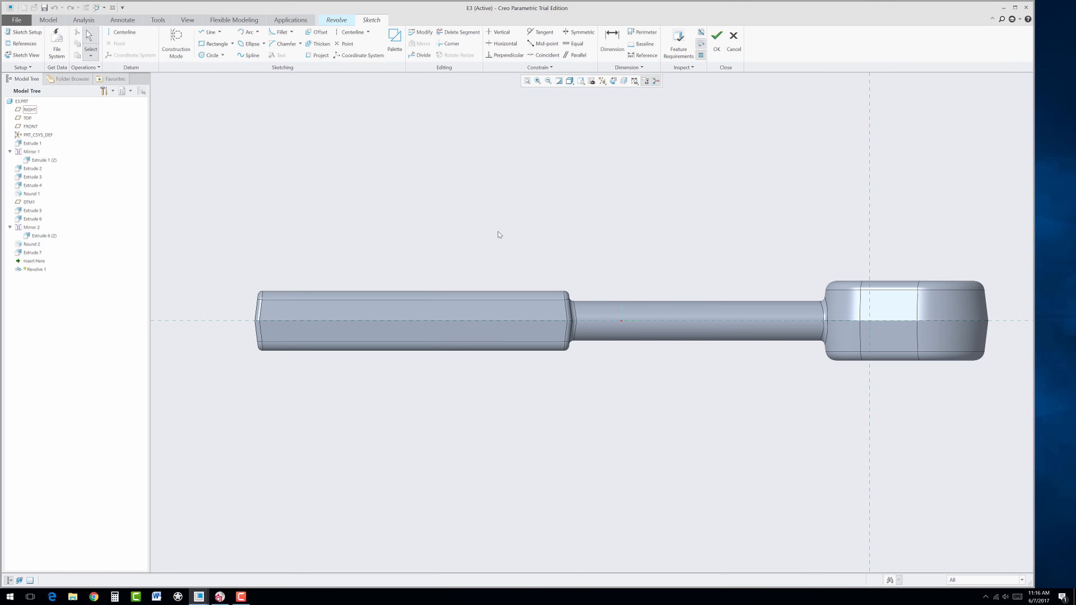
left_click(352, 32)
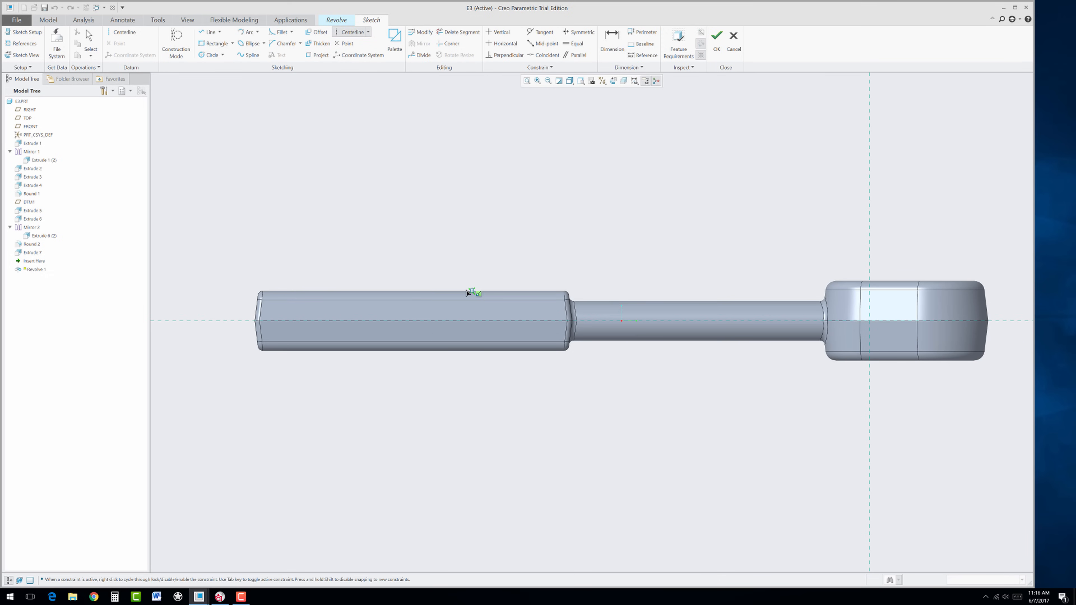
left_click(486, 291)
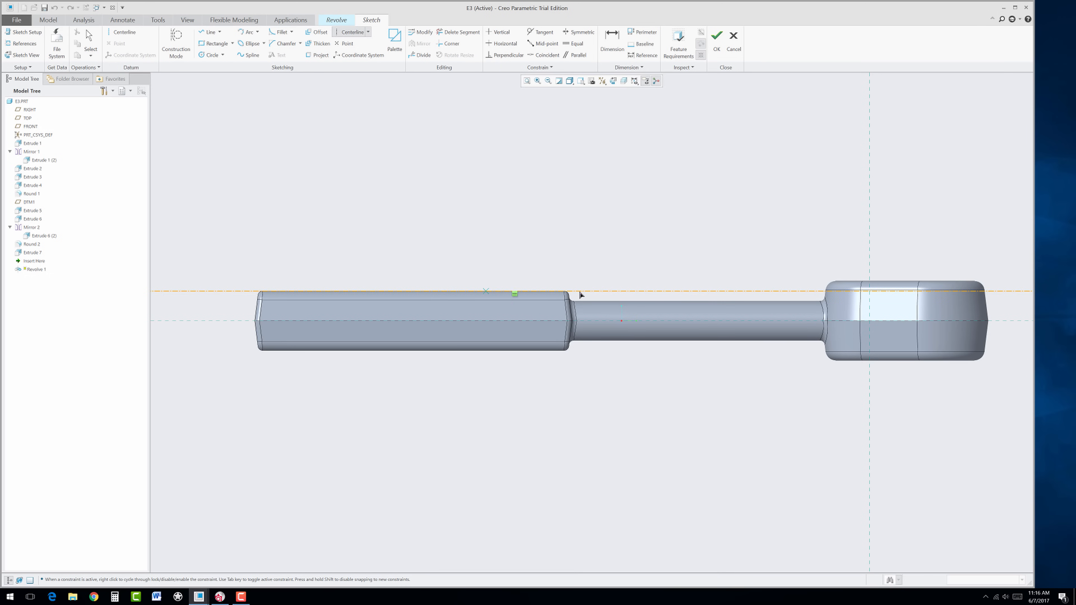
left_click(668, 292)
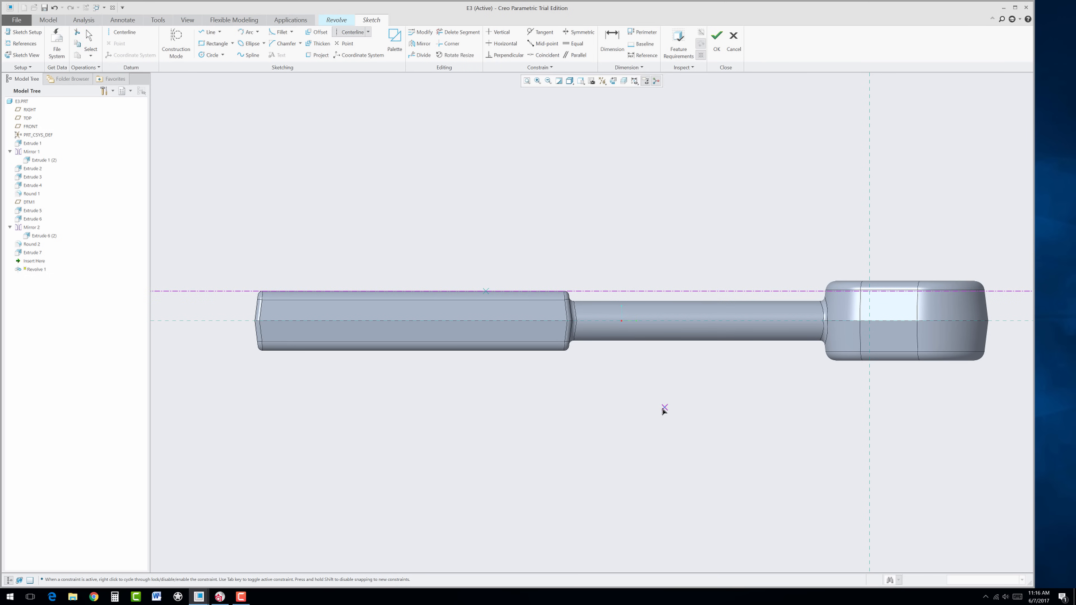
middle_click(654, 414)
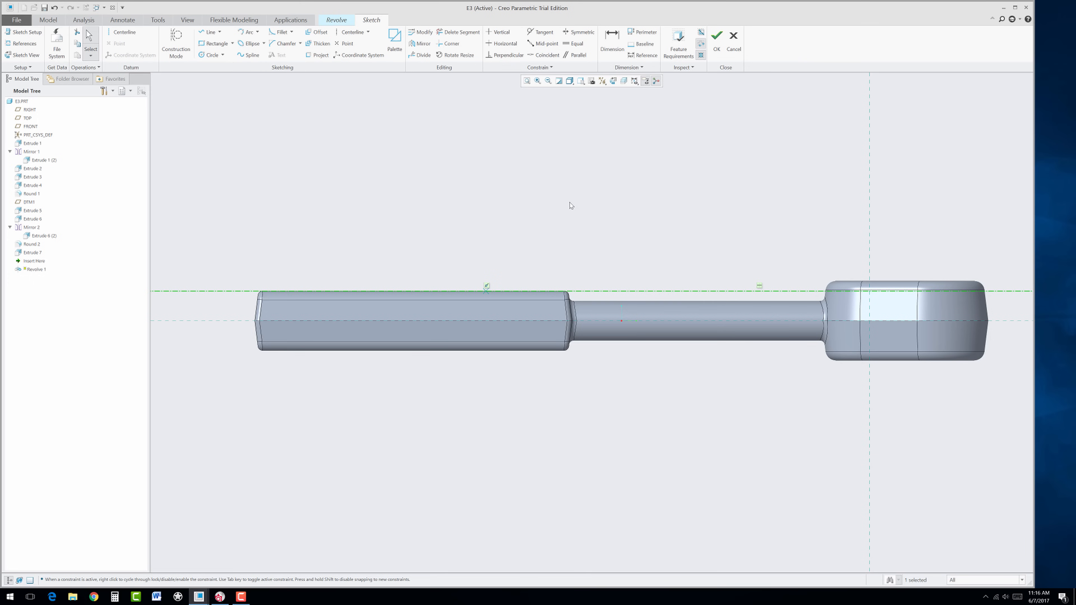
- Sketch a circle about 0.53 in diameter overlapping the handle's lower edge near the shaft, centred just below the handle
left_click(212, 55)
scroll(550, 349, "up", 2)
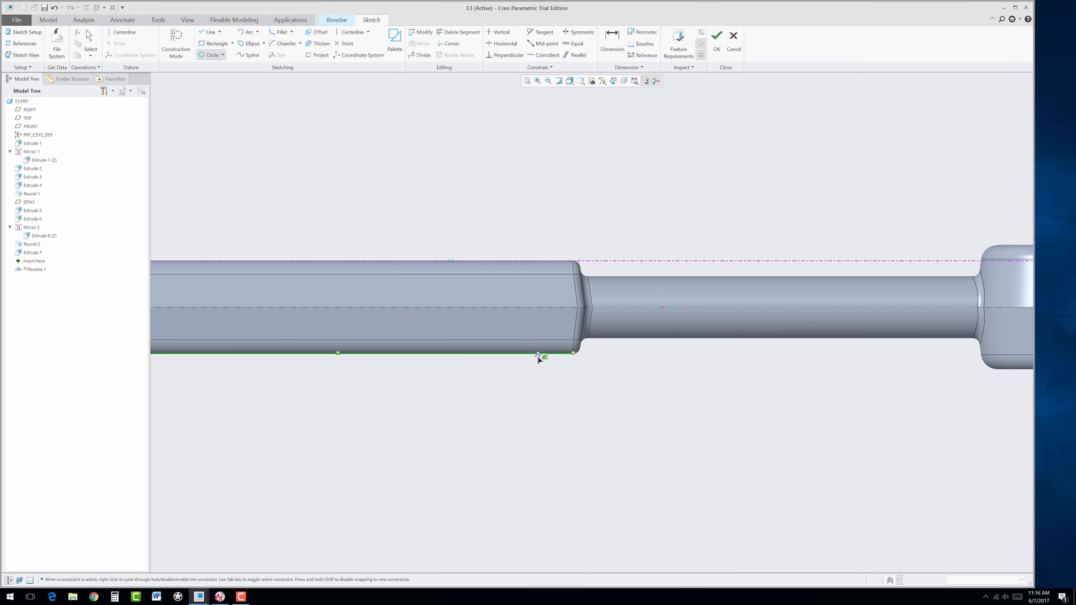
left_click(541, 380)
left_click(545, 351)
middle_click(611, 412)
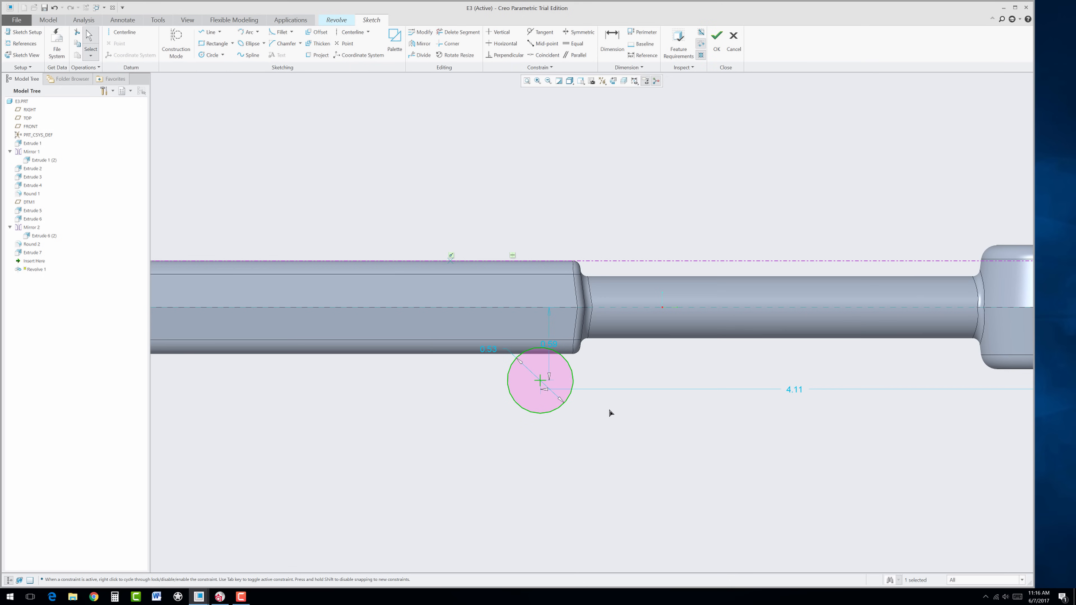
- Place the circle's centre 4.2 from the vertical reference through the head and 0.6 below the horizontal reference
double_click(795, 390)
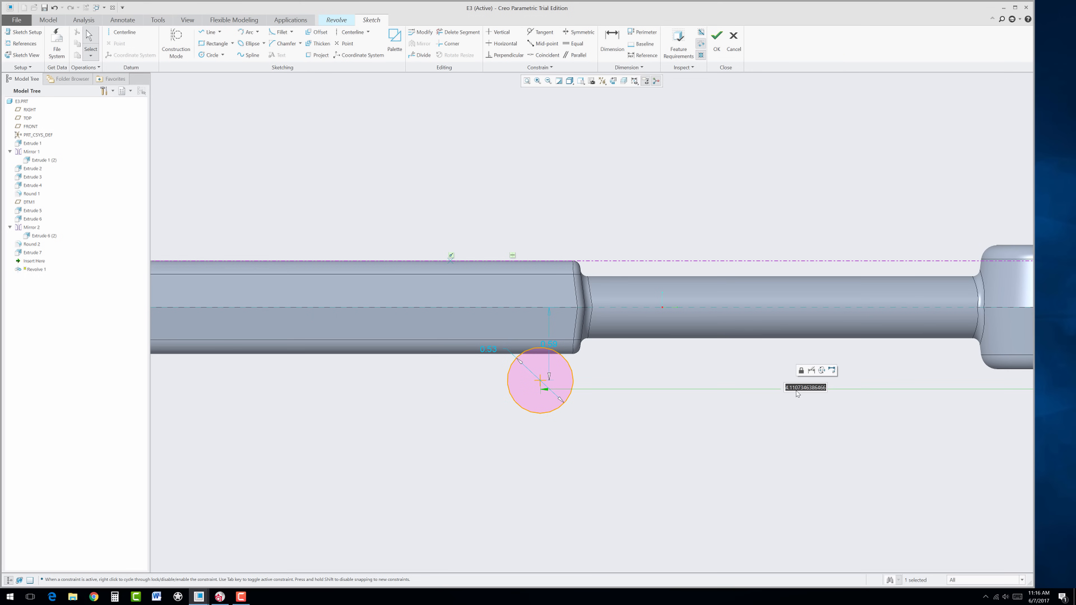
type("4.2")
key("Return")
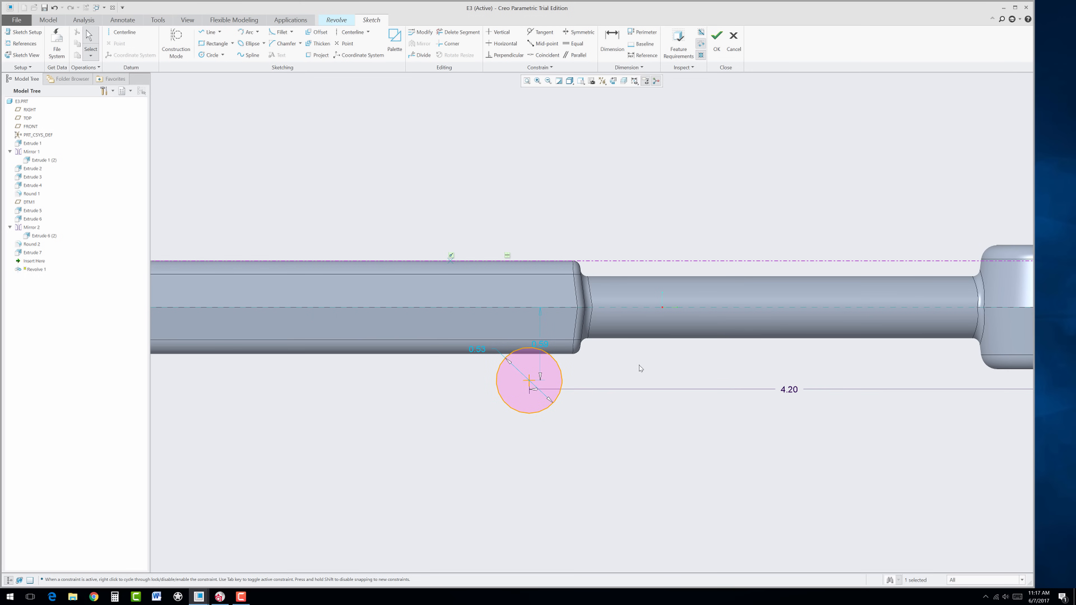
double_click(549, 346)
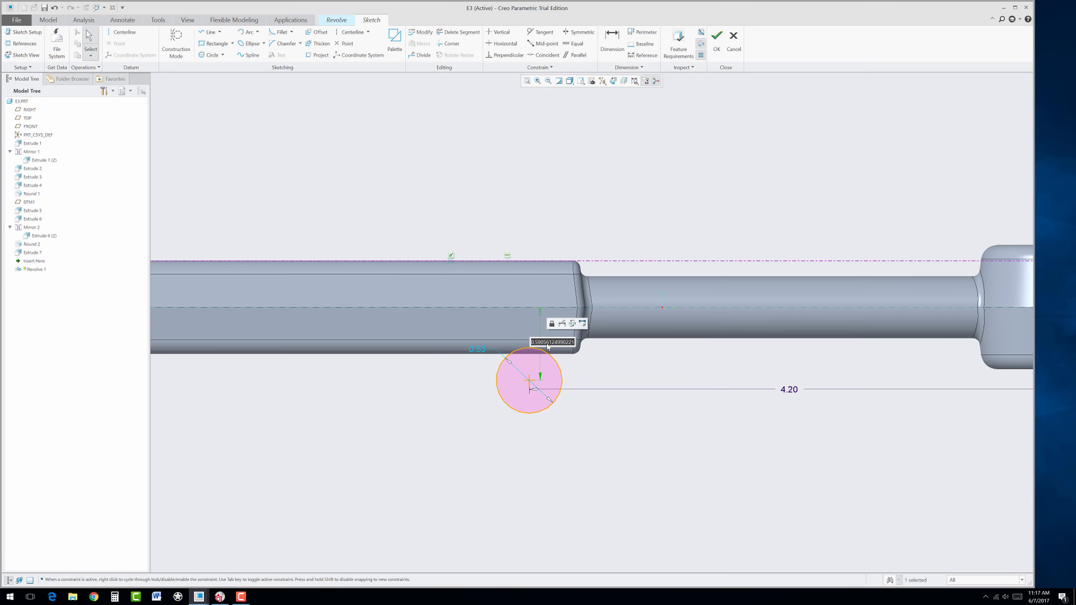
type("0.6")
key("Return")
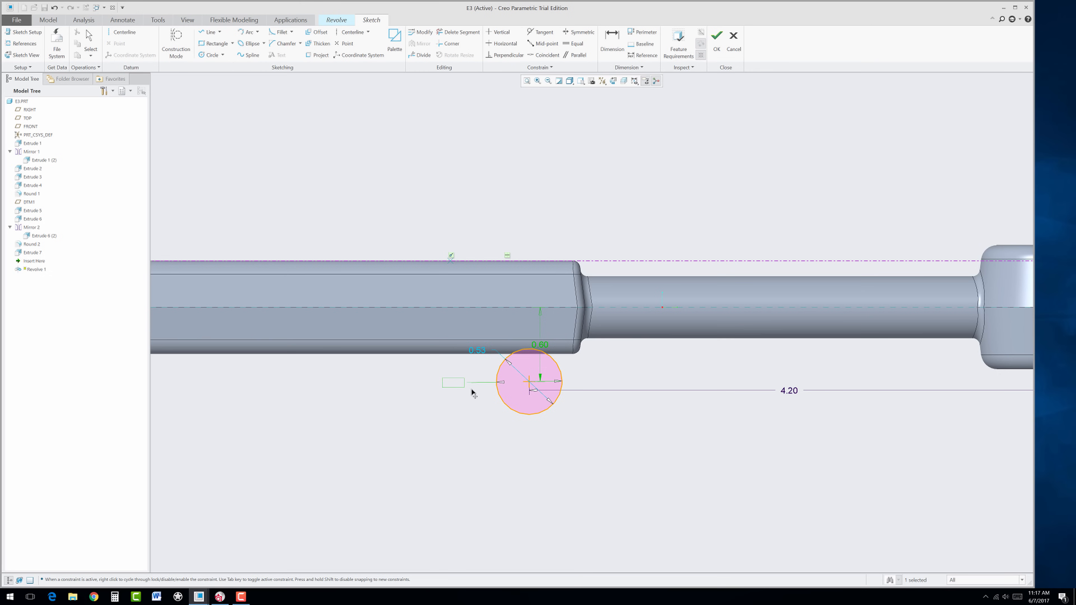
- Move the circle's diameter dimension clear of the handle and open its value for editing
left_click_drag(481, 352, 462, 415)
double_click(460, 412)
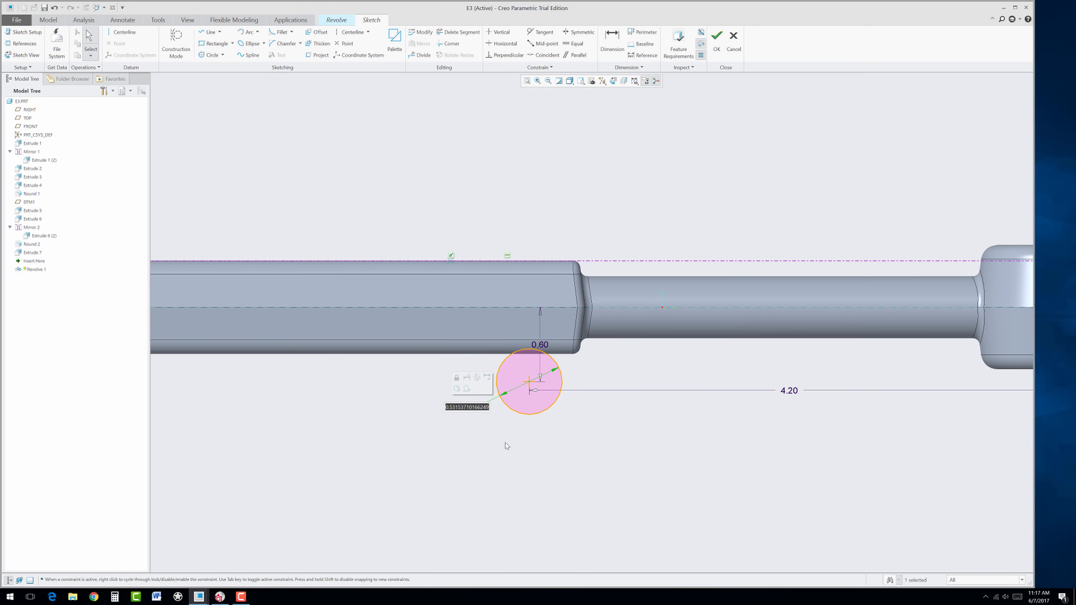
- Set the section circle's diameter to 0.50 below the handle and finish the revolve sketch
type(".5")
key("Return")
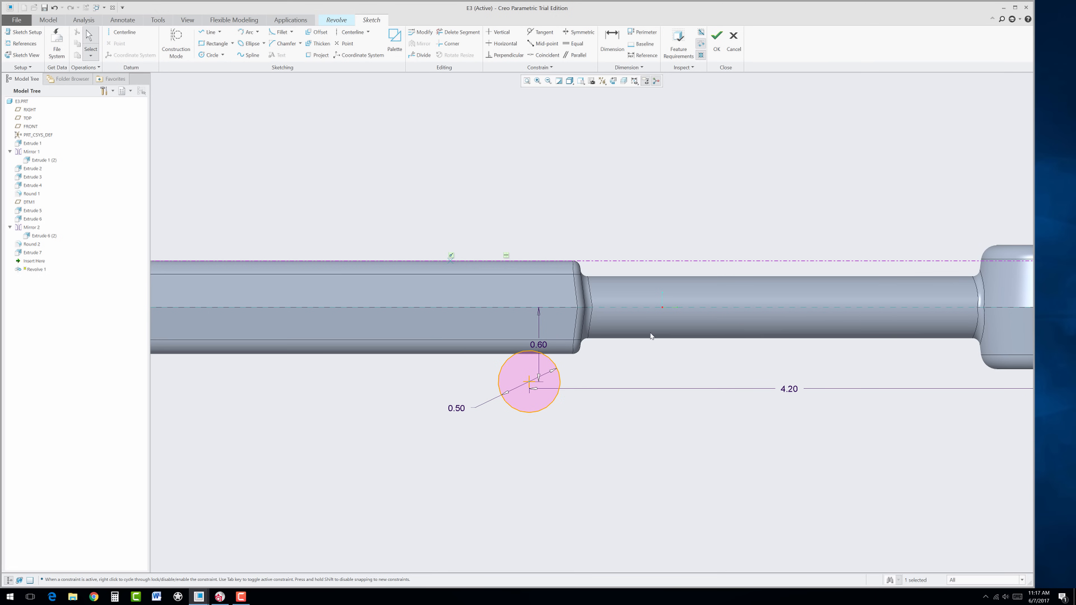
left_click(714, 57)
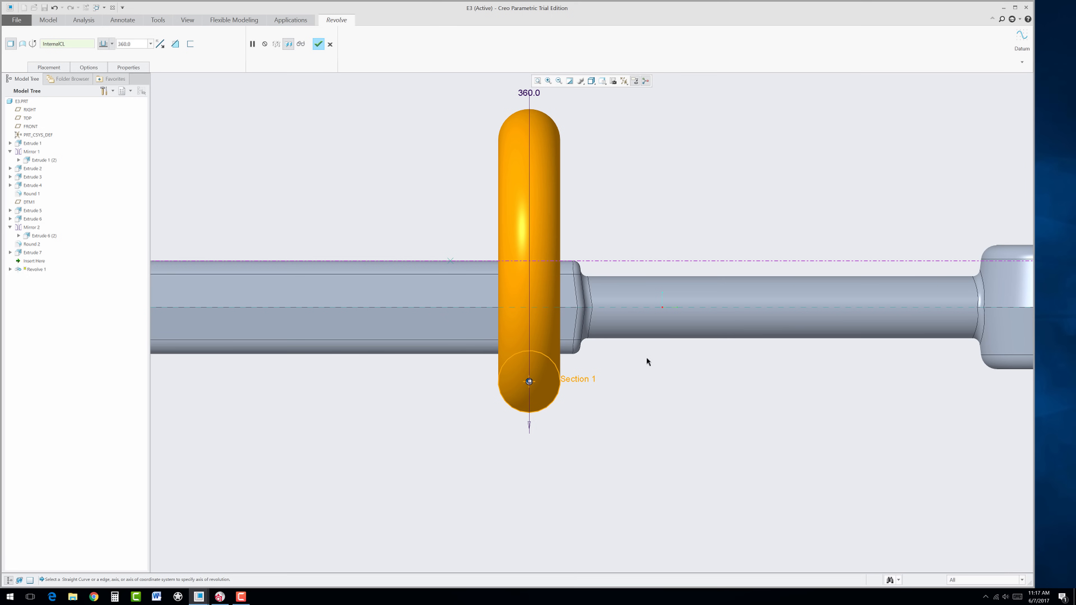
- Make the 360-degree revolve remove material, cutting a finger groove across the handle near the shaft
key("ctrl+d")
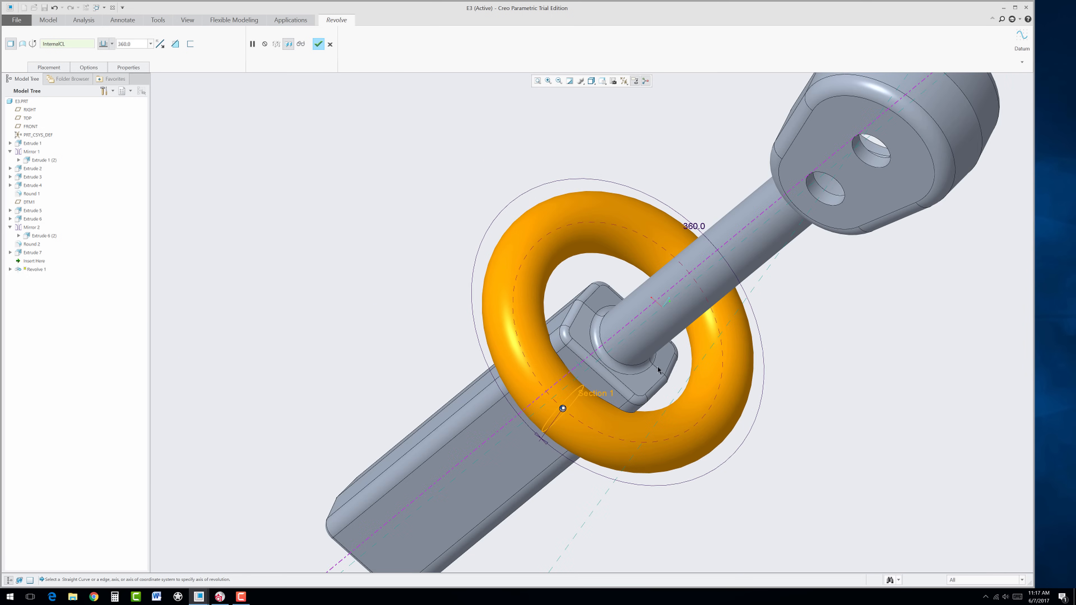
scroll(658, 370, "down", 2)
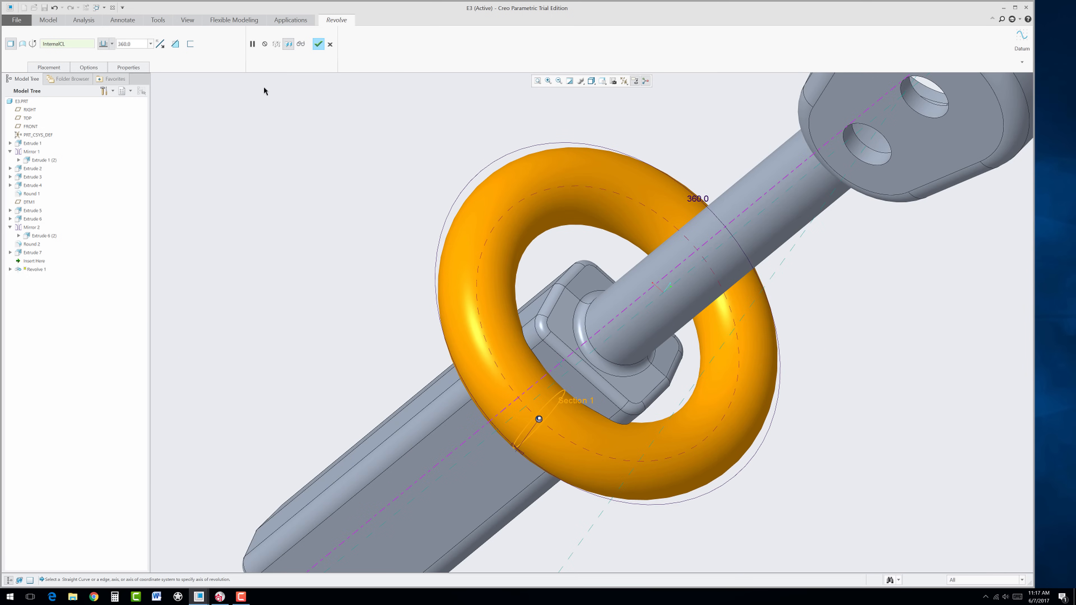
left_click(176, 45)
middle_click_drag(410, 430, 610, 425)
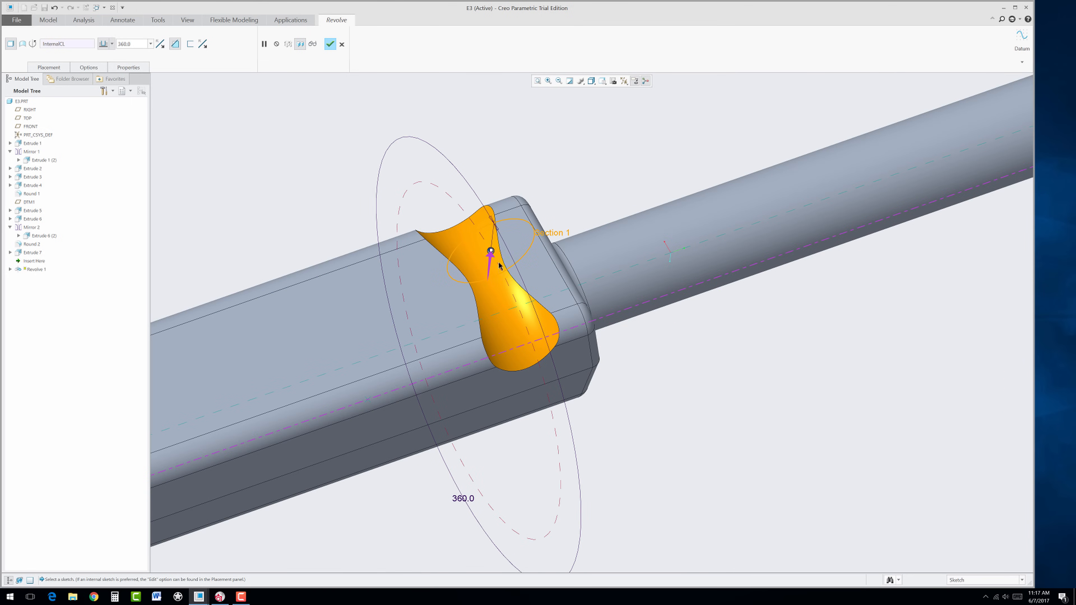
left_click(330, 45)
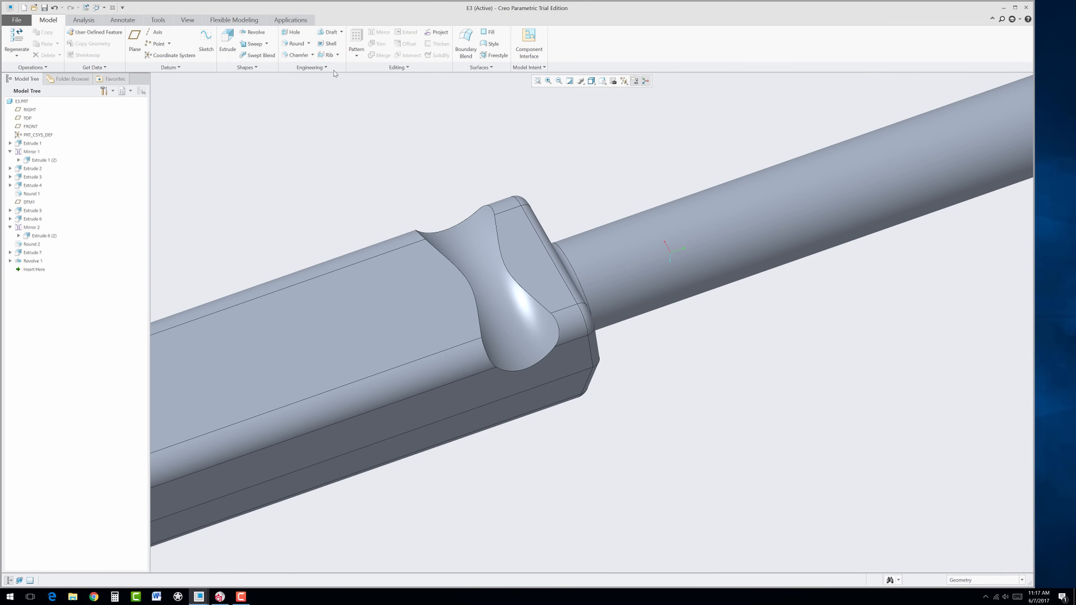
- Round the edges of the finger groove with a 0.06 radius
left_click(296, 43)
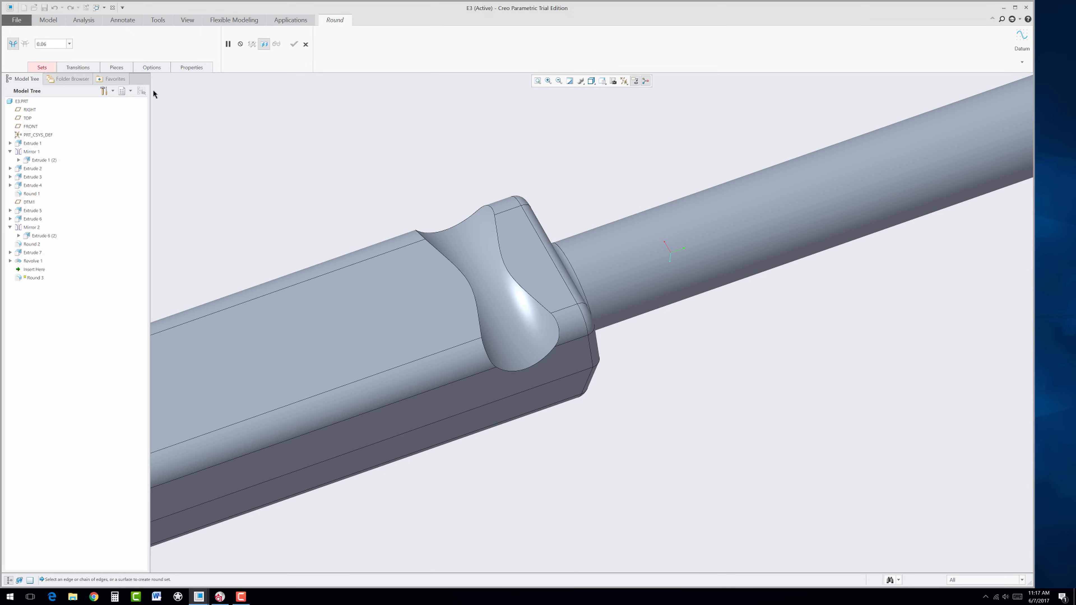
left_click(430, 246)
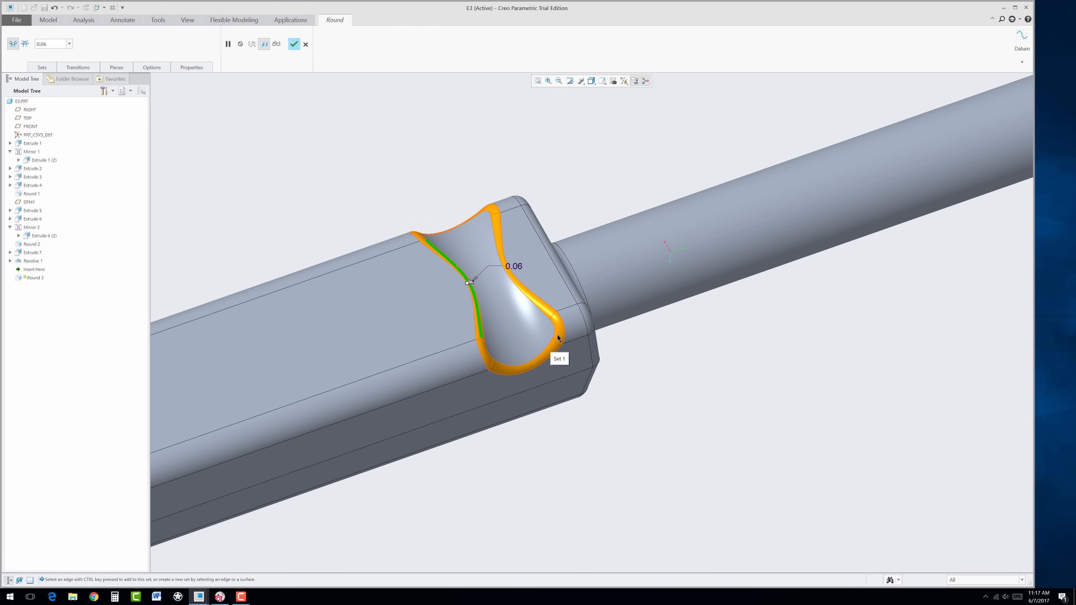
left_click(294, 44)
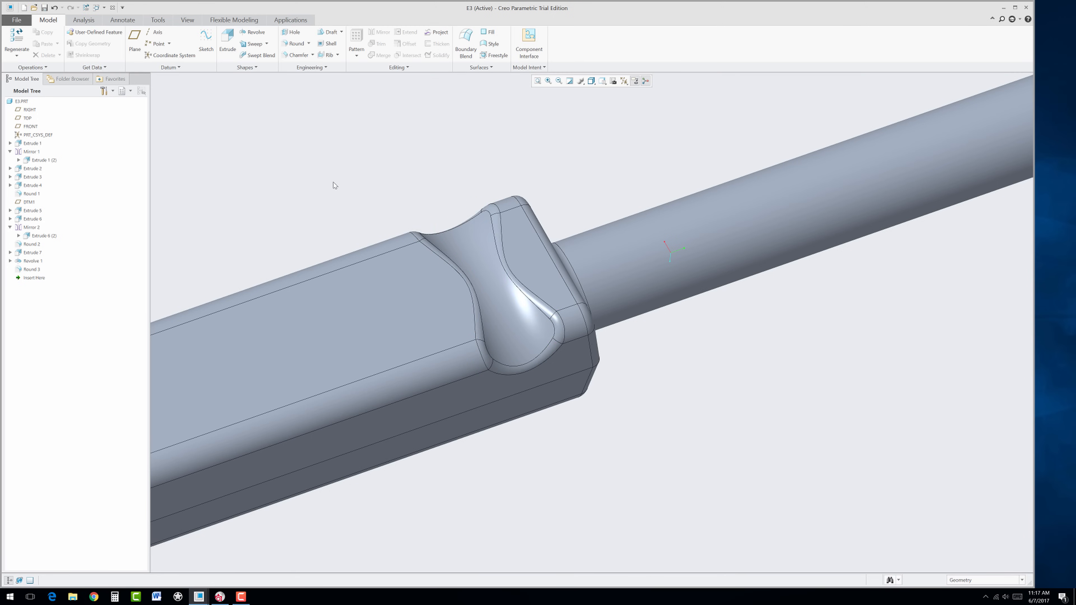
scroll(334, 186, "down", 5)
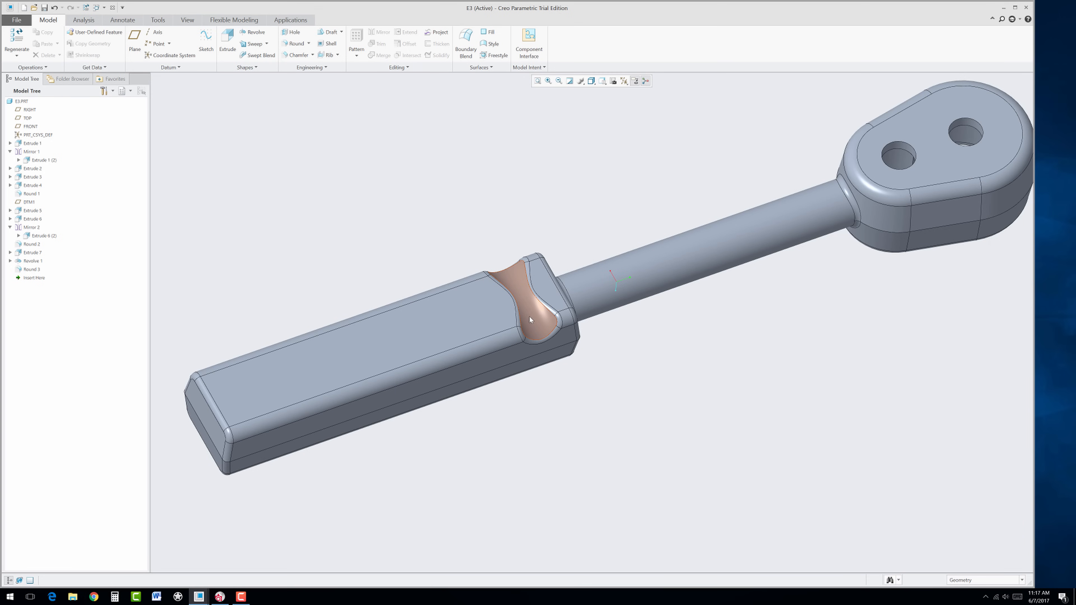
- Start a geometry pattern of Revolve 1 and Round 3 in the direction of the handle's long edge
left_click(28, 262)
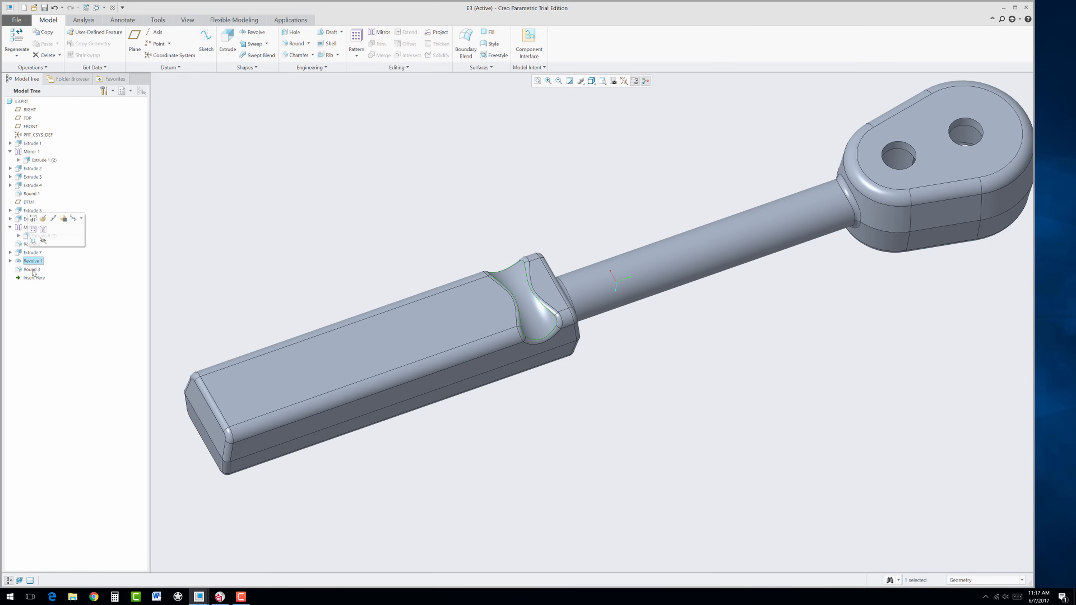
left_click(32, 270, "ctrl")
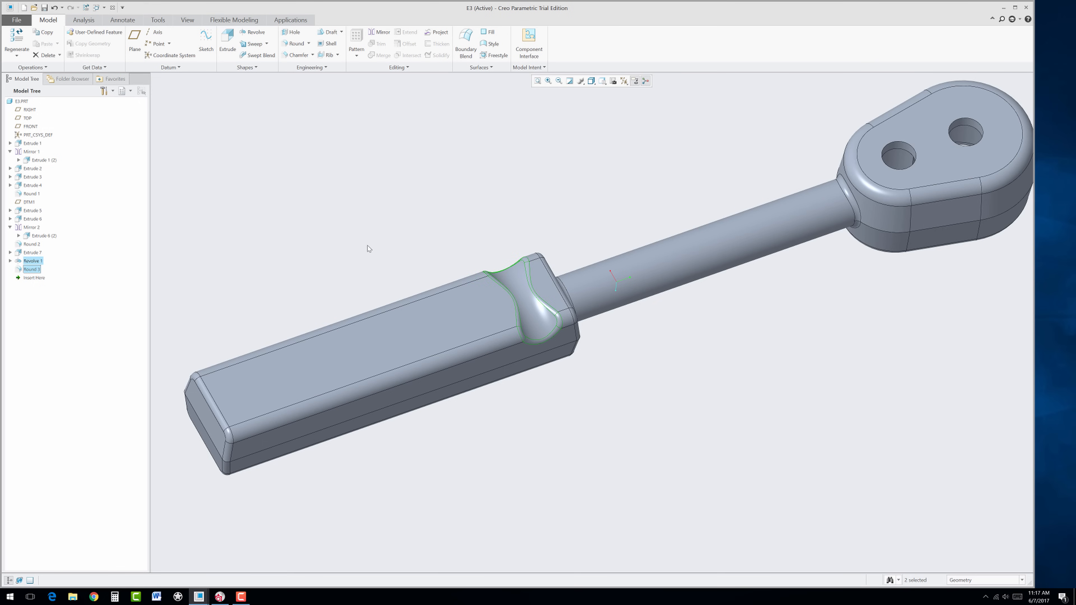
left_click(356, 53)
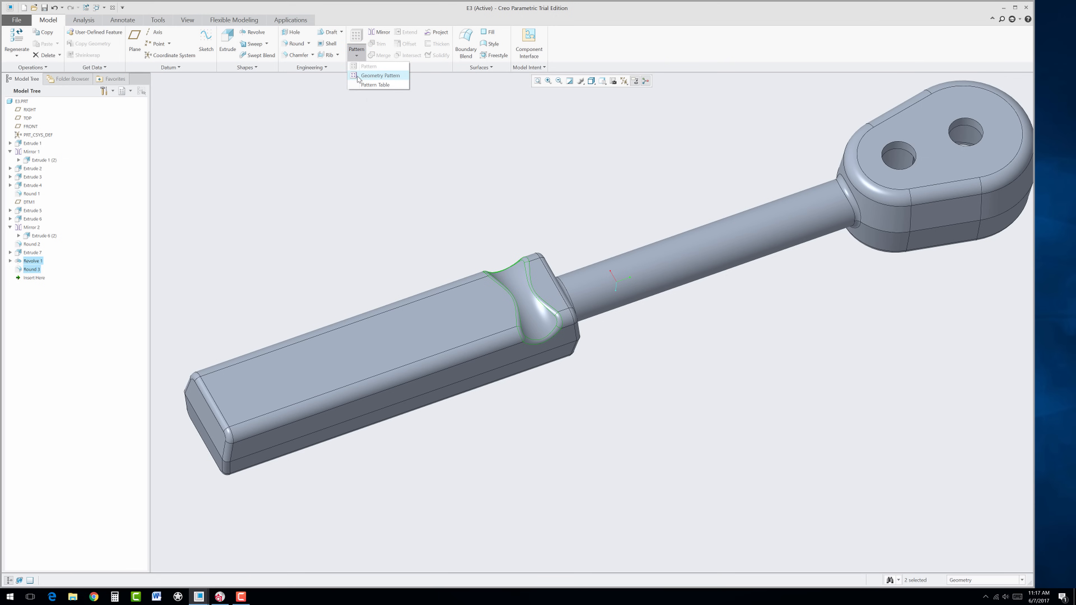
left_click(380, 76)
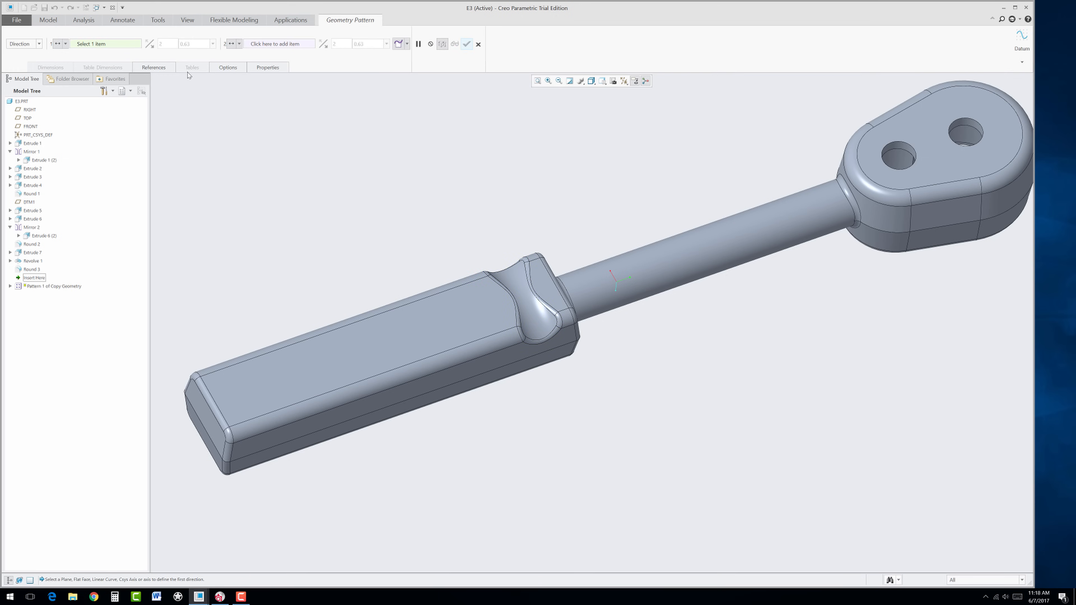
left_click(39, 44)
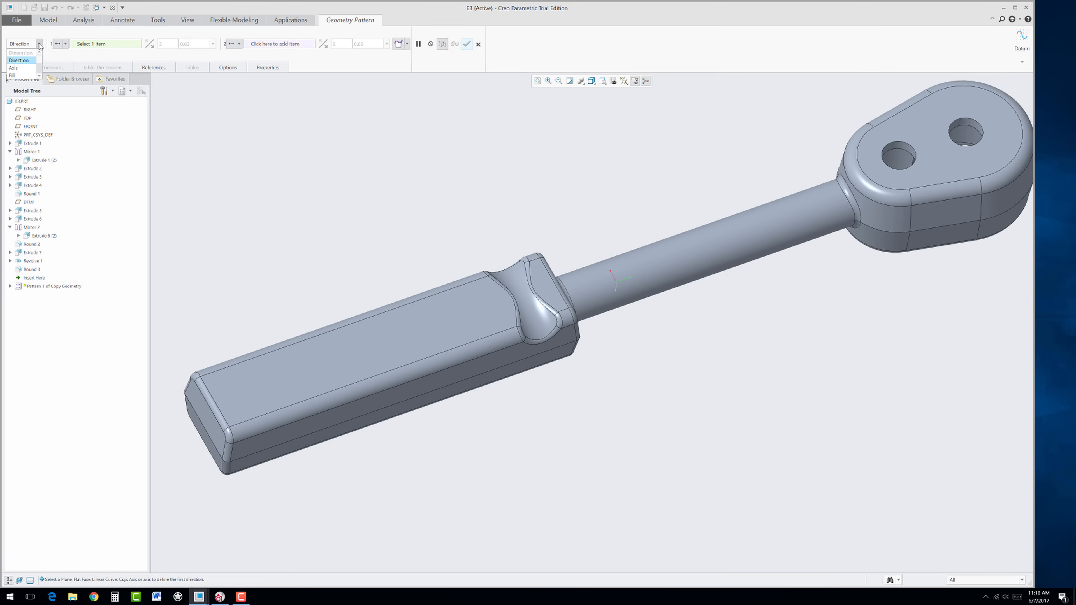
left_click(40, 45)
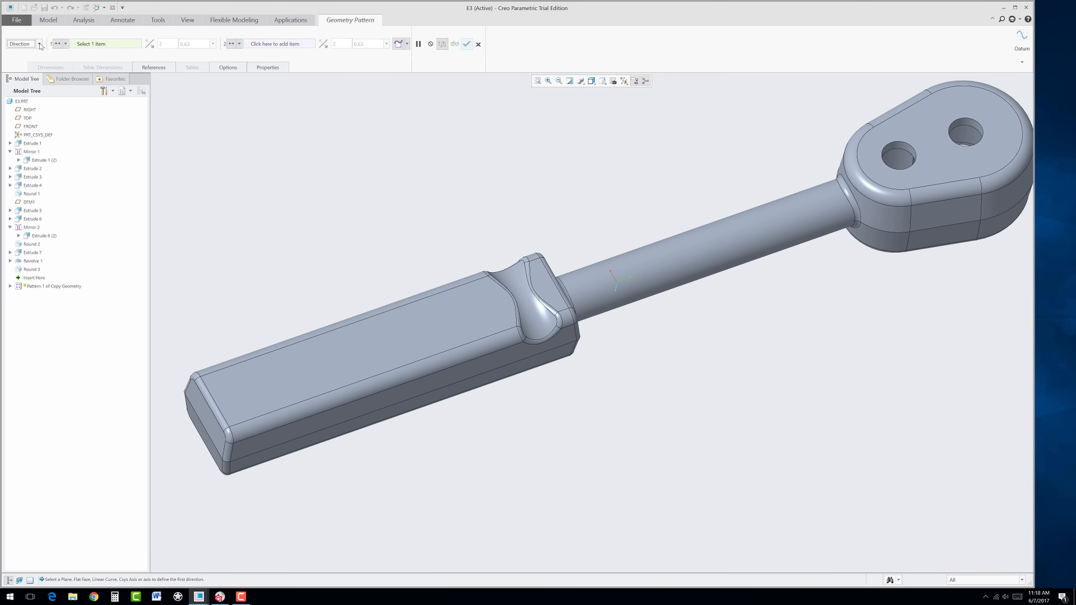
left_click(114, 47)
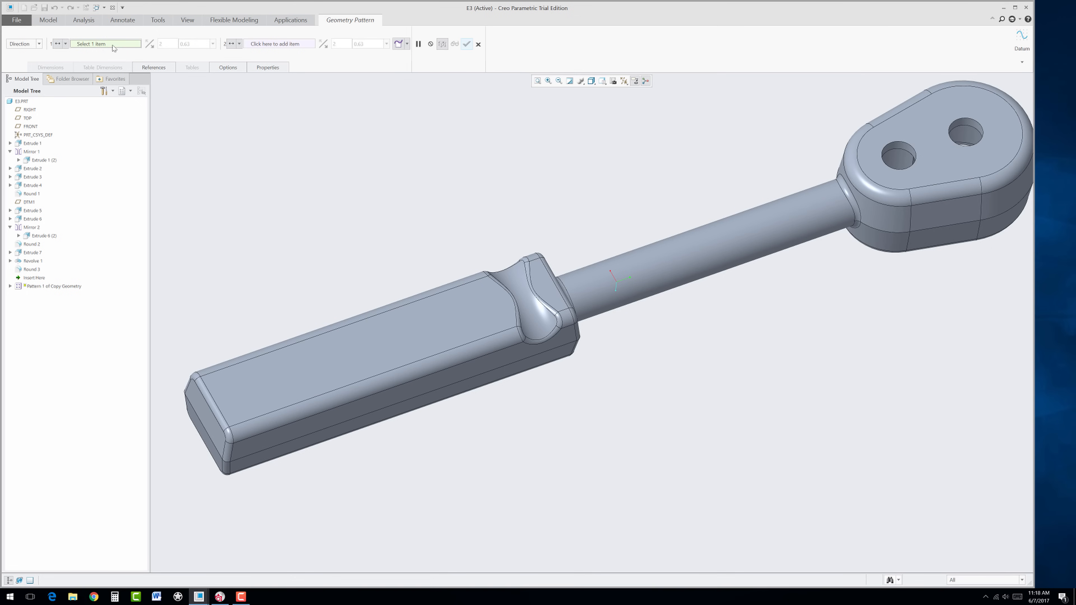
left_click(452, 350)
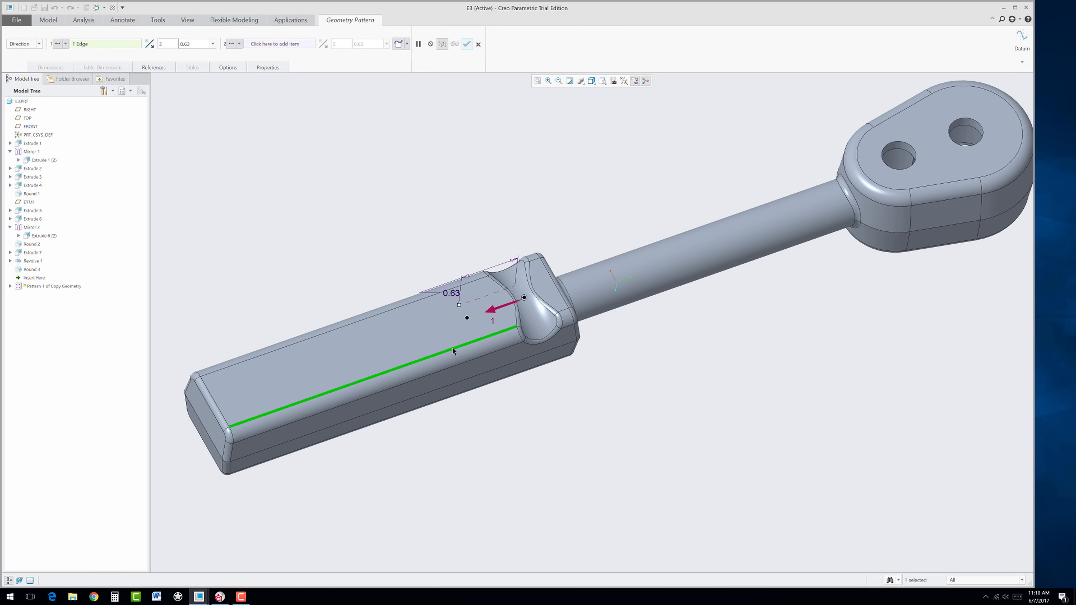
- Set the groove pattern to 5 members spaced 0.70 apart and create it
double_click(456, 294)
type(".70")
key("Return")
double_click(161, 43)
type("5")
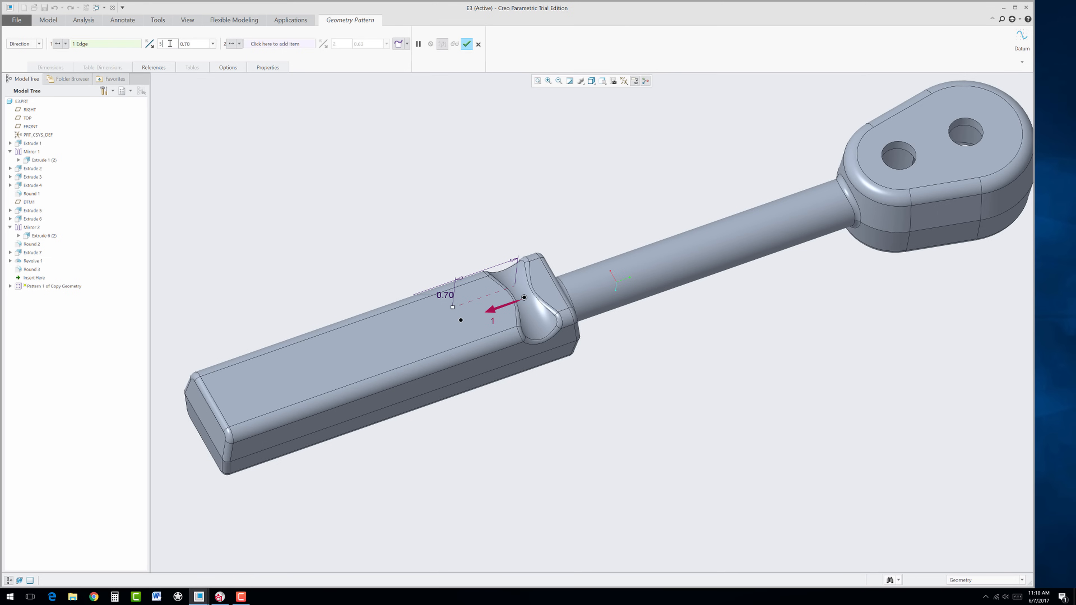
key("Return")
mouse_move(517, 461)
middle_mouse_down()
mouse_move(511, 499)
mouse_move(514, 449)
middle_mouse_up()
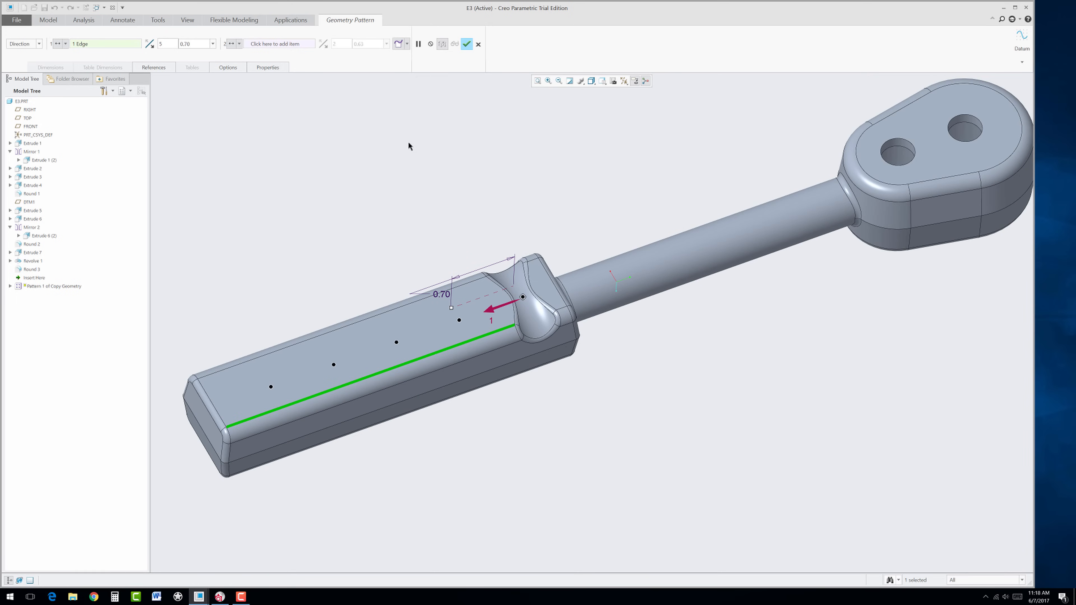
left_click(467, 44)
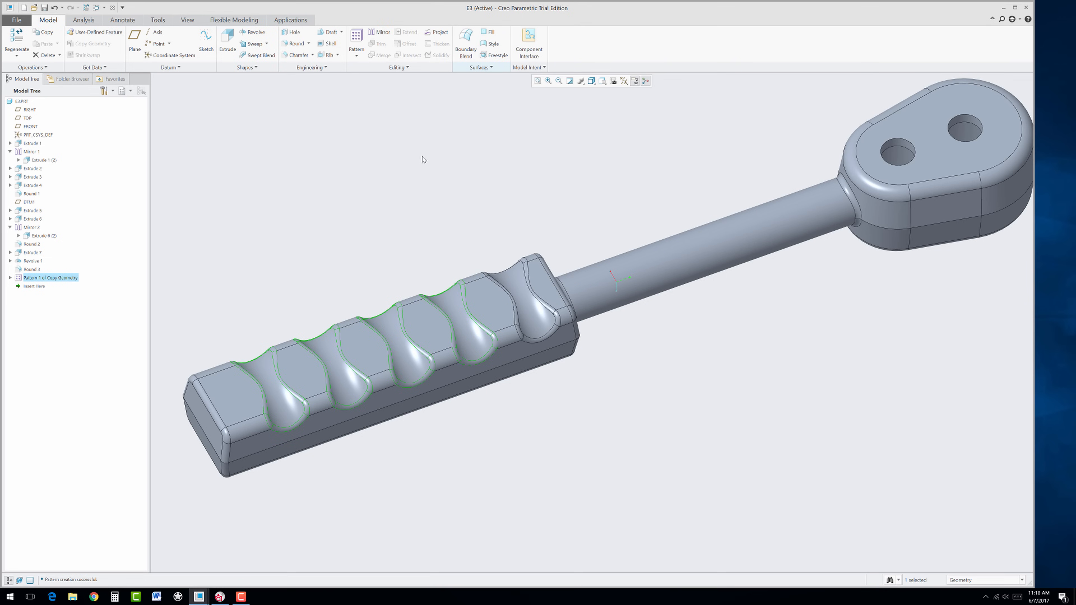
- Inspect the patterned handle, then switch to the PRT0002 part and examine the small grooves around its head
mouse_move(481, 302)
middle_mouse_down()
mouse_move(469, 373)
mouse_move(485, 223)
mouse_move(420, 240)
mouse_move(445, 301)
mouse_move(421, 329)
mouse_move(384, 330)
mouse_move(356, 306)
middle_mouse_up()
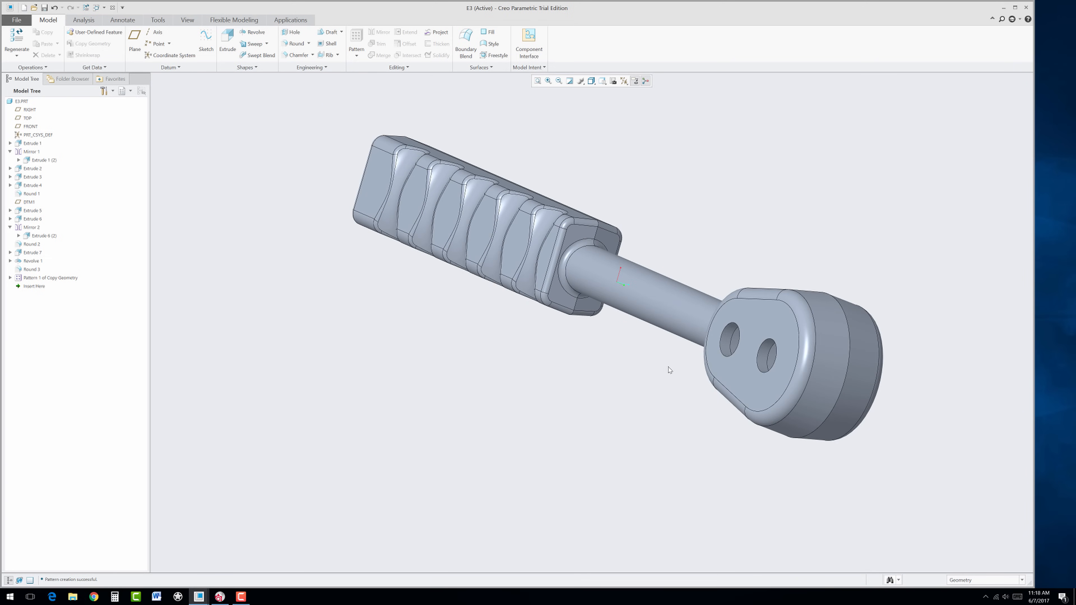
middle_click_drag(731, 262, 750, 297)
key("ctrl+d")
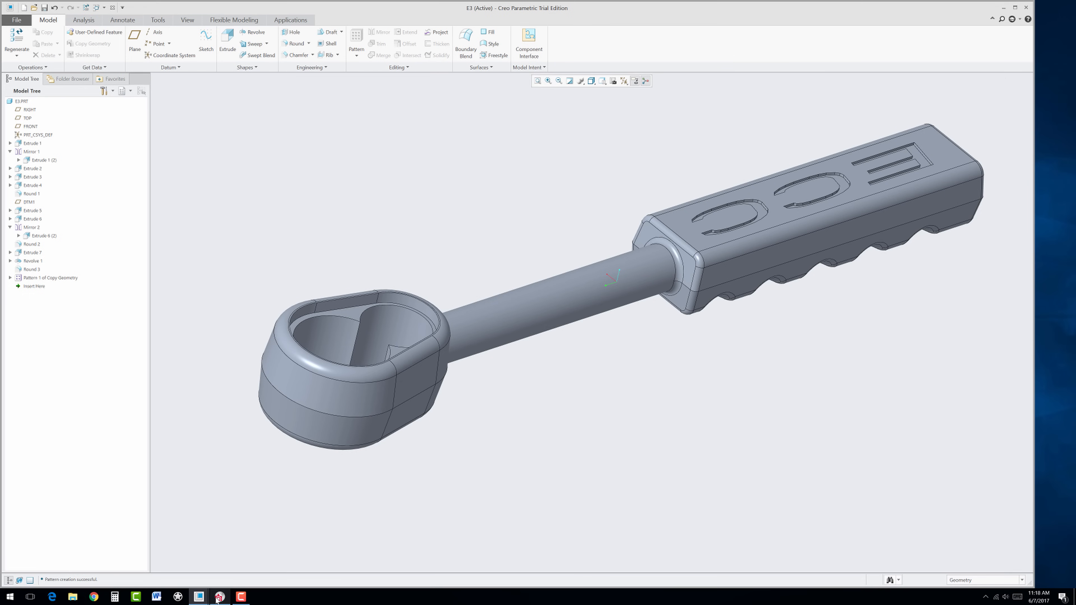
mouse_move(199, 598)
left_click(199, 560)
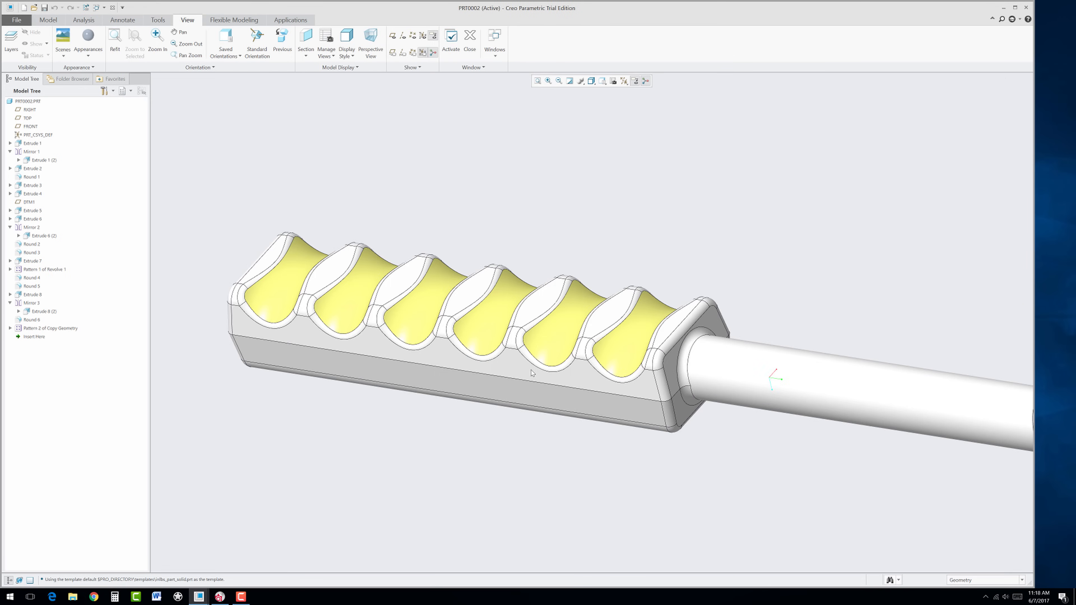
scroll(545, 379, "down", 3)
scroll(546, 379, "down", 2)
middle_click_drag(755, 416, 759, 221)
scroll(495, 474, "up", 6)
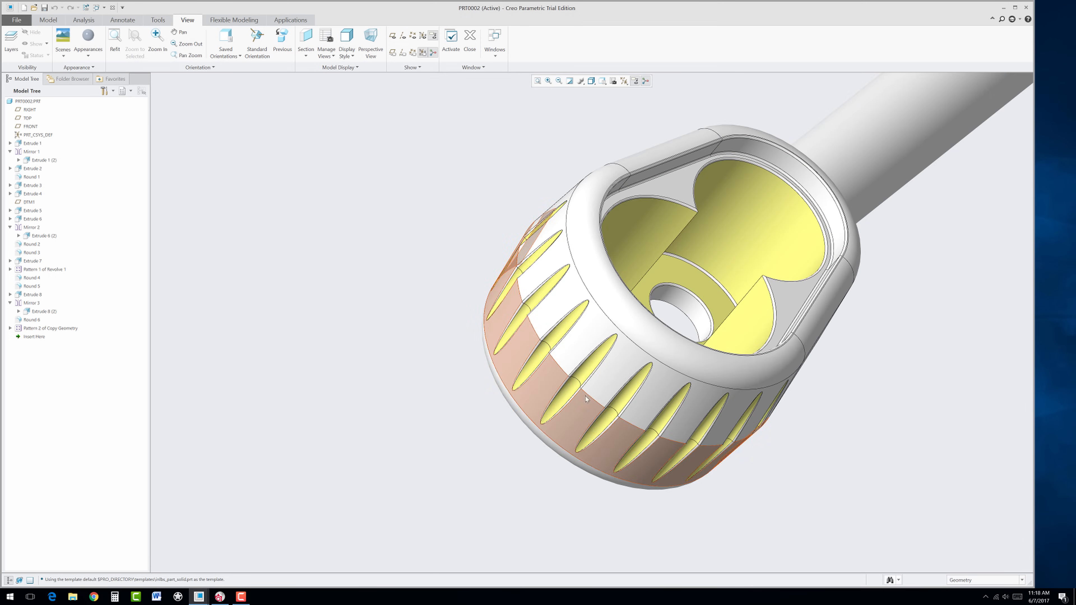
scroll(586, 386, "up", 2)
middle_click_drag(587, 382, 568, 418)
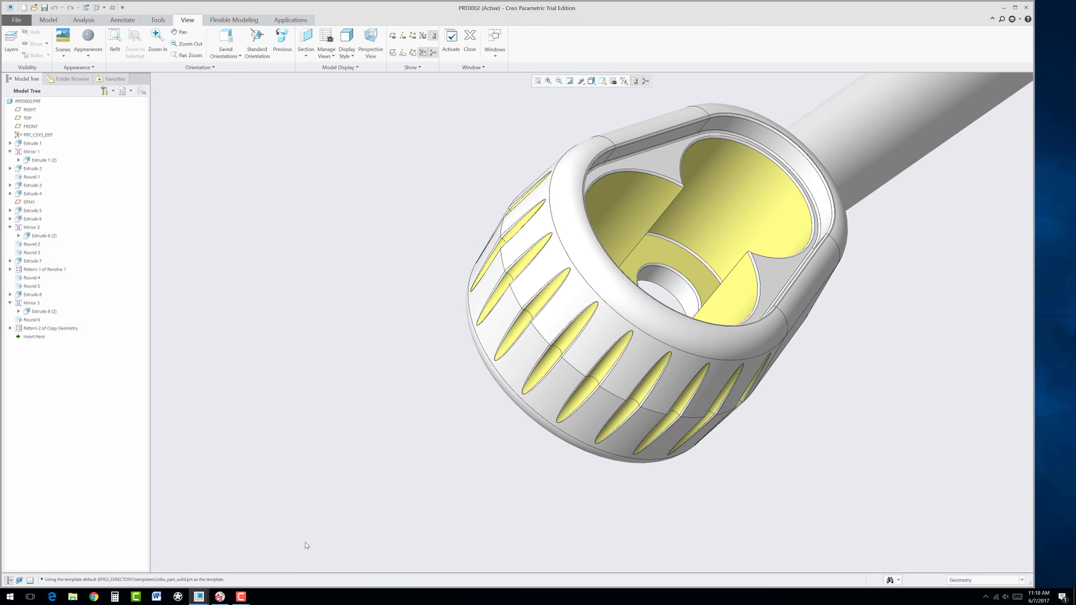
- Return to the E3 part and start an extrude sketch on the FRONT plane, viewed in the FRONT orientation
left_click(199, 597)
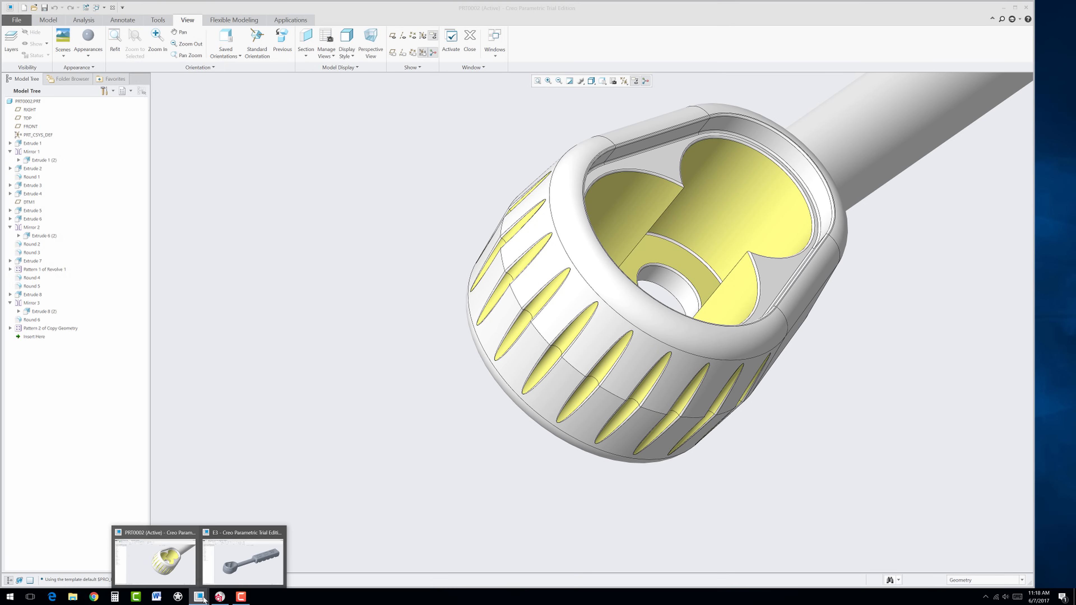
left_click(224, 579)
mouse_move(353, 513)
middle_mouse_down()
mouse_move(564, 464)
mouse_move(493, 482)
middle_mouse_up()
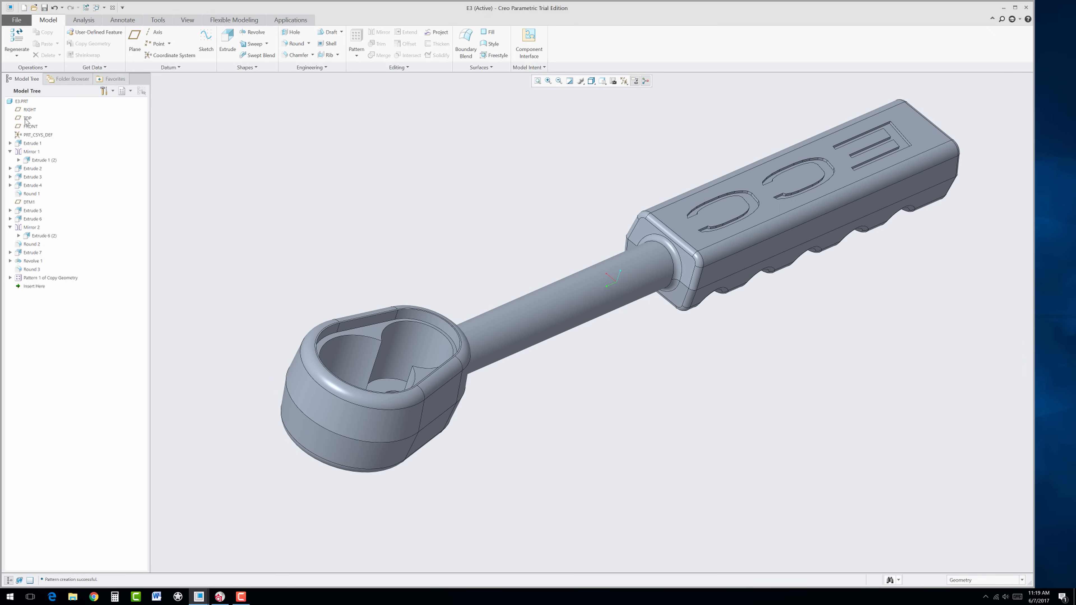
left_click(27, 127)
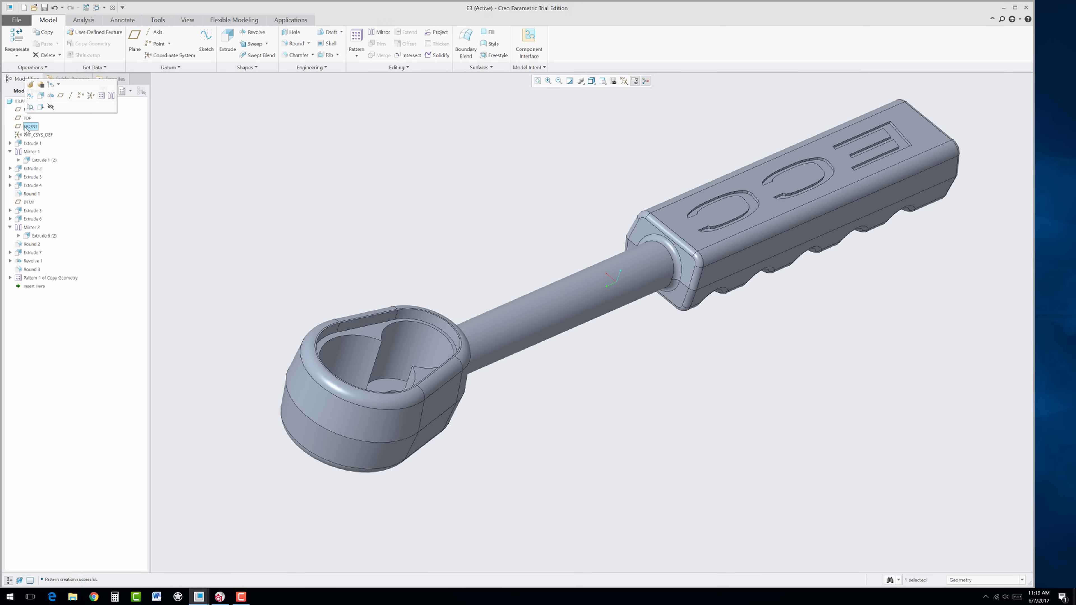
left_click(41, 98)
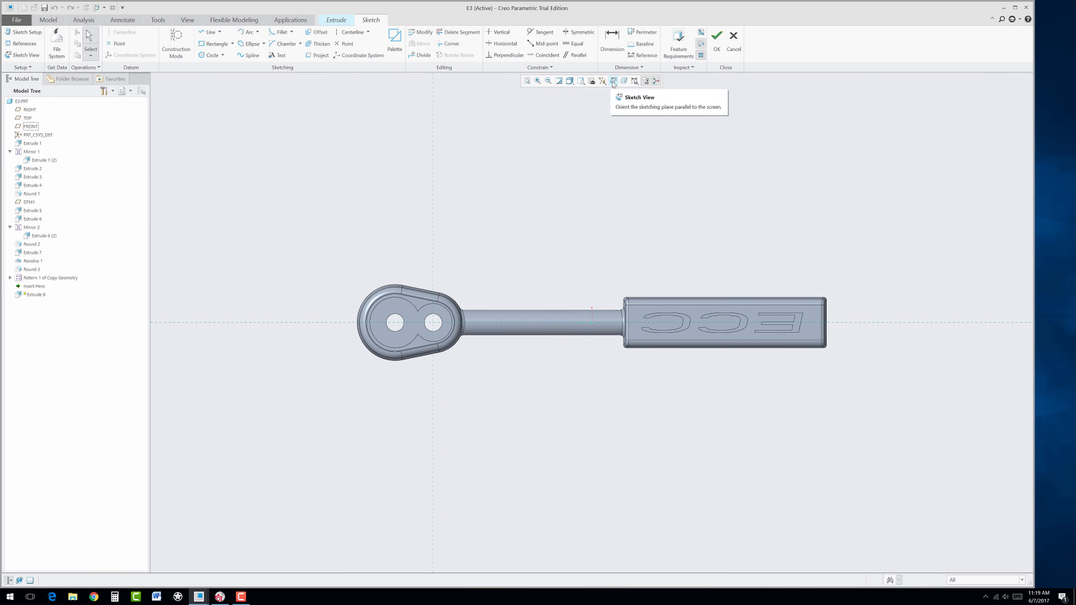
left_click(583, 84)
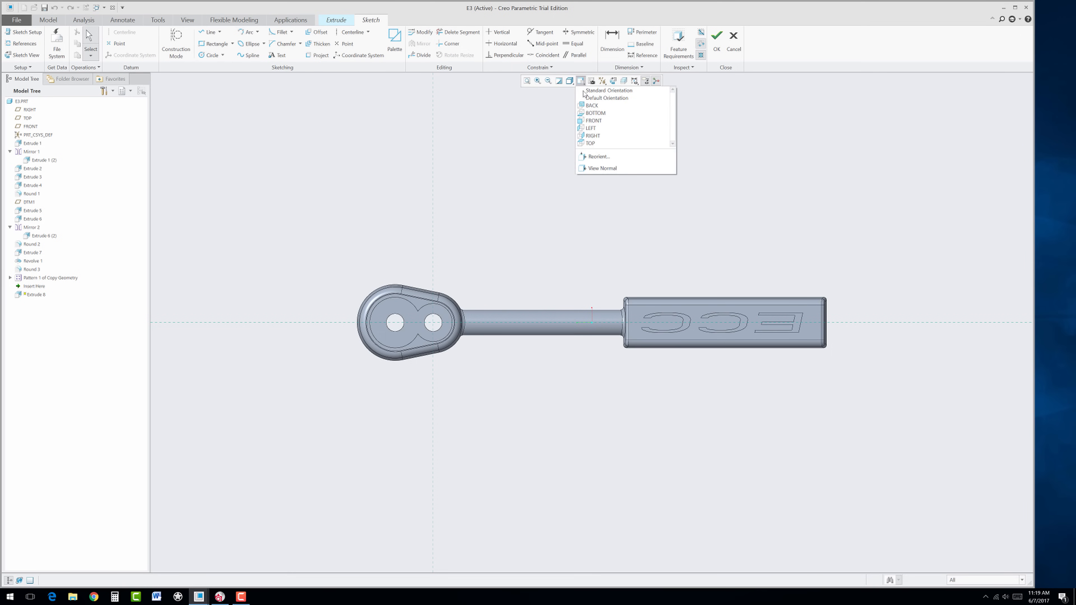
left_click(585, 122)
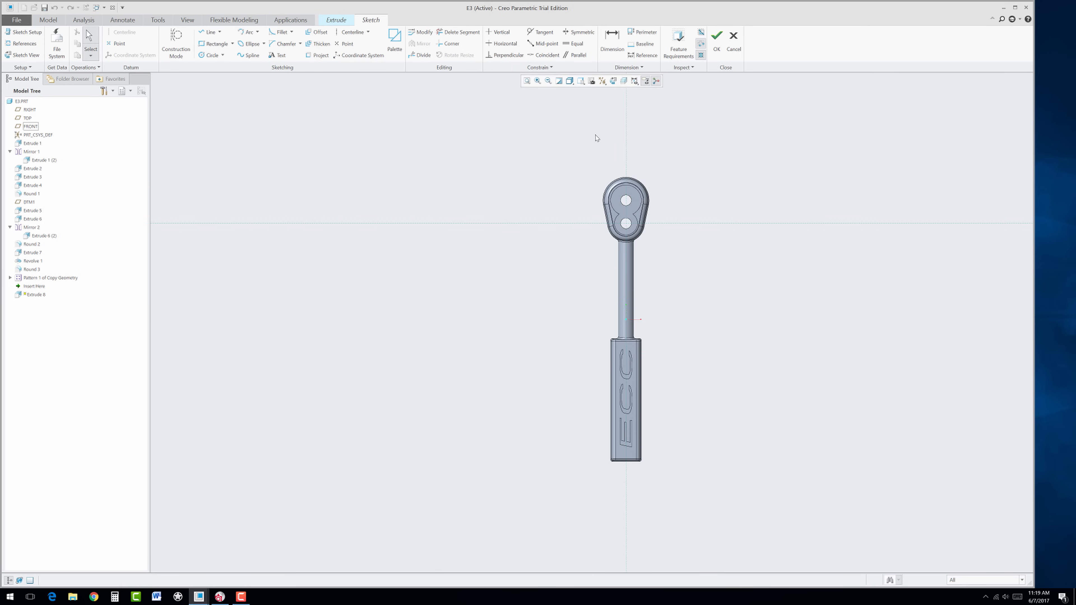
scroll(613, 180, "down", 8)
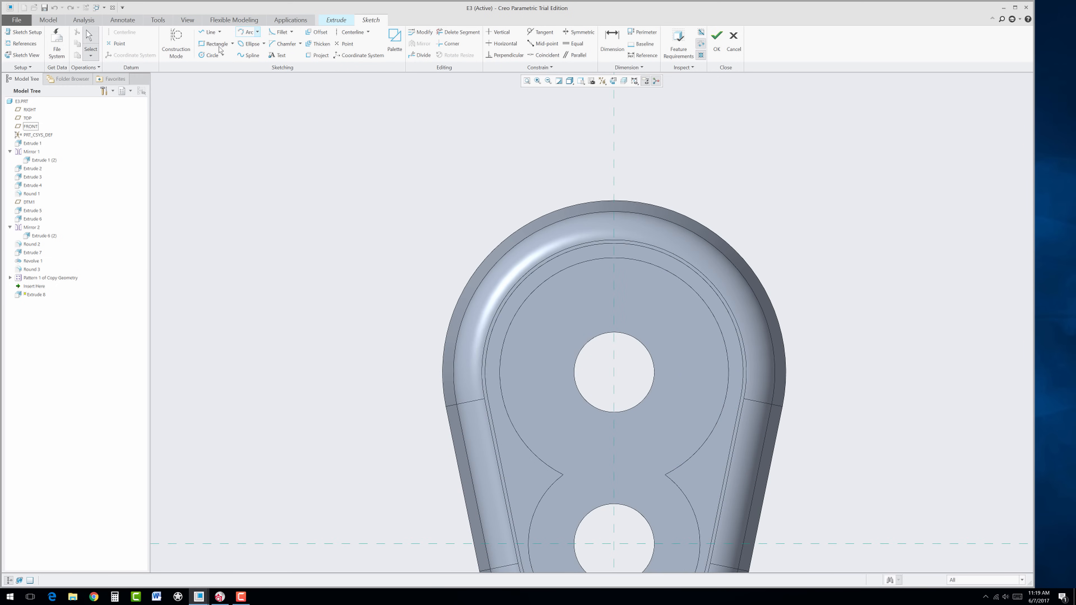
- Sketch a 0.07 diameter circle centred on the topmost point of the head's outer arc and finish the sketch
left_click(212, 55)
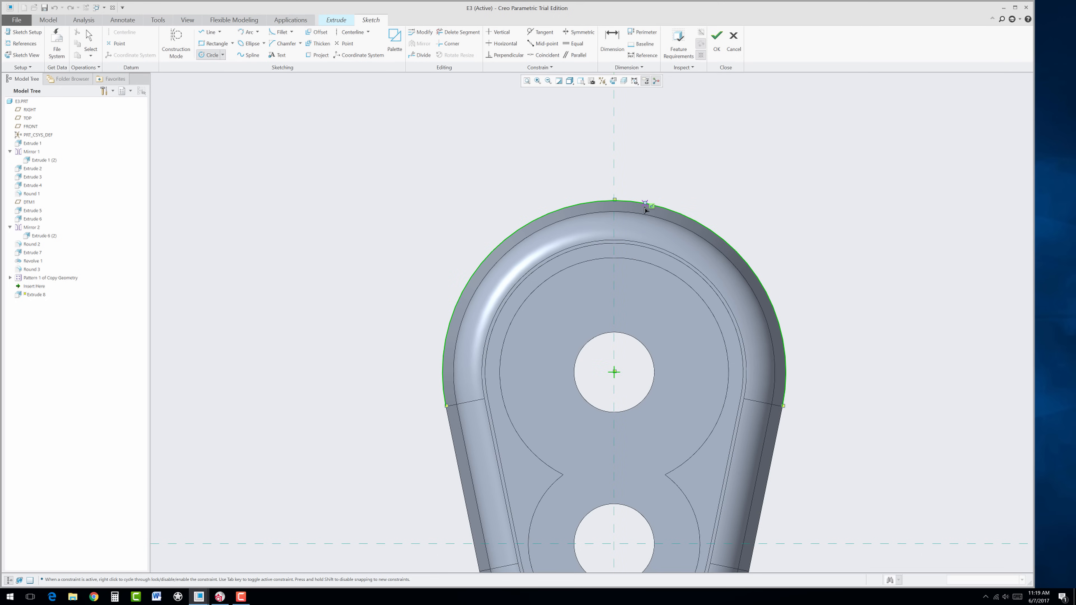
left_click(616, 201)
left_click(622, 203)
middle_click(660, 190)
double_click(646, 192)
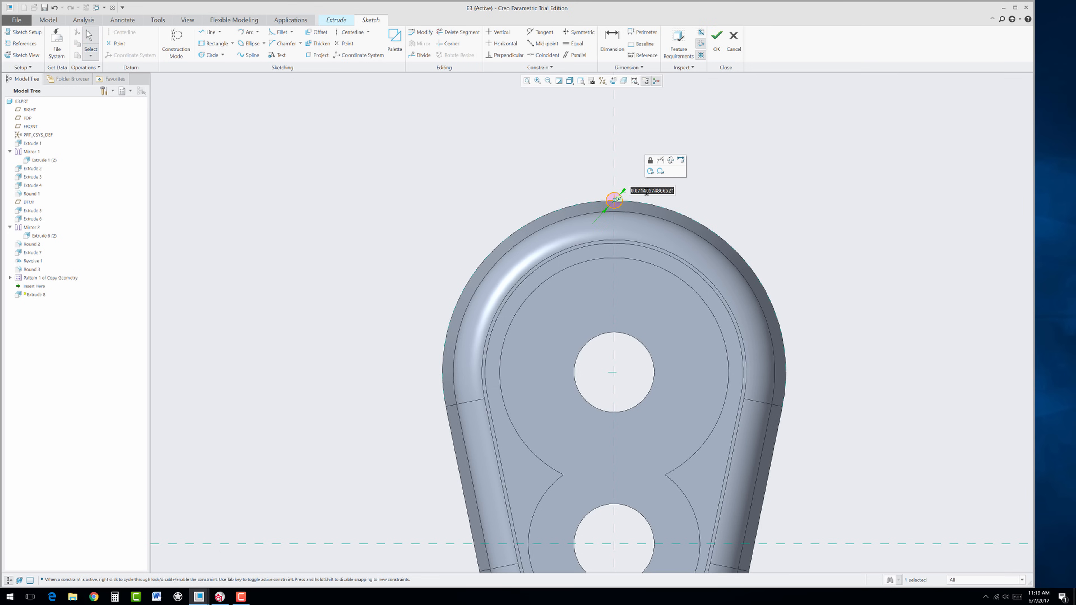
key("BackSpace")
type(".07")
key("Return")
left_click(717, 46)
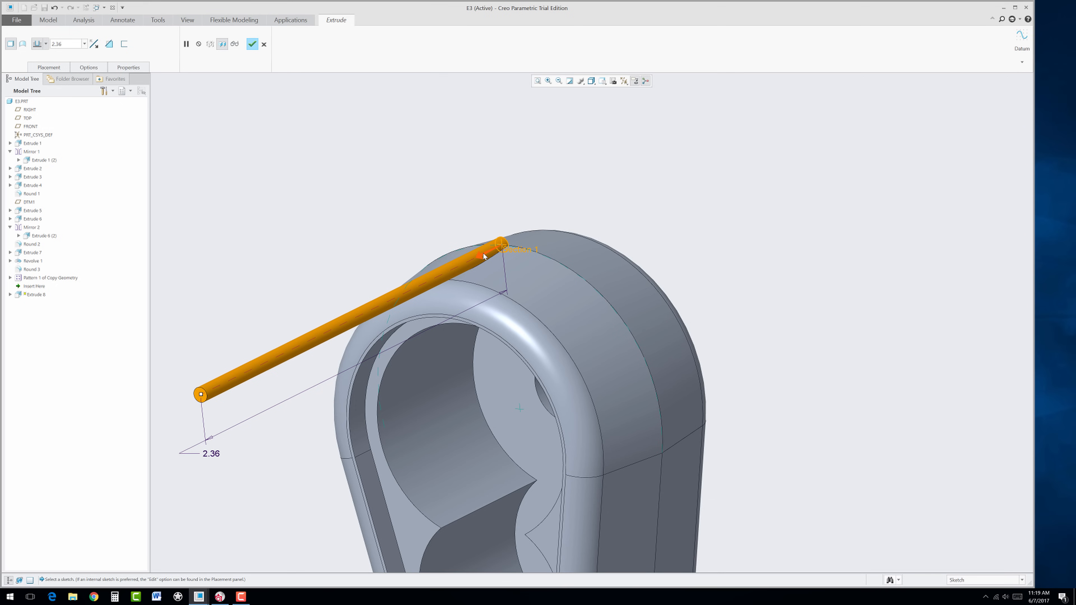
- Extrude the circle symmetrically about the sketch plane as a 2.36 deep material cut and create the feature
left_click(45, 44)
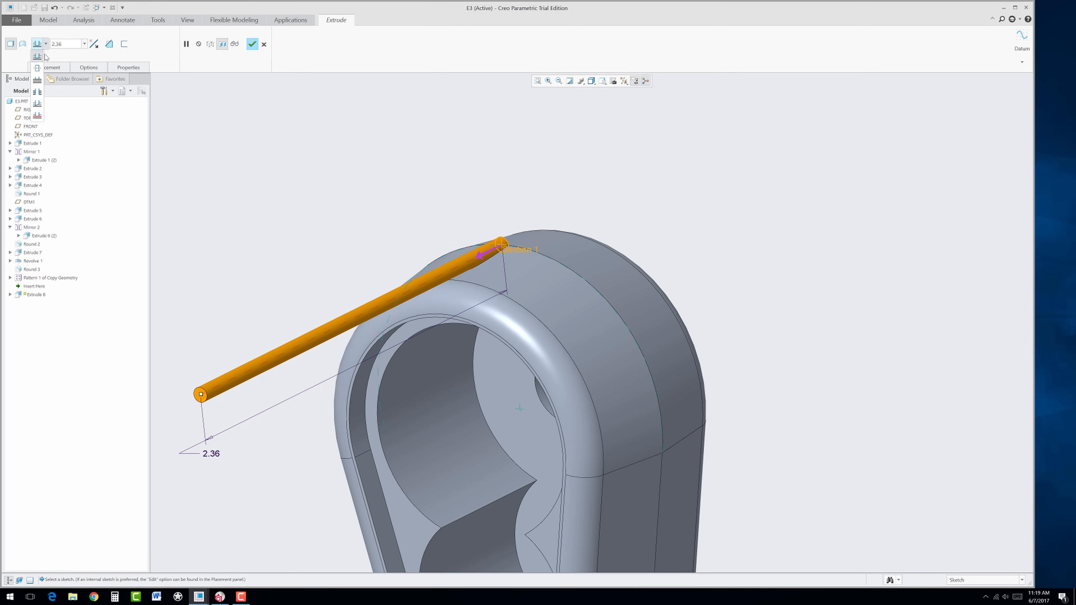
left_click(38, 68)
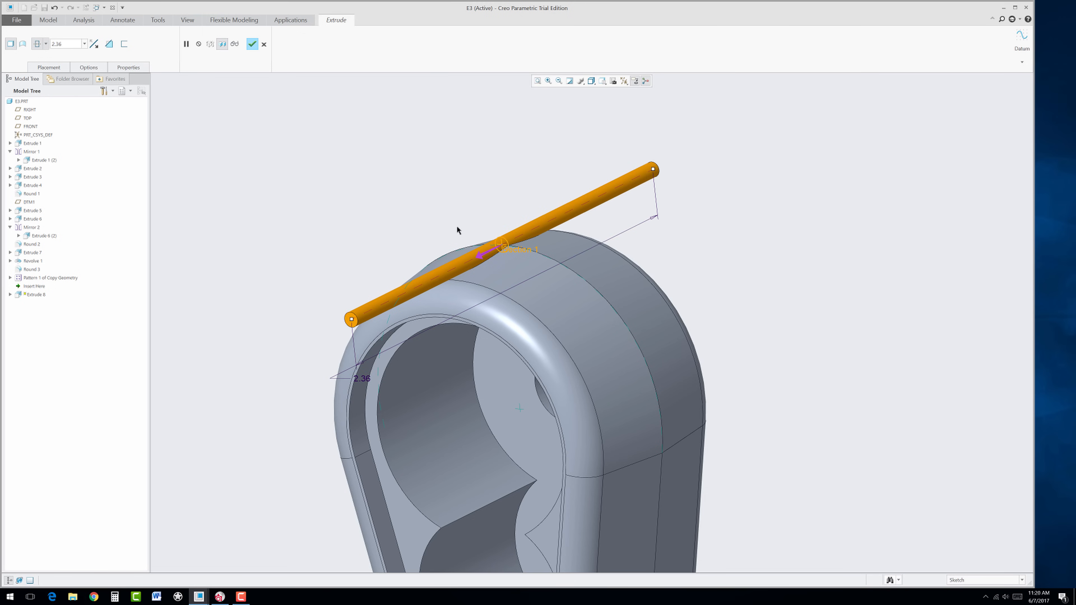
mouse_move(457, 227)
middle_mouse_down()
mouse_move(442, 209)
mouse_move(446, 223)
middle_mouse_up()
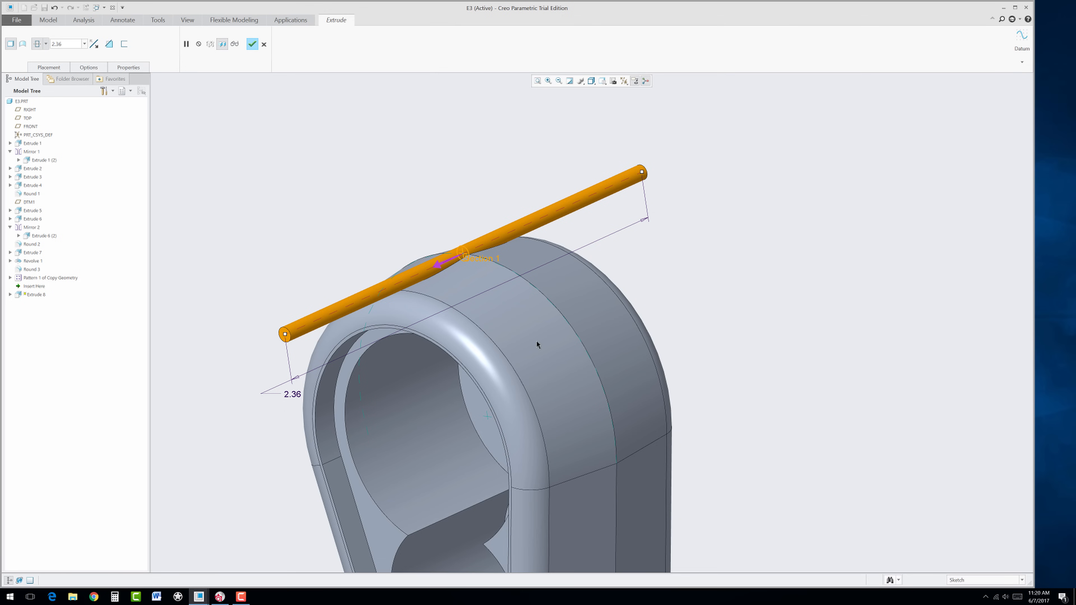
left_click(110, 44)
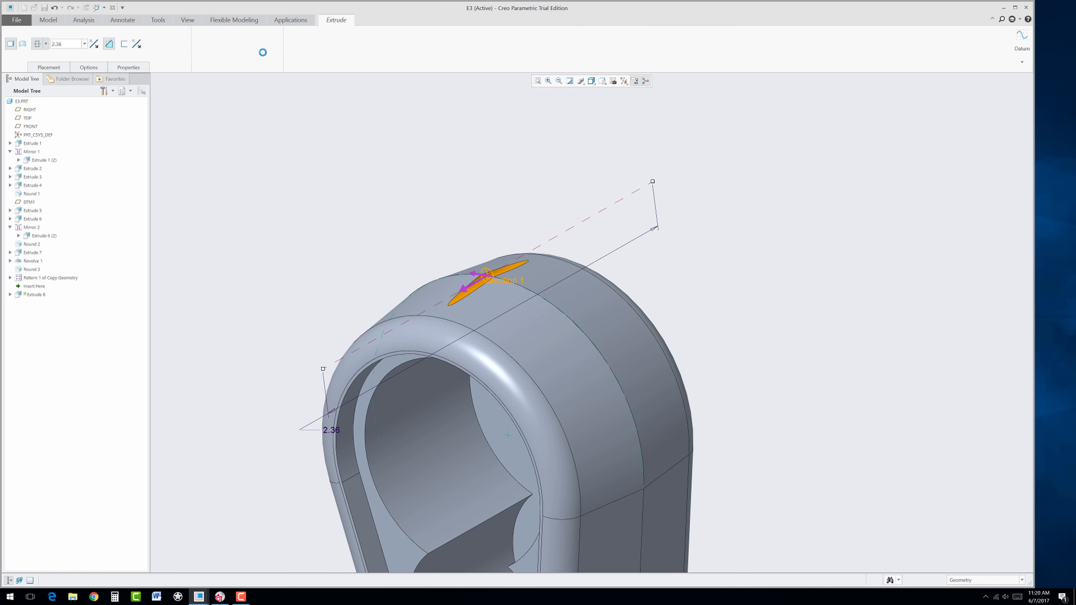
left_click(264, 44)
mouse_move(594, 382)
middle_mouse_down()
mouse_move(617, 406)
mouse_move(593, 381)
middle_mouse_up()
left_click(382, 175)
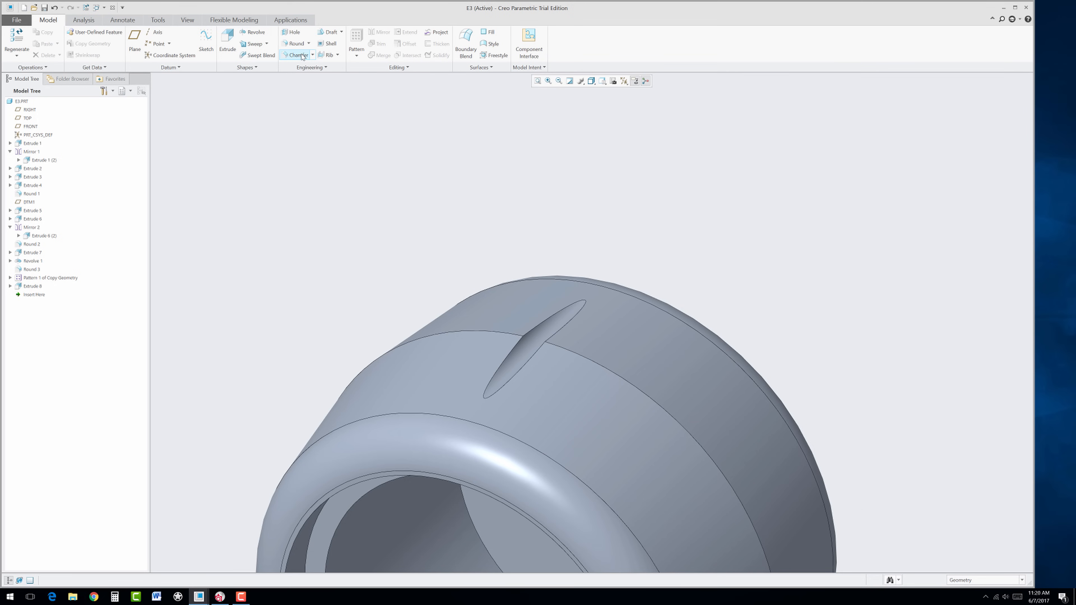
- Round the edges of the small groove on both halves of the head with a 0.06 radius
left_click(290, 45)
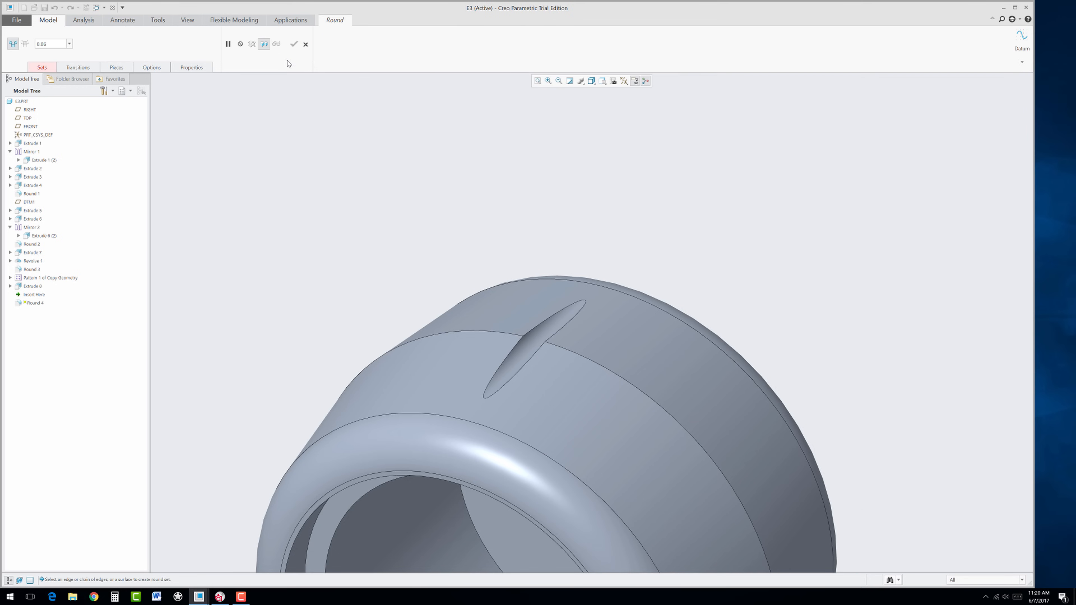
left_click(532, 361)
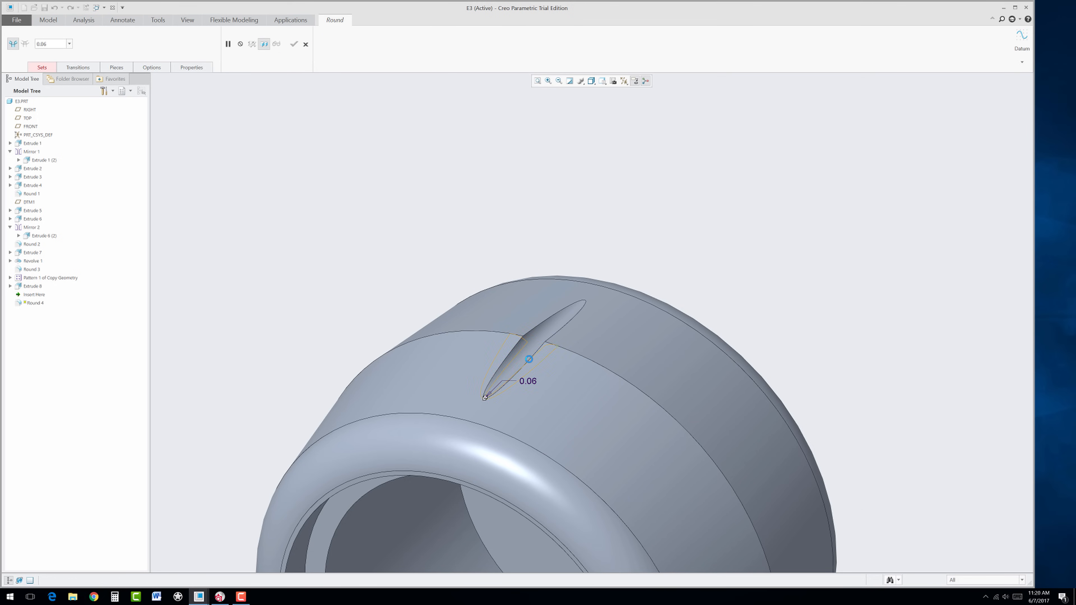
left_click(569, 324)
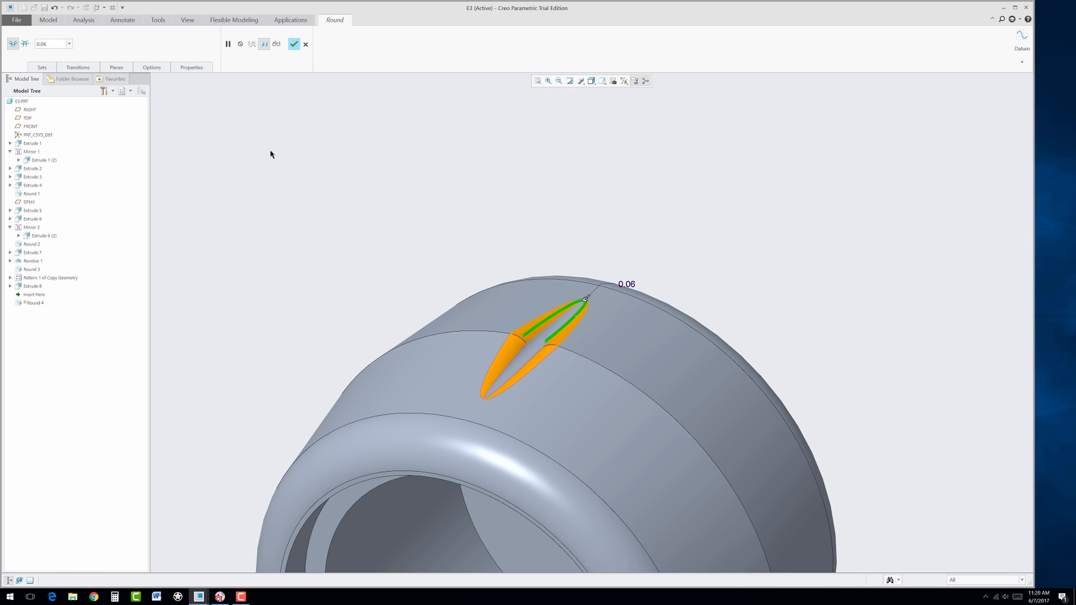
left_click(294, 44)
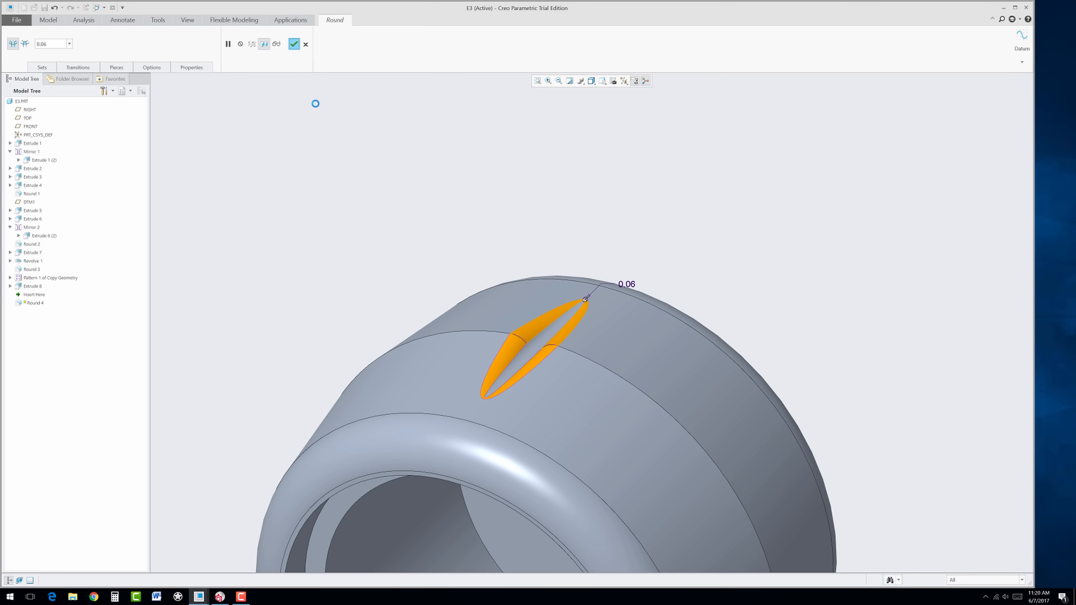
left_click(406, 221)
- Start a geometry pattern of Extrude 8 and Round 4
left_click(25, 287)
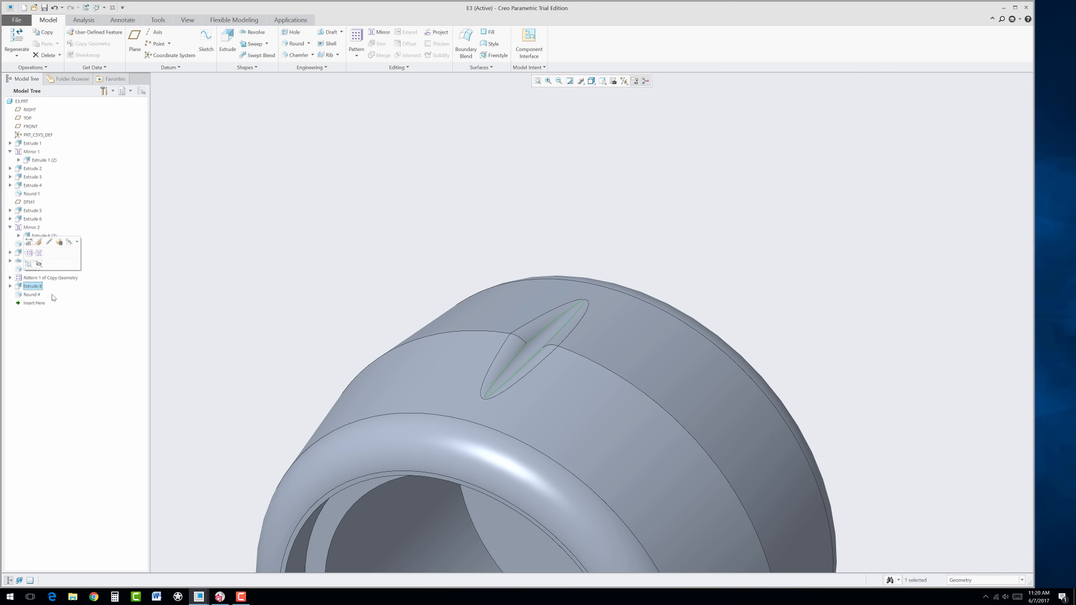
left_click(30, 295, "ctrl")
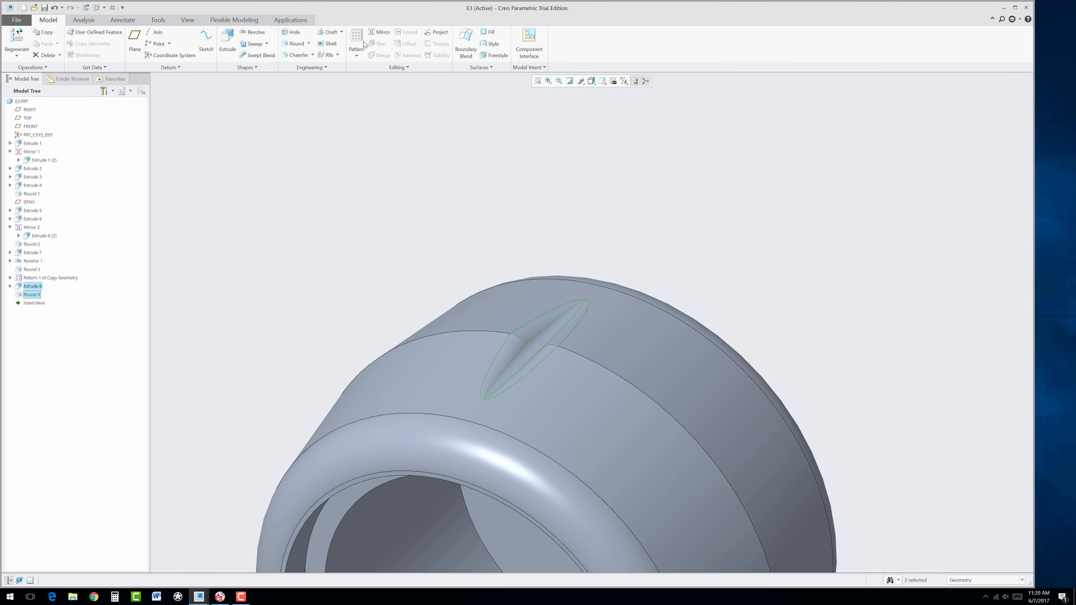
left_click(358, 52)
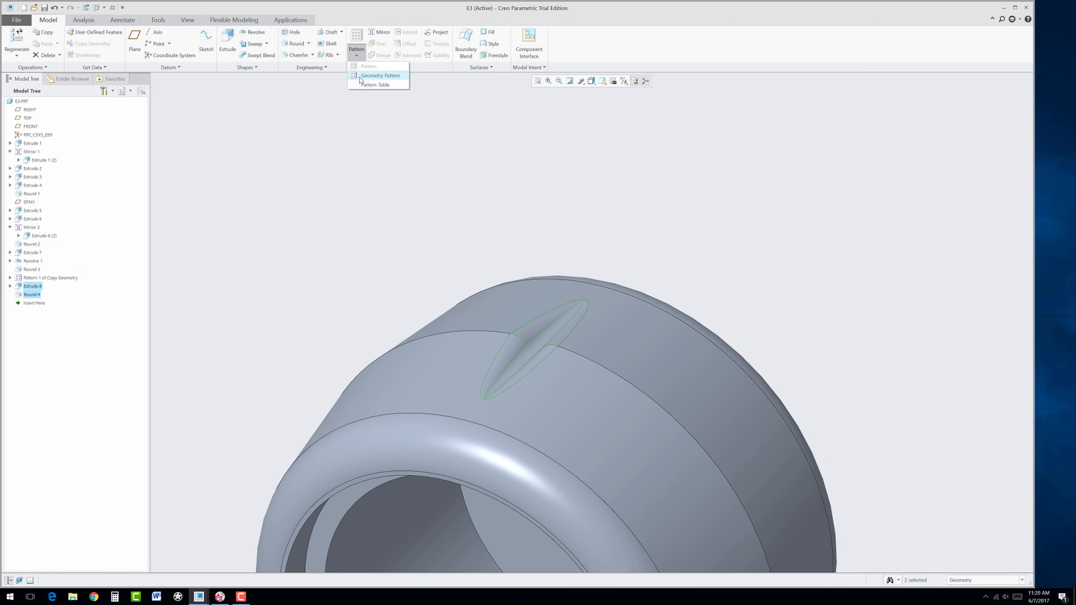
left_click(378, 75)
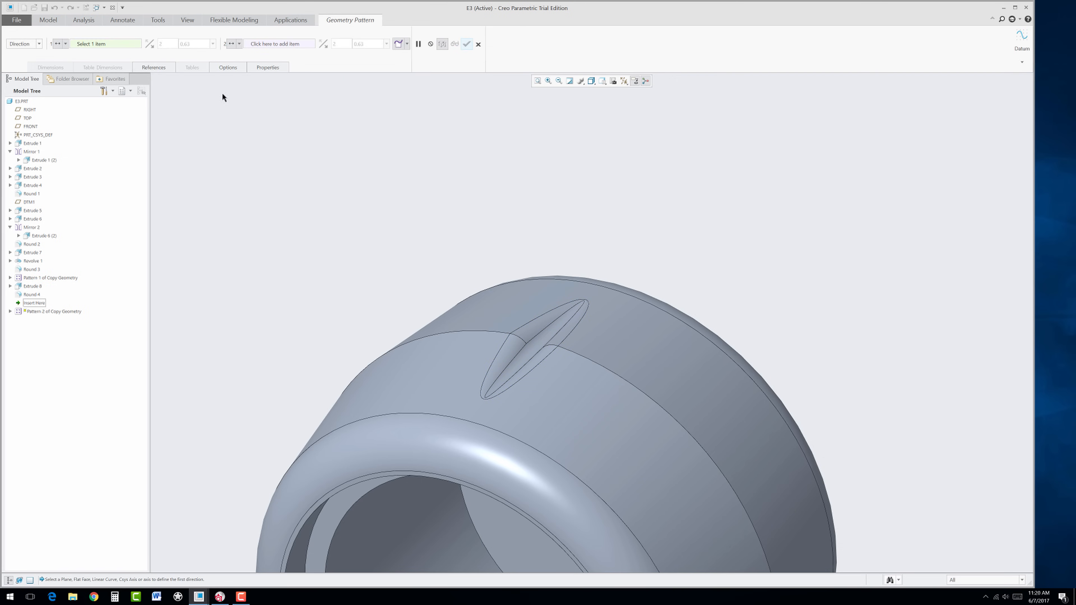
- Turn on axis display and make the pattern an axis pattern about the axis of the head's upper hole
scroll(444, 277, "up", 5)
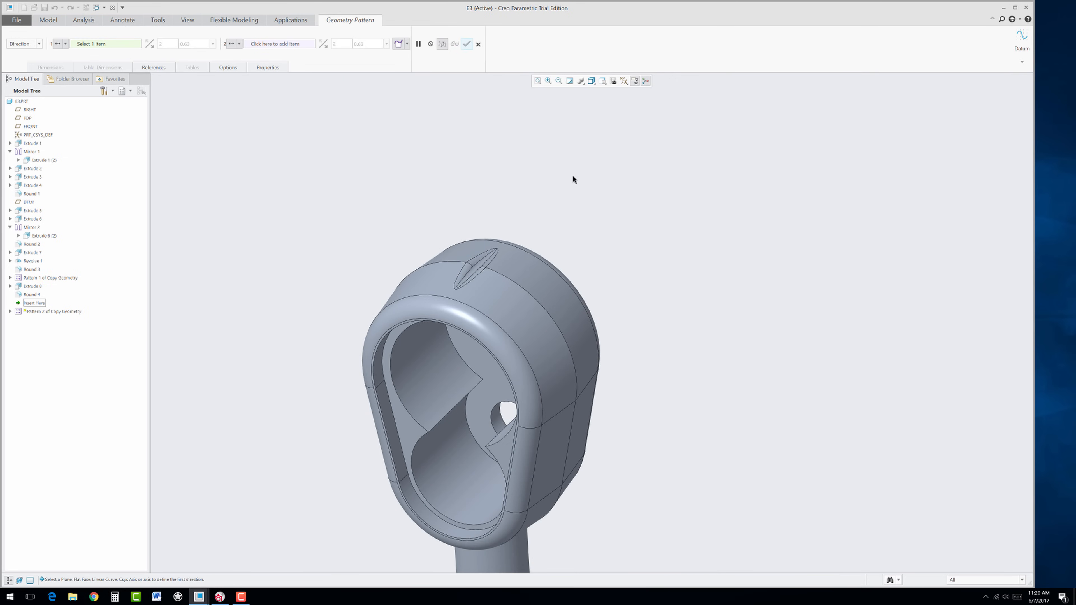
left_click(625, 83)
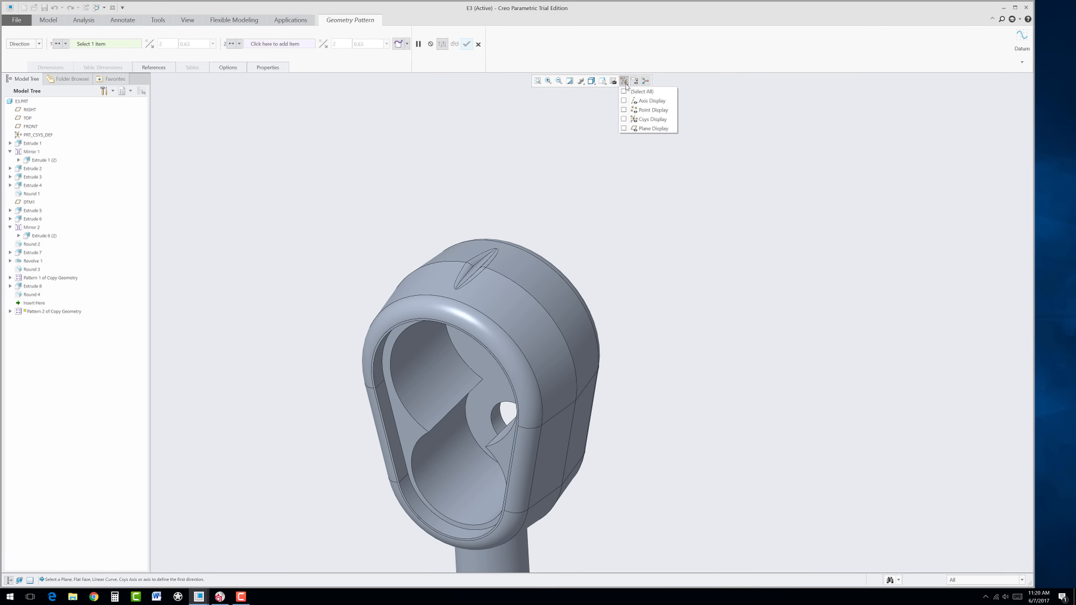
left_click(623, 101)
left_click(491, 377)
middle_click_drag(525, 347, 531, 292)
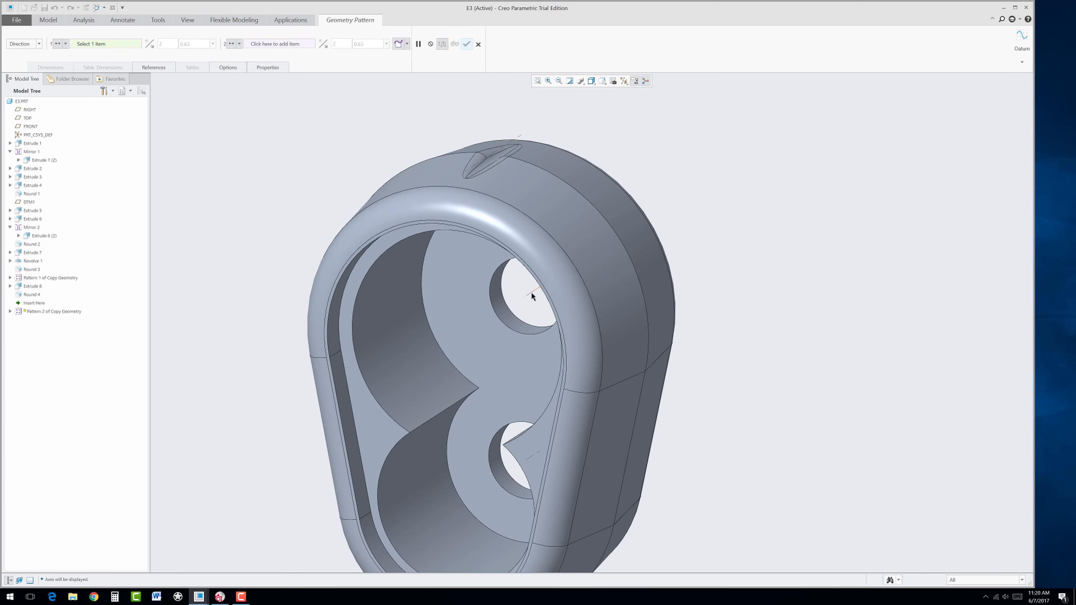
left_click(532, 292)
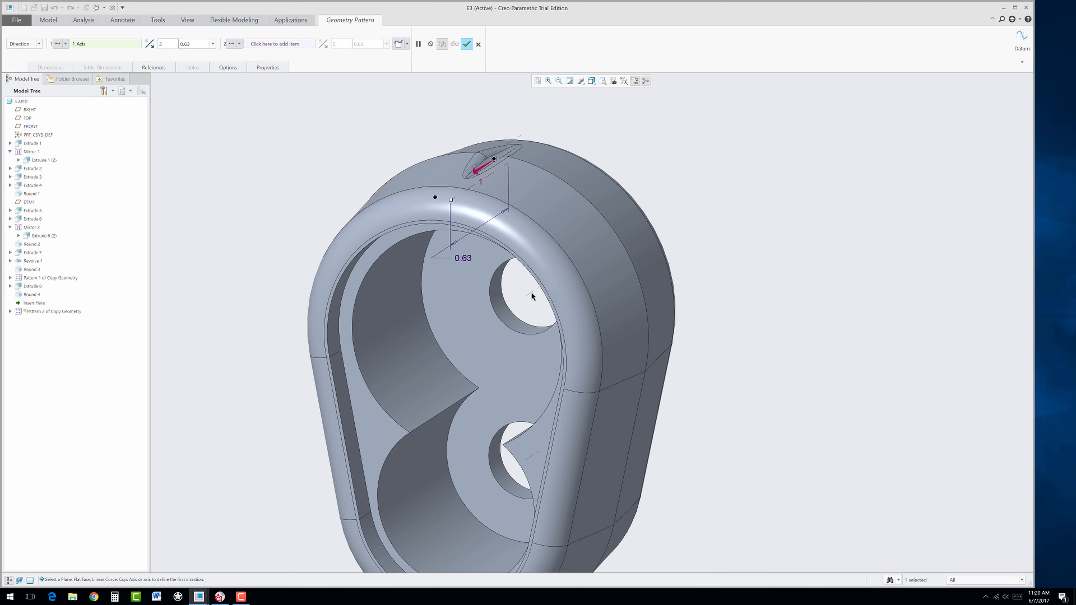
left_click(39, 44)
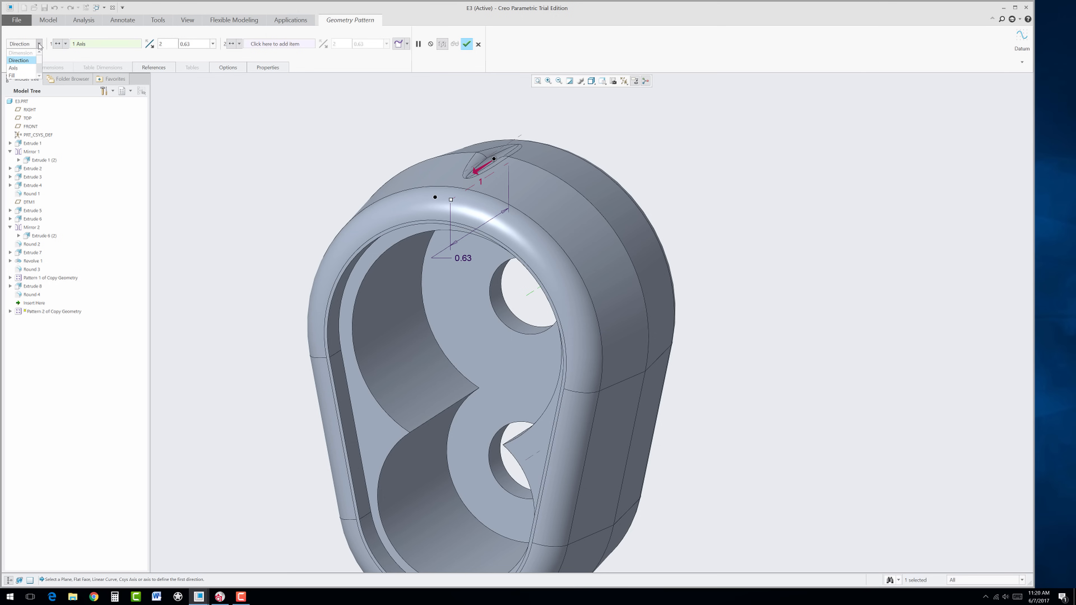
left_click(25, 68)
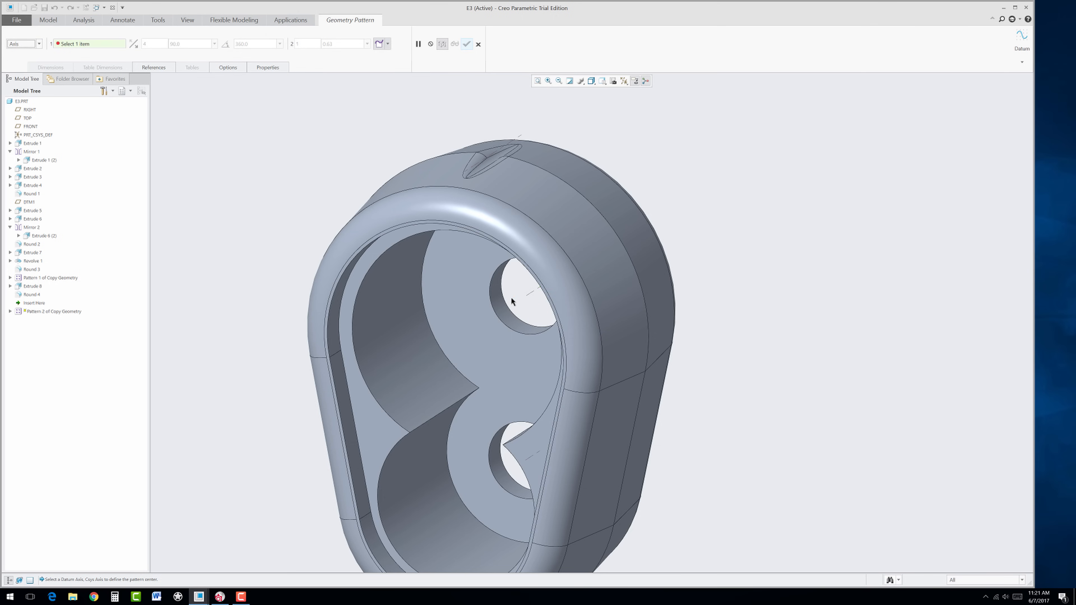
left_click(532, 291)
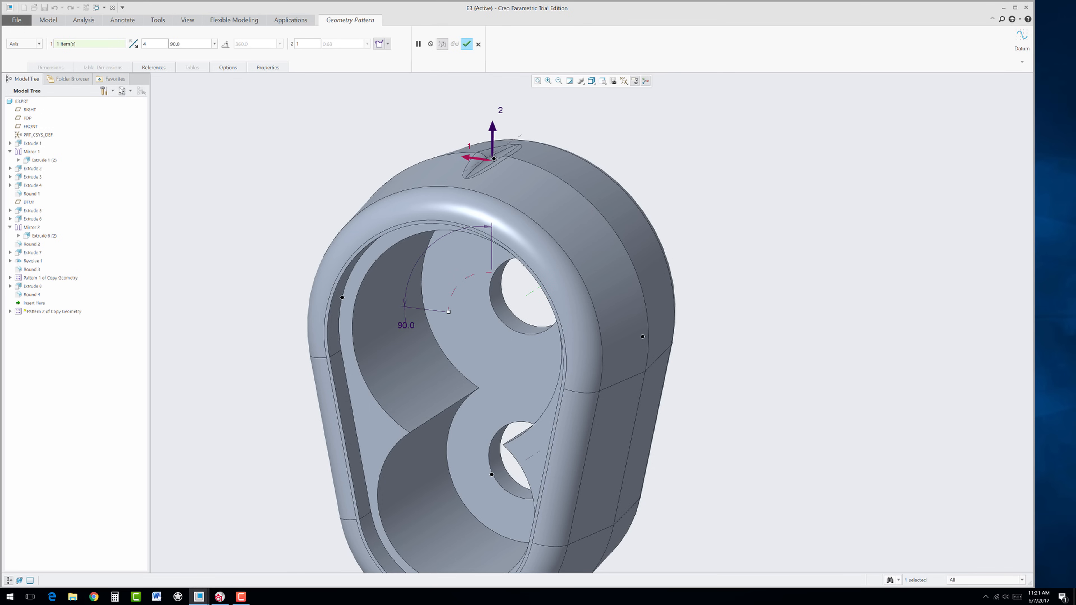
- Set the axis pattern to 20 members over 360 degrees, spaced 18.0 degrees apart
left_click_drag(150, 44, 144, 43)
type("20")
double_click(189, 45)
type("360")
key("Return")
middle_click_drag(295, 268, 295, 257)
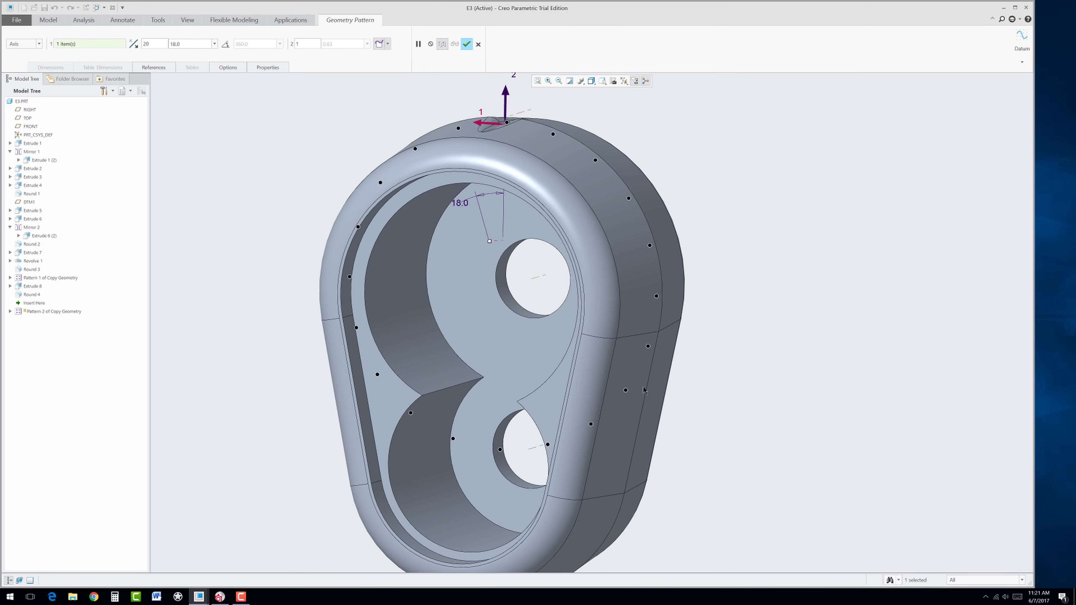
- Exclude the pattern members below the head's rounded end on both sides and create the groove pattern
left_click(648, 347)
left_click(626, 390)
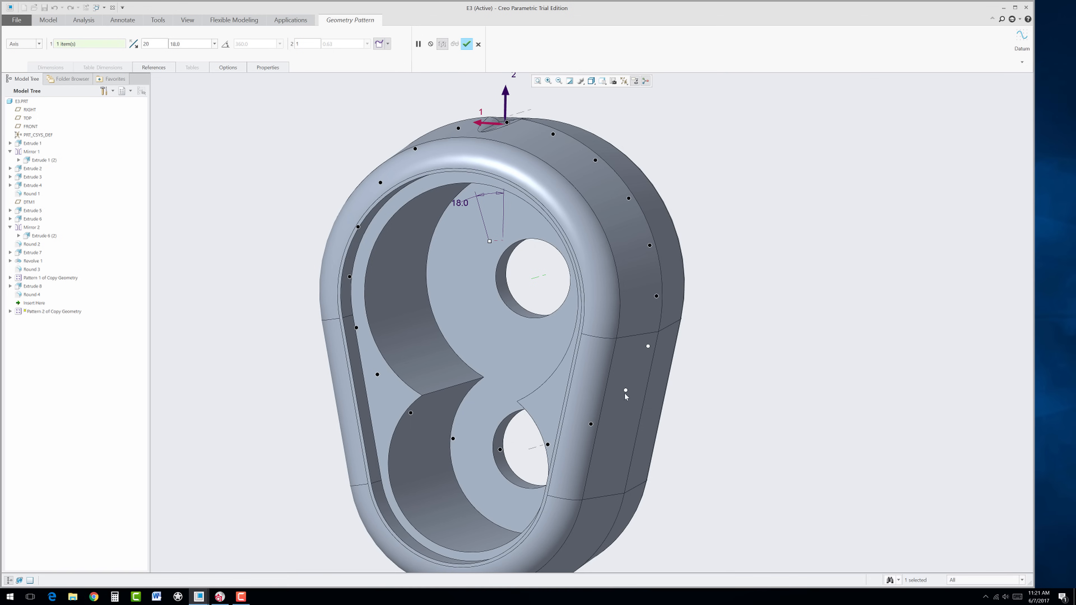
left_click(591, 424)
left_click(453, 439)
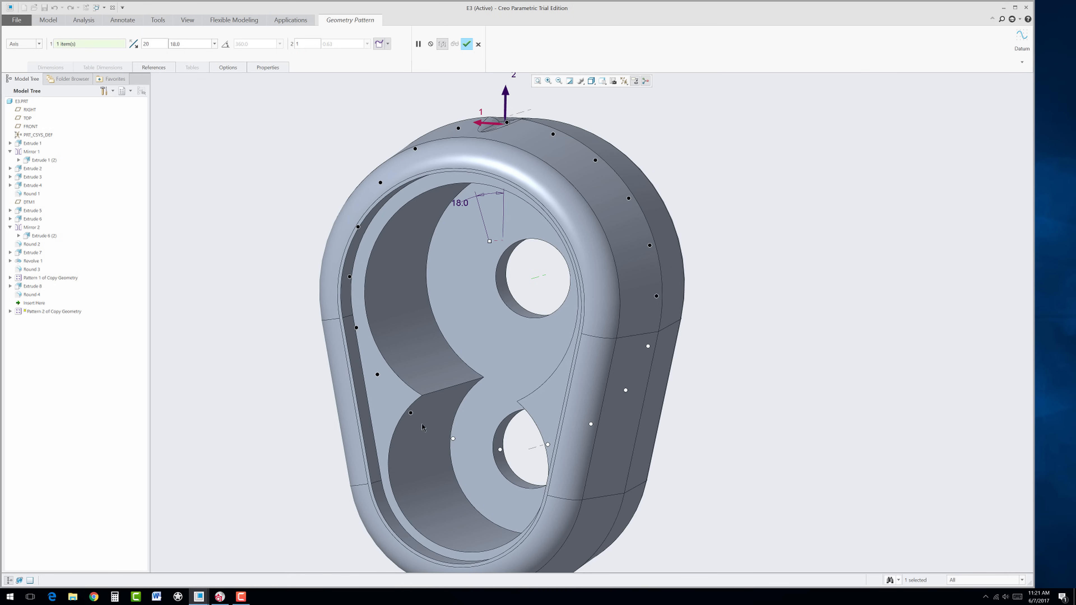
left_click(410, 413)
left_click(377, 374)
middle_click_drag(325, 386, 417, 382)
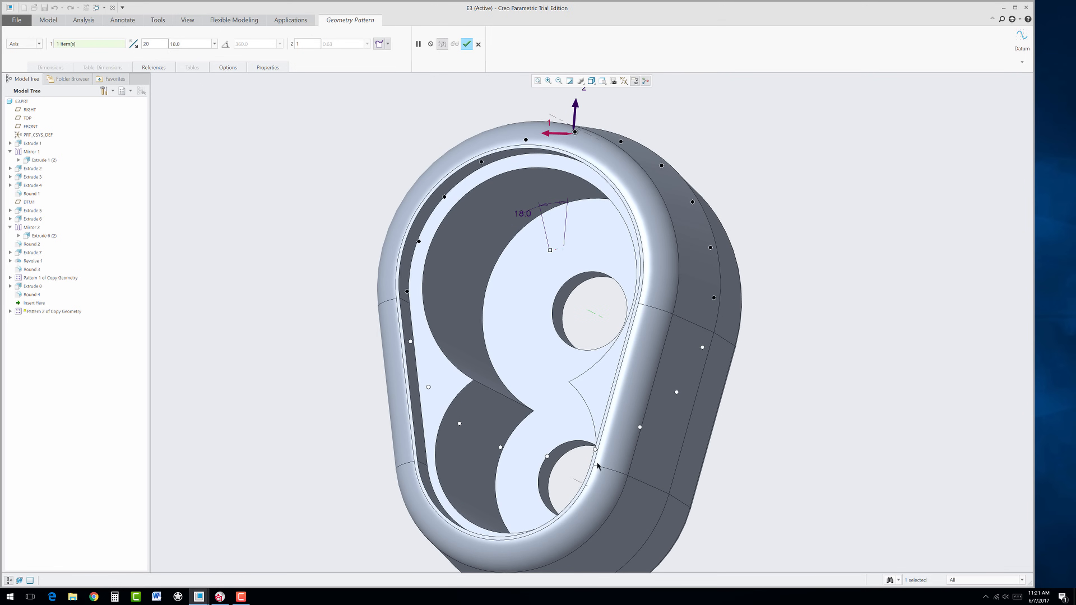
left_click(466, 44)
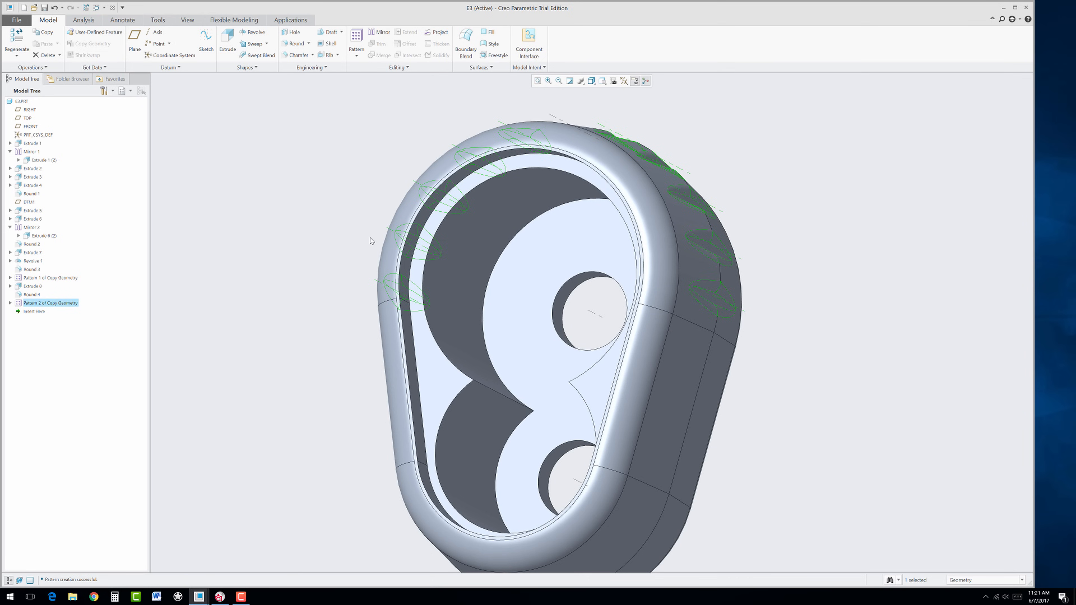
- Inspect the patterned grip grooves around the head from several angles
middle_click_drag(550, 236, 543, 270)
scroll(544, 270, "up", 4)
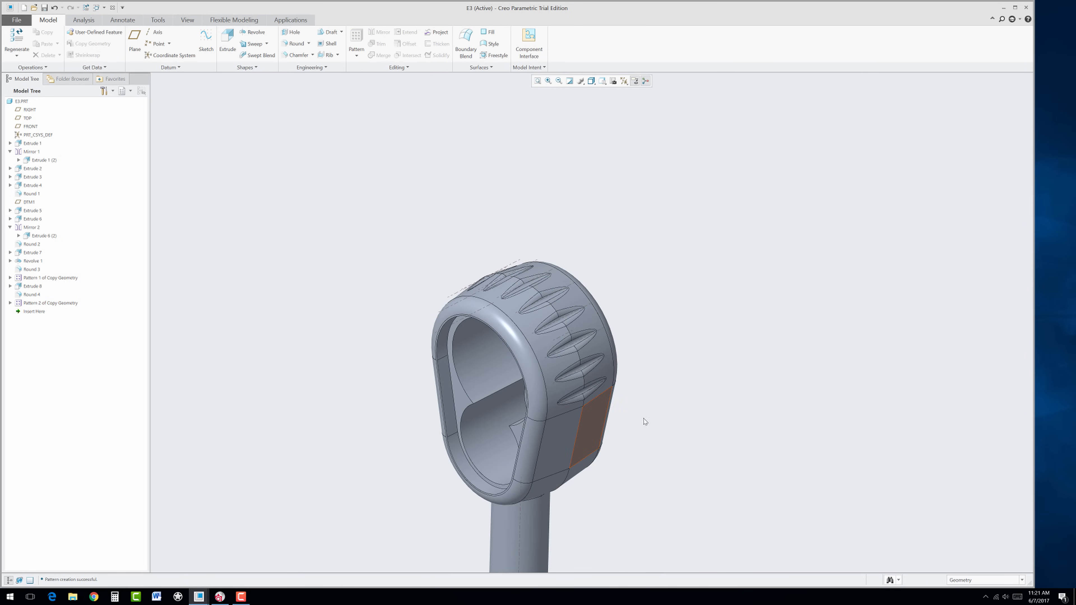
middle_click_drag(644, 421, 644, 384)
middle_click_drag(408, 325, 380, 299)
scroll(392, 341, "up", 3)
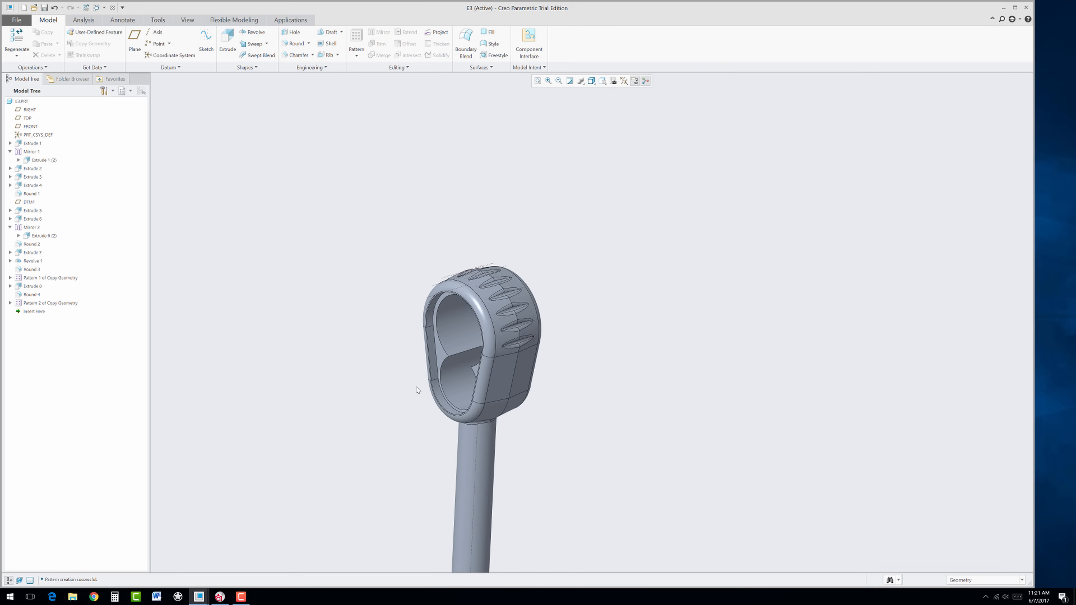
scroll(494, 337, "down", 3)
mouse_move(524, 373)
middle_mouse_down()
mouse_move(490, 356)
mouse_move(486, 365)
mouse_move(517, 366)
middle_mouse_up()
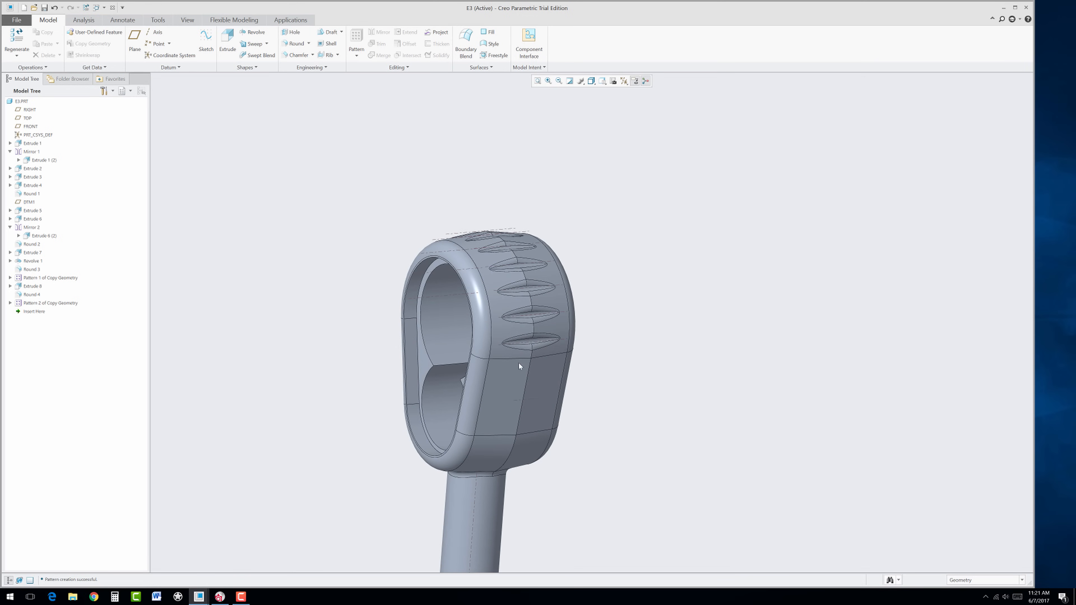
- Turn off axis display and bring the whole wrench into view with the lettered handle face showing
left_click(622, 83)
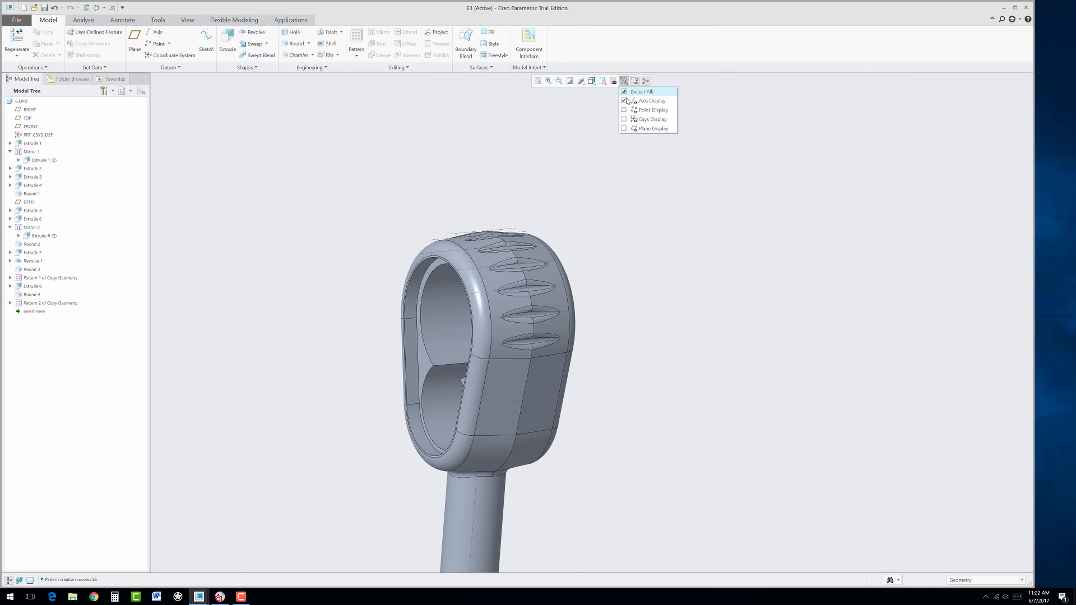
left_click(648, 101)
scroll(503, 319, "up", 5)
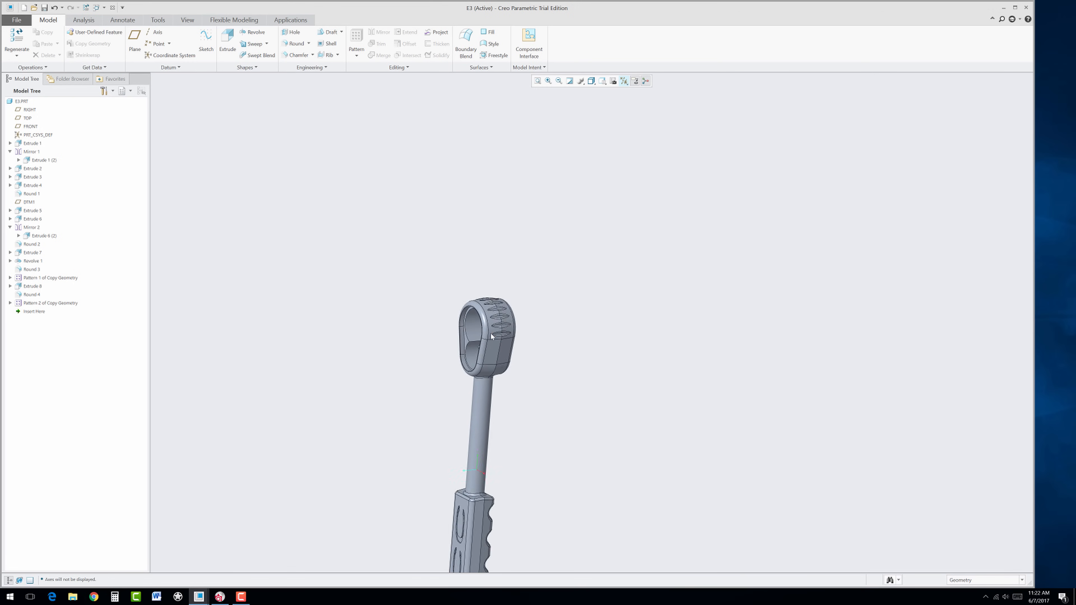
middle_click_drag(491, 337, 452, 498)
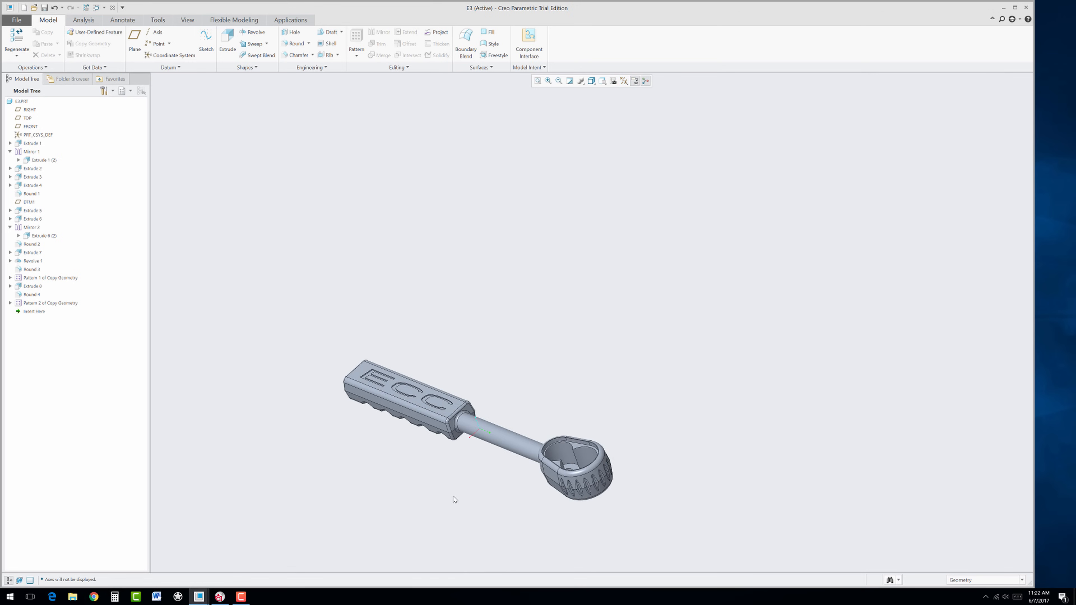
scroll(452, 498, "down", 5)
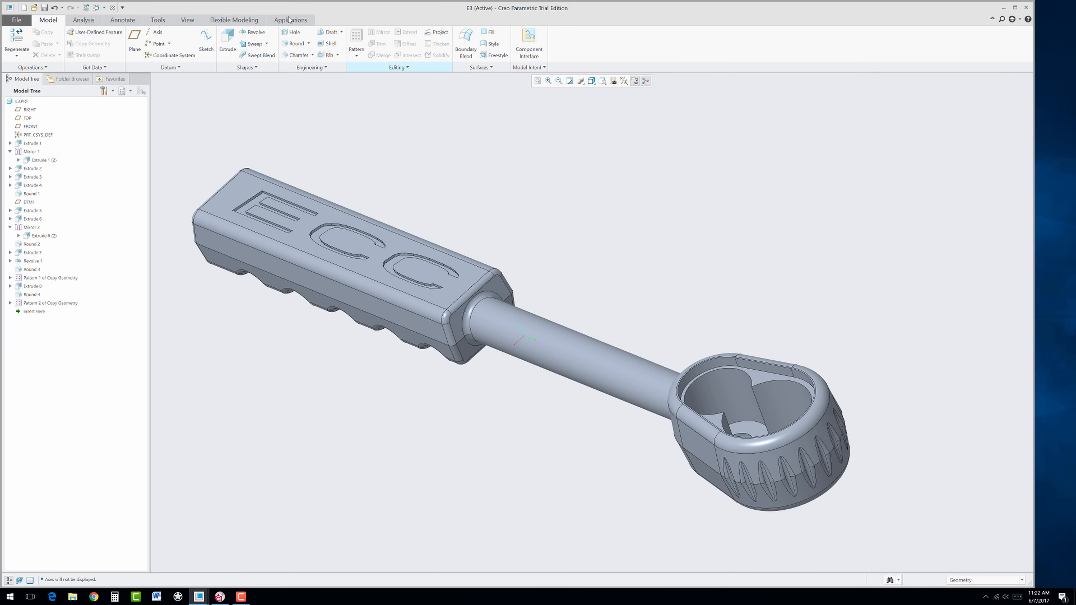
- Apply the ptc-metallic-aluminium appearance to the entire wrench part
left_click(199, 22)
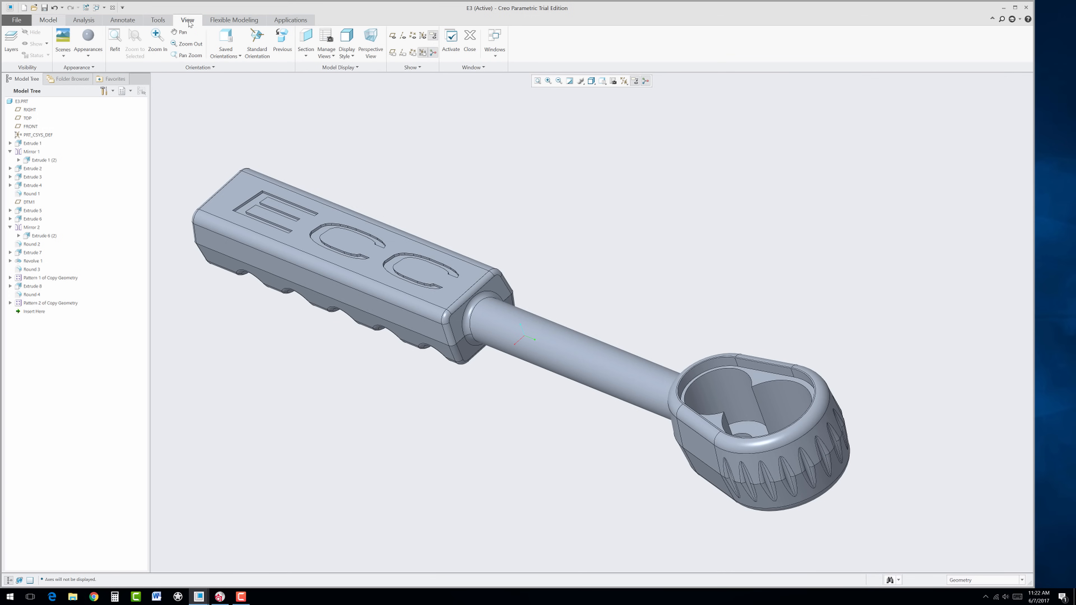
left_click(88, 54)
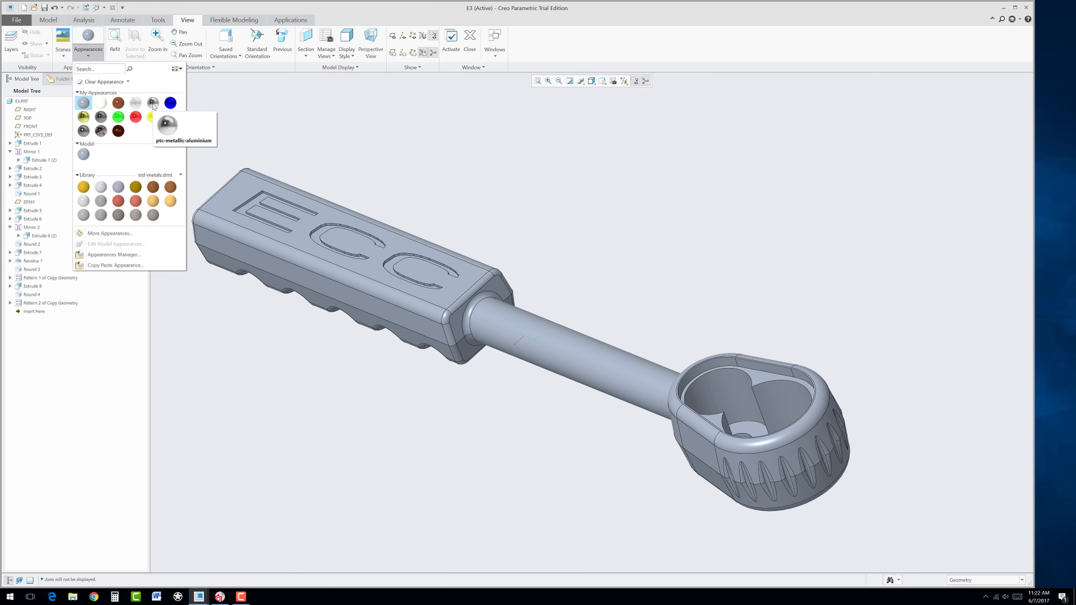
left_click(153, 103)
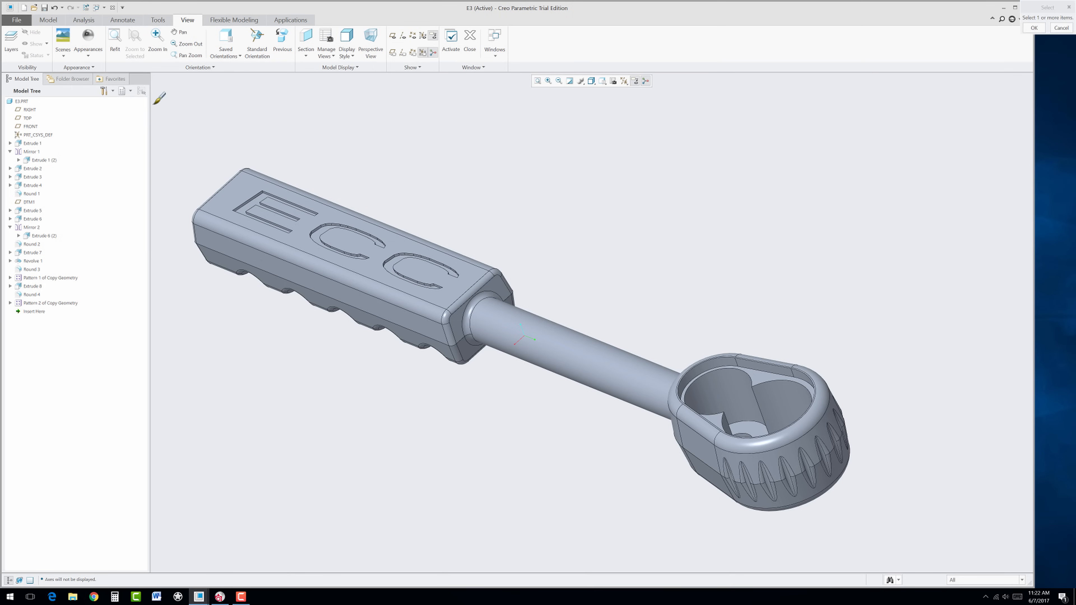
left_click(960, 585)
left_click(957, 571)
left_click(649, 365)
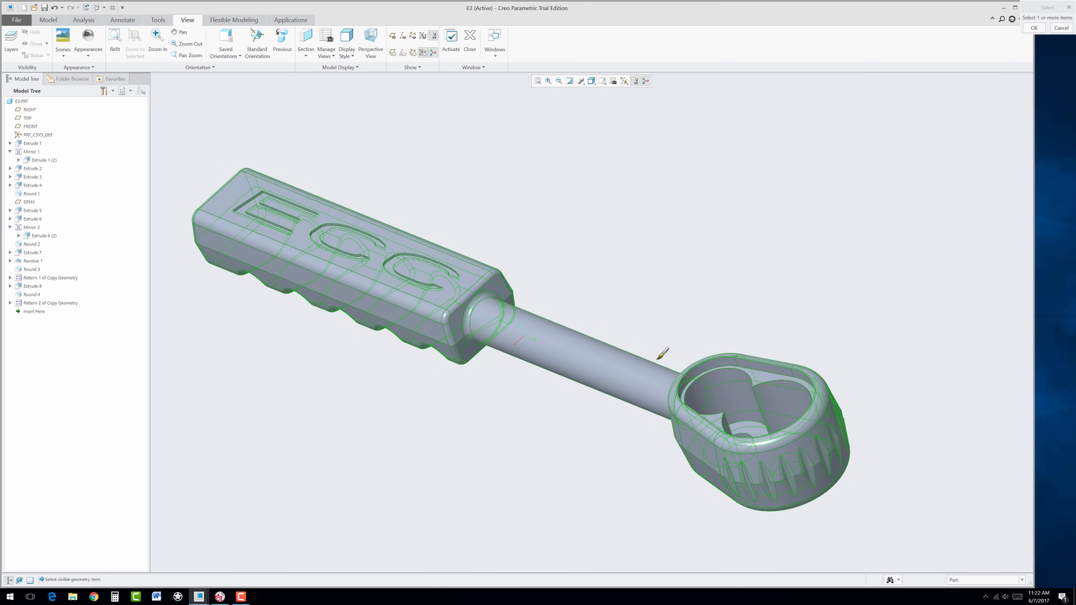
middle_click(684, 310)
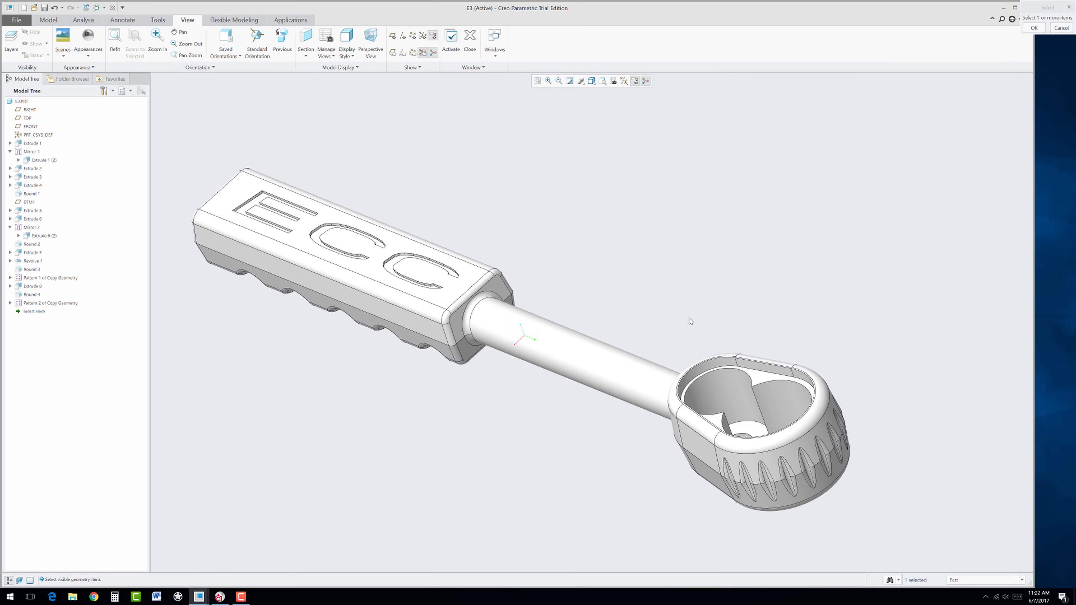
- Choose the yellow metallic appearance, restrict selection to surfaces, and select the inner pocket surfaces of the wrench head
left_click(88, 40)
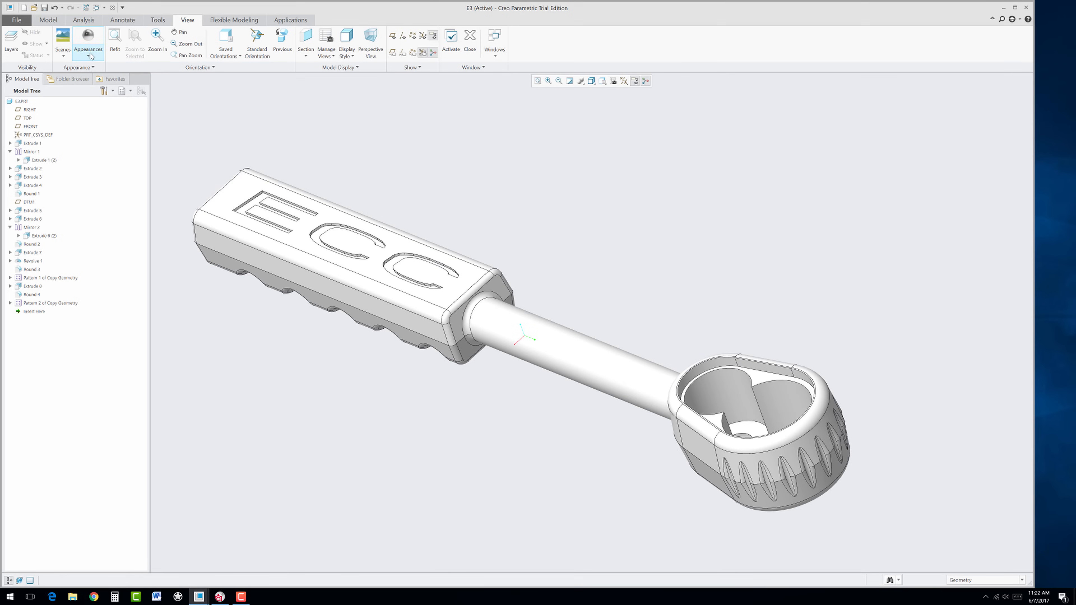
left_click(85, 119)
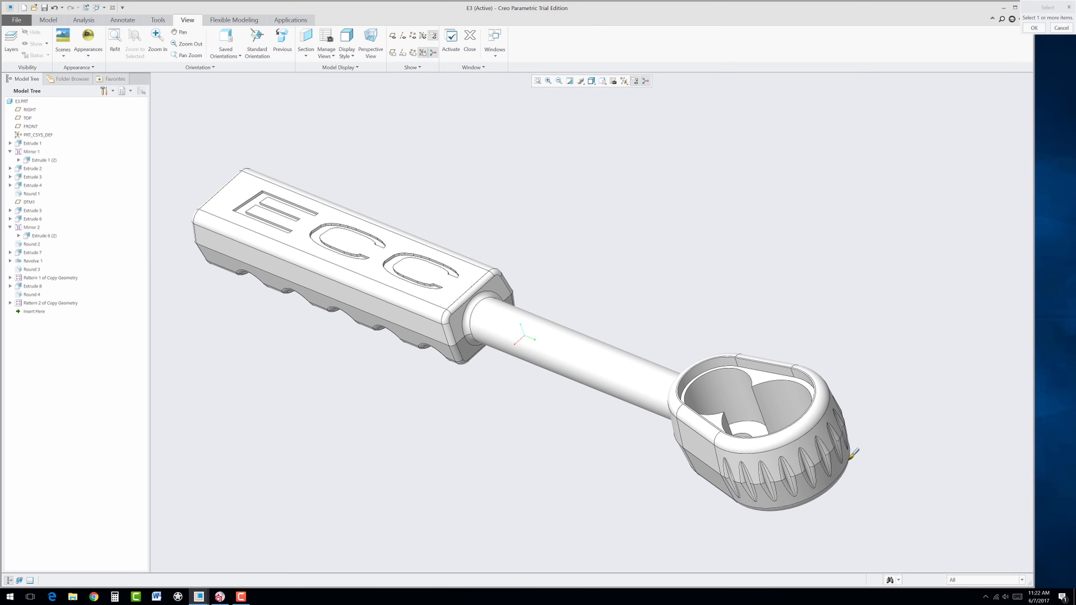
left_click(959, 582)
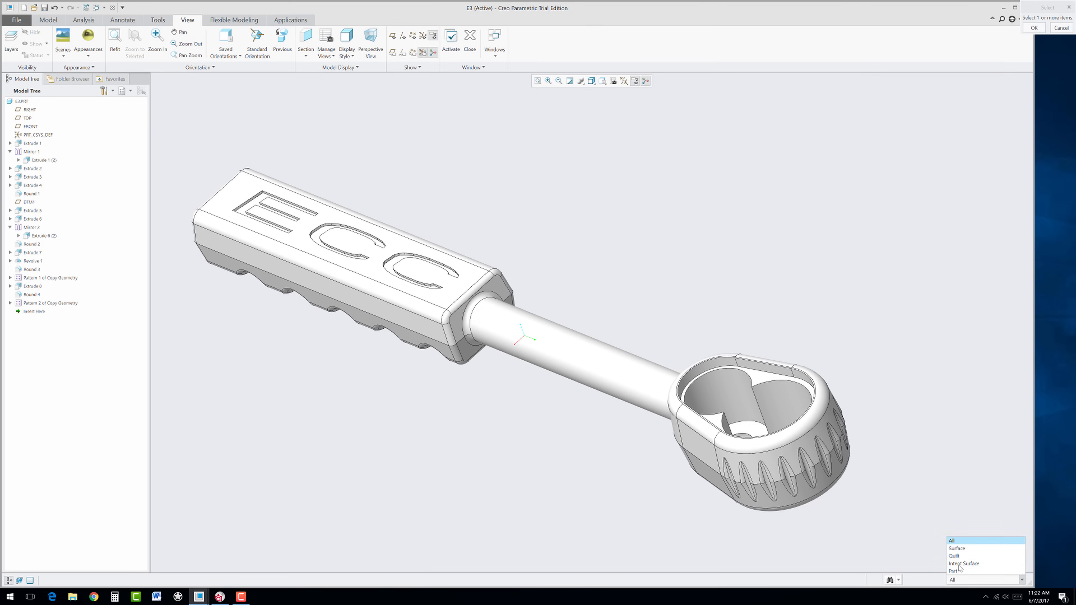
left_click(961, 549)
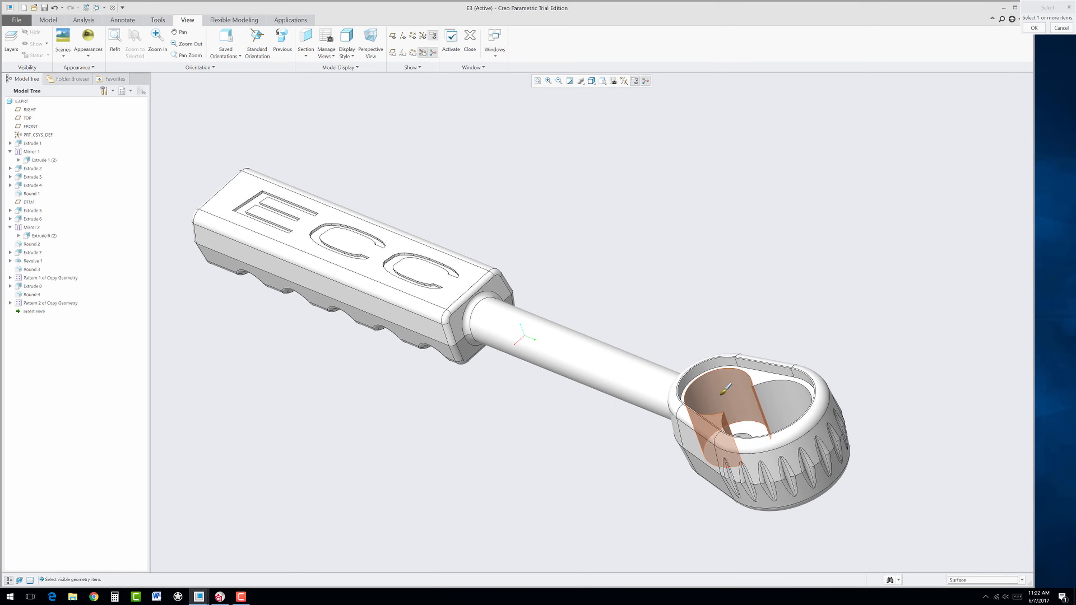
left_click(772, 435)
left_click(763, 438, "ctrl")
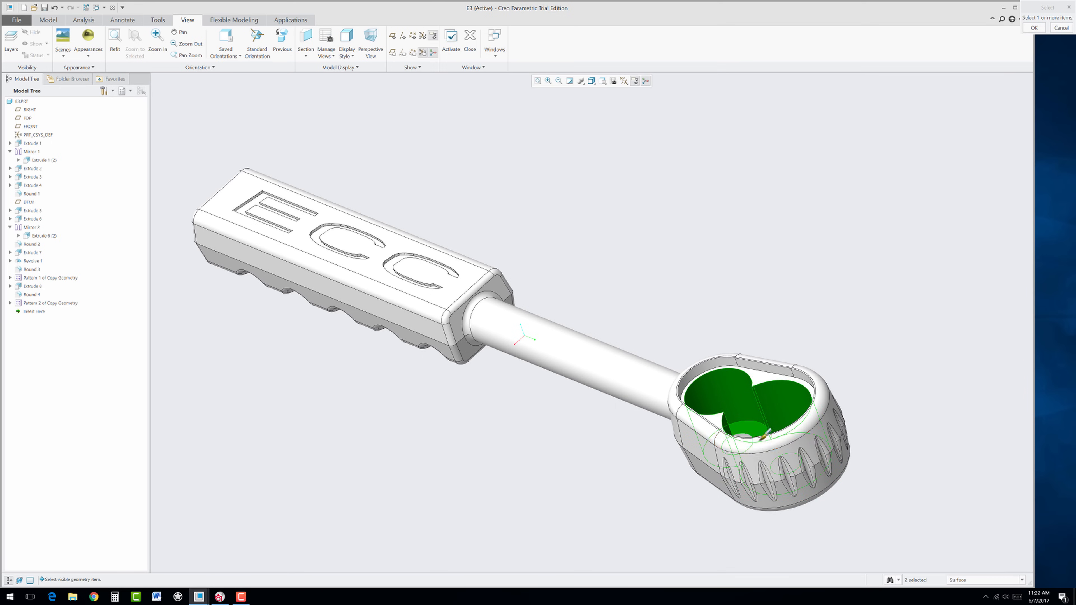
left_click(789, 488, "ctrl")
- Add the floor surfaces of seven grip grooves along the near side of the head to the appearance selection
scroll(814, 469, "down", 5)
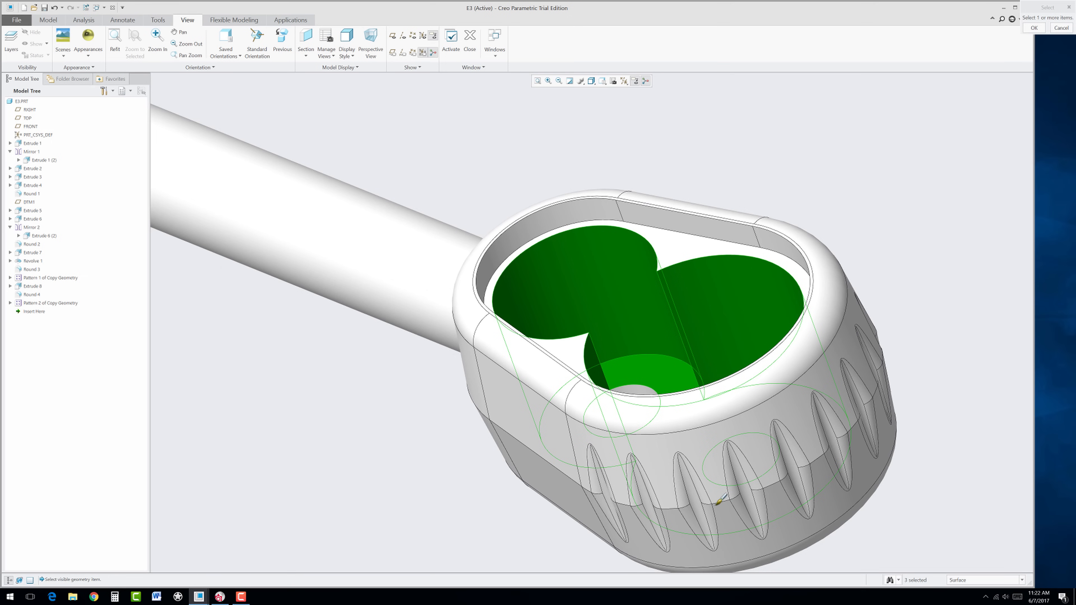
left_click(791, 461, "ctrl")
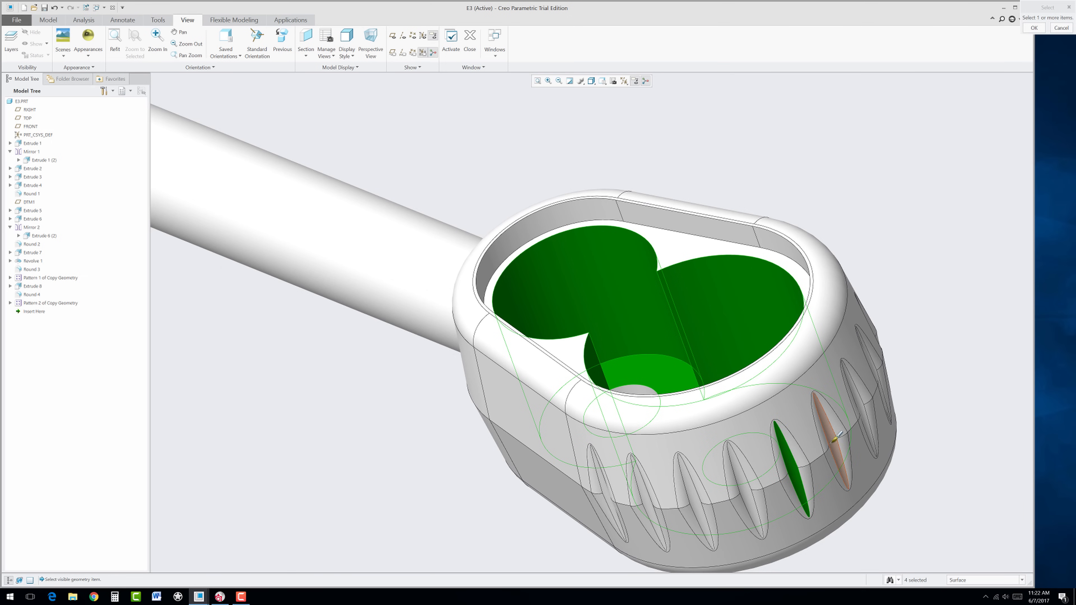
left_click(829, 456, "ctrl")
left_click(860, 407, "ctrl")
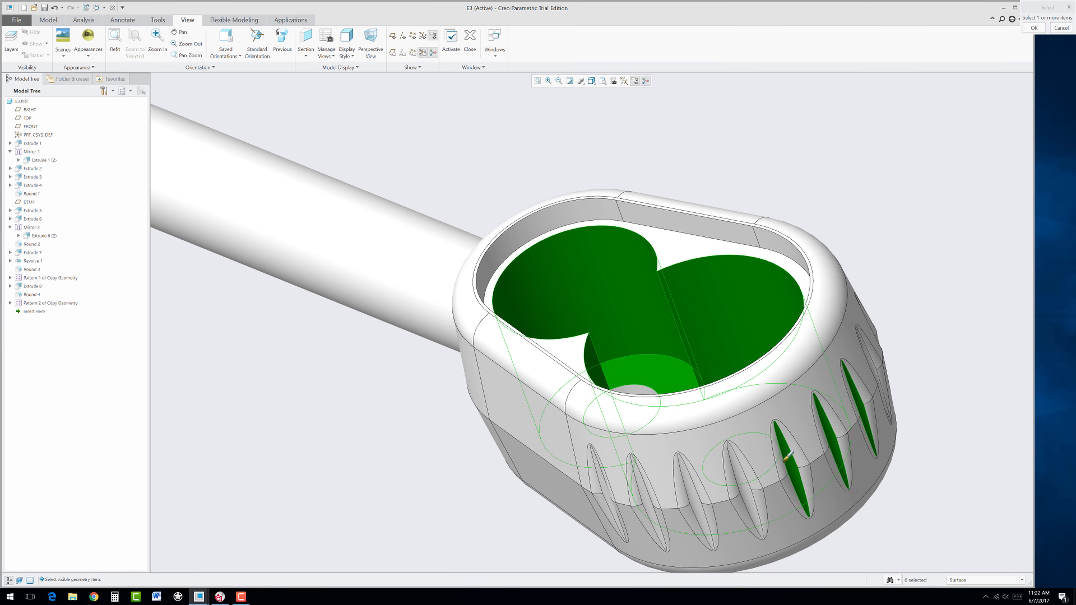
left_click(746, 488, "ctrl")
left_click(703, 510, "ctrl")
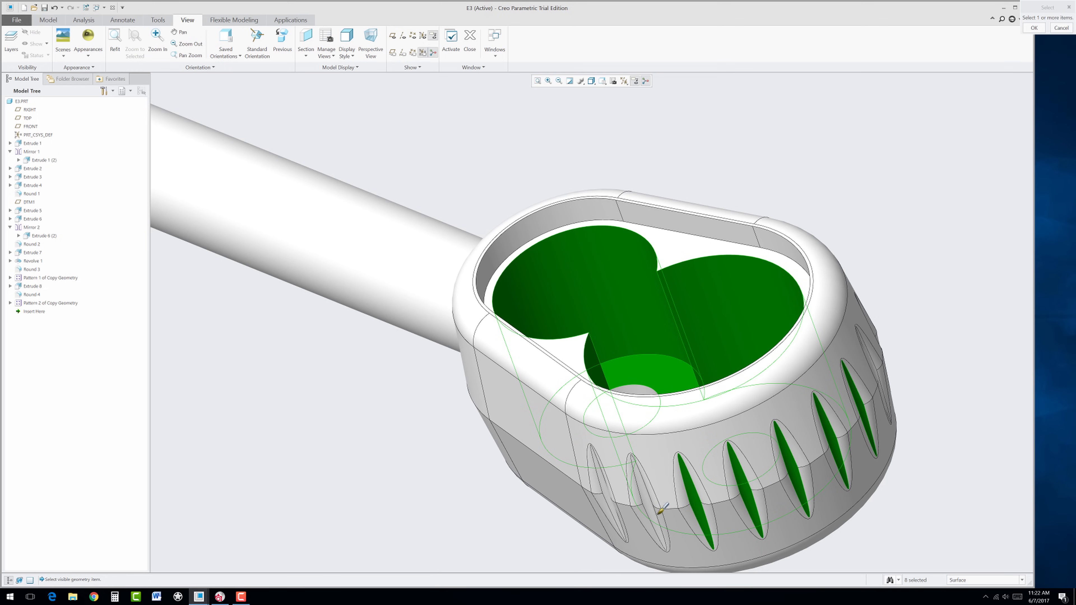
left_click(660, 509, "ctrl")
left_click(614, 496, "ctrl")
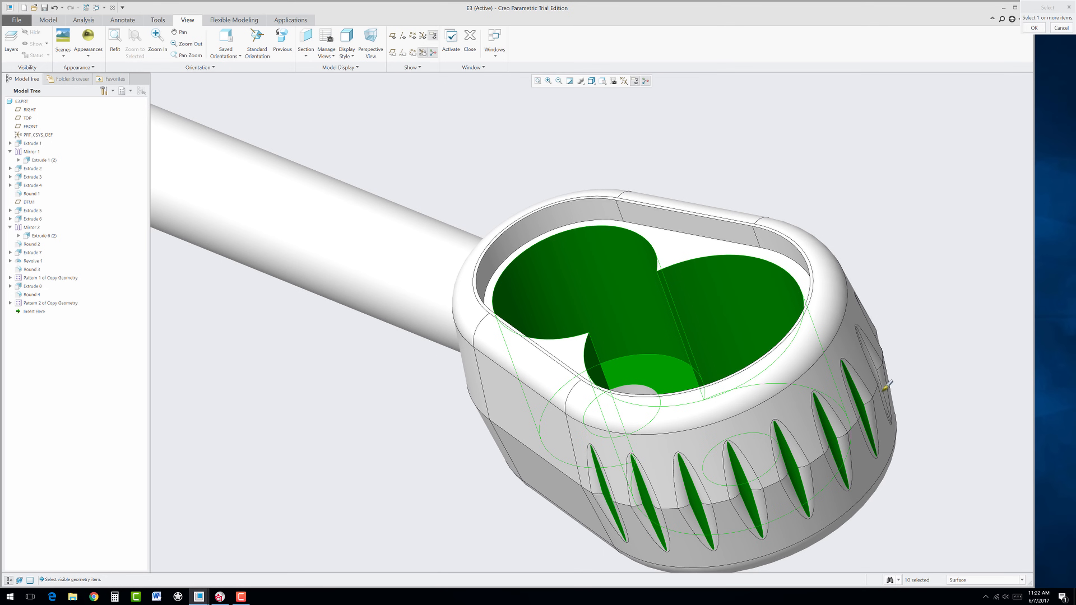
- Add the floor surfaces of the four remaining grip grooves around the far side of the head to the selection
middle_click_drag(931, 411, 859, 441)
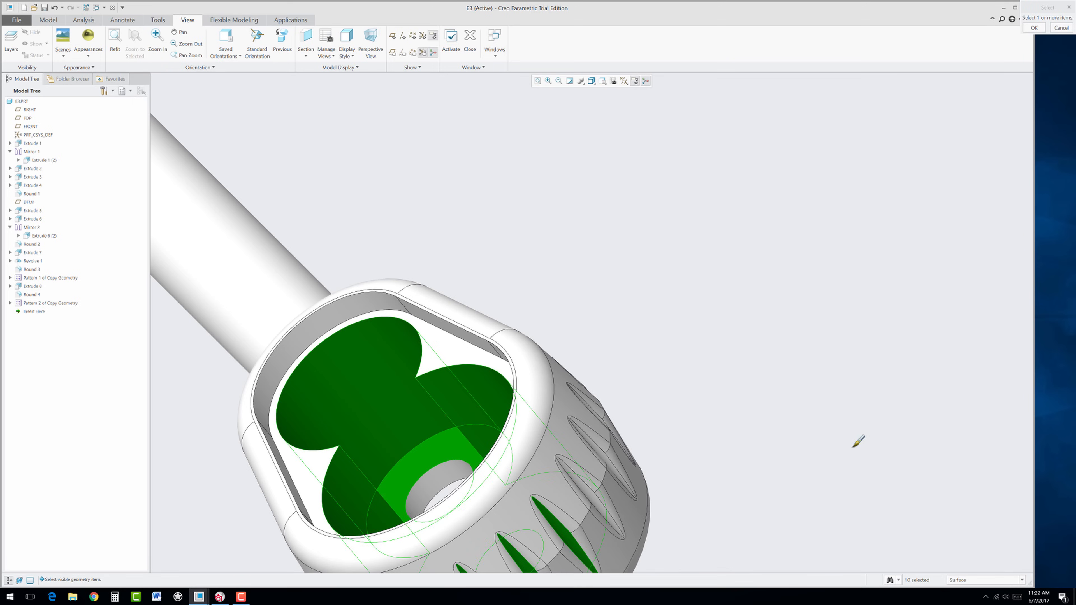
left_click(593, 473, "ctrl")
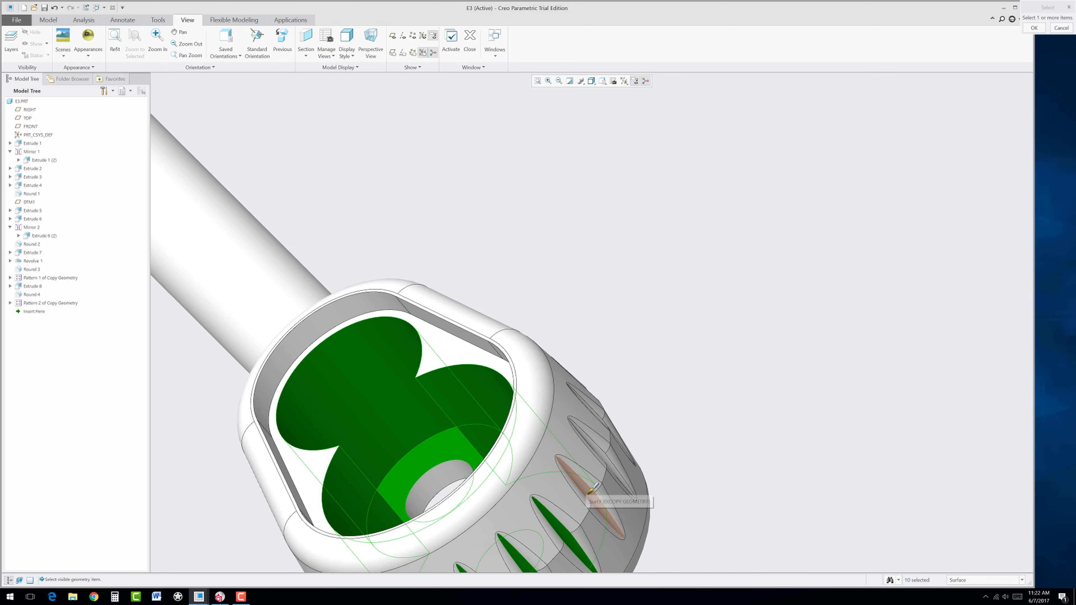
left_click(623, 451, "ctrl")
scroll(710, 411, "down", 3)
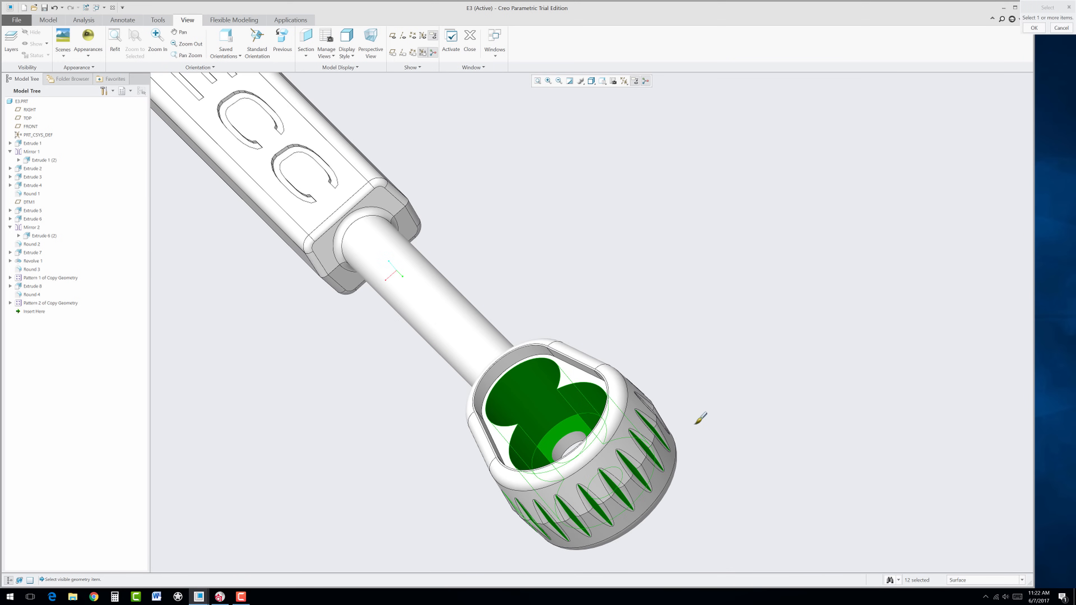
middle_click_drag(699, 418, 475, 477)
scroll(488, 470, "up", 5)
scroll(488, 470, "up", 2)
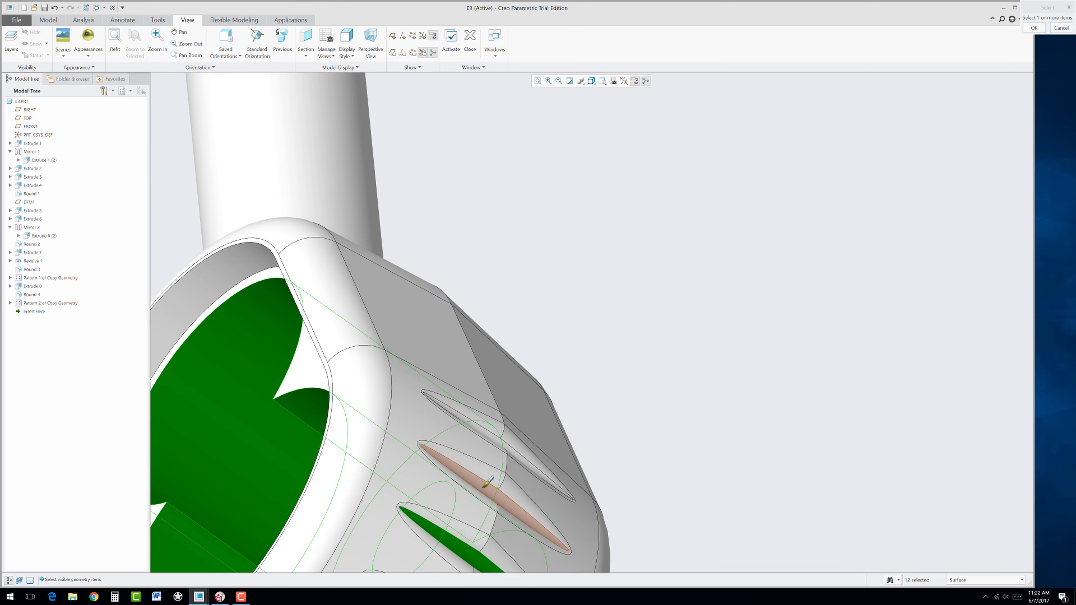
left_click(492, 474, "ctrl")
left_click(505, 438, "ctrl")
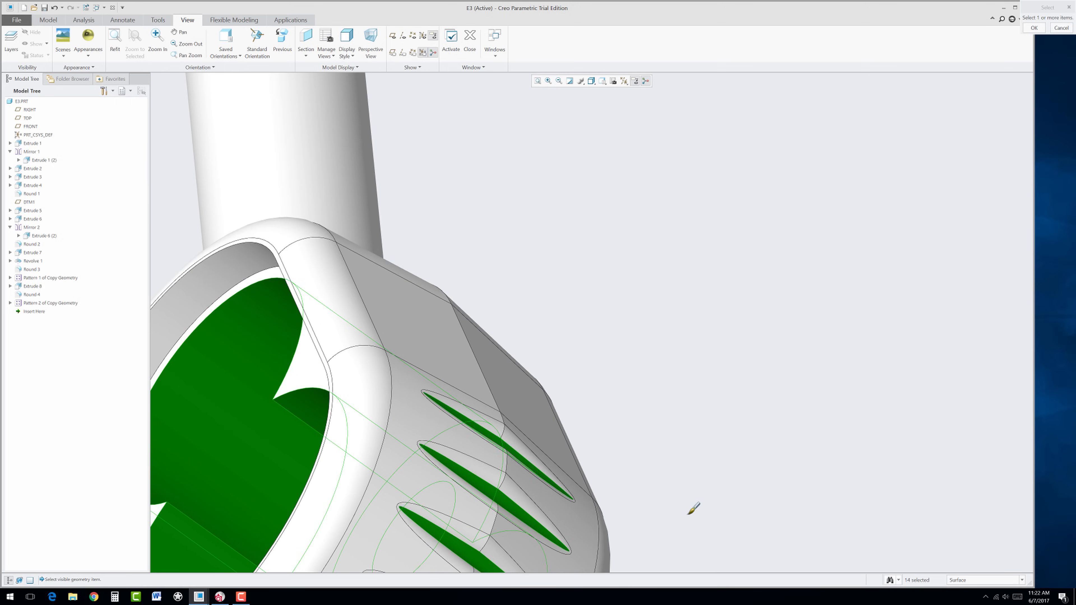
- Add the recessed floor of the engraved ECC letters to the selected surfaces and apply the yellow appearance to them all
scroll(694, 500, "down", 5)
scroll(602, 288, "up", 5)
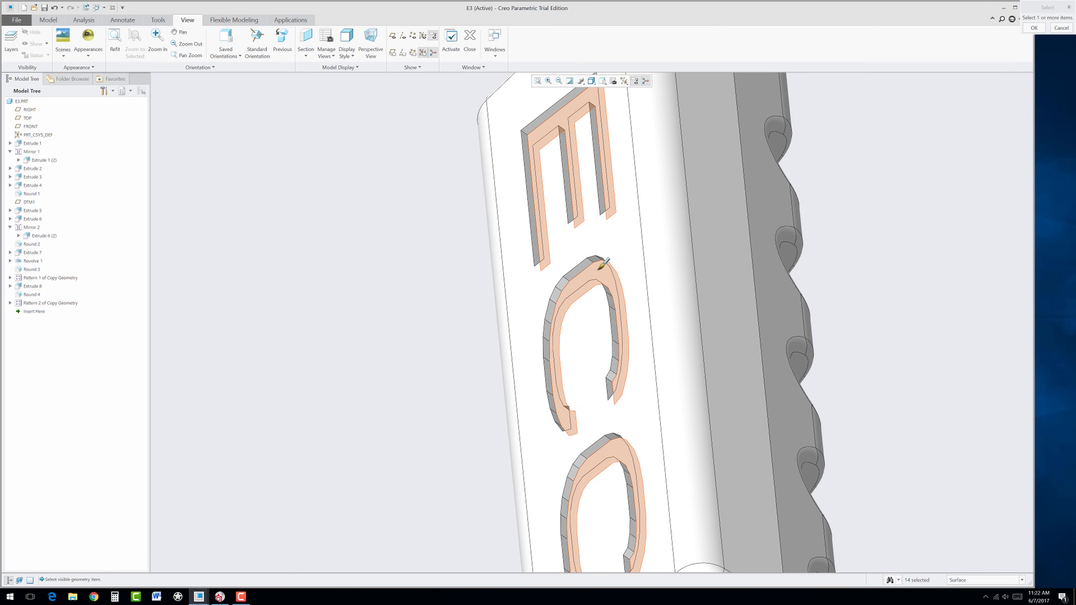
left_click(601, 278)
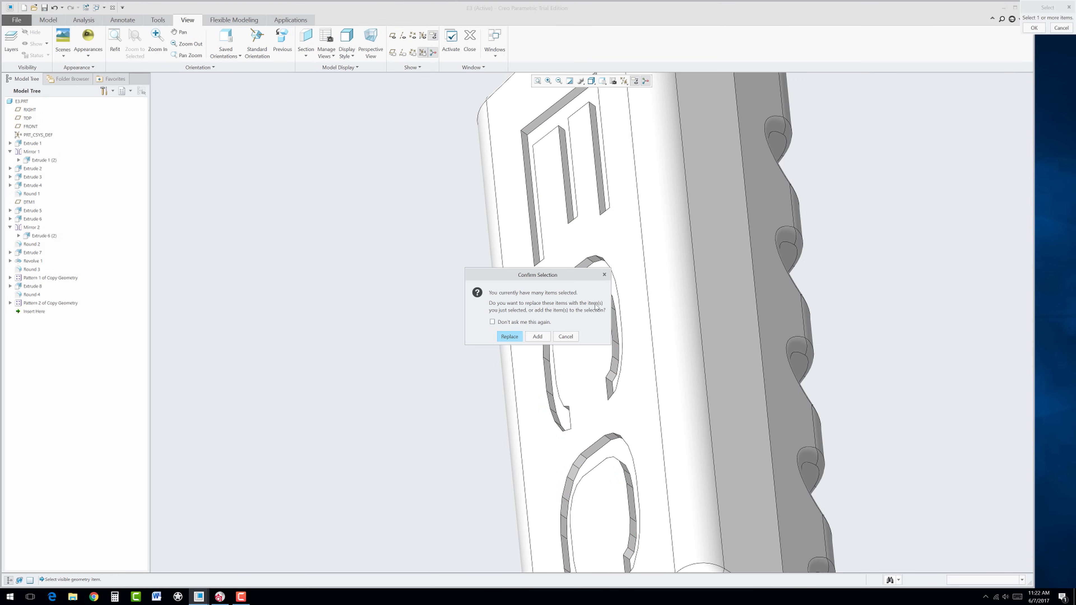
scroll(623, 381, "down", 5)
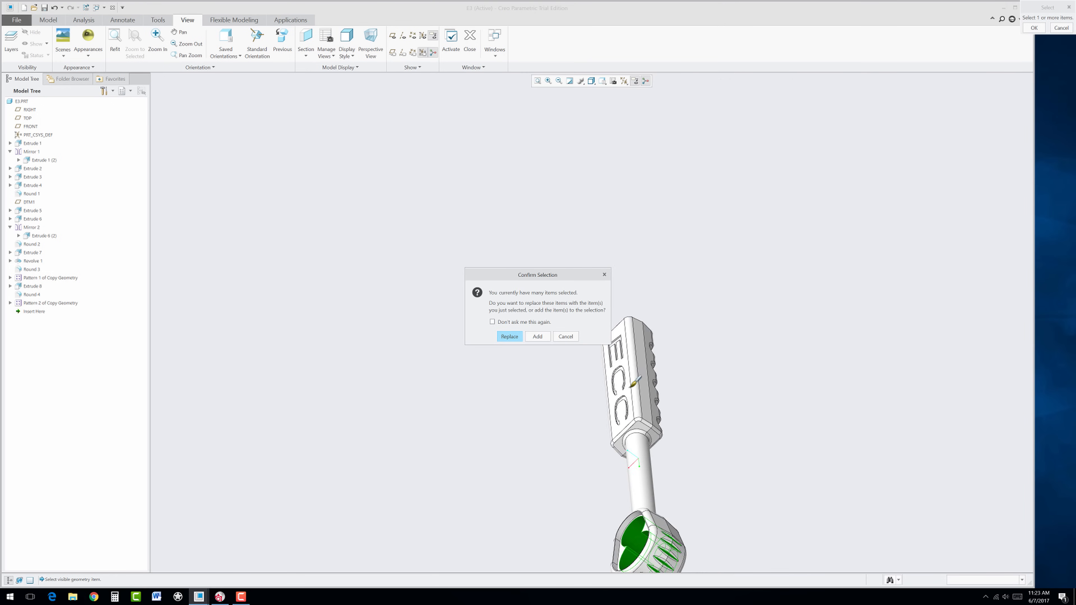
scroll(592, 355, "up", 2)
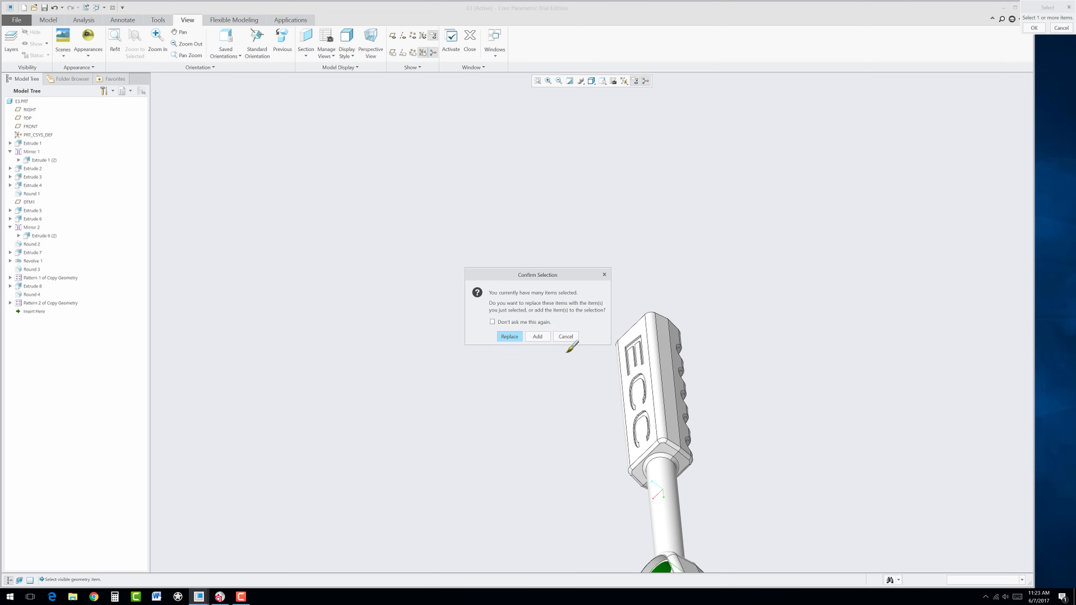
left_click(537, 336)
scroll(640, 471, "down", 3)
scroll(644, 468, "up", 3)
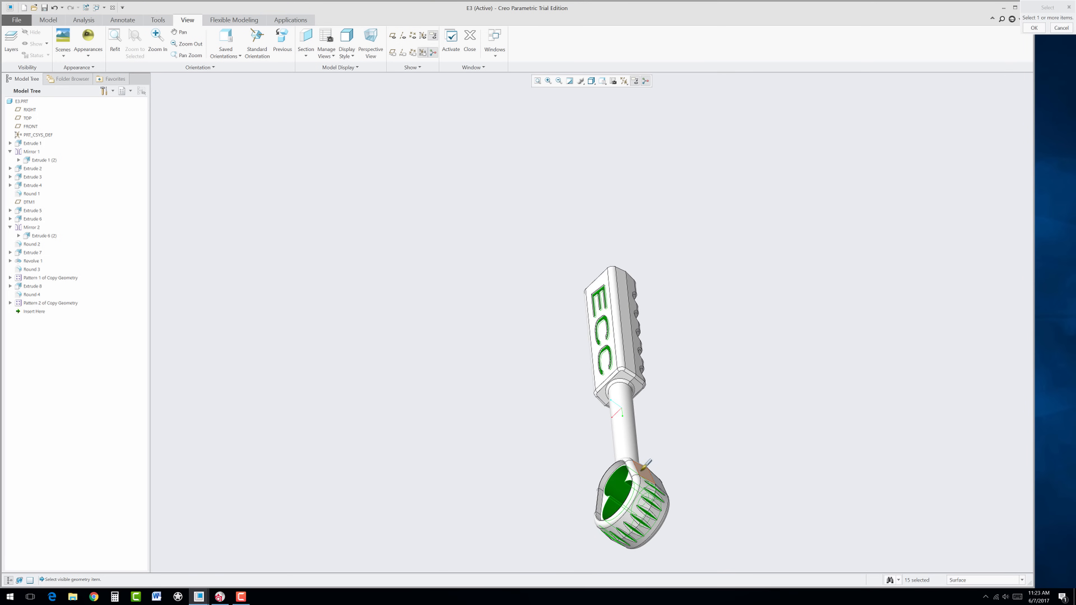
mouse_move(664, 423)
middle_mouse_down()
mouse_move(722, 396)
mouse_move(684, 419)
middle_mouse_up()
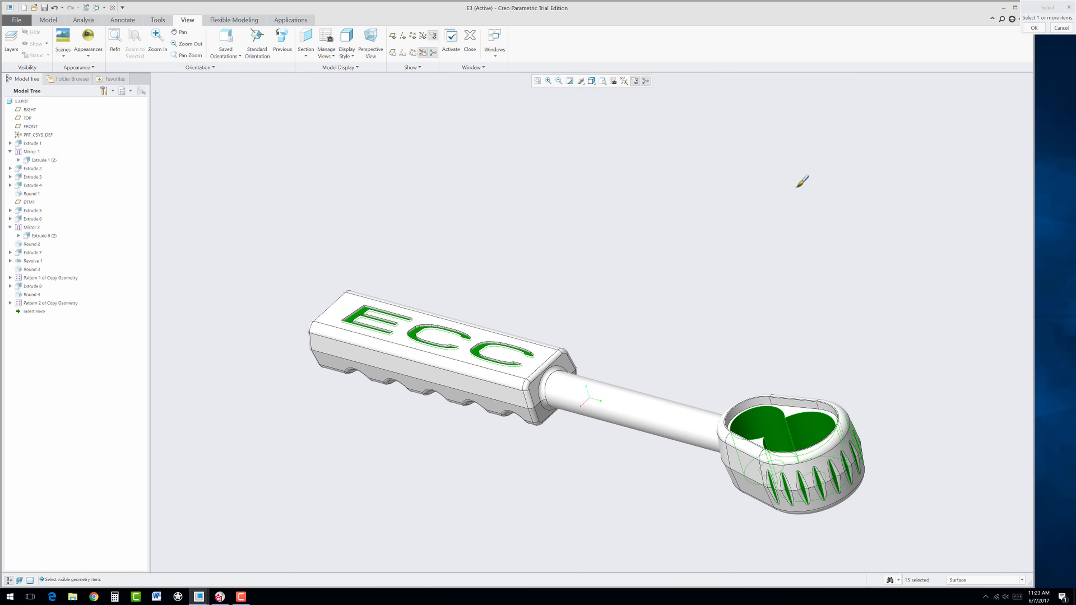
middle_click(795, 198)
- Orient the wrench with its lettered face and head pockets showing and turn on perspective view
mouse_move(663, 233)
middle_mouse_down()
mouse_move(664, 339)
mouse_move(680, 295)
mouse_move(680, 213)
mouse_move(653, 247)
mouse_move(646, 325)
mouse_move(635, 288)
middle_mouse_up()
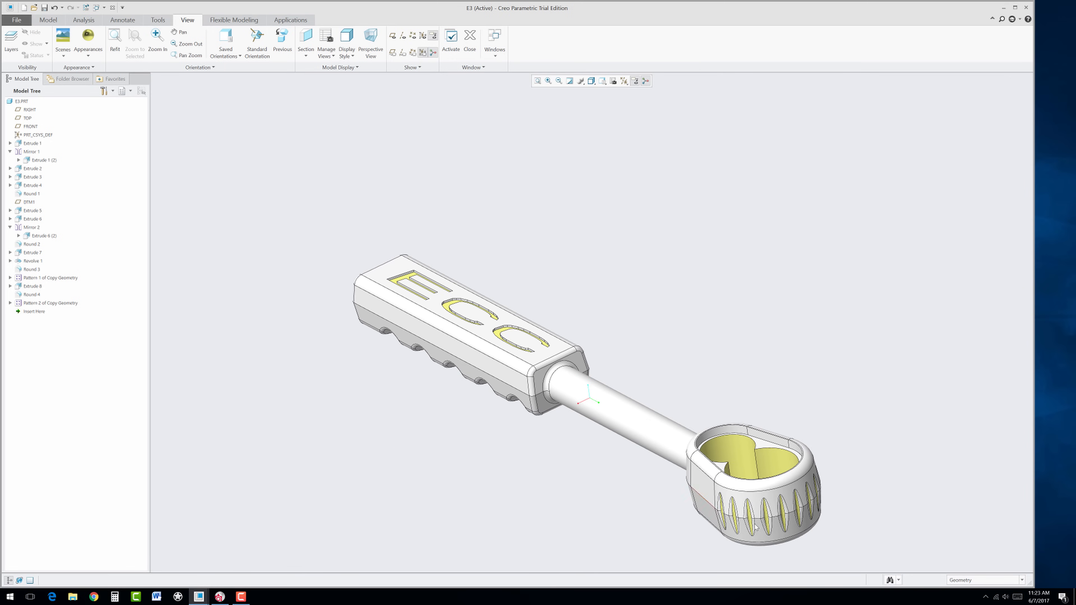
scroll(799, 542, "up", 3)
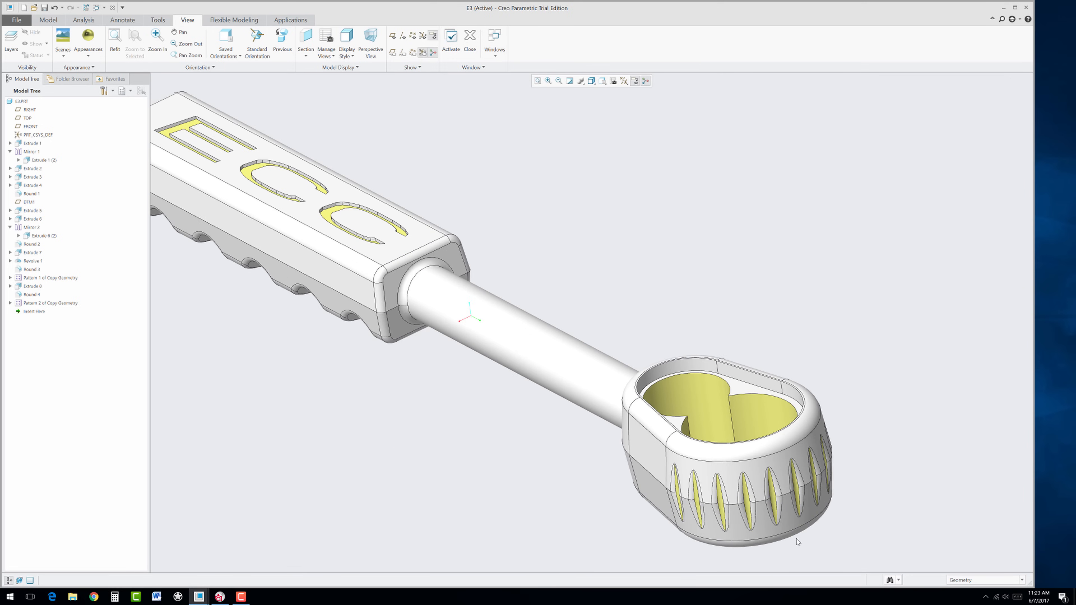
left_click(371, 44)
left_click(371, 44)
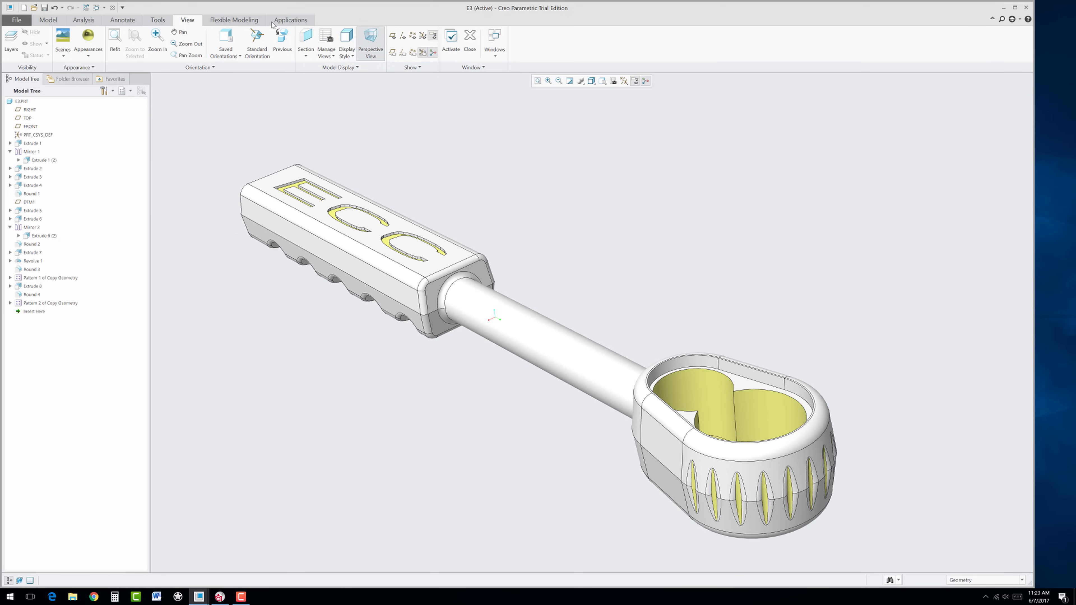
- Start photo-realistic rendering and orient the whole wrench to show the letters and the inside of the head
left_click(282, 20)
left_click(232, 57)
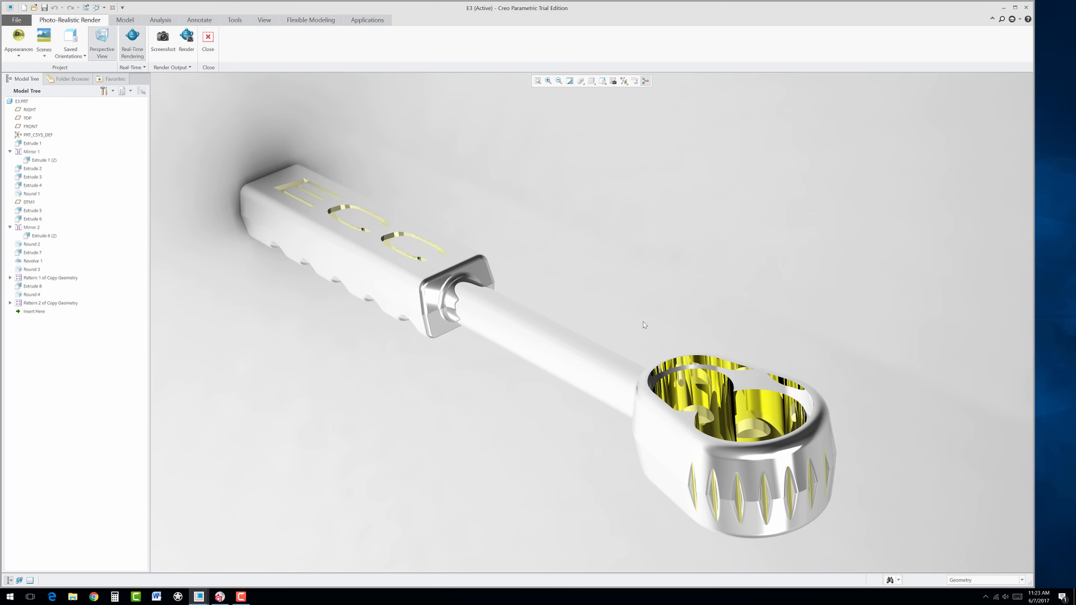
middle_click_drag(641, 319, 647, 340)
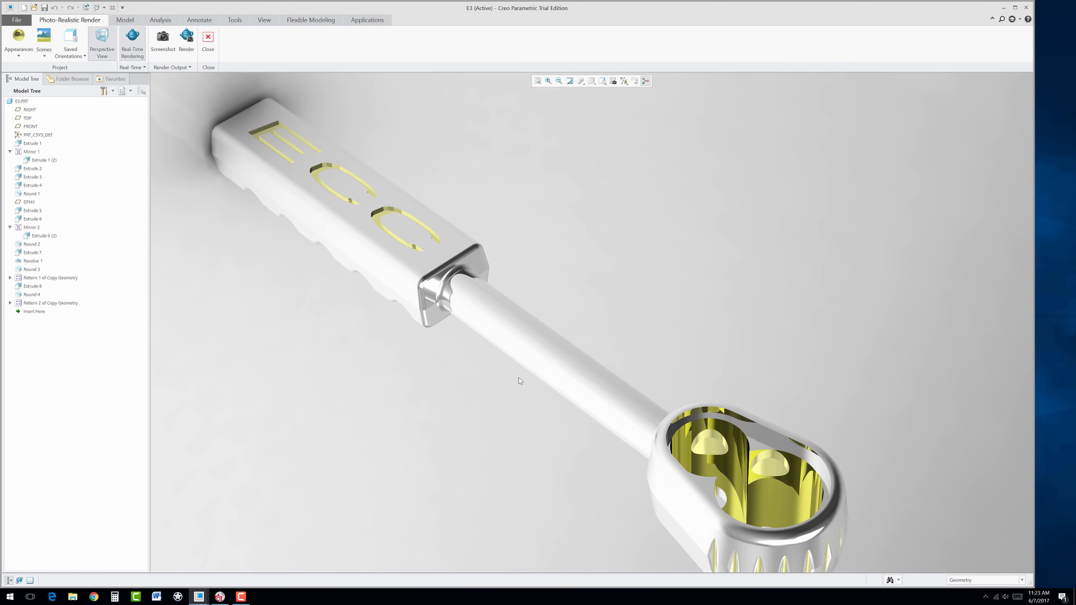
middle_click_drag(520, 379, 283, 194)
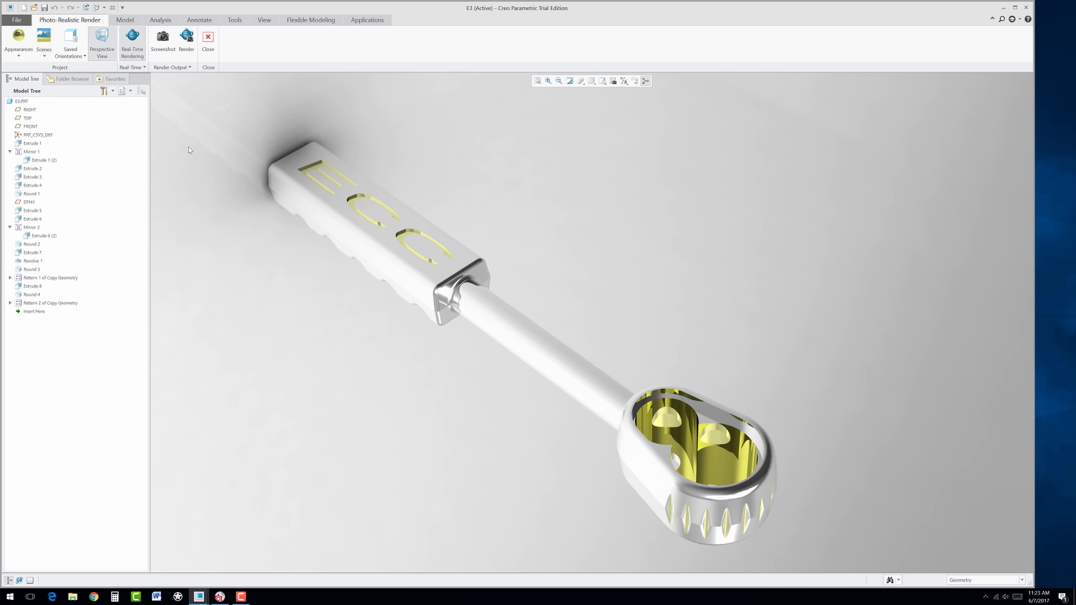
- Edit the render scene to use XY plane (-Z) as the floor plane and look through its light and background settings
left_click(42, 56)
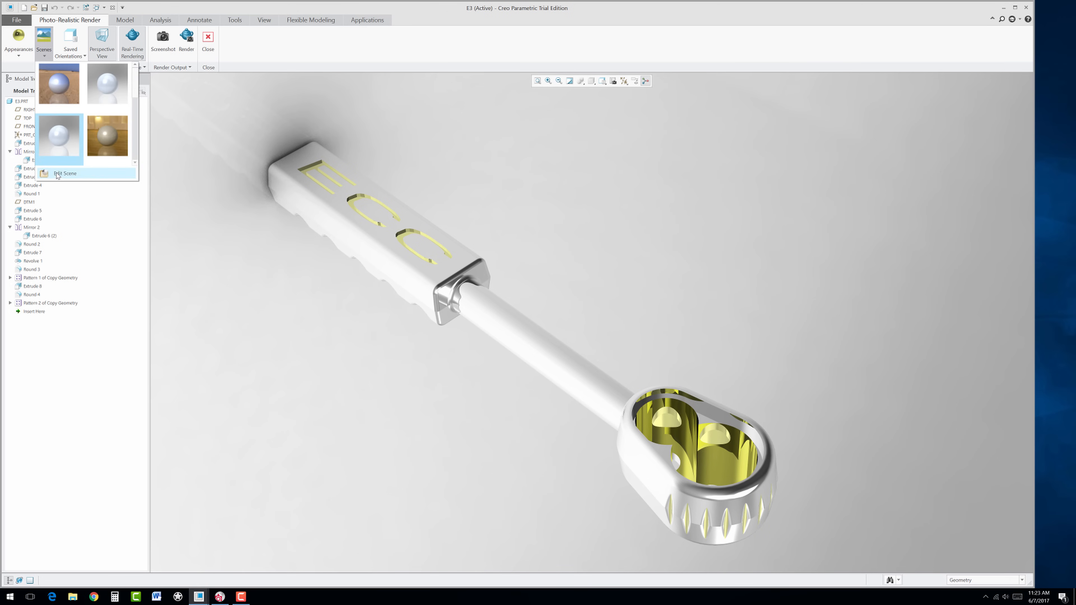
left_click(58, 175)
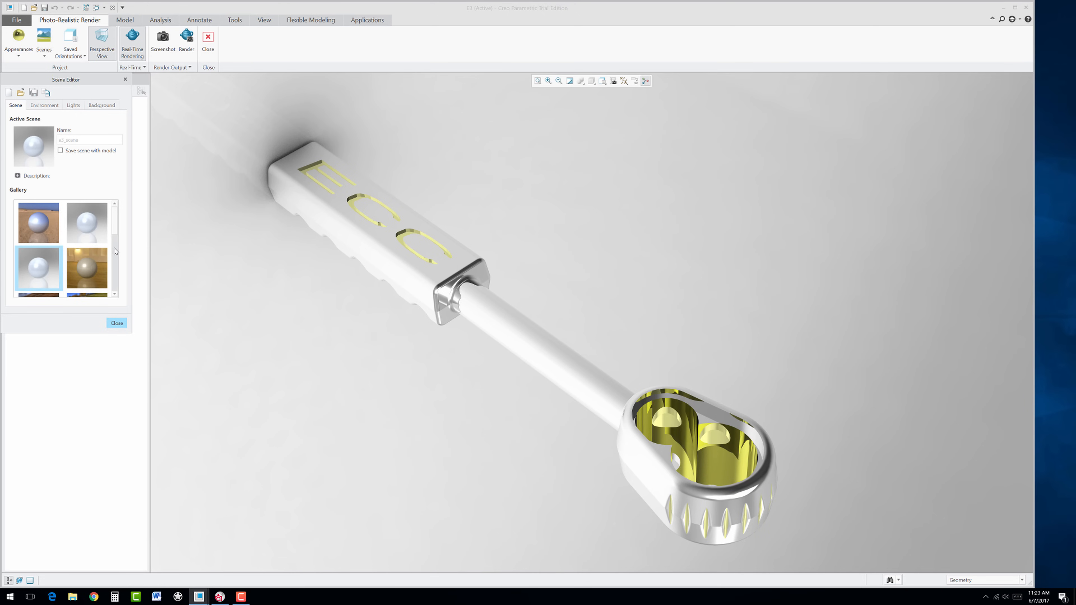
left_click(45, 106)
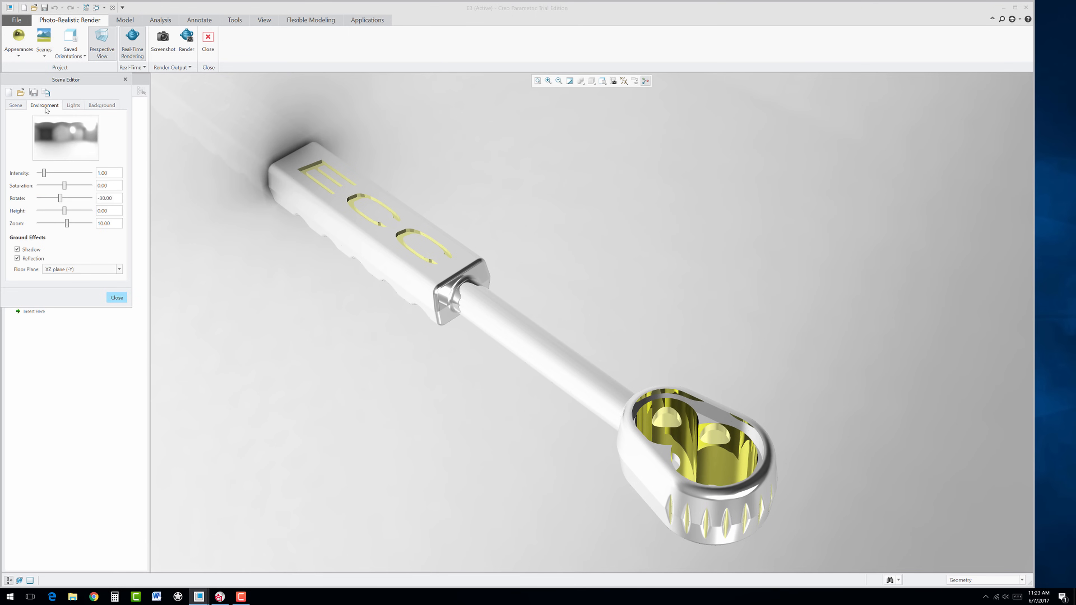
left_click(62, 271)
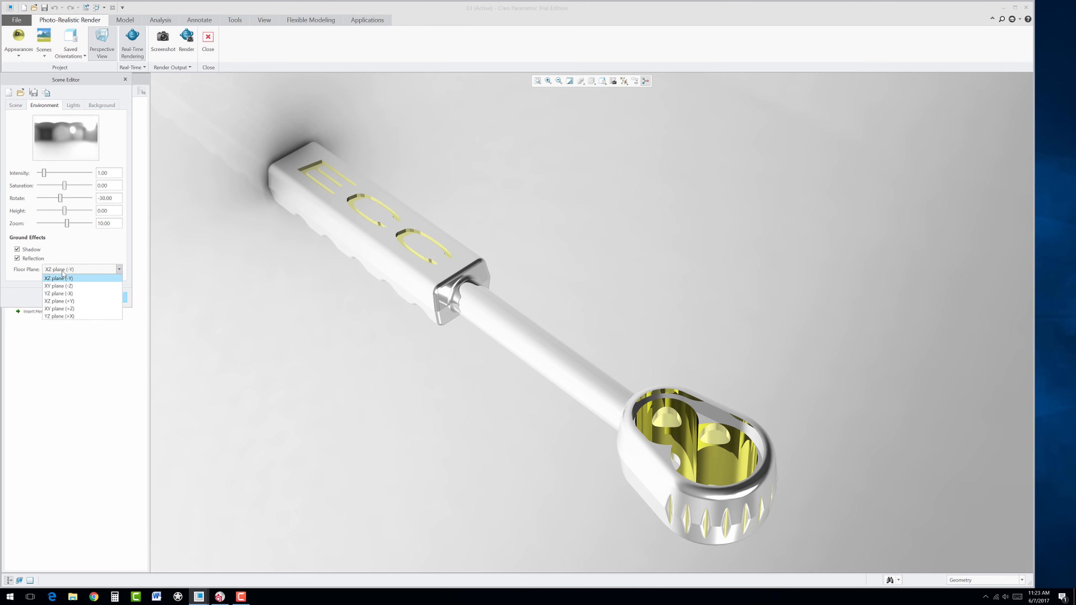
left_click(62, 286)
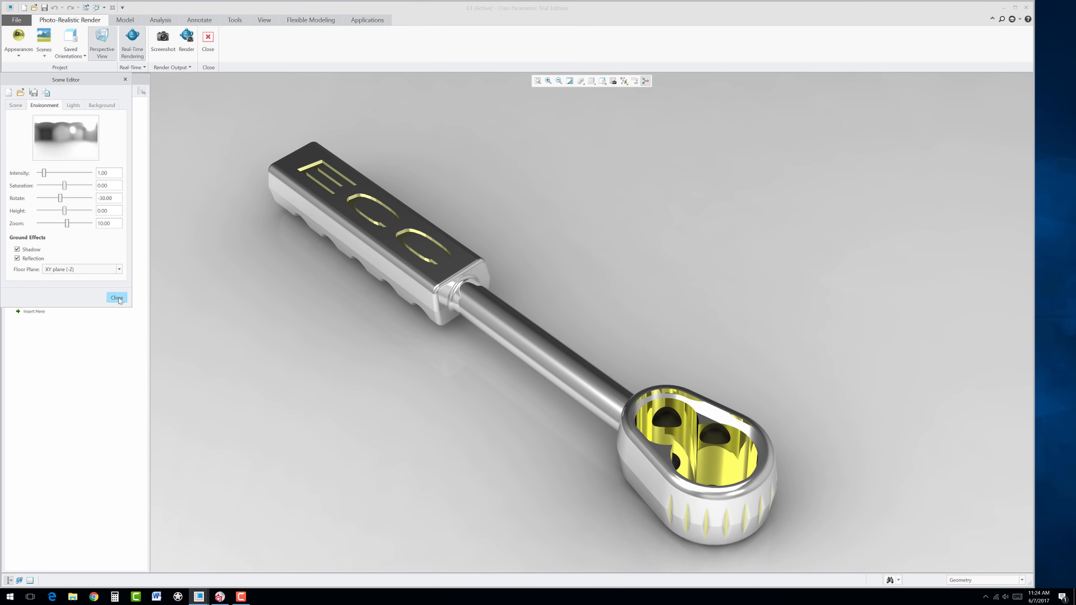
left_click(73, 105)
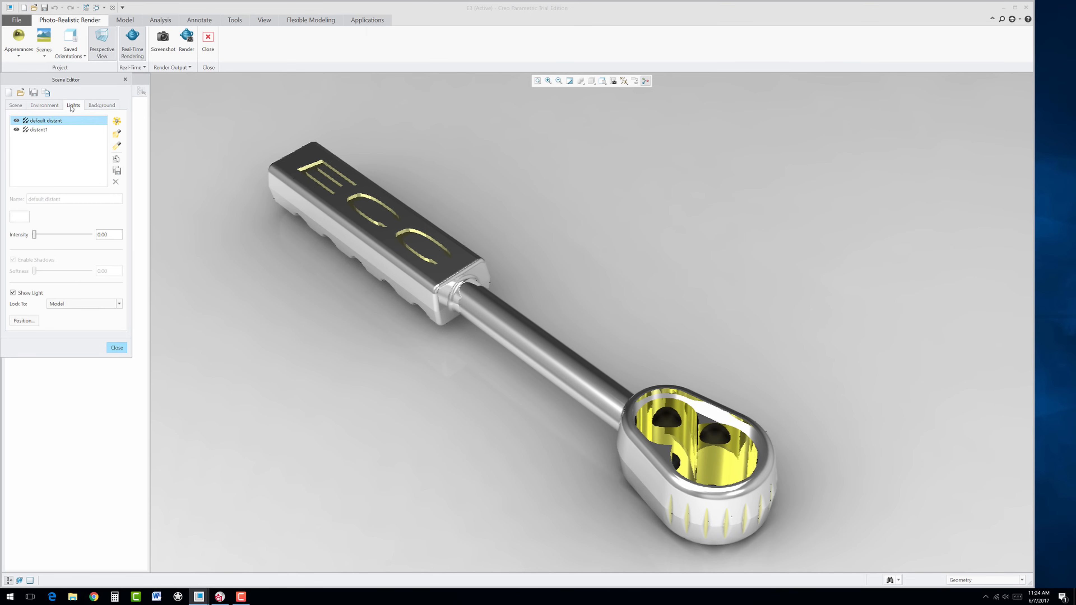
left_click(103, 106)
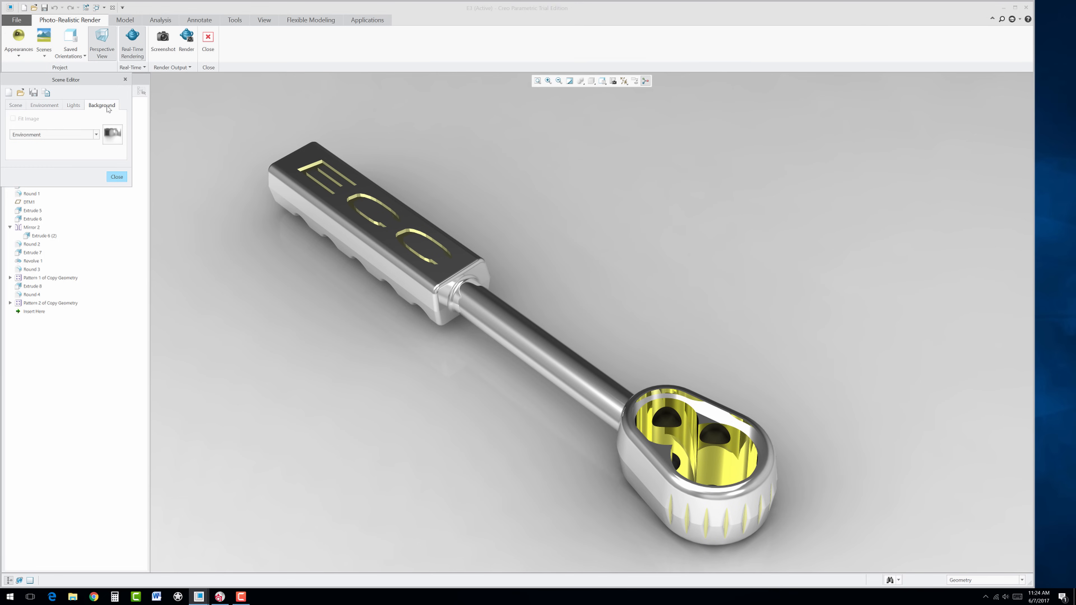
left_click(117, 178)
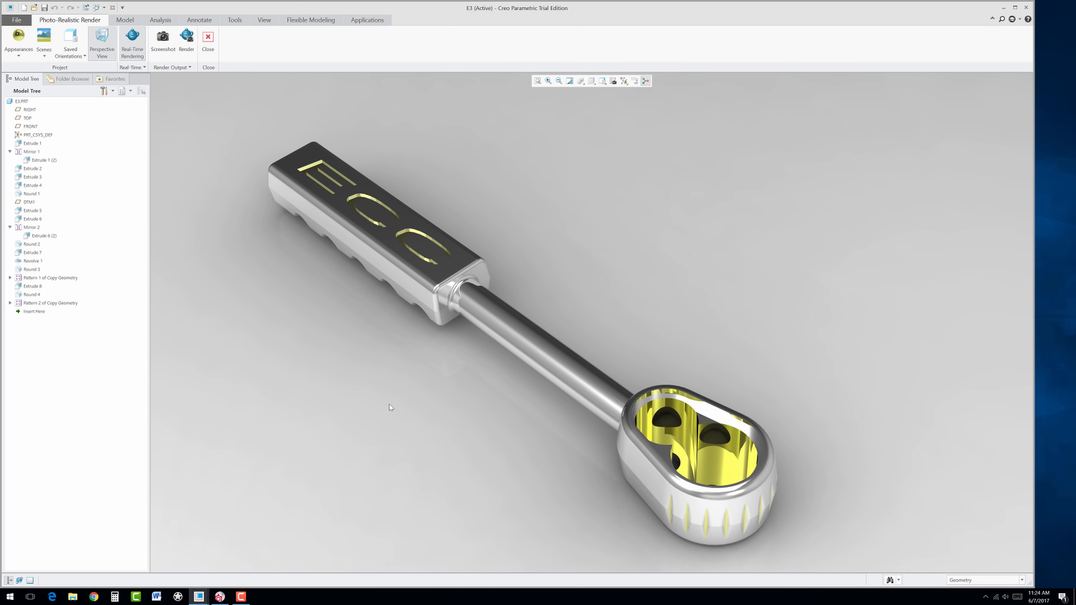
- Switch to Google Chrome
left_click(94, 598)
left_click(93, 597)
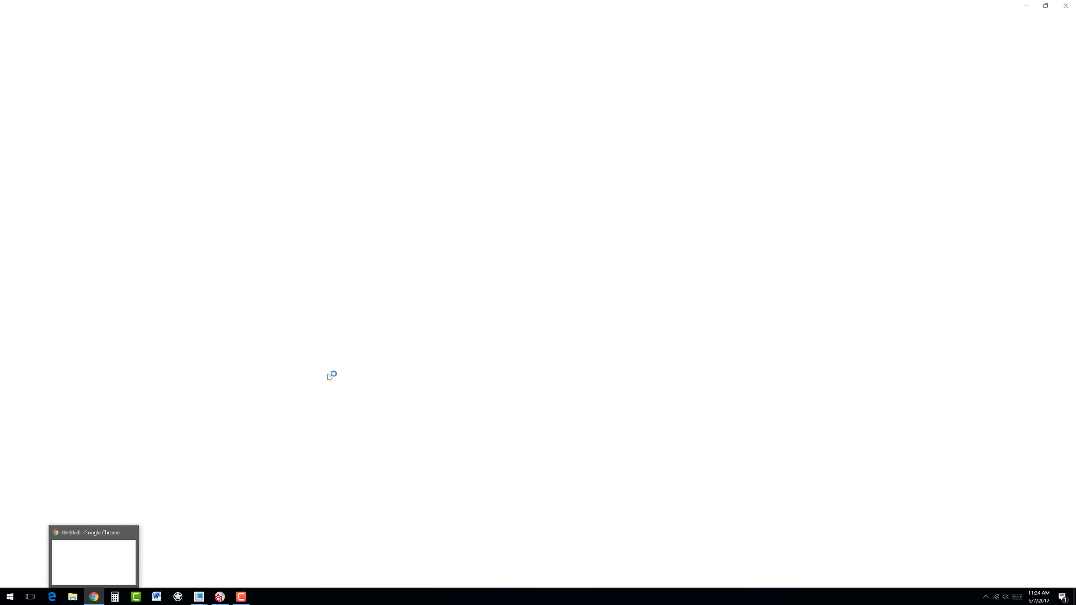
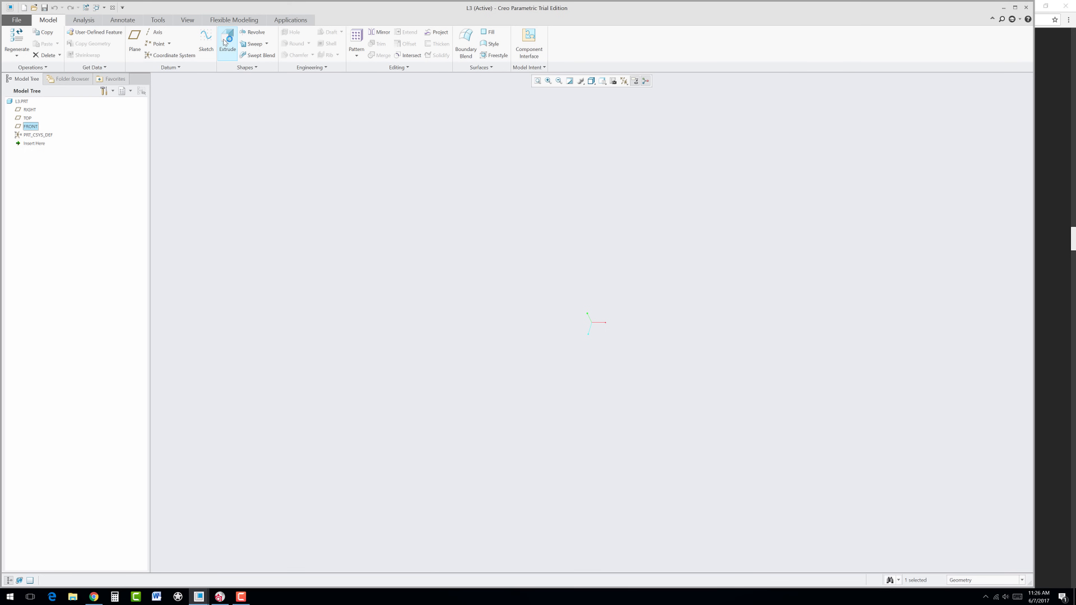
- Start an Extrude sketch on the FRONT plane of the L3 part and add a vertical centerline through the origin
left_click(227, 42)
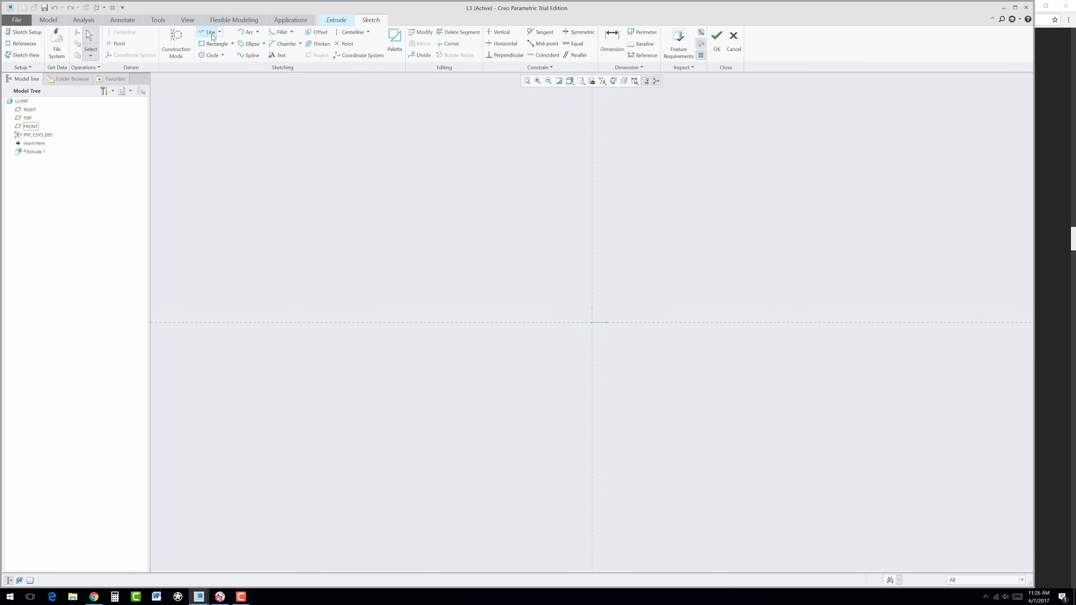
left_click(348, 33)
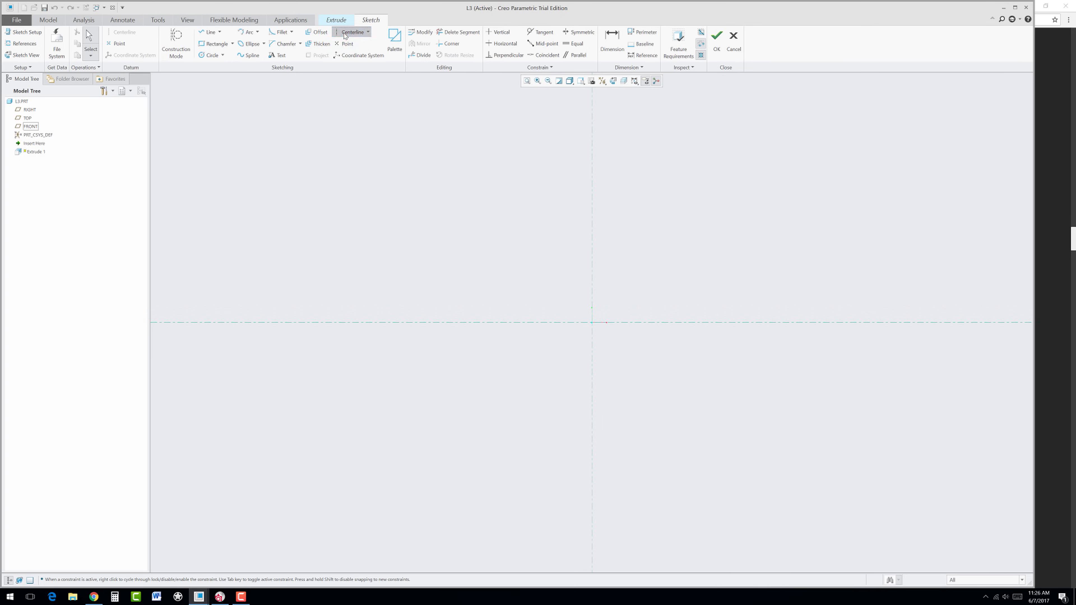
left_click(591, 323)
left_click(598, 251)
middle_click(671, 291)
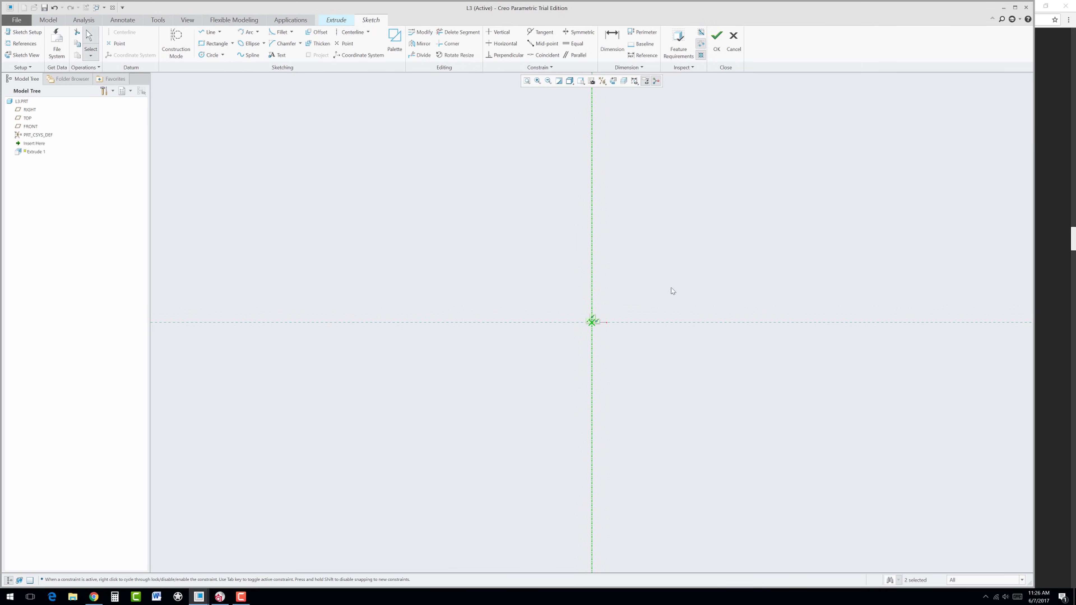
- Sketch a vertical construction line up from the origin along the centerline and set its length to 2
left_click(176, 43)
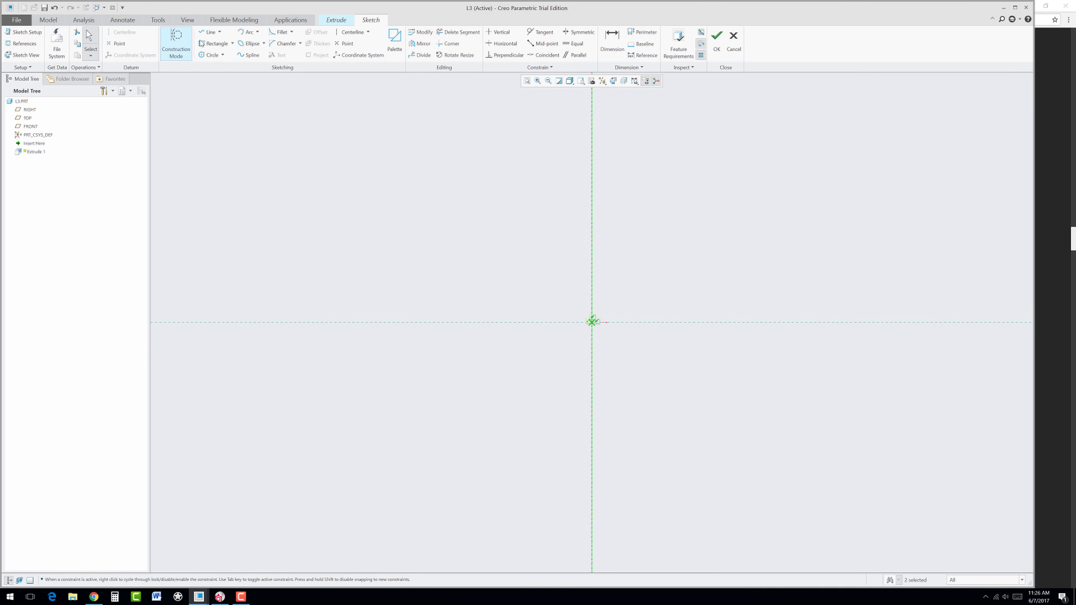
left_click(205, 33)
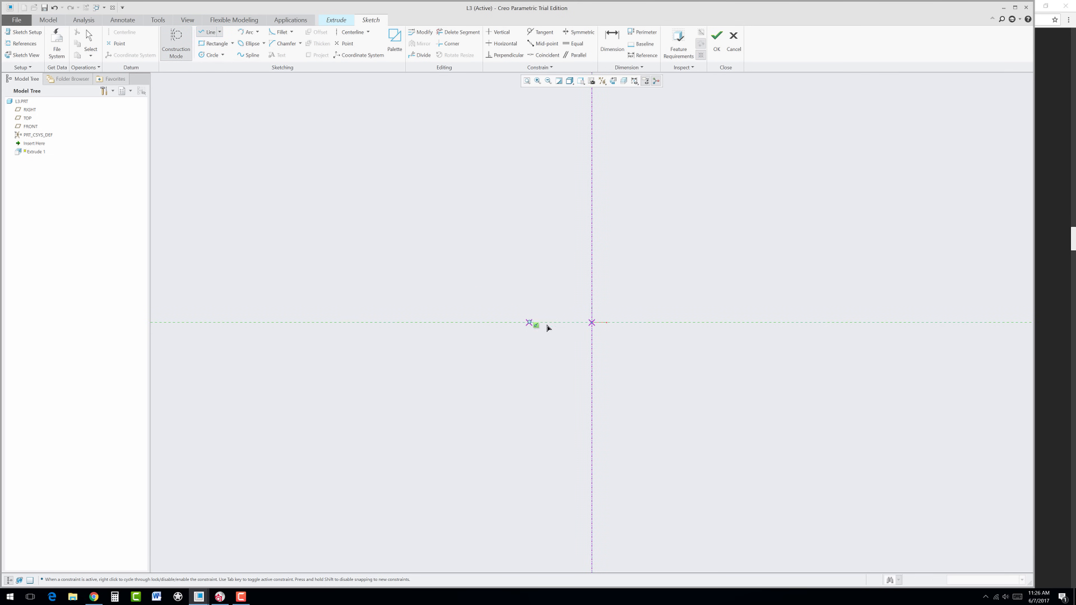
left_click(592, 270)
middle_click(672, 313)
middle_click(668, 307)
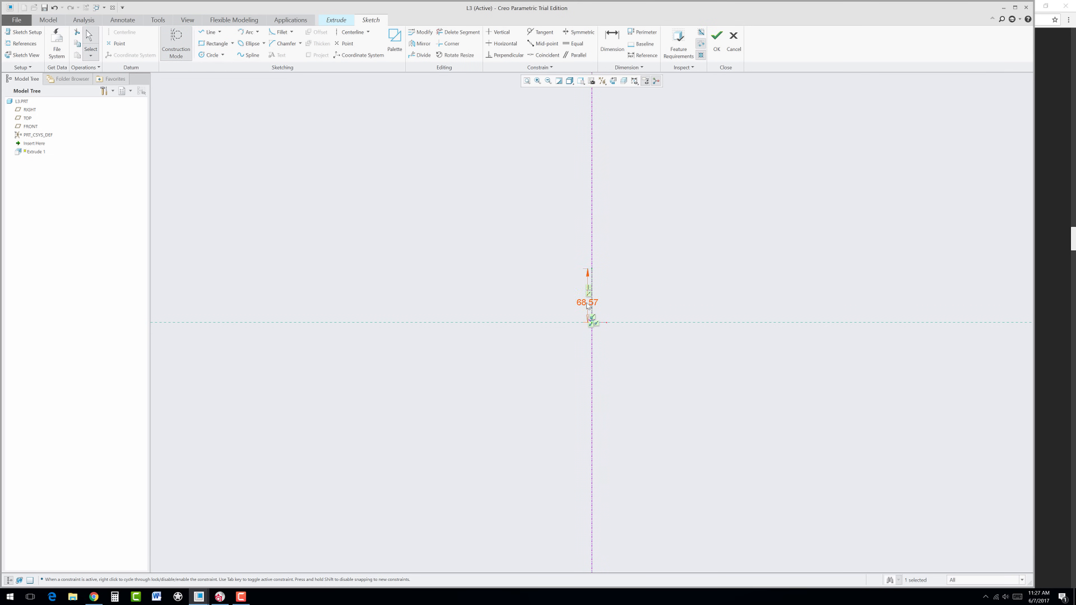
double_click(587, 302)
type("2")
key("Return")
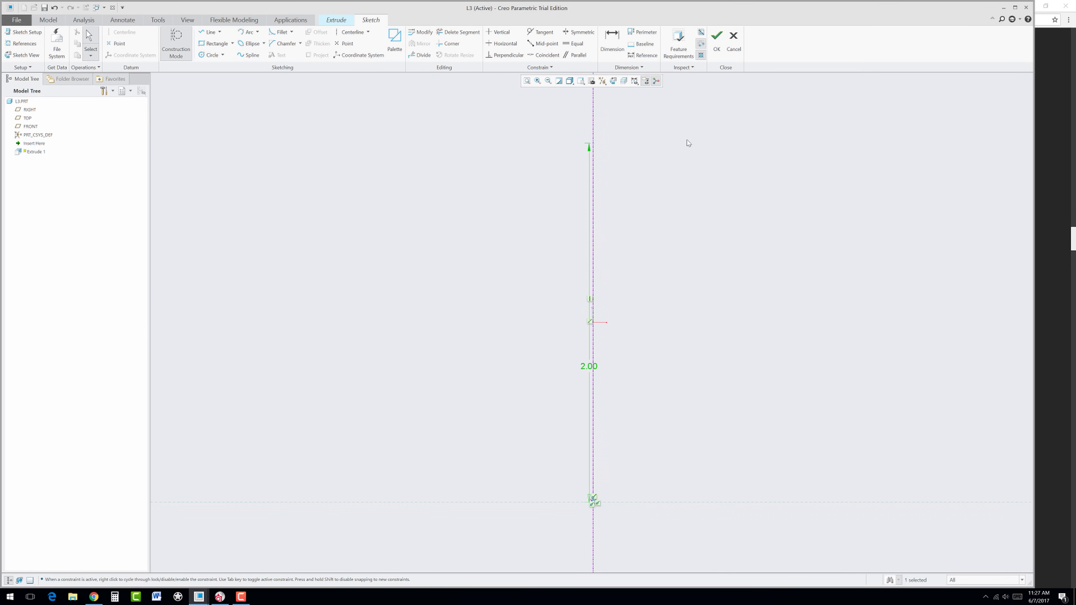
- Sketch a solid line left of the centerline, tilted about 24 degrees, from about 0.17 below to 0.27 above the horizontal reference
left_click(182, 47)
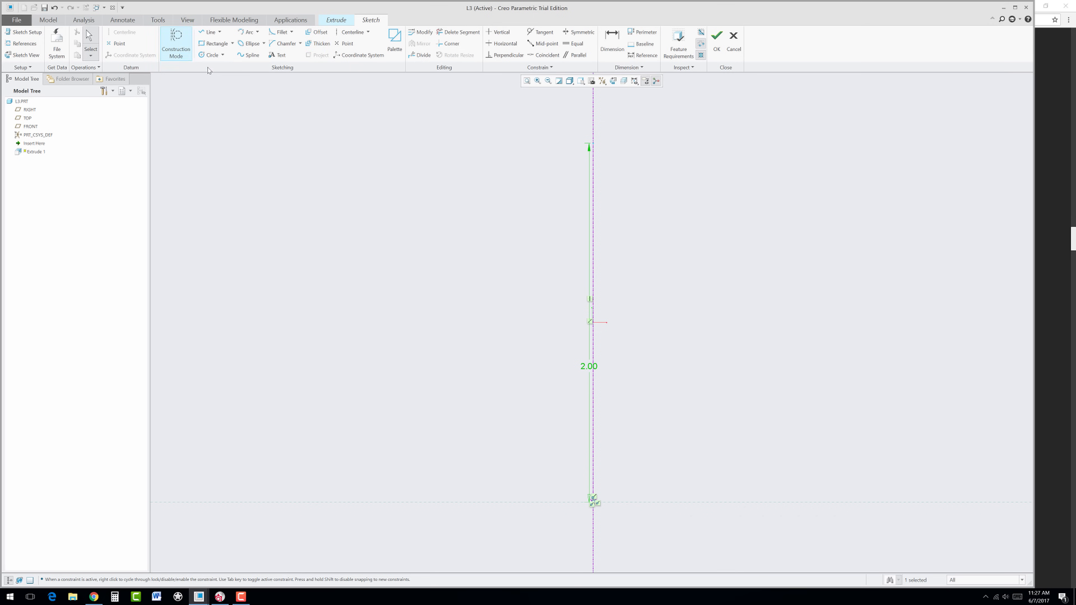
left_click(209, 32)
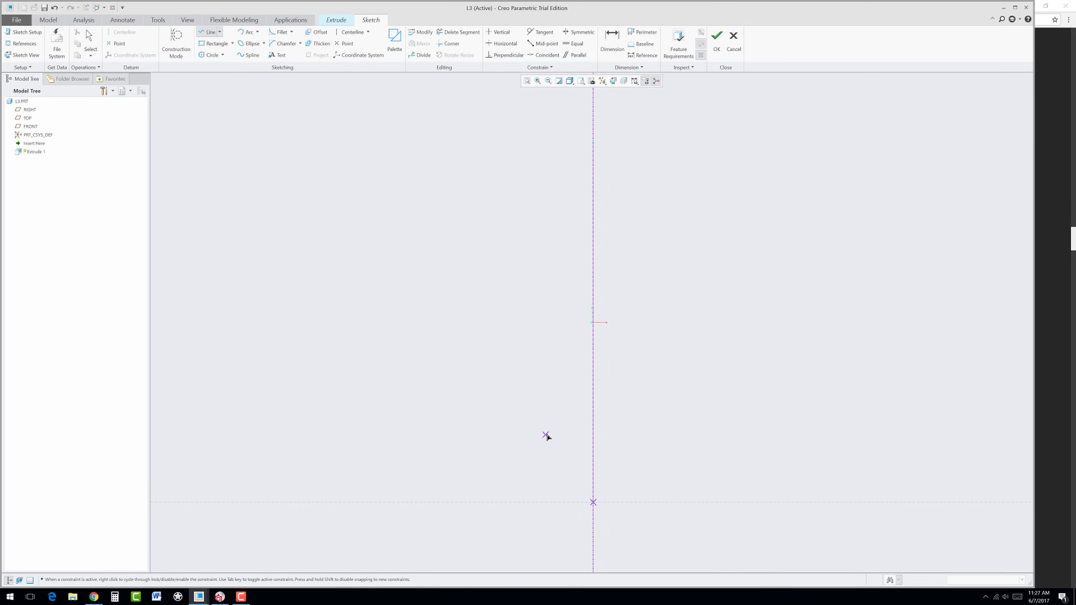
scroll(546, 437, "down", 2)
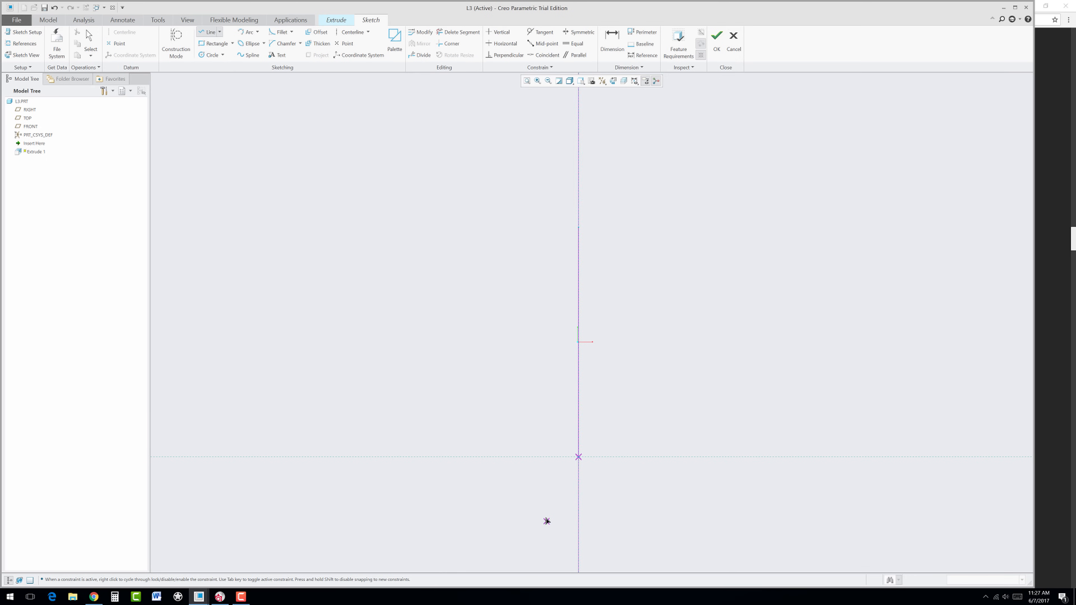
scroll(549, 511, "up", 2)
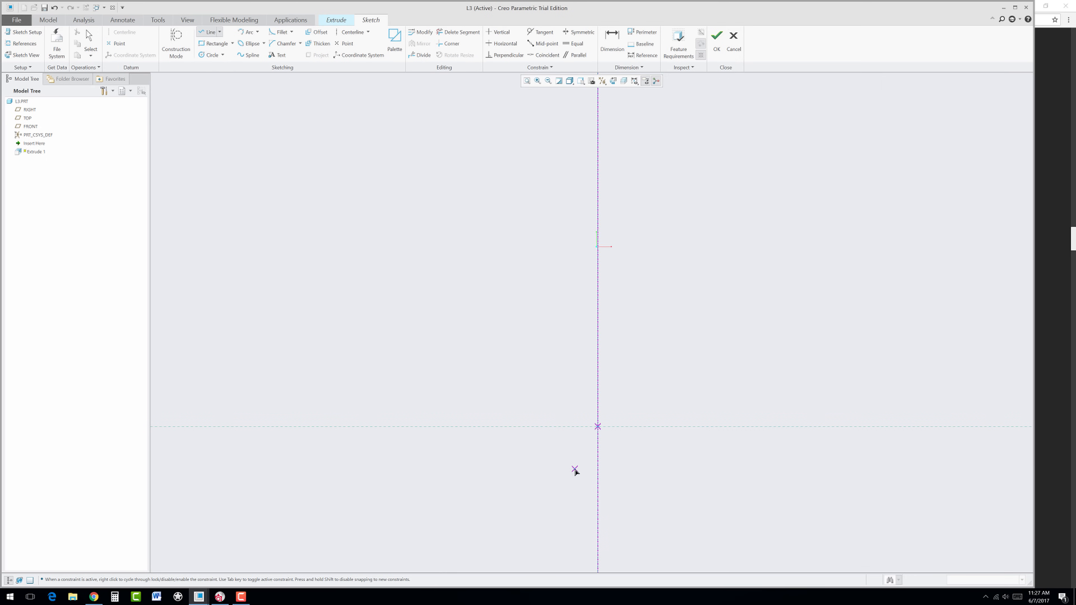
left_click(576, 456)
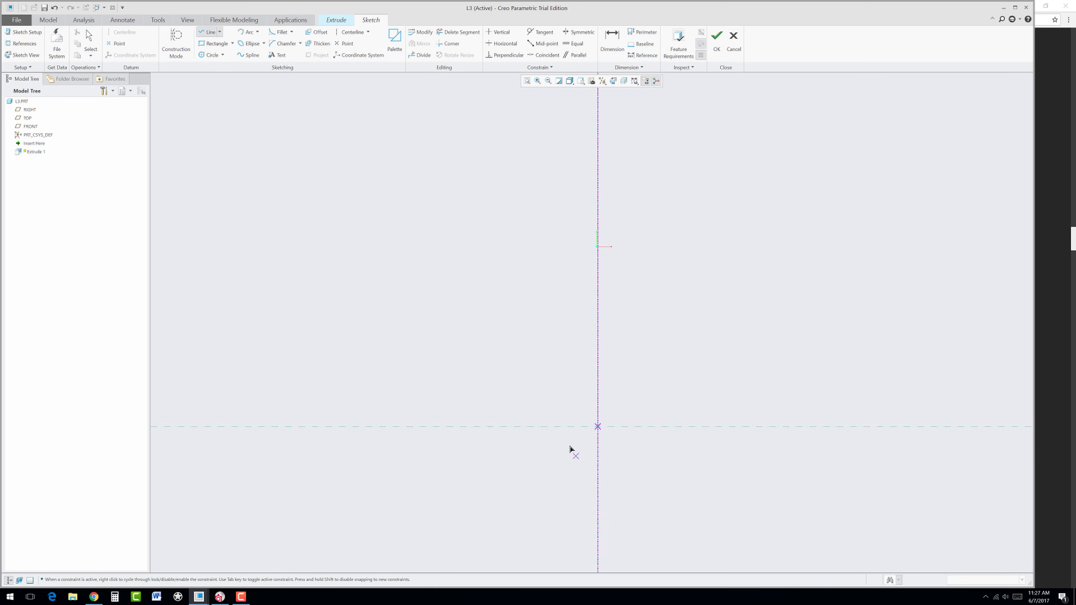
left_click(542, 377)
middle_click(501, 378)
middle_click(501, 381)
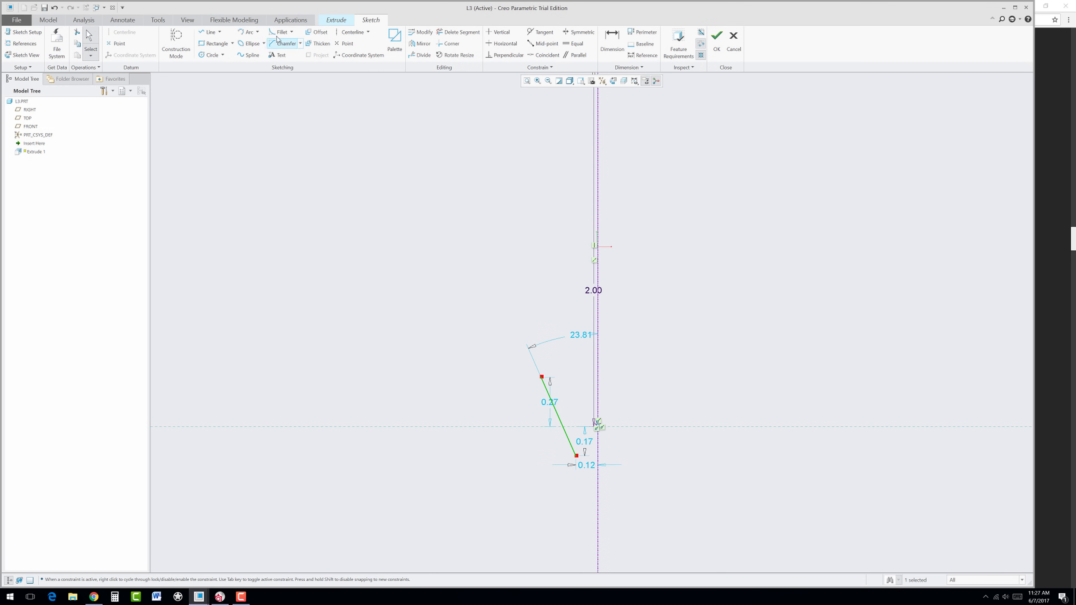
left_click(258, 33)
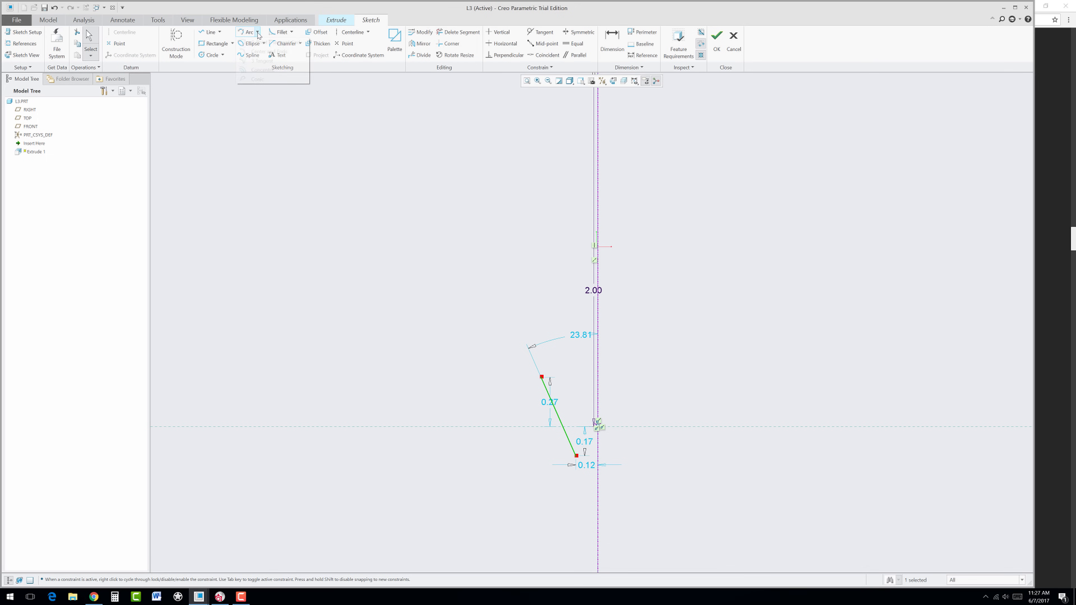
left_click(260, 44)
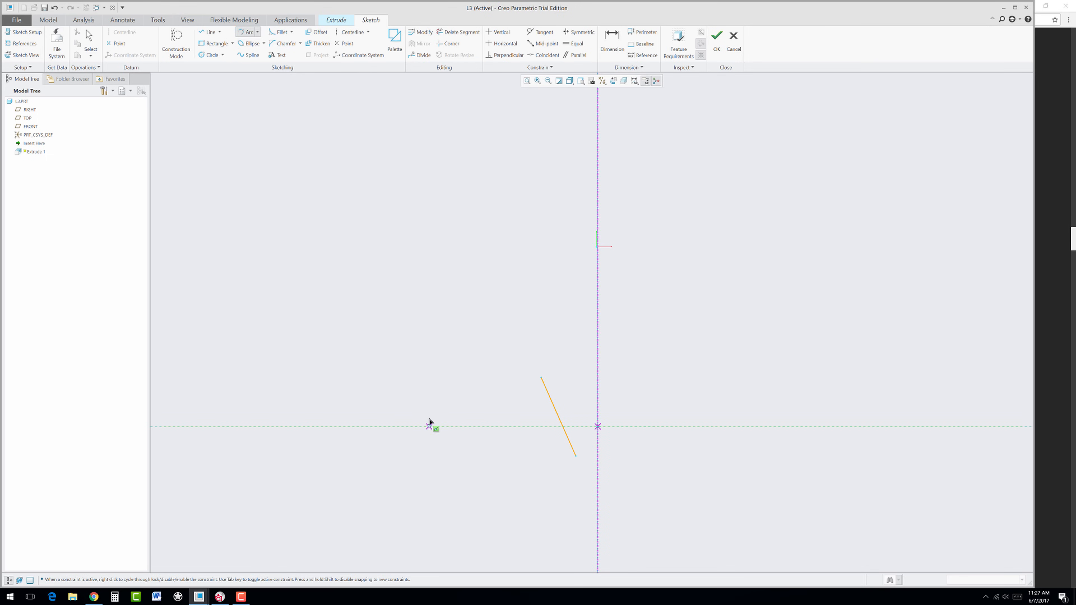
middle_click(402, 253)
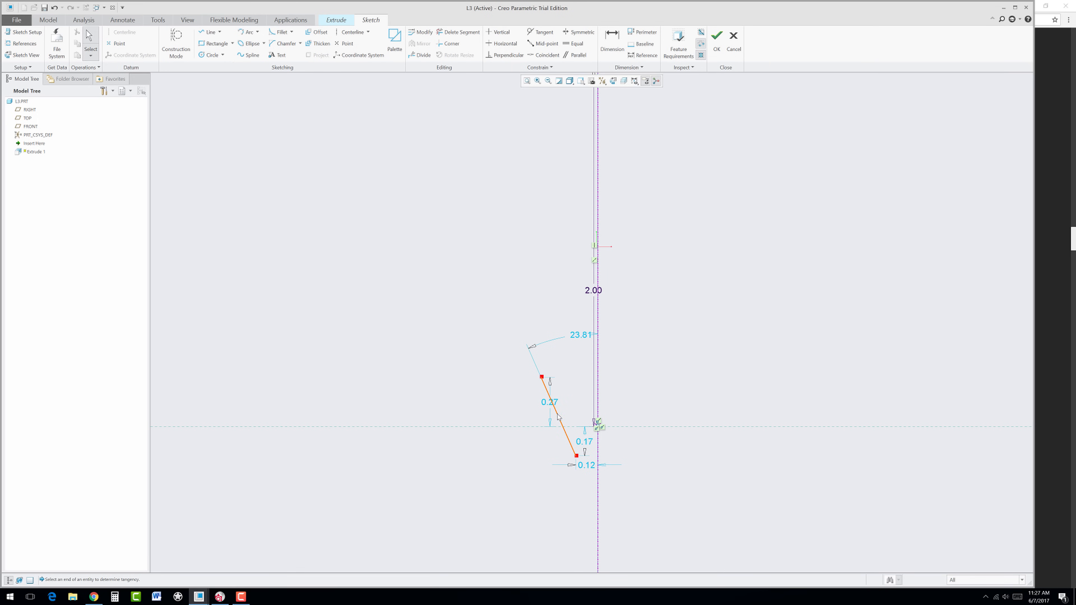
- Mirror the slanted line about the vertical centerline
left_click(562, 424)
left_click(420, 43)
left_click(598, 352)
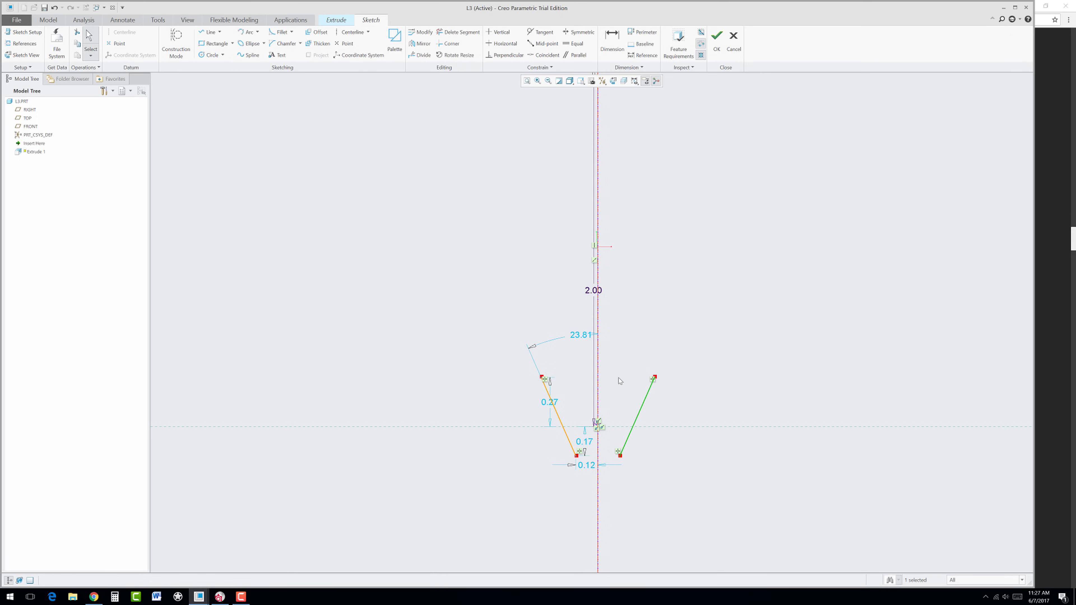
left_click(439, 287)
- Join the lower ends of the two slanted lines with a tangent-end arc of about 0.13 radius
left_click(247, 32)
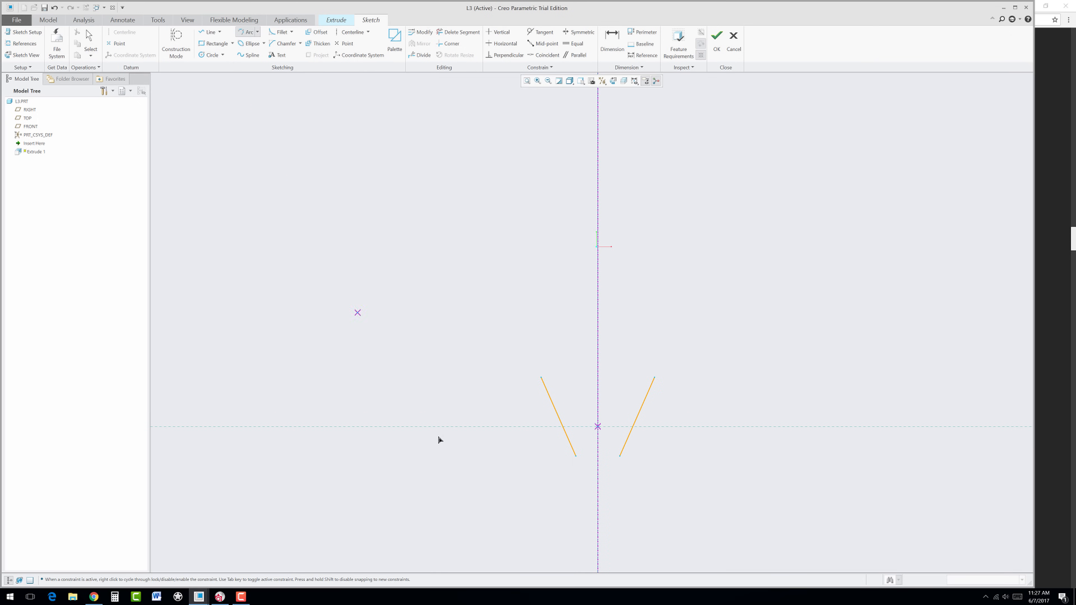
left_click(577, 458)
left_click(620, 457)
middle_click(653, 493)
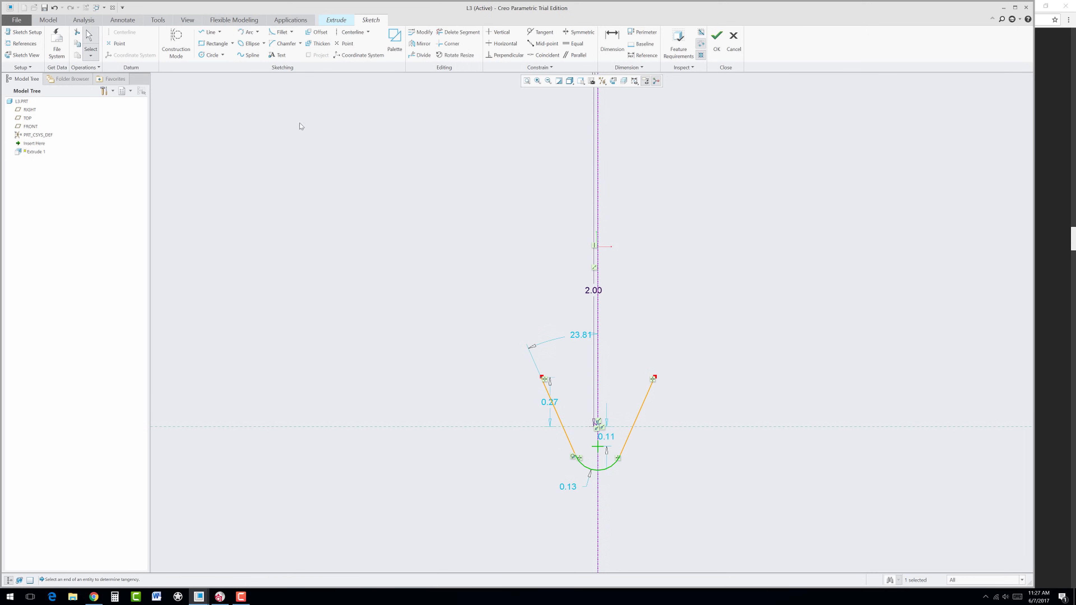
- Close the profile with a large 3-point arc of about 0.65 radius between the upper ends of the slanted lines
left_click(258, 33)
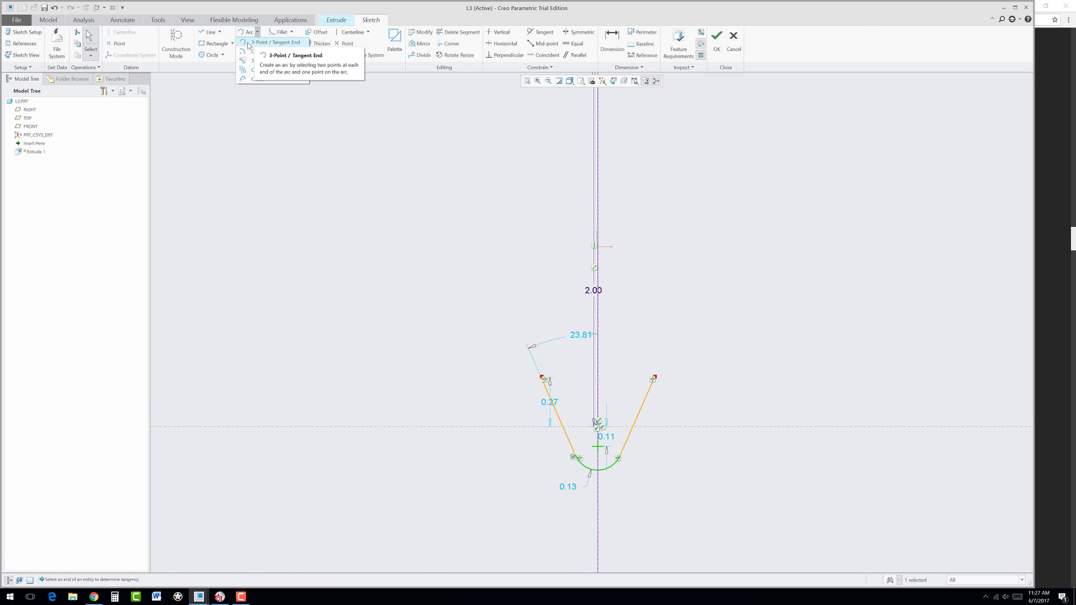
left_click(248, 45)
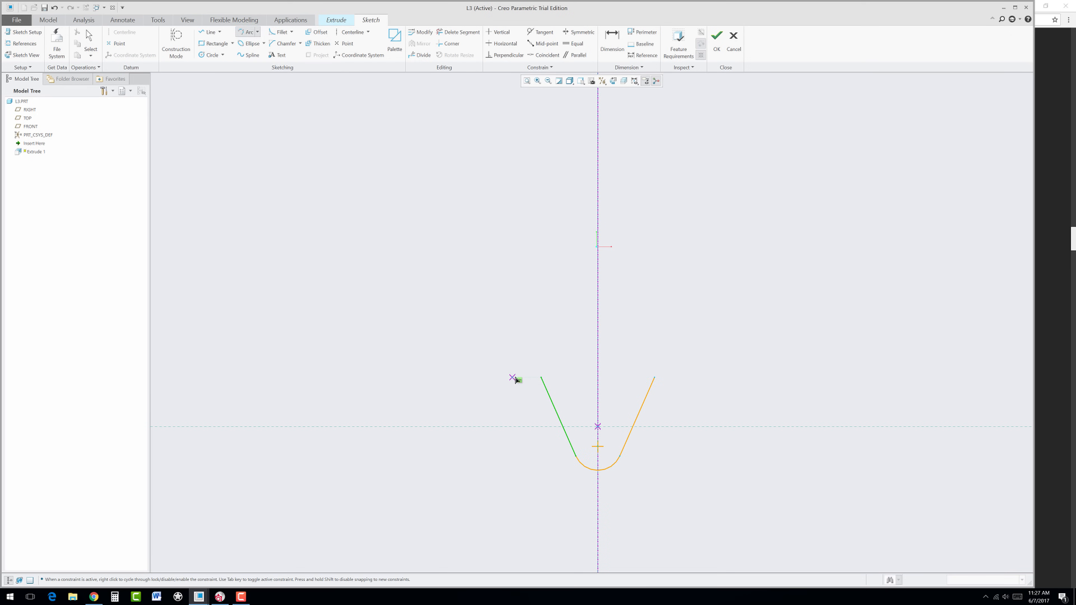
left_click(541, 379)
left_click(655, 383)
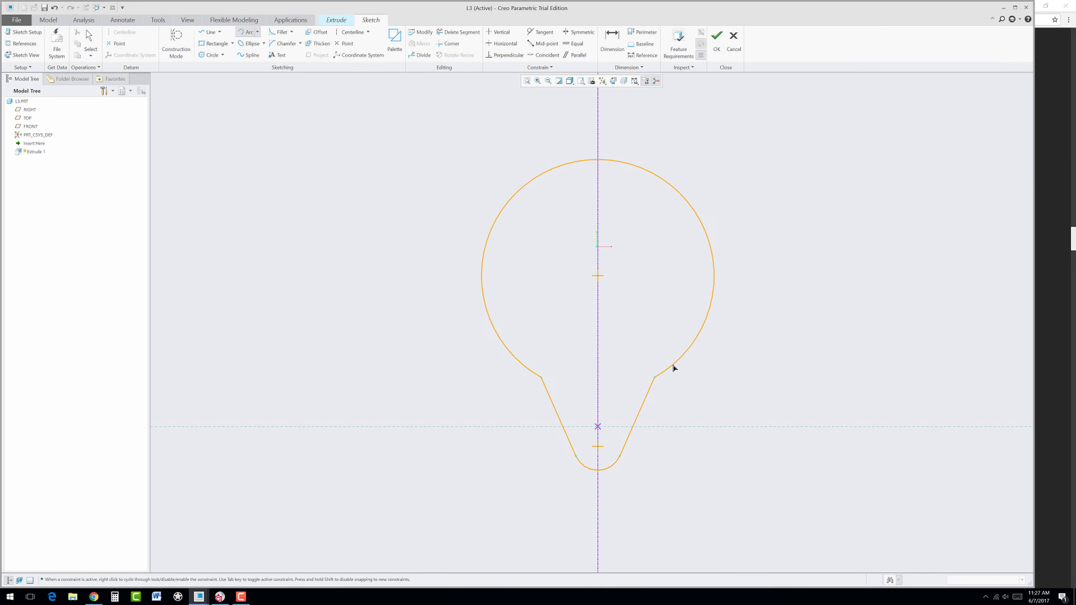
left_click(674, 368)
middle_click(693, 493)
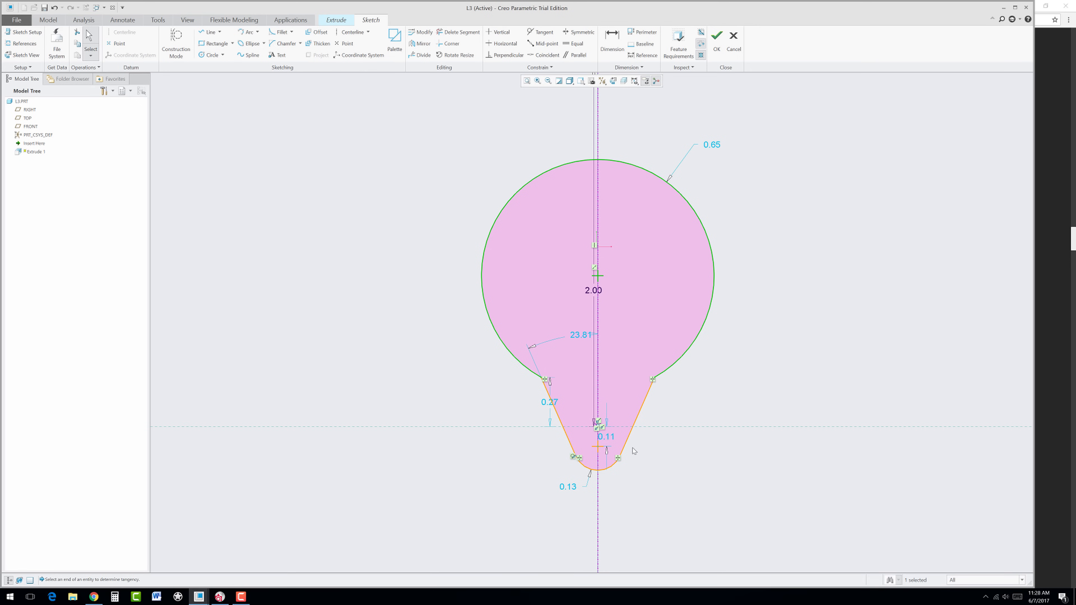
- Set the radius of the large upper arc to 1.5
double_click(718, 146)
type("1")
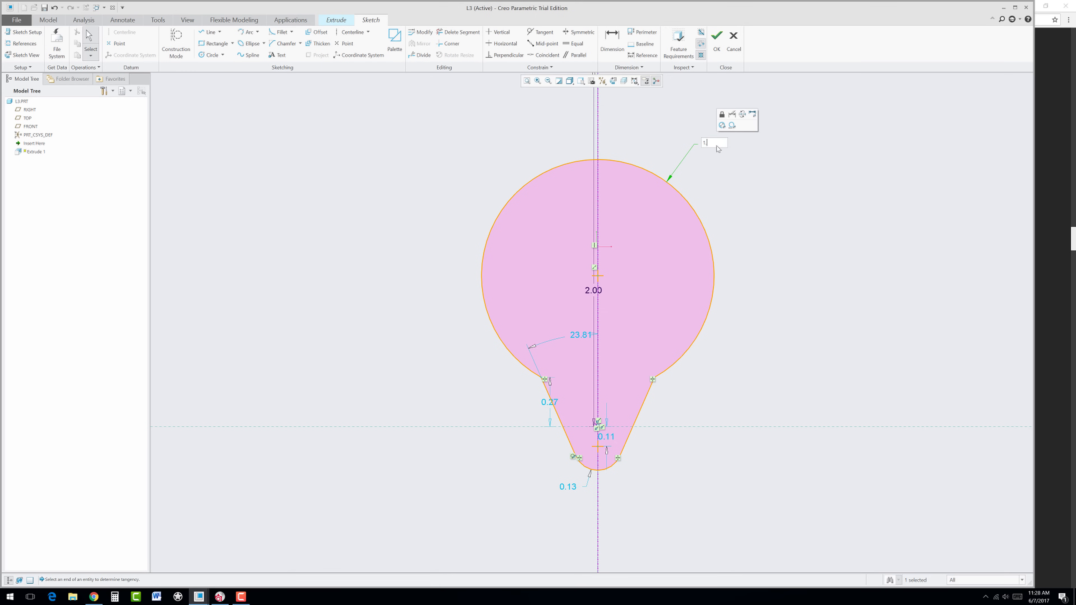
type(".5")
key("Return")
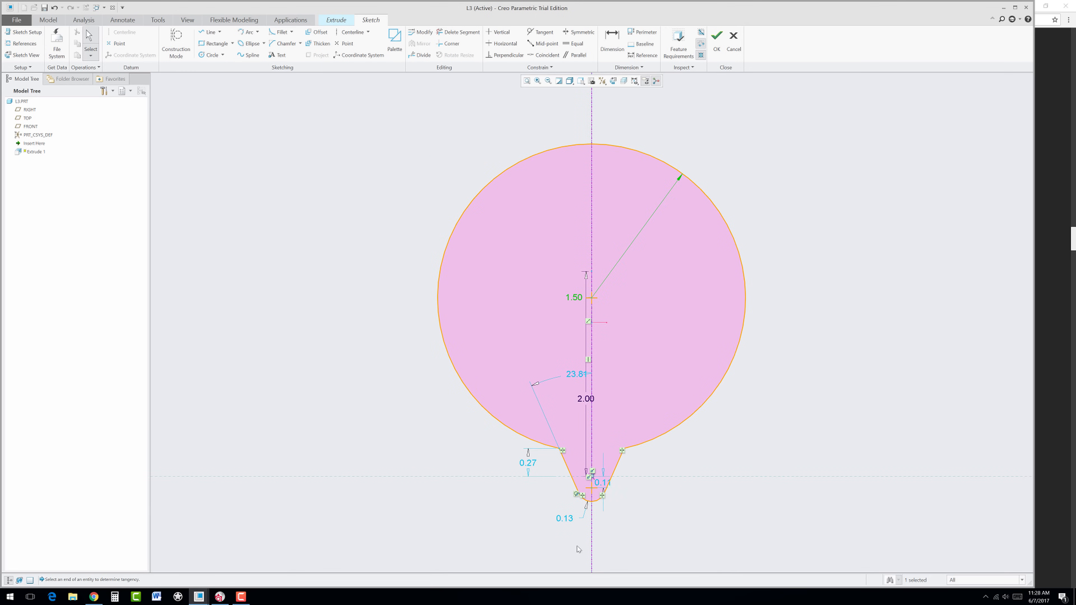
- Set the radius of the small lower arc to 0.6
scroll(577, 546, "up", 2)
double_click(560, 516)
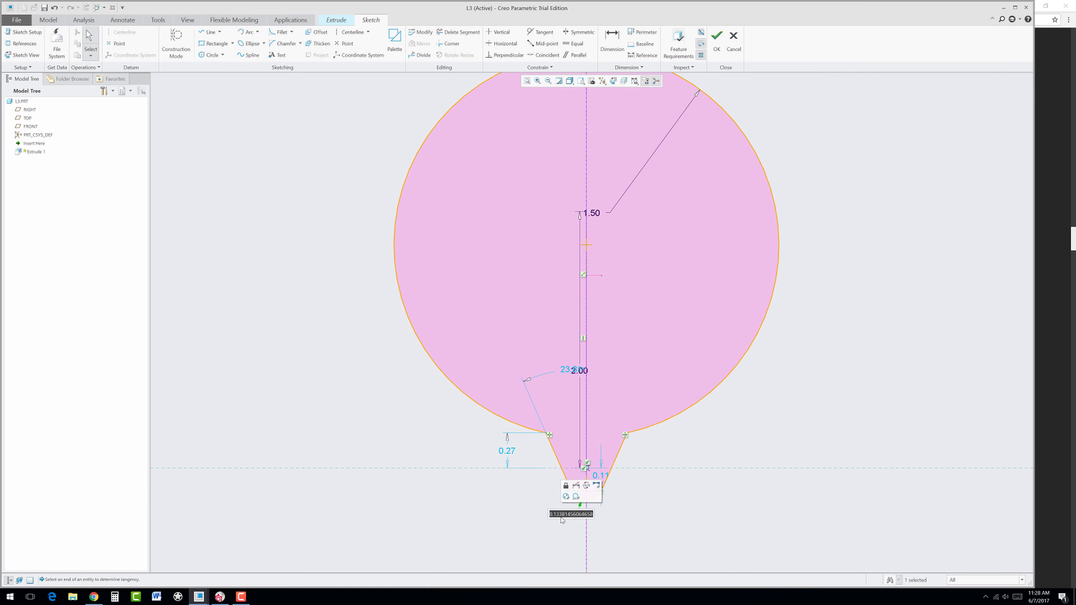
type(".6")
key("Return")
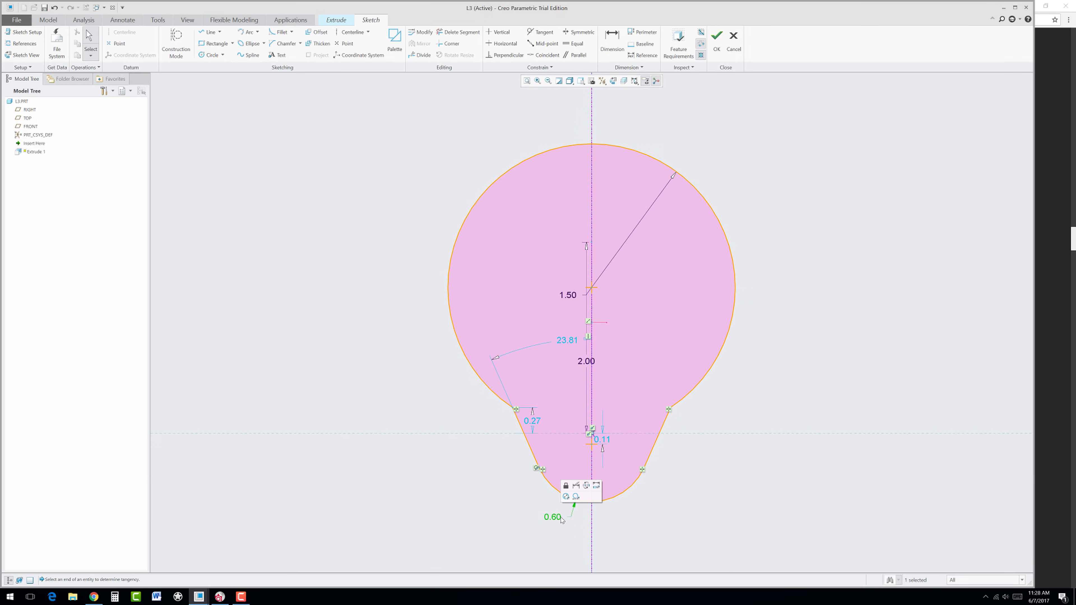
- Dimension the angle between the two slanted lines and set it to 35 degrees
left_click(609, 42)
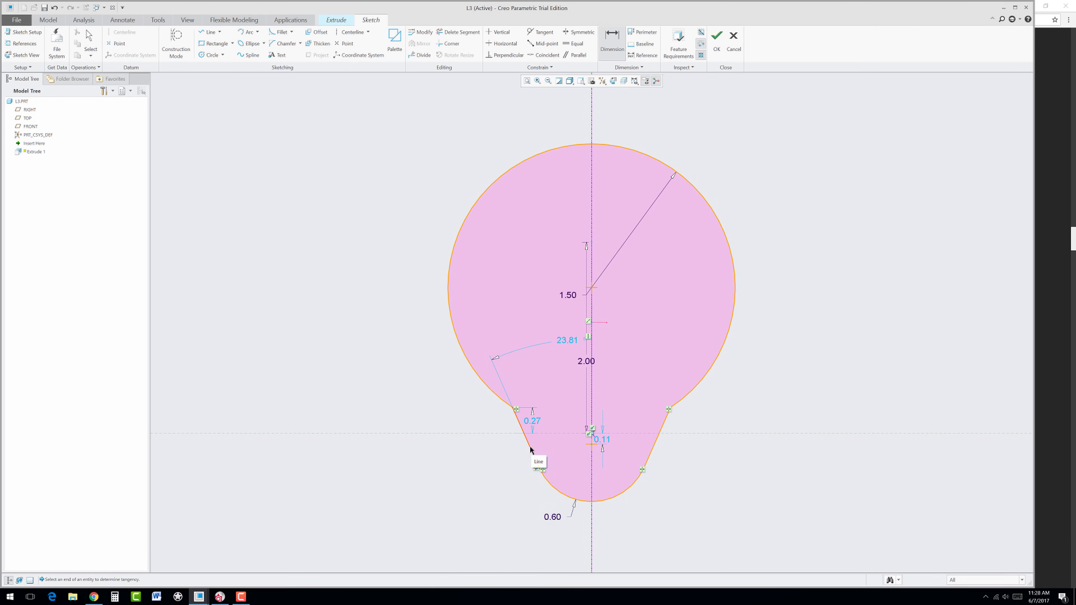
left_click(535, 456)
left_click(655, 444)
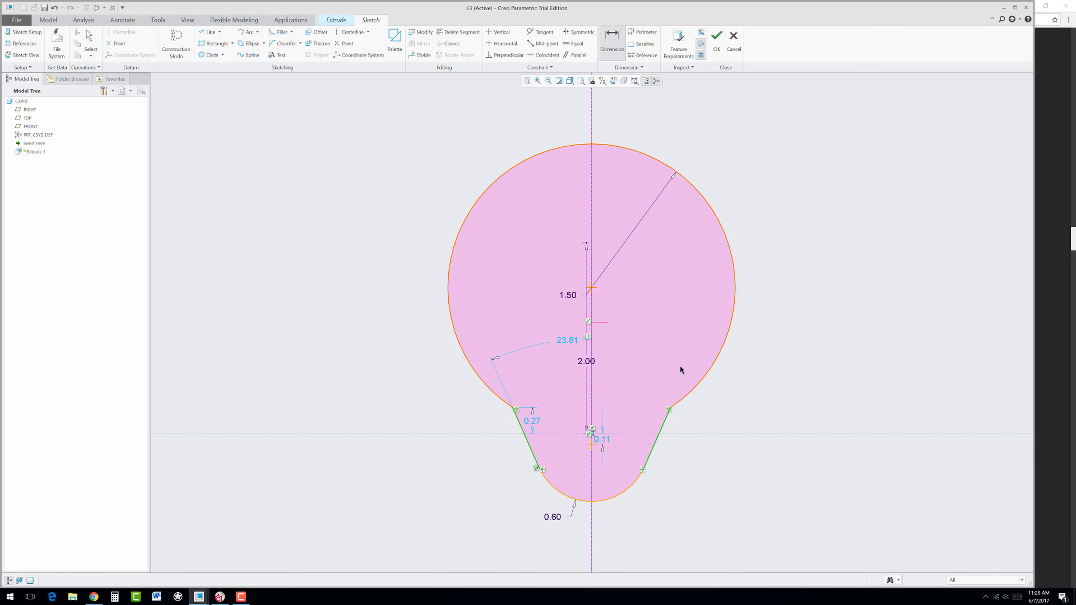
middle_click(641, 293)
type("35")
key("Return")
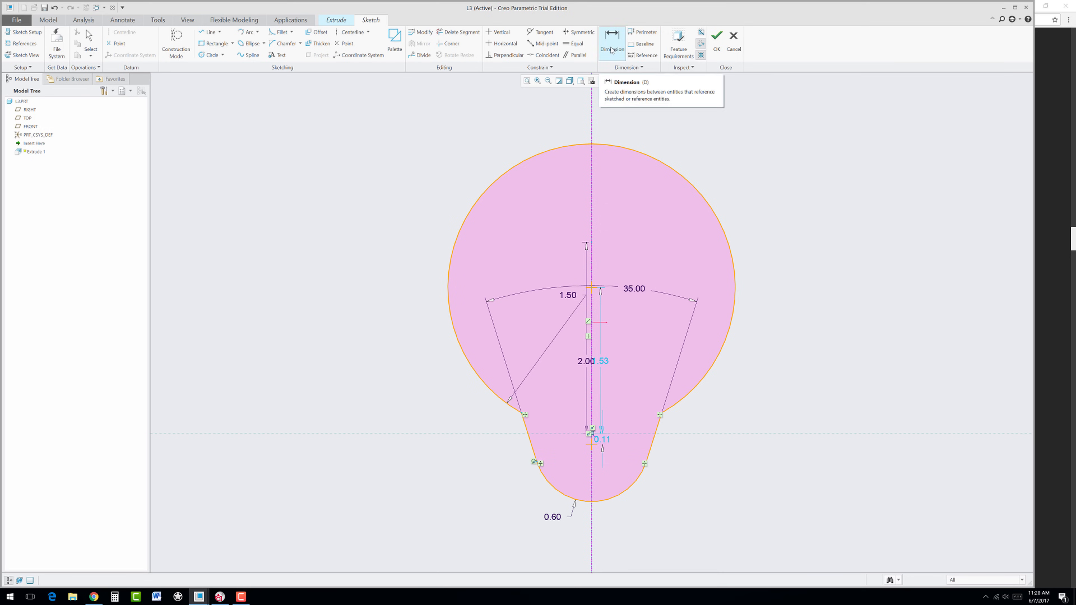
- Dimension the vertical distance between the centers of the small and large arcs and set it to 2
left_click(591, 445)
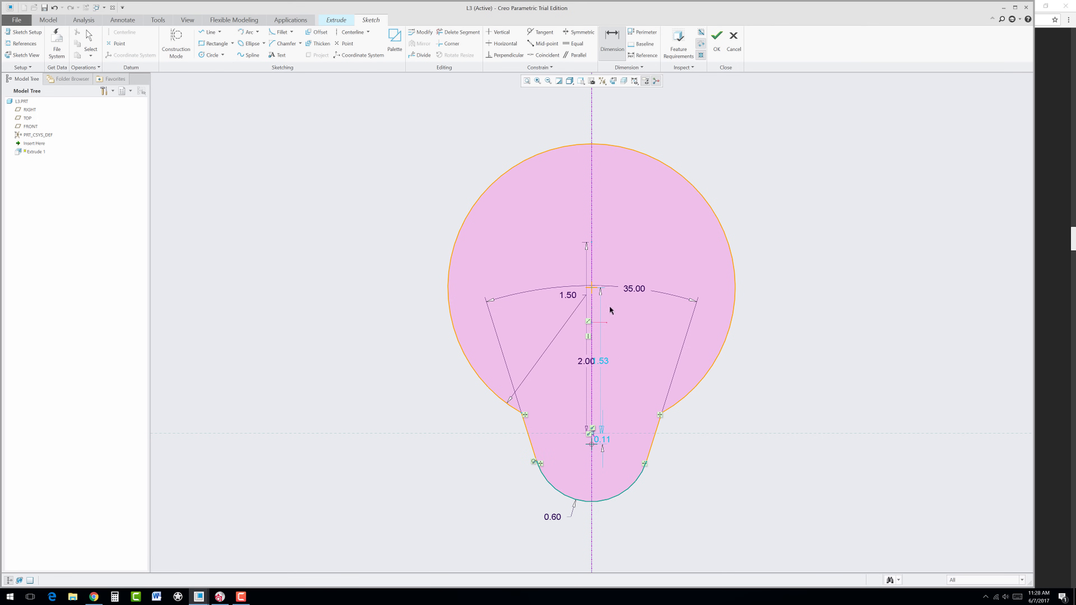
left_click(592, 289)
middle_click(759, 368)
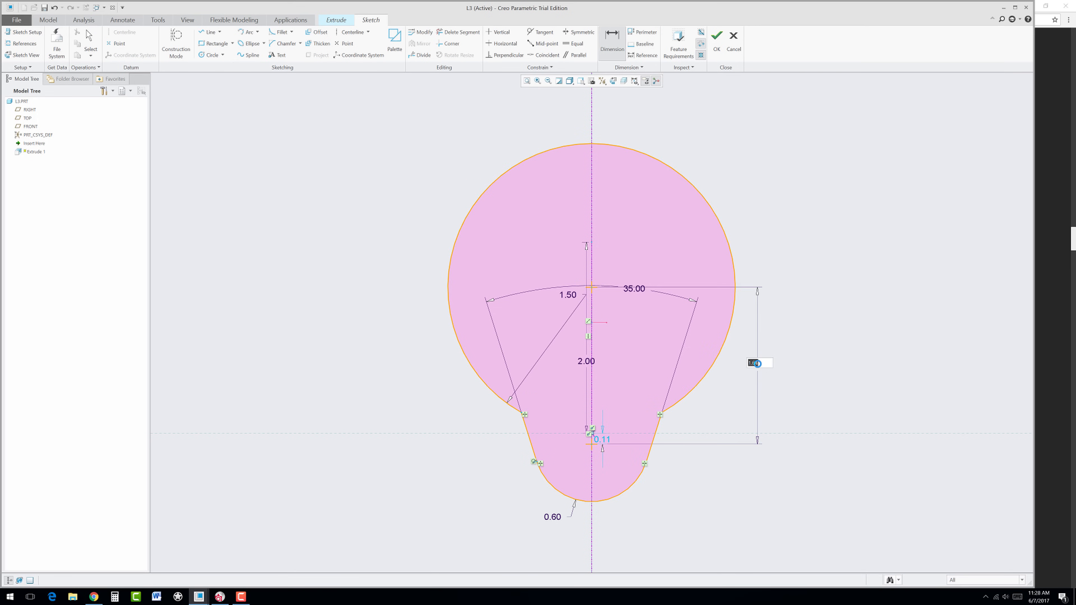
type("2")
key("Return")
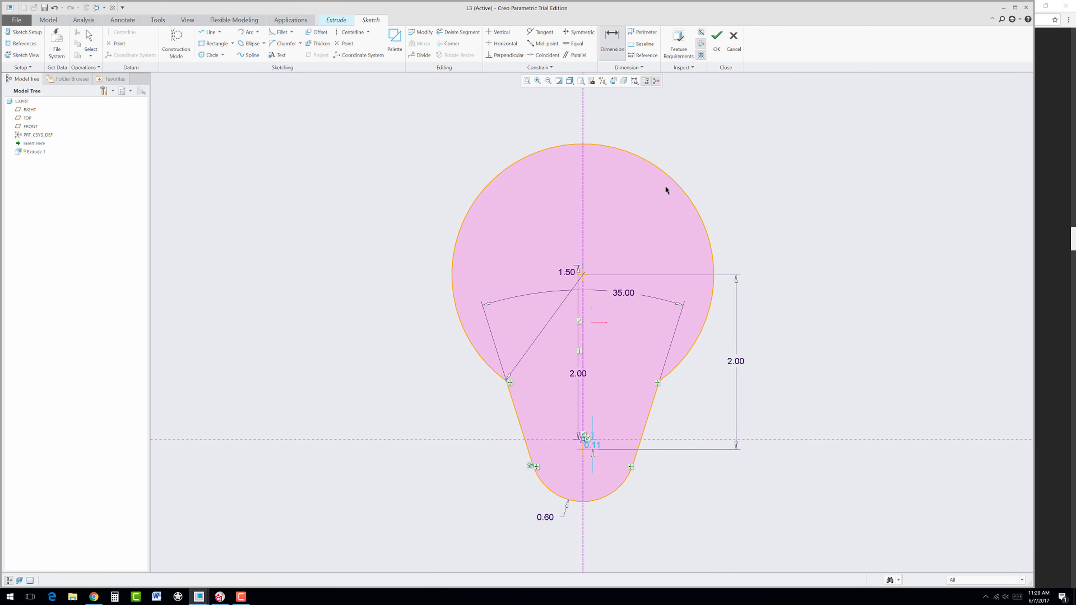
- Finish the profile sketch and set its extrusion depth to 0.61
left_click(717, 42)
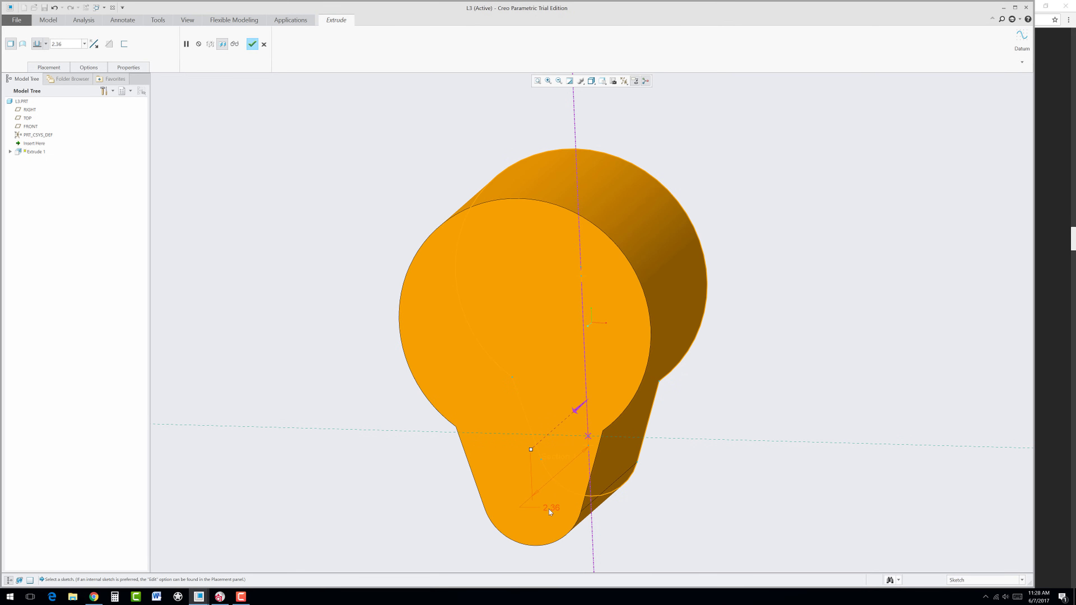
double_click(554, 509)
key("Return")
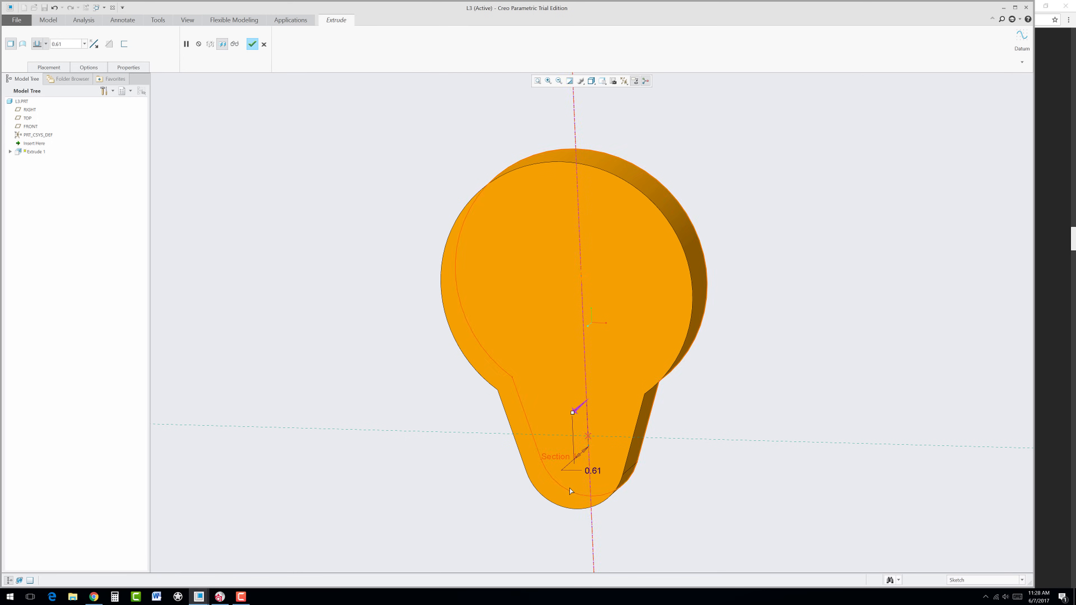
- Add a 16-degree taper to the extrusion and complete the feature
mouse_move(637, 439)
middle_mouse_down()
mouse_move(550, 415)
mouse_move(452, 300)
middle_mouse_up()
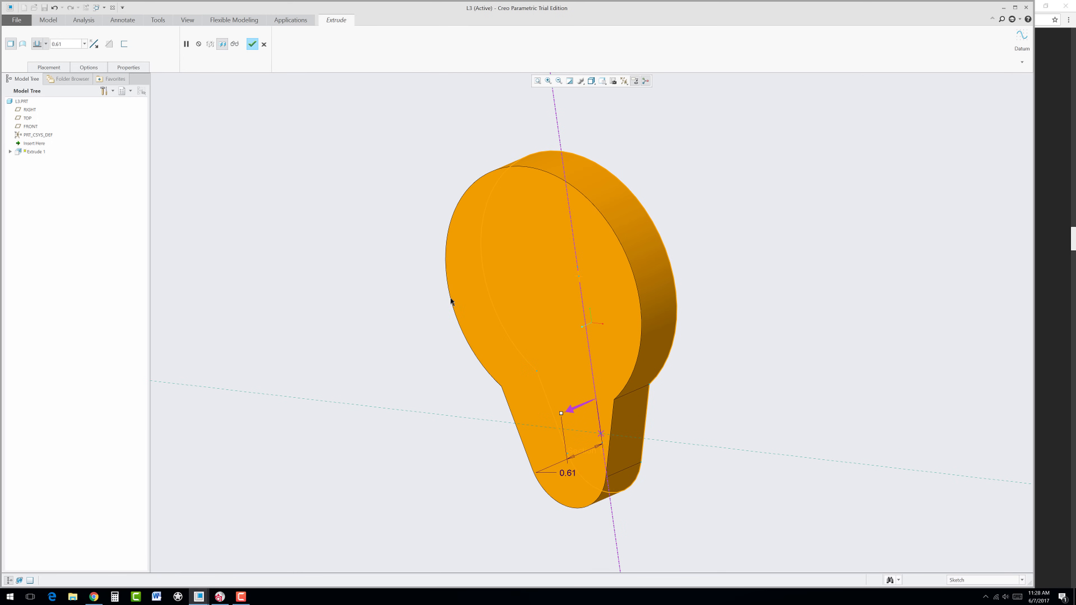
left_click(87, 68)
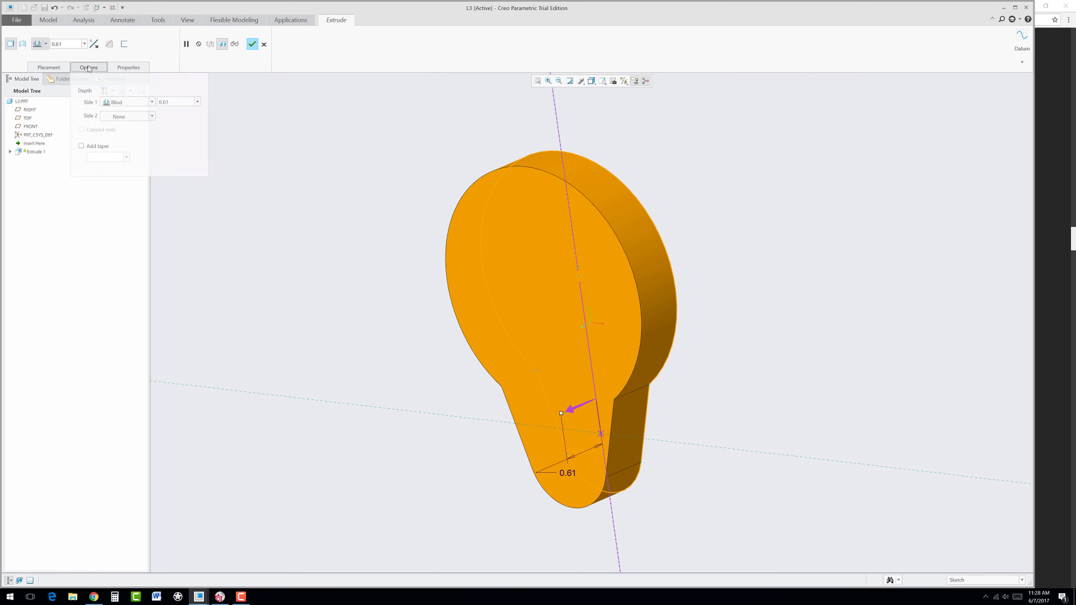
left_click(81, 146)
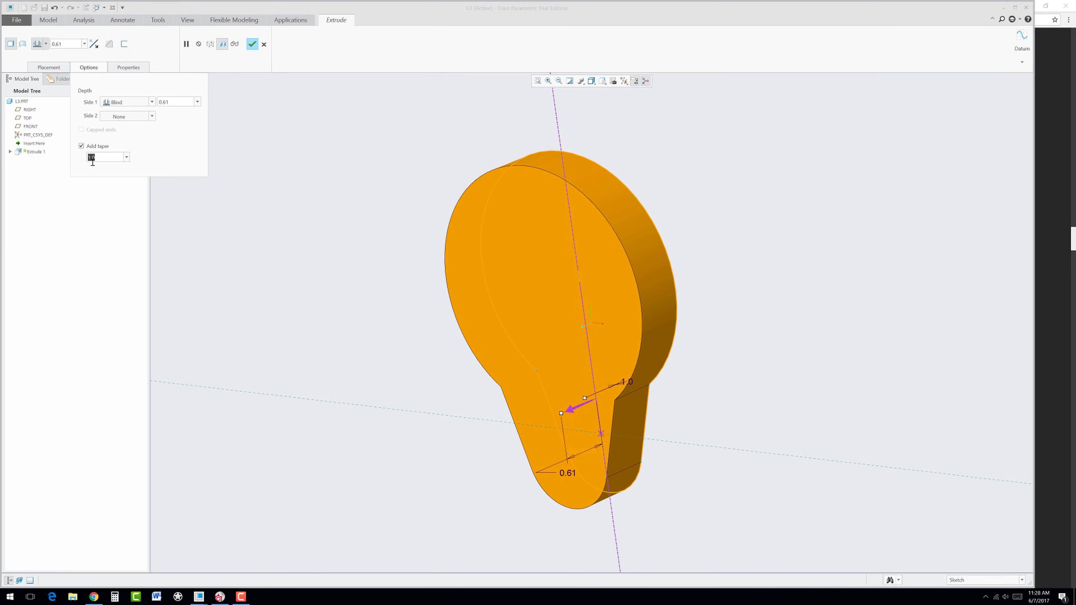
type("1")
left_click(91, 158)
key("Return")
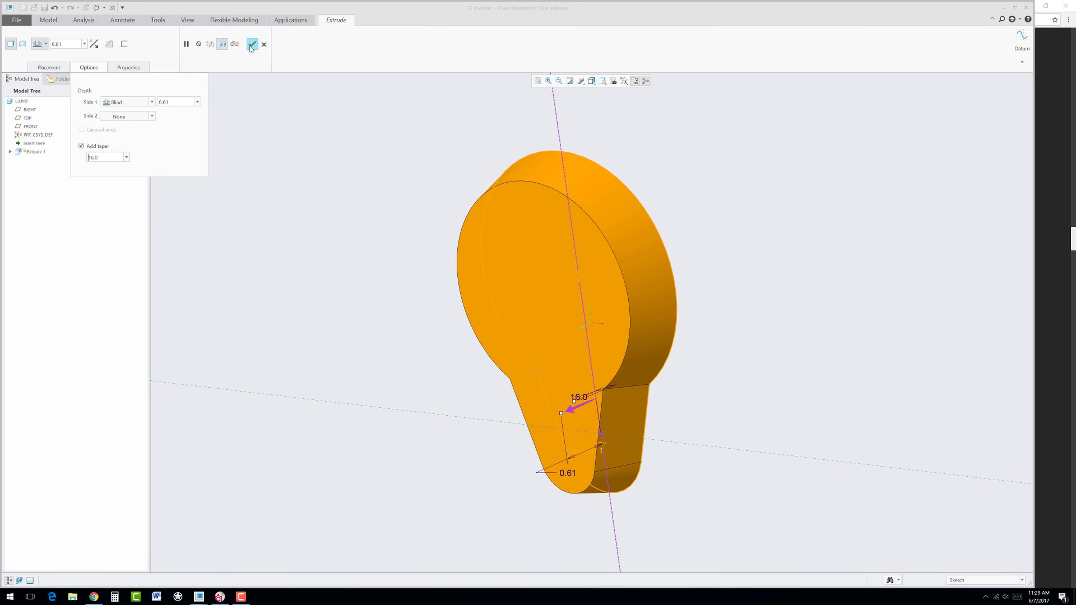
left_click(252, 45)
- Start a Round on the top edges around the narrow end with a radius of 0.25
mouse_move(432, 400)
middle_mouse_down()
mouse_move(466, 332)
mouse_move(432, 377)
mouse_move(481, 320)
mouse_move(475, 352)
middle_mouse_up()
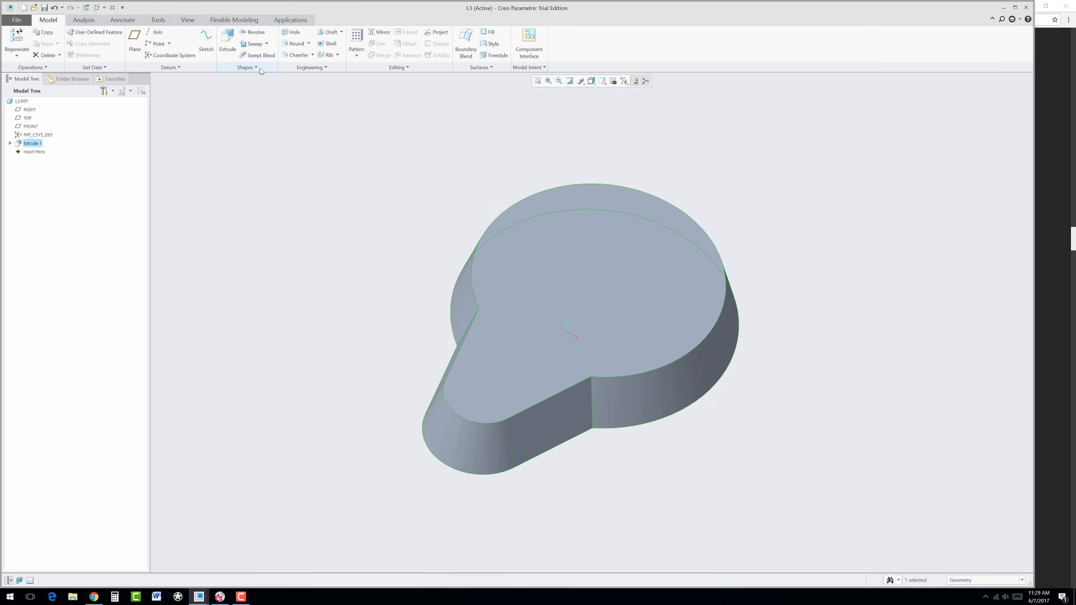
left_click(294, 43)
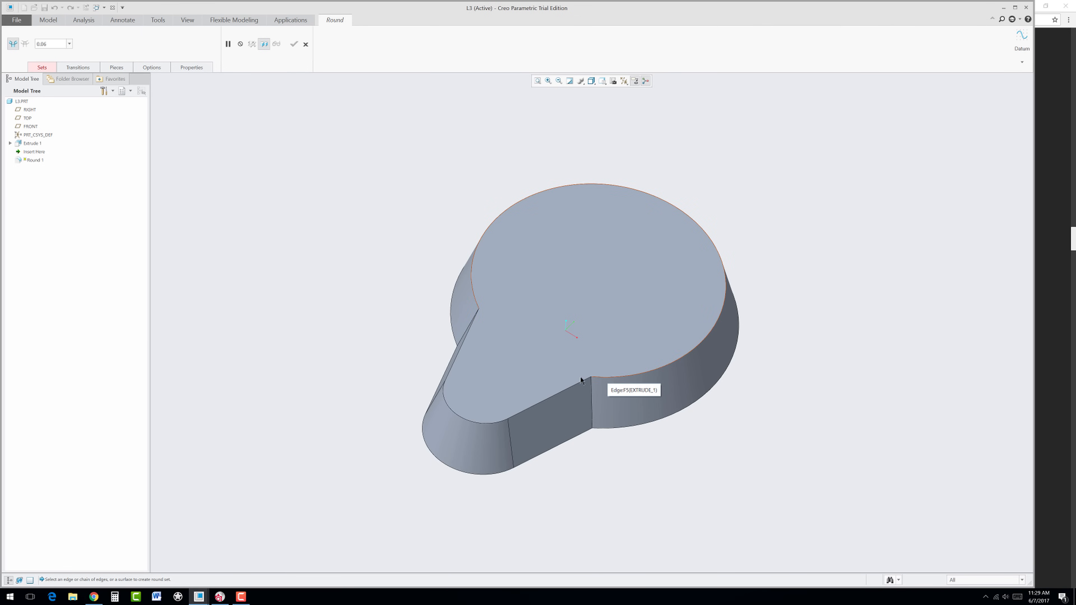
left_click(486, 425)
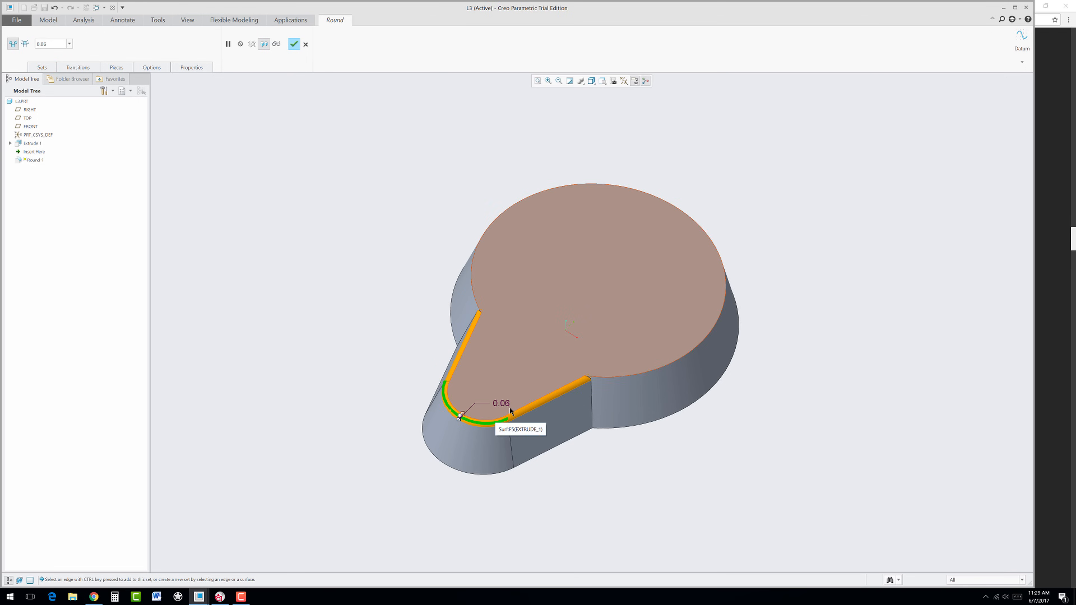
left_click_drag(459, 418, 458, 435)
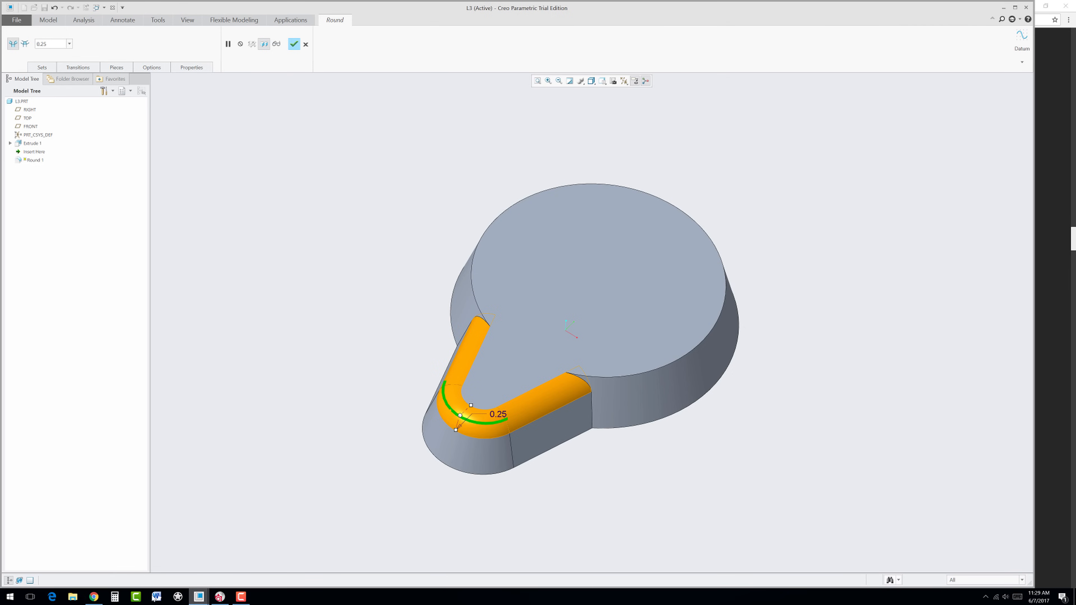
- Check the L3 drawing in the browser, add the large arc's top edge to the Round with radius 0.5, and complete it
left_click(93, 597)
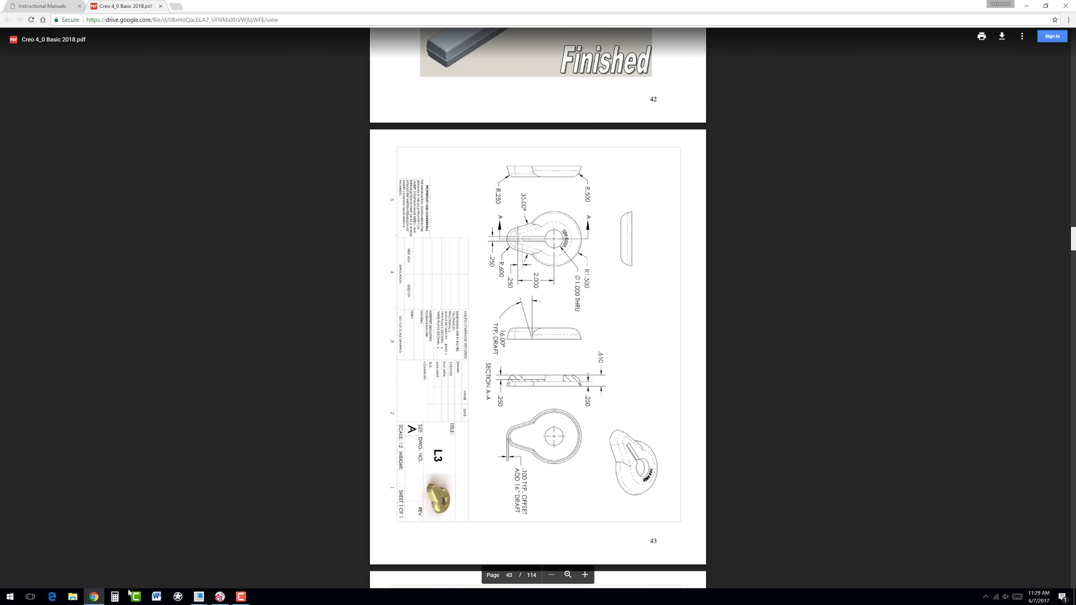
key("alt+Tab")
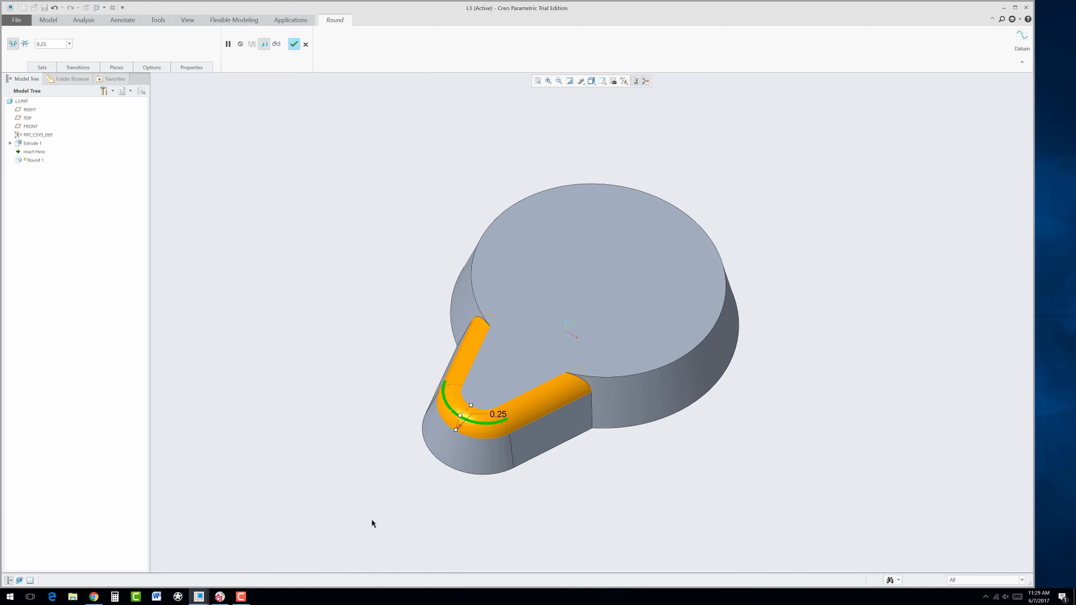
left_click(685, 358)
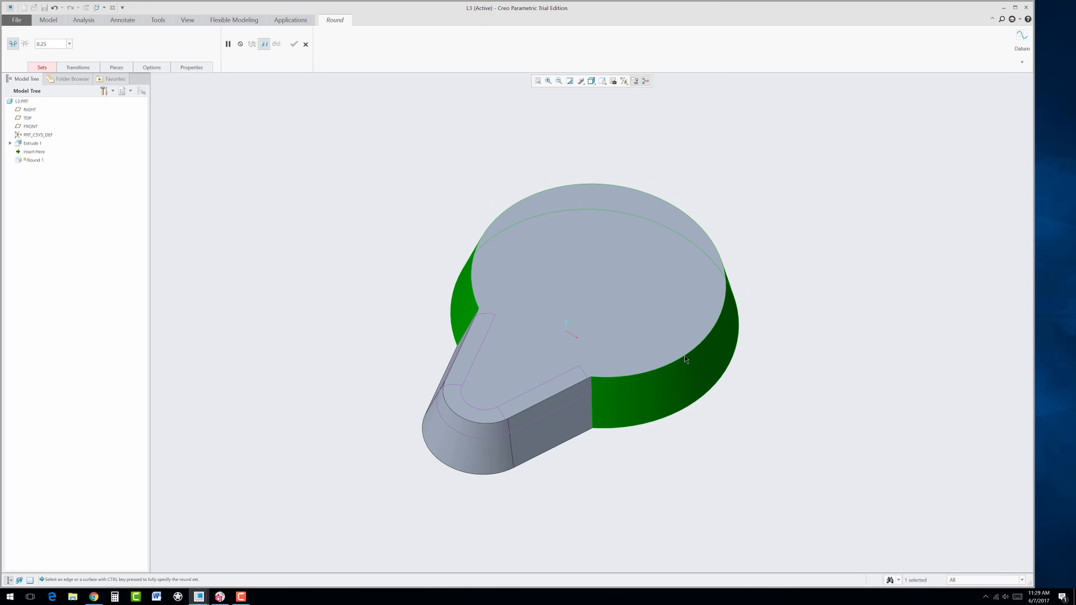
left_click(641, 366, "ctrl")
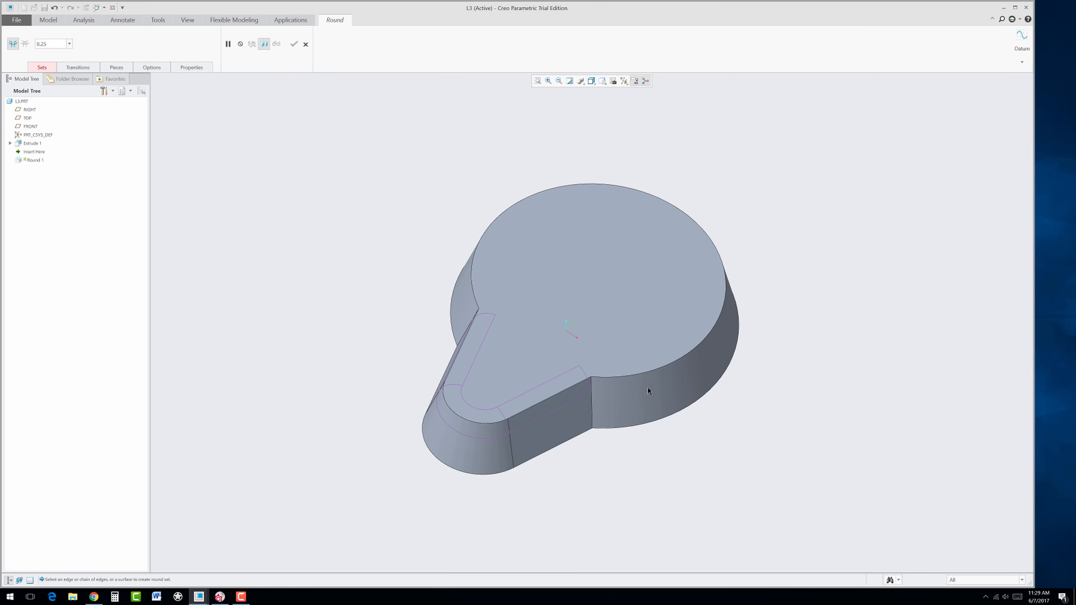
left_click(655, 373)
double_click(722, 199)
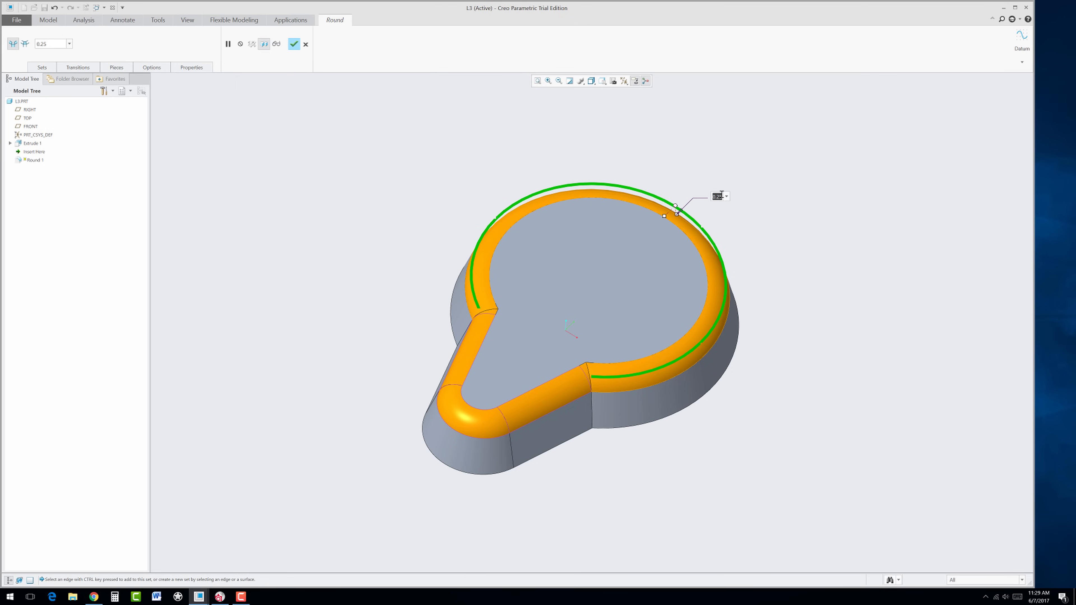
type("0.5")
key("Return")
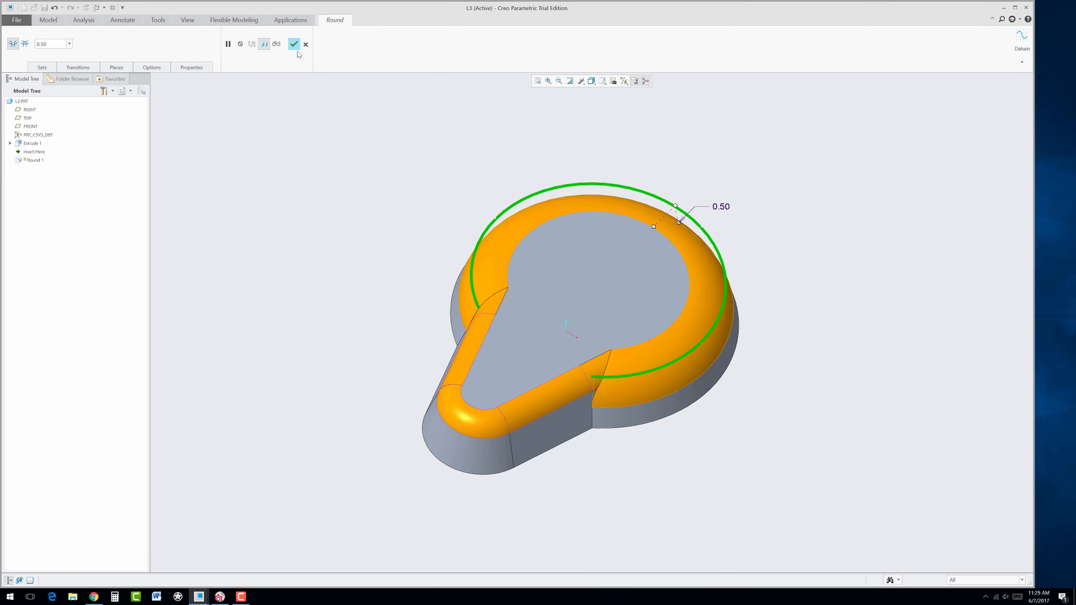
left_click(294, 44)
- Start an extrude sketch on the part's flat back face and offset its entire outline loop 0.13 inward
mouse_move(439, 300)
middle_mouse_down()
mouse_move(385, 317)
mouse_move(385, 327)
mouse_move(435, 301)
mouse_move(428, 317)
mouse_move(401, 266)
mouse_move(595, 378)
mouse_move(581, 240)
mouse_move(588, 269)
mouse_move(648, 284)
middle_mouse_up()
left_click(648, 282)
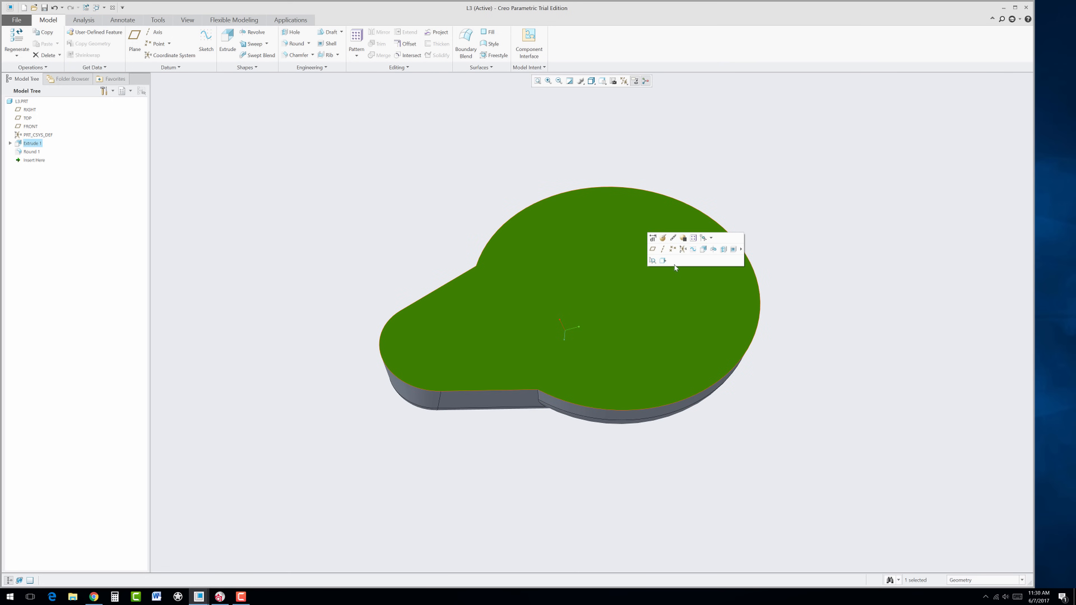
left_click(702, 249)
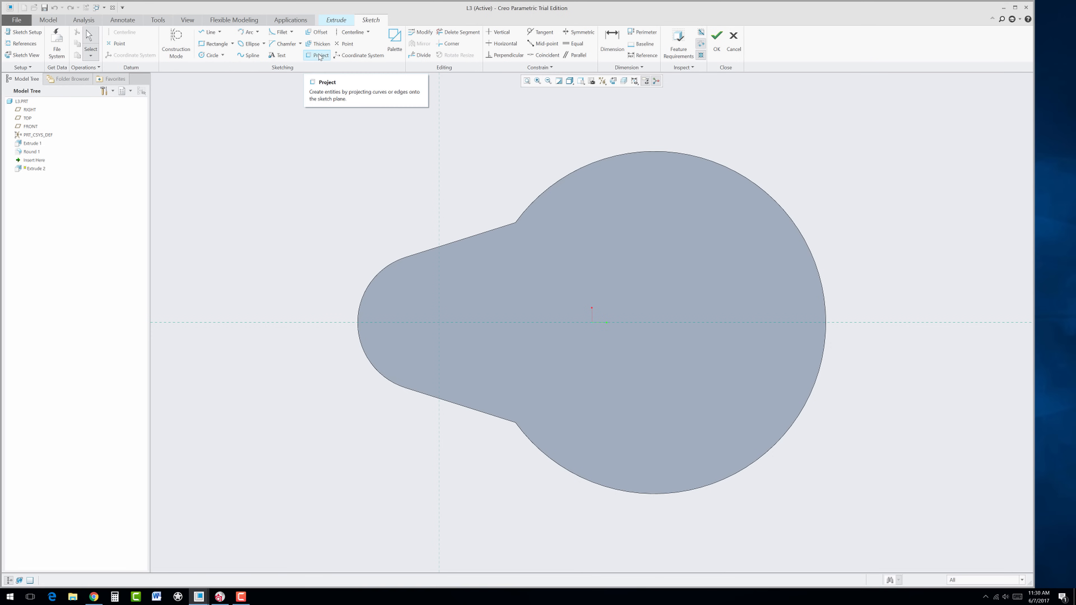
left_click(315, 32)
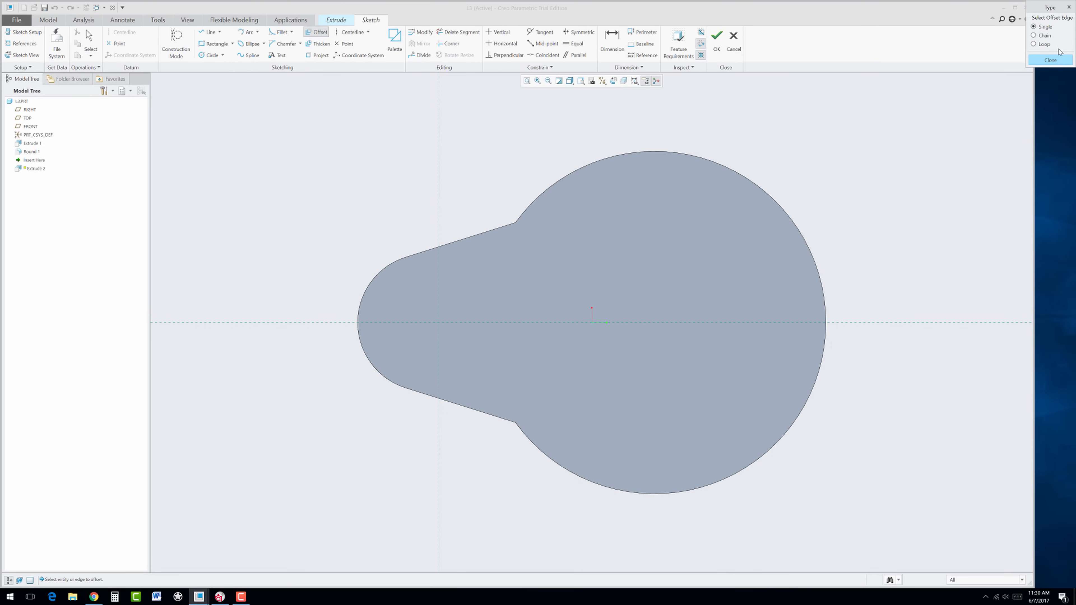
left_click(1046, 45)
left_click(660, 285)
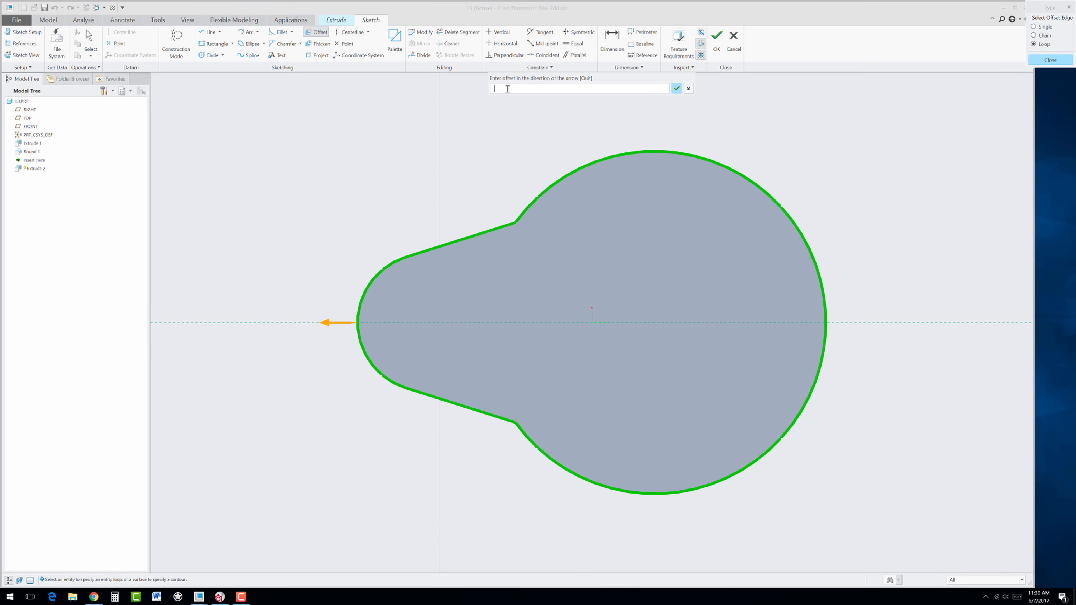
key("Return")
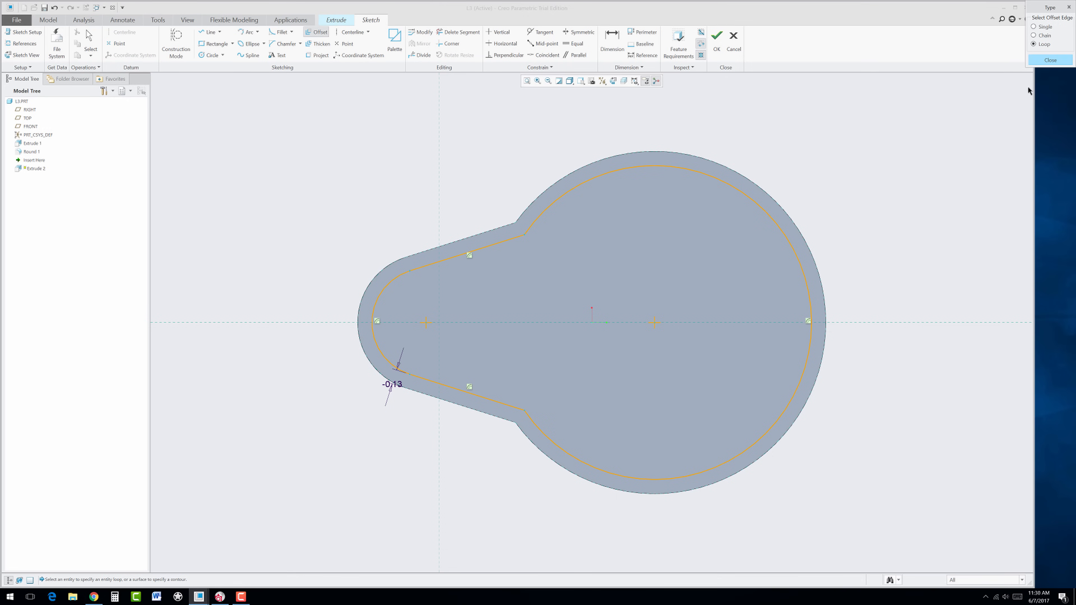
left_click(1044, 65)
- Finish the offset sketch and turn the extrusion into a pocket cut into the part, 0.25 deep
middle_click_drag(511, 233, 504, 183)
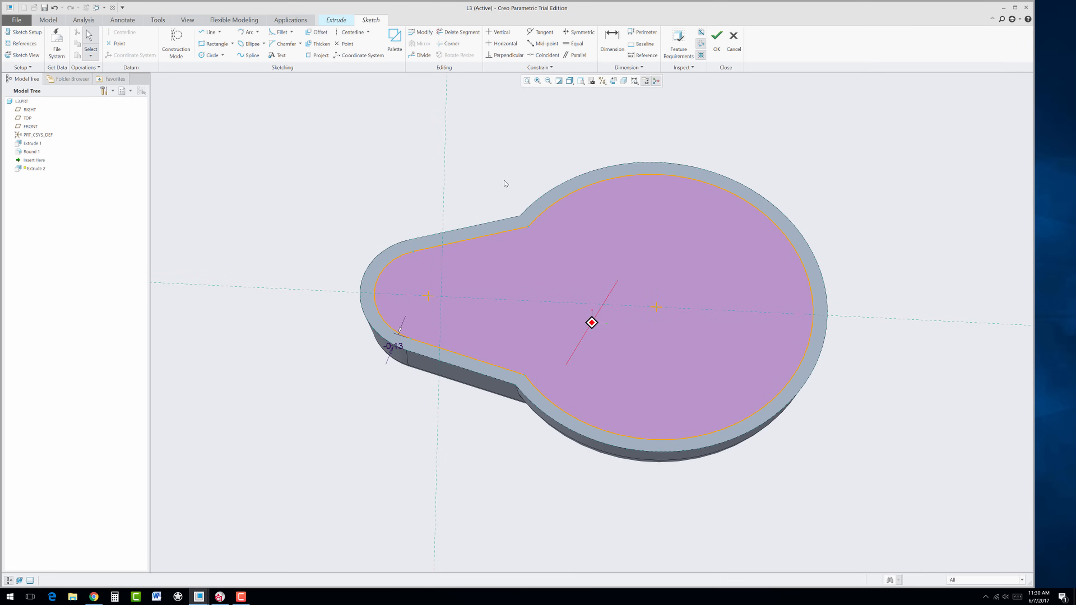
left_click(717, 38)
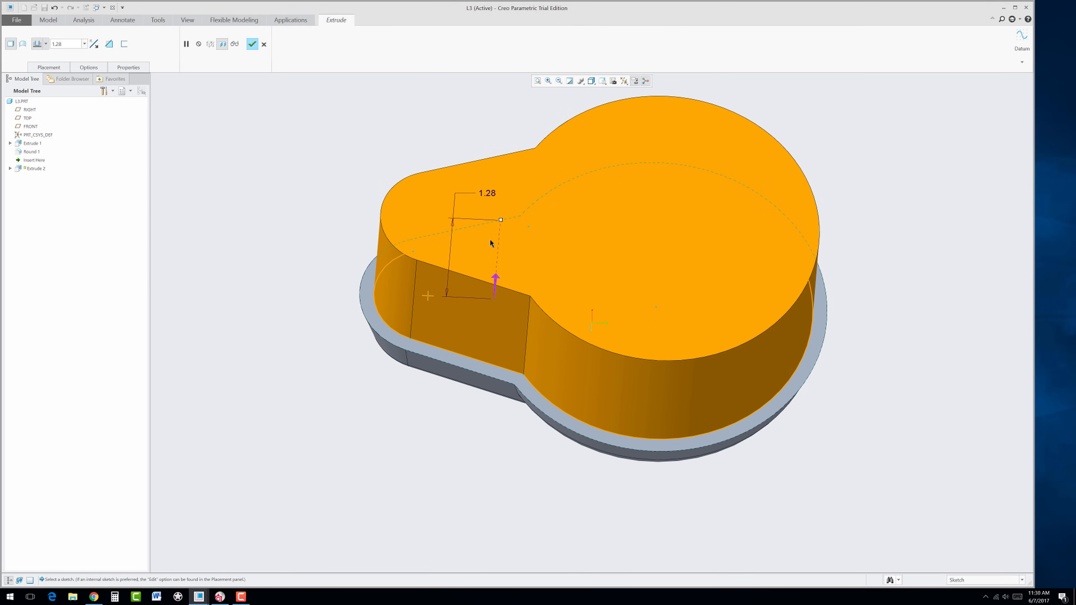
left_click(496, 280)
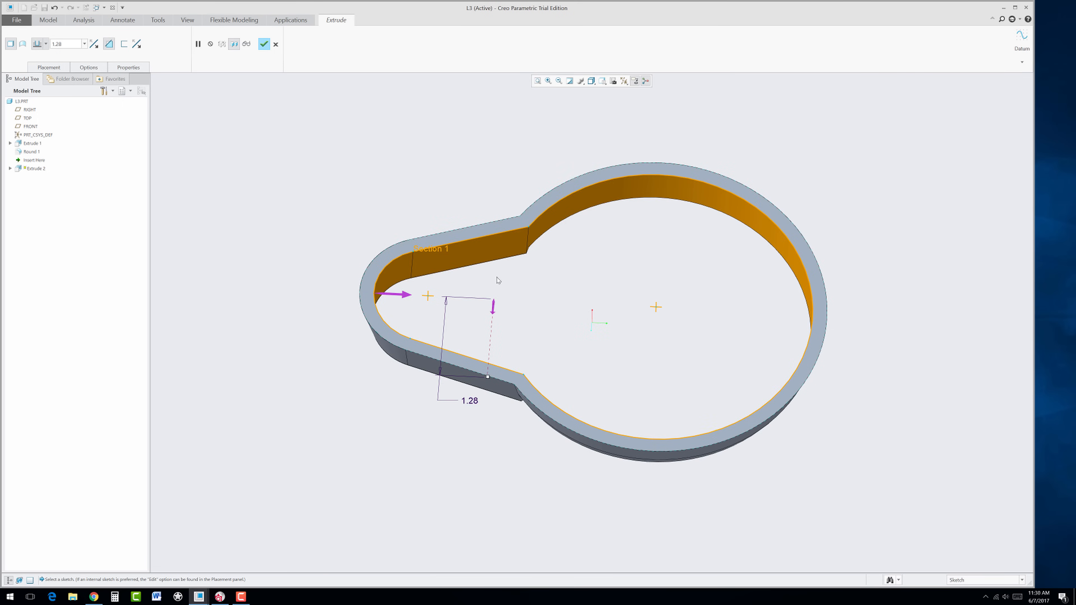
double_click(475, 401)
key("BackSpace")
key("Return")
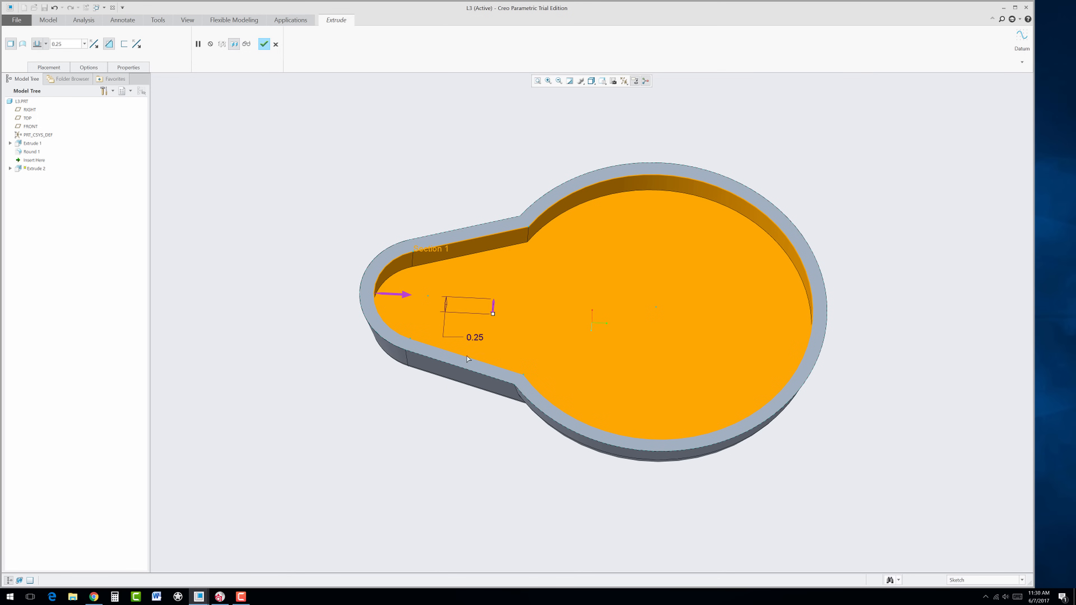
- Add a 16-degree taper to the pocket cut, reverse its direction so the walls slope inward toward the floor, and complete the cut
left_click(89, 67)
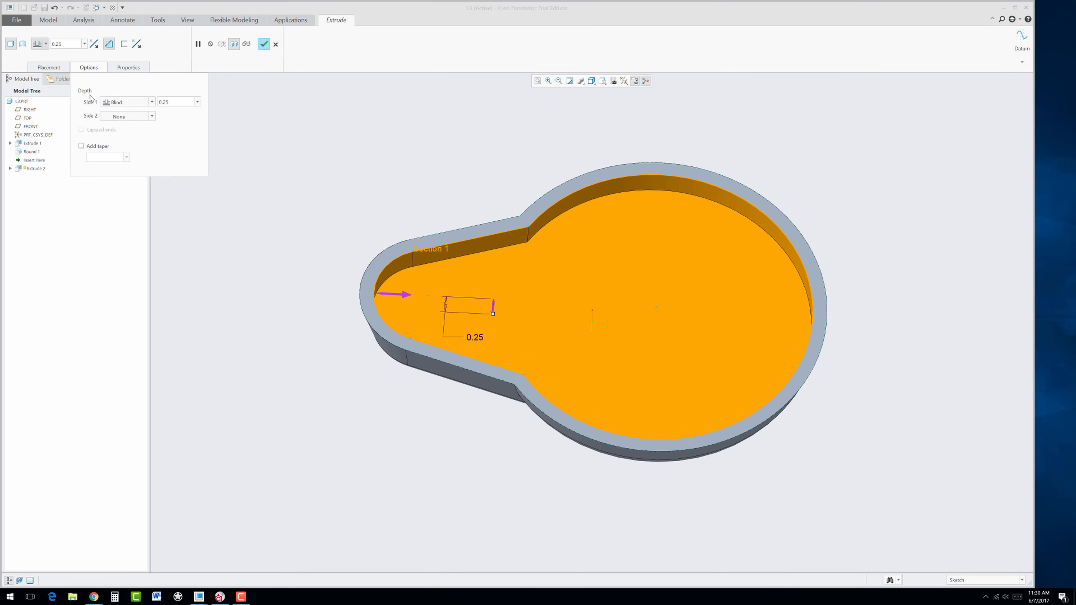
left_click(81, 146)
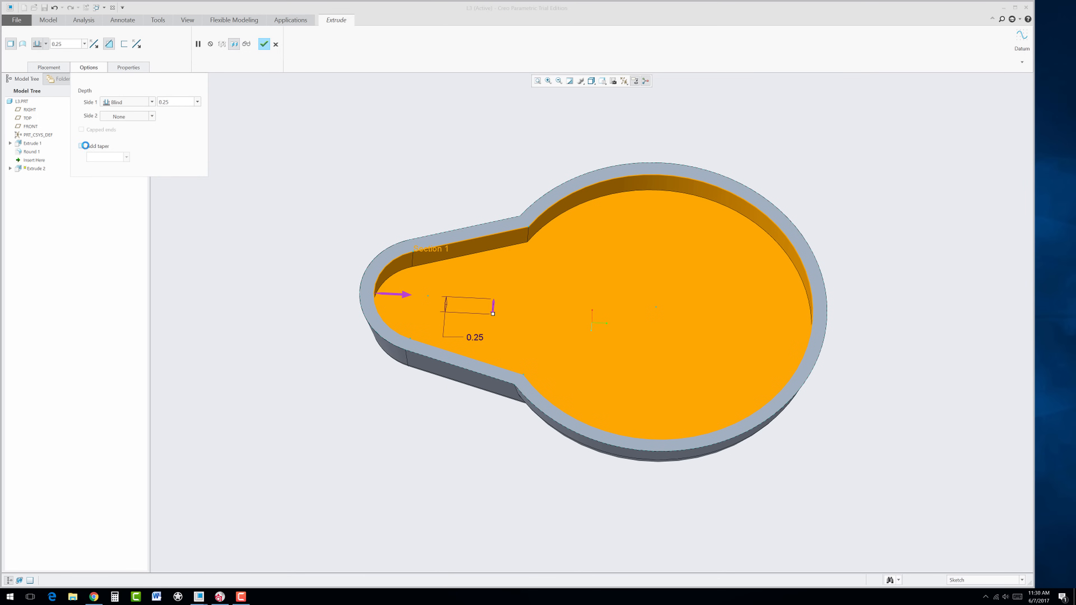
left_click(126, 158)
left_click(108, 165)
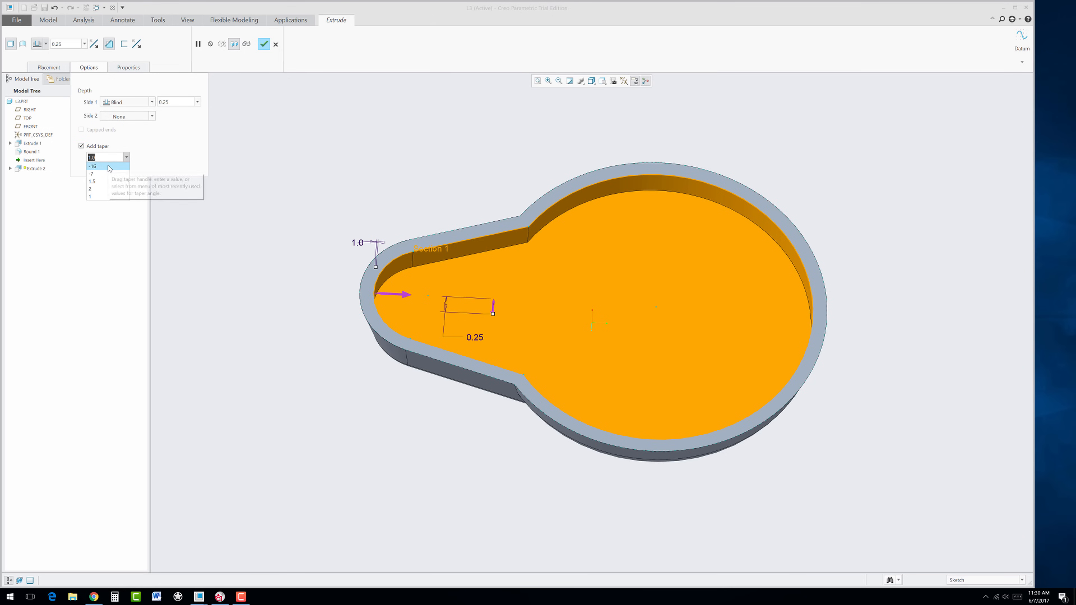
left_click_drag(101, 159, 84, 156)
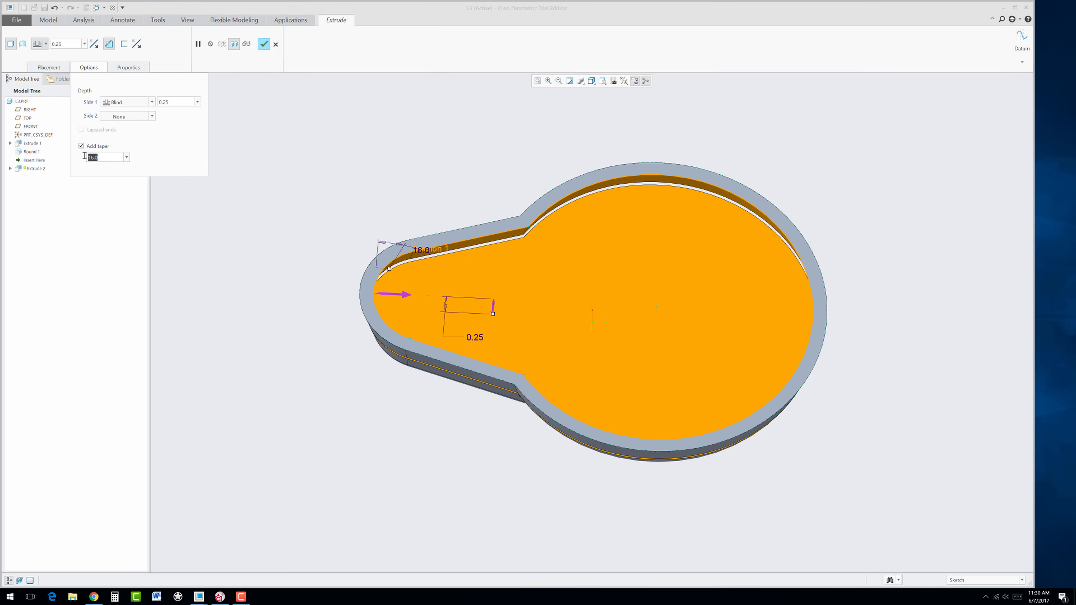
key("Return")
double_click(100, 157)
type("-")
key("Return")
middle_click_drag(459, 392, 499, 274)
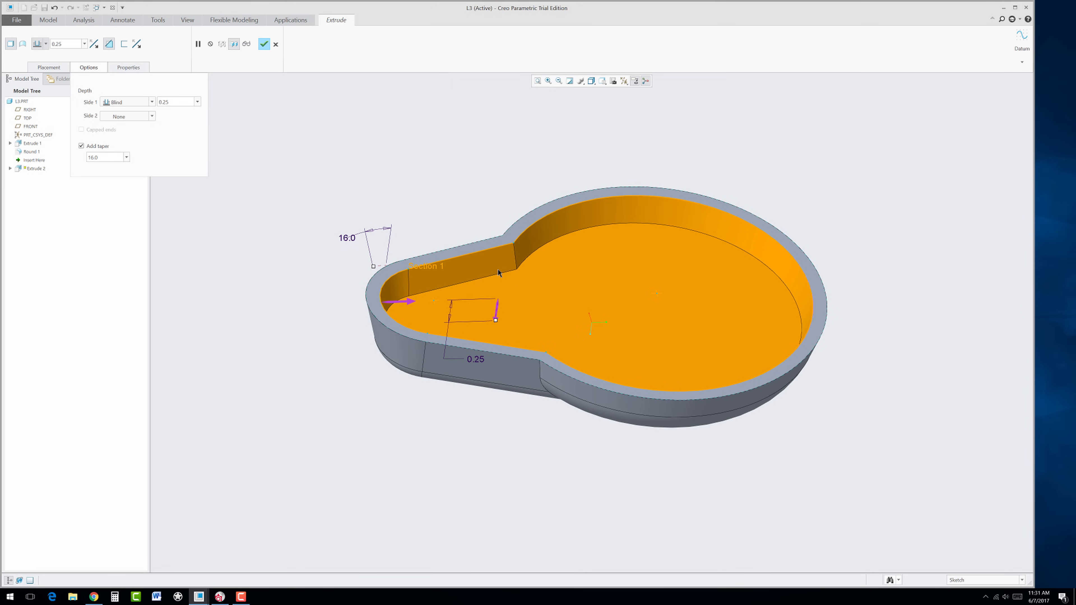
mouse_move(531, 286)
middle_mouse_down()
mouse_move(600, 330)
mouse_move(545, 294)
middle_mouse_up()
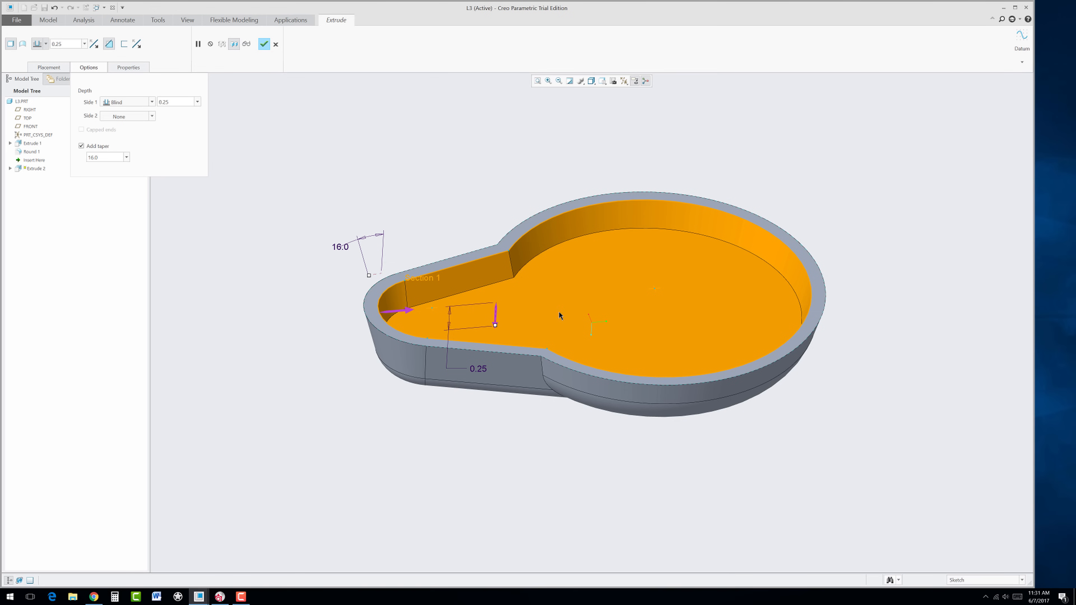
left_click(265, 44)
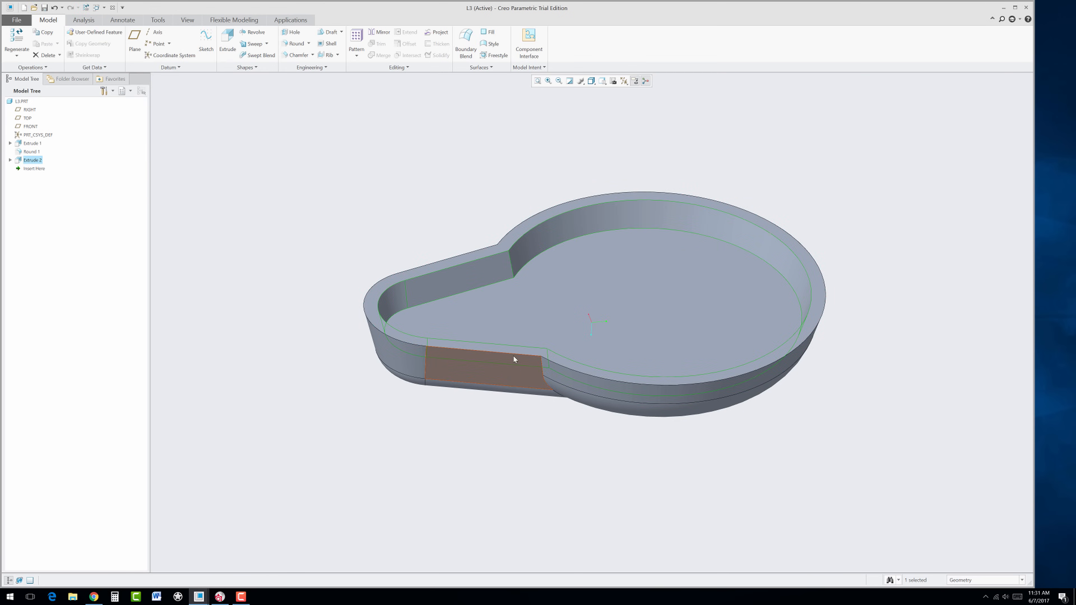
- Start an extrude sketch on the flat front face and draw a circle about 0.87 in diameter, centred on the large arc
mouse_move(512, 355)
middle_mouse_down()
mouse_move(519, 403)
mouse_move(493, 403)
mouse_move(419, 214)
middle_mouse_up()
left_click(666, 259)
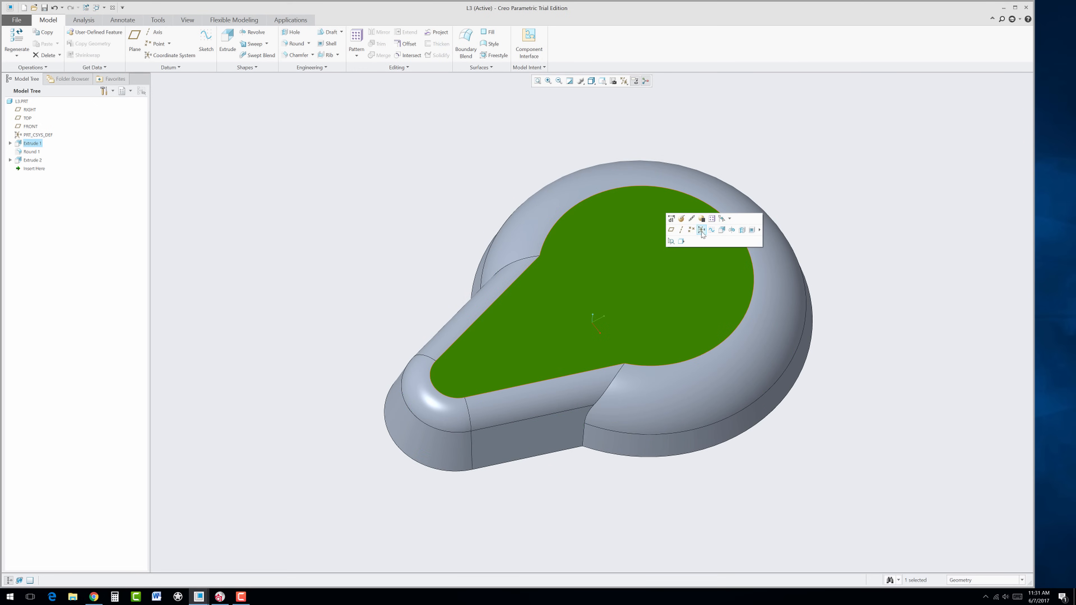
left_click(723, 233)
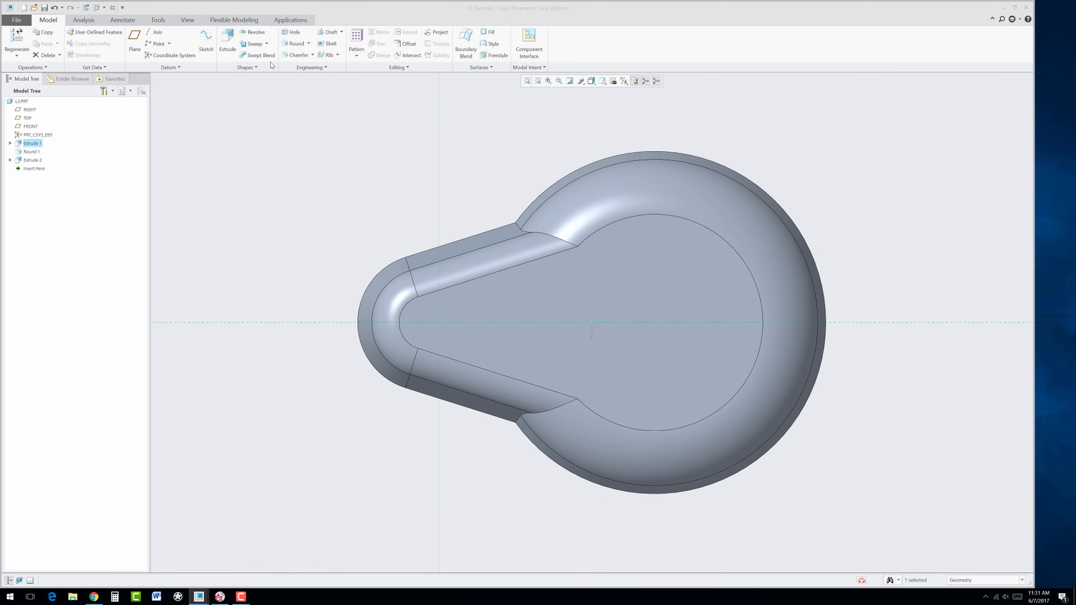
left_click(211, 54)
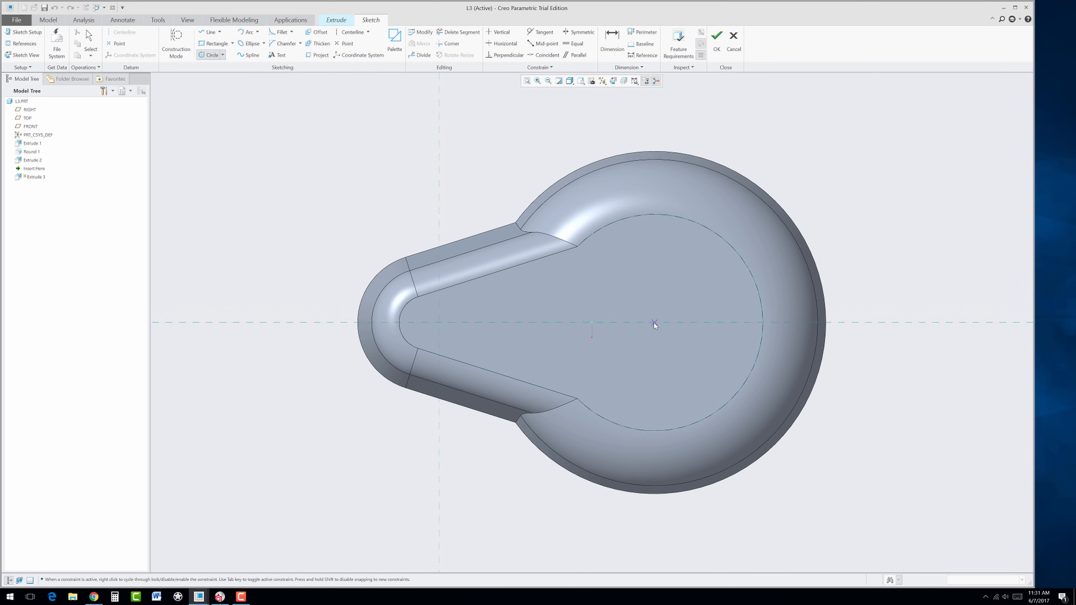
left_click(684, 364)
middle_click(728, 342)
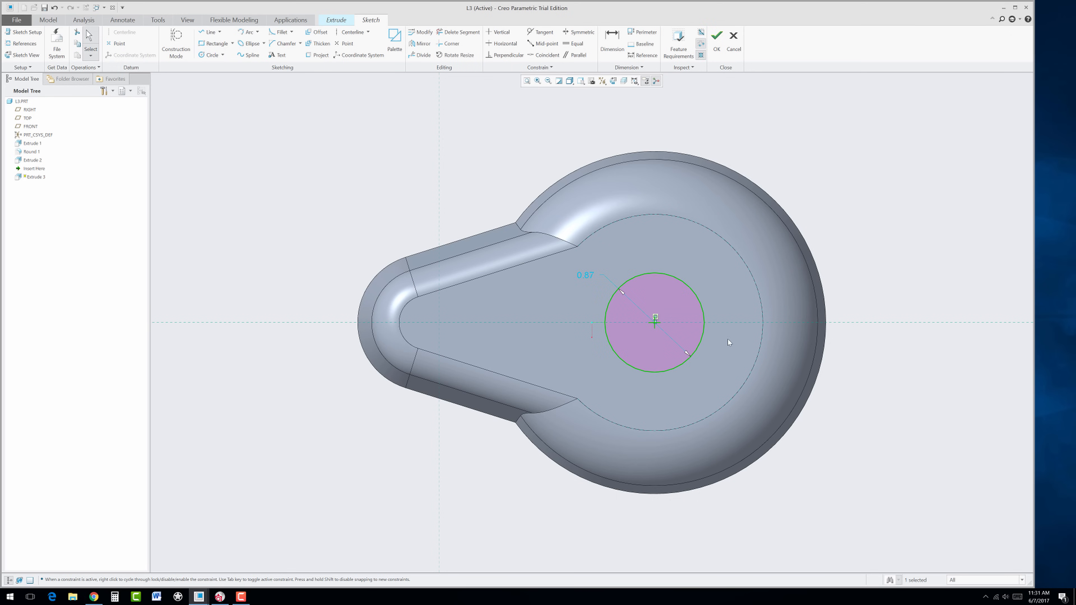
- Check the hole size on the L3 drawing in the browser and set the circle's diameter to 1
left_click(95, 598)
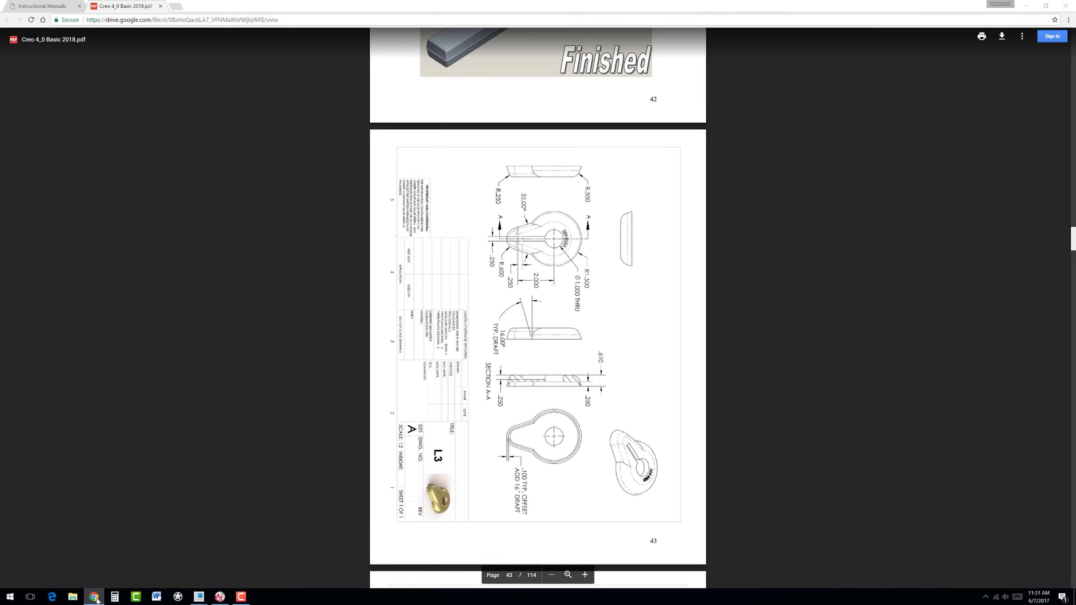
left_click(95, 598)
double_click(588, 276)
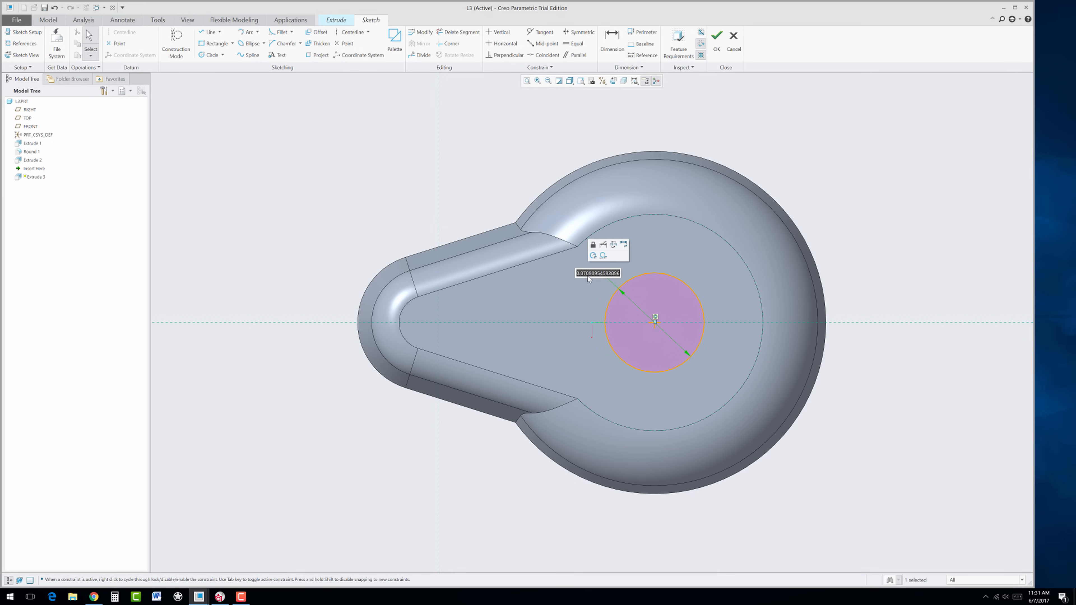
type("1")
key("Return")
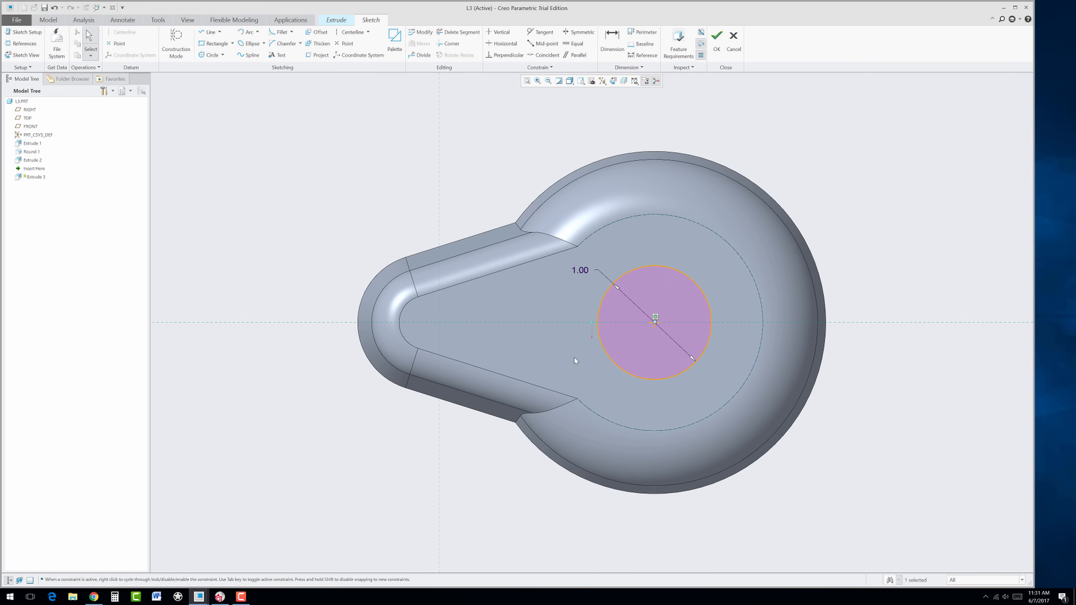
- Finish the circle sketch and extrude it as a hole cut through the whole part
middle_click_drag(575, 358, 576, 336)
left_click(717, 40)
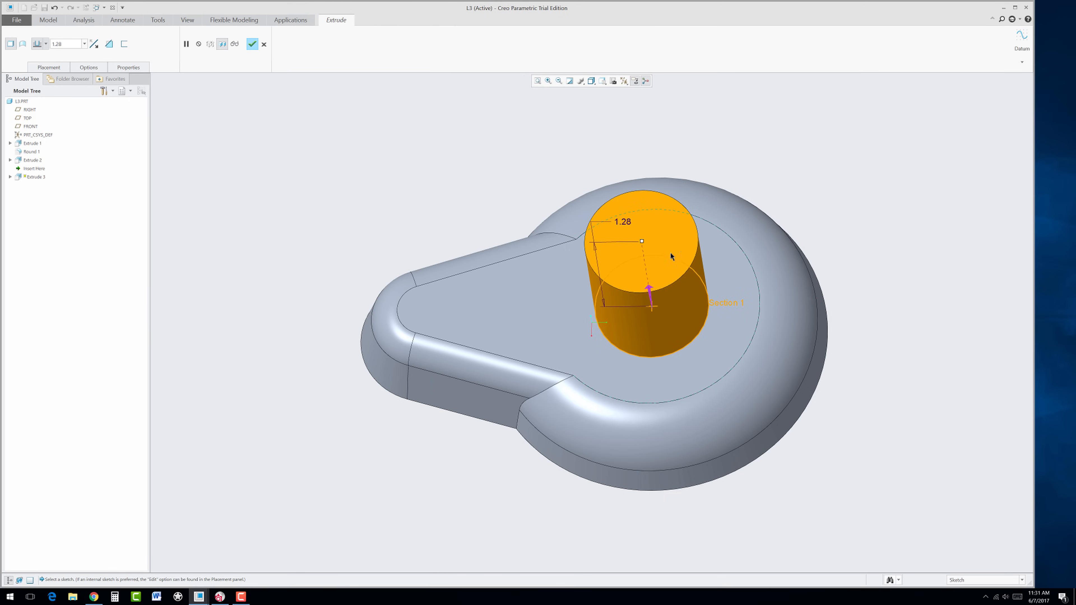
left_click(47, 44)
left_click(38, 92)
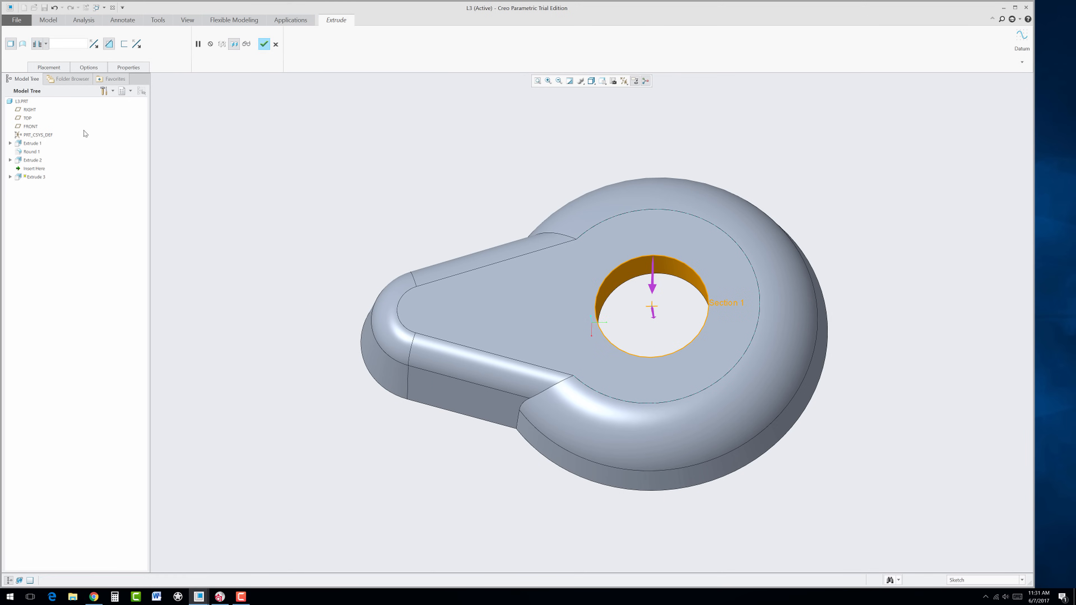
left_click(264, 44)
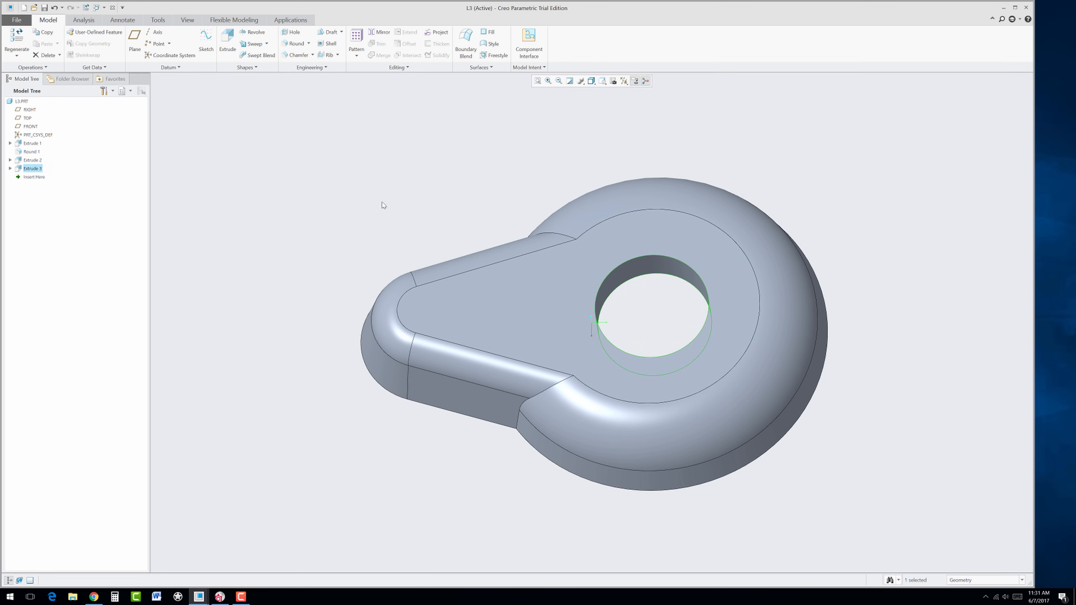
- Start another extrude sketch on the flat front face around the hole and orient the view to FRONT
middle_click_drag(379, 201, 403, 199)
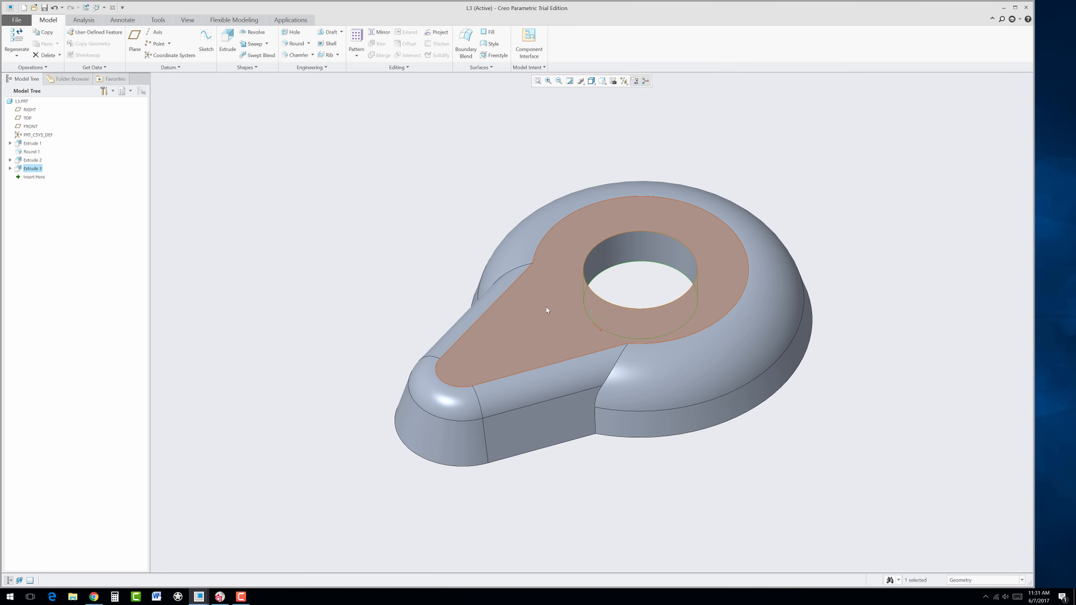
left_click(558, 304)
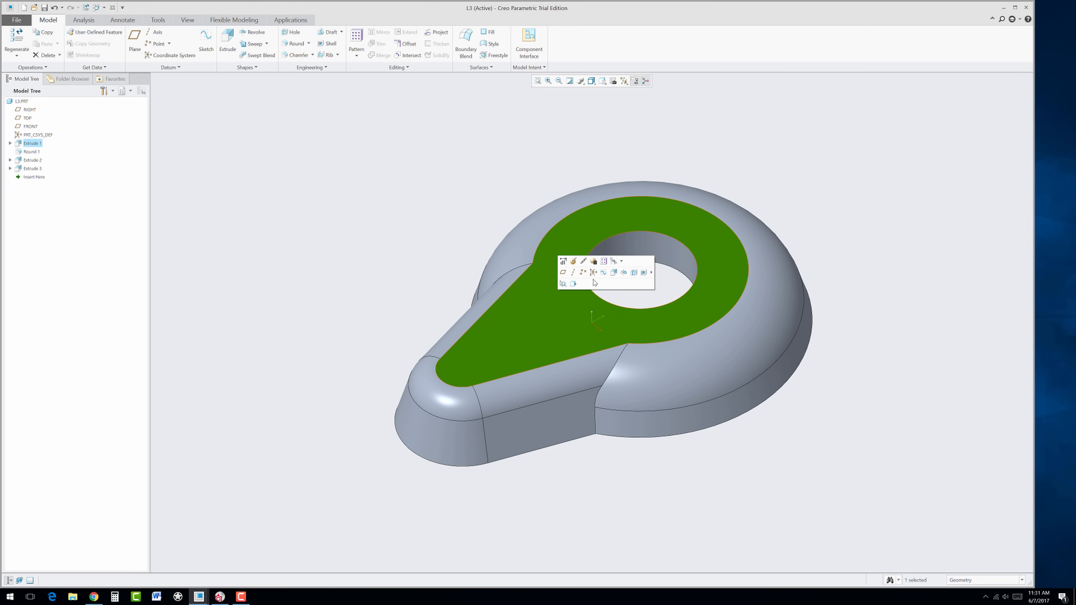
left_click(614, 272)
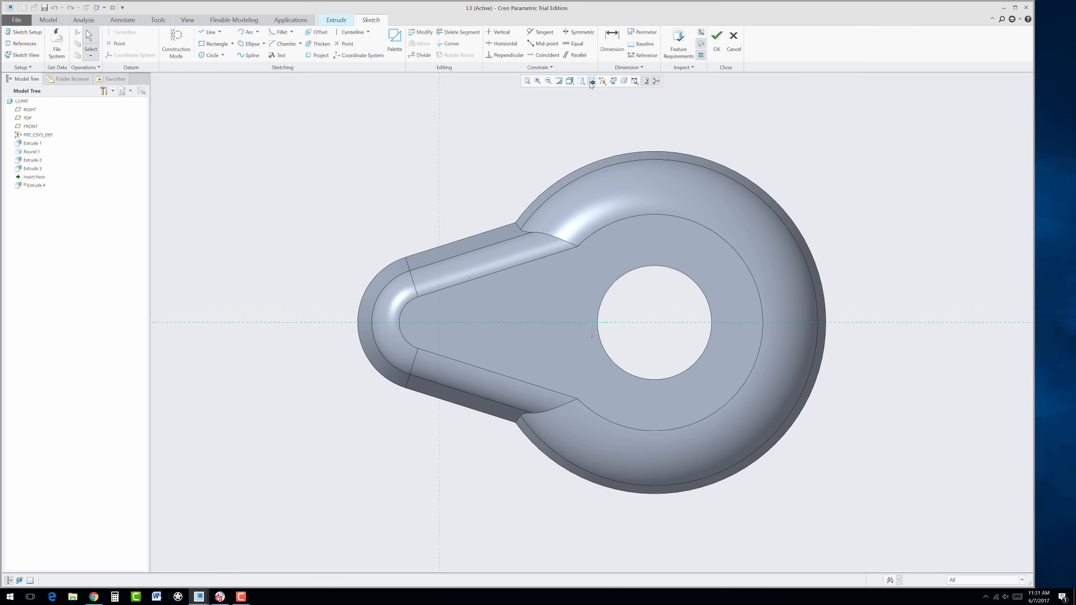
left_click(581, 81)
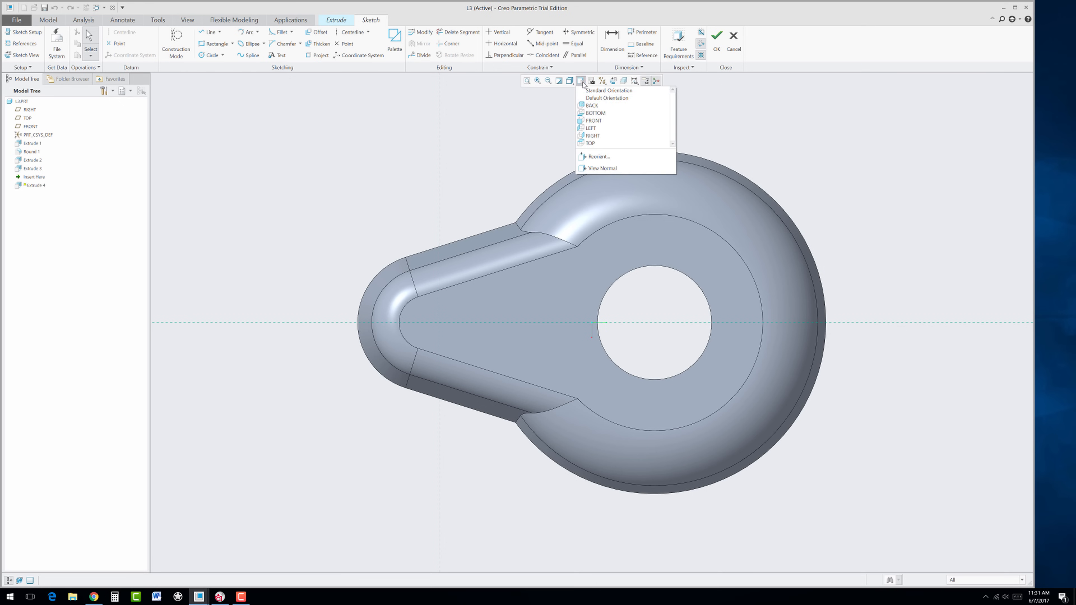
left_click(582, 120)
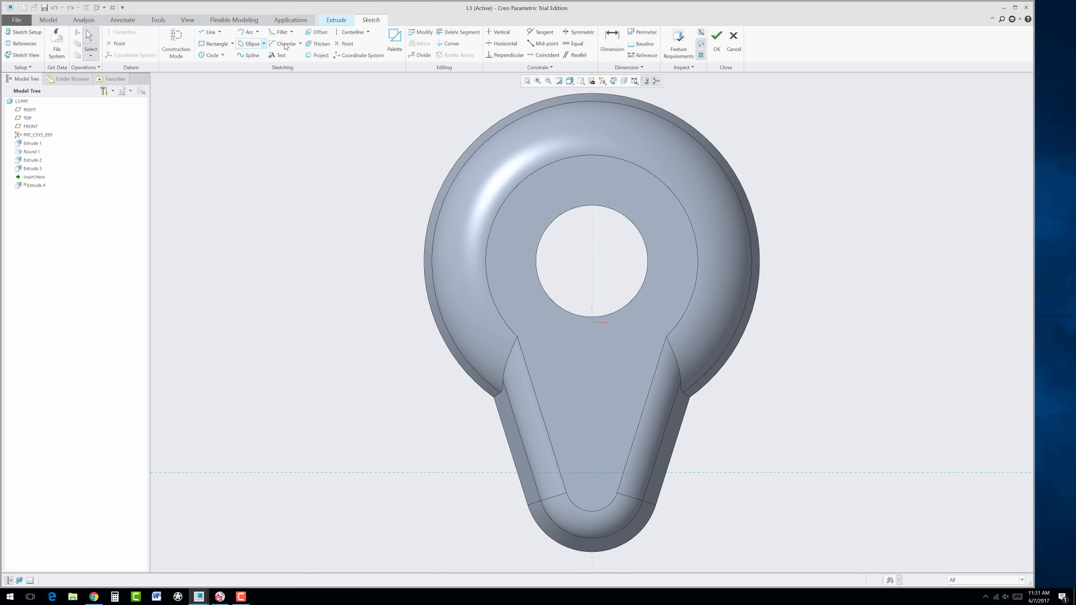
- Draw a vertical centerline through the sketch origin along the part's axis of symmetry
left_click(347, 32)
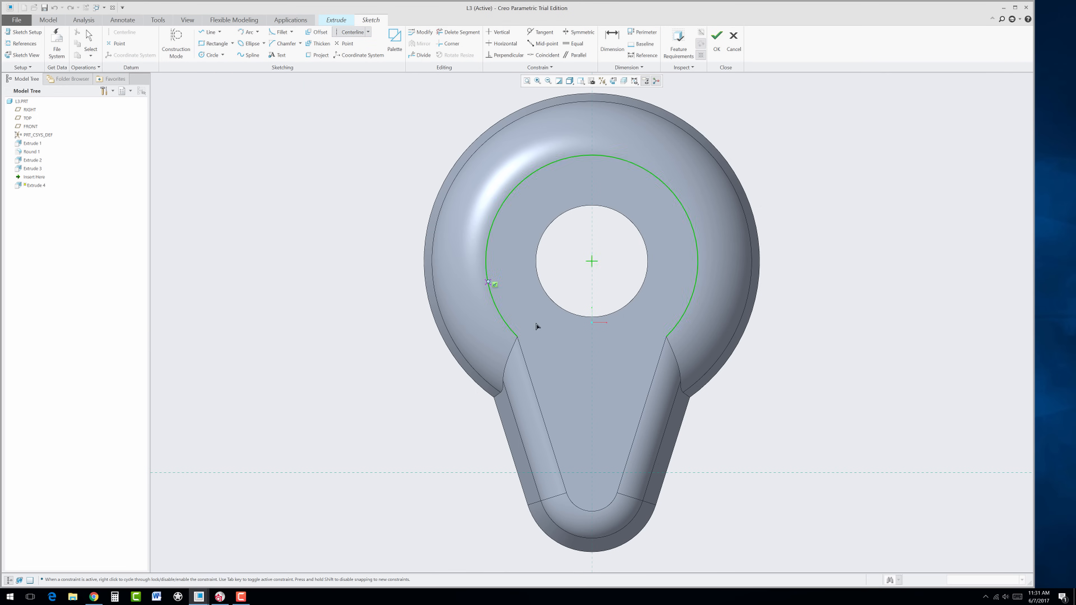
left_click(594, 474)
left_click(593, 281)
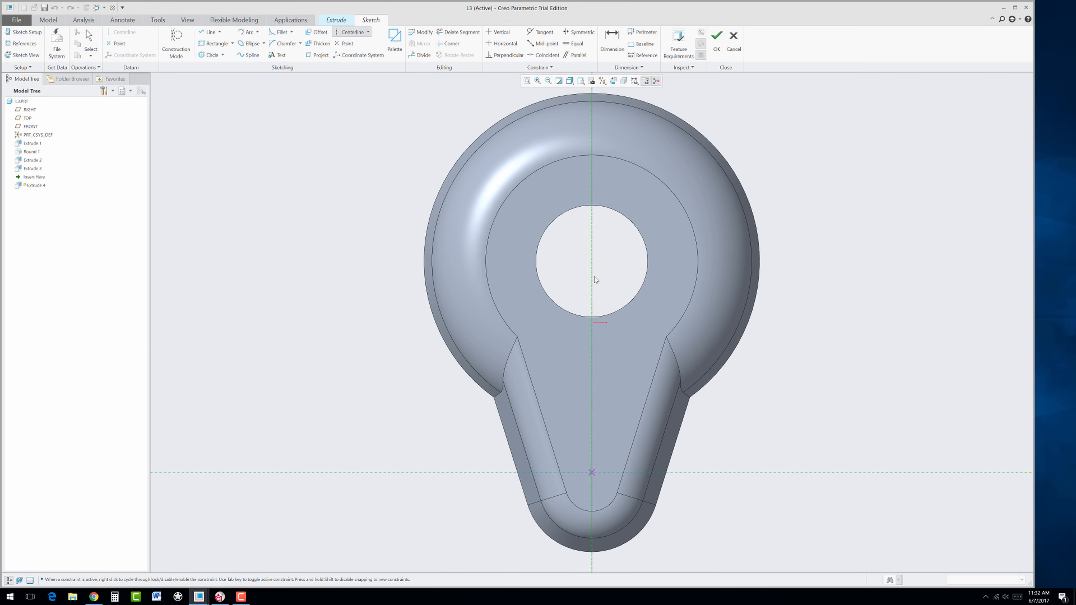
middle_click(628, 274)
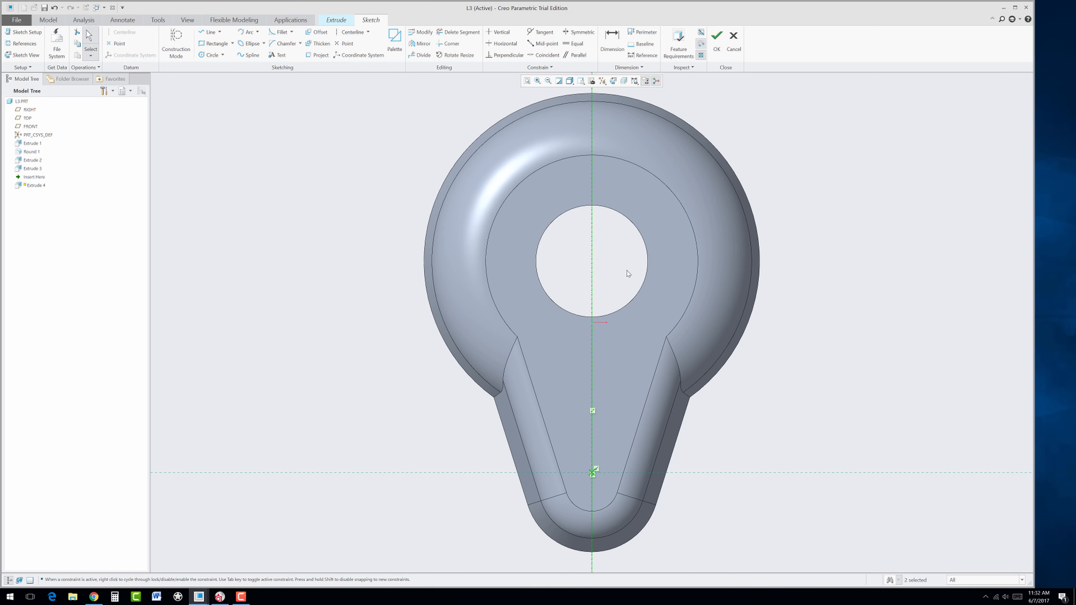
- Sketch a narrow upright rectangle about 0.26 wide and 1.51 tall beside the part, about 0.53 above the horizontal reference
left_click(209, 44)
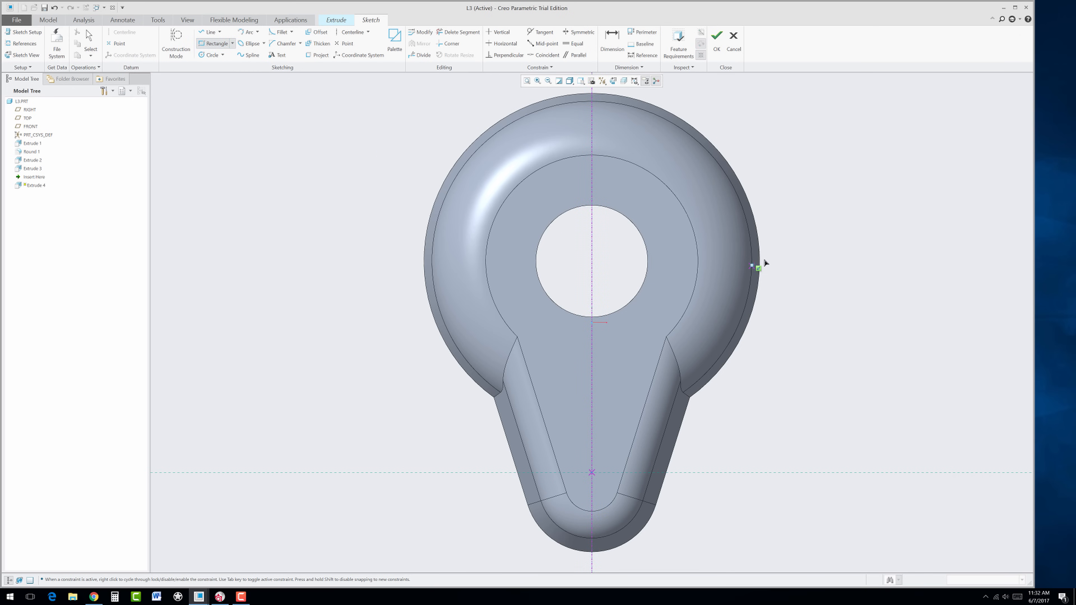
left_click(787, 245)
left_click(816, 414)
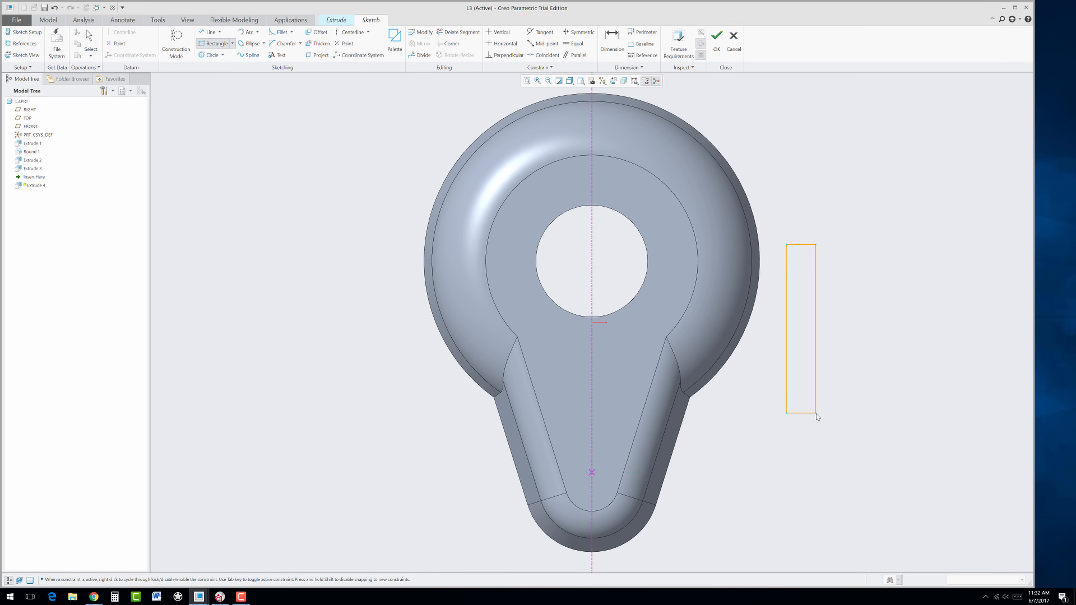
middle_click(868, 379)
- Set the rectangle's distance from the horizontal reference to 0.25, its width to 0.25 and its height to 1.5
double_click(795, 443)
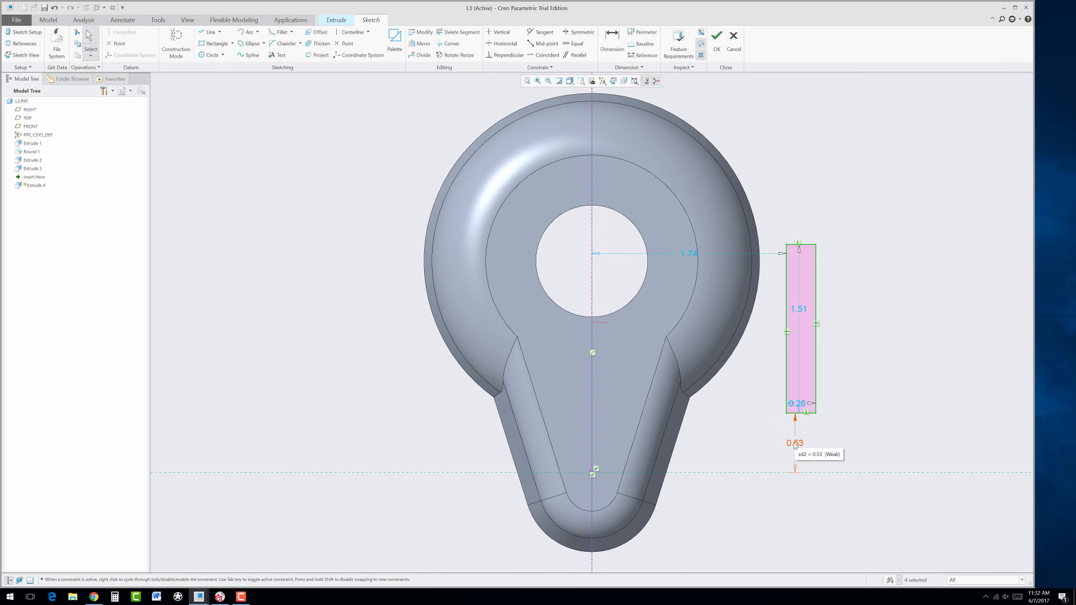
type("0.25")
key("Return")
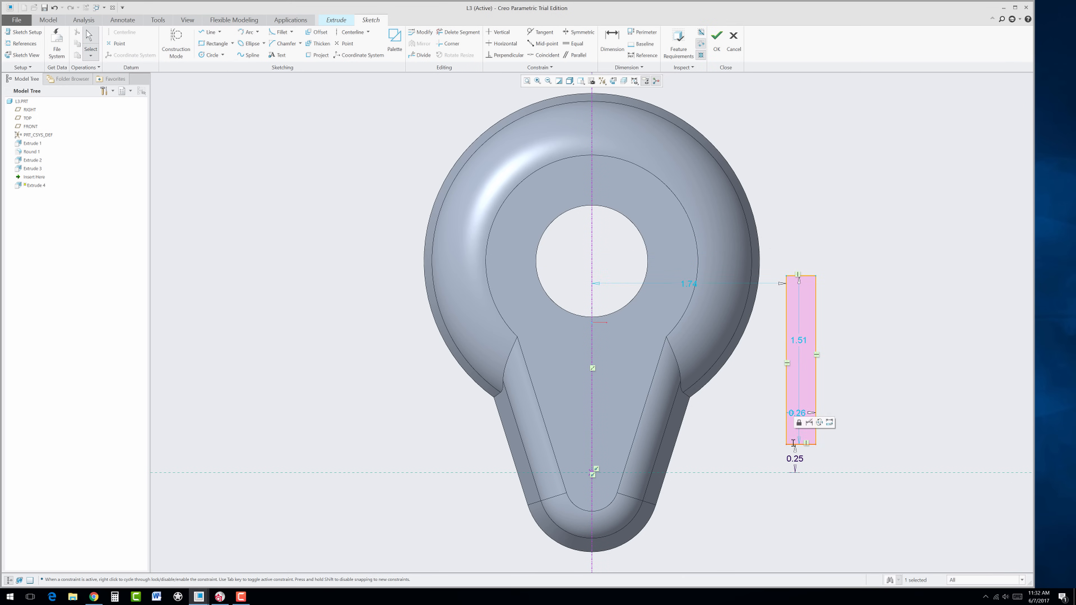
double_click(805, 415)
key("BackSpace")
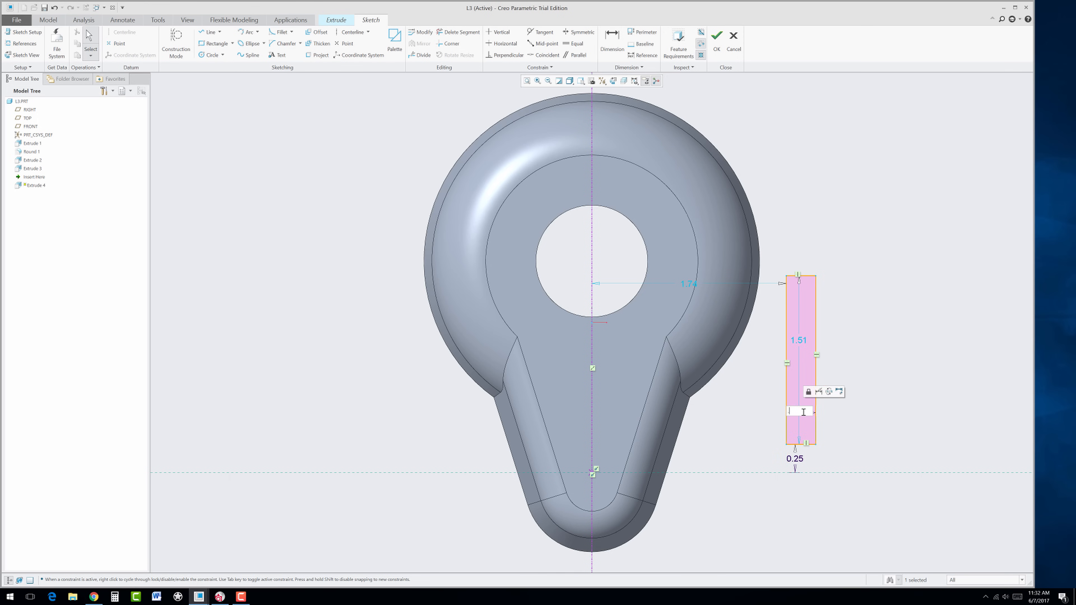
type(".25")
key("Return")
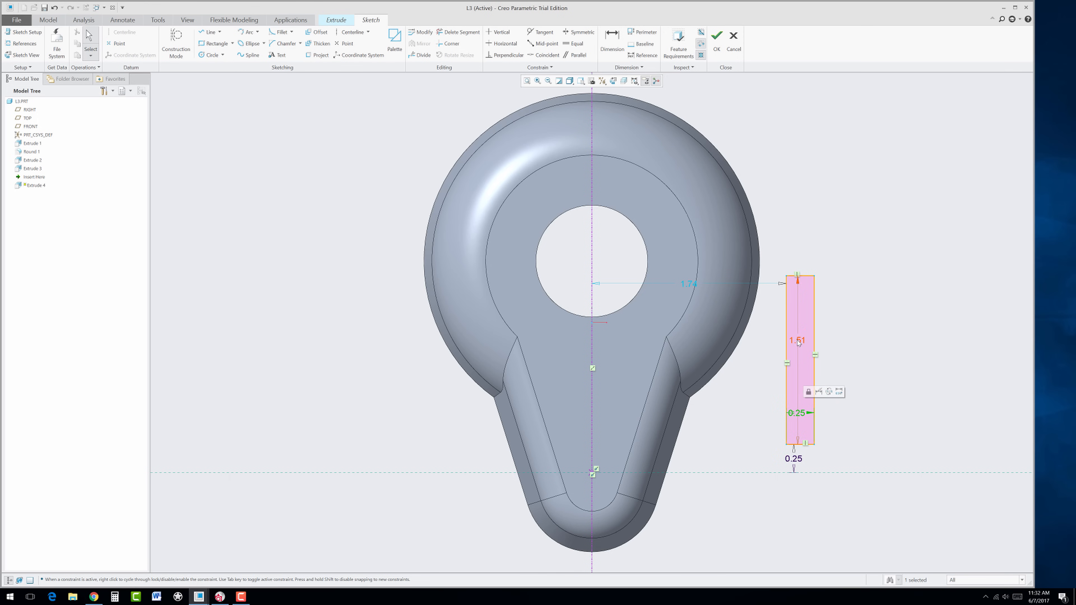
double_click(798, 342)
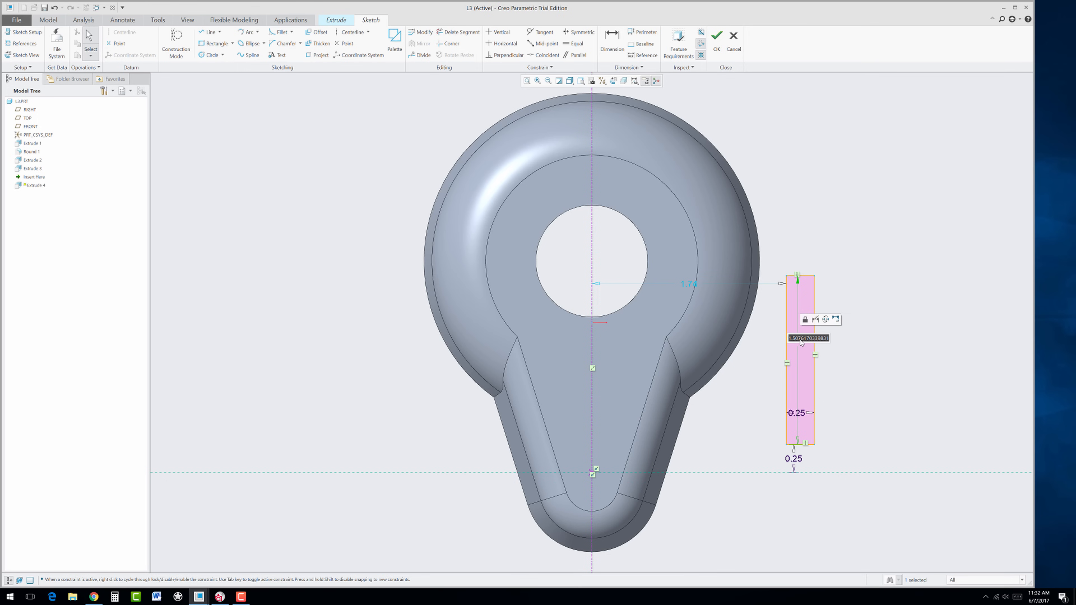
type("1.5")
key("Return")
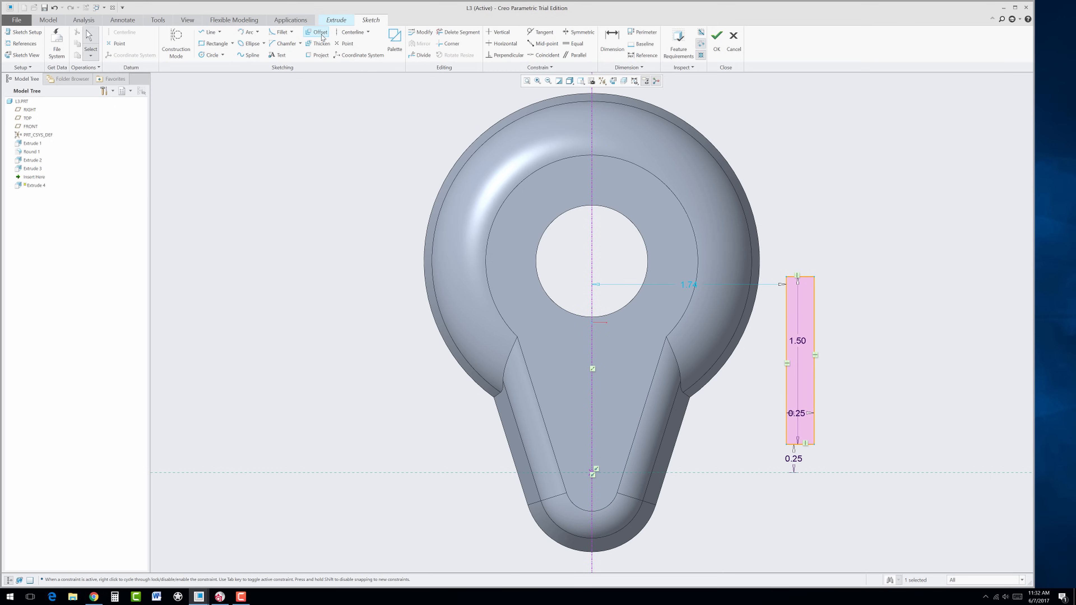
- Draw a vertical centerline through the midpoint of the rectangle's lower edge
left_click(352, 32)
left_click(800, 444)
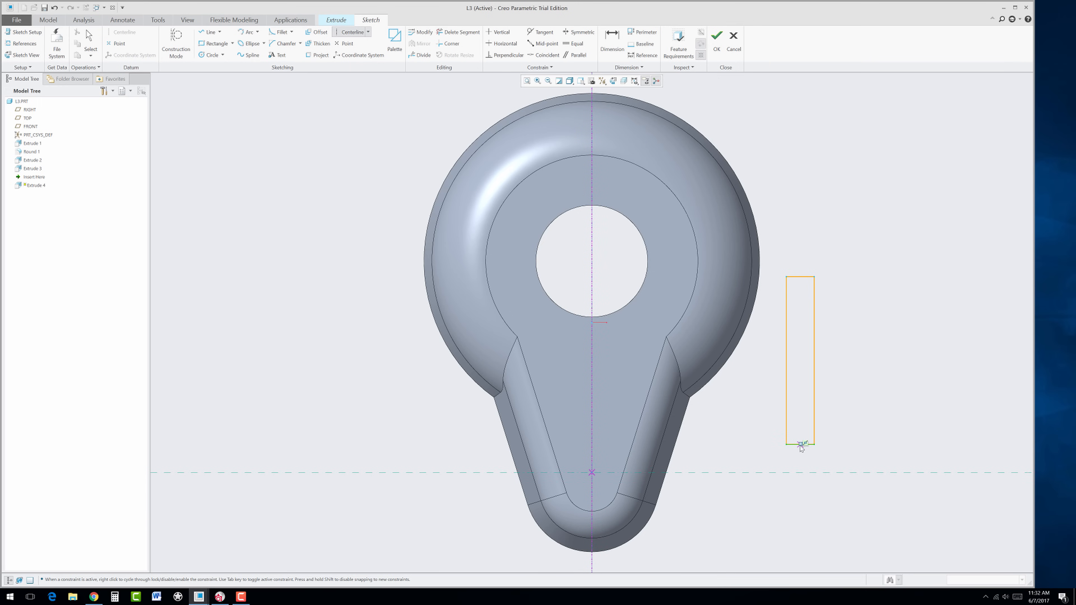
left_click(803, 408)
middle_click(855, 412)
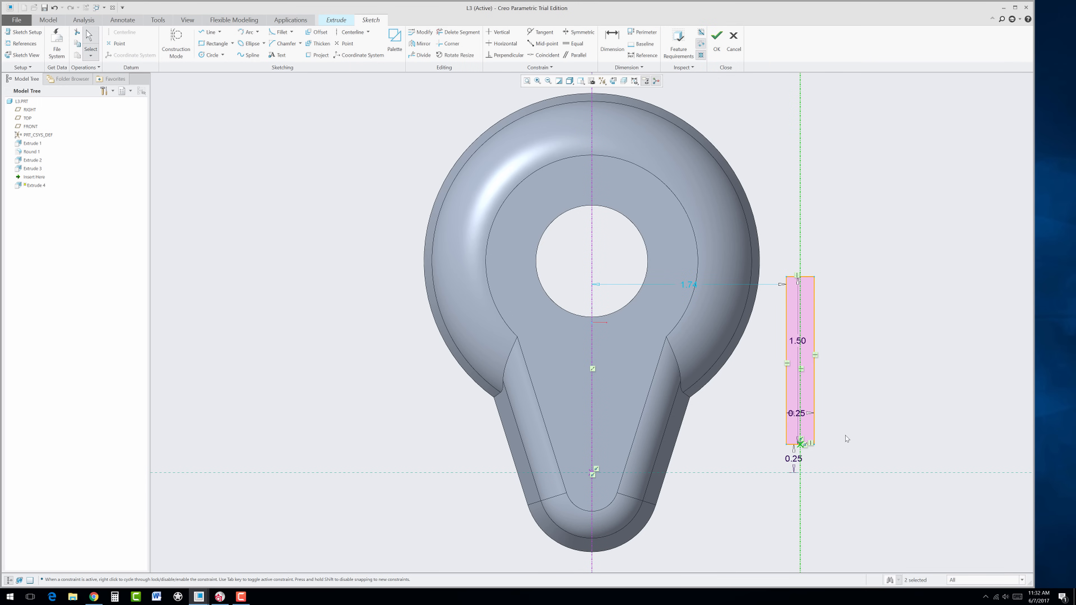
- Try to make the rectangle's vertical centerline coincident with the part's vertical axis centerline
left_click(545, 56)
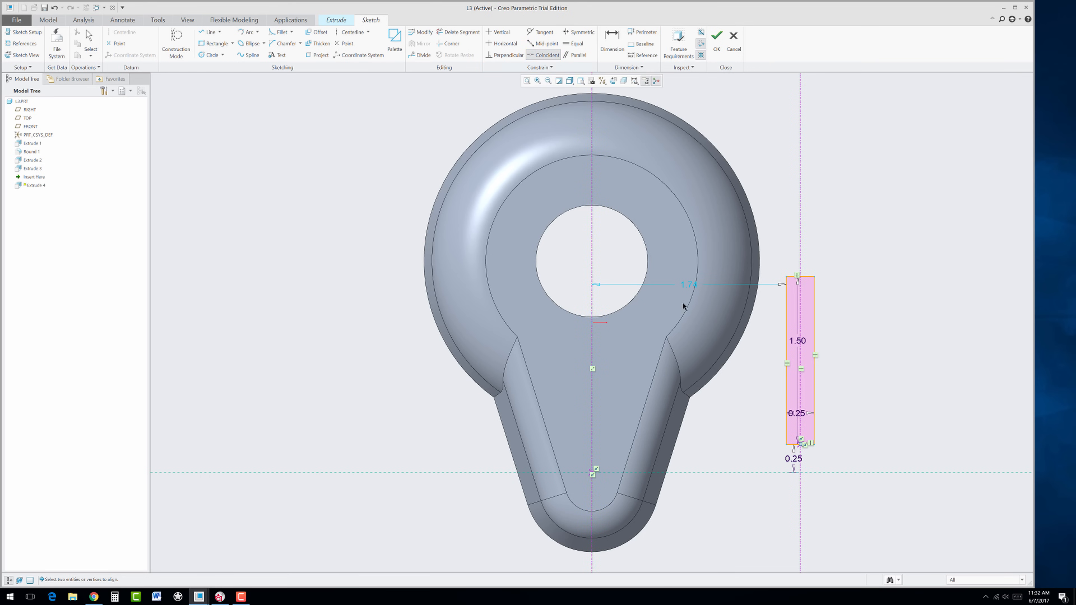
left_click(801, 262)
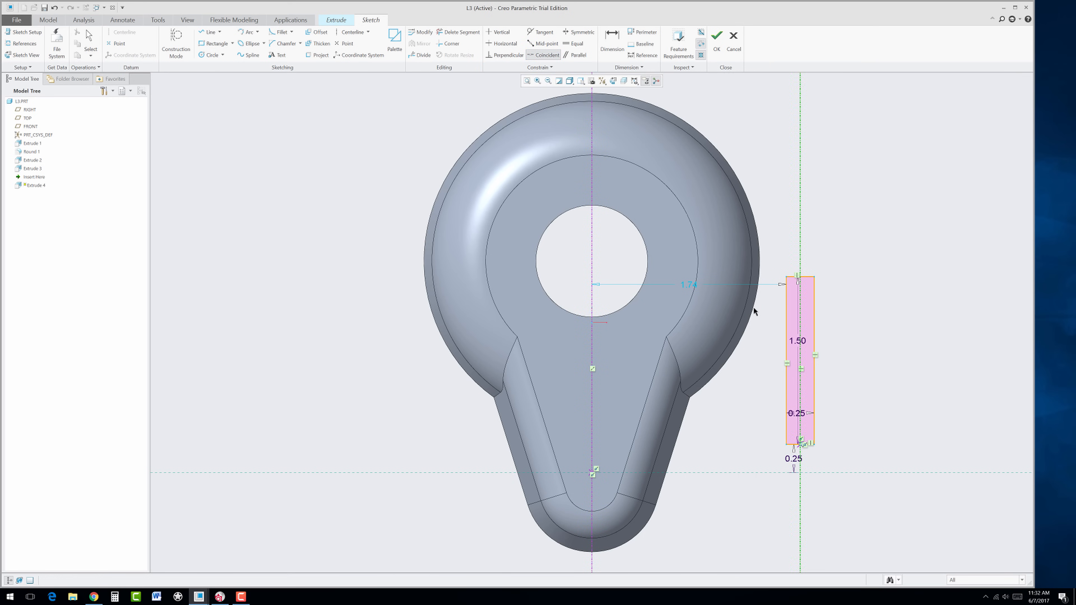
left_click(594, 307)
left_click(593, 305)
left_click(801, 239)
middle_click(778, 230)
left_click(547, 56)
middle_click(840, 401)
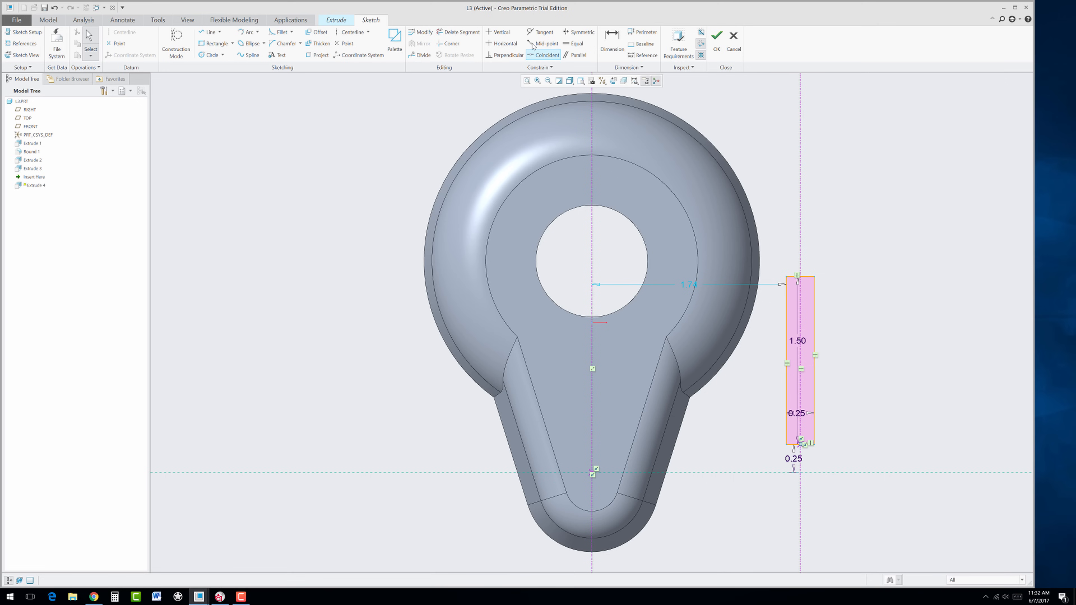
left_click(515, 44)
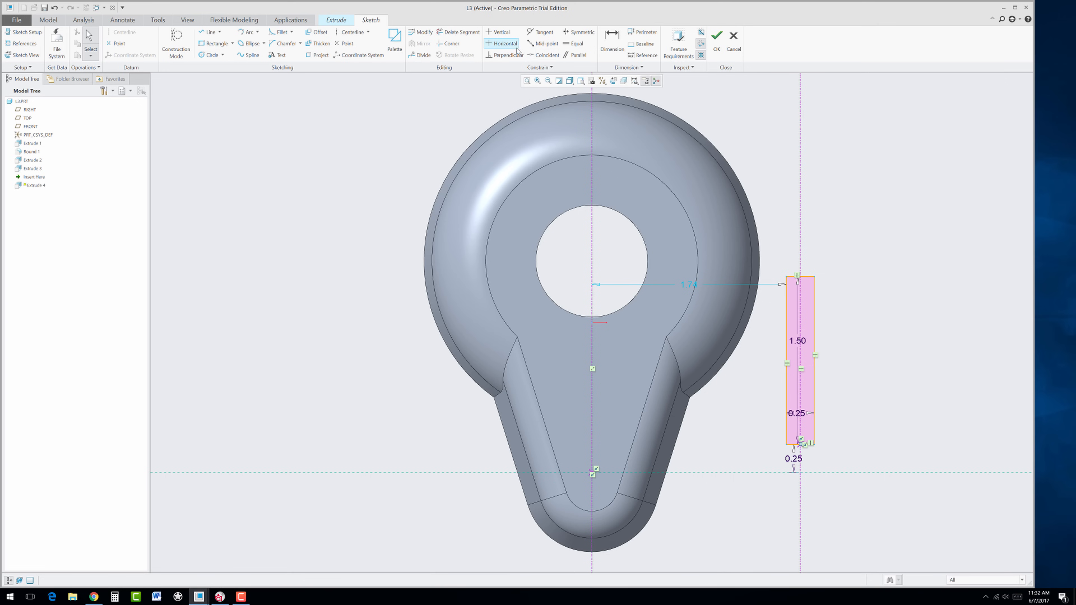
left_click(539, 57)
- Set the distance from the part's axis to the rectangle's edge to 0.13, centering the rectangle on the axis, and finish the sketch
double_click(689, 285)
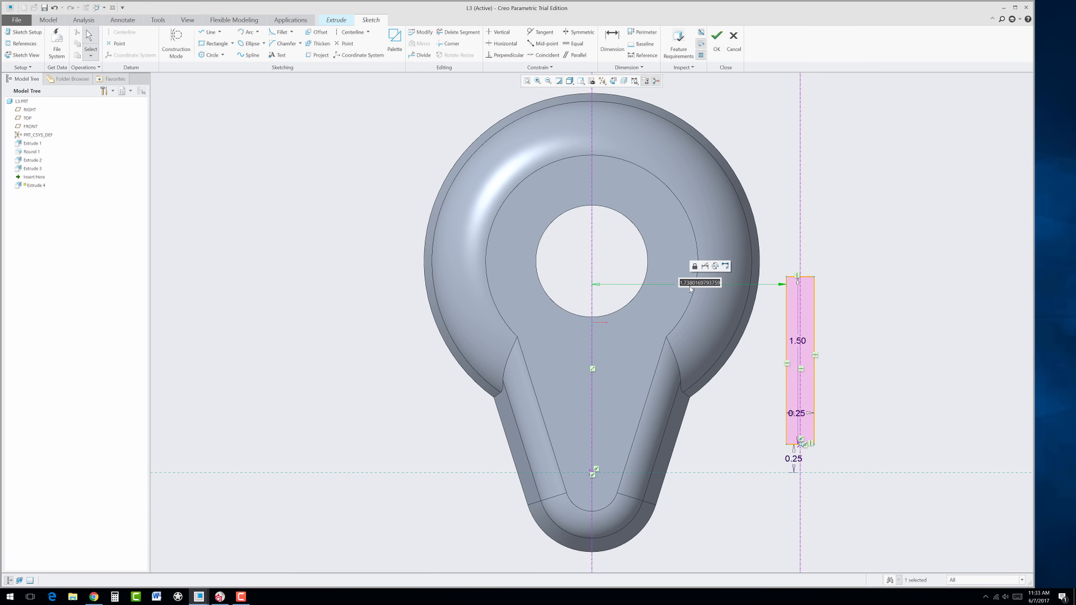
key("BackSpace")
key("Return")
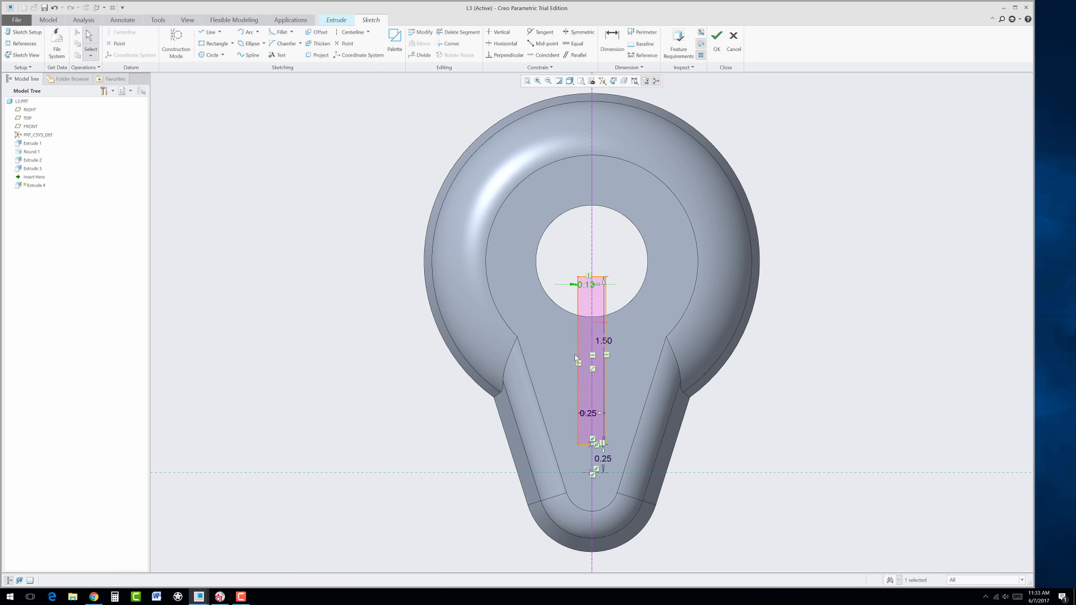
mouse_move(576, 355)
middle_mouse_down()
mouse_move(592, 282)
mouse_move(604, 410)
middle_mouse_up()
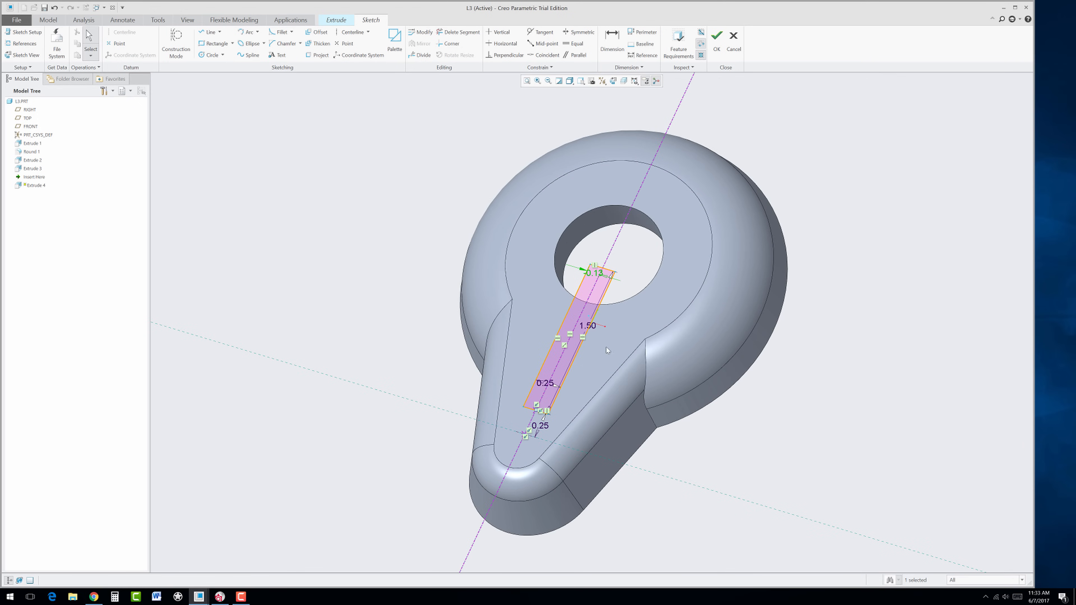
left_click(717, 40)
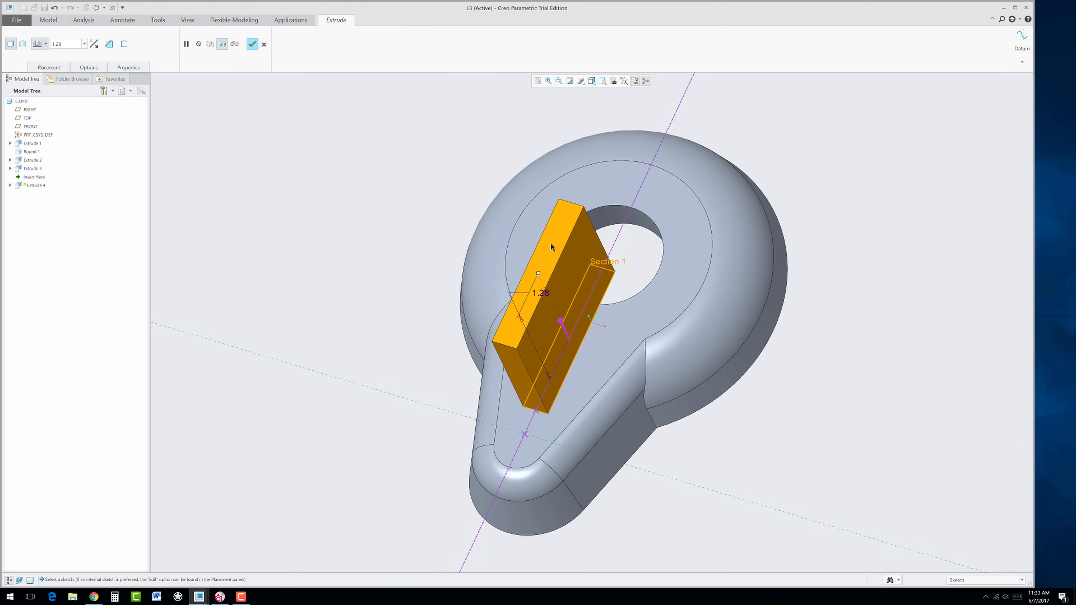
- Extrude the rectangle into the part as a material-removing cut with a depth of 0.25
left_click(561, 318)
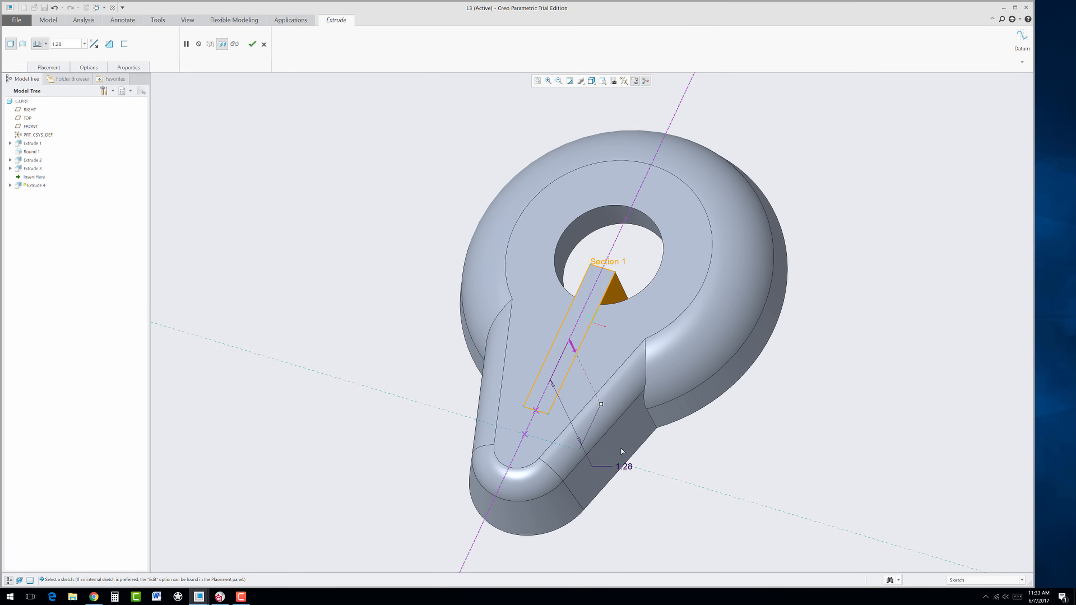
left_click(109, 44)
left_click(77, 43)
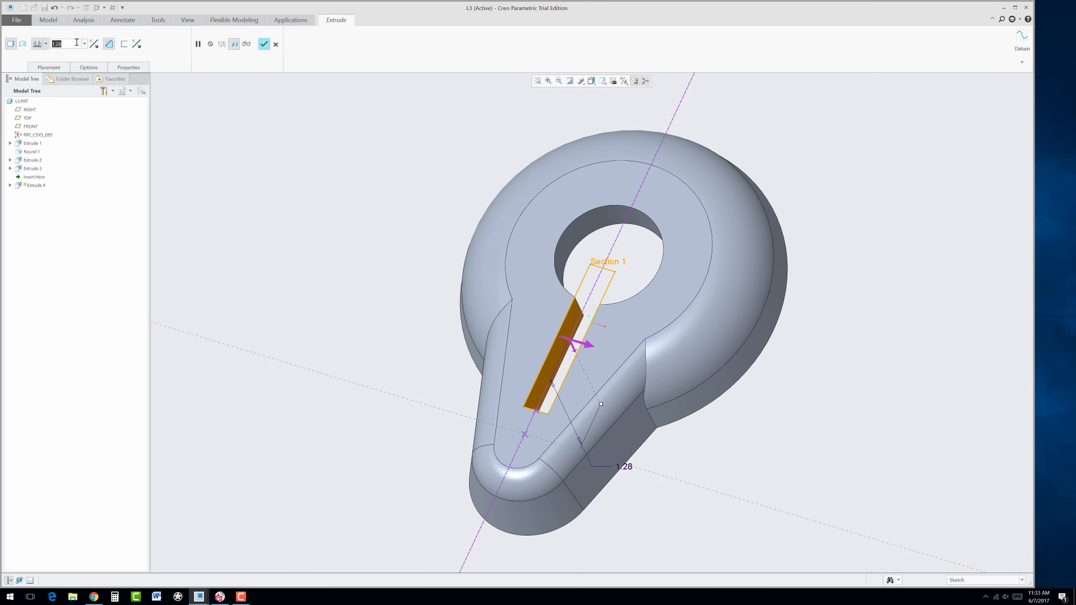
key("Return")
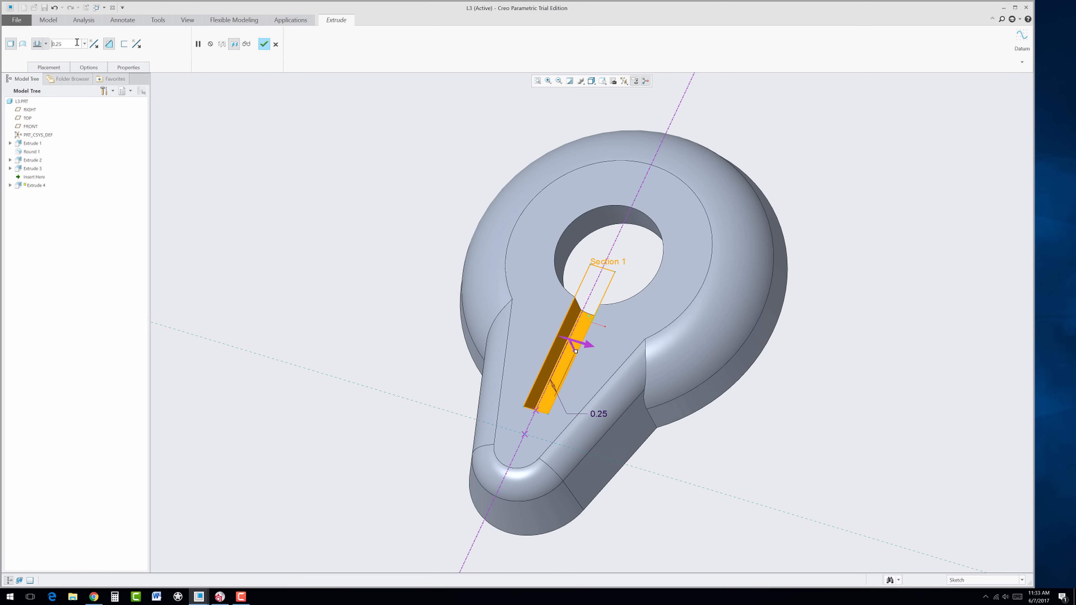
left_click(263, 45)
middle_click_drag(432, 325, 485, 299)
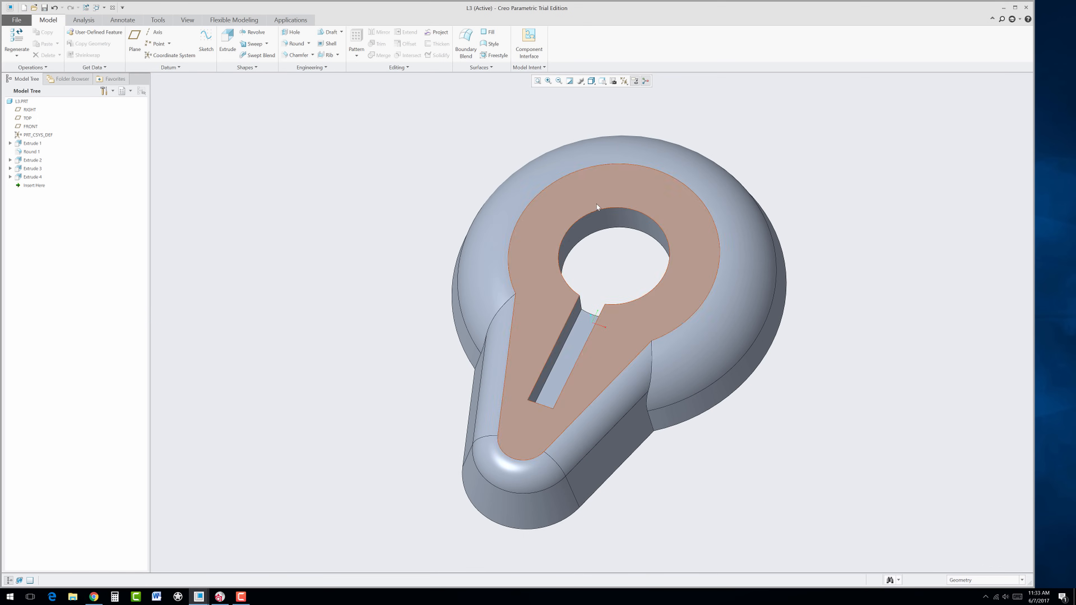
- Start an extrude sketch on the flat slotted face and draw a construction arc of about 0.61 radius above the hole, concentric with it
left_click(638, 193)
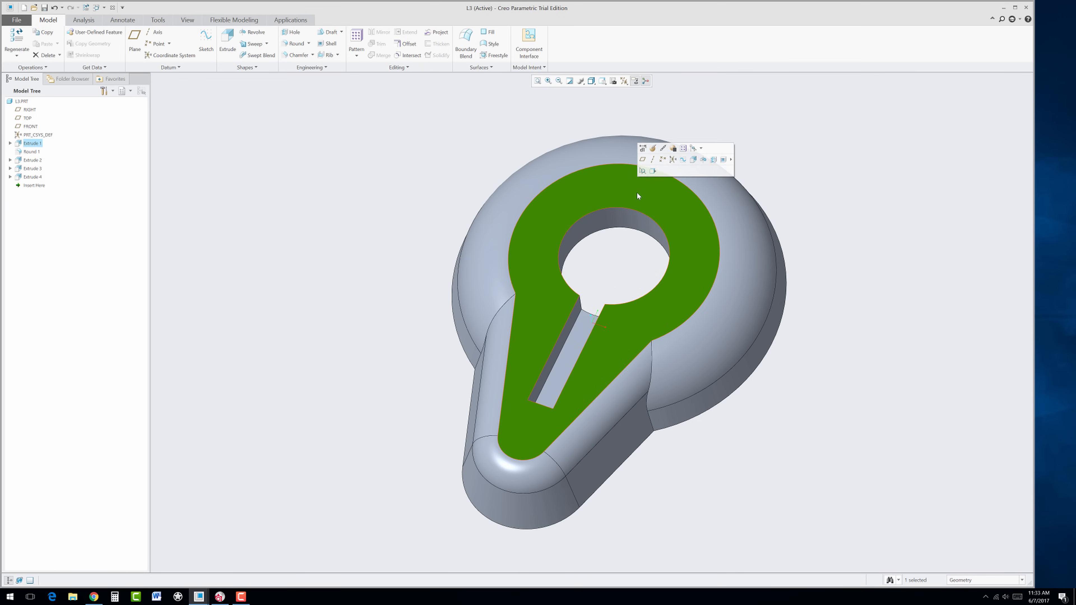
left_click(692, 161)
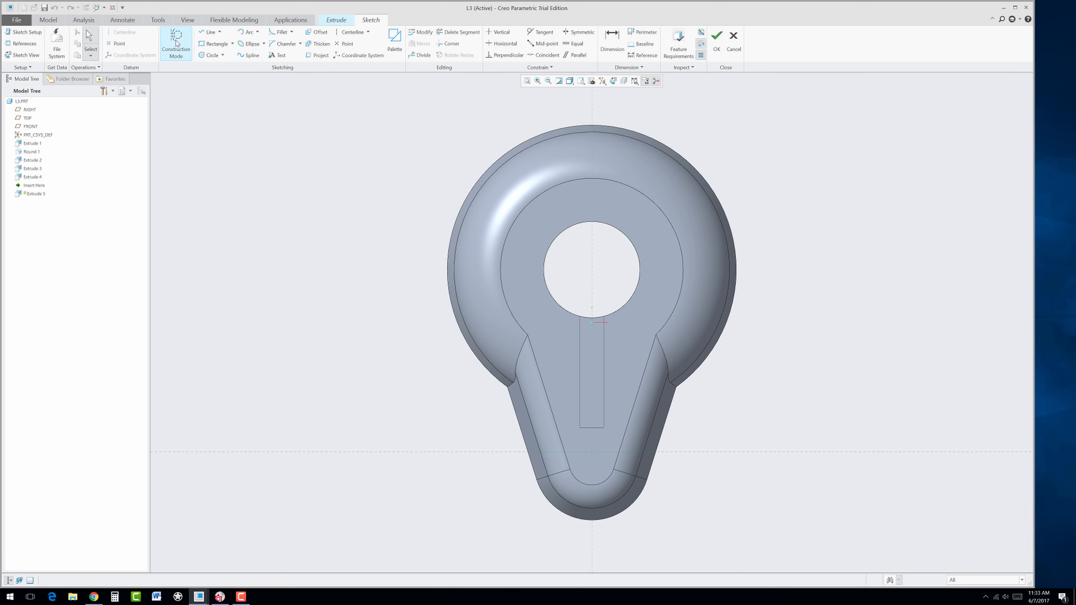
left_click(176, 42)
left_click(258, 32)
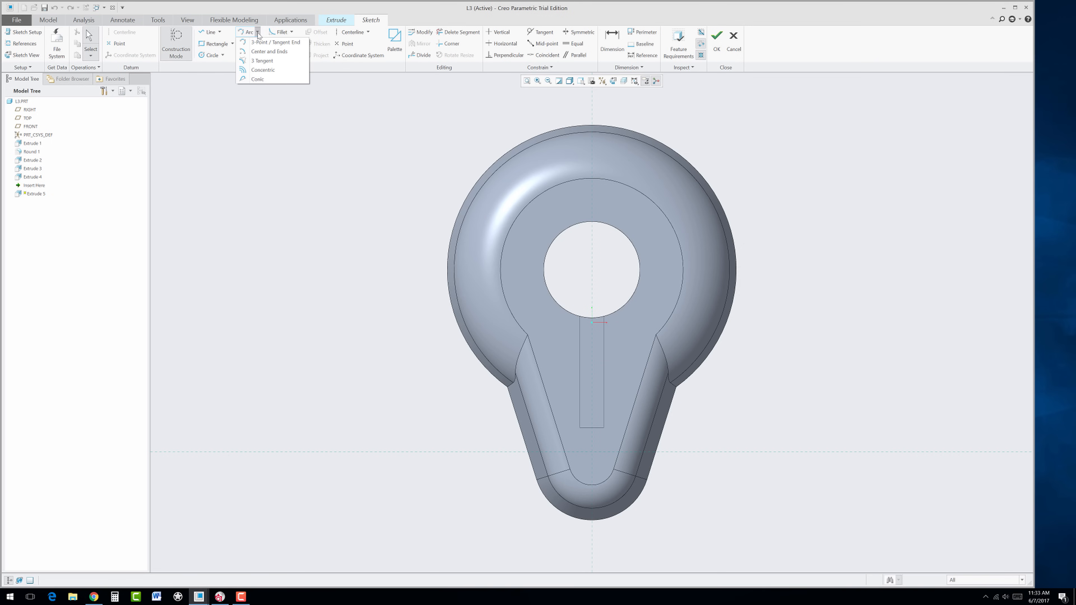
left_click(243, 53)
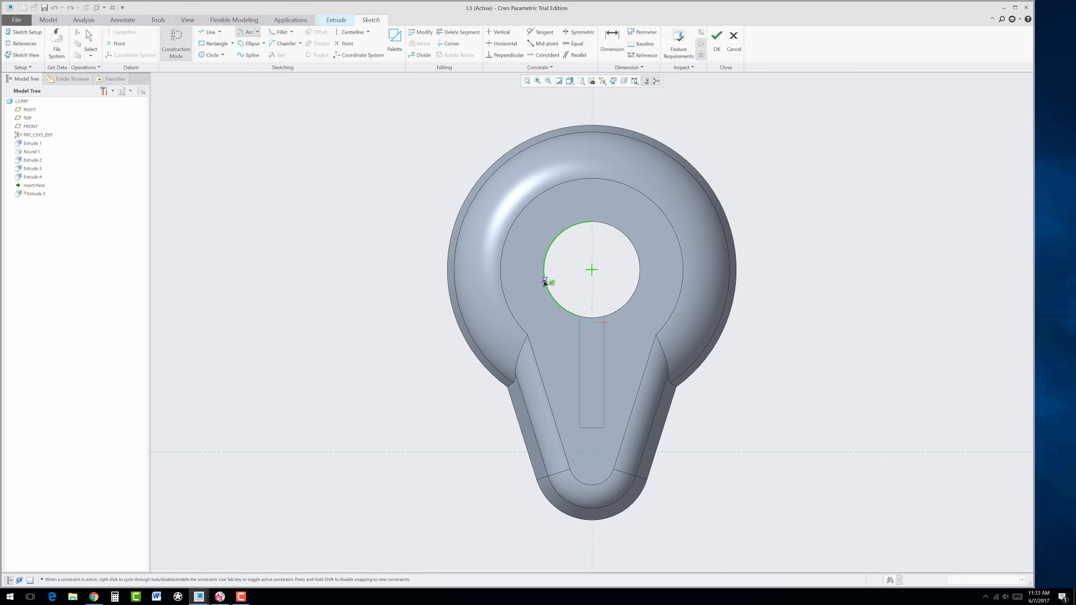
left_click(592, 270)
left_click(555, 224)
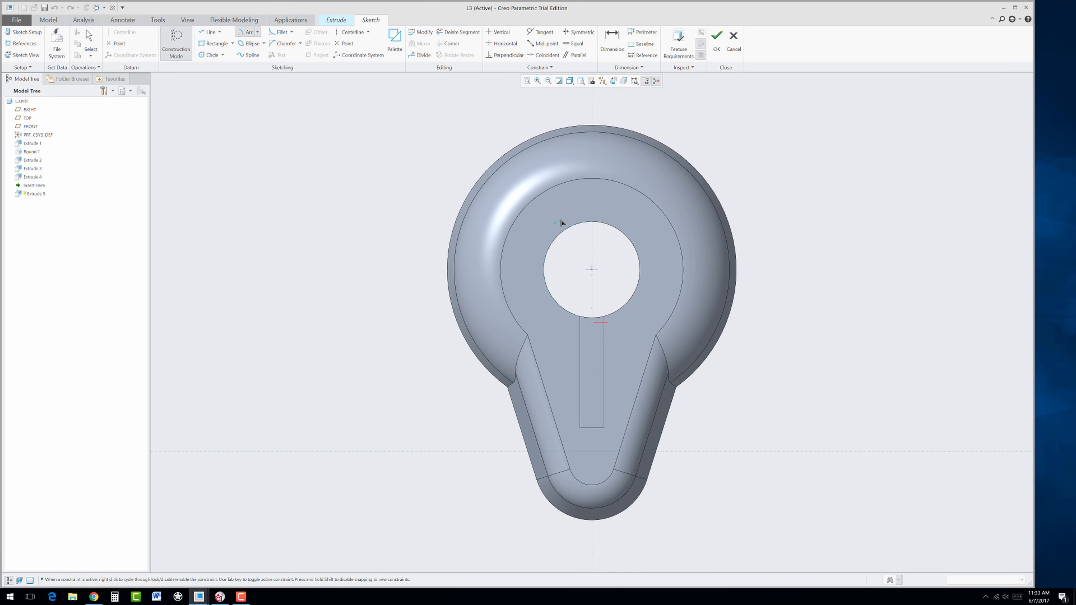
left_click(627, 224)
middle_click(652, 248)
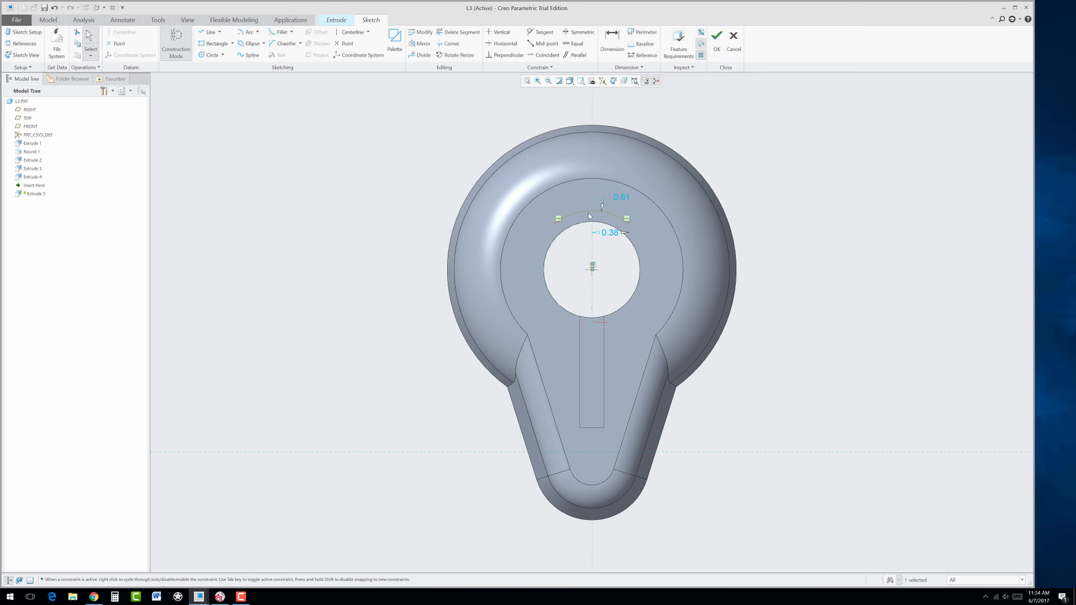
left_click(175, 42)
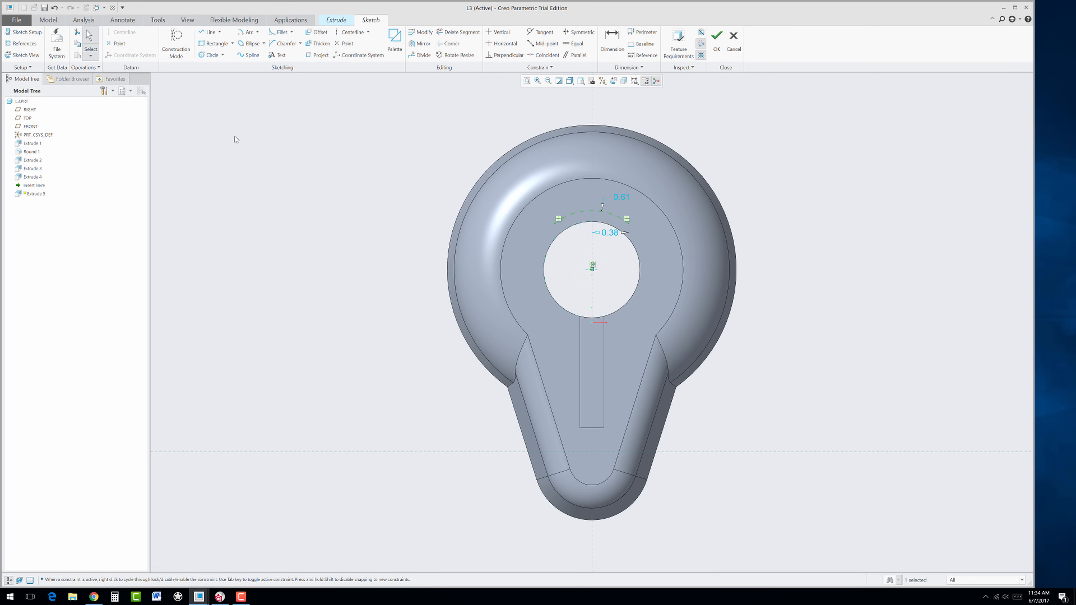
left_click(250, 144)
- Add the text ECC, about 0.21 high, from the construction arc's left end and place it along the arc
left_click(278, 55)
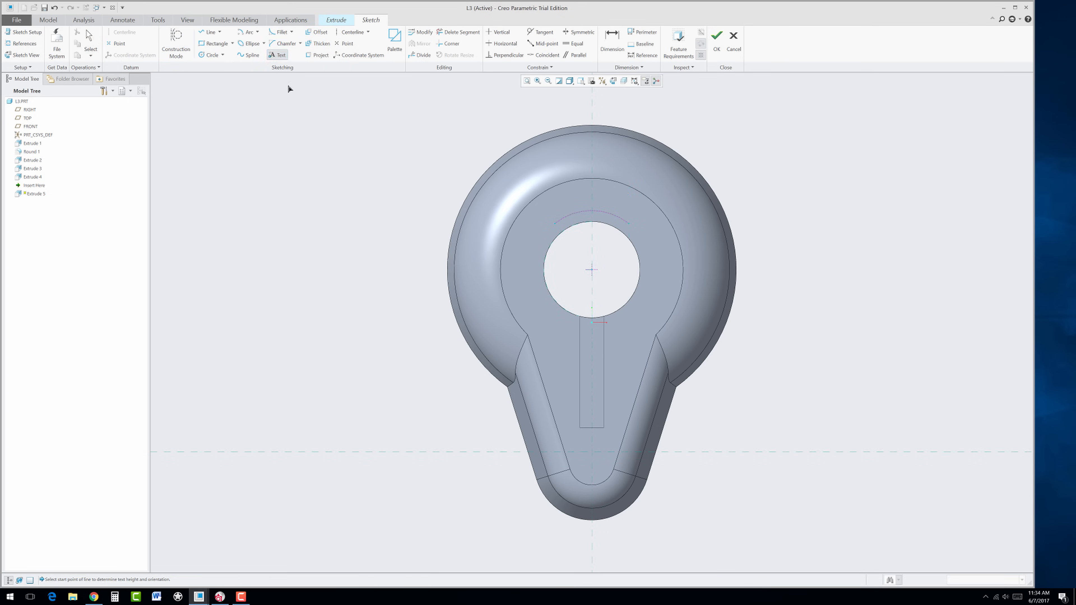
left_click(554, 223)
left_click(543, 211)
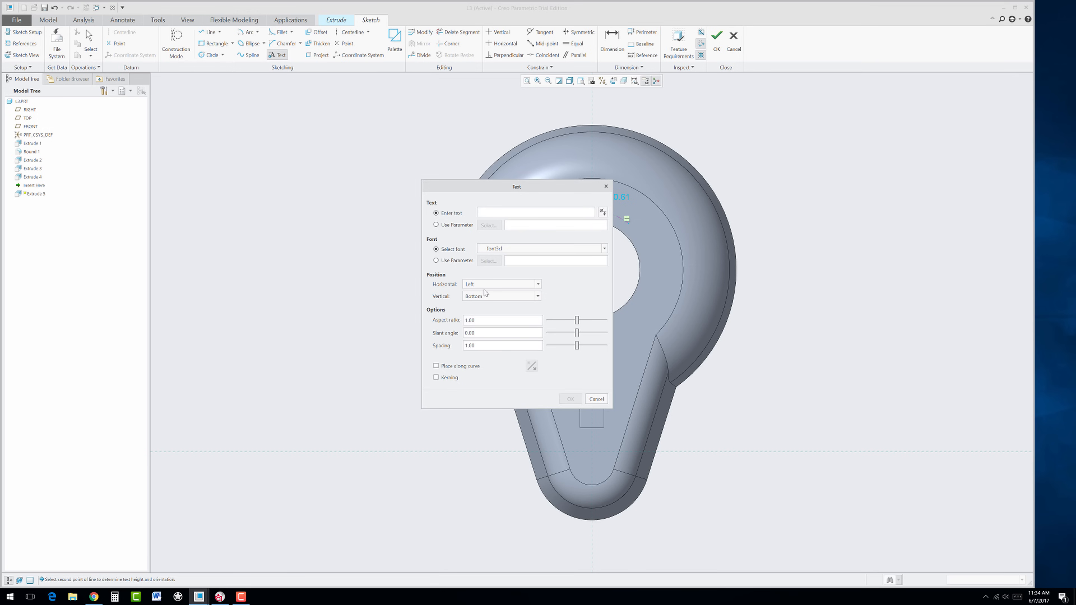
left_click(436, 366)
left_click_drag(501, 186, 619, 292)
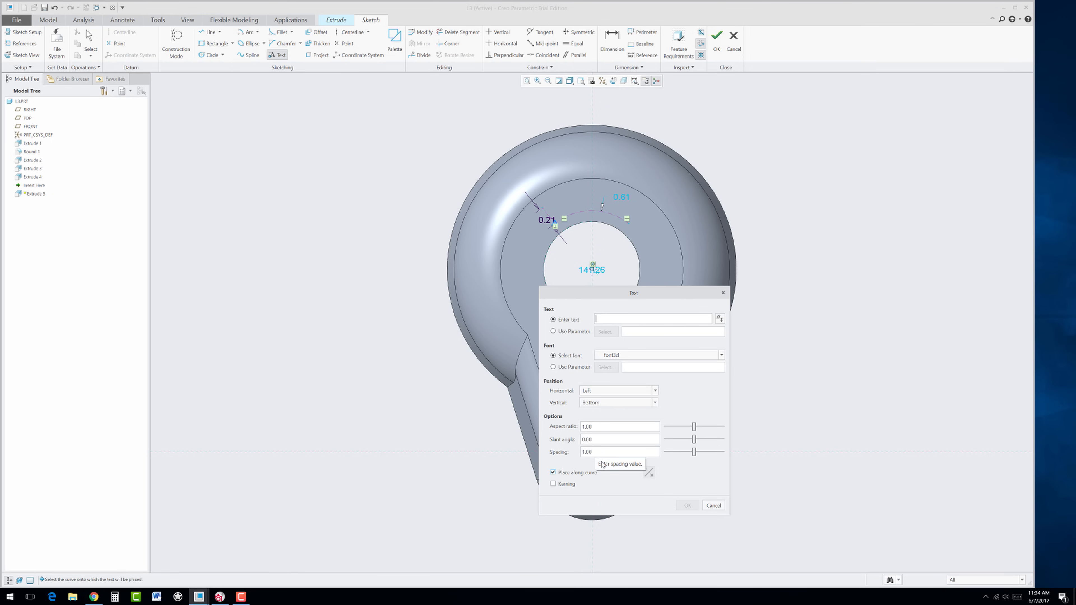
left_click(614, 215)
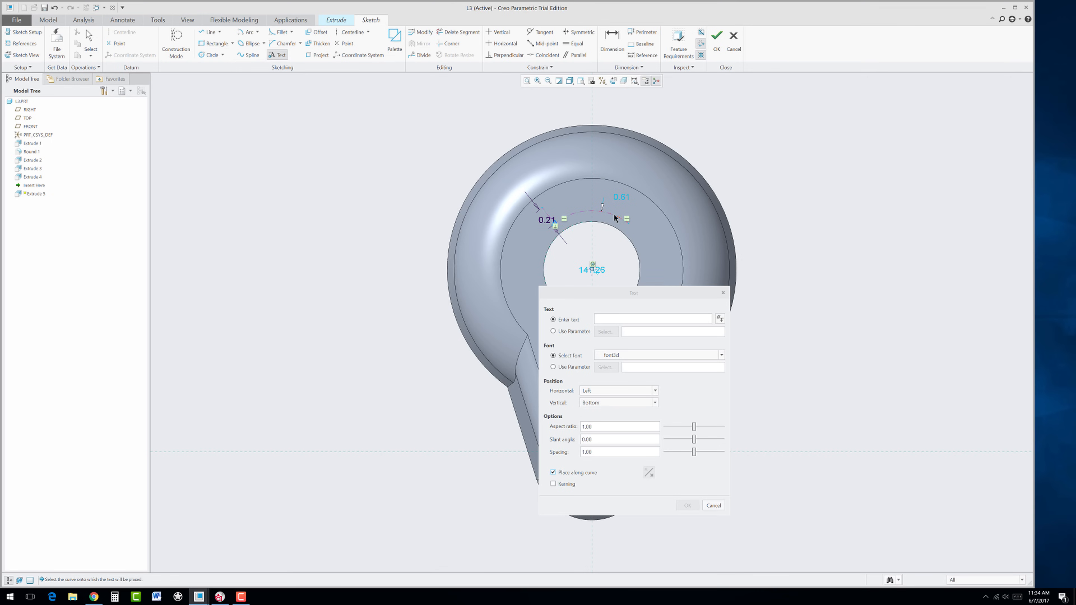
left_click(605, 319)
type("E")
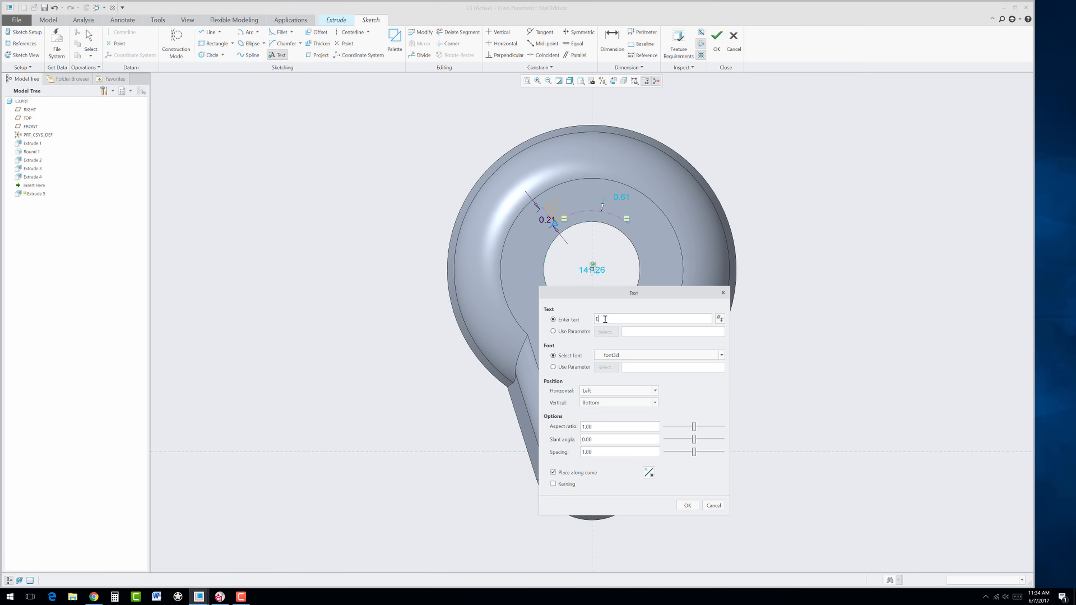
type("CC")
left_click(616, 321)
- Try the Center horizontal position for the ECC text on the arc
left_click(655, 391)
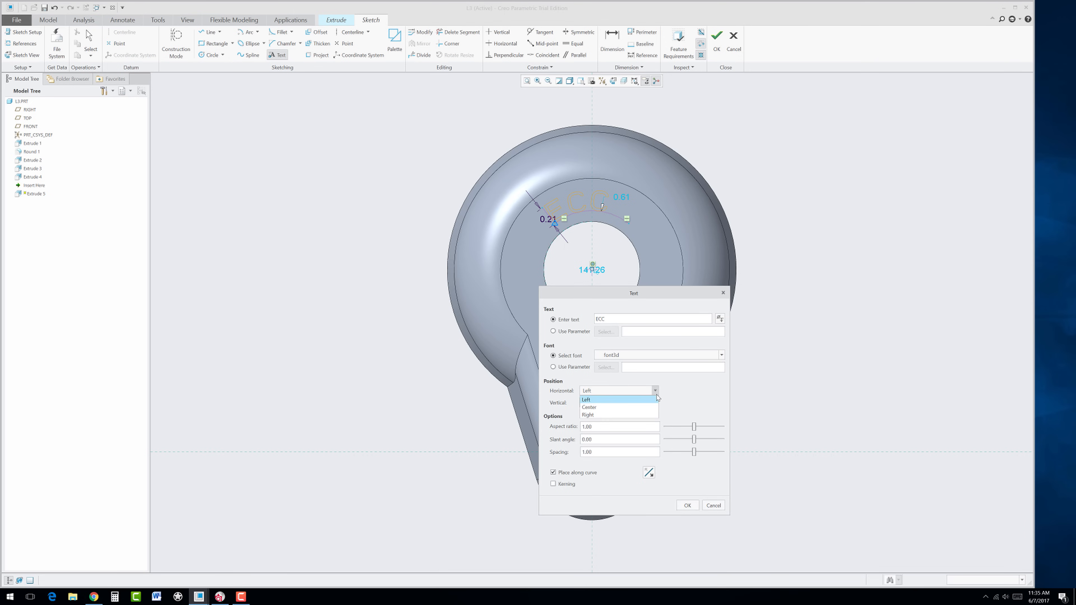
left_click(589, 407)
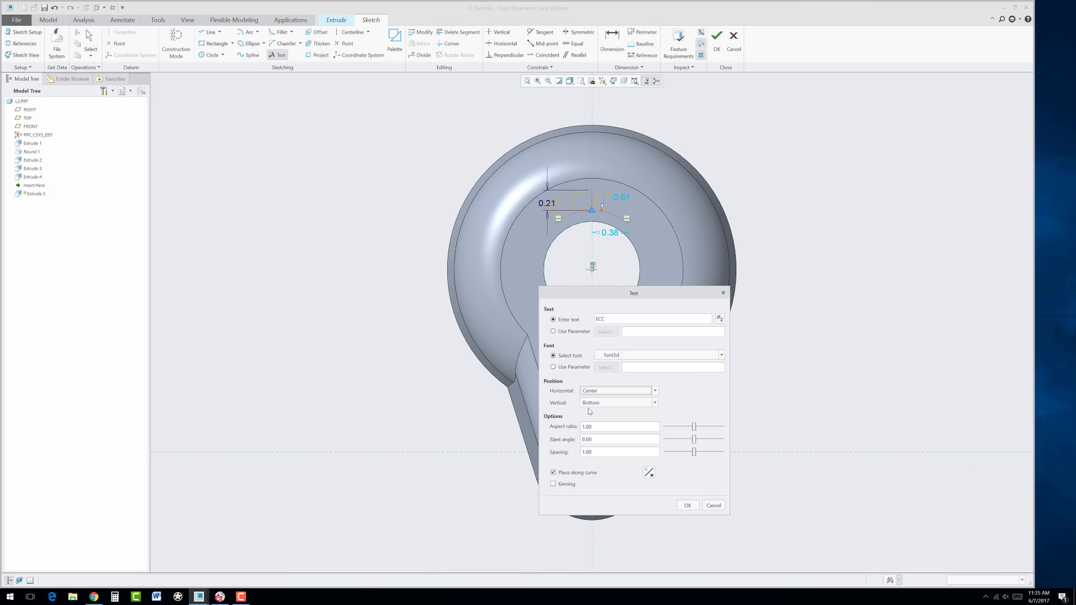
left_click(608, 405)
left_click_drag(694, 453, 695, 453)
- Set the ECC text's horizontal position to Right and accept the text
left_click(655, 391)
left_click(620, 415)
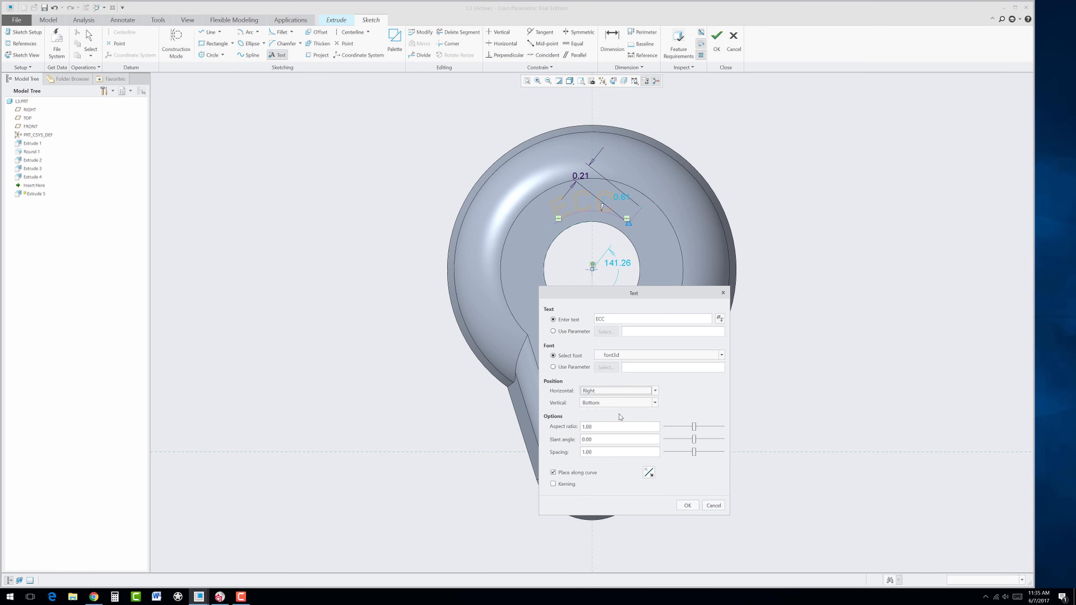
left_click(687, 505)
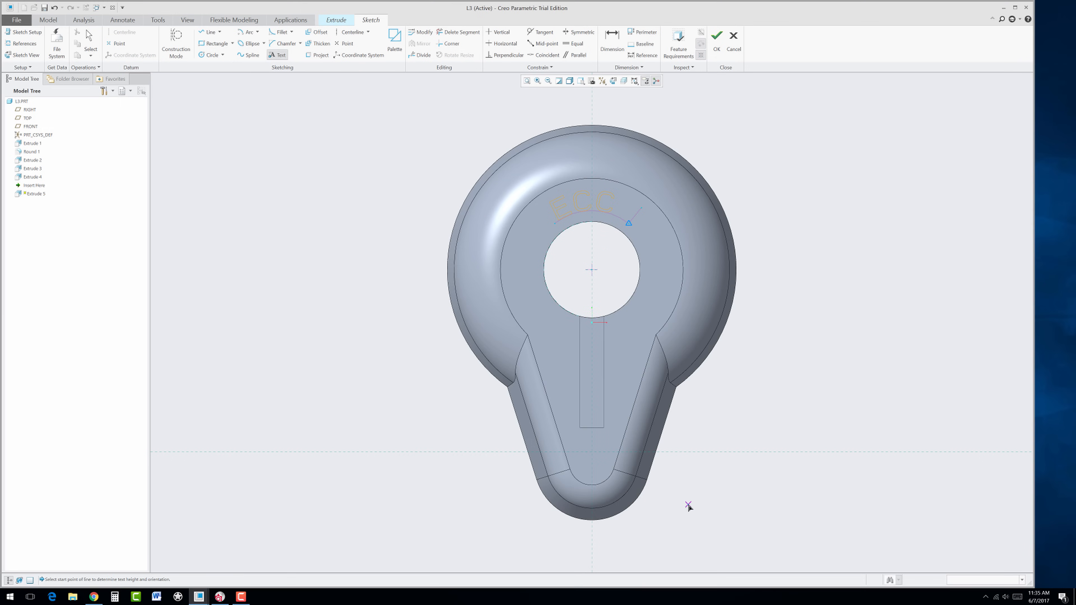
middle_click(772, 273)
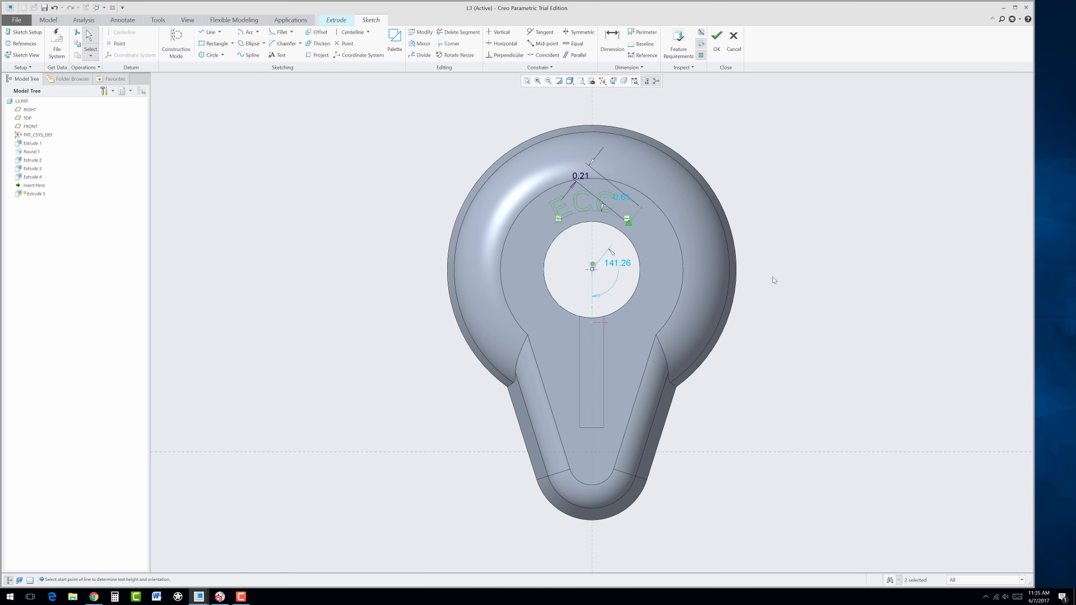
- Finish the text sketch and extrude the ECC lettering outward 0.02 from the face
middle_click_drag(772, 273, 765, 259)
left_click(720, 47)
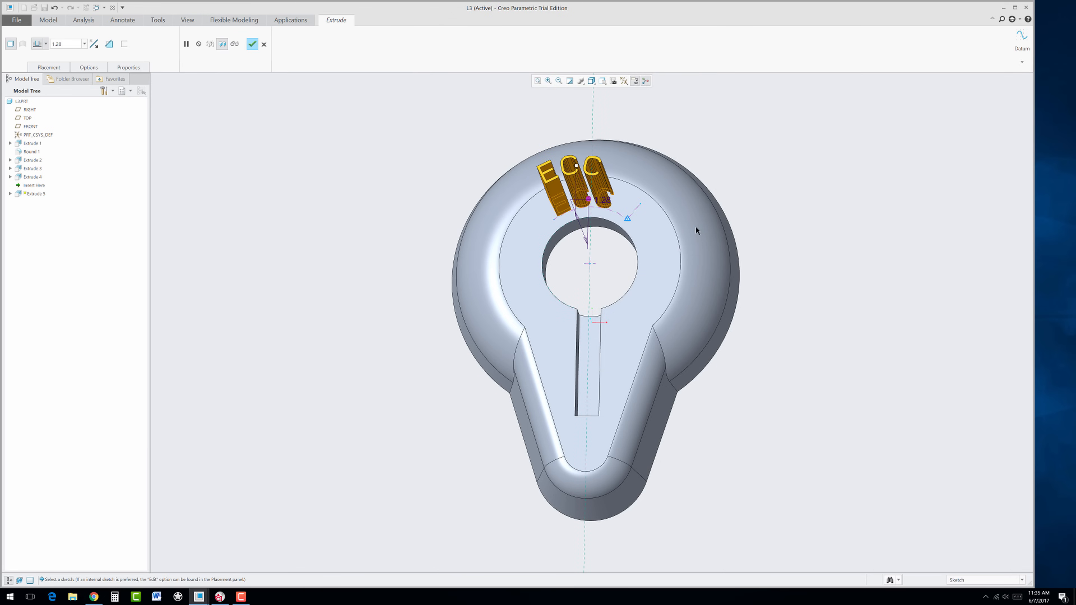
middle_click_drag(696, 226, 668, 239)
scroll(584, 198, "down", 3)
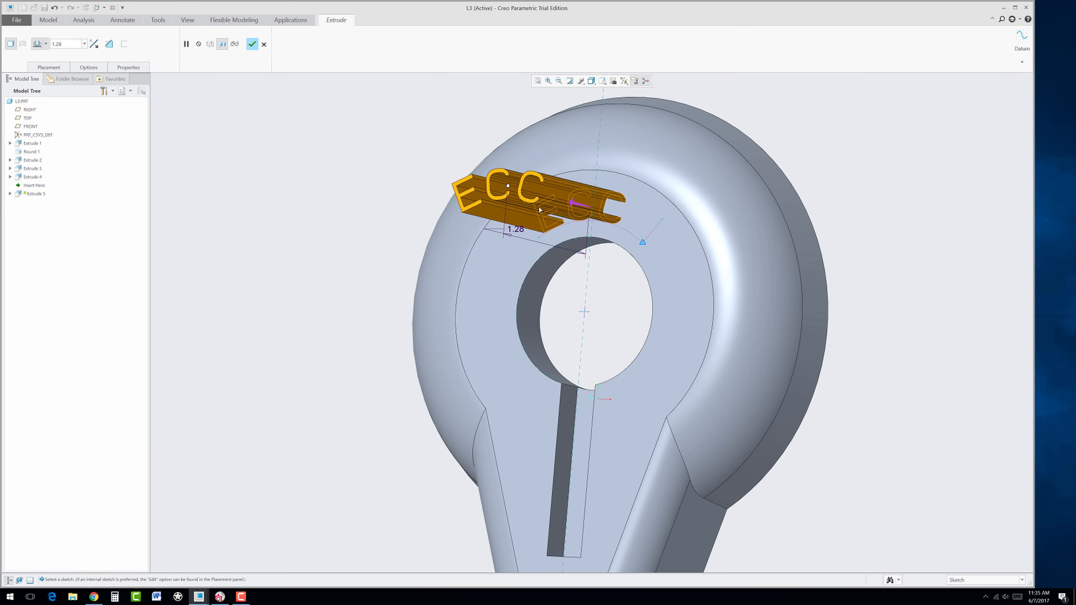
double_click(517, 229)
type(".0")
key("Return")
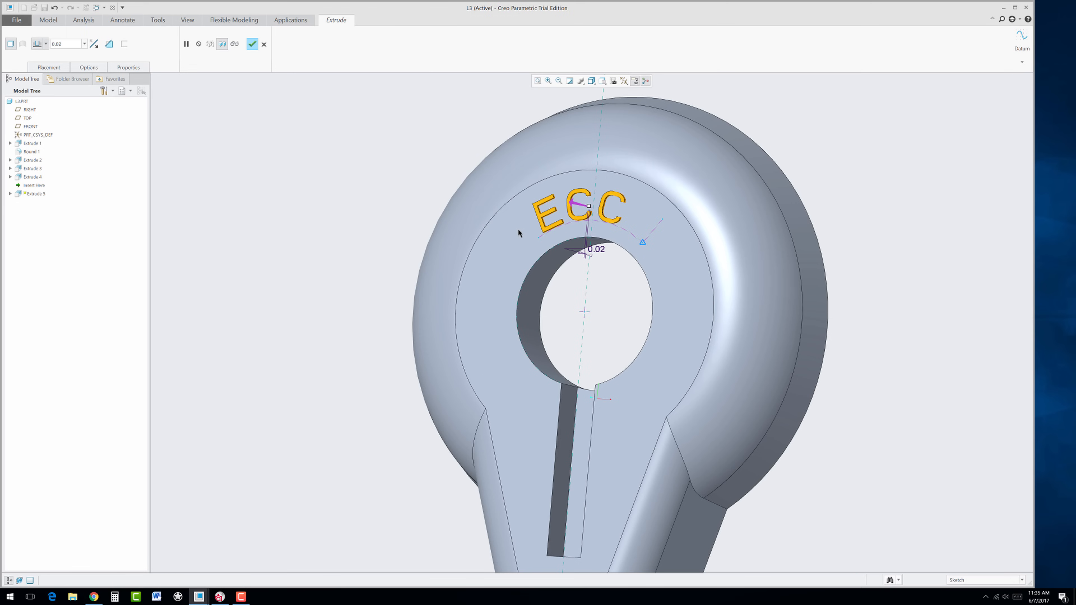
left_click(252, 45)
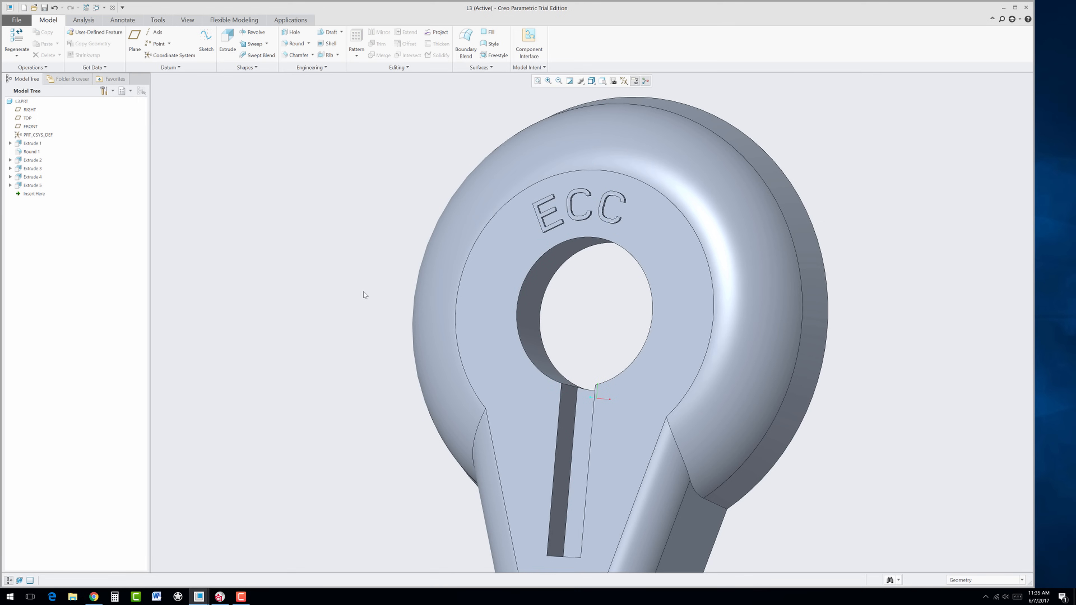
mouse_move(422, 278)
middle_mouse_down()
mouse_move(423, 265)
mouse_move(622, 326)
middle_mouse_up()
scroll(424, 266, "up", 5)
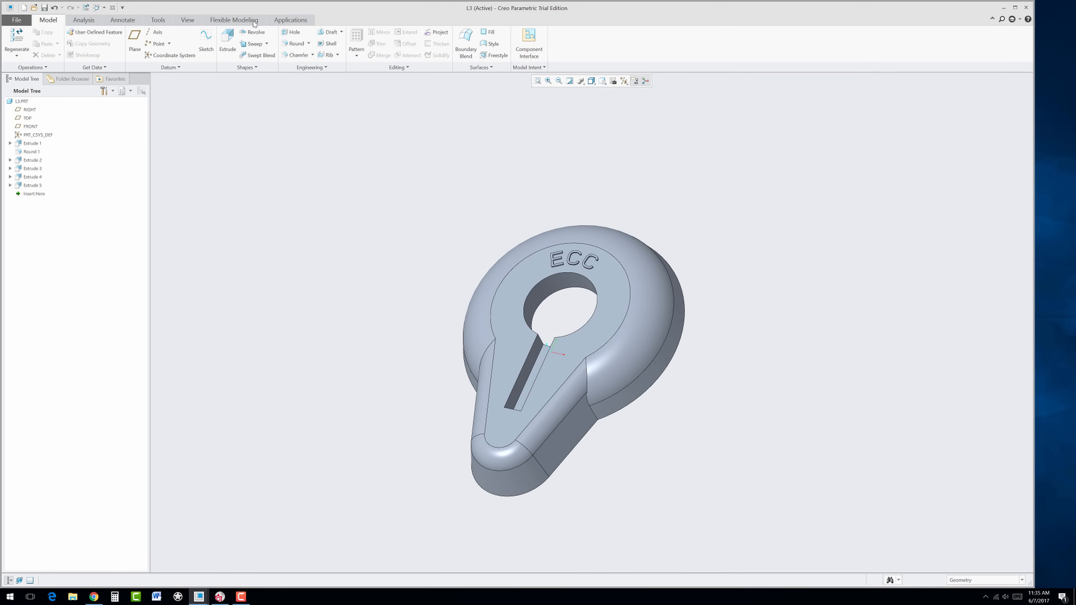
left_click(291, 19)
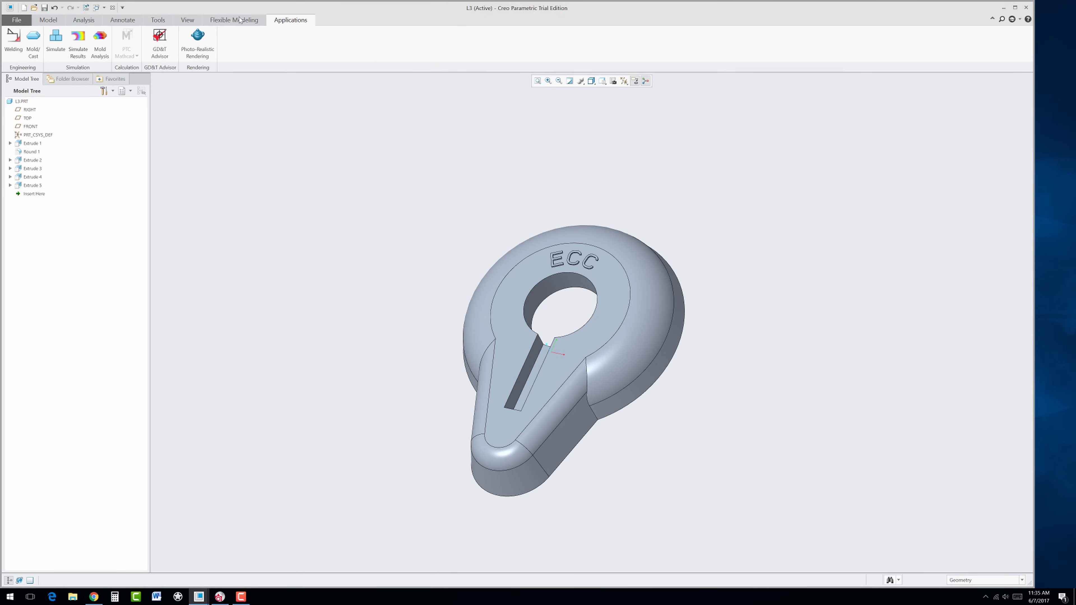
- Turn on the perspective view for the finished L3 model
left_click(138, 21)
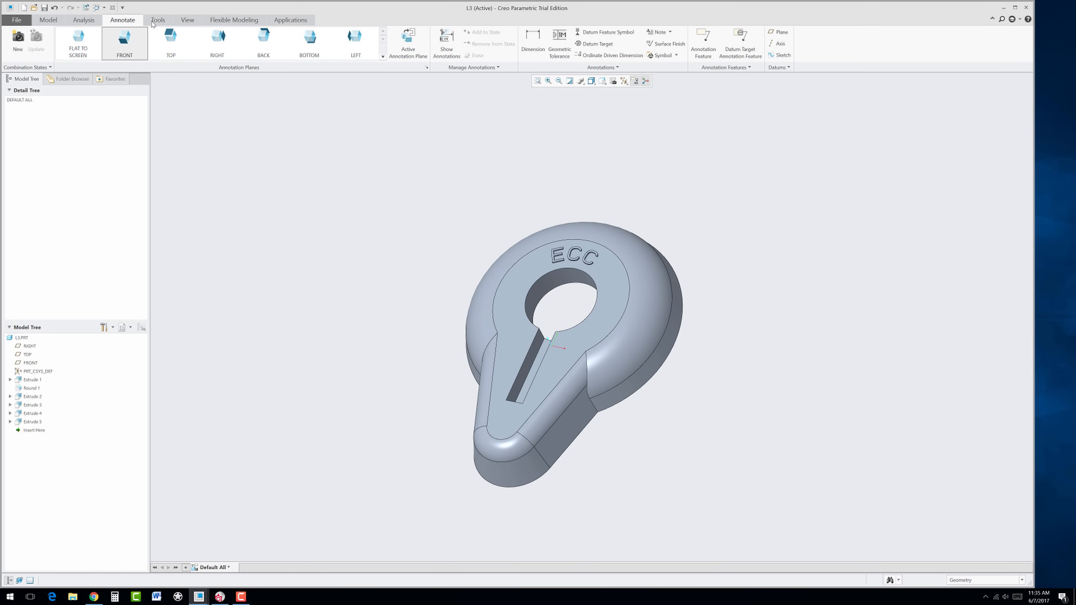
left_click(154, 21)
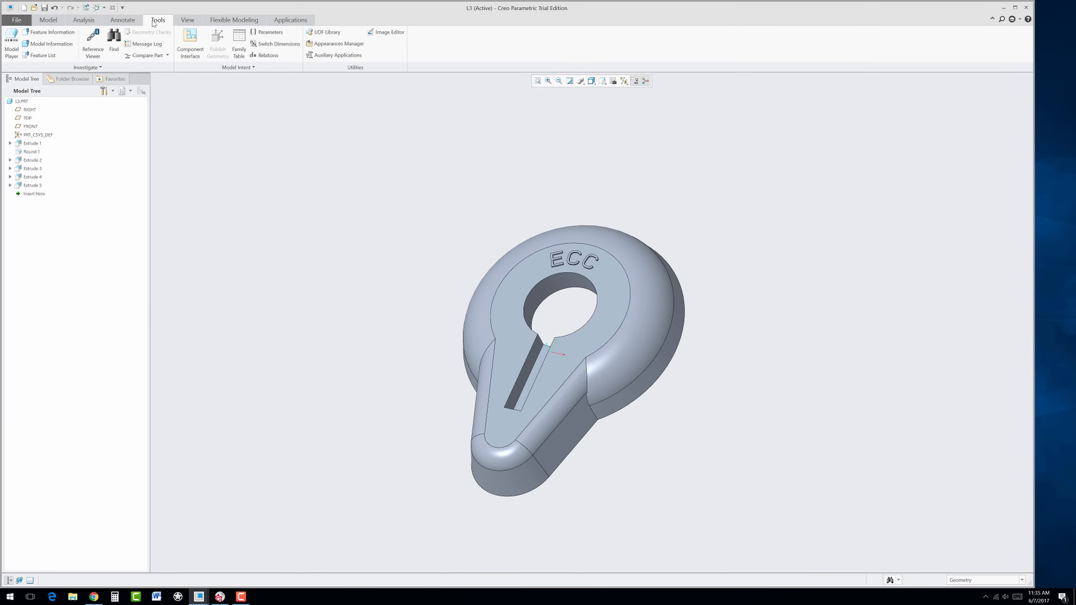
left_click(190, 23)
left_click(370, 42)
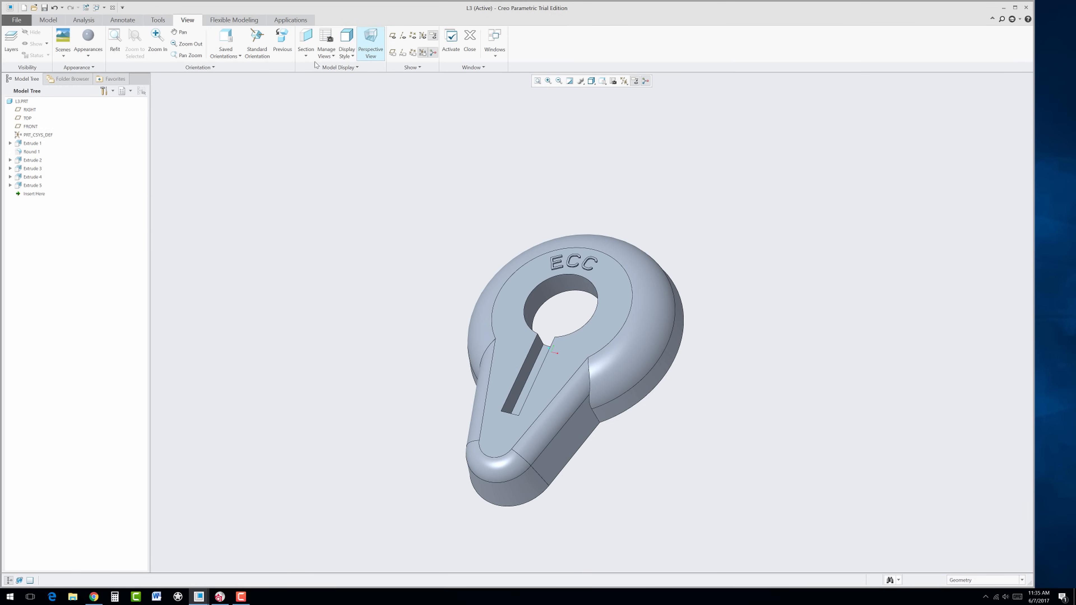
- Apply a polished silver metallic appearance to the whole L3 part, using the Part selection filter
left_click(92, 55)
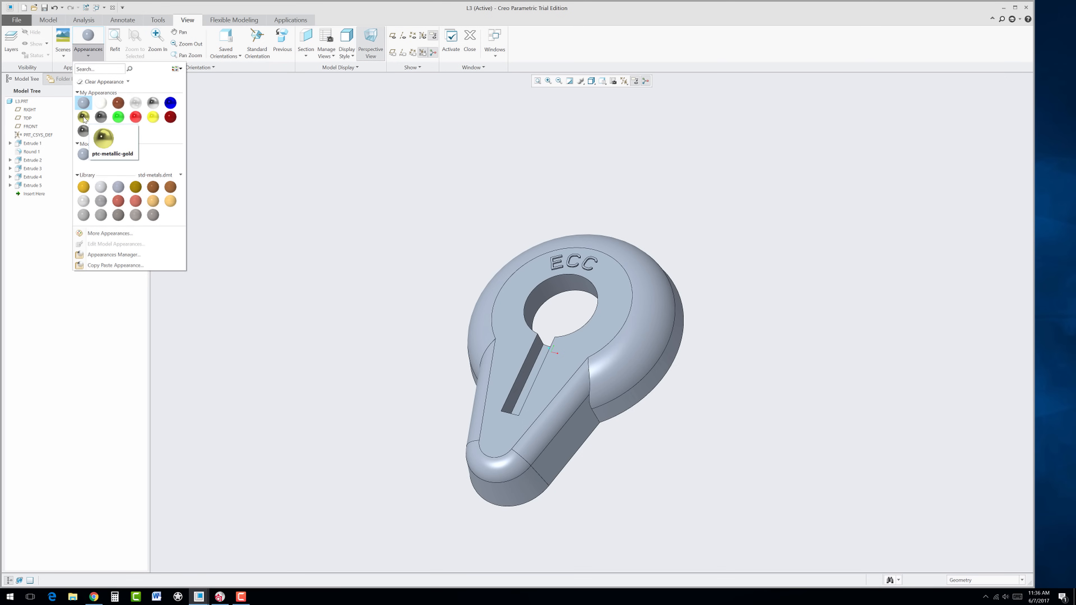
left_click(153, 117)
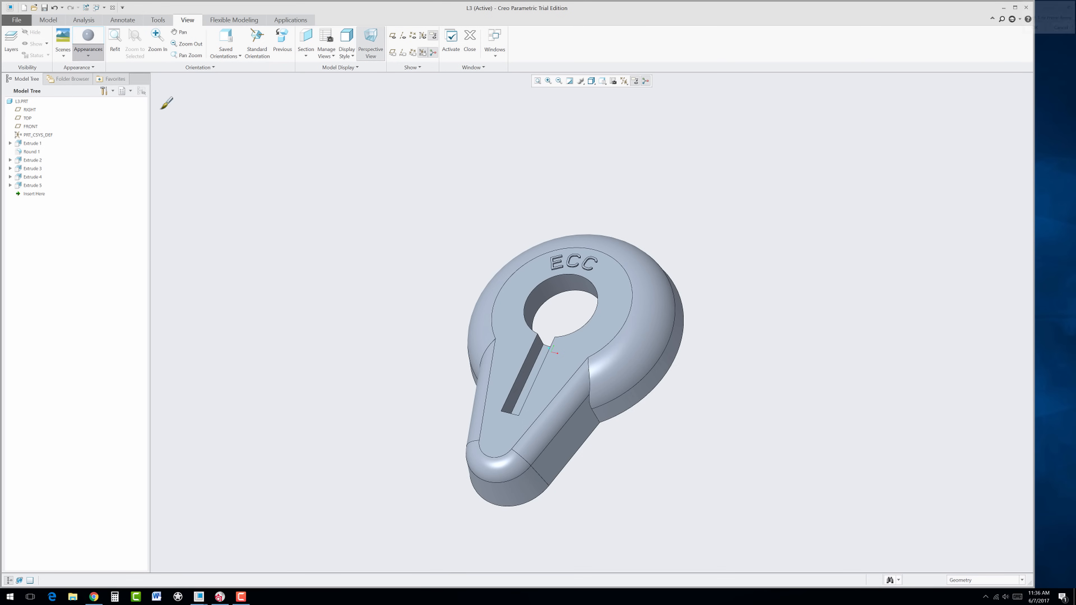
left_click(613, 298)
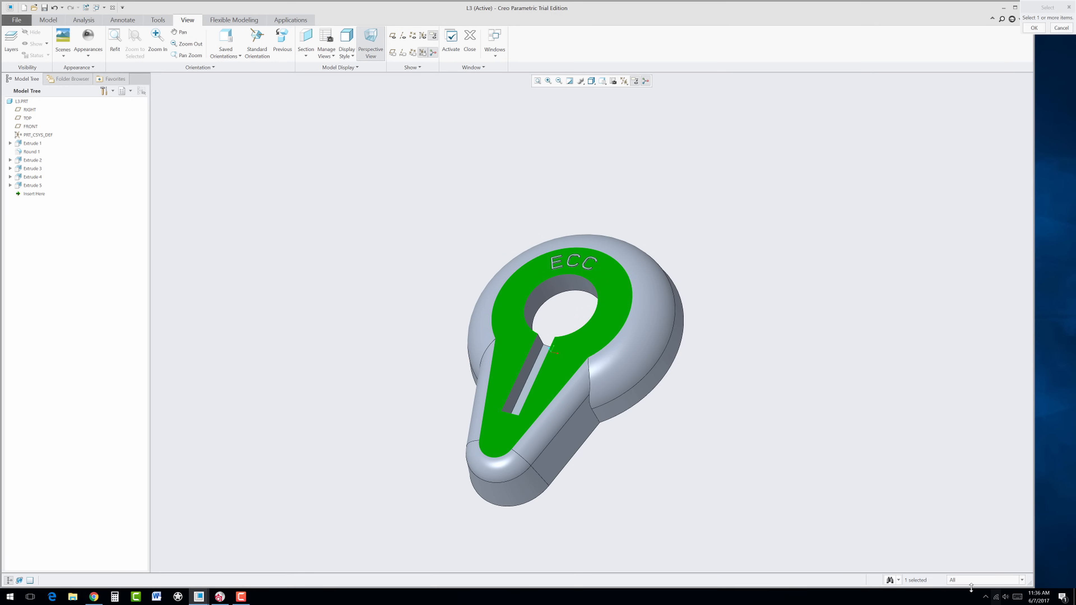
left_click(965, 582)
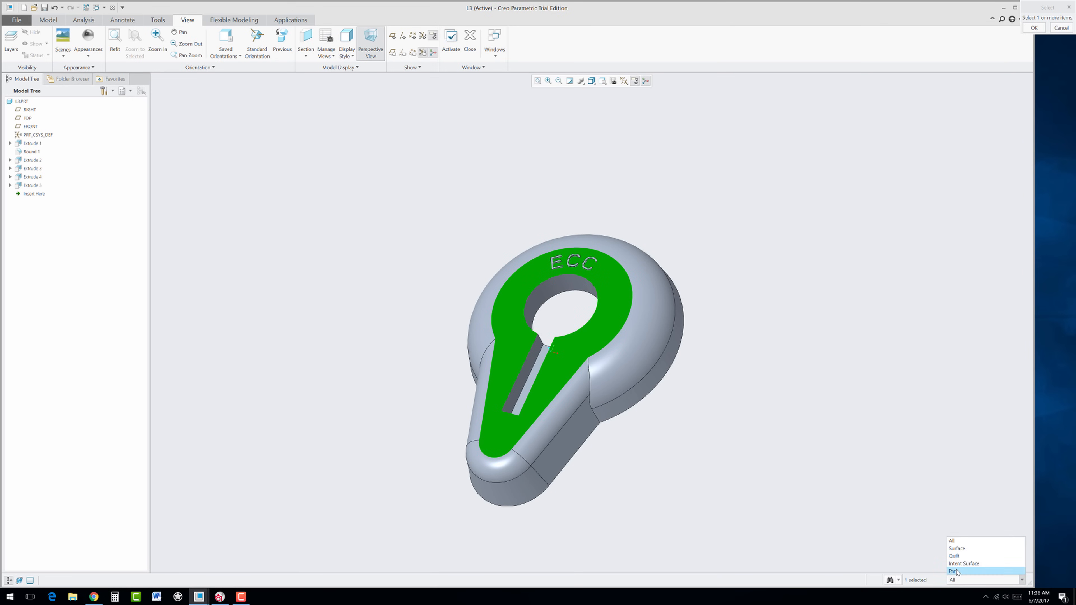
left_click(959, 572)
left_click(643, 288)
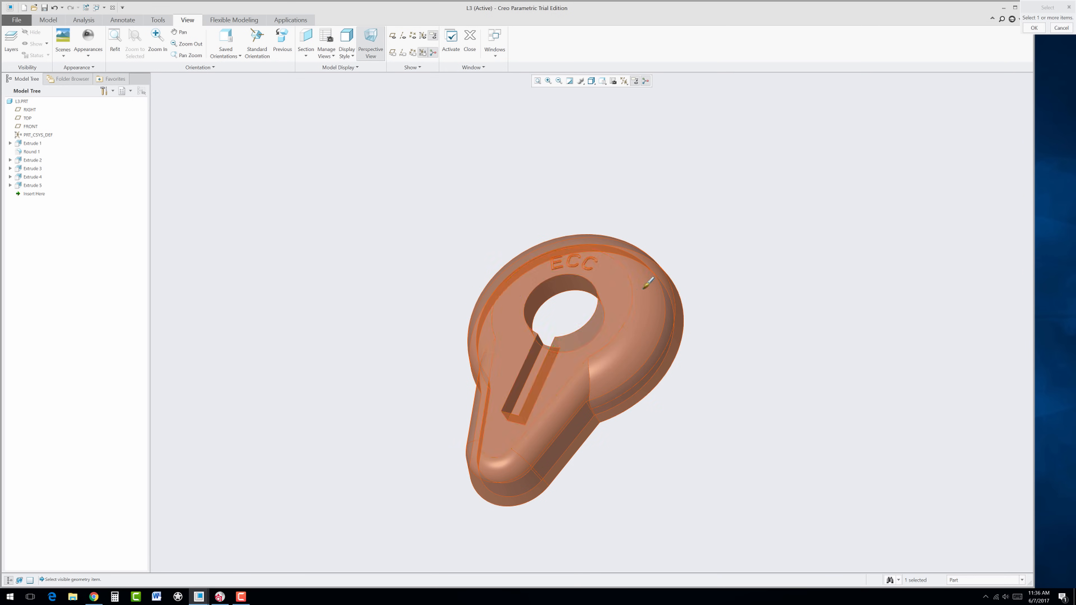
middle_click(643, 288)
- Apply the ptc-metallic-gold appearance to the flat front face around the hole and slot, using the Surface selection filter
left_click(88, 50)
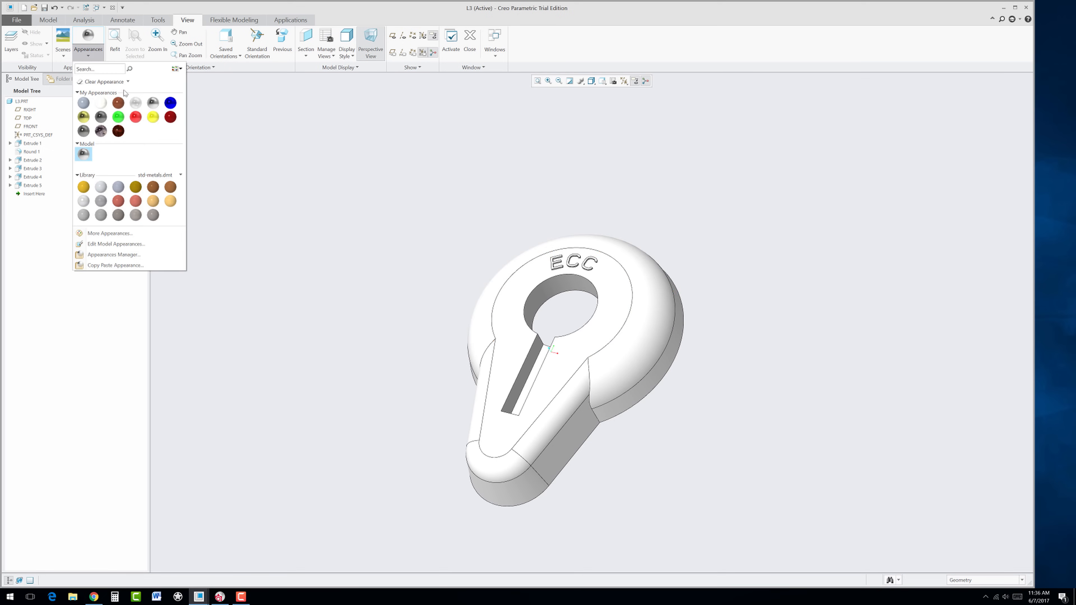
left_click(115, 119)
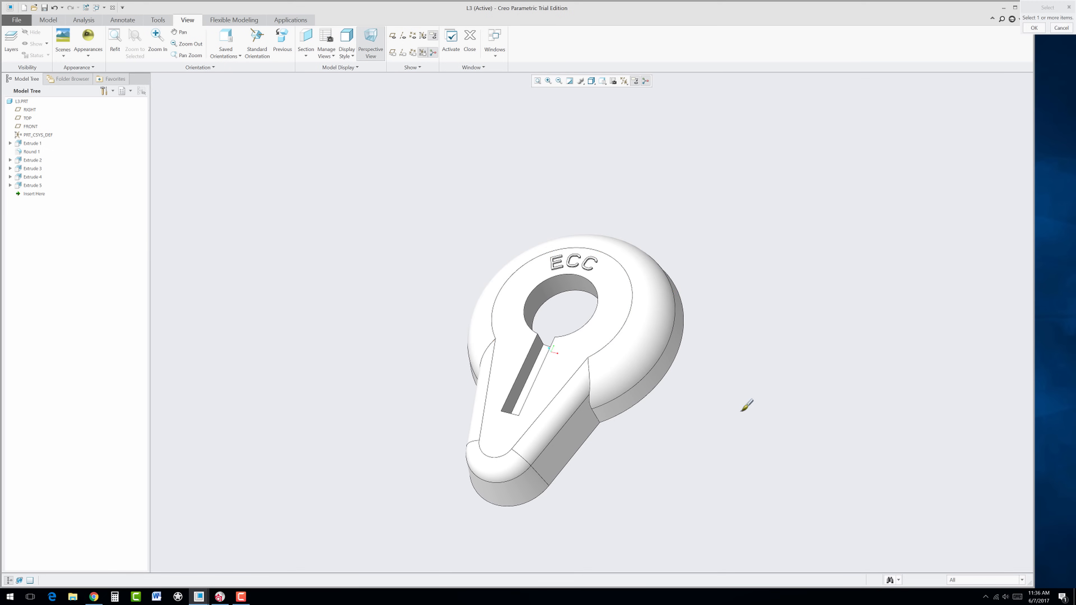
left_click(964, 580)
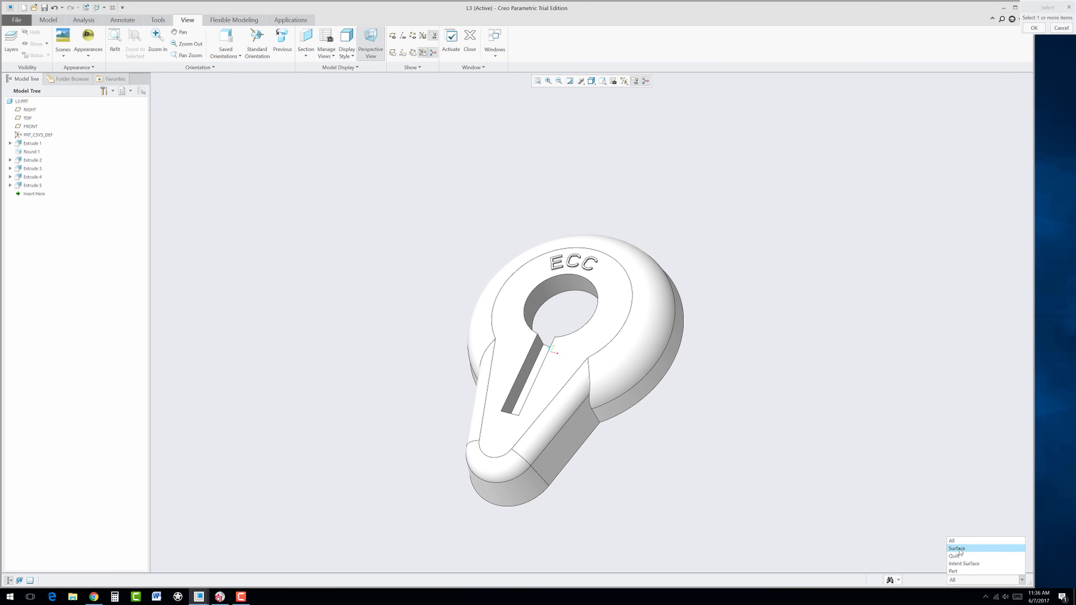
left_click(971, 550)
left_click(611, 299)
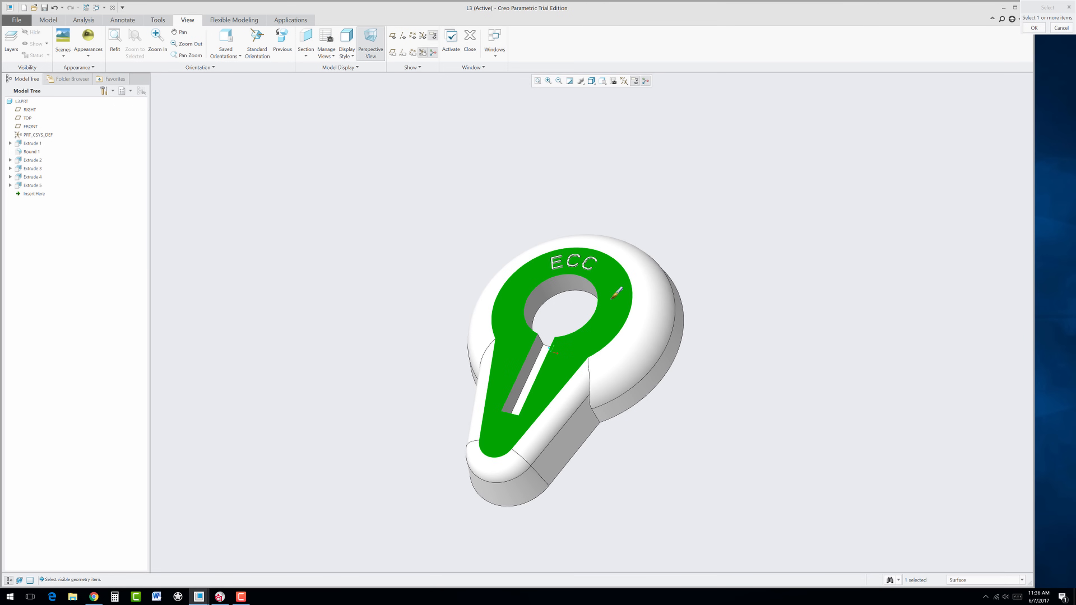
middle_click(617, 292)
- Start photo-realistic rendering of the L3 part and look at it from a different angle
middle_click_drag(733, 312, 528, 436)
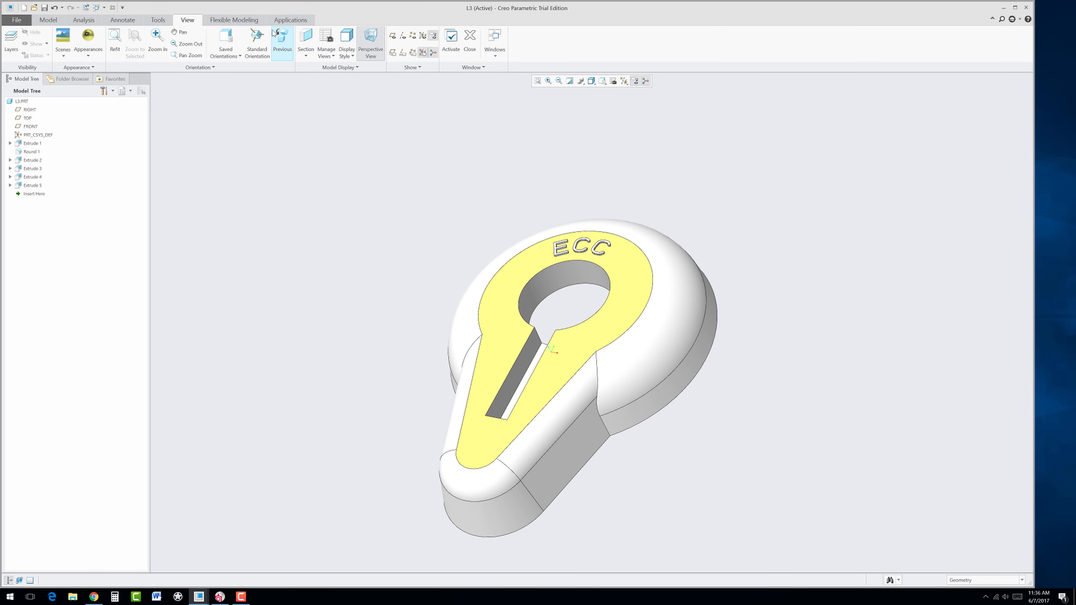
left_click(275, 22)
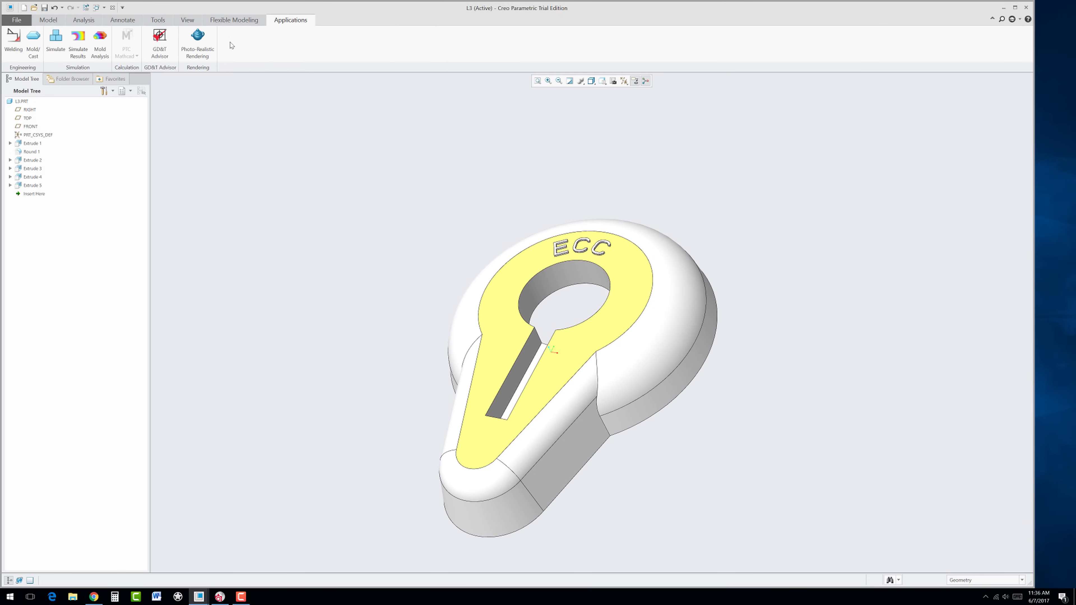
left_click(199, 42)
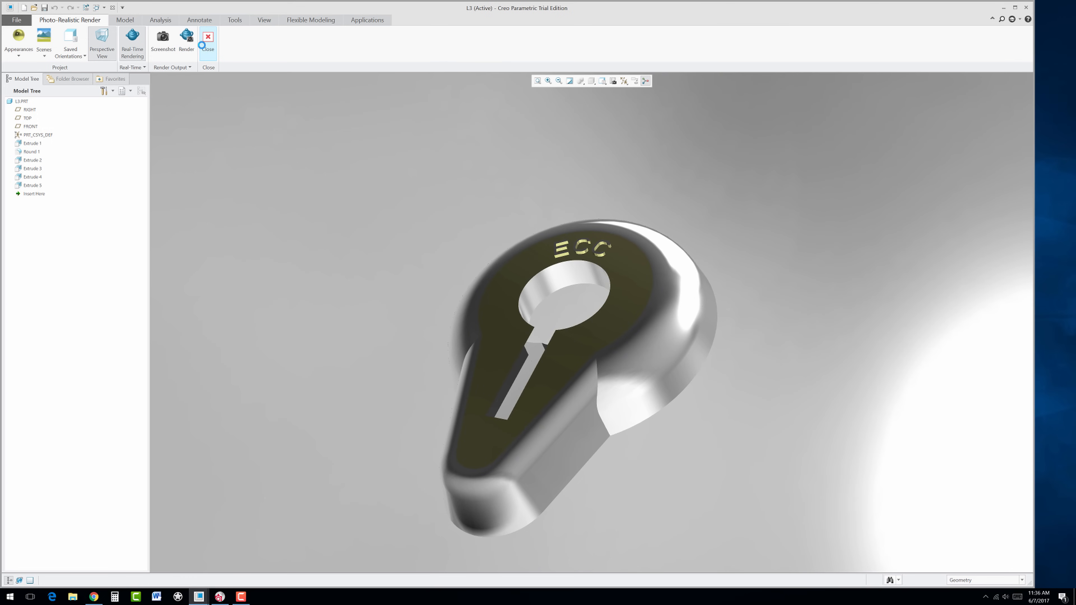
middle_click_drag(380, 233, 345, 212)
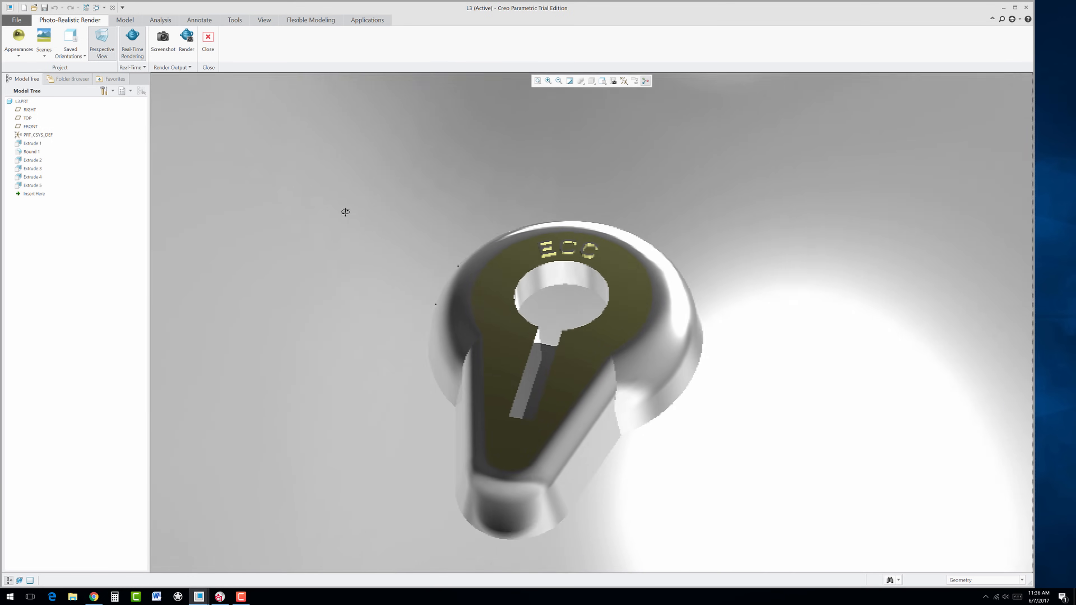
- Edit the render scene so its floor plane is XY plane (-Z), check the result and close the scene editor
left_click(44, 55)
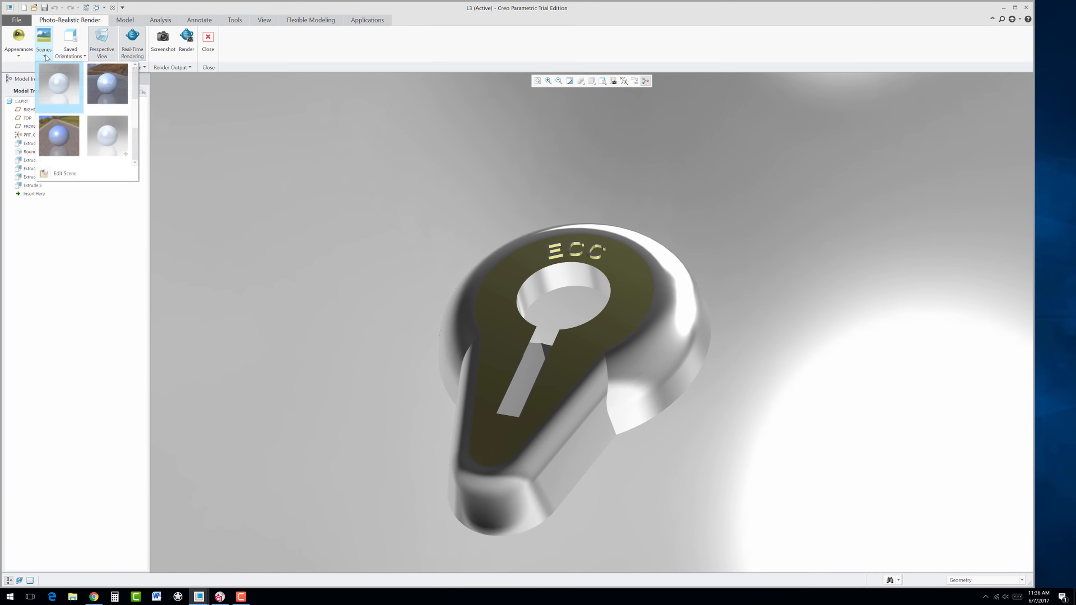
left_click(64, 174)
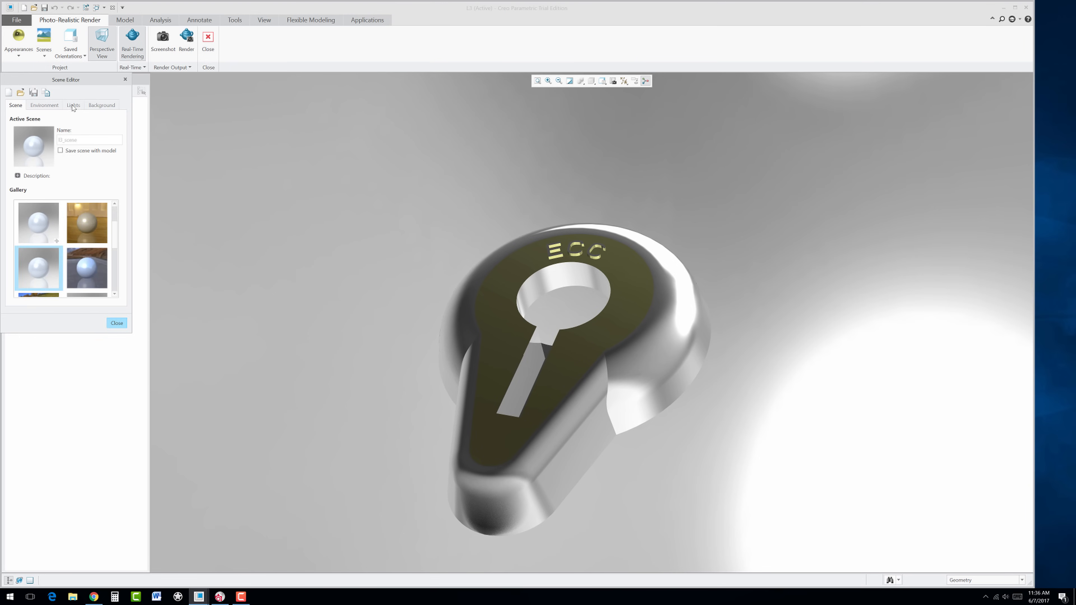
left_click(57, 107)
left_click(61, 270)
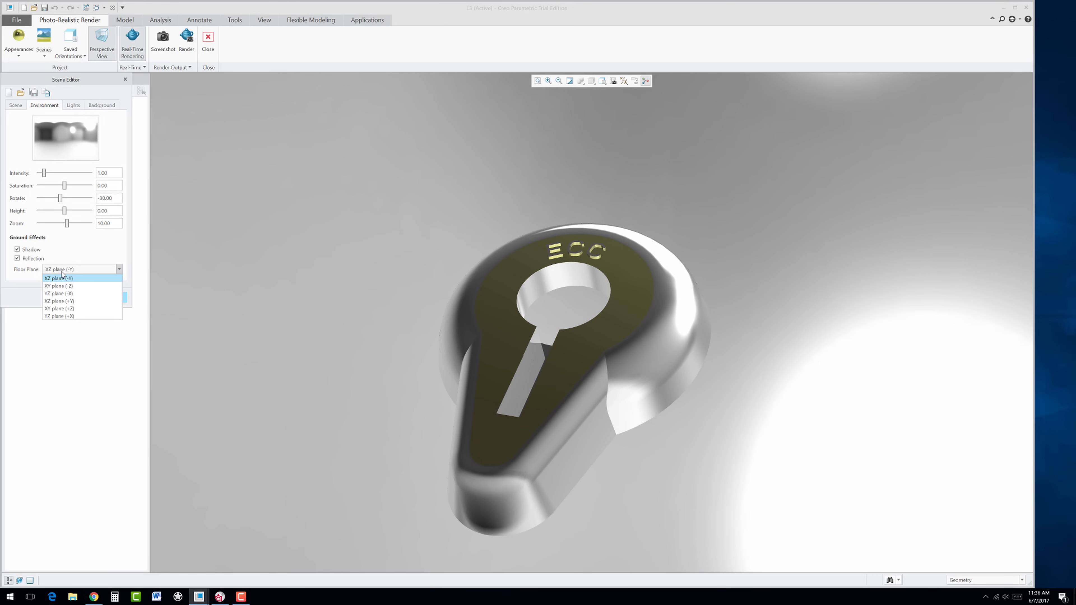
left_click(62, 286)
middle_click_drag(399, 308, 380, 336)
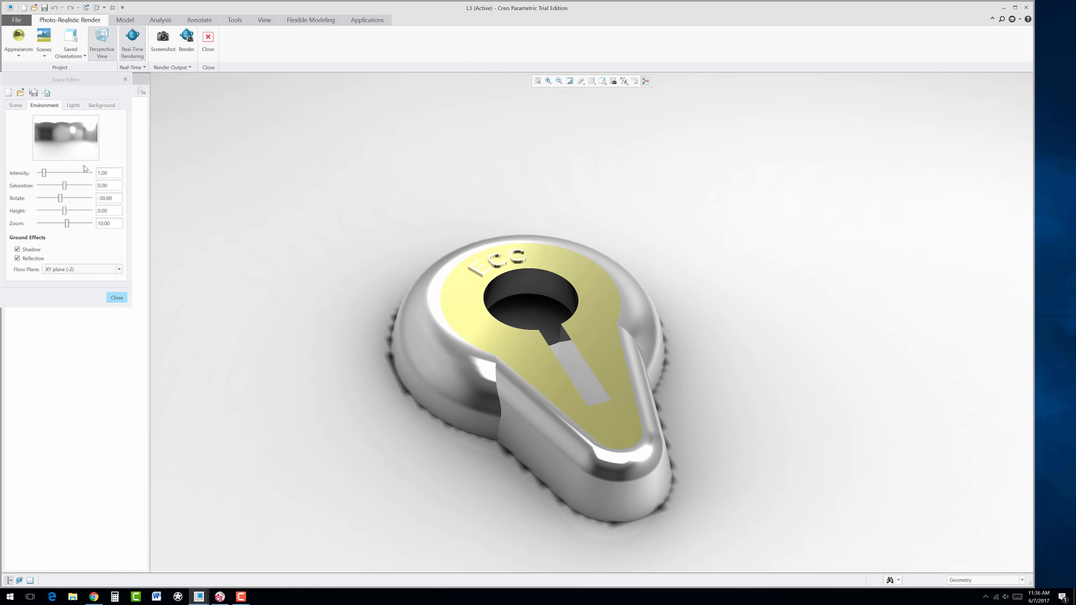
left_click(116, 298)
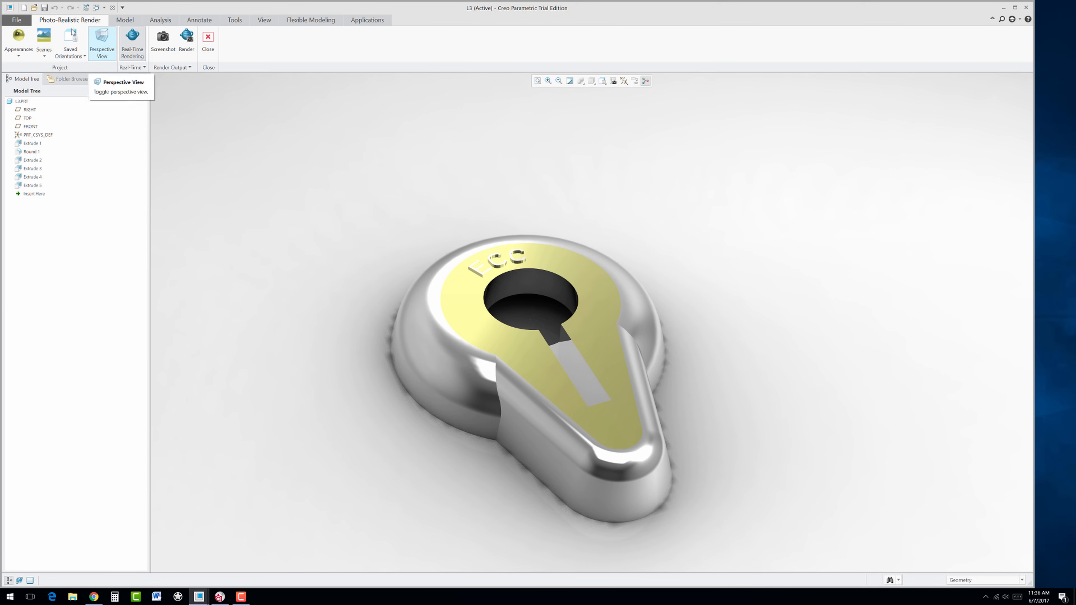
- Switch to Chrome, look up the L3b drawing on page 44 of the PDF manual, and return to the L3 window in Creo
left_click(97, 601)
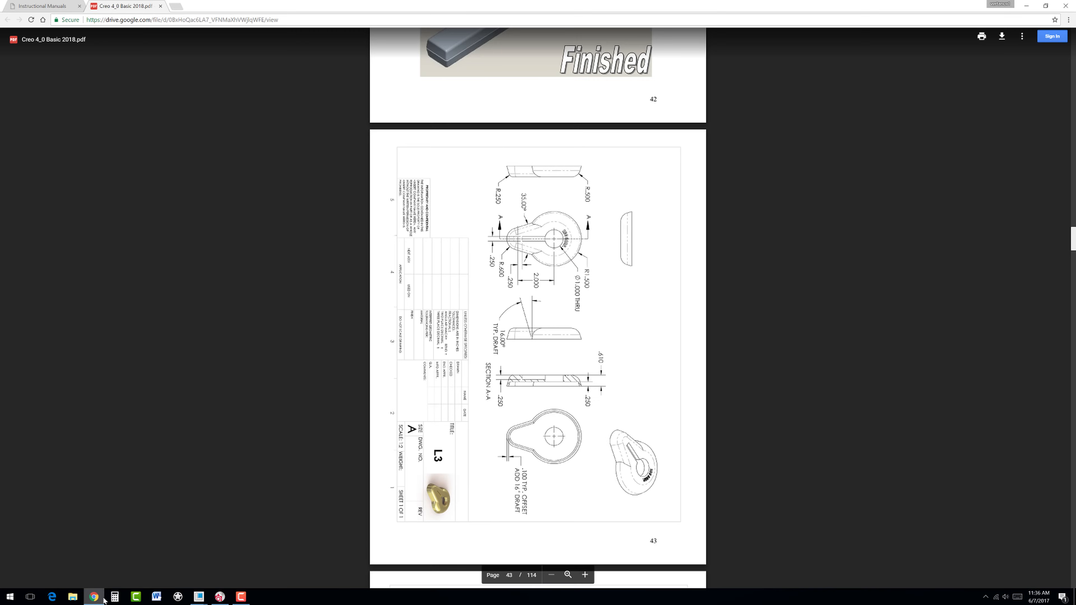
scroll(562, 402, "down", 8)
scroll(562, 401, "down", 2)
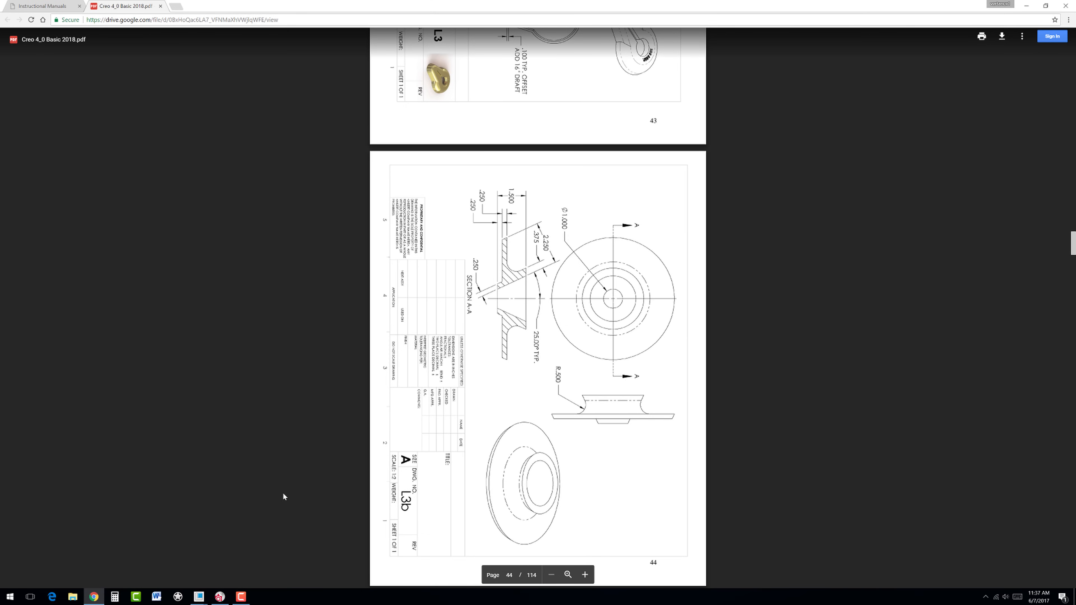
mouse_move(199, 597)
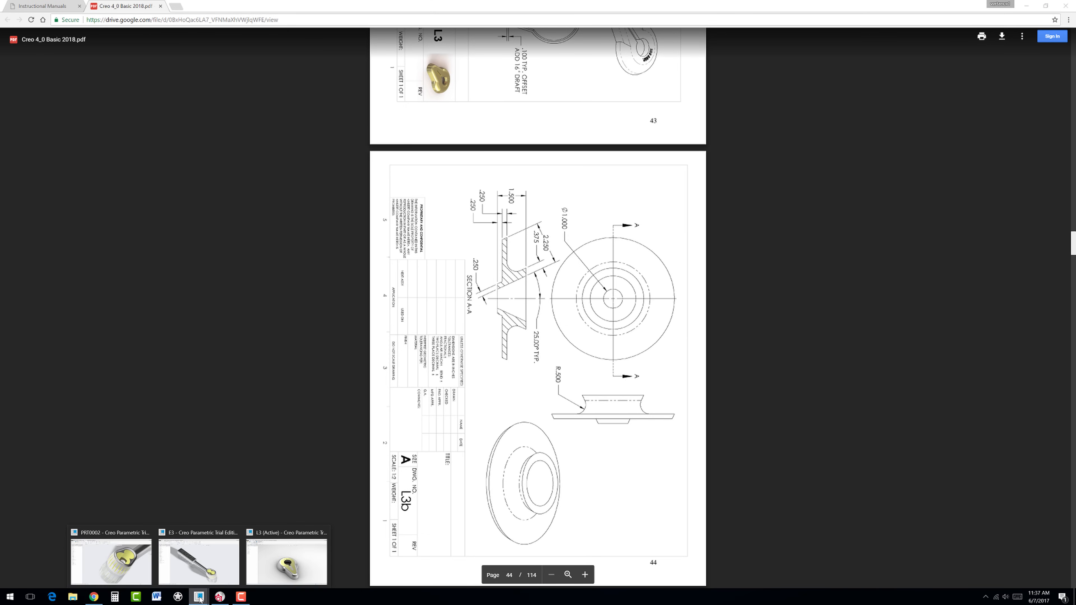
left_click(278, 581)
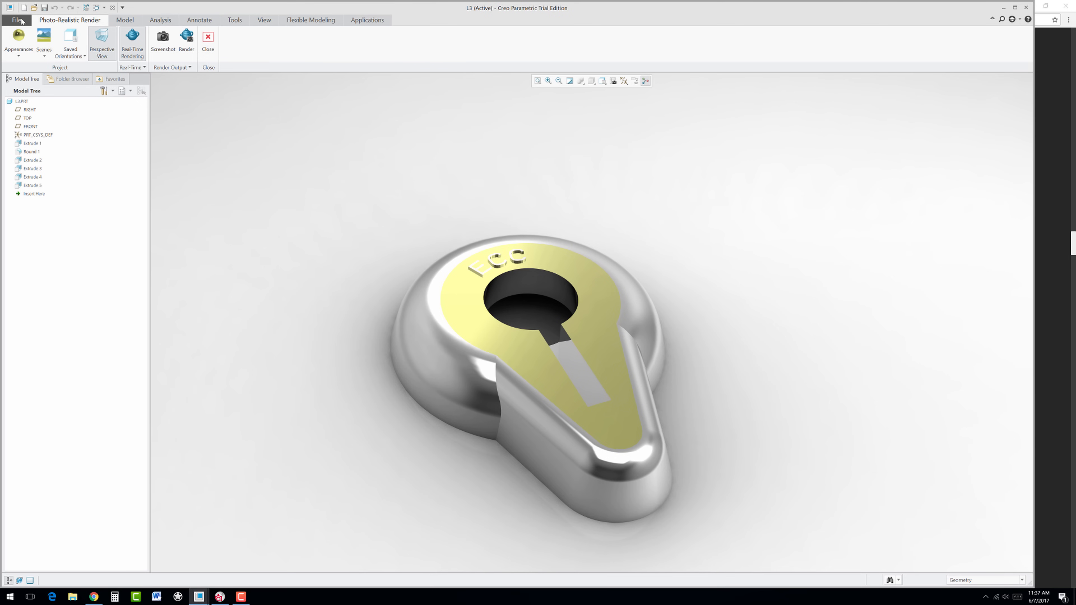
- Leave photo-realistic rendering and create a new solid part named L3B with the default template
left_click(210, 39)
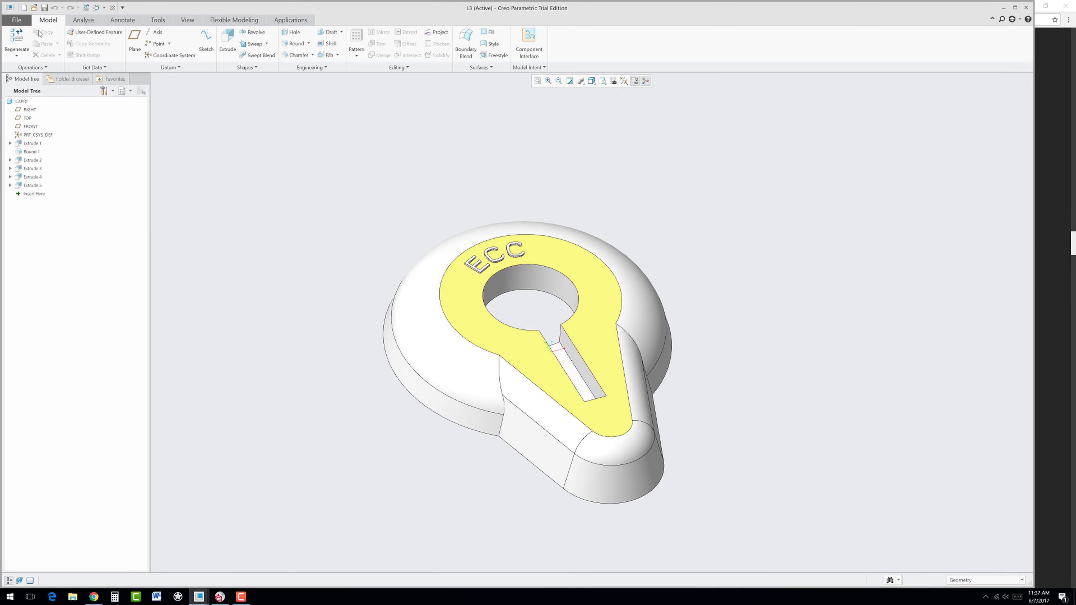
left_click(24, 7)
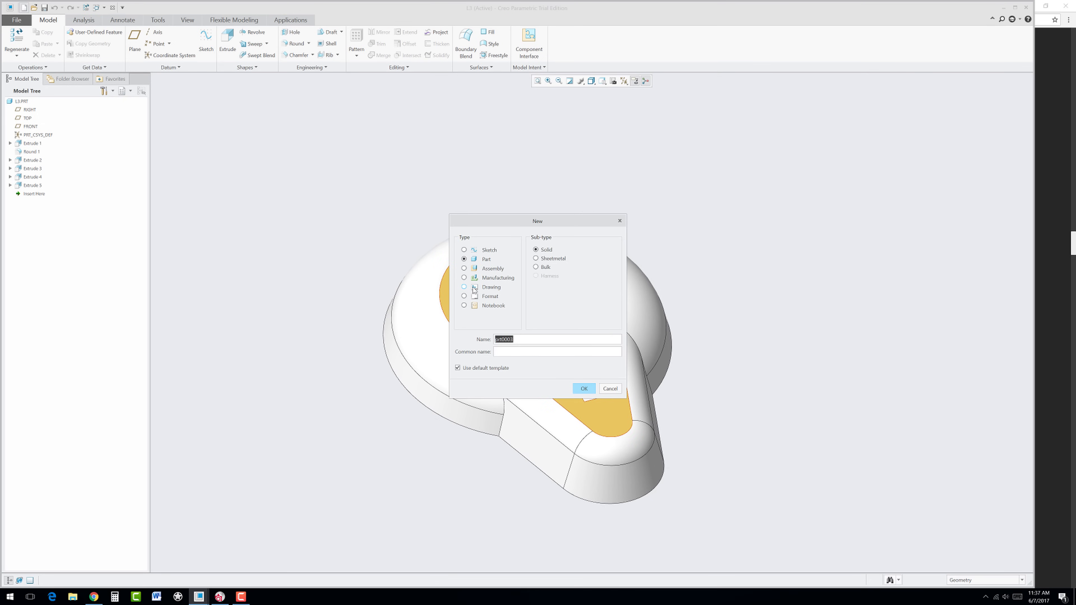
type("L3B")
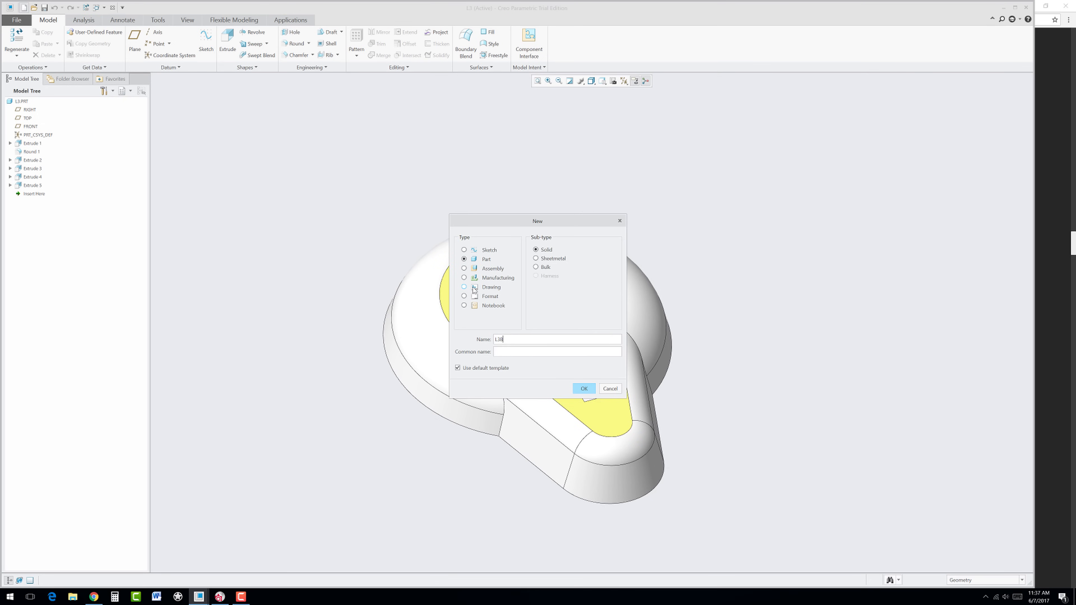
left_click(584, 388)
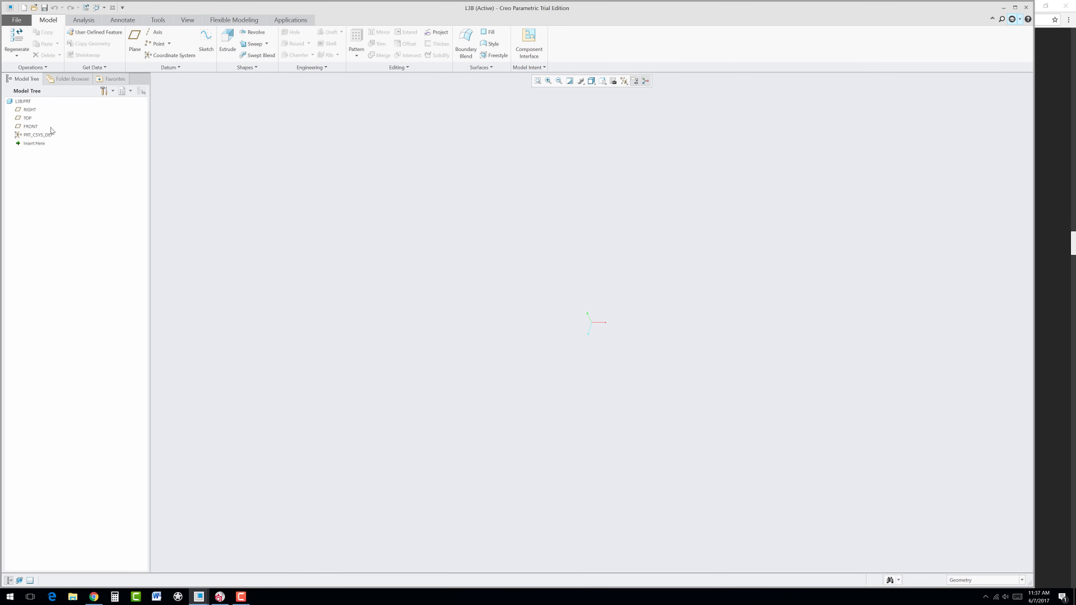
- Start a Revolve sketch on the FRONT plane and place a vertical centerline through the origin
left_click(30, 127)
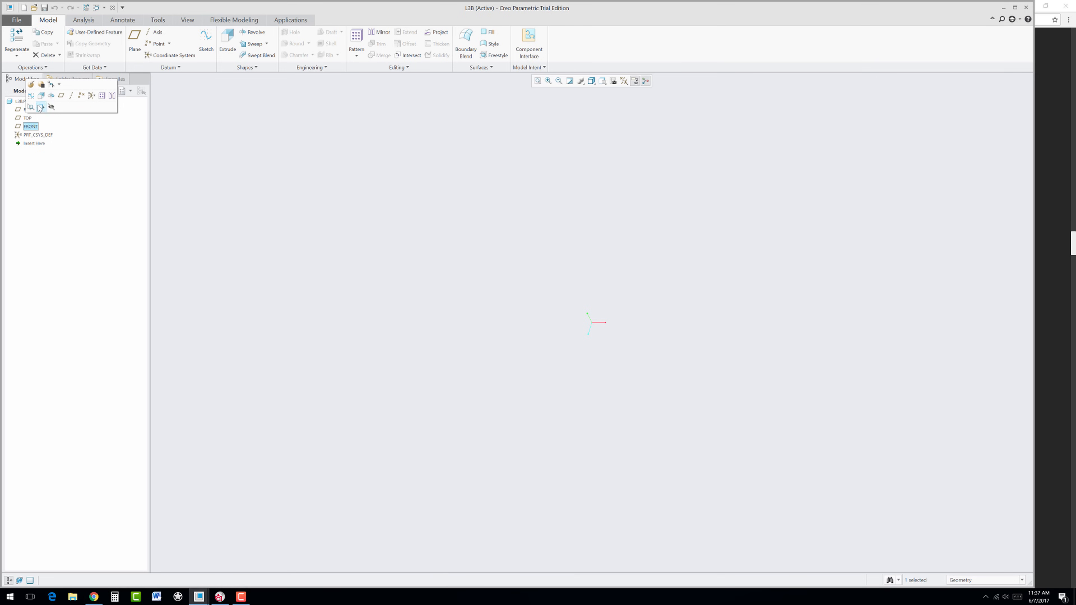
left_click(50, 96)
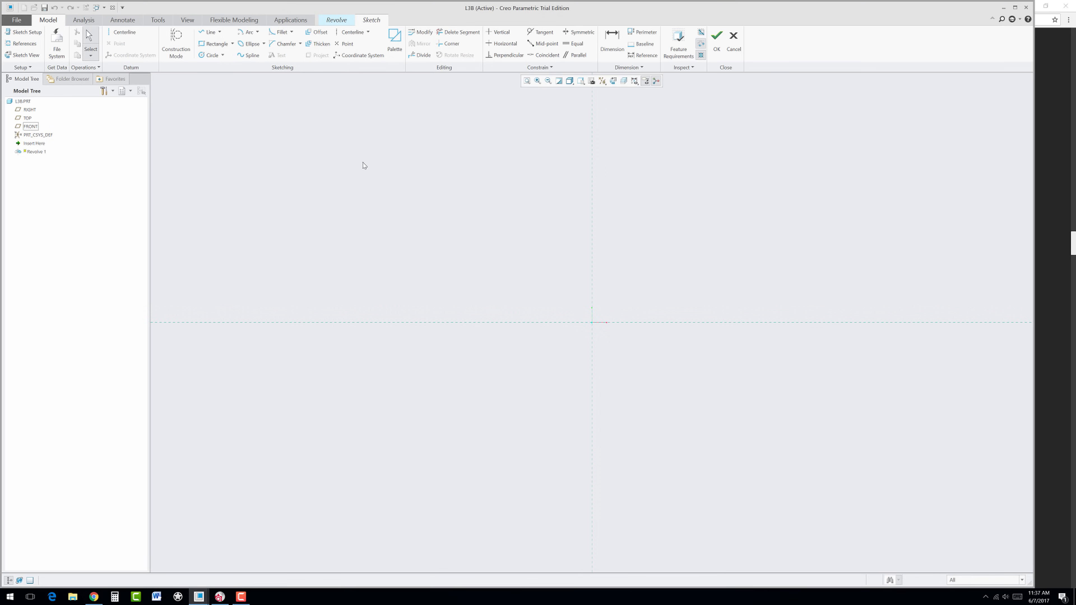
left_click(352, 32)
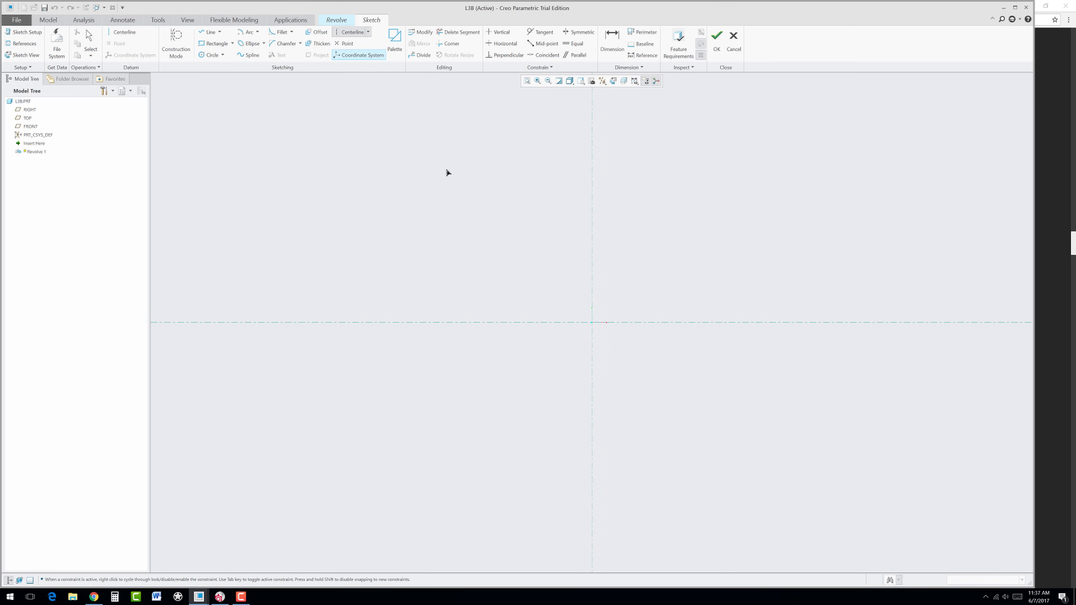
left_click(592, 323)
left_click(598, 204)
middle_click(650, 246)
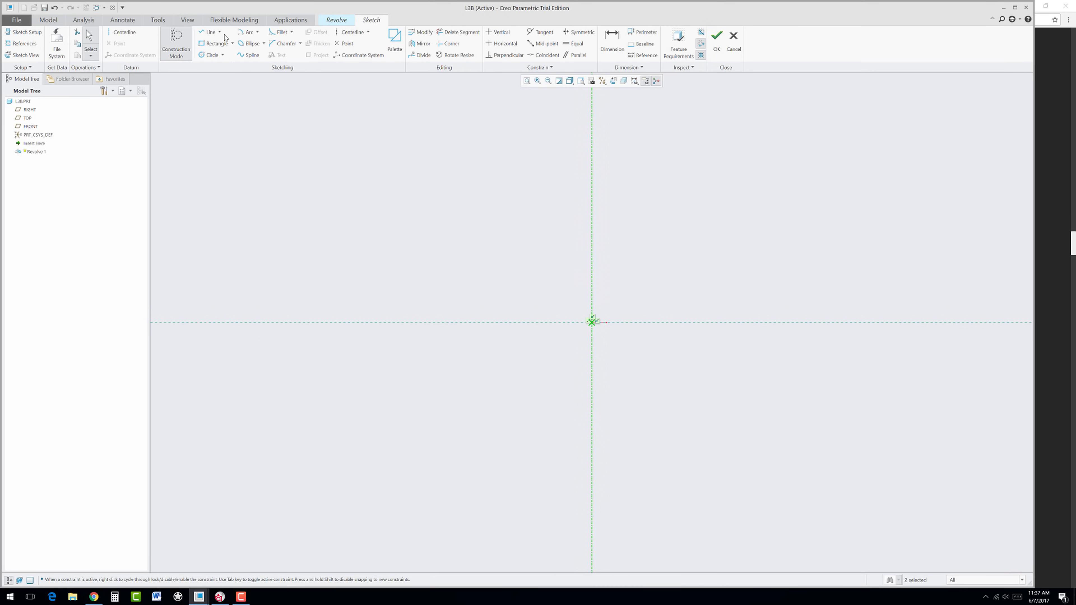
- Draw a vertical construction line upward from the origin along the centerline and set its length to 2.00
left_click(210, 32)
left_click(592, 324)
left_click(589, 294)
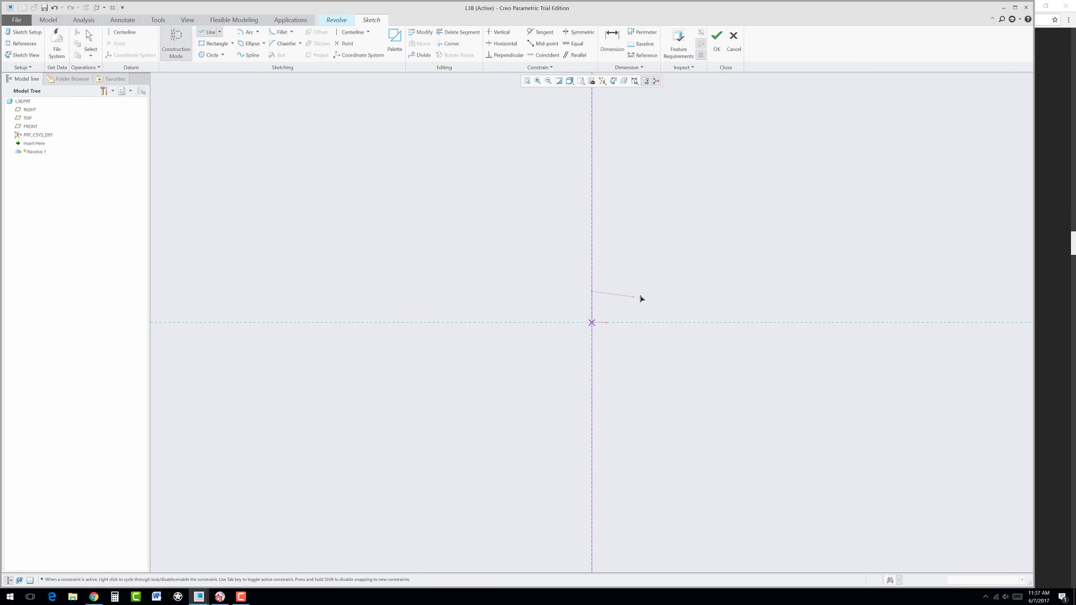
middle_click(642, 300)
middle_click(644, 301)
double_click(590, 311)
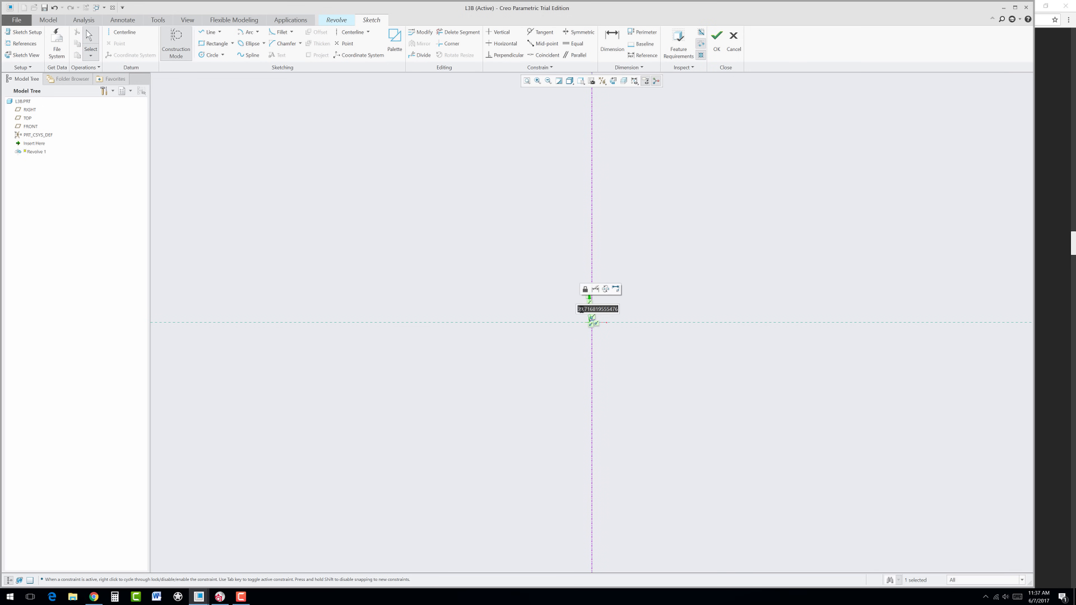
type("2")
key("Return")
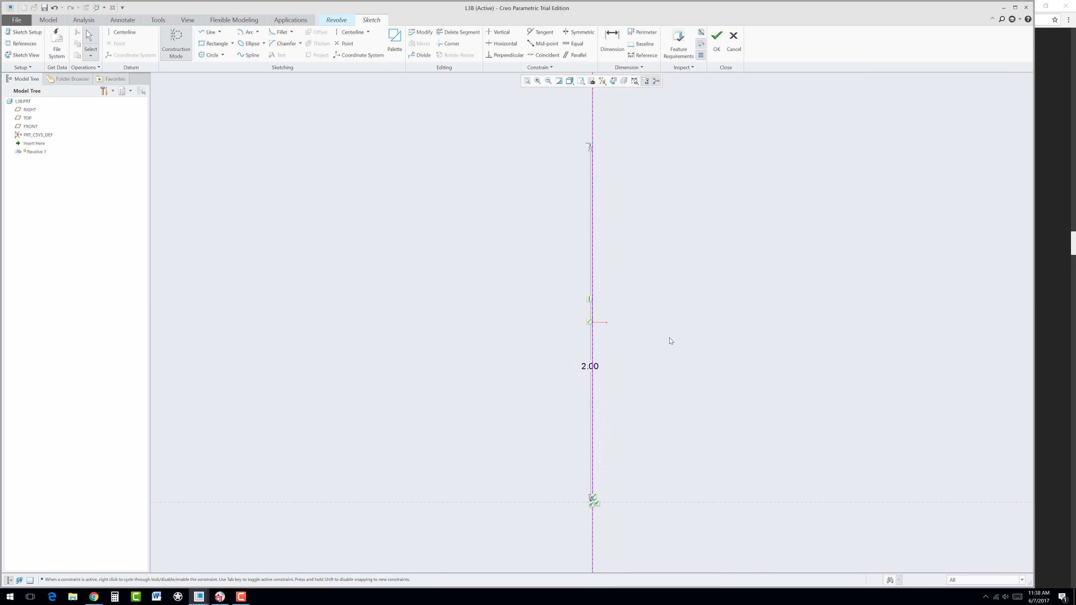
left_click(210, 32)
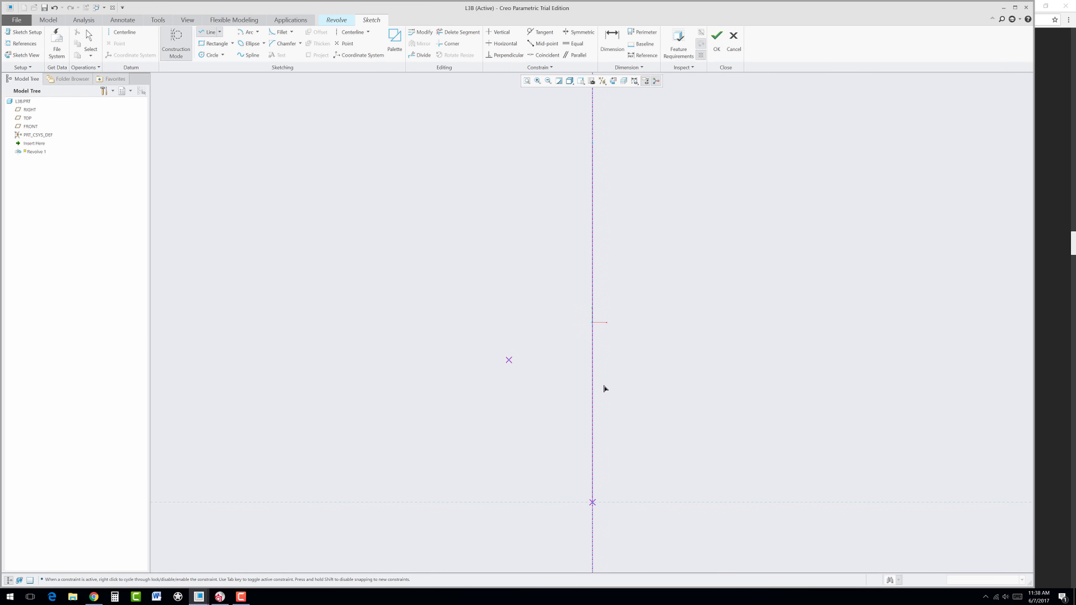
scroll(606, 392, "down", 3)
left_click(578, 441)
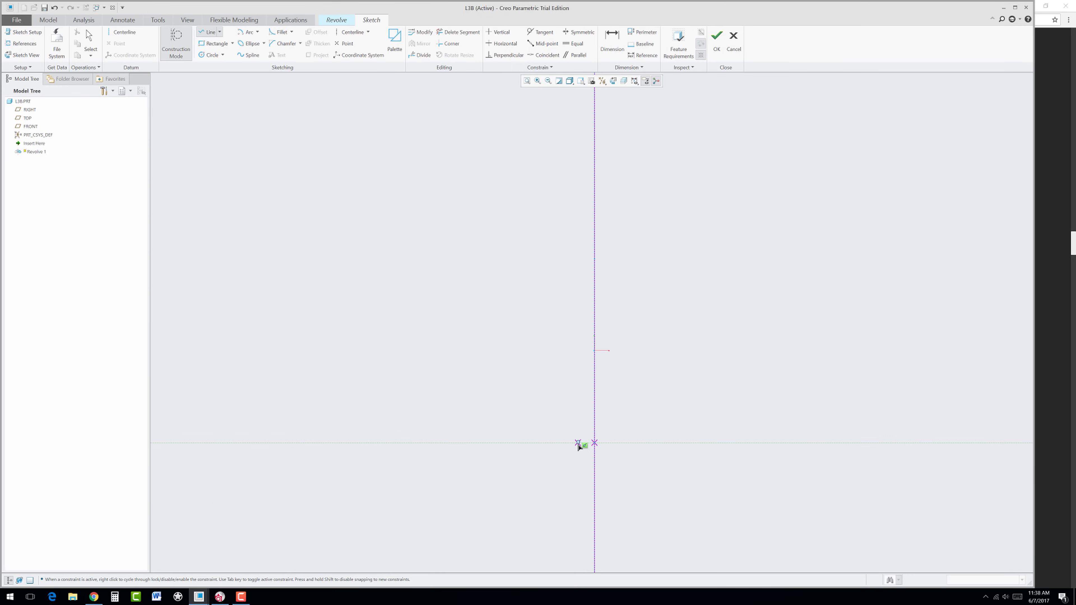
middle_click(547, 373)
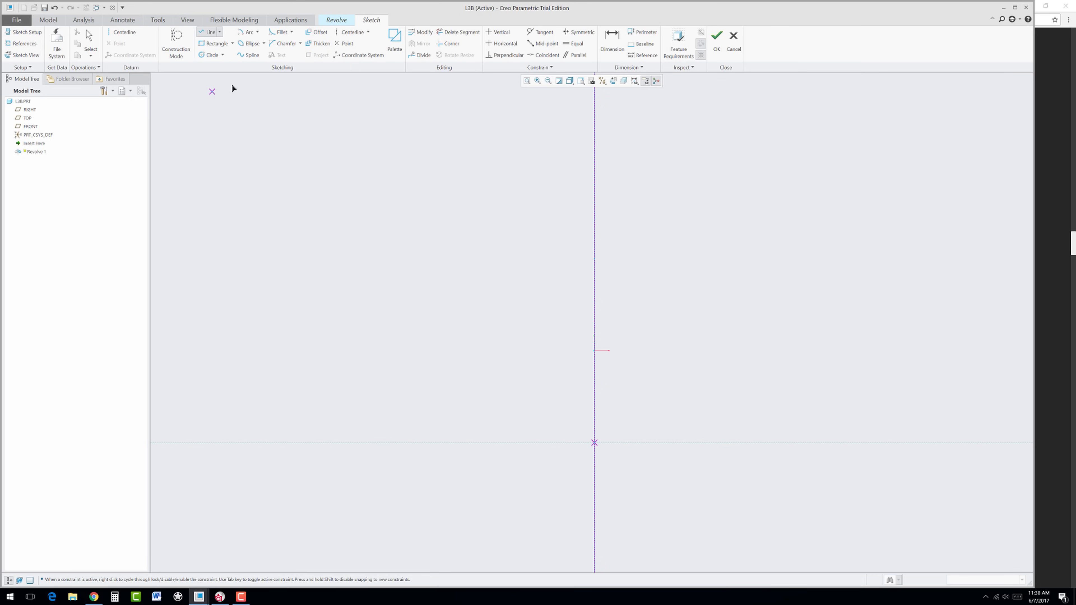
- Sketch a closed solid-line profile left of the centerline: an arm slanted about 25.7°, starting about 0.20 from the axis, with a horizontal flange about 0.15 thick
left_click(577, 442)
left_click(535, 356)
left_click(513, 356)
left_click(533, 397)
left_click(426, 398)
left_click(433, 411)
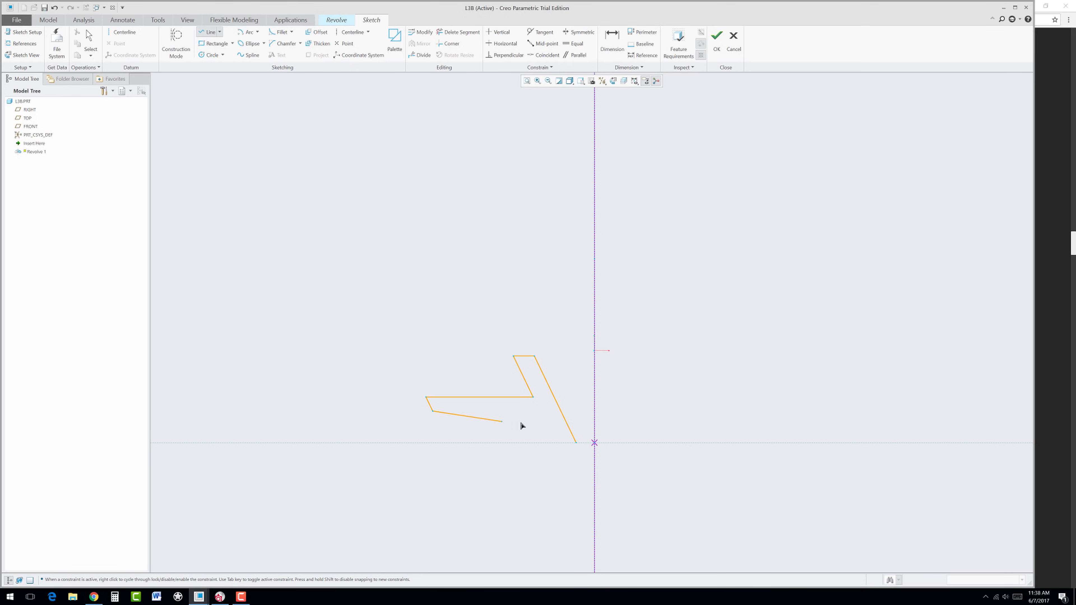
left_click(549, 411)
left_click(565, 443)
left_click(576, 443)
middle_click(575, 488)
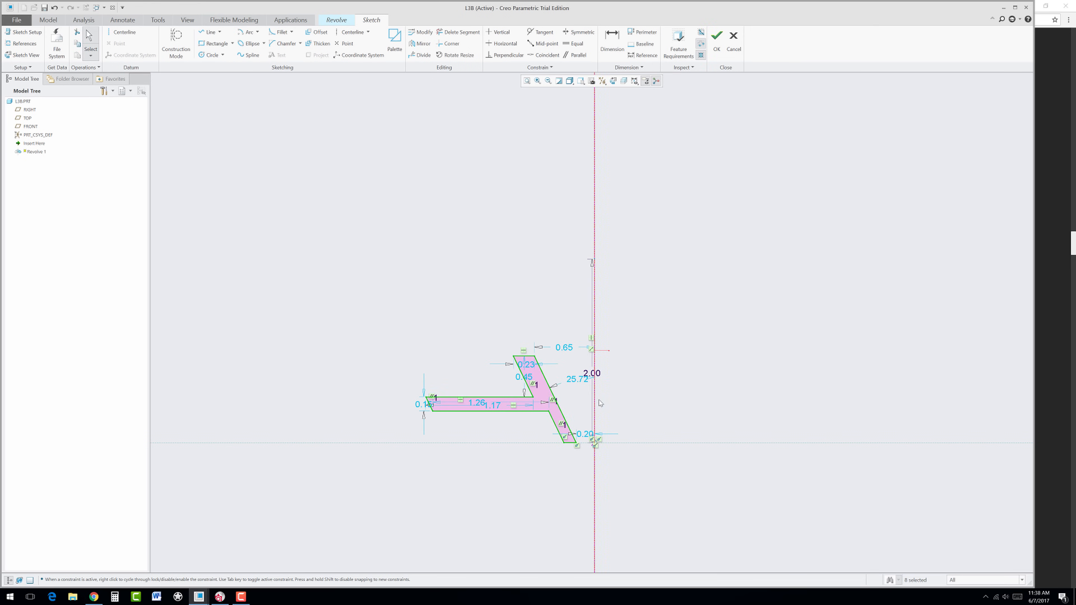
- Move the top edge's width dimension above the profile and dimension the distance between the slanted arm's two parallel sides
left_click_drag(539, 372, 543, 314)
left_click(612, 40)
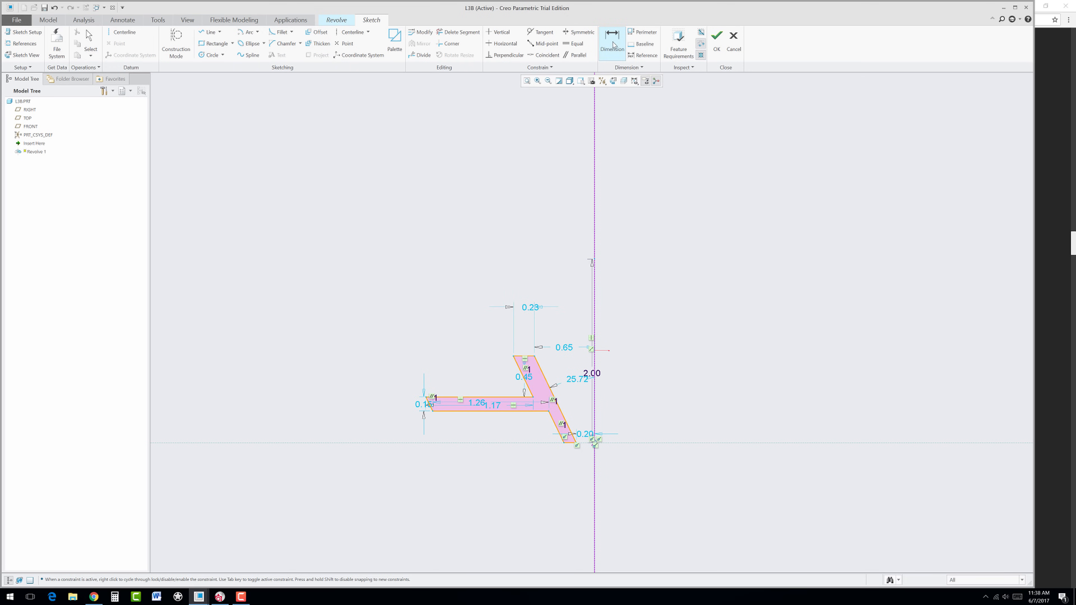
scroll(568, 339, "up", 3)
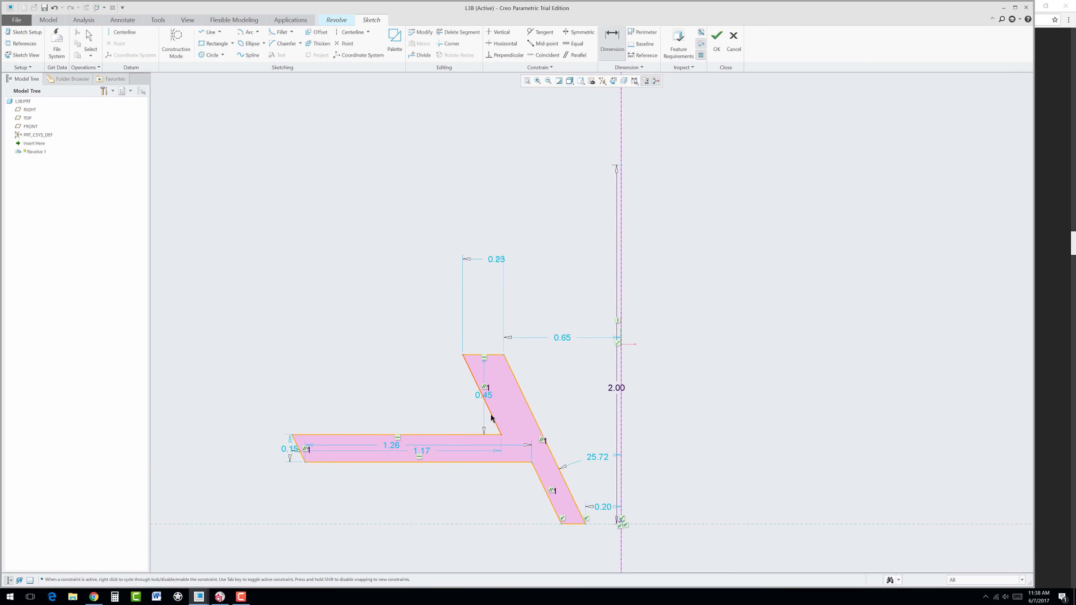
left_click(526, 400)
middle_click(472, 315)
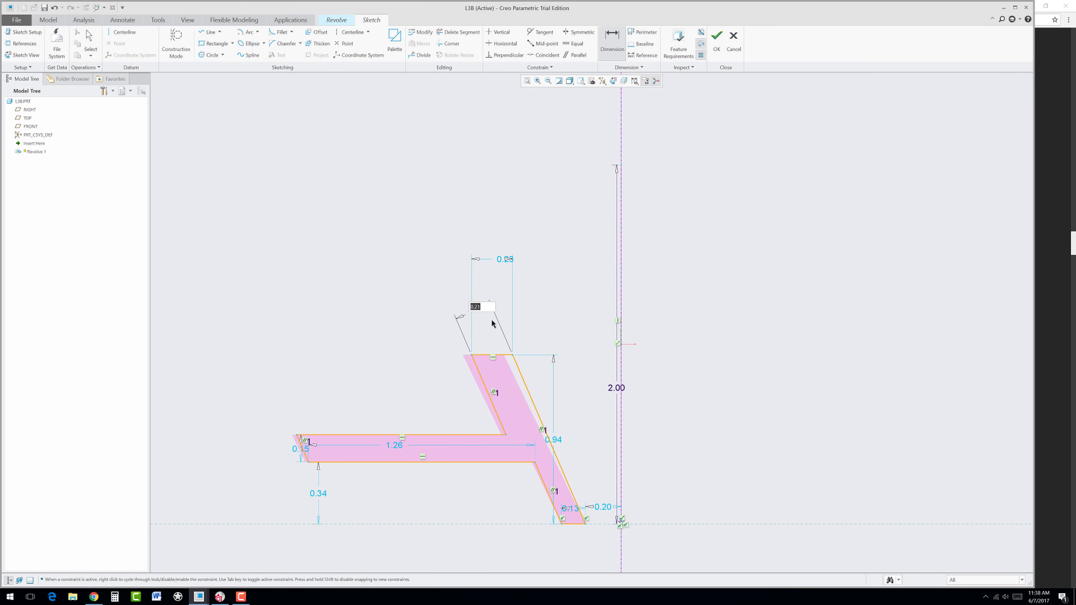
key("Return")
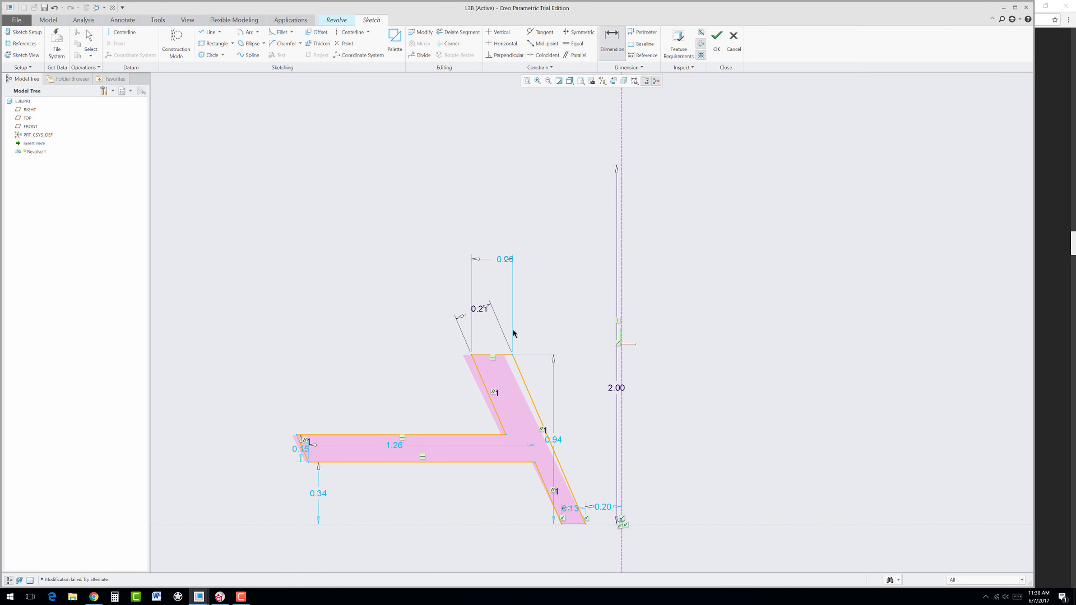
middle_click(555, 337)
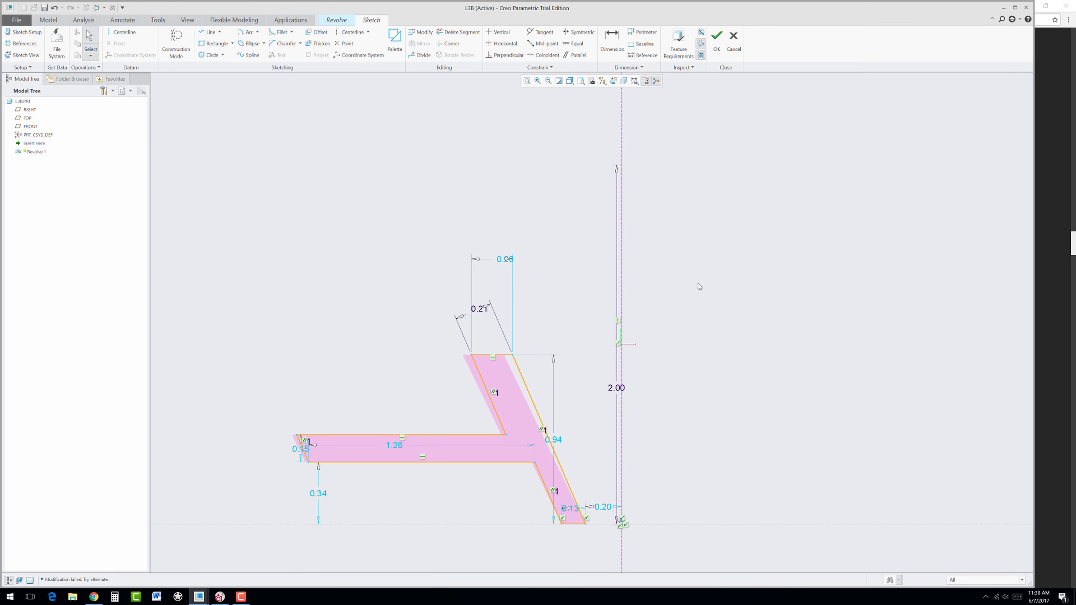
- Finish the sketch and complete the 360° revolve of the profile around the centerline
left_click(716, 38)
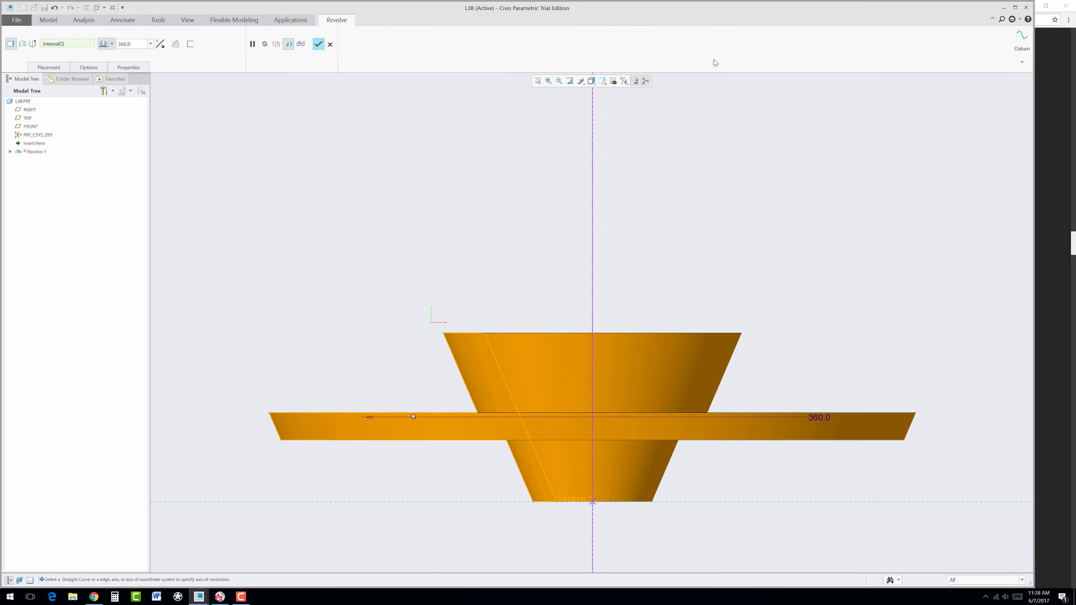
middle_click_drag(636, 271, 427, 419)
left_click(318, 43)
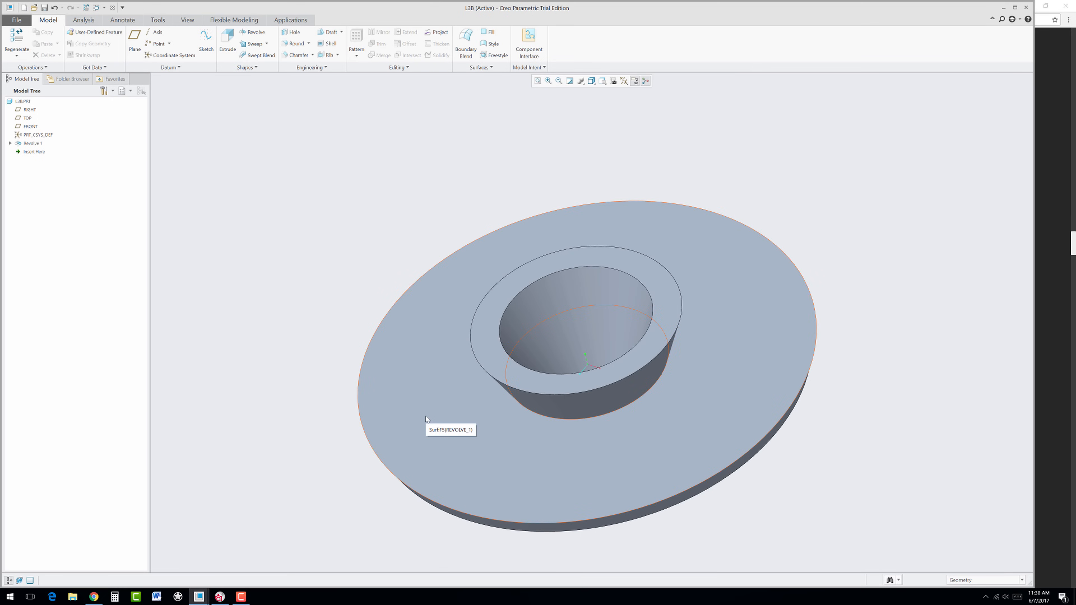
left_click(242, 597)
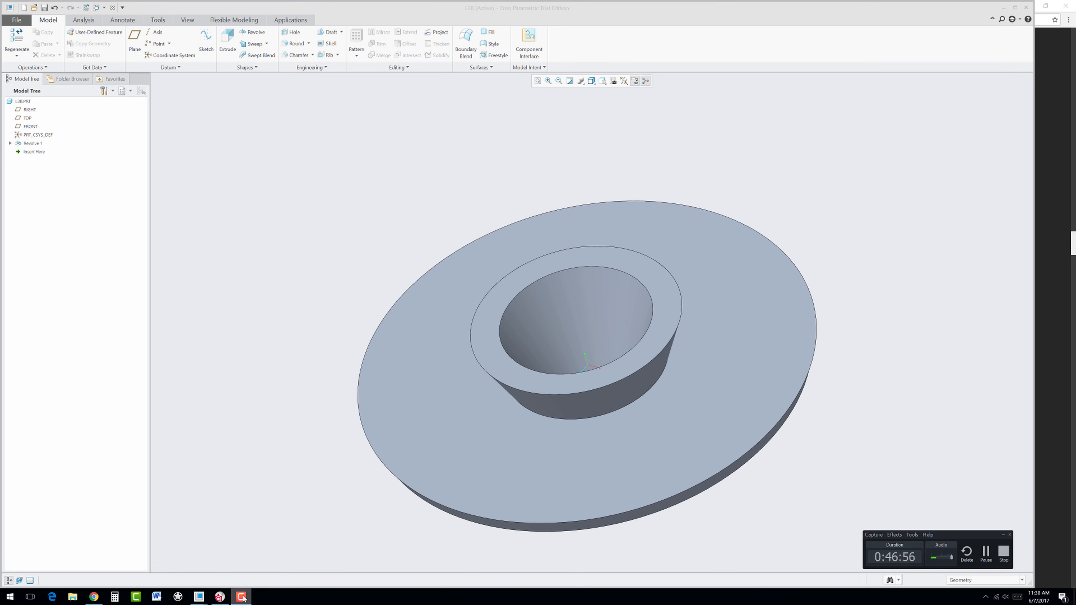